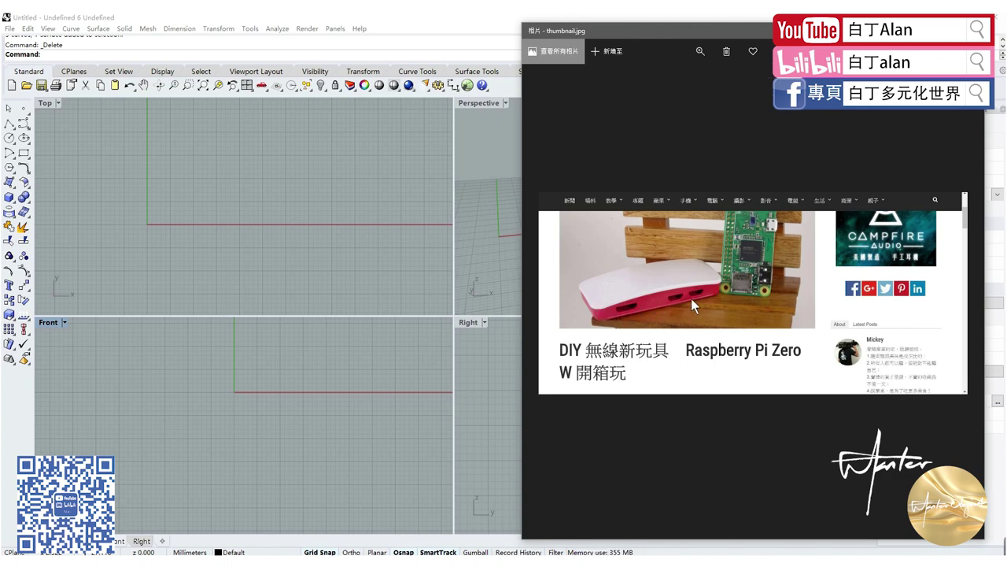
- Close the thumbnail.jpg reference photo so the Rhino workspace is in view
{"action": "left_click", "coordinate": [254, 256]}
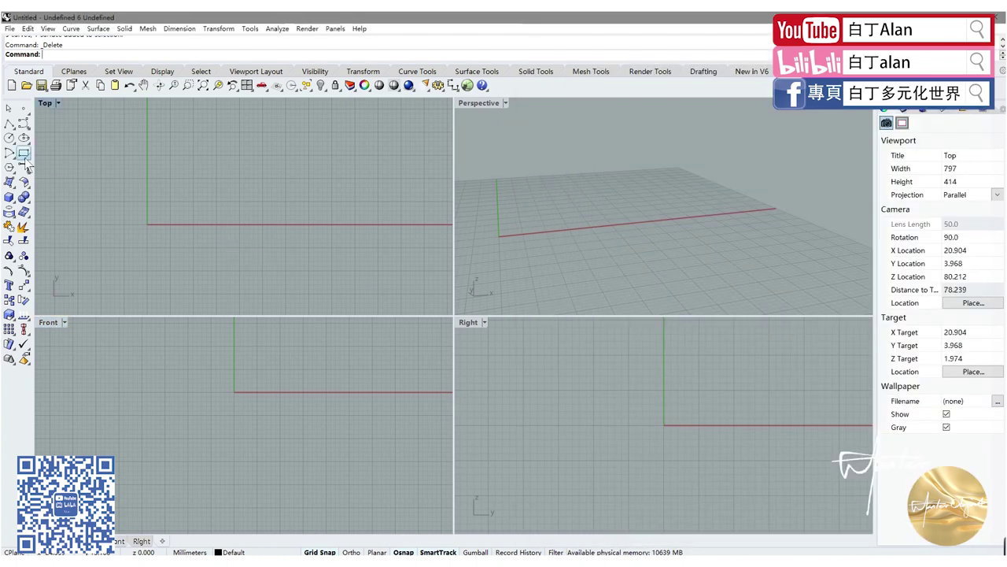
- Draw a three-point arched curve in Front view from the origin to a point on the X axis
{"action": "left_click", "coordinate": [25, 126]}
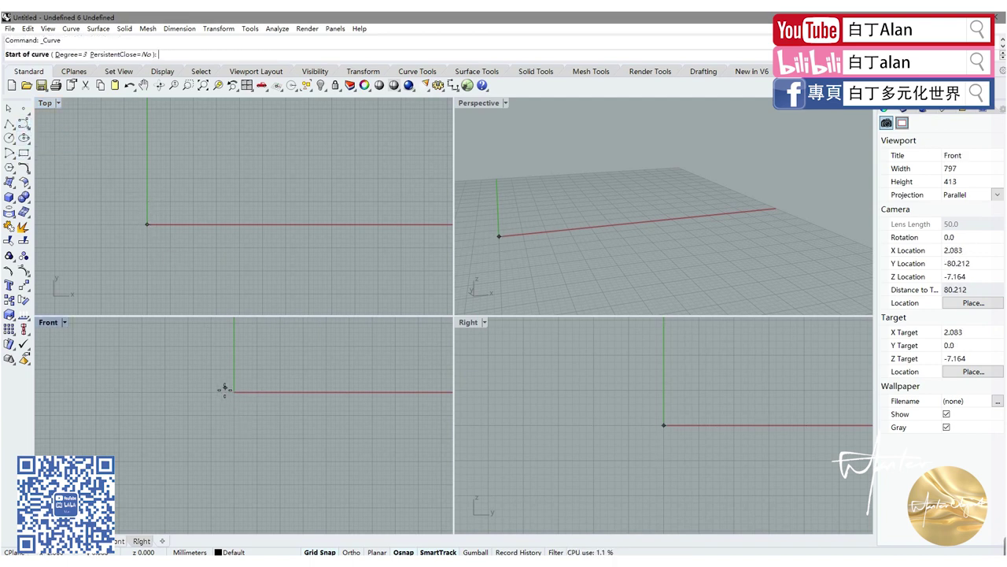
{"action": "left_click", "coordinate": [235, 392]}
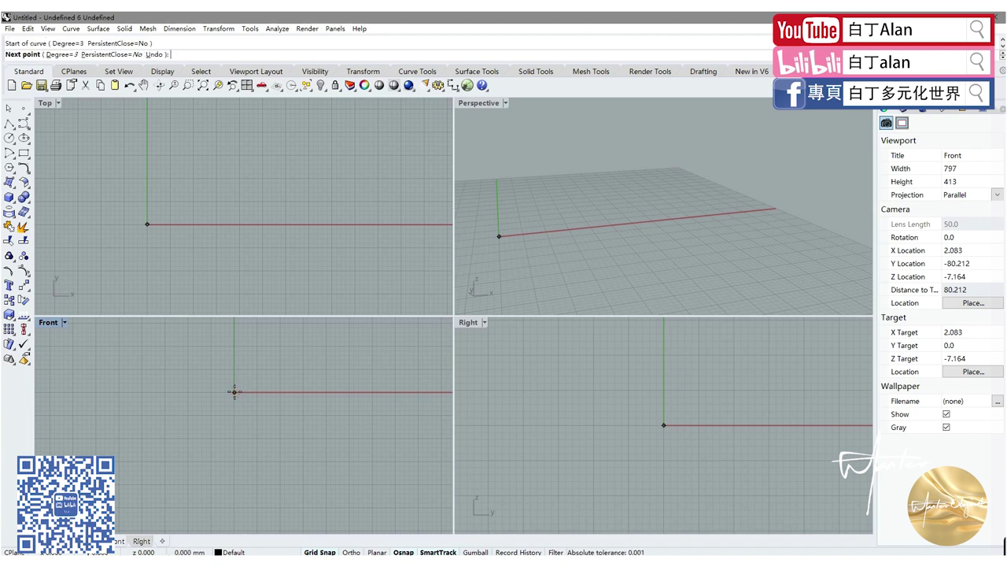
{"action": "left_click", "coordinate": [327, 374]}
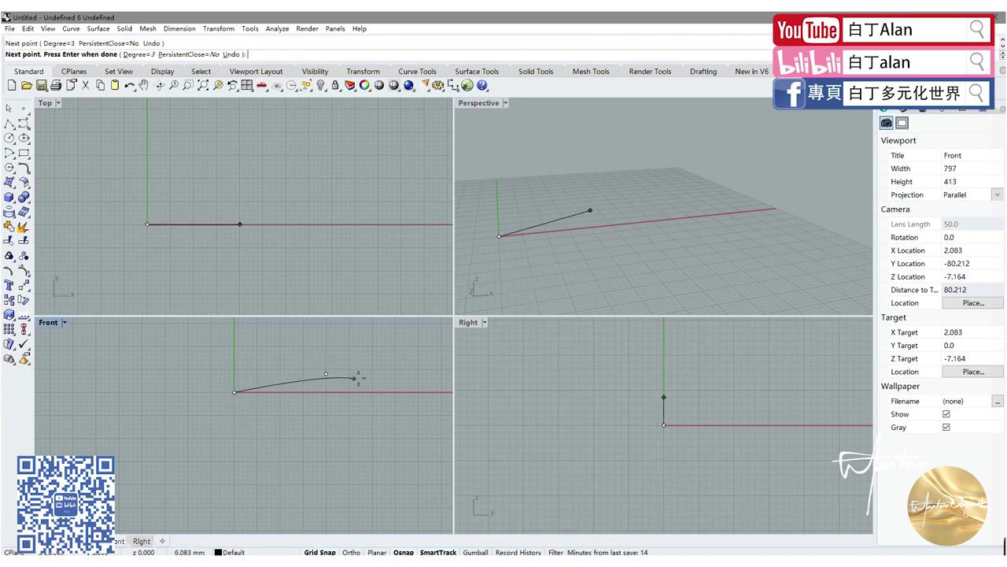
{"action": "left_click", "coordinate": [418, 392]}
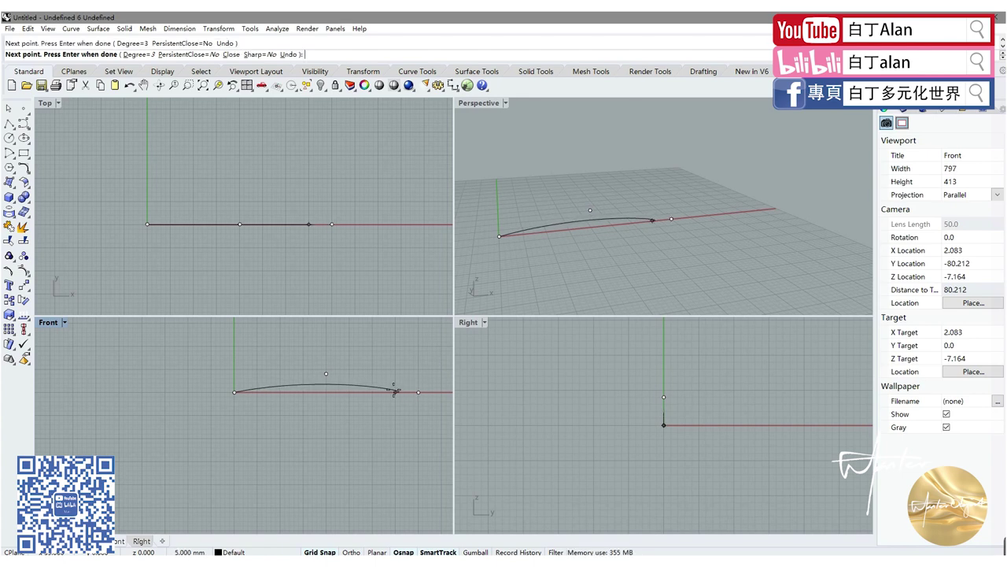
{"action": "key", "text": "Return"}
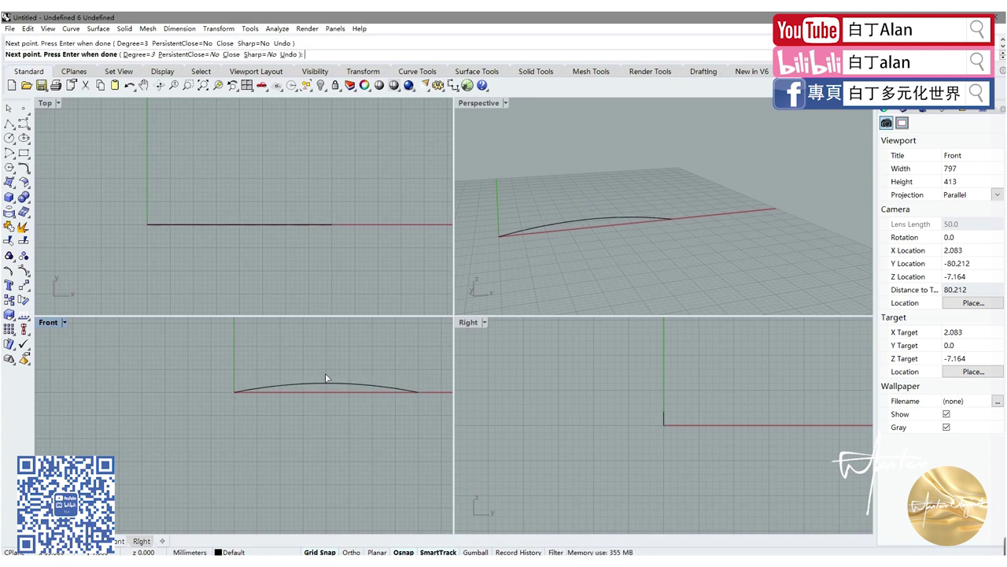
{"action": "right_click_drag", "start_coordinate": [258, 383], "coordinate": [271, 378]}
{"action": "left_click", "coordinate": [289, 384]}
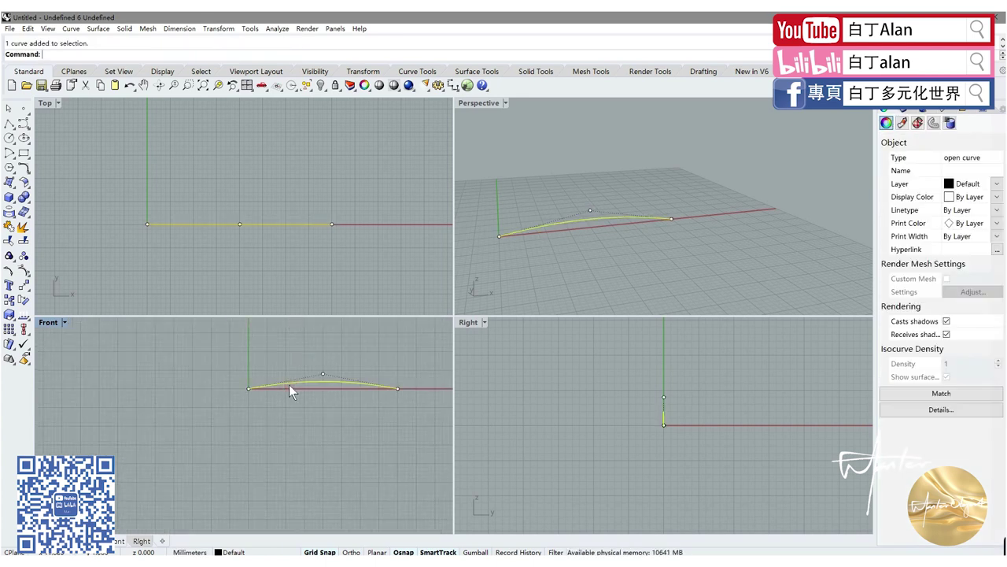
- Copy the arched curve from its end point to a spot 15 mm along Y
{"action": "left_click", "coordinate": [9, 300]}
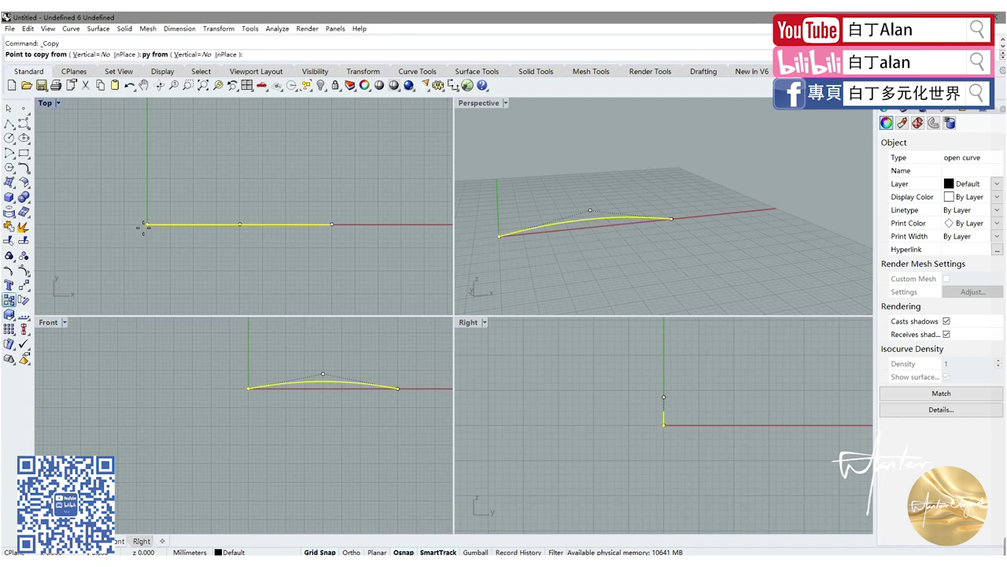
{"action": "left_click", "coordinate": [147, 224]}
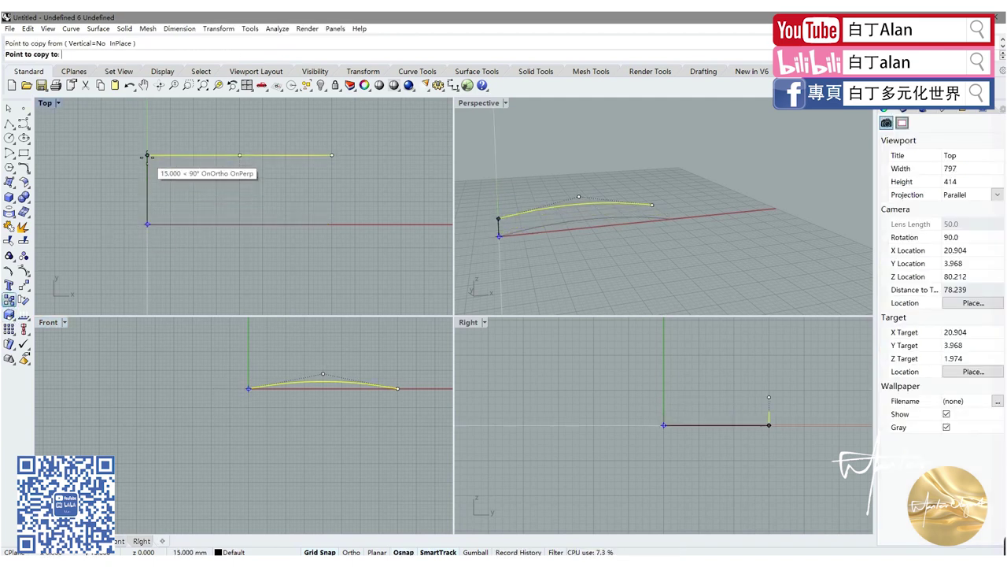
{"action": "left_click", "coordinate": [147, 131]}
{"action": "key", "text": "Return"}
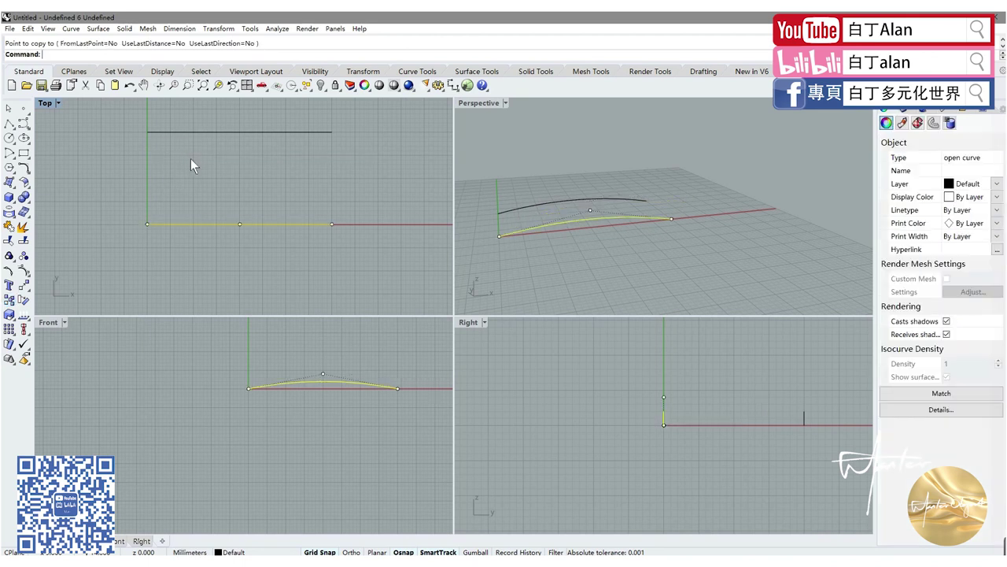
{"action": "key", "text": "Escape"}
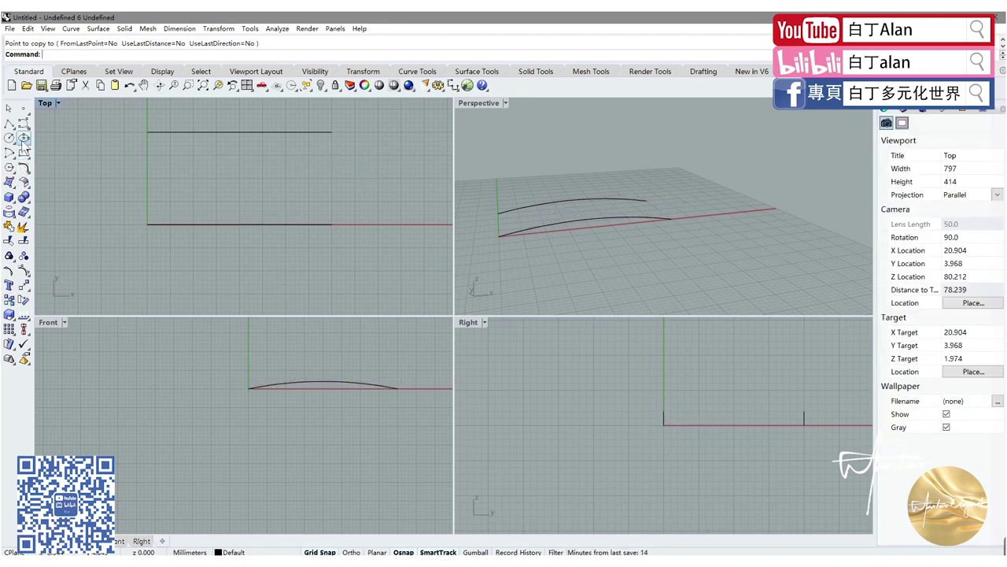
- Copy the upper curve again to a position lower and to the left
{"action": "left_click", "coordinate": [24, 123]}
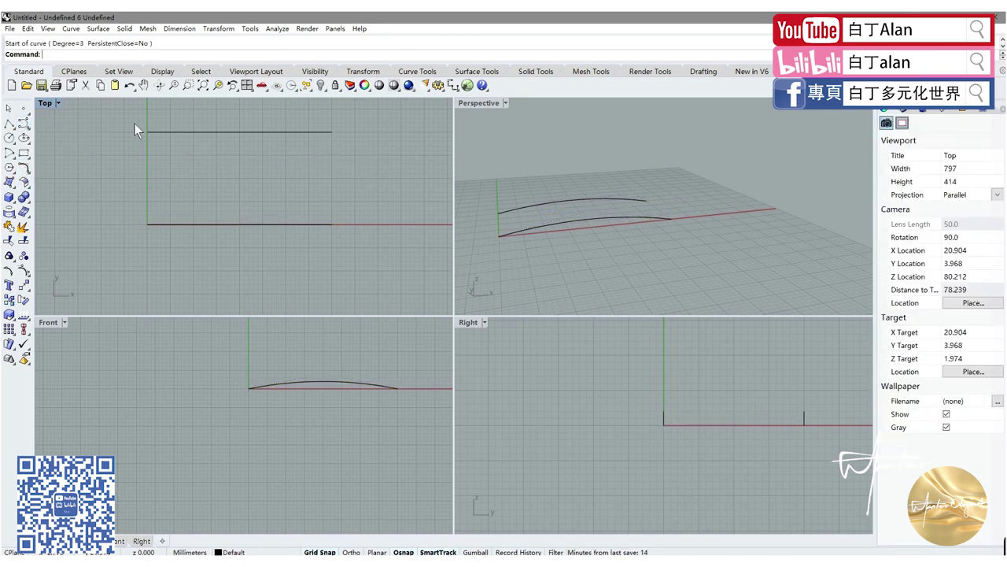
{"action": "key", "text": "Escape"}
{"action": "left_click", "coordinate": [172, 131]}
{"action": "left_click", "coordinate": [8, 299]}
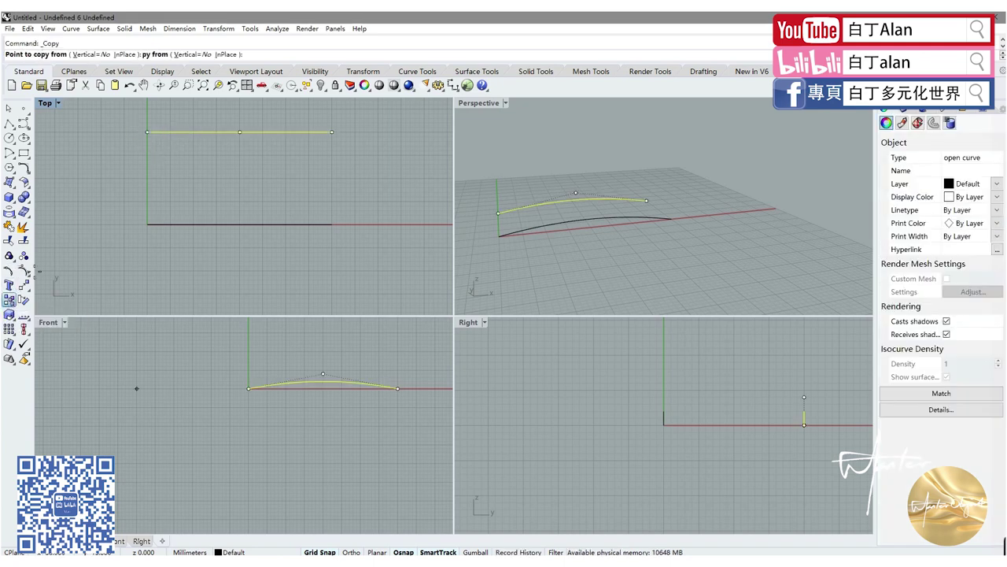
{"action": "left_click", "coordinate": [147, 132]}
{"action": "left_click", "coordinate": [106, 279]}
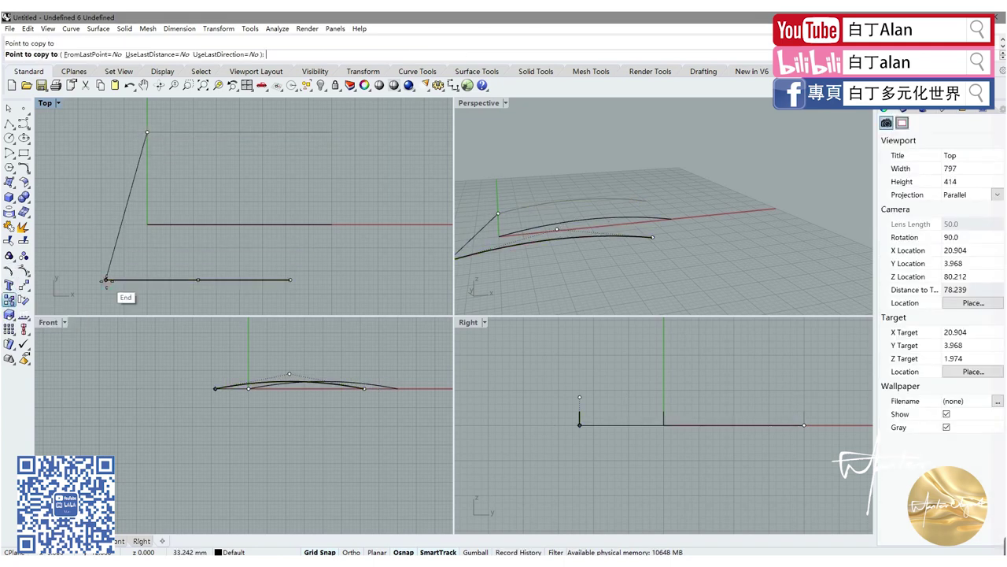
{"action": "key", "text": "Return"}
- Rotate the lower copy 90° about its end so it runs along the Y axis
{"action": "left_click", "coordinate": [122, 285]}
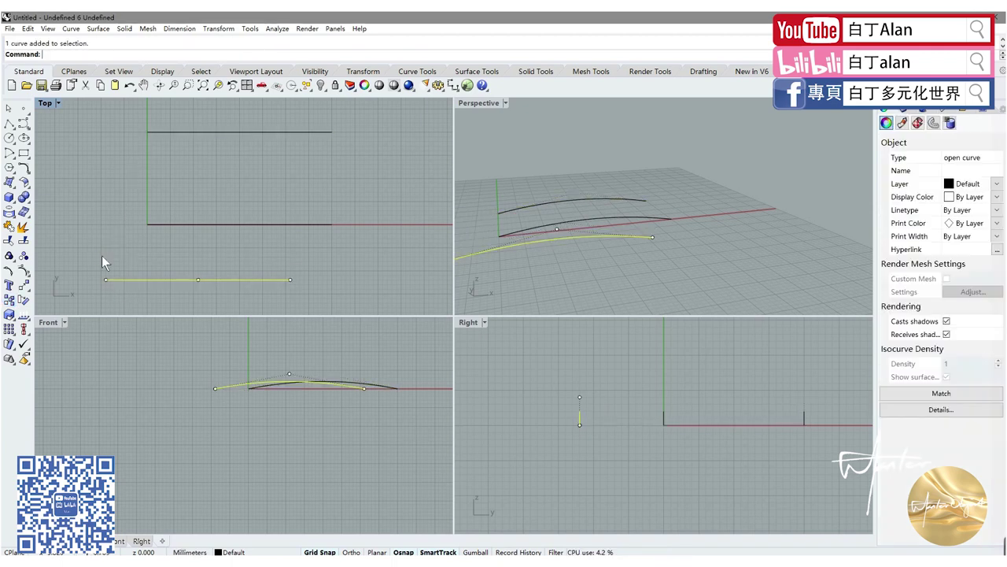
{"action": "left_click", "coordinate": [25, 303]}
{"action": "left_click", "coordinate": [105, 280]}
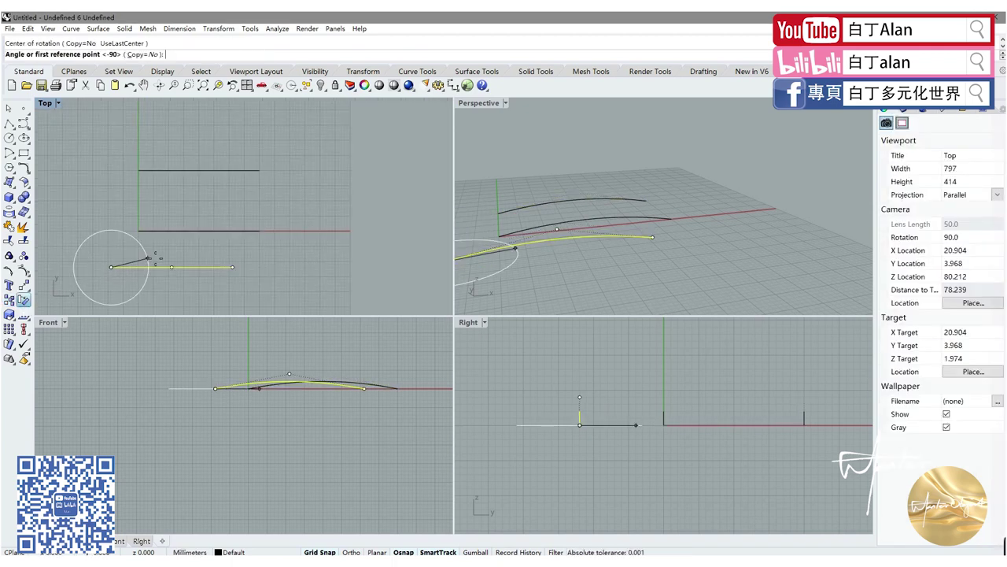
{"action": "scroll", "coordinate": [122, 244], "scroll_direction": "down", "scroll_amount": 4}
{"action": "left_click", "coordinate": [260, 266]}
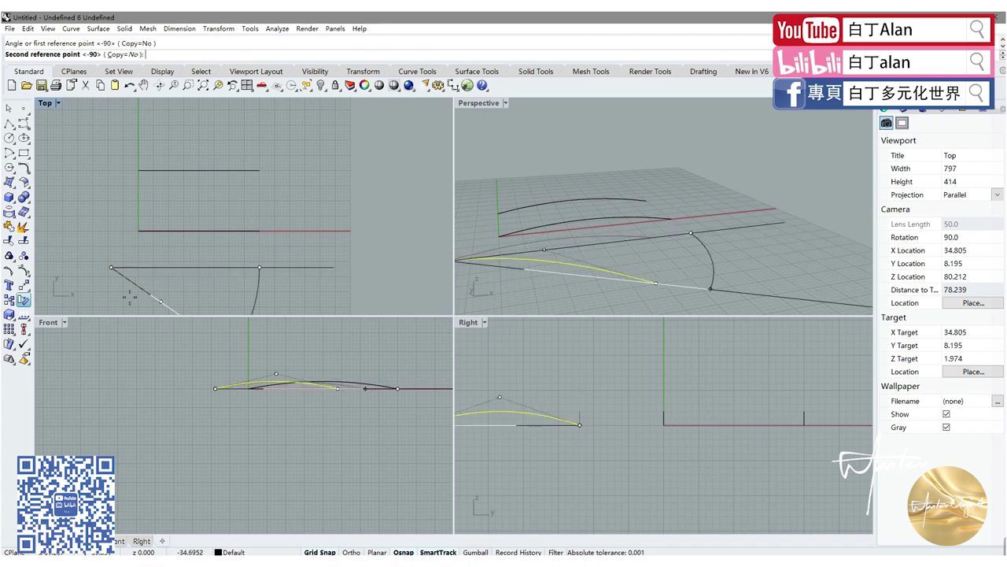
{"action": "left_click", "coordinate": [111, 291]}
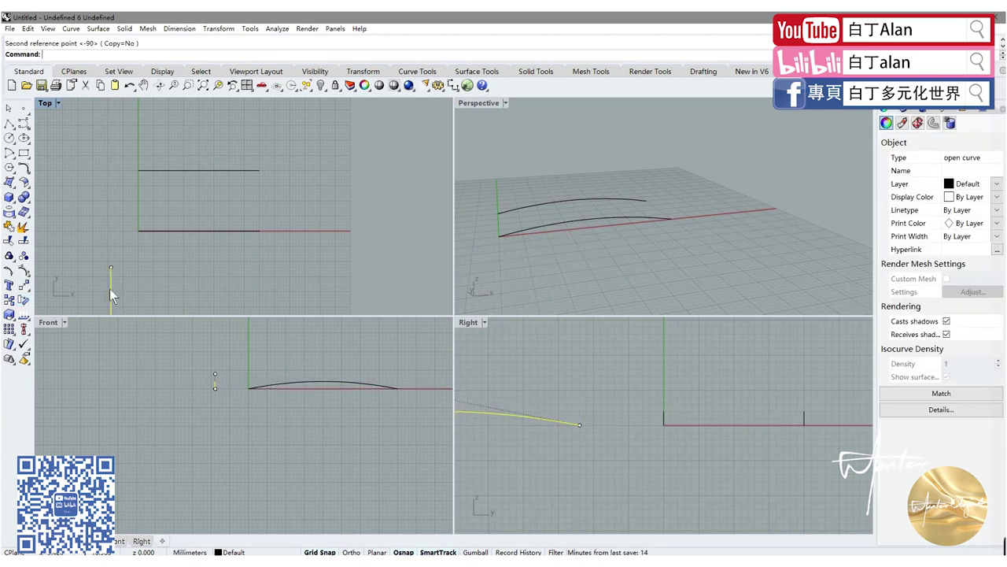
- Move the rotated curve so its end sits on the upper copy's start, then show Osnap options
{"action": "left_click", "coordinate": [25, 285]}
{"action": "left_click", "coordinate": [111, 268]}
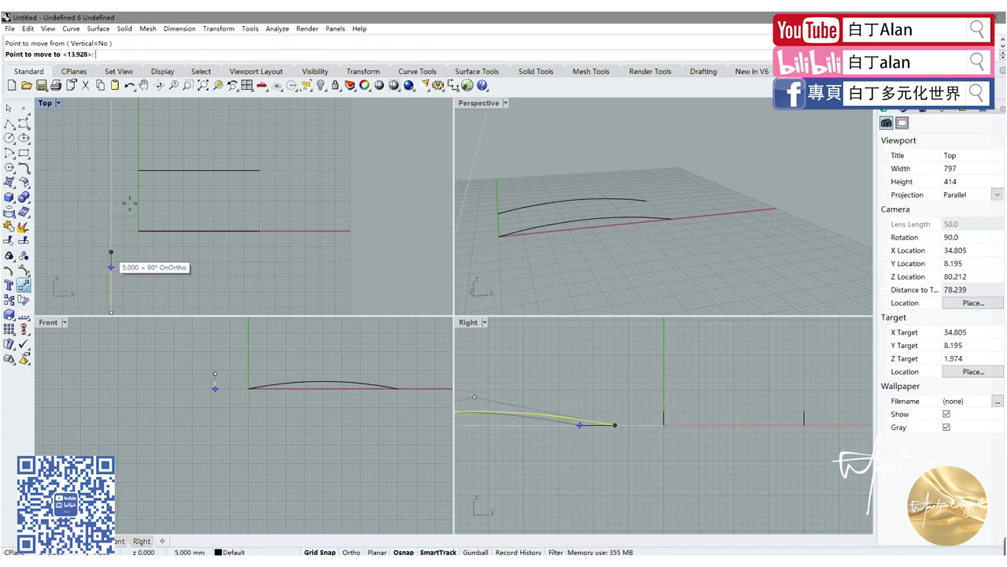
{"action": "left_click", "coordinate": [138, 171]}
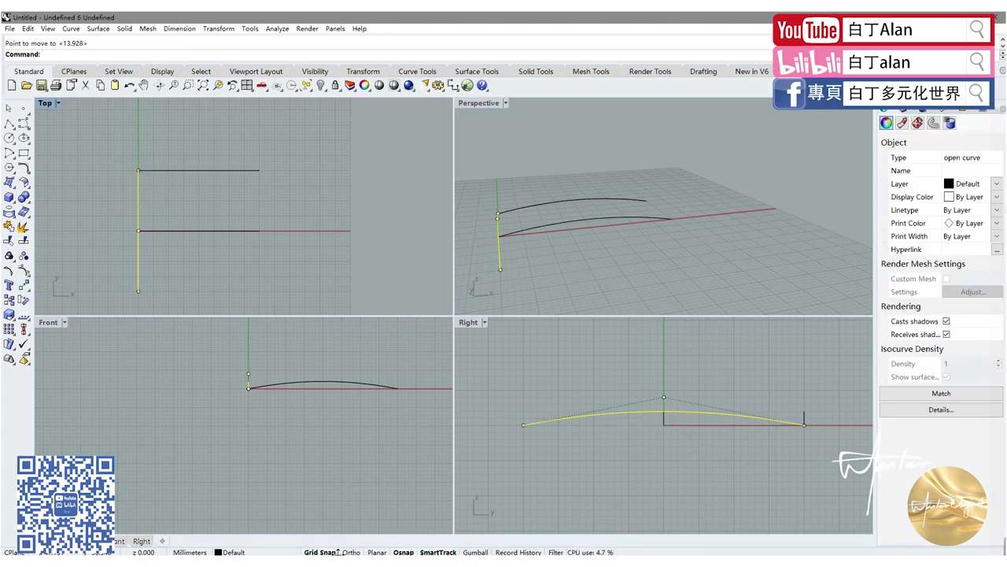
{"action": "left_click", "coordinate": [404, 552]}
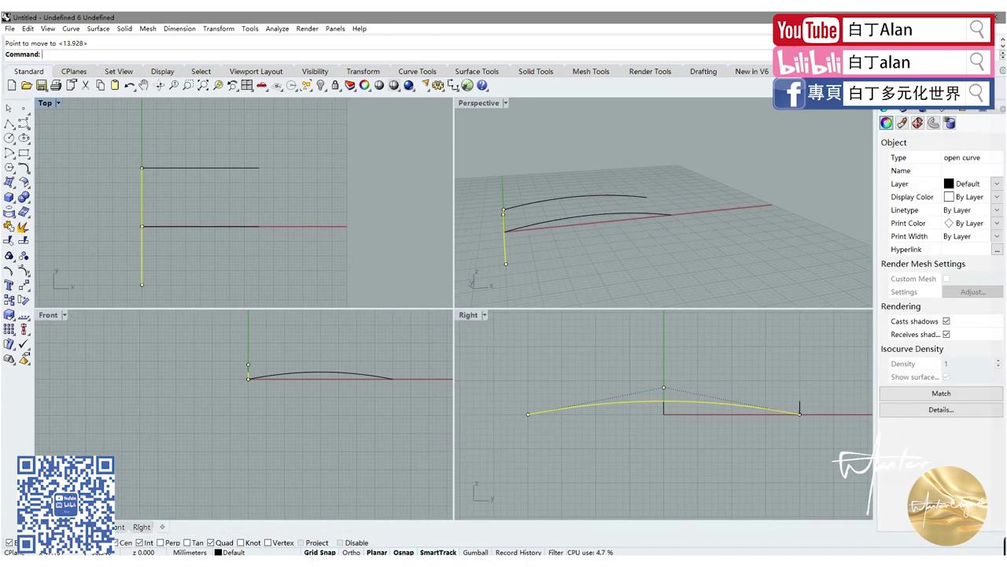
- Scale the crossing curve down so it ends at the original curve's start
{"action": "left_click", "coordinate": [8, 315]}
{"action": "scroll", "coordinate": [503, 204], "scroll_direction": "up", "scroll_amount": 2}
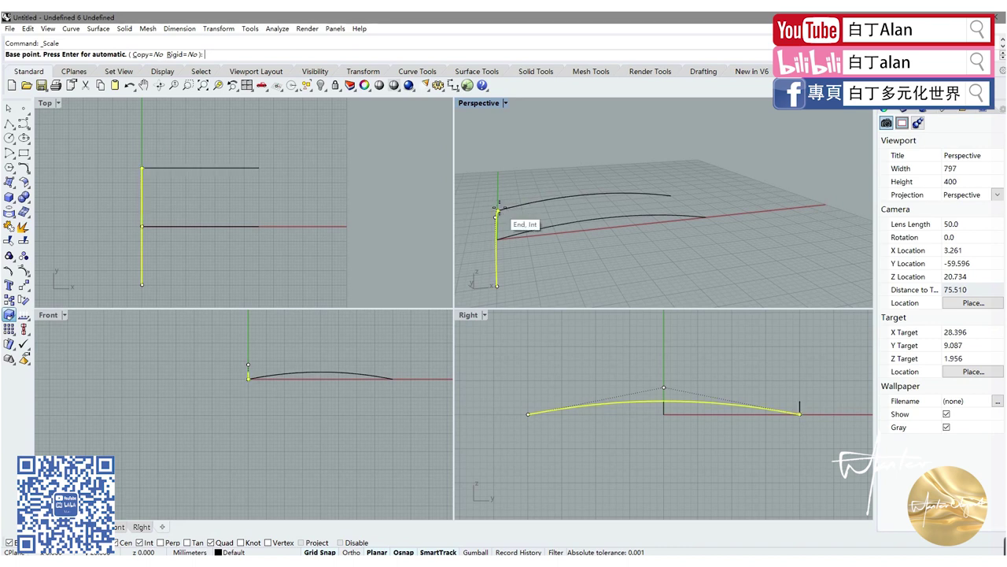
{"action": "left_click", "coordinate": [496, 210]}
{"action": "left_click", "coordinate": [497, 285]}
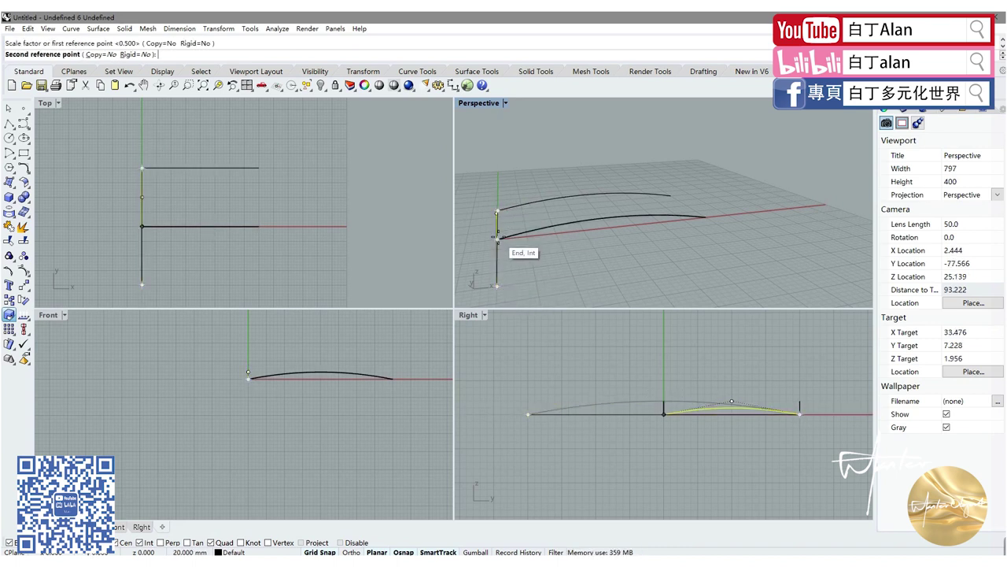
{"action": "left_click", "coordinate": [497, 236]}
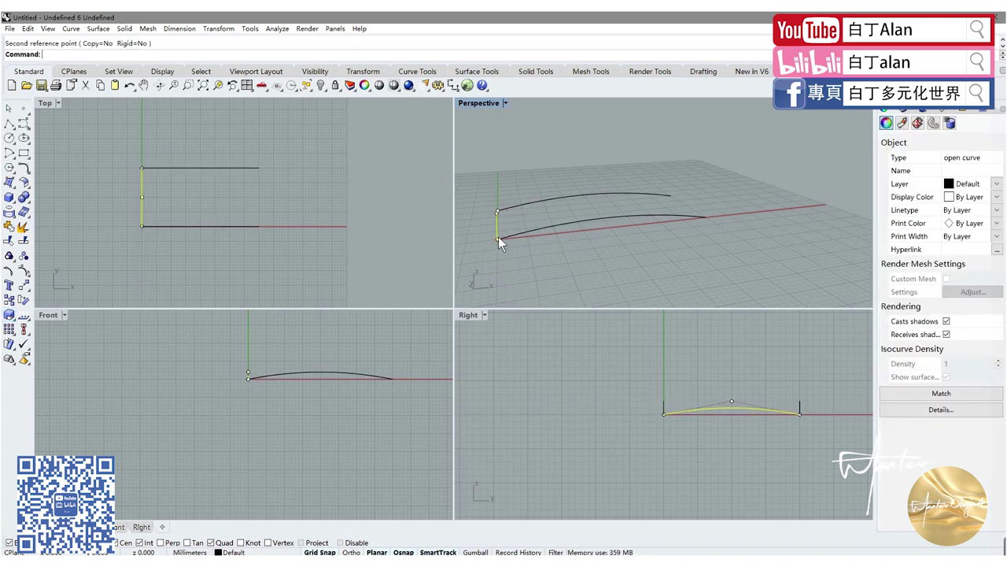
- Raise the connecting curve's middle control point so it arches upward
{"action": "double_click", "coordinate": [484, 104]}
{"action": "mouse_move", "coordinate": [484, 106]}
{"action": "right_mouse_down"}
{"action": "mouse_move", "coordinate": [488, 226]}
{"action": "mouse_move", "coordinate": [463, 274]}
{"action": "mouse_move", "coordinate": [423, 281]}
{"action": "right_mouse_up"}
{"action": "left_click", "coordinate": [269, 236]}
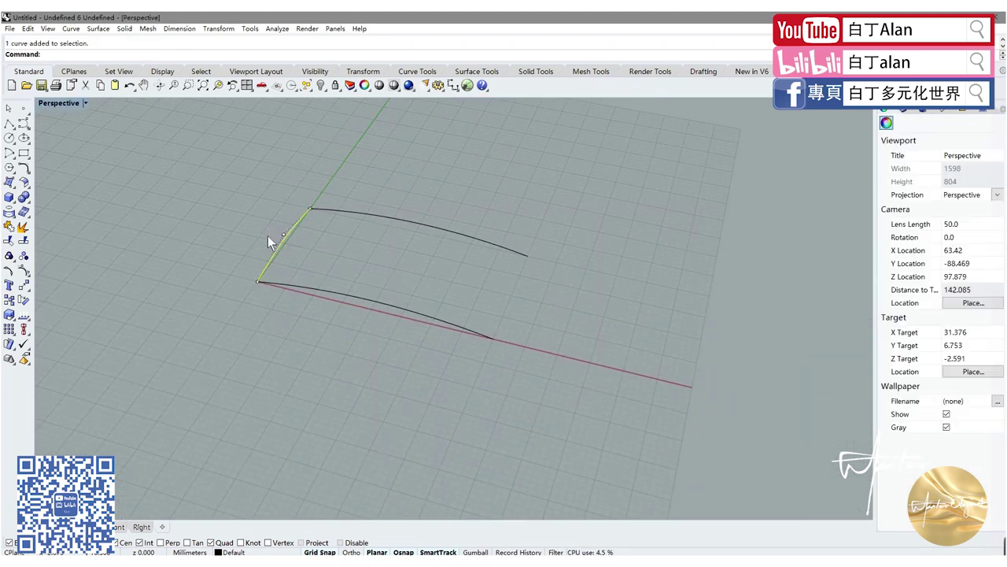
{"action": "double_click", "coordinate": [72, 102]}
{"action": "scroll", "coordinate": [720, 393], "scroll_direction": "up", "scroll_amount": 2}
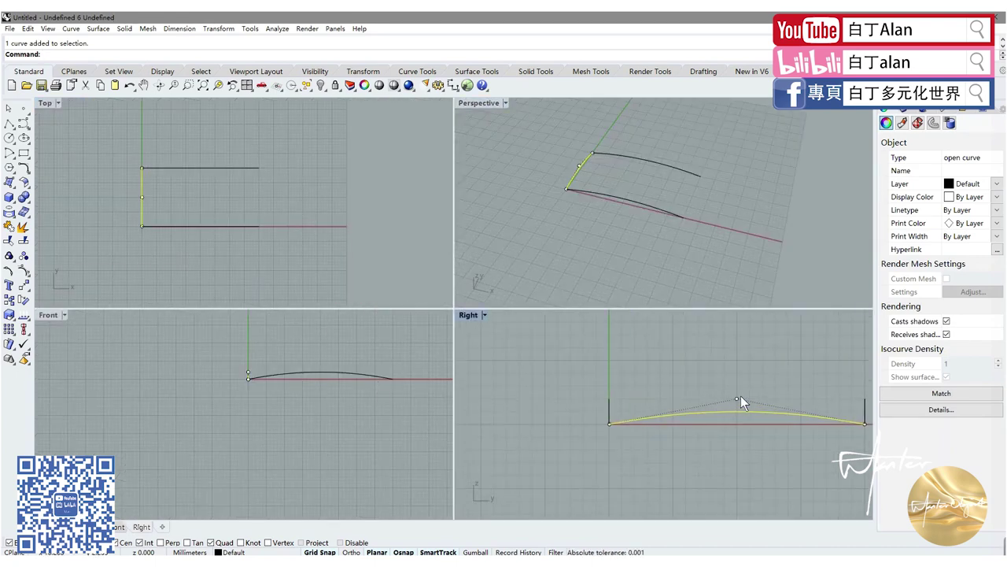
{"action": "scroll", "coordinate": [740, 396], "scroll_direction": "up", "scroll_amount": 1}
{"action": "scroll", "coordinate": [724, 400], "scroll_direction": "up", "scroll_amount": 2}
{"action": "left_click_drag", "start_coordinate": [712, 399], "coordinate": [713, 381]}
{"action": "scroll", "coordinate": [649, 392], "scroll_direction": "down", "scroll_amount": 1}
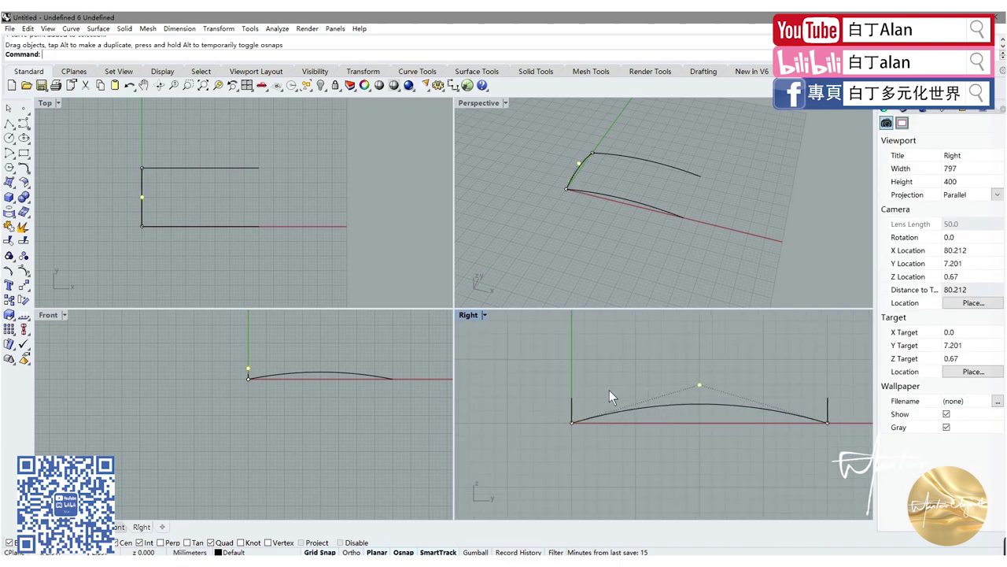
- Lift the middle control points of both long arched curves slightly
{"action": "left_click", "coordinate": [827, 397]}
{"action": "left_click_drag", "start_coordinate": [550, 396], "coordinate": [558, 399]}
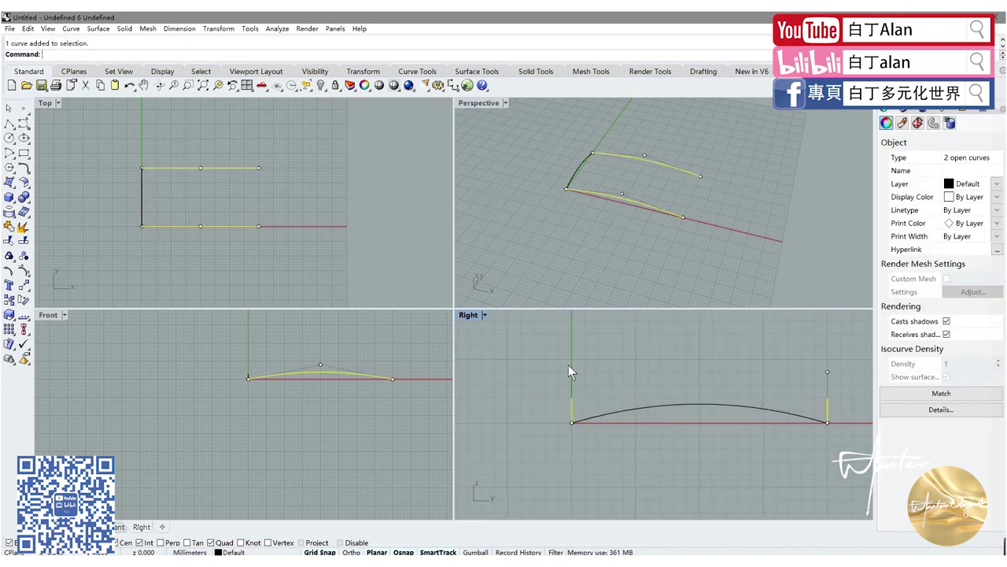
{"action": "mouse_move", "coordinate": [548, 353]}
{"action": "left_mouse_down"}
{"action": "mouse_move", "coordinate": [846, 378]}
{"action": "mouse_move", "coordinate": [829, 374]}
{"action": "mouse_move", "coordinate": [830, 360]}
{"action": "left_mouse_up"}
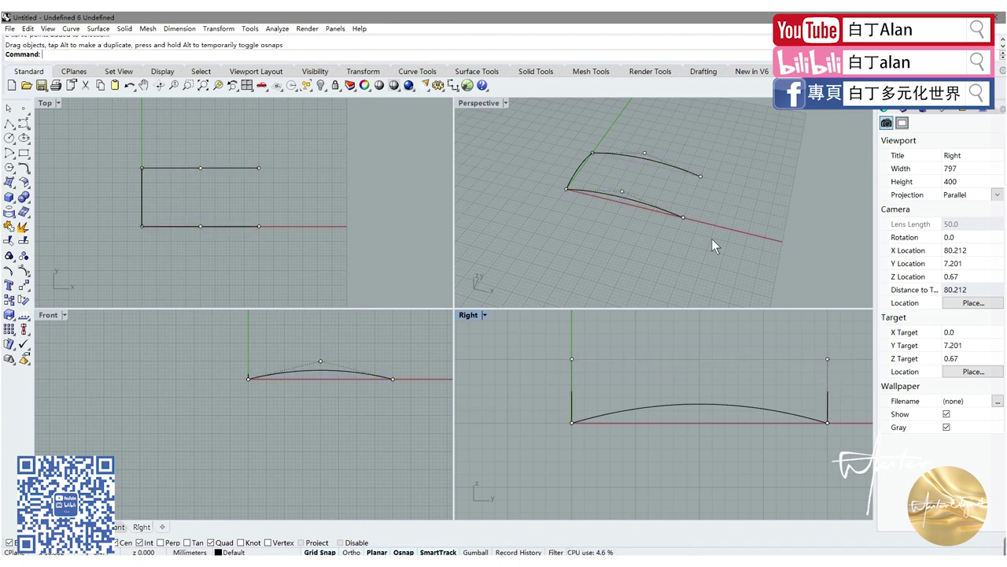
{"action": "key", "text": "Escape"}
{"action": "right_click_drag", "start_coordinate": [667, 202], "coordinate": [620, 178]}
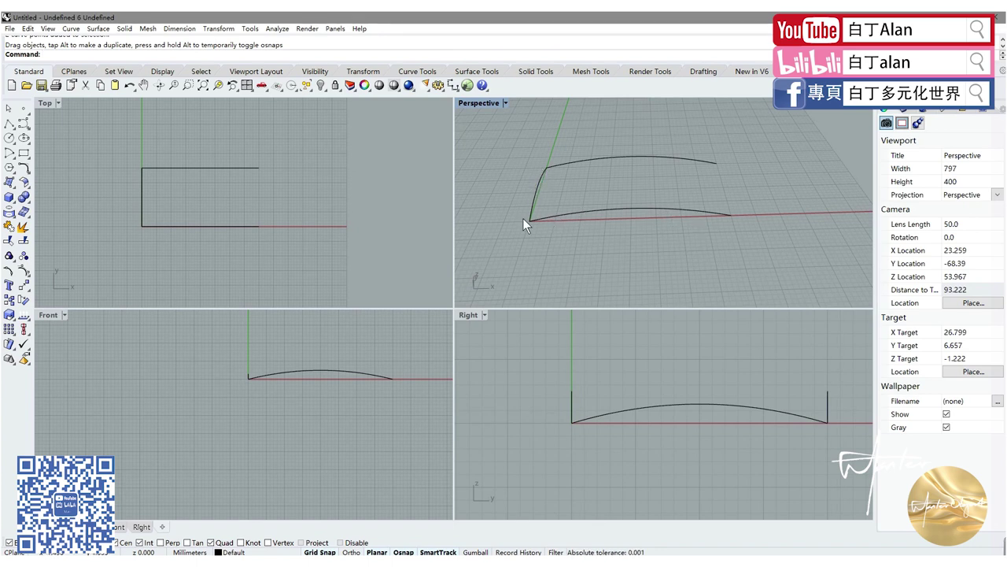
- Copy the arched end curve to the opposite ends and window-select all four outline curves
{"action": "left_click", "coordinate": [536, 182]}
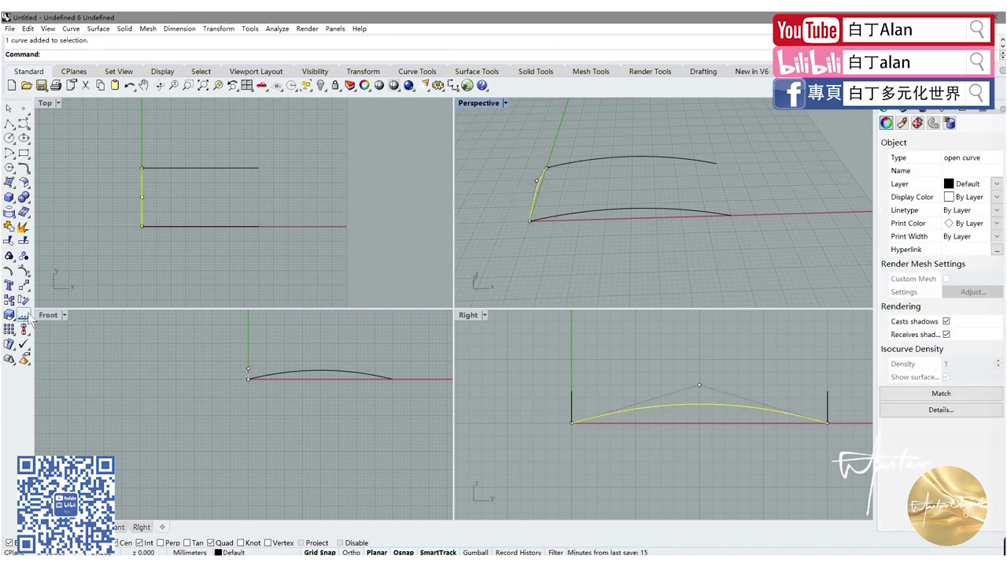
{"action": "left_click", "coordinate": [8, 300]}
{"action": "left_click", "coordinate": [137, 228]}
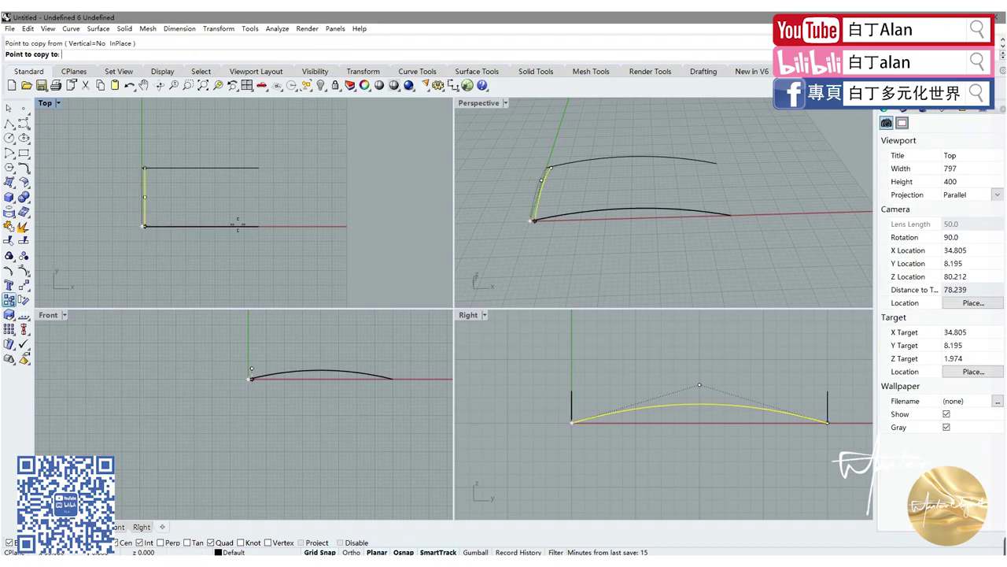
{"action": "left_click", "coordinate": [260, 228]}
{"action": "key", "text": "Return"}
{"action": "key", "text": "Escape"}
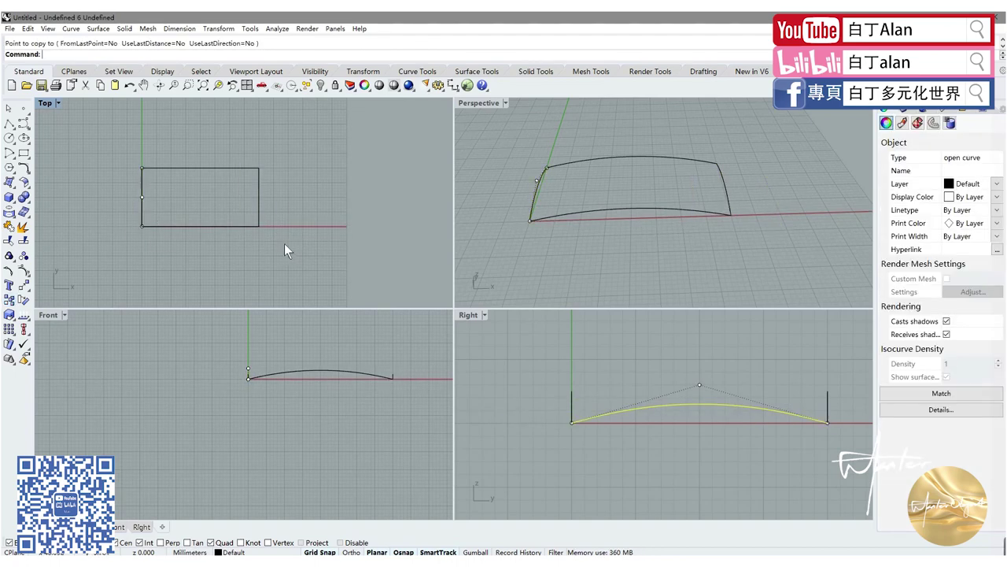
{"action": "left_click_drag", "start_coordinate": [284, 243], "coordinate": [129, 145]}
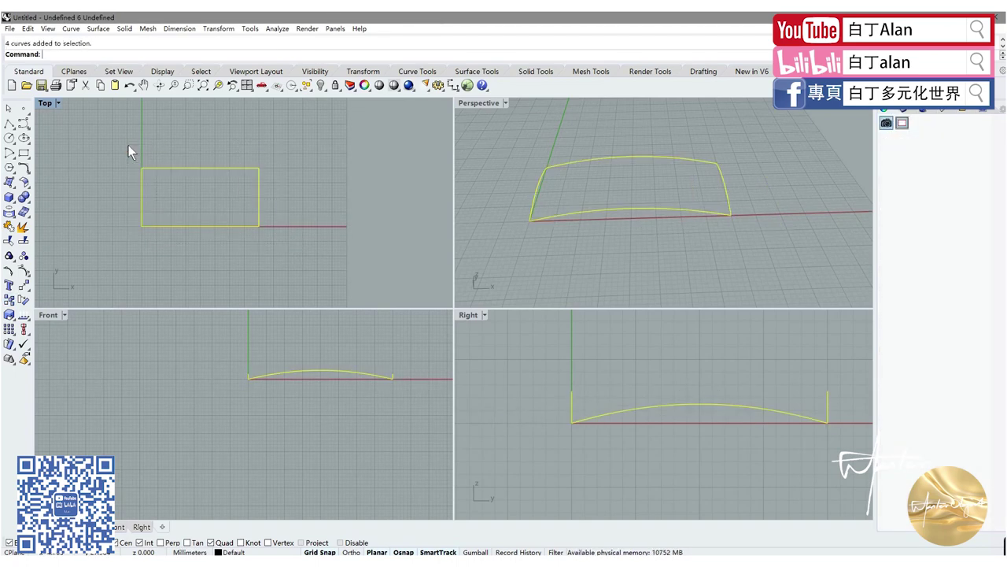
{"action": "left_click", "coordinate": [136, 232]}
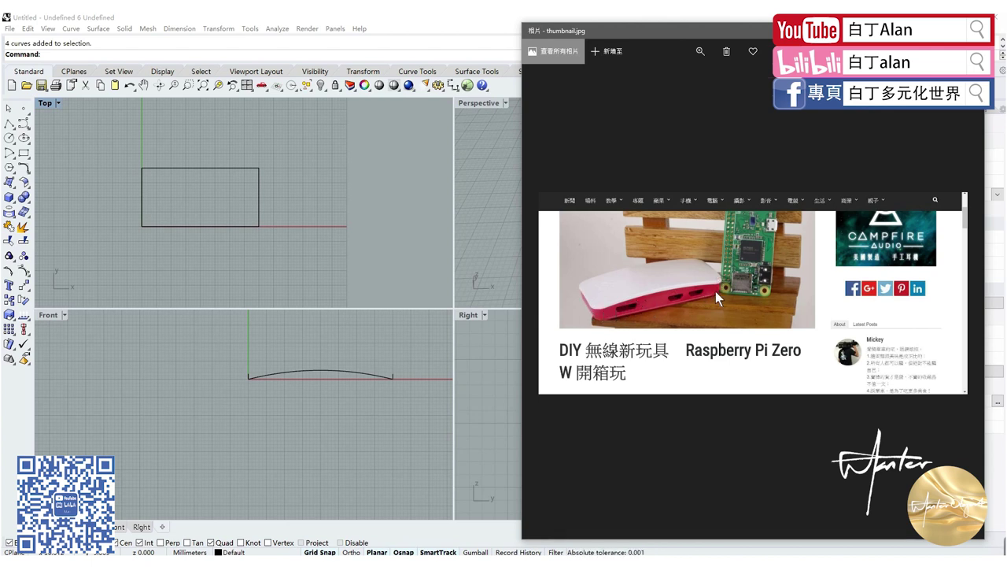
{"action": "left_click", "coordinate": [344, 279]}
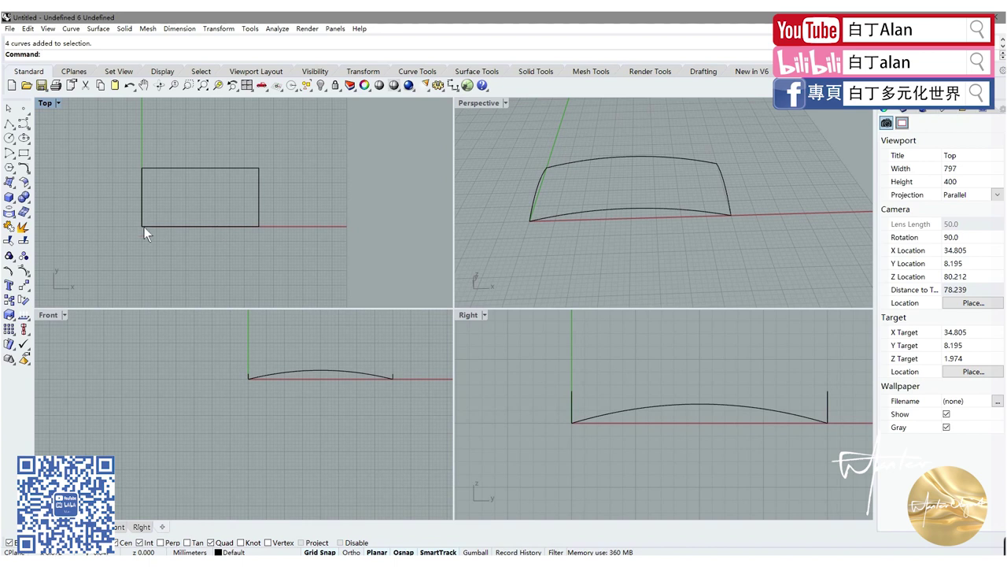
{"action": "right_click_drag", "start_coordinate": [144, 226], "coordinate": [154, 227]}
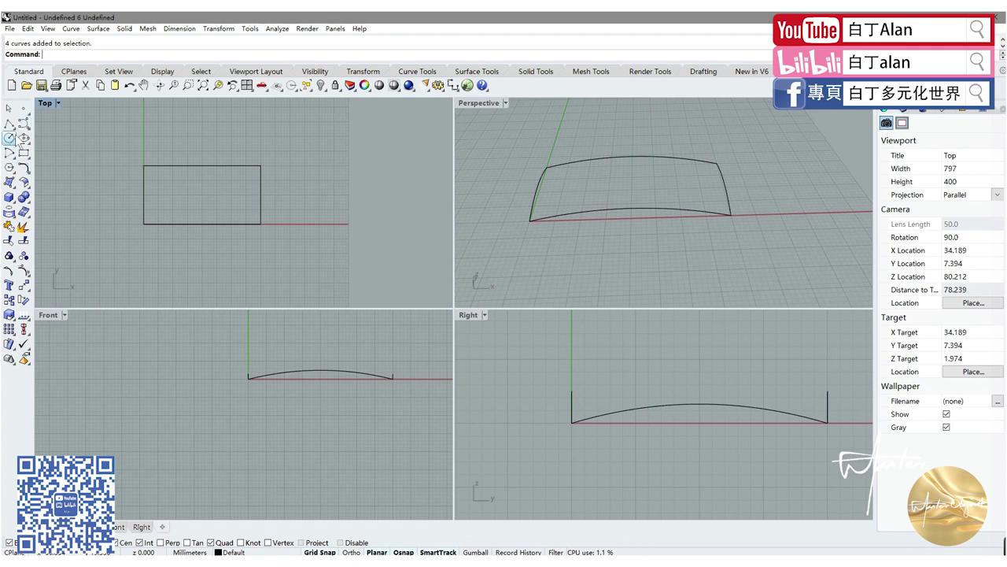
{"action": "left_click_drag", "start_coordinate": [219, 239], "coordinate": [120, 158]}
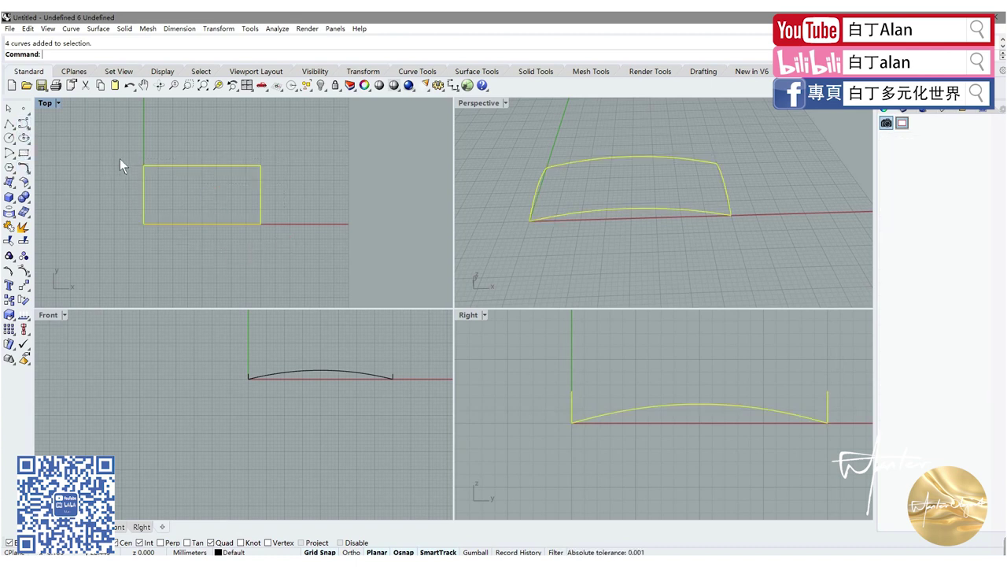
{"action": "left_click", "coordinate": [24, 257]}
{"action": "left_click", "coordinate": [160, 233]}
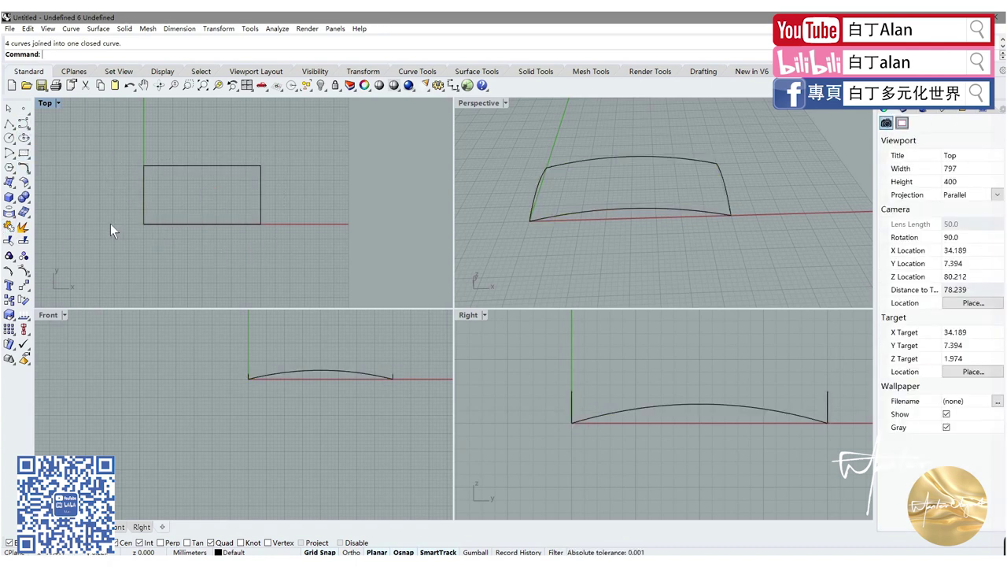
{"action": "left_click", "coordinate": [23, 168]}
{"action": "left_click", "coordinate": [144, 176]}
{"action": "left_click", "coordinate": [154, 165]}
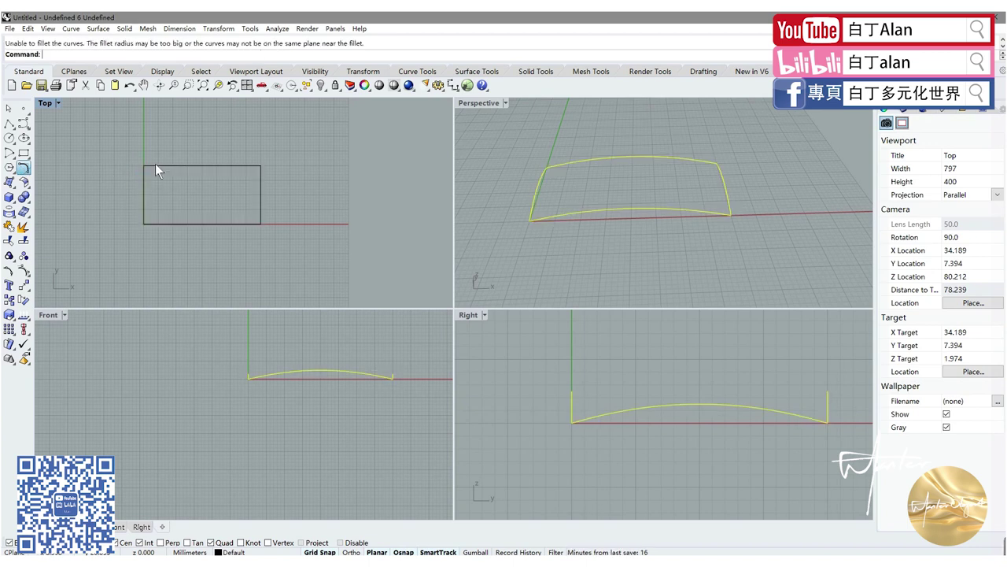
{"action": "scroll", "coordinate": [151, 169], "scroll_direction": "up", "scroll_amount": 3}
{"action": "scroll", "coordinate": [149, 171], "scroll_direction": "up", "scroll_amount": 4}
{"action": "key", "text": "Return"}
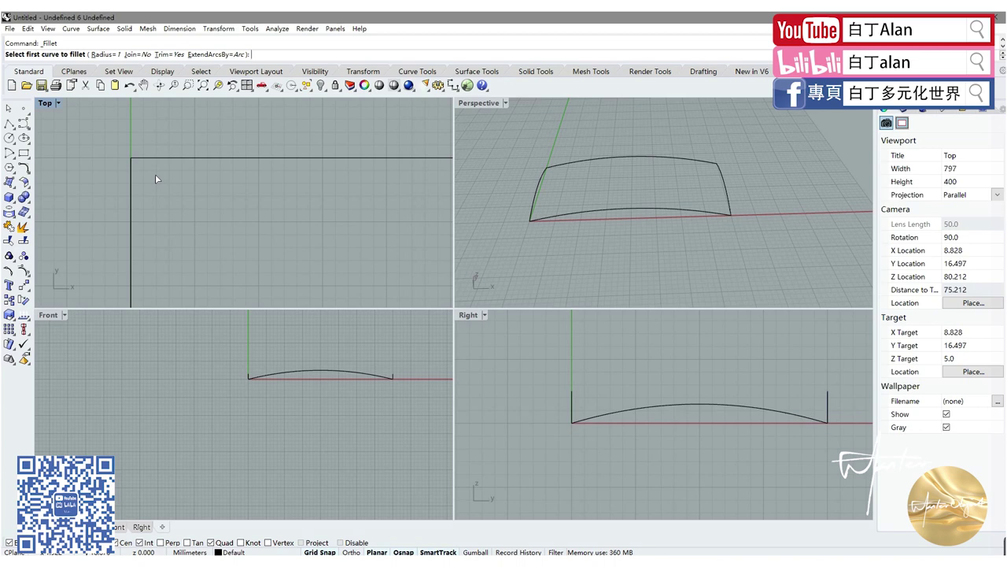
{"action": "key", "text": "Escape"}
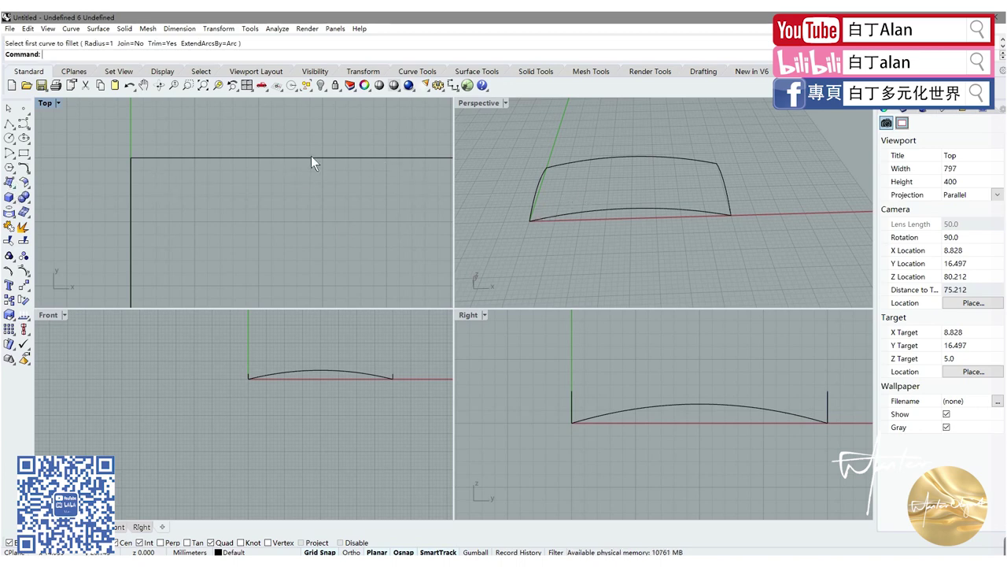
{"action": "left_click", "coordinate": [311, 158]}
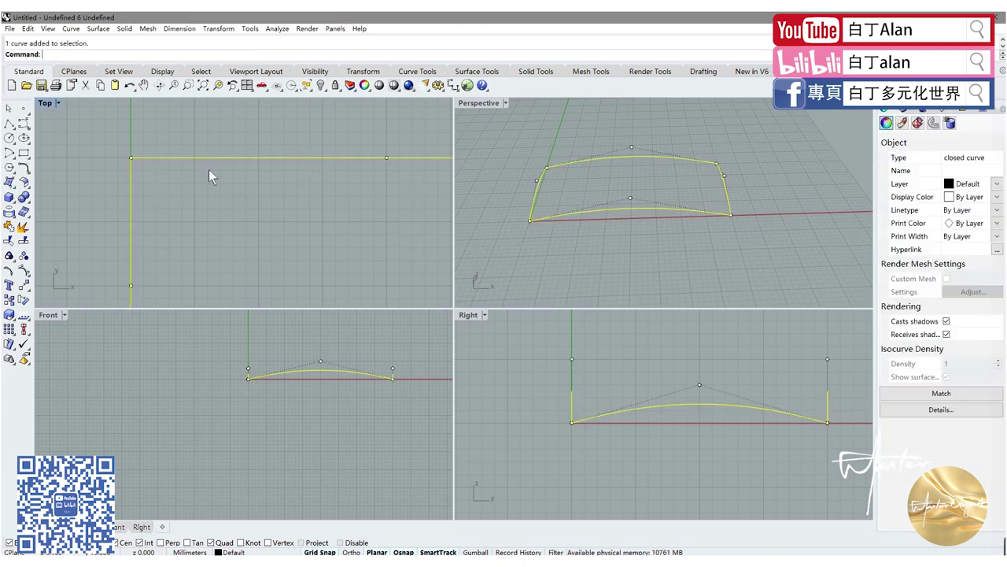
{"action": "left_click", "coordinate": [17, 224]}
{"action": "left_click", "coordinate": [165, 159]}
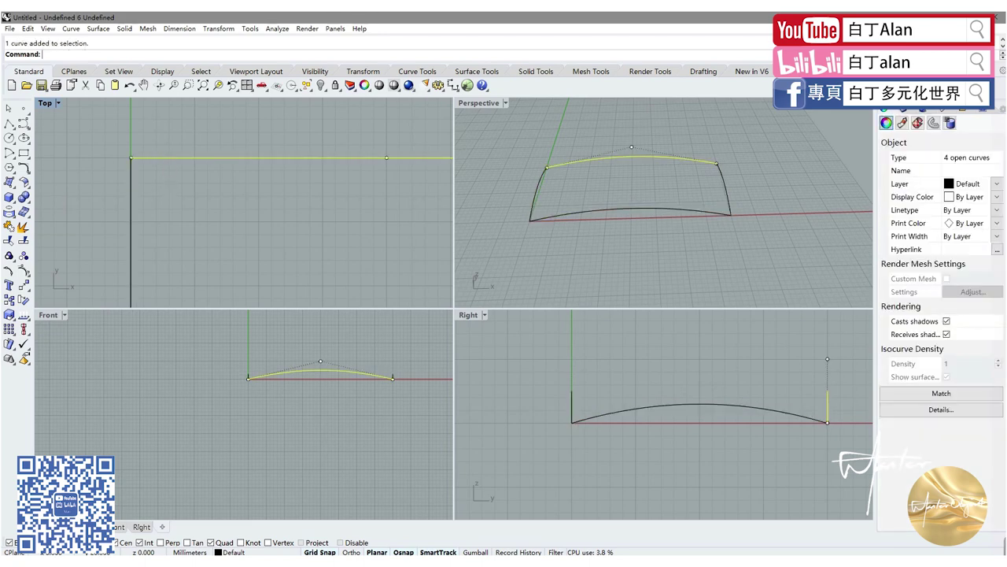
{"action": "key", "text": "Escape"}
{"action": "scroll", "coordinate": [169, 220], "scroll_direction": "down", "scroll_amount": 5}
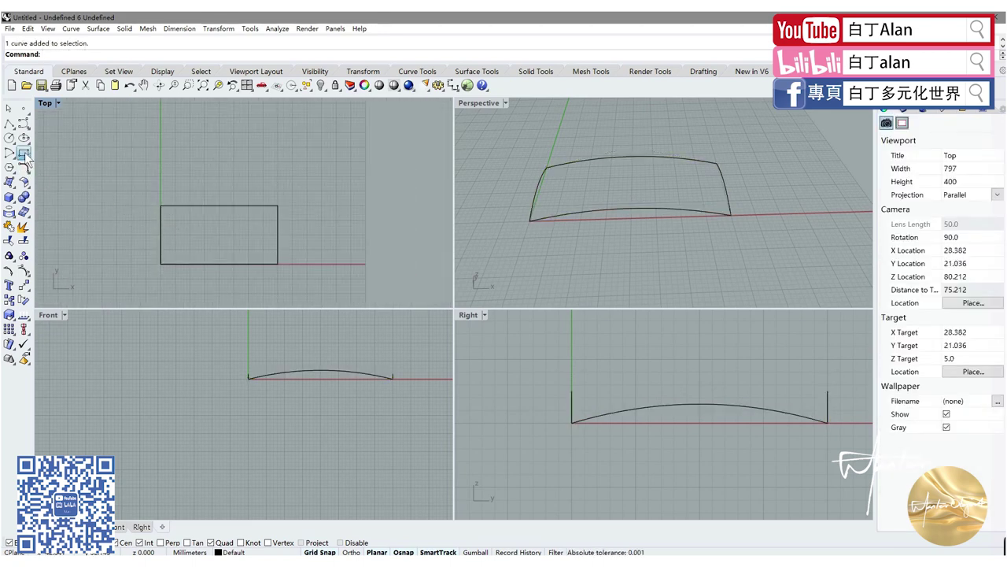
{"action": "left_click", "coordinate": [23, 153]}
{"action": "left_click", "coordinate": [196, 144]}
{"action": "left_click", "coordinate": [272, 182]}
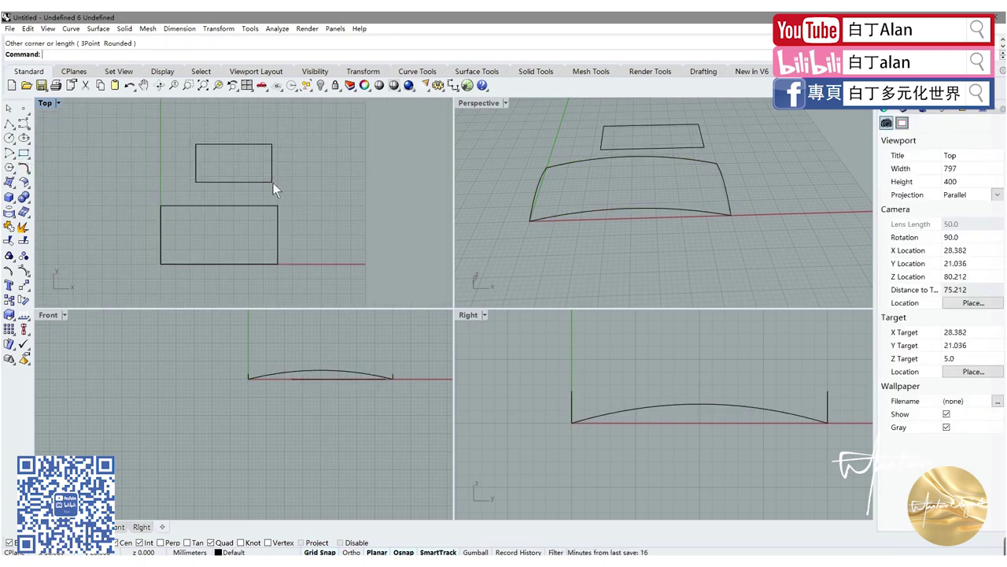
{"action": "left_click", "coordinate": [24, 167]}
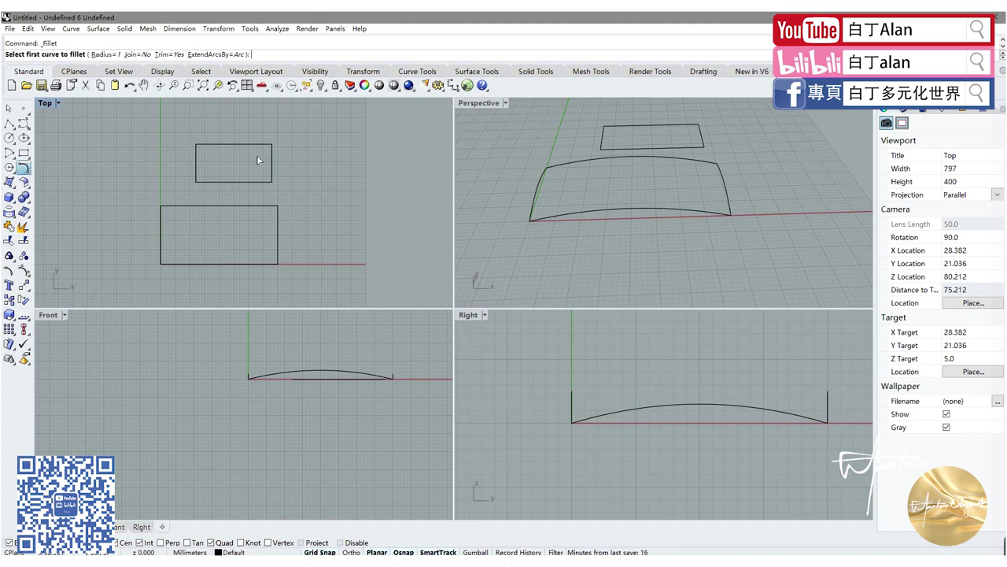
{"action": "left_click", "coordinate": [197, 156]}
{"action": "left_click", "coordinate": [204, 144]}
{"action": "scroll", "coordinate": [204, 143], "scroll_direction": "up", "scroll_amount": 3}
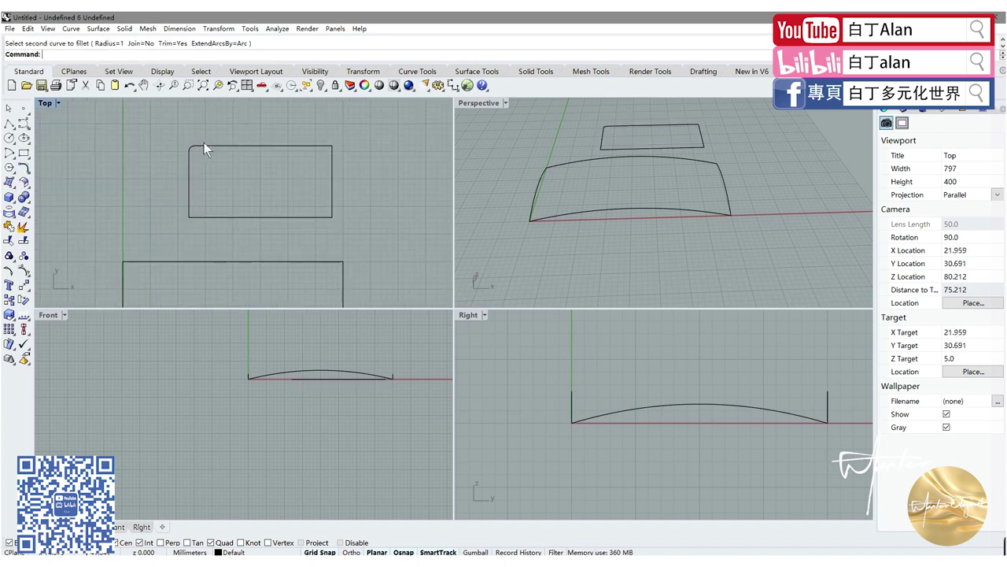
{"action": "scroll", "coordinate": [196, 156], "scroll_direction": "up", "scroll_amount": 3}
{"action": "scroll", "coordinate": [145, 146], "scroll_direction": "down", "scroll_amount": 2}
{"action": "scroll", "coordinate": [146, 150], "scroll_direction": "down", "scroll_amount": 2}
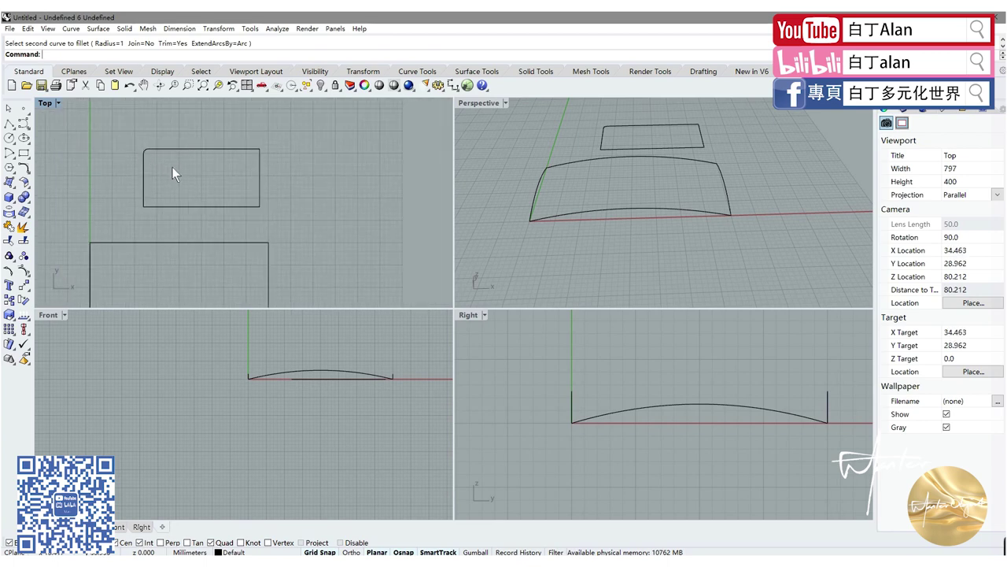
{"action": "key", "text": "Escape"}
{"action": "left_click", "coordinate": [220, 147]}
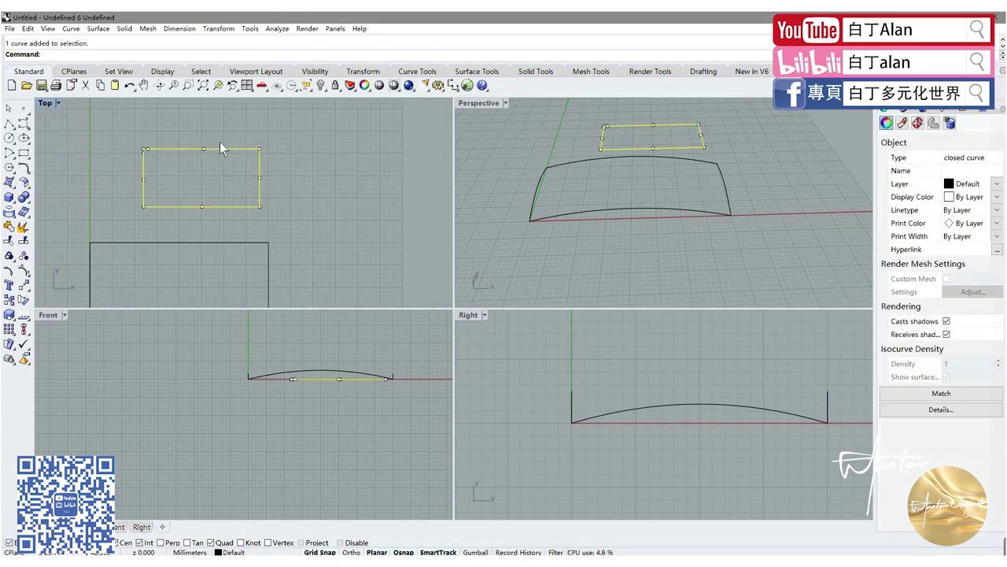
{"action": "key", "text": "Delete"}
{"action": "scroll", "coordinate": [236, 202], "scroll_direction": "down", "scroll_amount": 2}
{"action": "scroll", "coordinate": [235, 202], "scroll_direction": "down", "scroll_amount": 2}
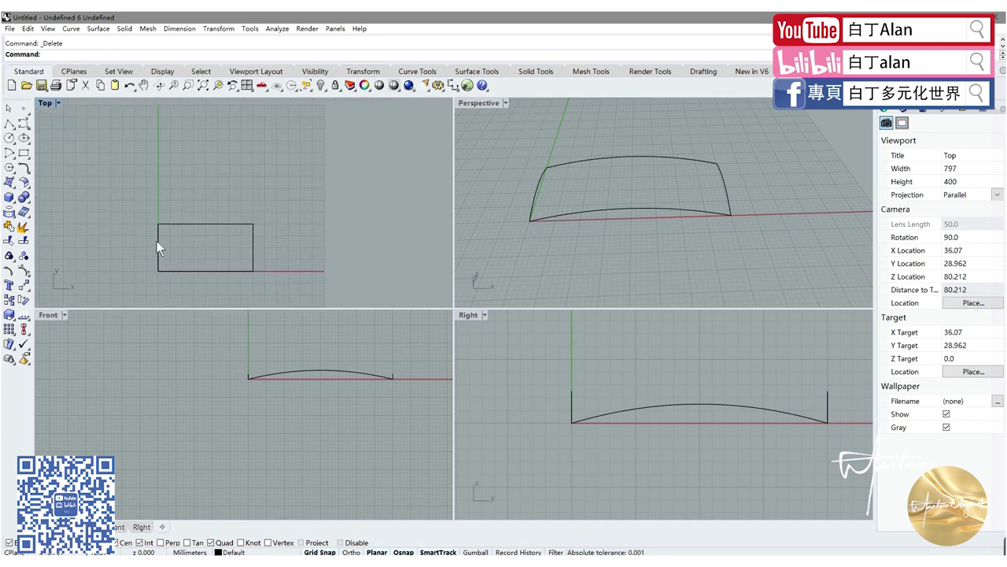
{"action": "left_click", "coordinate": [156, 241]}
{"action": "key", "text": "Escape"}
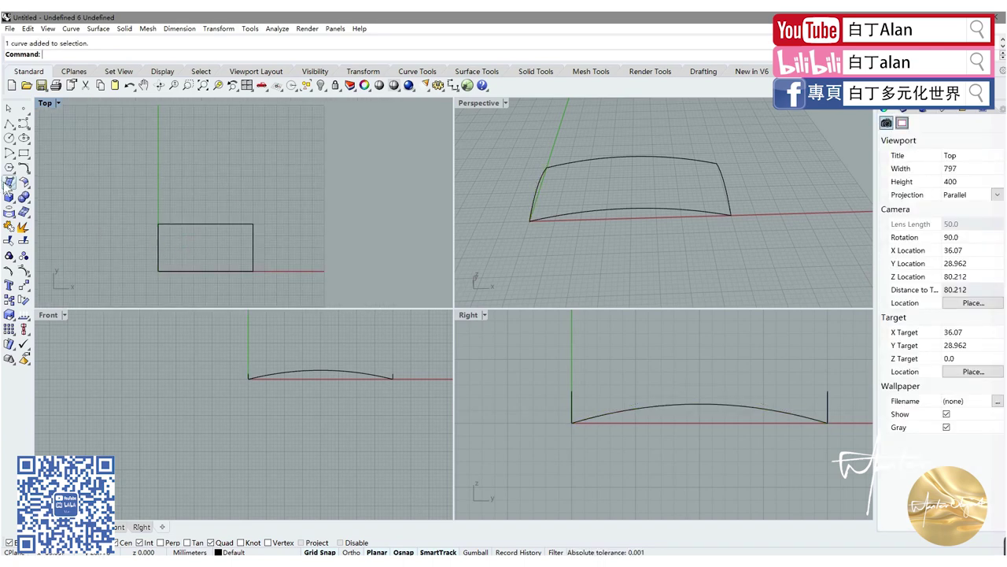
- Sweep 2 Rails along the two long edges with the two short edges as cross sections
{"action": "left_click", "coordinate": [10, 182]}
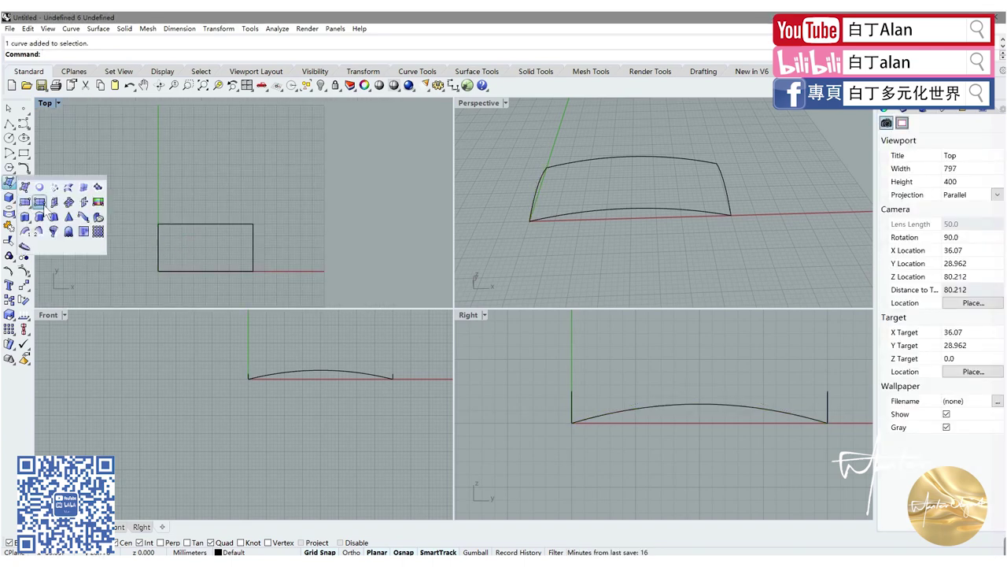
{"action": "left_click", "coordinate": [39, 202]}
{"action": "left_click", "coordinate": [178, 271]}
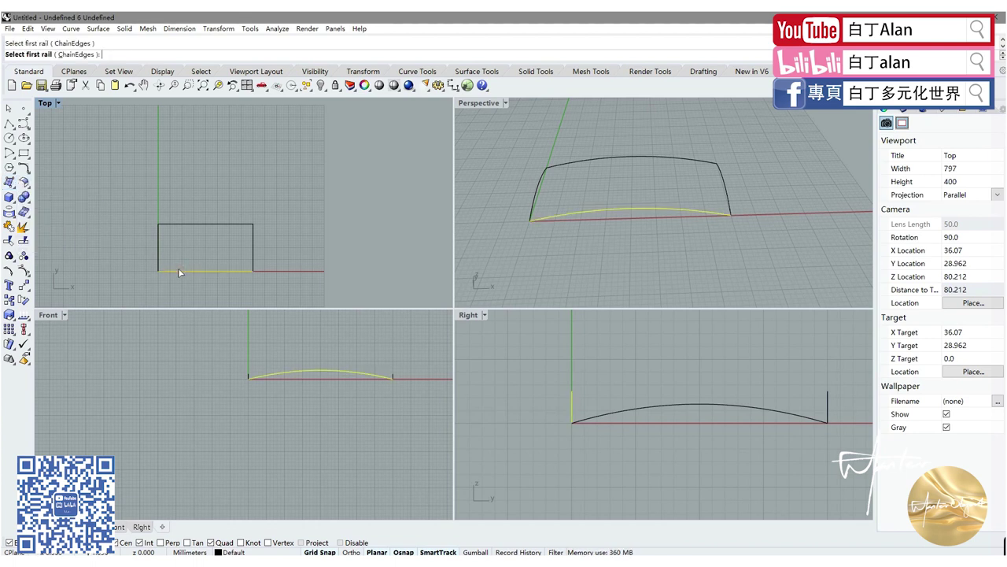
{"action": "left_click", "coordinate": [175, 225]}
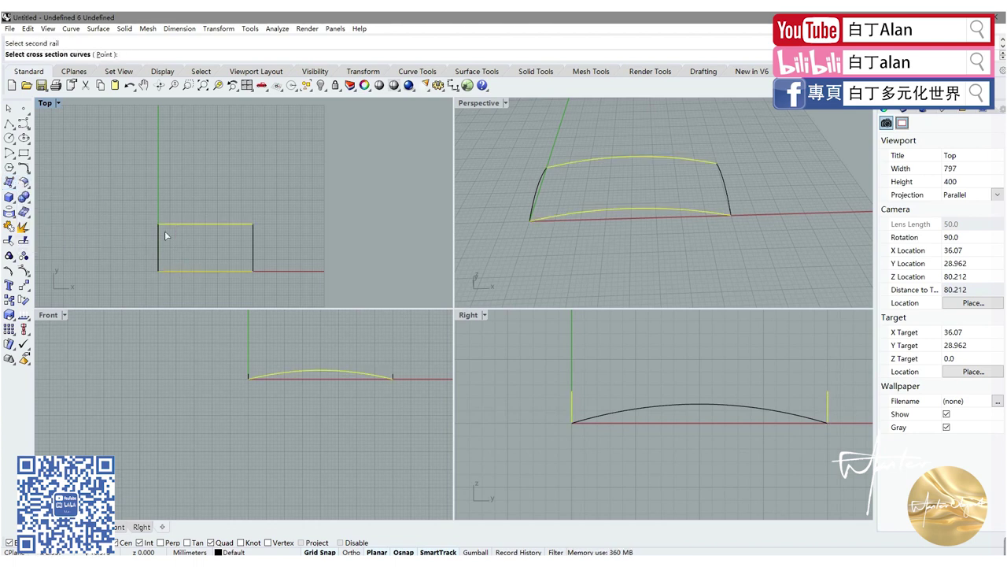
{"action": "left_click", "coordinate": [159, 240]}
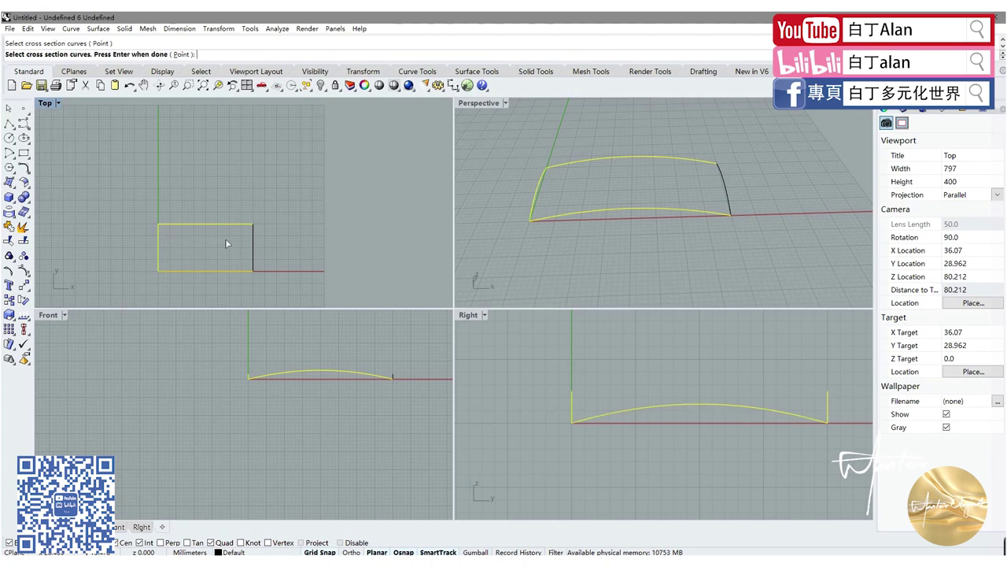
{"action": "left_click", "coordinate": [252, 237]}
{"action": "key", "text": "Return"}
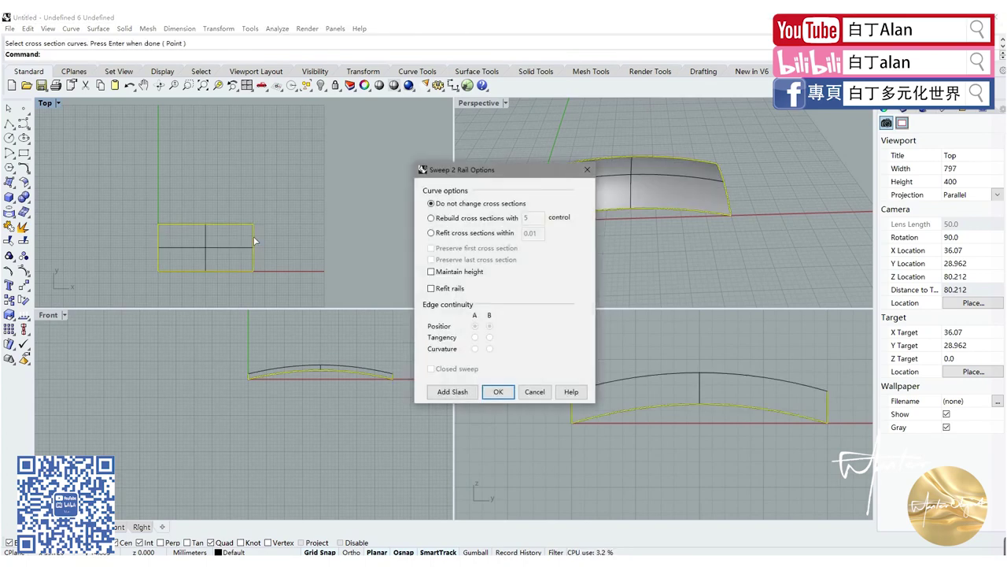
{"action": "left_click", "coordinate": [499, 391]}
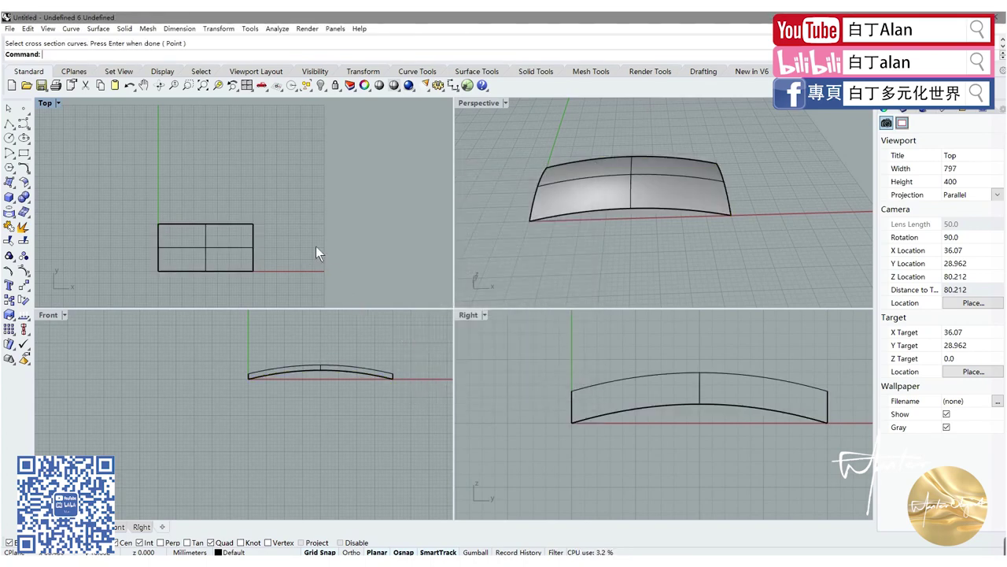
{"action": "scroll", "coordinate": [256, 241], "scroll_direction": "up", "scroll_amount": 5}
{"action": "scroll", "coordinate": [611, 163], "scroll_direction": "up", "scroll_amount": 2}
{"action": "right_click_drag", "start_coordinate": [610, 163], "coordinate": [600, 179]}
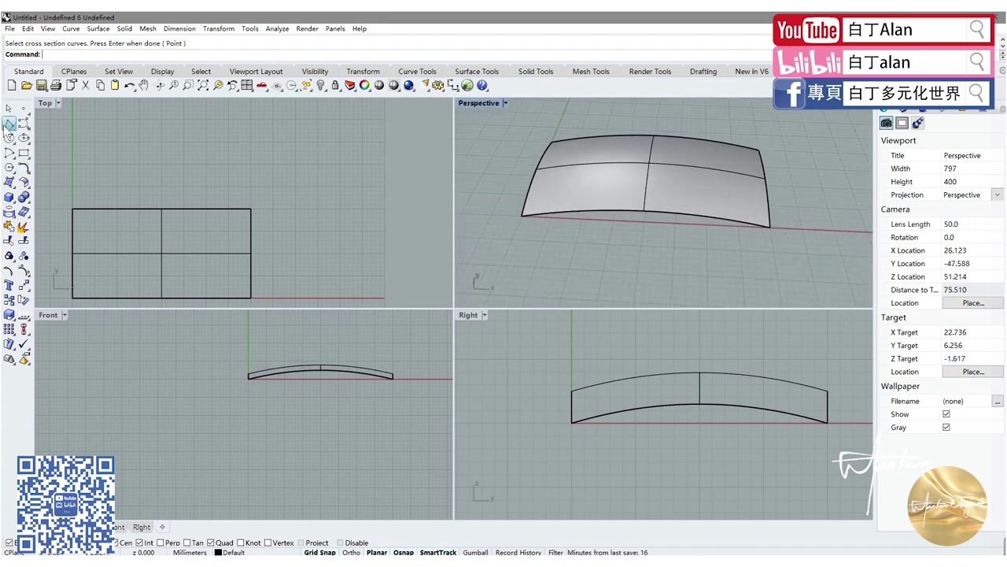
{"action": "left_click", "coordinate": [9, 123]}
{"action": "scroll", "coordinate": [209, 168], "scroll_direction": "down", "scroll_amount": 1}
- Draw a short two-point slanted polyline from the rectangle's lower-left corner
{"action": "scroll", "coordinate": [193, 211], "scroll_direction": "down", "scroll_amount": 1}
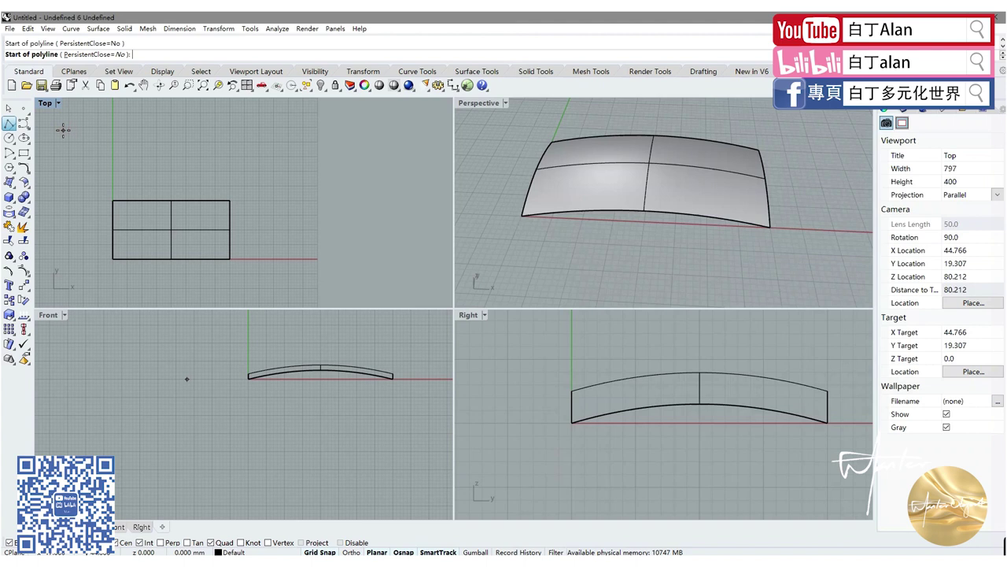
{"action": "left_click", "coordinate": [96, 215]}
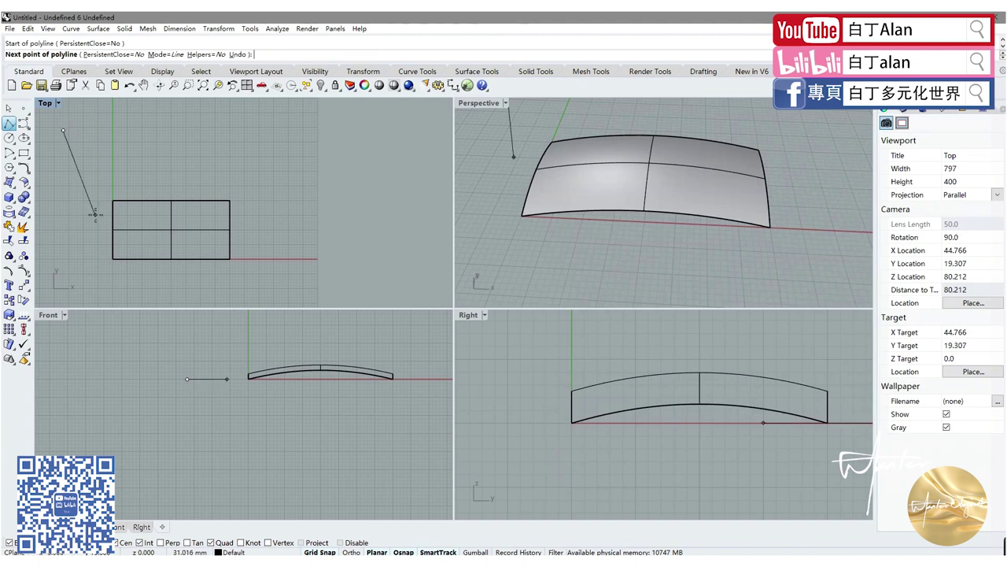
{"action": "key", "text": "Escape"}
{"action": "left_click", "coordinate": [9, 124]}
{"action": "scroll", "coordinate": [75, 232], "scroll_direction": "up", "scroll_amount": 1}
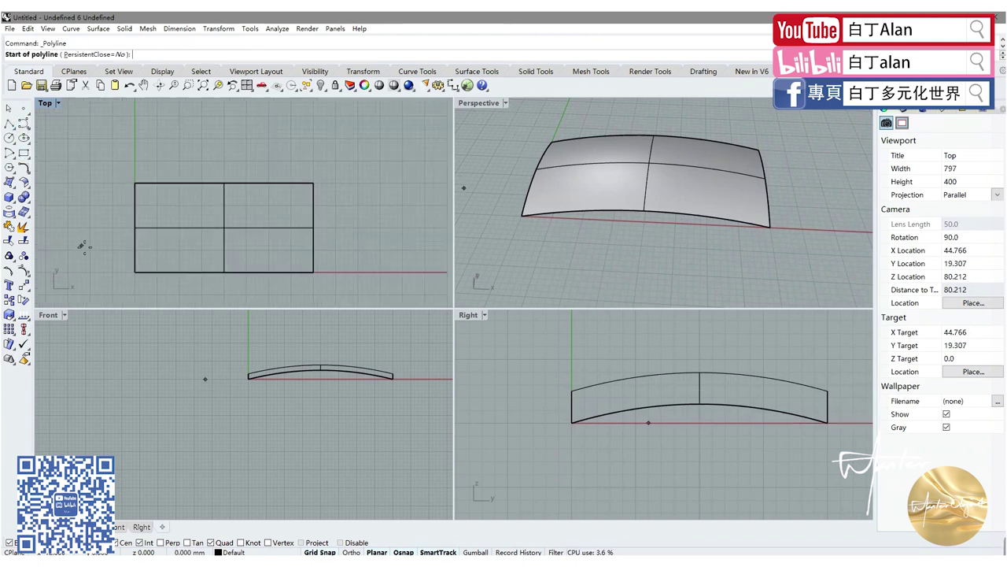
{"action": "scroll", "coordinate": [82, 244], "scroll_direction": "up", "scroll_amount": 2}
{"action": "scroll", "coordinate": [136, 274], "scroll_direction": "up", "scroll_amount": 2}
{"action": "left_click", "coordinate": [150, 274]}
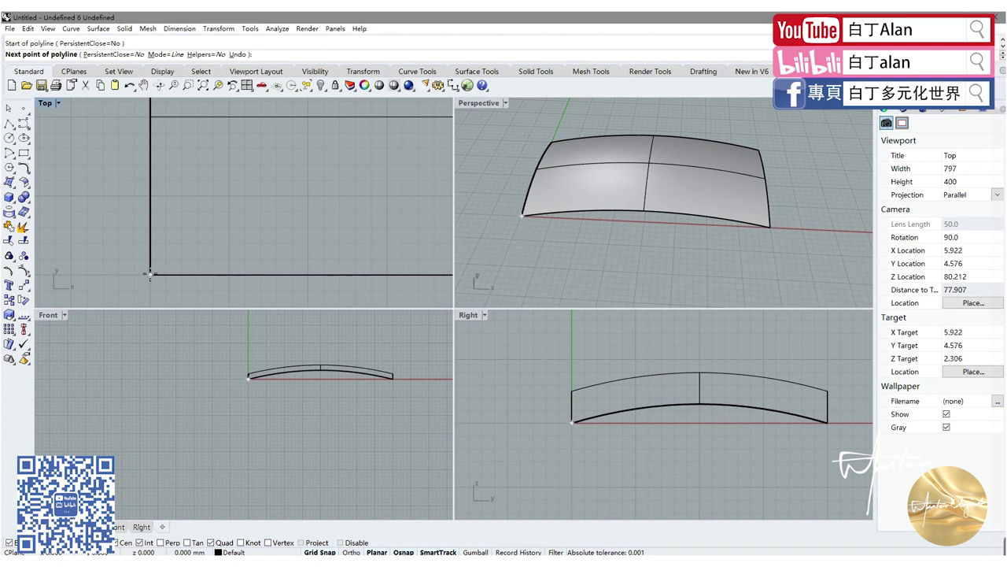
{"action": "left_click", "coordinate": [179, 244]}
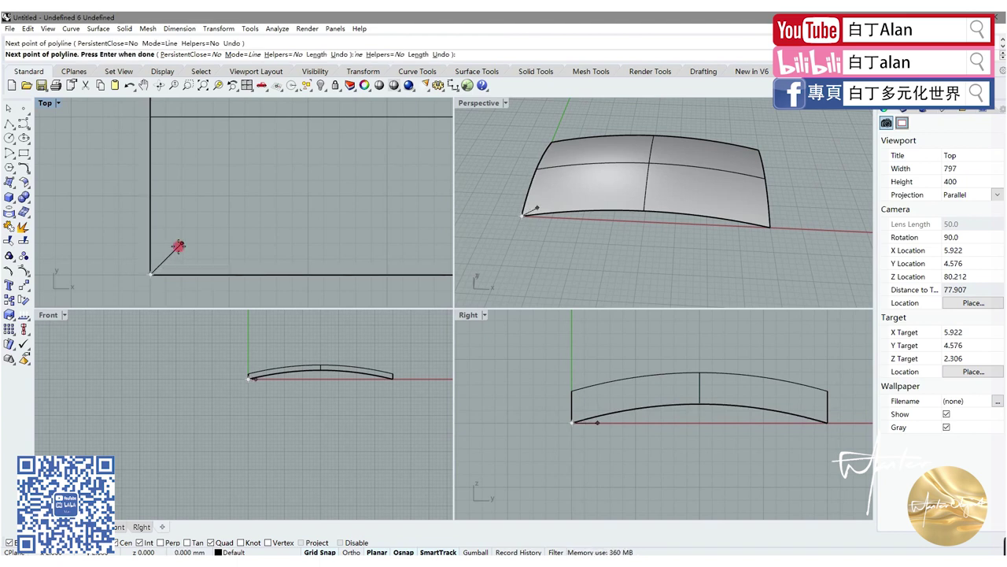
{"action": "key", "text": "Return"}
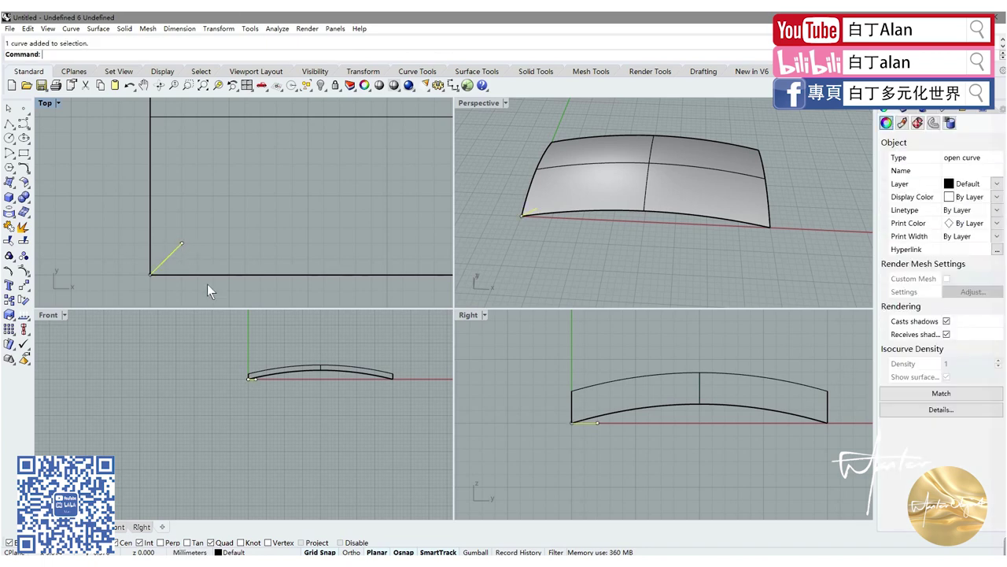
- Drag the slanted line's free endpoint down below the shell in Front view
{"action": "scroll", "coordinate": [259, 378], "scroll_direction": "up", "scroll_amount": 2}
{"action": "scroll", "coordinate": [257, 383], "scroll_direction": "up", "scroll_amount": 3}
{"action": "left_click_drag", "start_coordinate": [253, 383], "coordinate": [251, 458]}
{"action": "scroll", "coordinate": [260, 440], "scroll_direction": "down", "scroll_amount": 2}
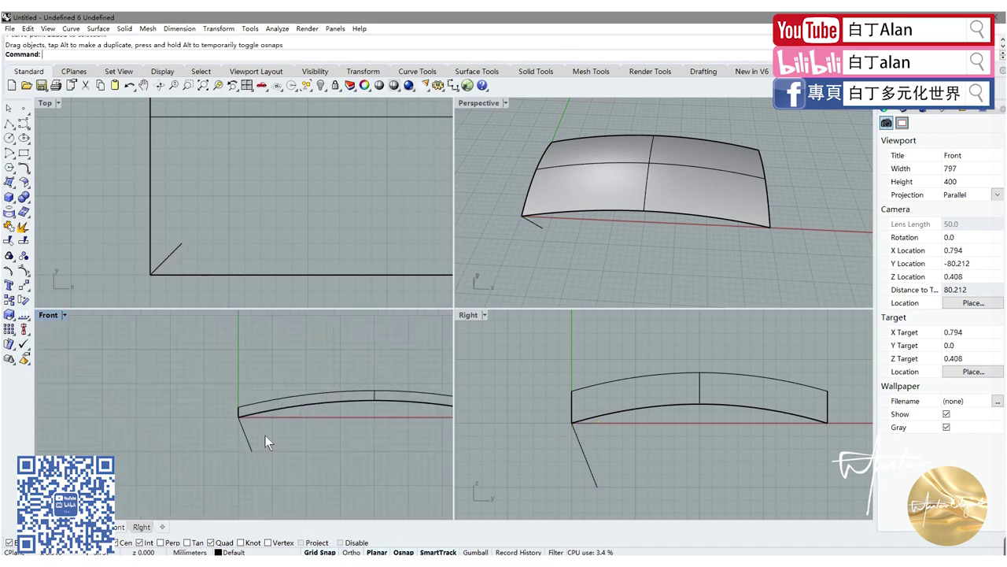
{"action": "scroll", "coordinate": [267, 434], "scroll_direction": "down", "scroll_amount": 2}
{"action": "scroll", "coordinate": [269, 436], "scroll_direction": "up", "scroll_amount": 2}
{"action": "scroll", "coordinate": [262, 436], "scroll_direction": "up", "scroll_amount": 2}
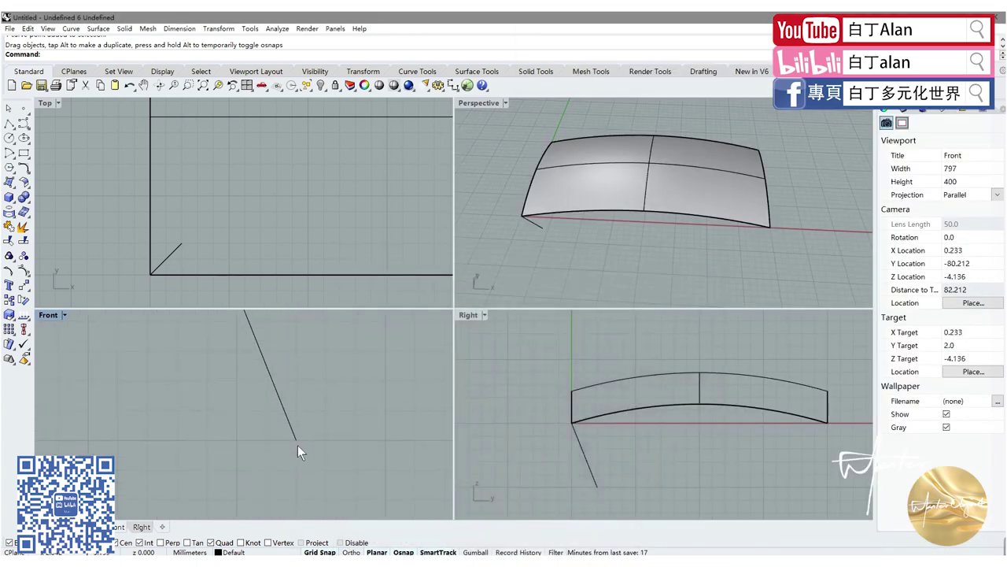
{"action": "left_click", "coordinate": [277, 406]}
{"action": "left_click_drag", "start_coordinate": [279, 443], "coordinate": [283, 403]}
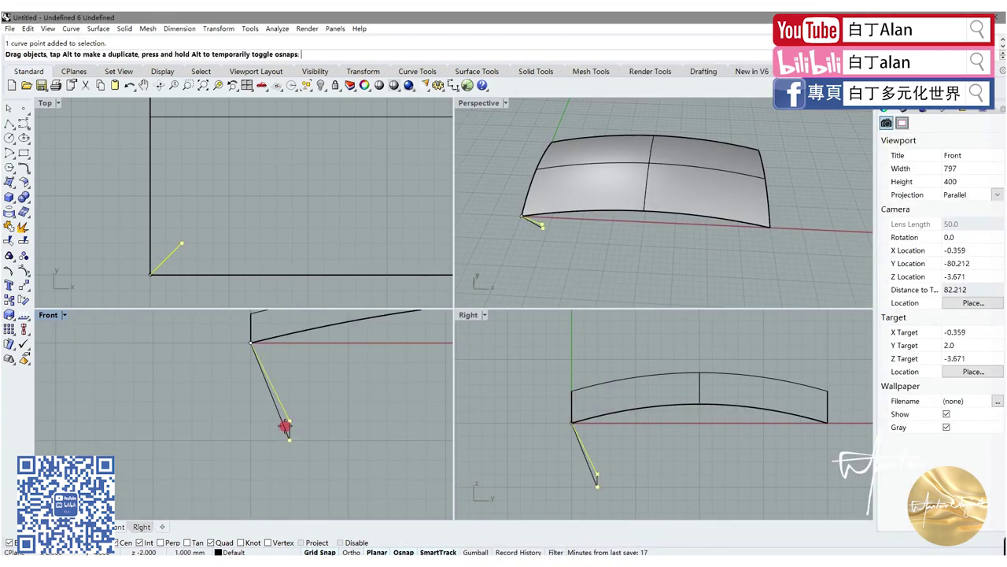
{"action": "scroll", "coordinate": [182, 264], "scroll_direction": "down", "scroll_amount": 3}
{"action": "scroll", "coordinate": [182, 262], "scroll_direction": "down", "scroll_amount": 2}
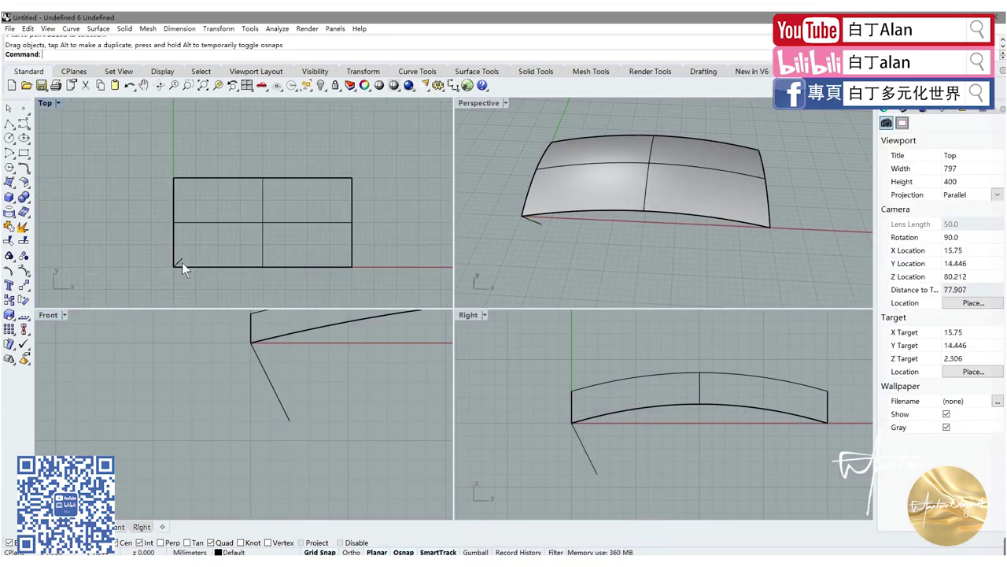
{"action": "left_click", "coordinate": [180, 259]}
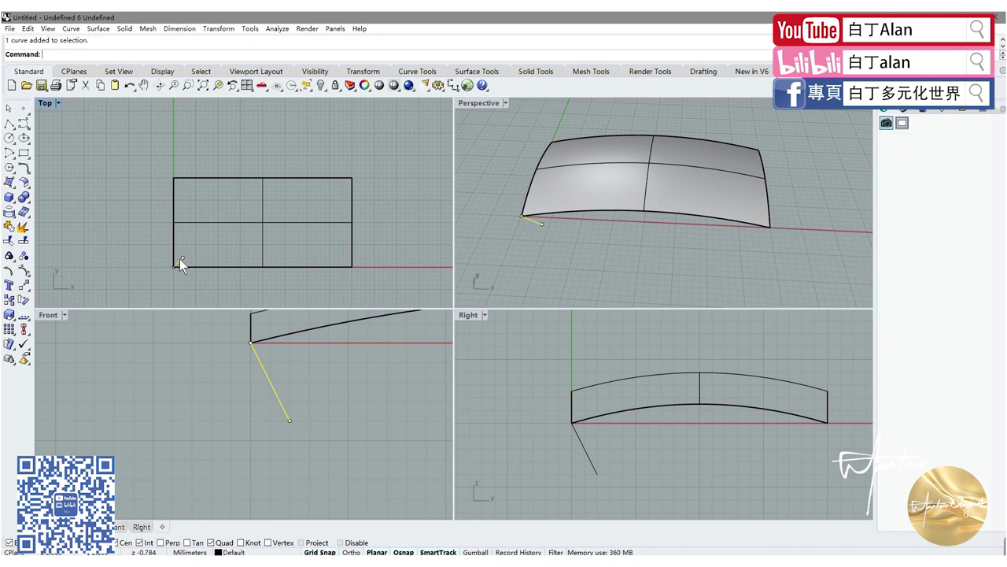
- Mirror the slanted line across the rectangle's horizontal midline to the top-left corner
{"action": "left_click", "coordinate": [28, 288]}
{"action": "left_click", "coordinate": [113, 291]}
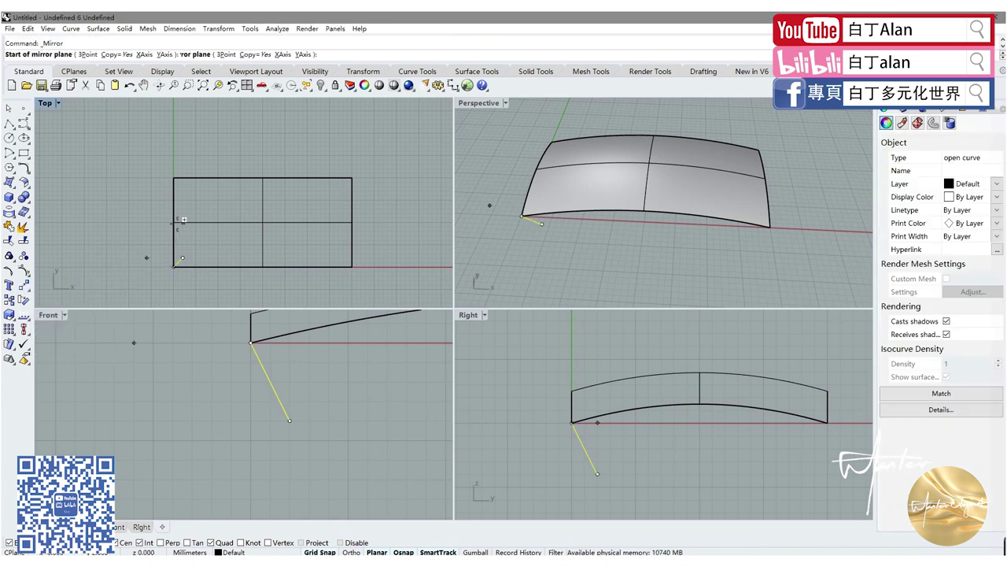
{"action": "left_click", "coordinate": [174, 222]}
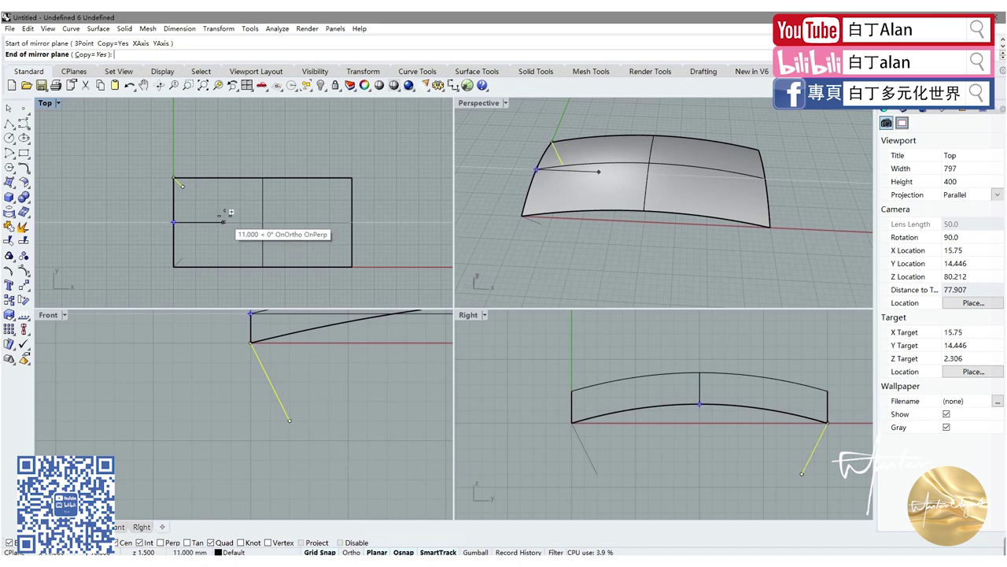
{"action": "left_click", "coordinate": [225, 220]}
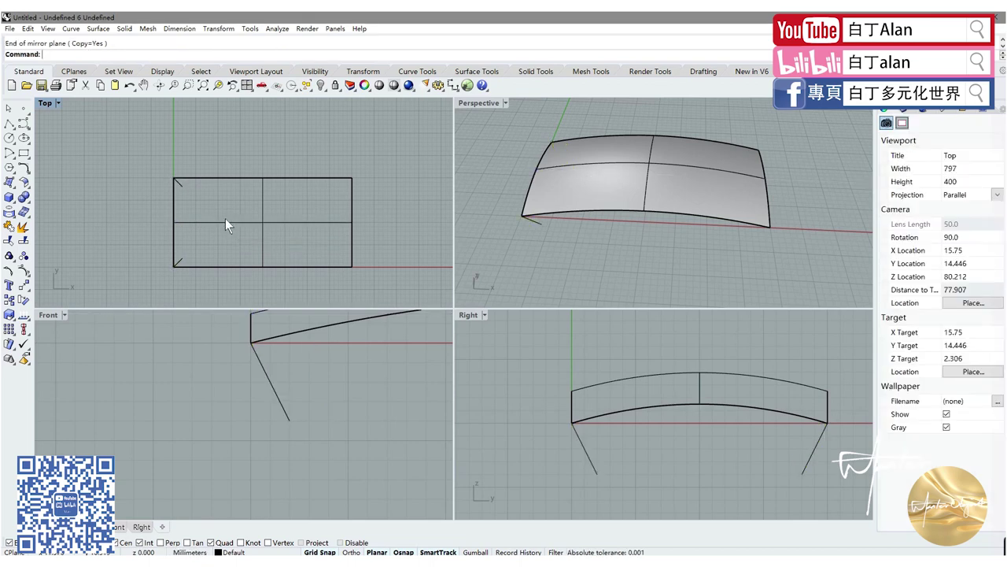
- Mirror both left corner lines across the vertical midline to the right-hand corners
{"action": "left_click", "coordinate": [179, 187]}
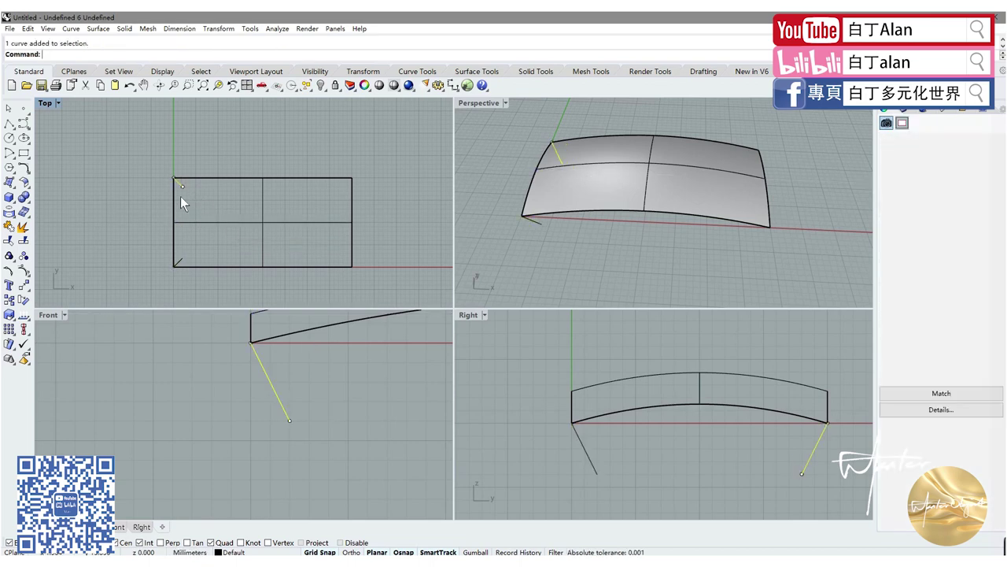
{"action": "left_click", "coordinate": [181, 259], "text": "shift"}
{"action": "left_click", "coordinate": [25, 289]}
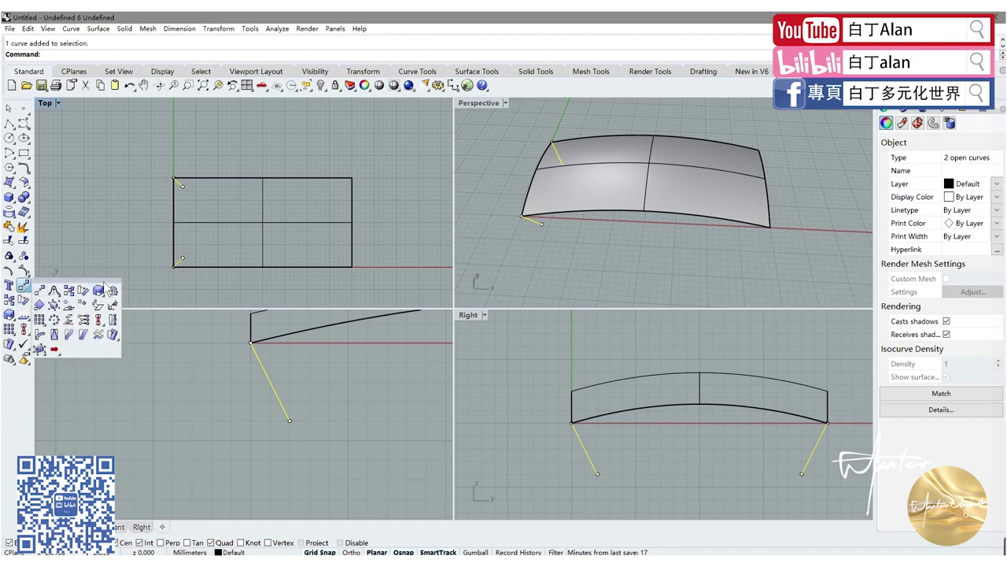
{"action": "left_click", "coordinate": [113, 288]}
{"action": "left_click", "coordinate": [263, 178]}
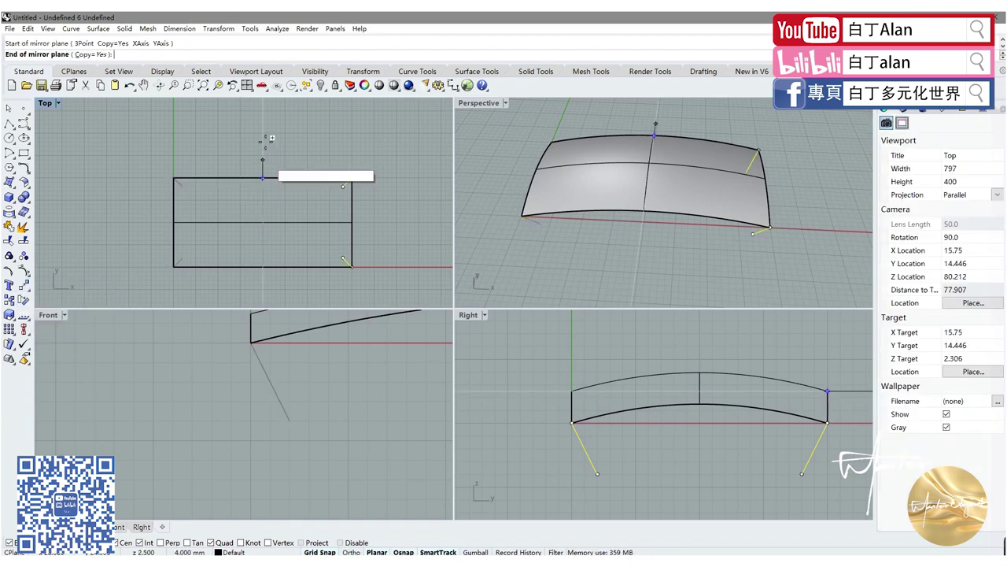
{"action": "left_click", "coordinate": [264, 141]}
{"action": "key", "text": "Escape"}
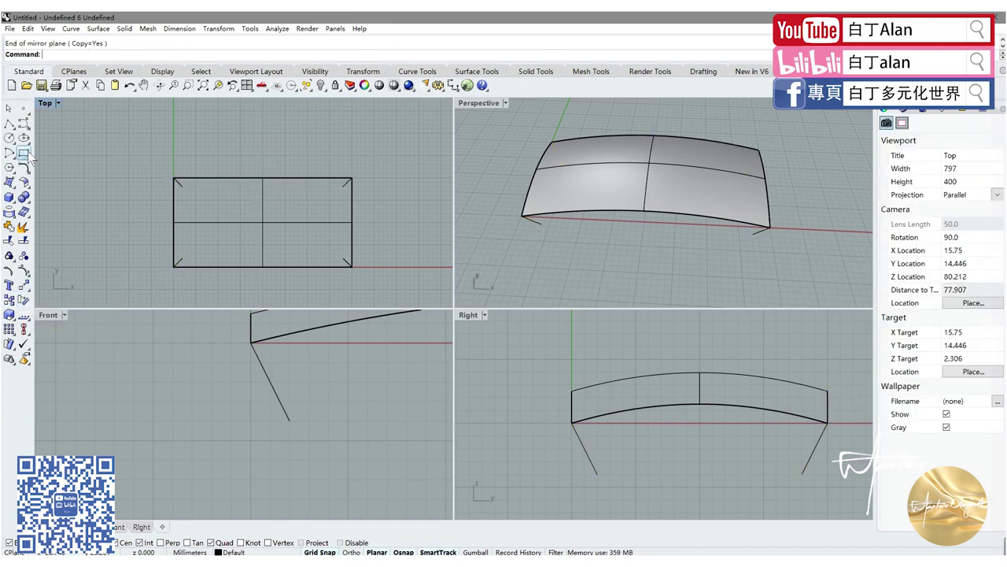
{"action": "left_click", "coordinate": [23, 153]}
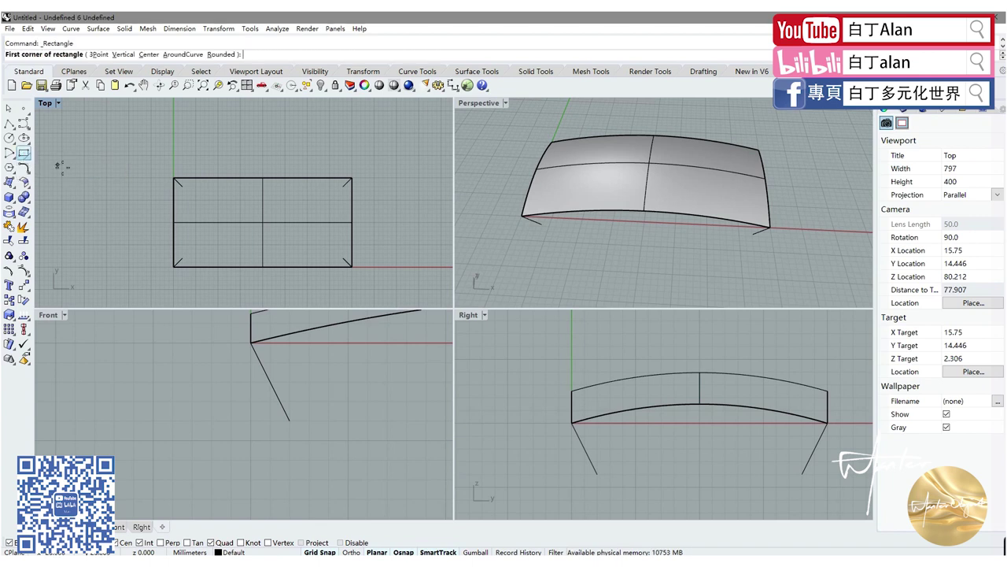
- Draw a rectangle between the top-left and bottom-right lower line endpoints
{"action": "left_click", "coordinate": [182, 190]}
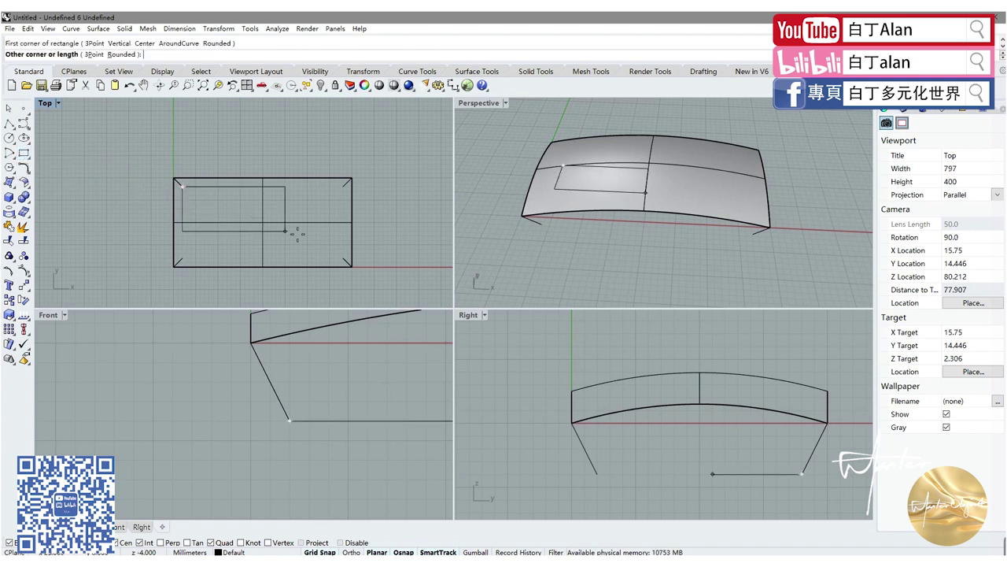
{"action": "left_click", "coordinate": [346, 261]}
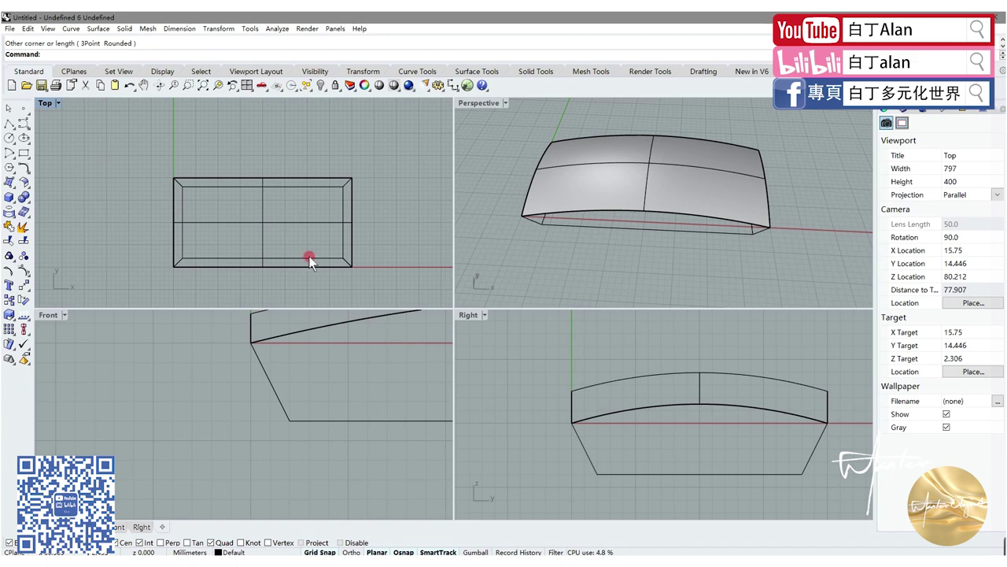
{"action": "right_click_drag", "start_coordinate": [524, 214], "coordinate": [591, 180]}
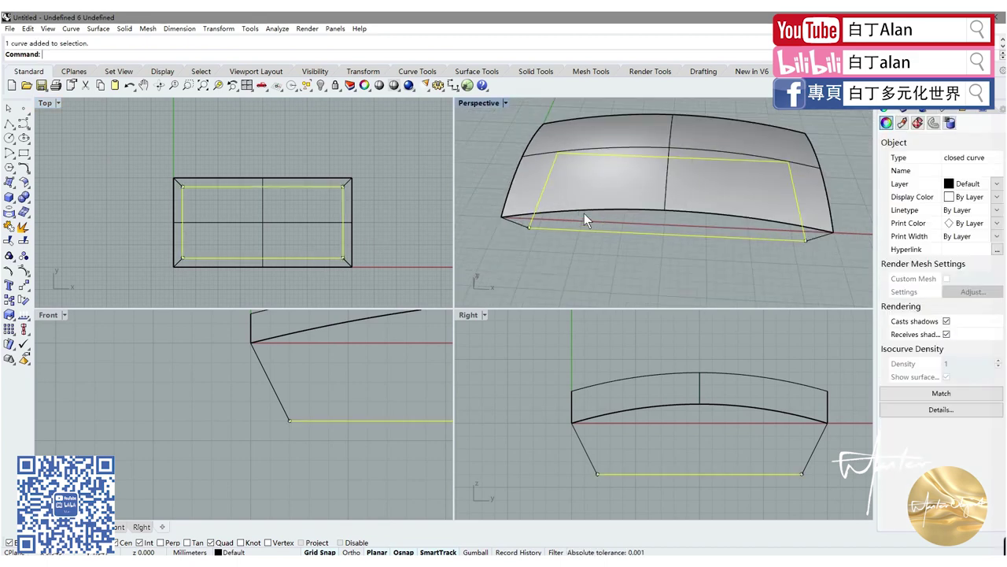
{"action": "double_click", "coordinate": [480, 103]}
{"action": "mouse_move", "coordinate": [449, 196]}
{"action": "right_mouse_down"}
{"action": "mouse_move", "coordinate": [572, 169]}
{"action": "mouse_move", "coordinate": [384, 223]}
{"action": "mouse_move", "coordinate": [414, 224]}
{"action": "right_mouse_up"}
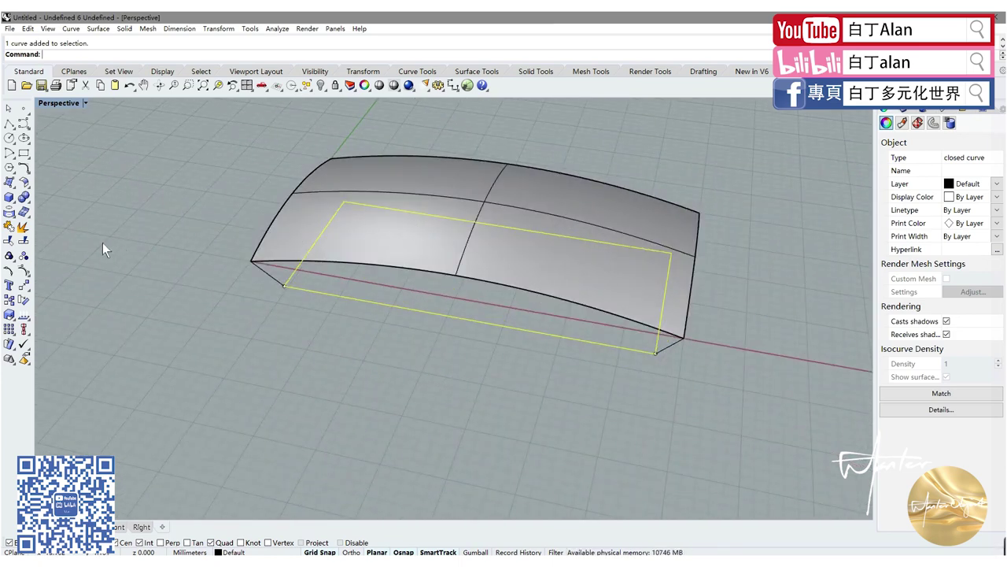
- Fill the rectangle with a flat base surface using Surface from Planar Curves
{"action": "left_click", "coordinate": [10, 182]}
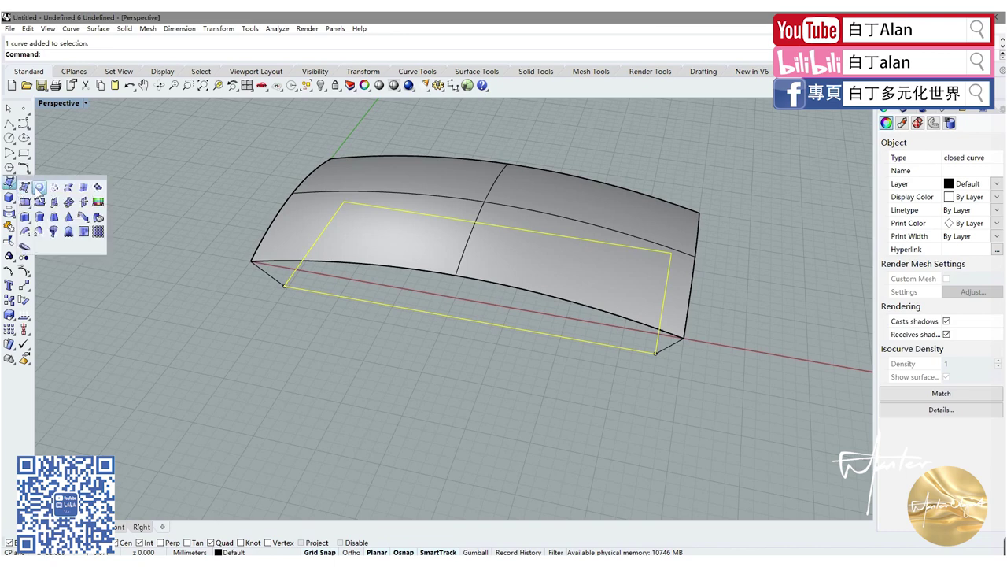
{"action": "left_click", "coordinate": [37, 189]}
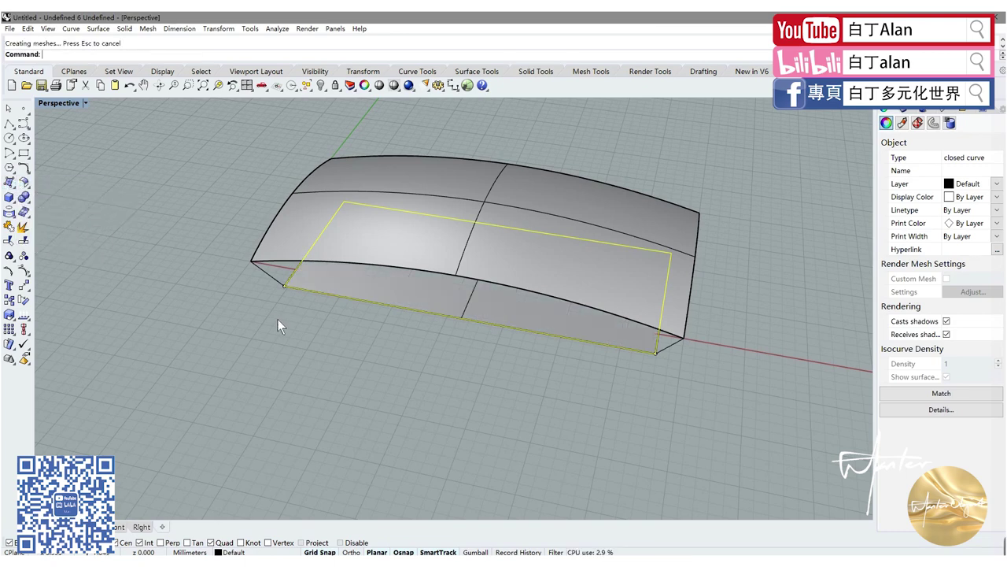
{"action": "right_click_drag", "start_coordinate": [310, 327], "coordinate": [376, 266]}
{"action": "scroll", "coordinate": [340, 331], "scroll_direction": "up", "scroll_amount": 3}
{"action": "scroll", "coordinate": [326, 308], "scroll_direction": "up", "scroll_amount": 3}
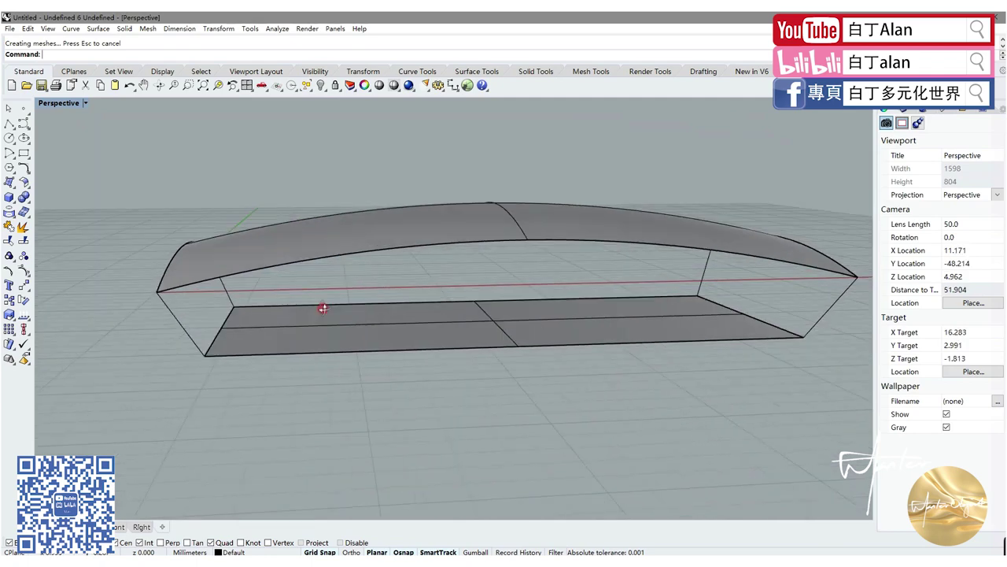
{"action": "scroll", "coordinate": [321, 313], "scroll_direction": "up", "scroll_amount": 2}
{"action": "mouse_move", "coordinate": [233, 298]}
{"action": "right_mouse_down"}
{"action": "mouse_move", "coordinate": [344, 288]}
{"action": "mouse_move", "coordinate": [334, 308]}
{"action": "mouse_move", "coordinate": [309, 301]}
{"action": "right_mouse_up"}
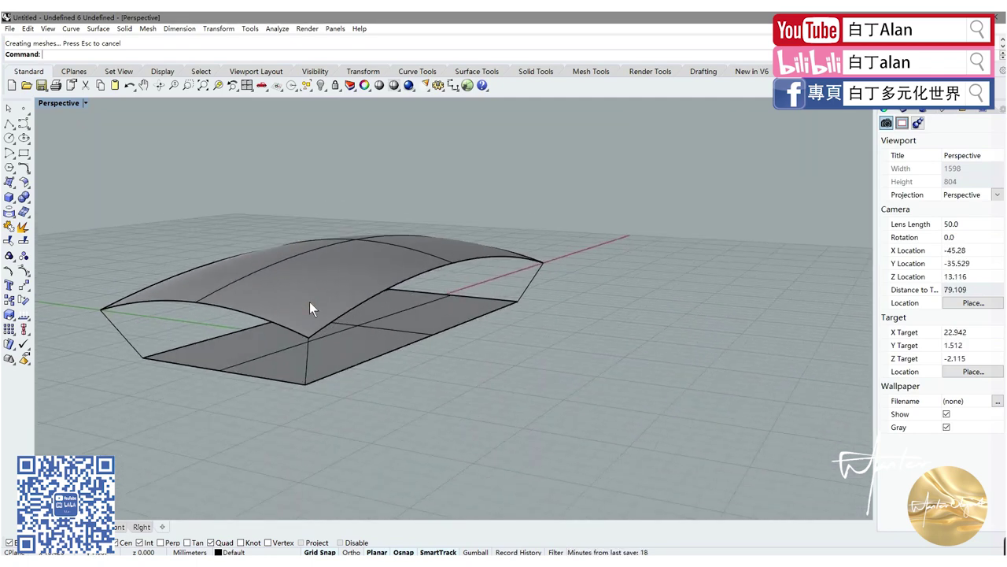
- Check the top surface and a corner line, then rerun the planar surface command
{"action": "left_click", "coordinate": [309, 301]}
{"action": "key", "text": "Escape"}
{"action": "left_click", "coordinate": [309, 347]}
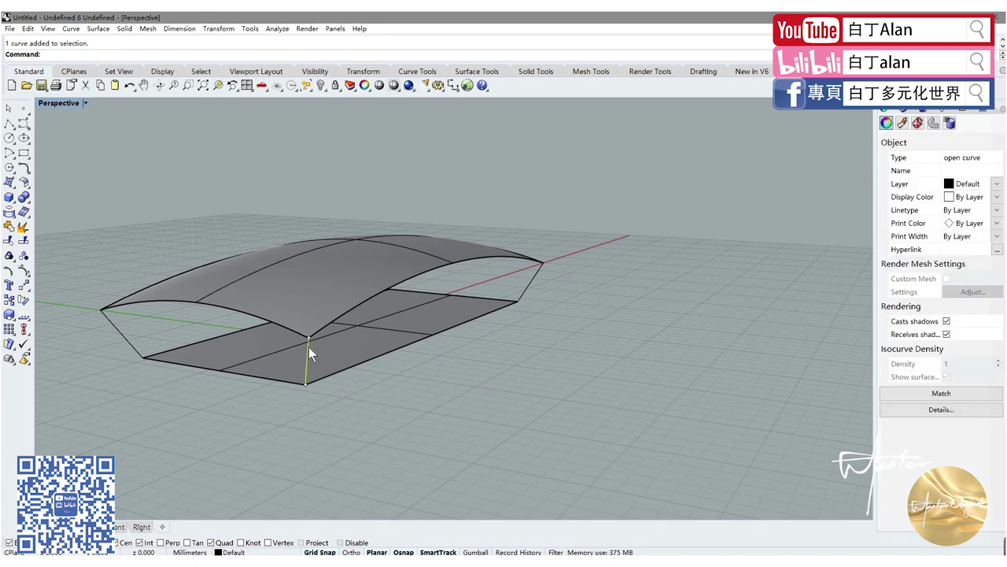
{"action": "left_click", "coordinate": [128, 304]}
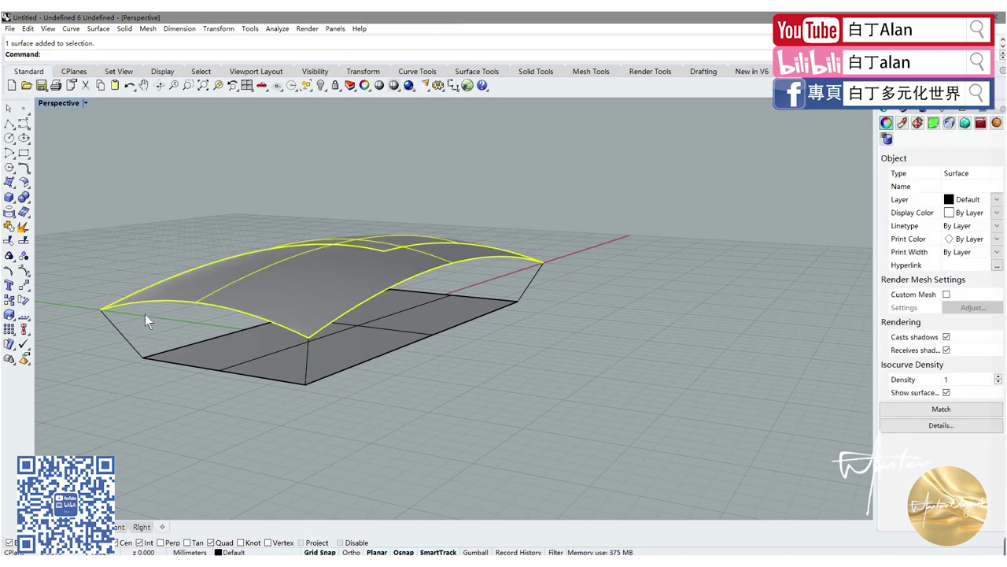
{"action": "key", "text": "Escape"}
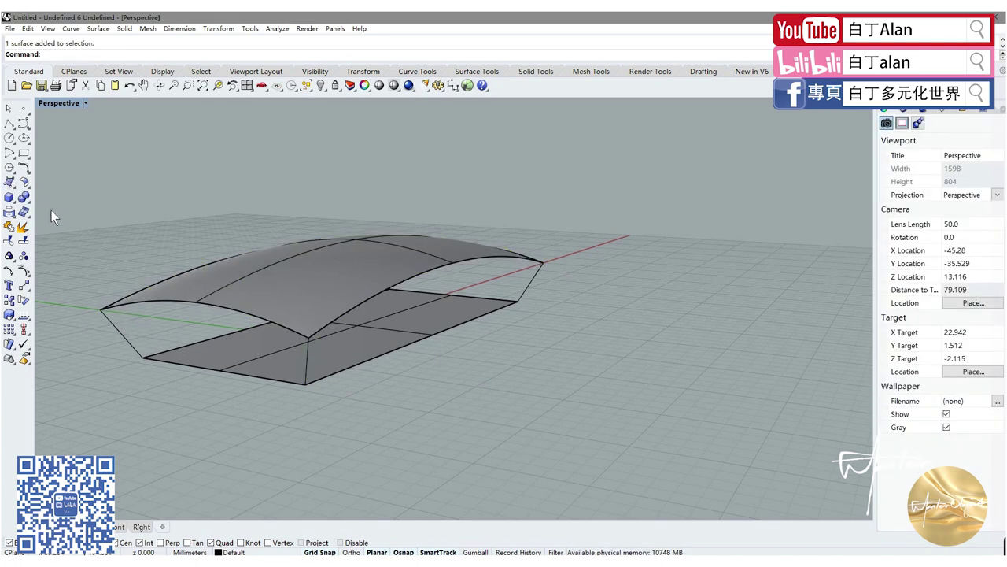
{"action": "right_click", "coordinate": [51, 213]}
{"action": "left_click", "coordinate": [136, 301]}
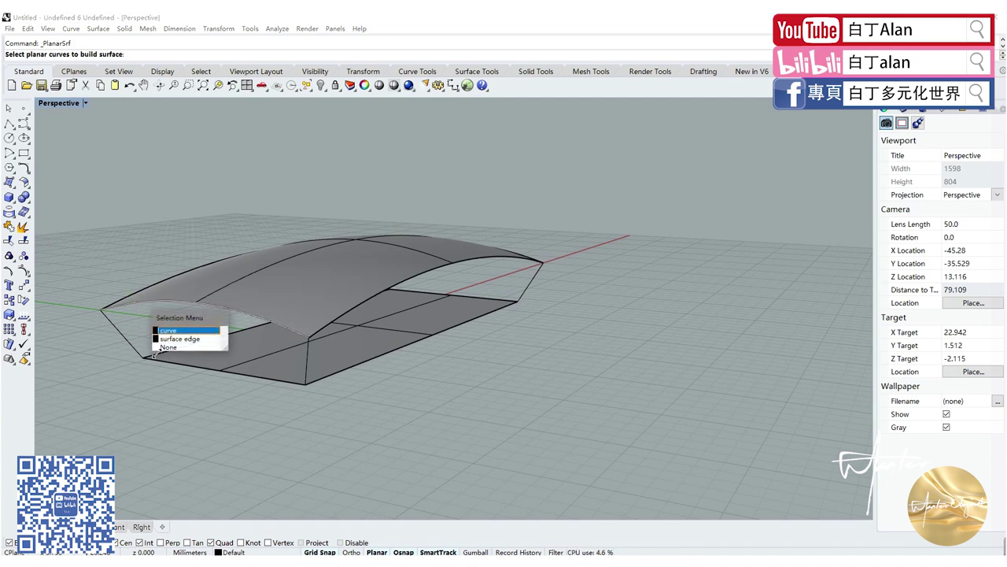
{"action": "left_click", "coordinate": [163, 349]}
{"action": "left_click", "coordinate": [161, 359]}
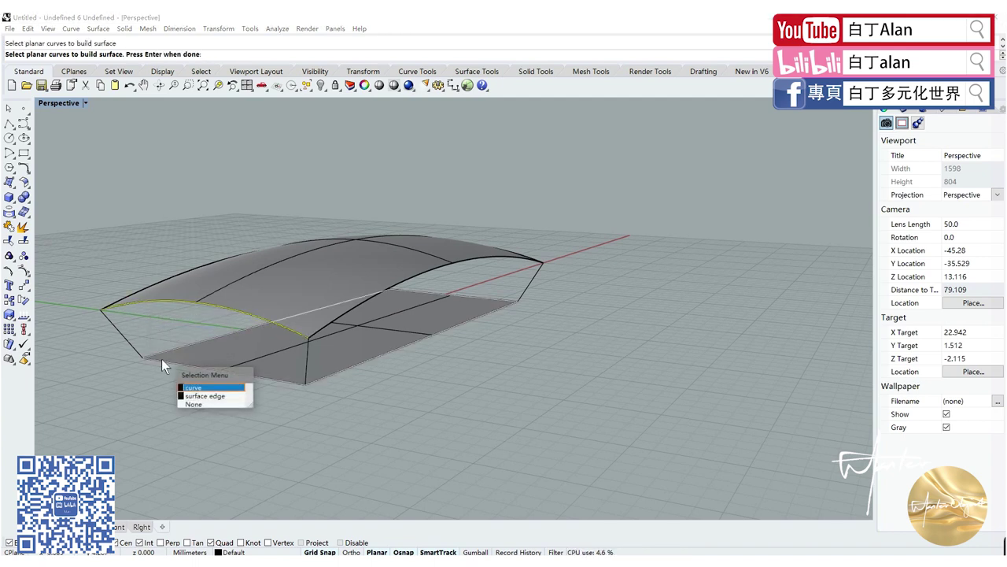
{"action": "left_click", "coordinate": [192, 396]}
{"action": "key", "text": "Return"}
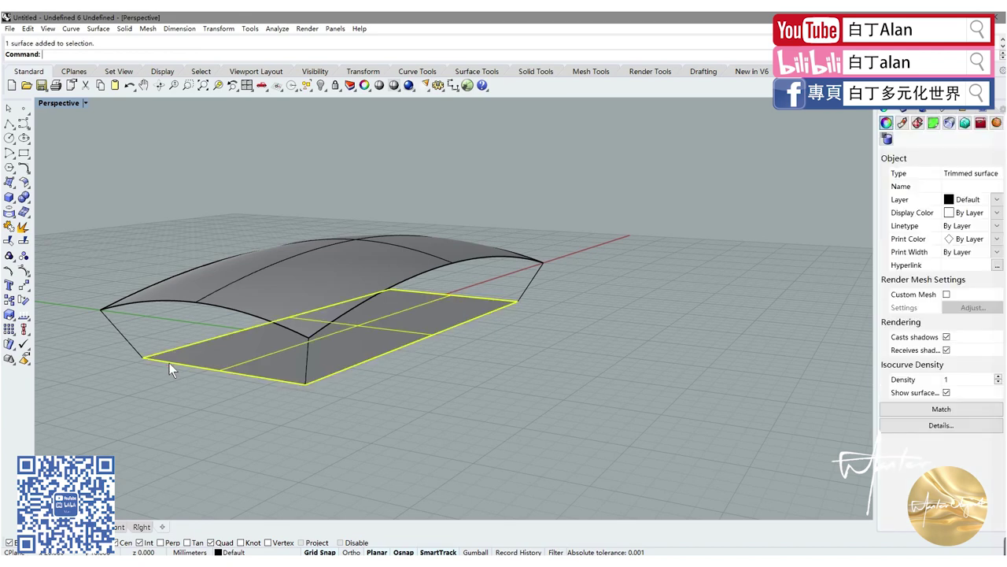
{"action": "left_click", "coordinate": [182, 367]}
{"action": "left_click", "coordinate": [232, 395]}
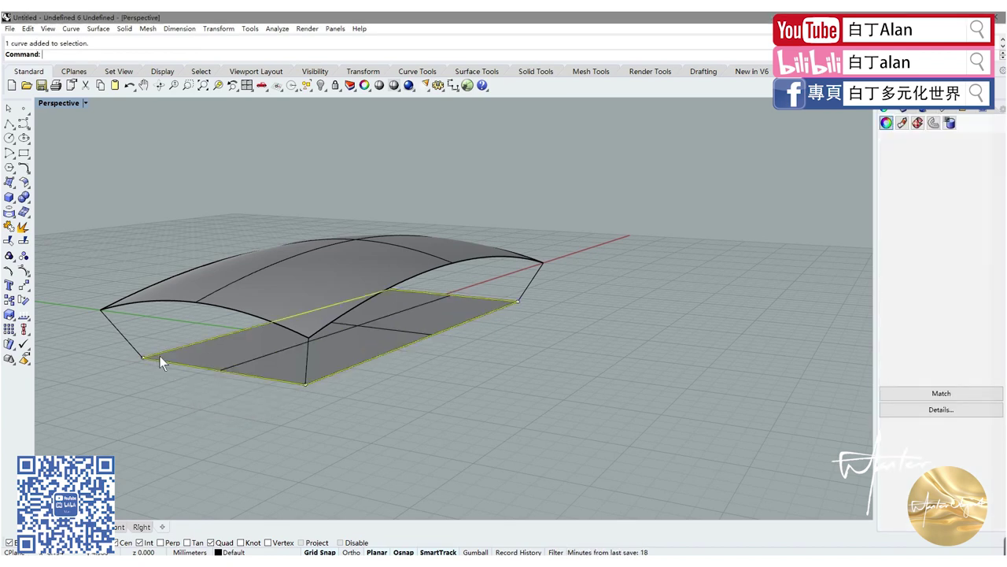
{"action": "left_click", "coordinate": [23, 227]}
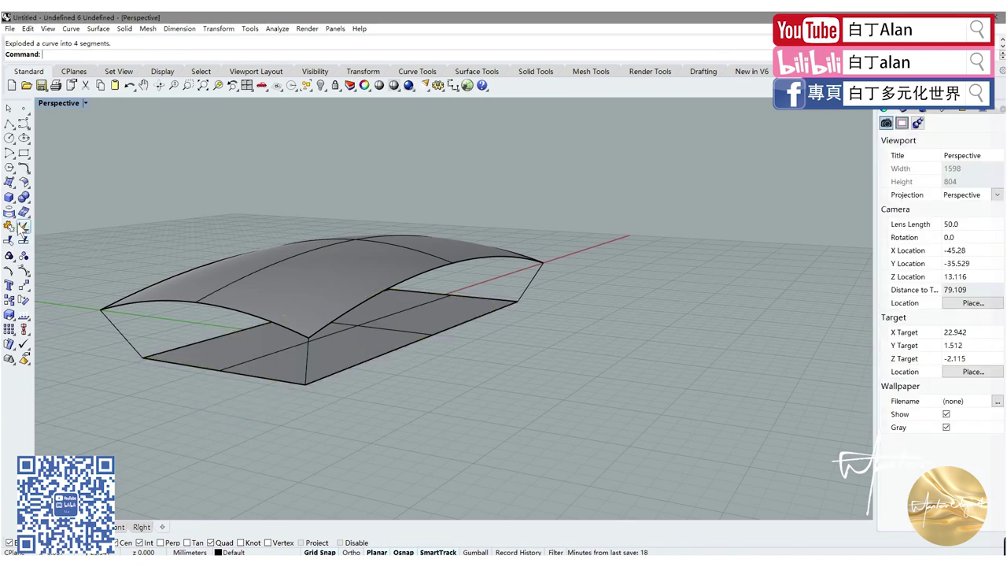
{"action": "left_click", "coordinate": [13, 186]}
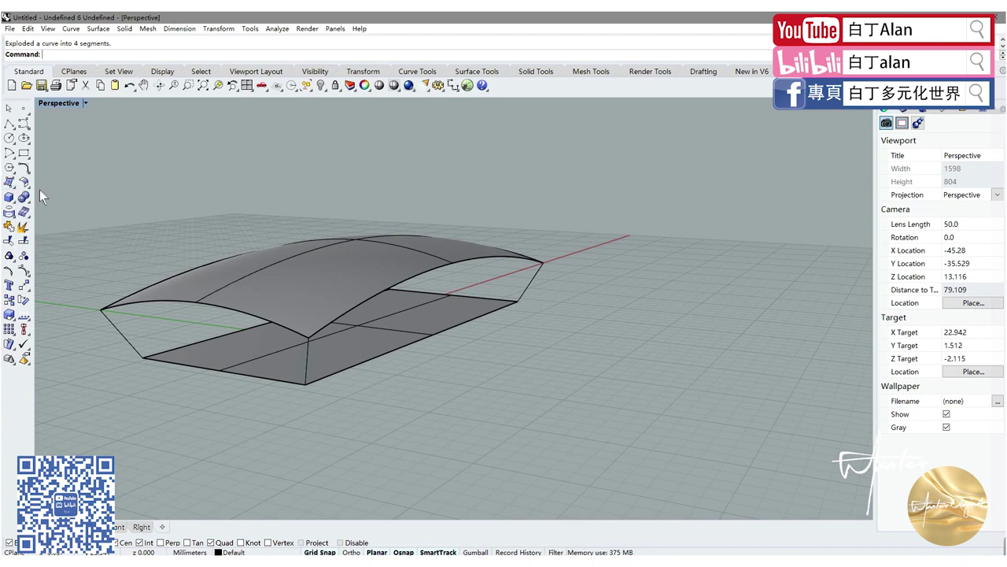
{"action": "left_click", "coordinate": [122, 334]}
{"action": "left_click", "coordinate": [131, 309]}
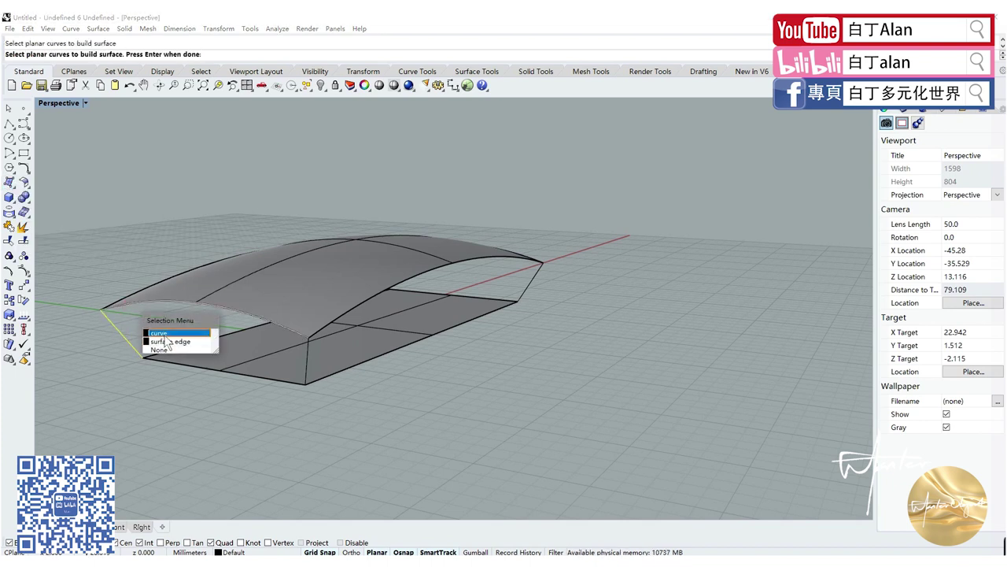
{"action": "left_click", "coordinate": [161, 340]}
{"action": "left_click", "coordinate": [171, 366]}
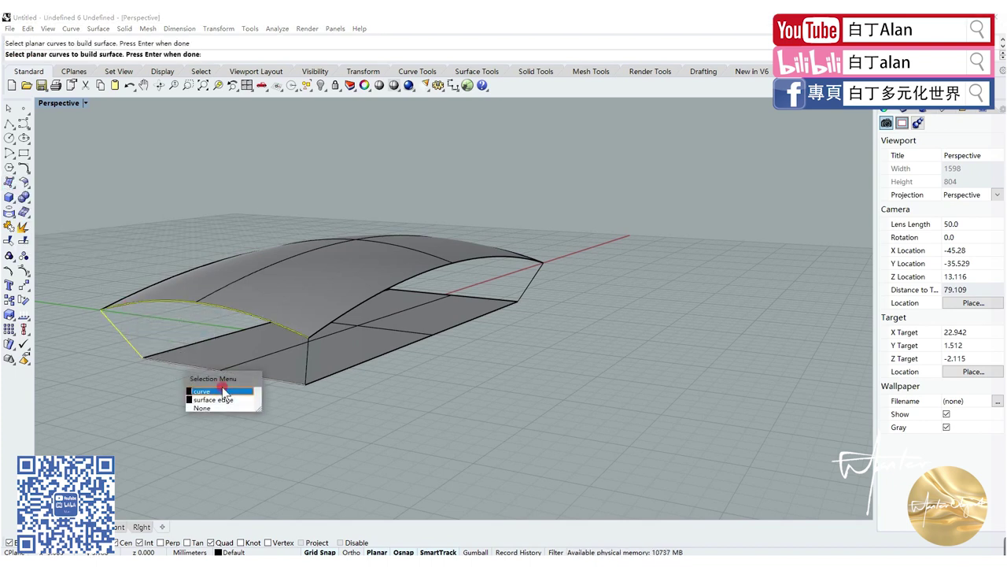
{"action": "left_click", "coordinate": [224, 392]}
{"action": "key", "text": "Return"}
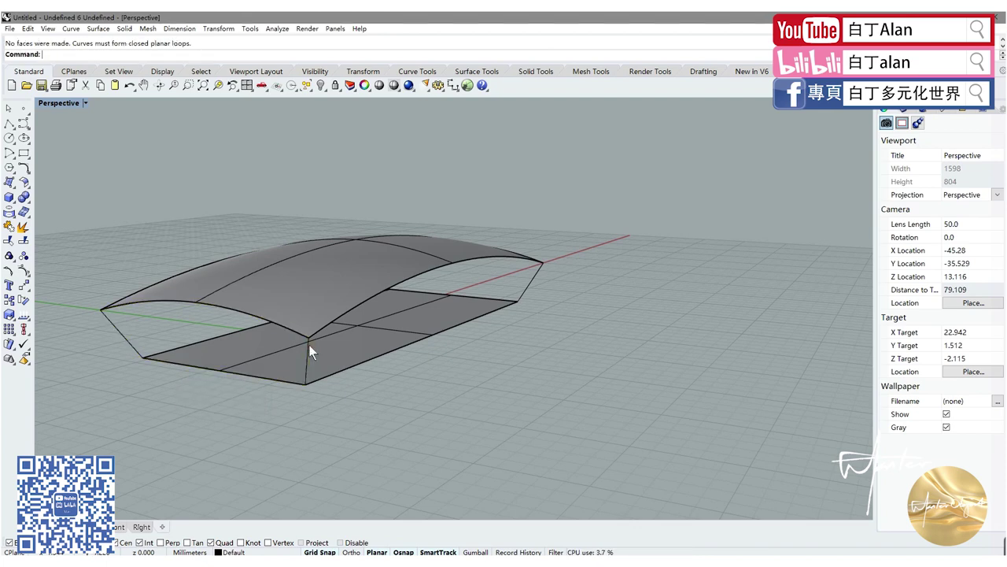
{"action": "key", "text": "Return"}
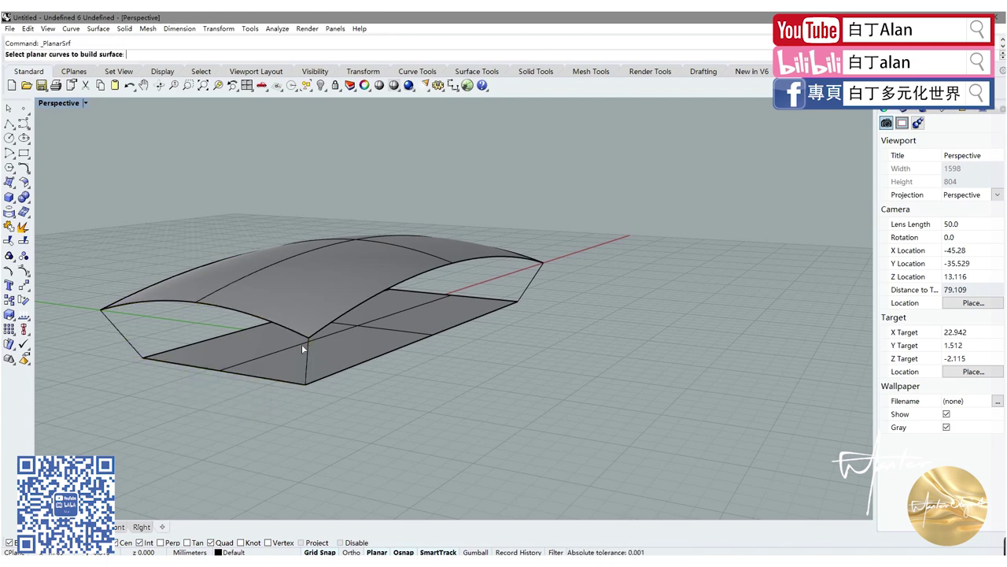
{"action": "right_click_drag", "start_coordinate": [309, 345], "coordinate": [316, 302]}
{"action": "scroll", "coordinate": [258, 262], "scroll_direction": "up", "scroll_amount": 5}
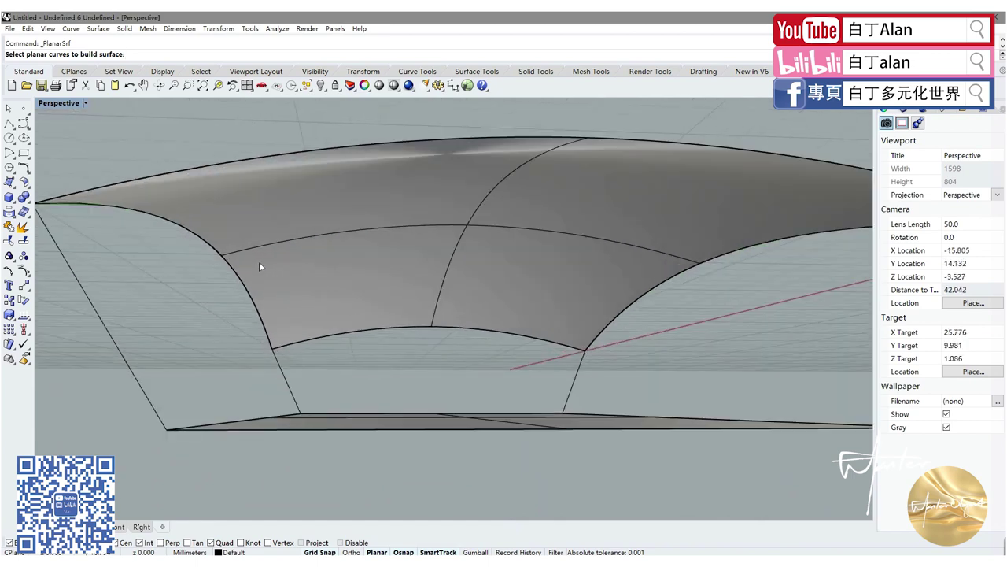
{"action": "scroll", "coordinate": [259, 261], "scroll_direction": "down", "scroll_amount": 3}
{"action": "right_click_drag", "start_coordinate": [252, 270], "coordinate": [292, 391]}
{"action": "key", "text": "Return"}
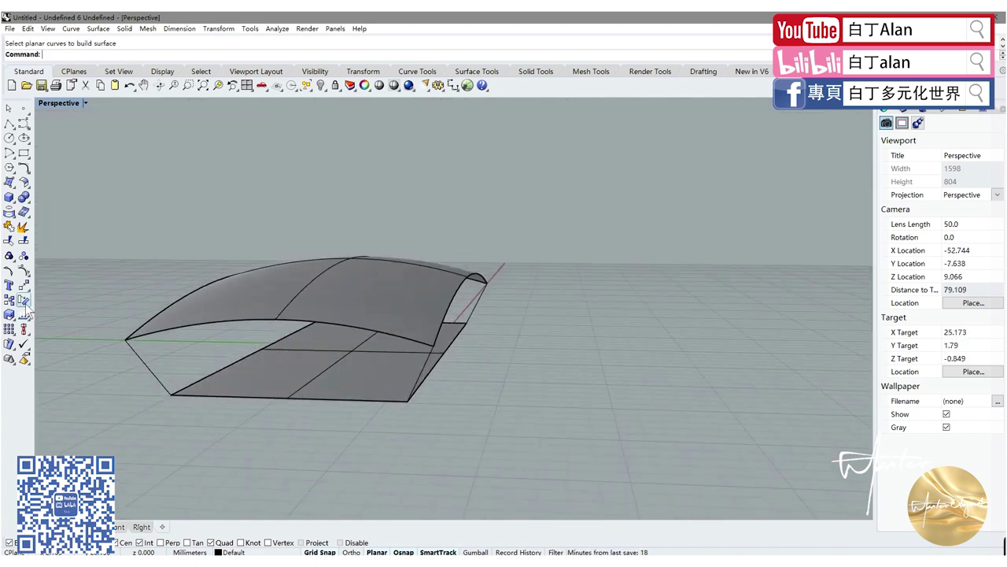
{"action": "left_click", "coordinate": [11, 196]}
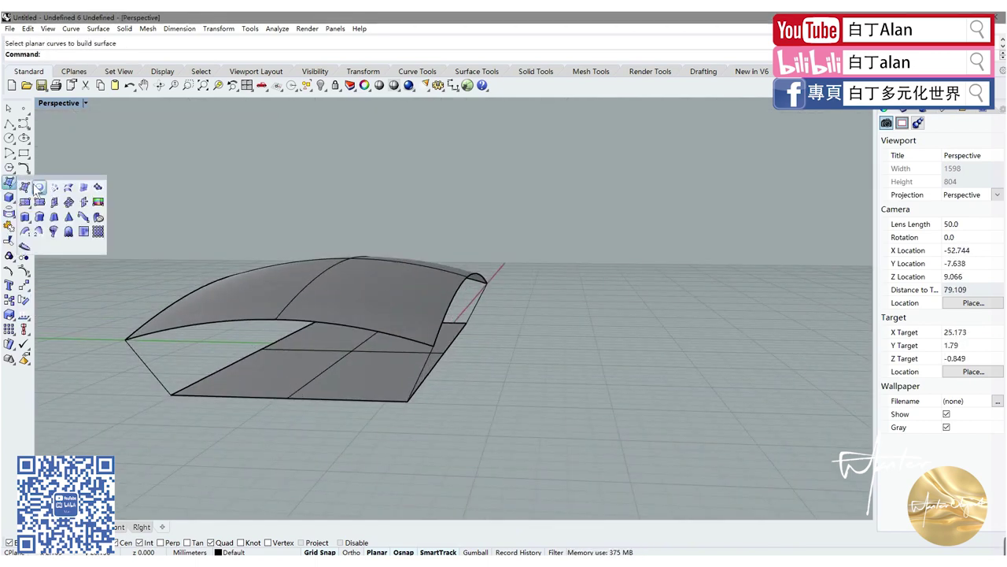
{"action": "left_click", "coordinate": [38, 190]}
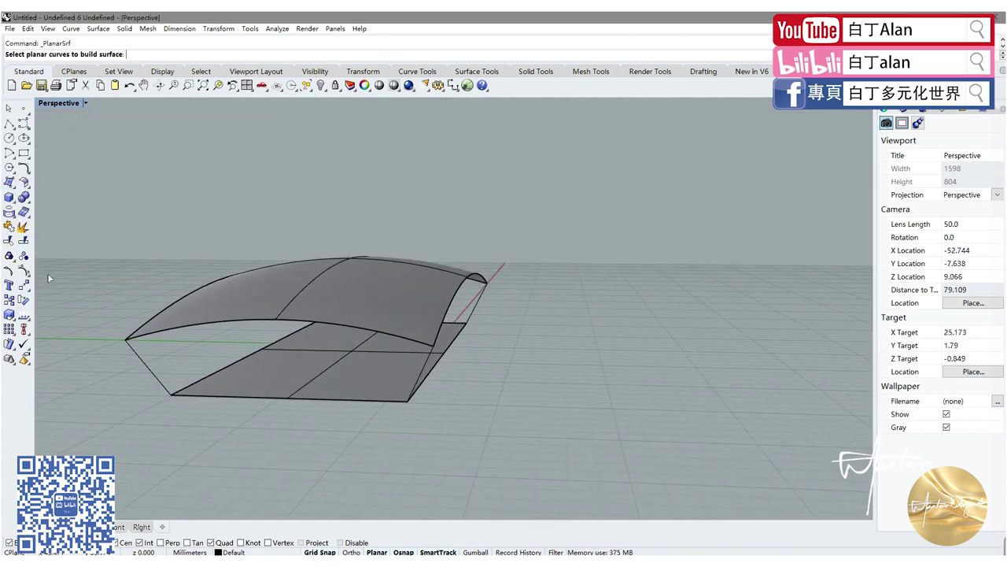
{"action": "left_click", "coordinate": [151, 340]}
{"action": "left_click", "coordinate": [176, 367]}
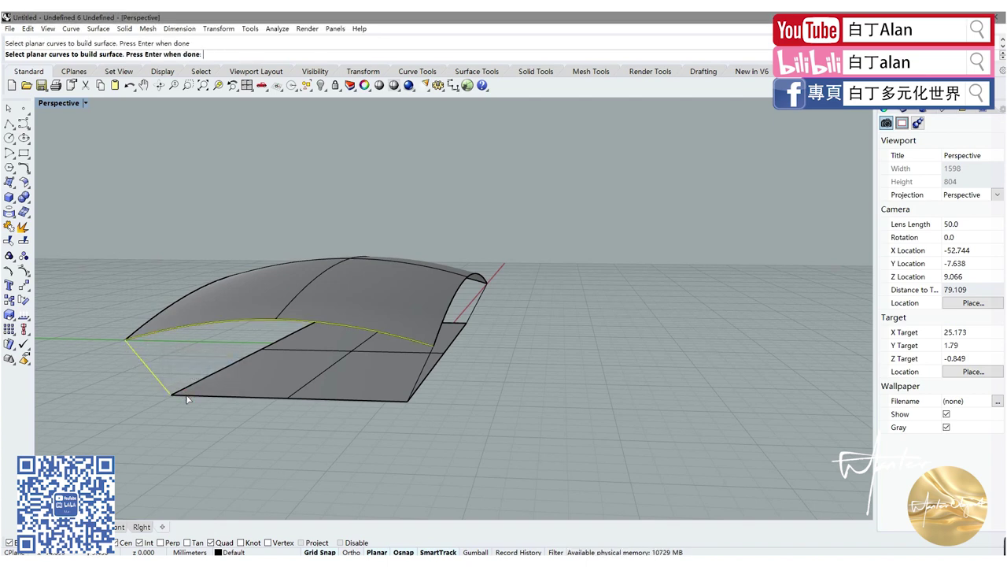
{"action": "left_click", "coordinate": [187, 398]}
{"action": "left_click", "coordinate": [224, 417]}
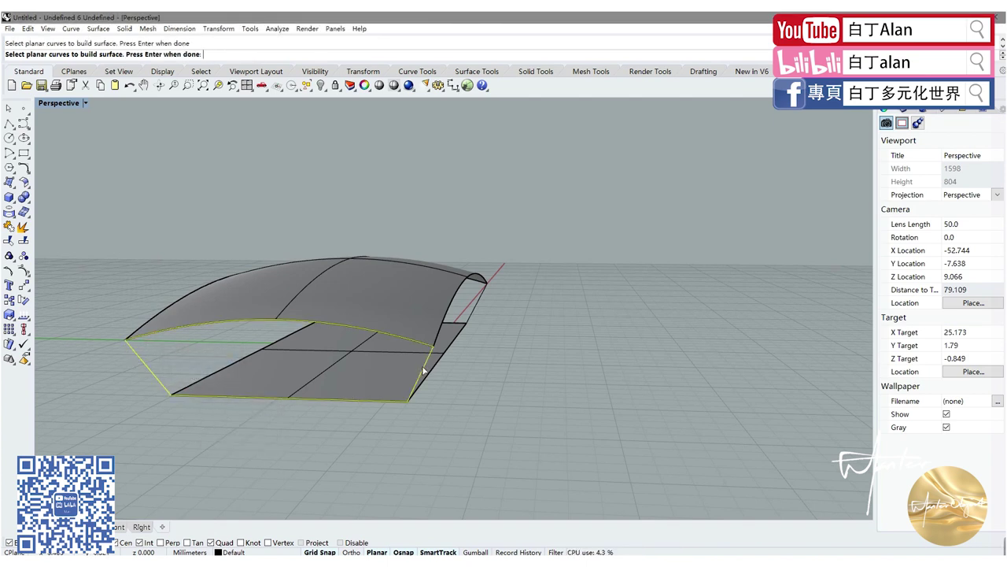
{"action": "key", "text": "Return"}
{"action": "right_click", "coordinate": [422, 366]}
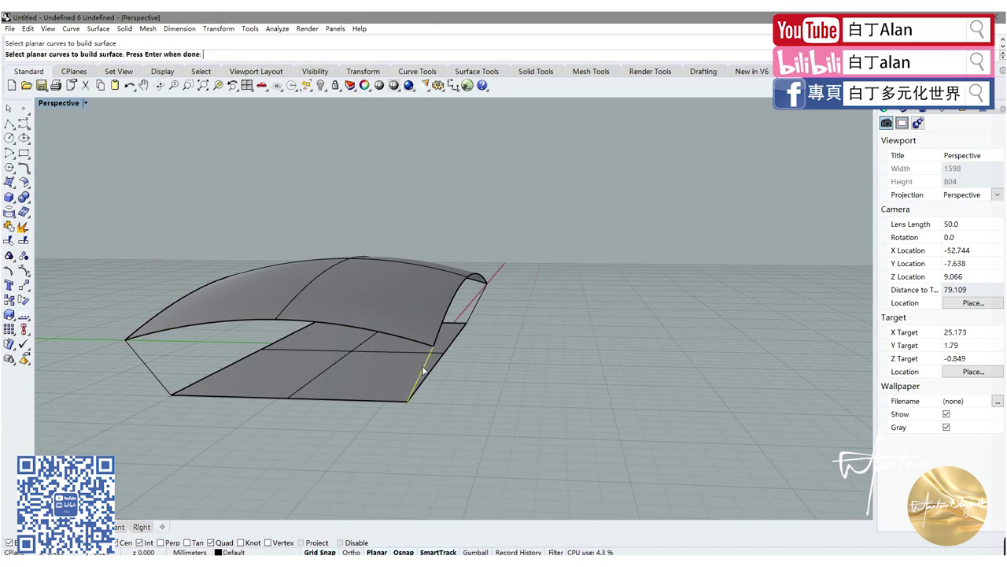
{"action": "left_click", "coordinate": [441, 321]}
{"action": "right_click", "coordinate": [443, 318]}
{"action": "mouse_move", "coordinate": [443, 318]}
{"action": "right_mouse_down"}
{"action": "mouse_move", "coordinate": [394, 321]}
{"action": "mouse_move", "coordinate": [351, 306]}
{"action": "mouse_move", "coordinate": [382, 315]}
{"action": "mouse_move", "coordinate": [259, 330]}
{"action": "right_mouse_up"}
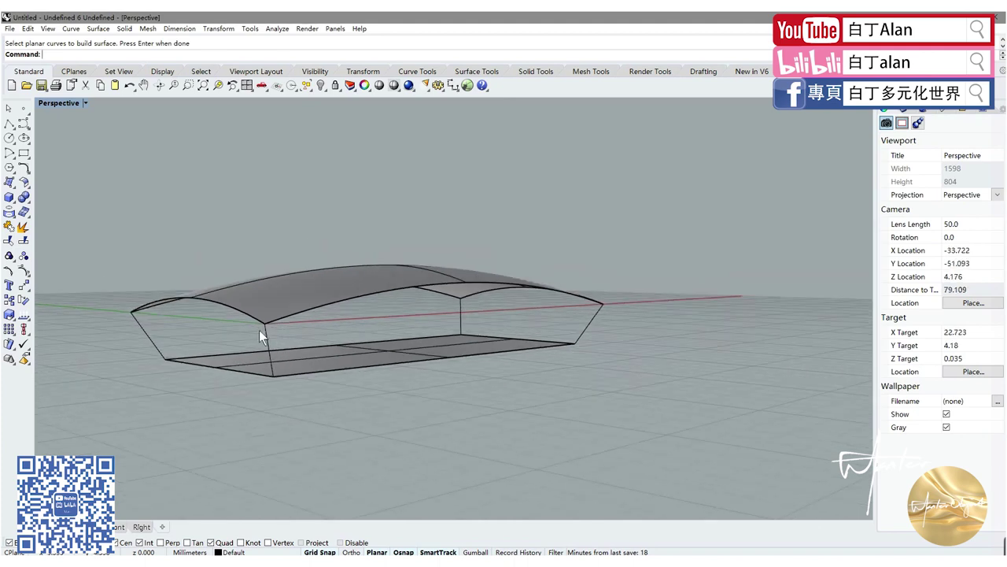
{"action": "mouse_move", "coordinate": [285, 383]}
{"action": "right_mouse_down"}
{"action": "mouse_move", "coordinate": [299, 341]}
{"action": "mouse_move", "coordinate": [398, 330]}
{"action": "mouse_move", "coordinate": [458, 353]}
{"action": "mouse_move", "coordinate": [99, 365]}
{"action": "right_mouse_up"}
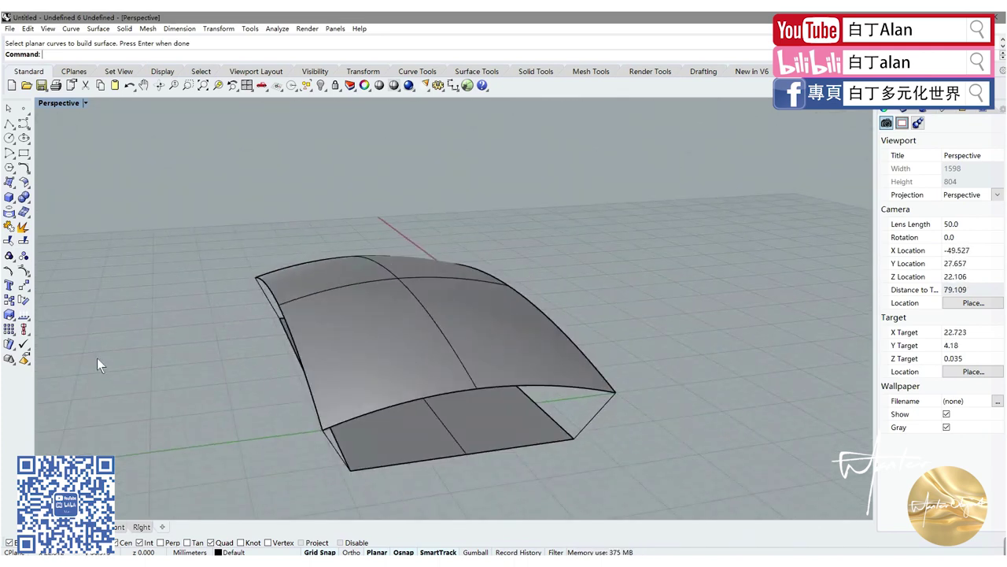
{"action": "left_click", "coordinate": [14, 189]}
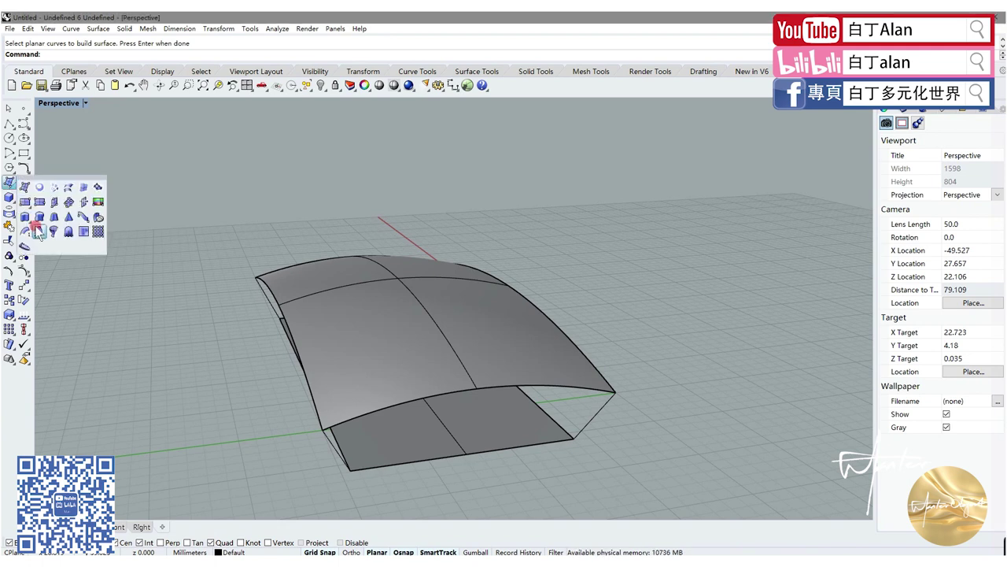
- Close the right end with a Sweep2 surface between the front arc and bottom edge rails
{"action": "left_click", "coordinate": [37, 230]}
{"action": "left_click", "coordinate": [367, 416]}
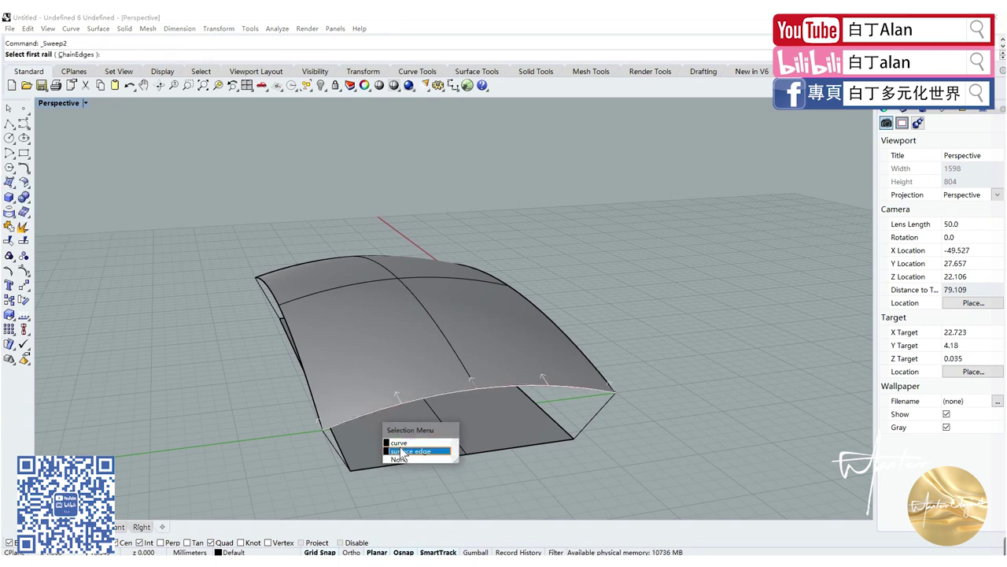
{"action": "left_click", "coordinate": [394, 449]}
{"action": "left_click", "coordinate": [396, 470]}
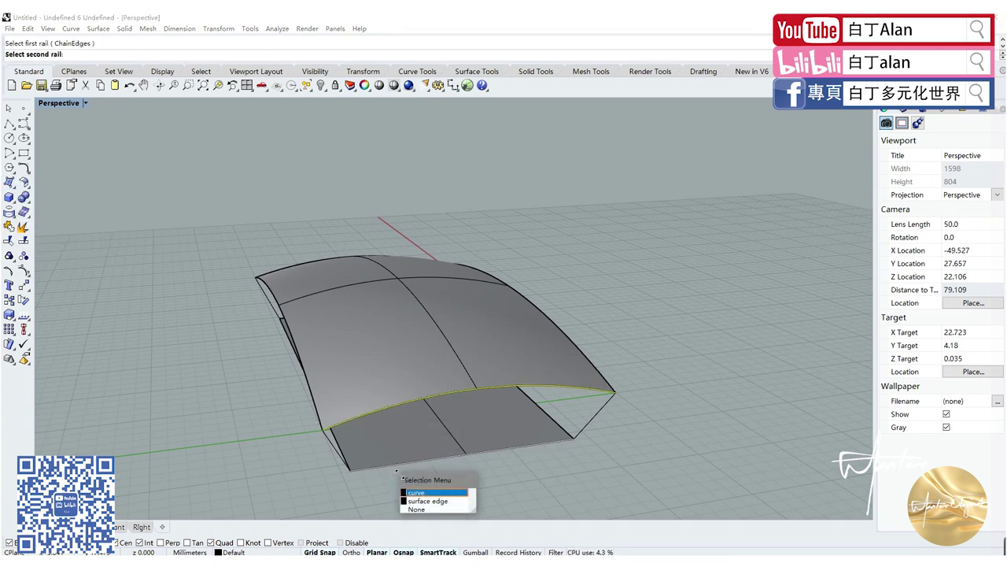
{"action": "left_click", "coordinate": [415, 493]}
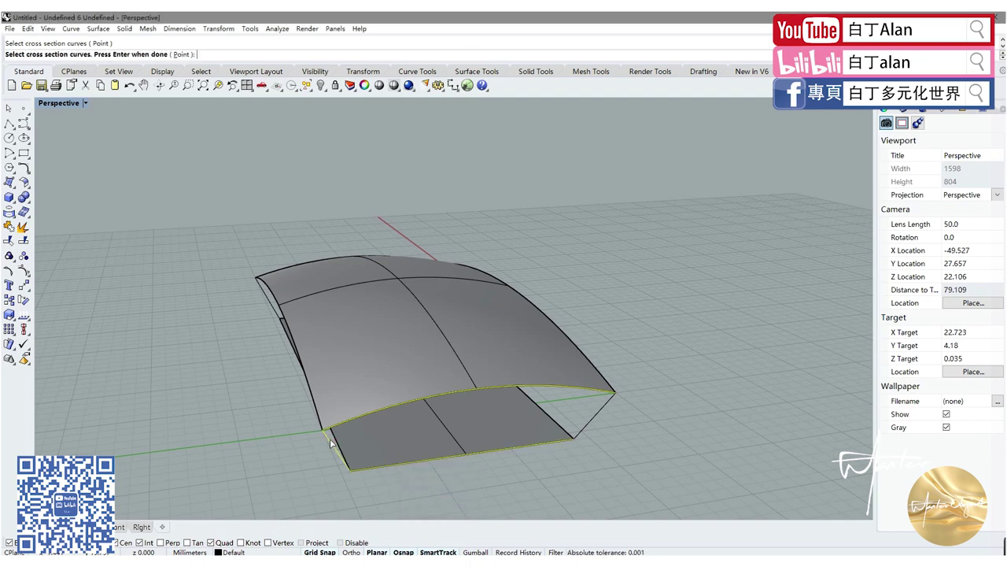
{"action": "left_click", "coordinate": [590, 423]}
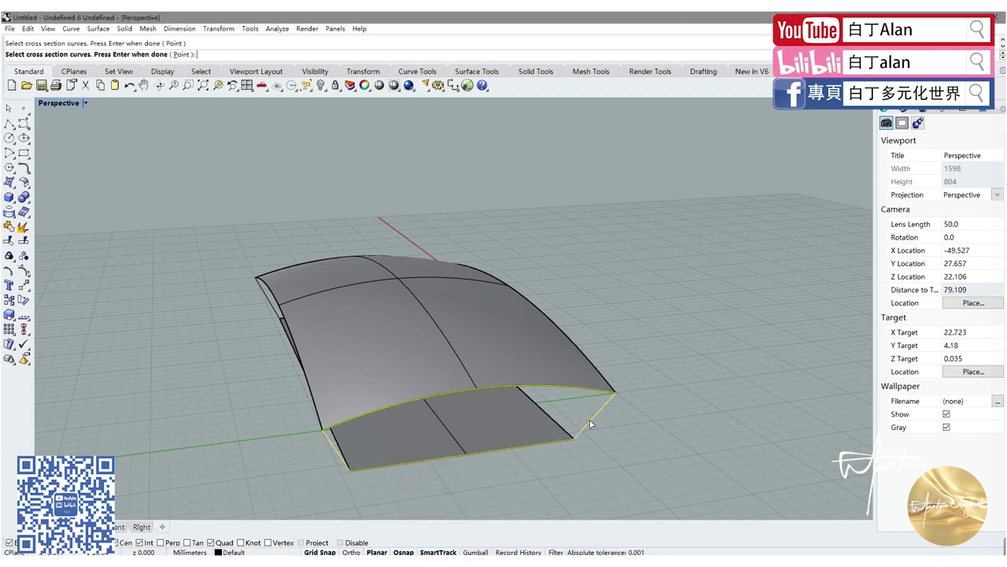
{"action": "key", "text": "Return"}
{"action": "left_click", "coordinate": [507, 392]}
{"action": "right_click_drag", "start_coordinate": [510, 393], "coordinate": [375, 352]}
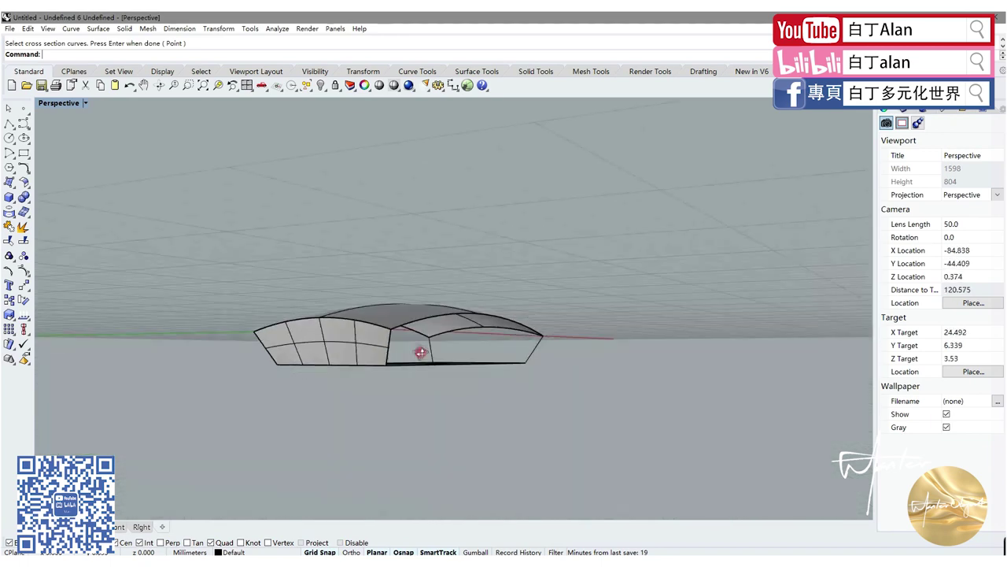
- Fill the long side with a Sweep2 surface along the top arc and bottom edges
{"action": "key", "text": "Return"}
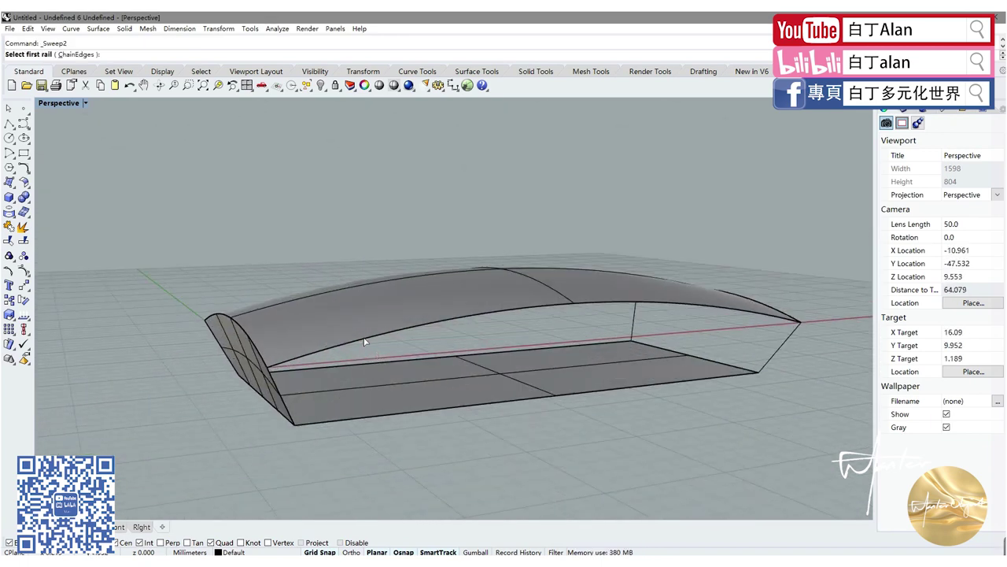
{"action": "left_click", "coordinate": [364, 342]}
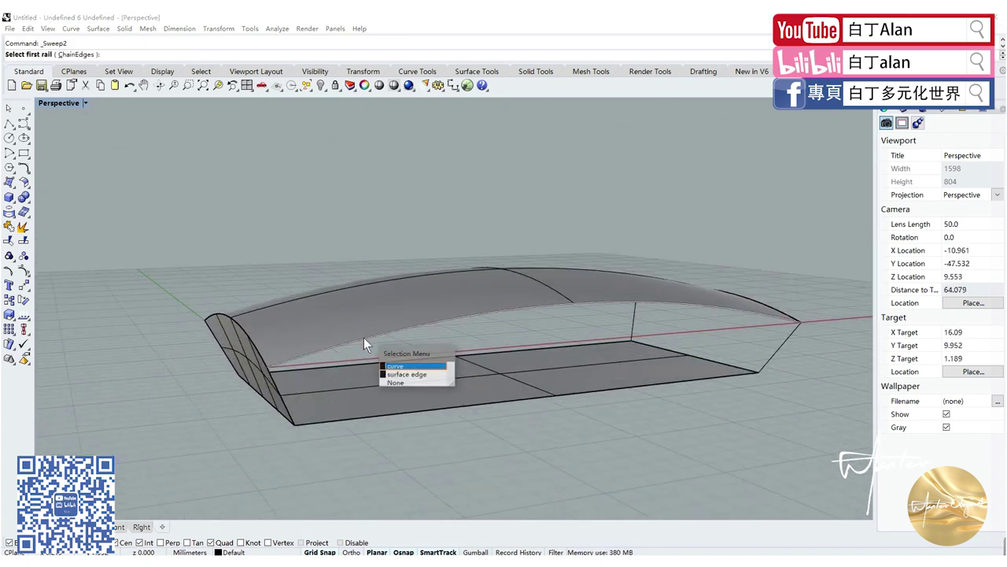
{"action": "left_click", "coordinate": [392, 367]}
{"action": "left_click", "coordinate": [338, 423]}
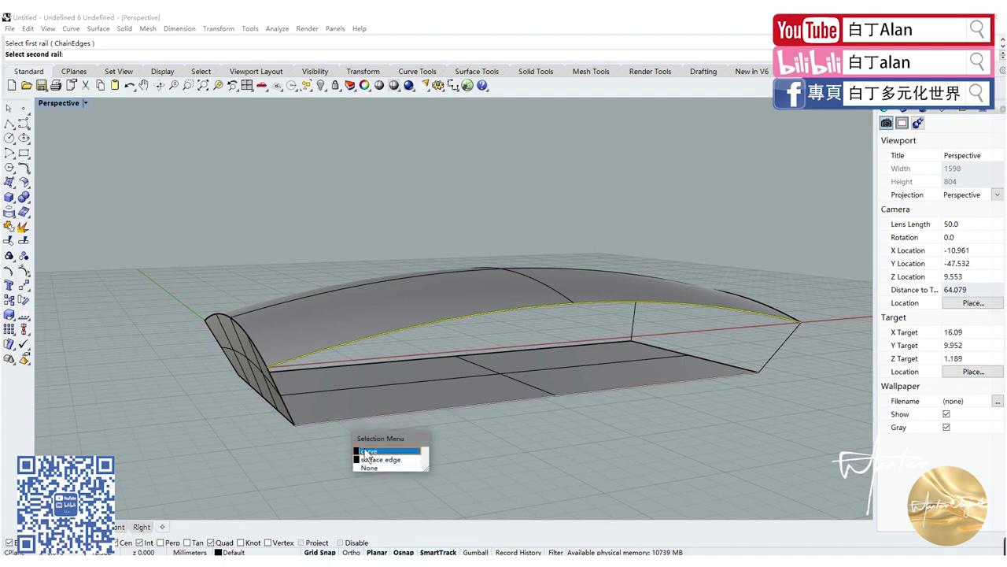
{"action": "left_click", "coordinate": [368, 461]}
{"action": "left_click", "coordinate": [274, 381]}
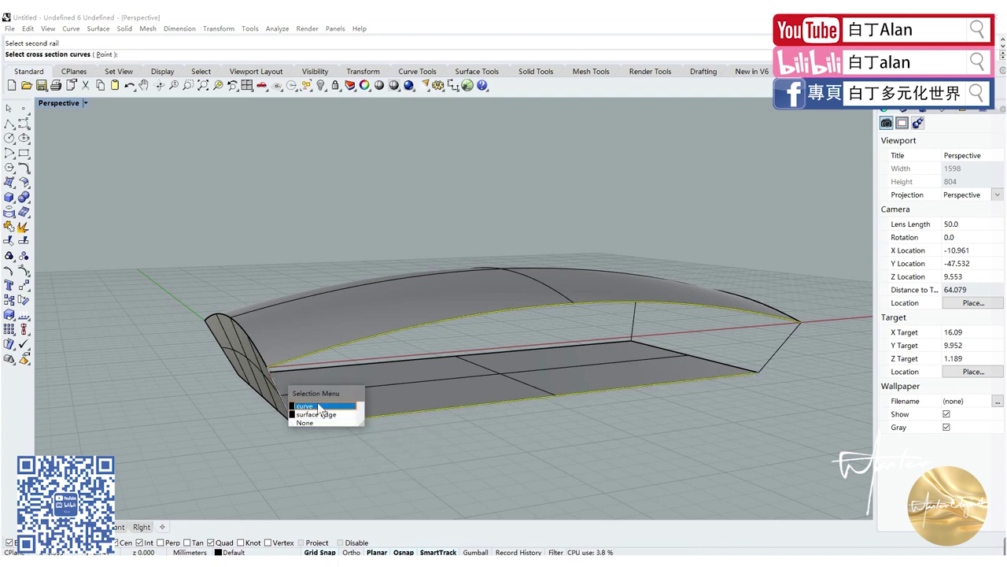
{"action": "left_click", "coordinate": [315, 400]}
{"action": "left_click", "coordinate": [771, 363]}
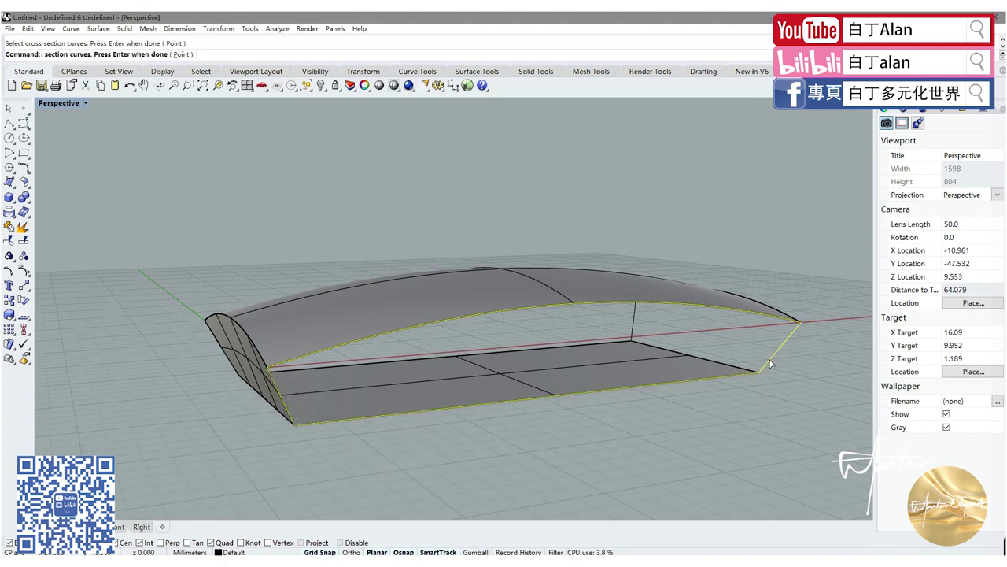
{"action": "key", "text": "Return"}
{"action": "left_click", "coordinate": [497, 394]}
{"action": "mouse_move", "coordinate": [403, 361]}
{"action": "right_mouse_down"}
{"action": "mouse_move", "coordinate": [445, 417]}
{"action": "mouse_move", "coordinate": [389, 427]}
{"action": "mouse_move", "coordinate": [398, 450]}
{"action": "mouse_move", "coordinate": [470, 423]}
{"action": "mouse_move", "coordinate": [400, 406]}
{"action": "mouse_move", "coordinate": [304, 405]}
{"action": "right_mouse_up"}
- Sweep a wall between the top and bottom edges using both end edges as cross sections
{"action": "scroll", "coordinate": [661, 442], "scroll_direction": "up", "scroll_amount": 3}
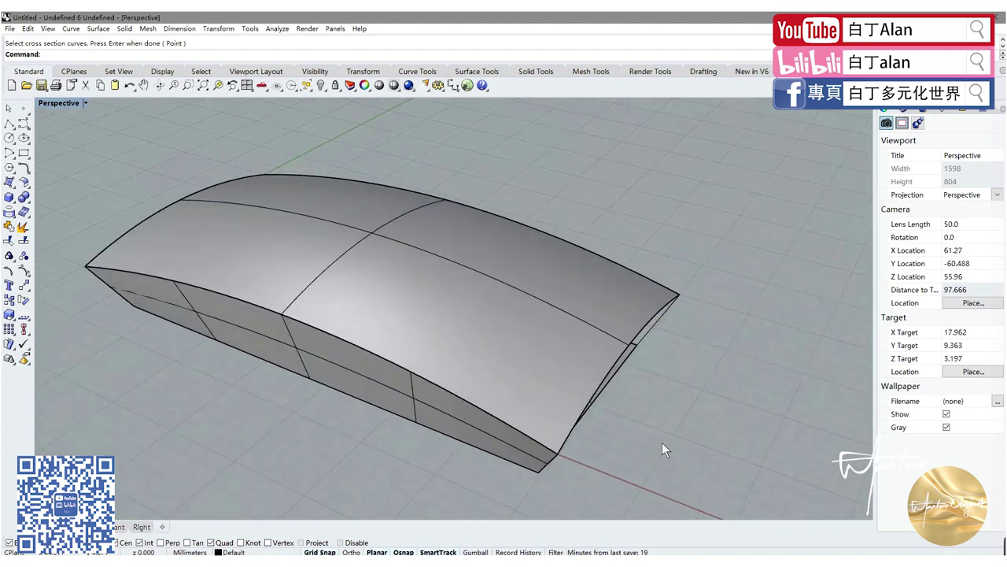
{"action": "mouse_move", "coordinate": [662, 442]}
{"action": "right_mouse_down"}
{"action": "mouse_move", "coordinate": [478, 360]}
{"action": "mouse_move", "coordinate": [577, 320]}
{"action": "right_mouse_up"}
{"action": "right_click", "coordinate": [576, 319]}
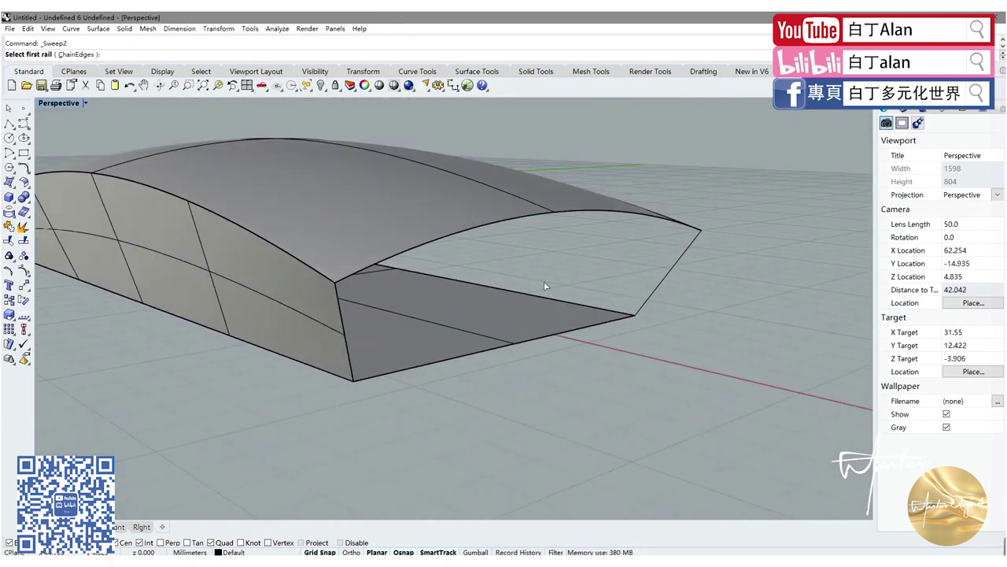
{"action": "left_click", "coordinate": [553, 299]}
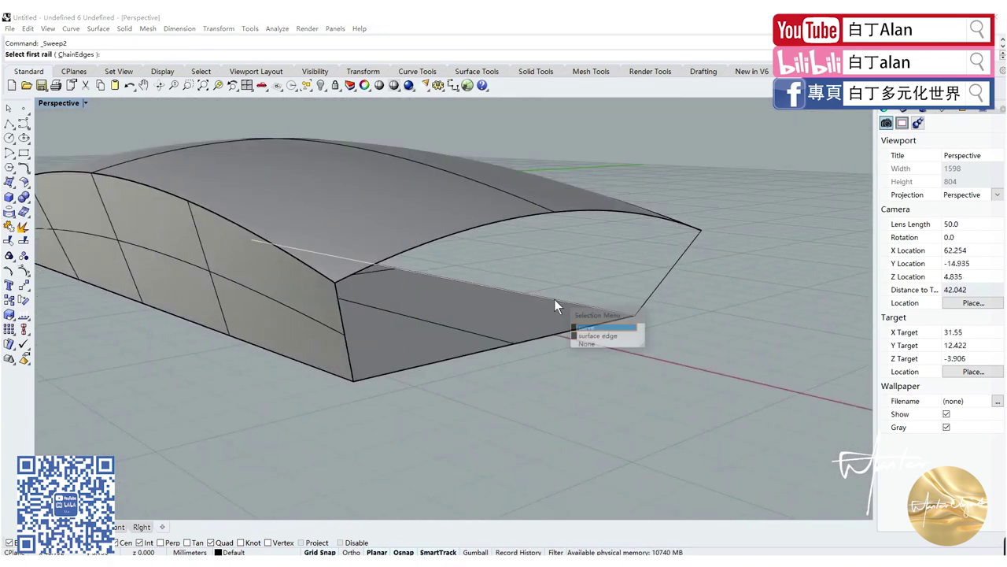
{"action": "left_click", "coordinate": [594, 328]}
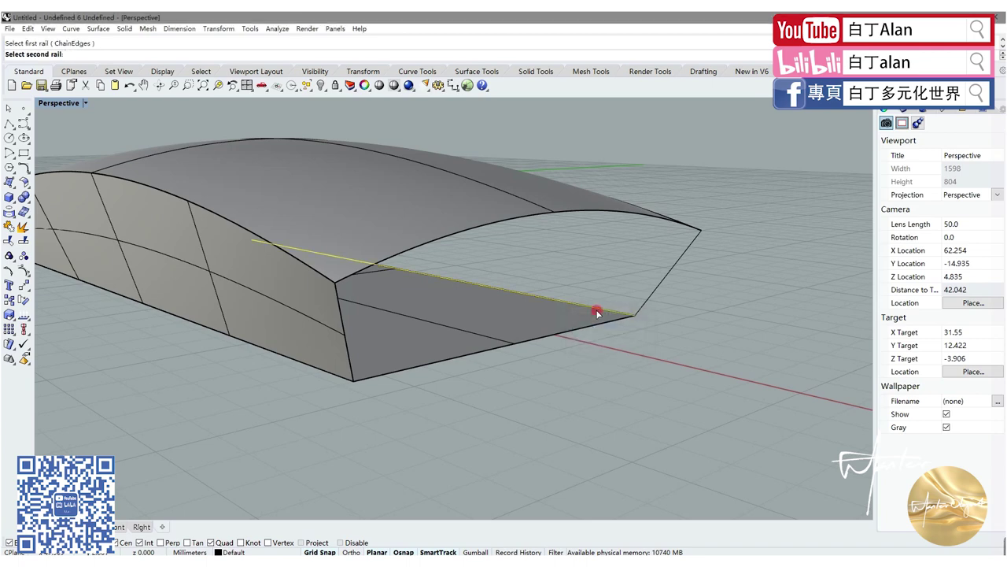
{"action": "right_click_drag", "start_coordinate": [597, 313], "coordinate": [471, 319]}
{"action": "left_click", "coordinate": [546, 296]}
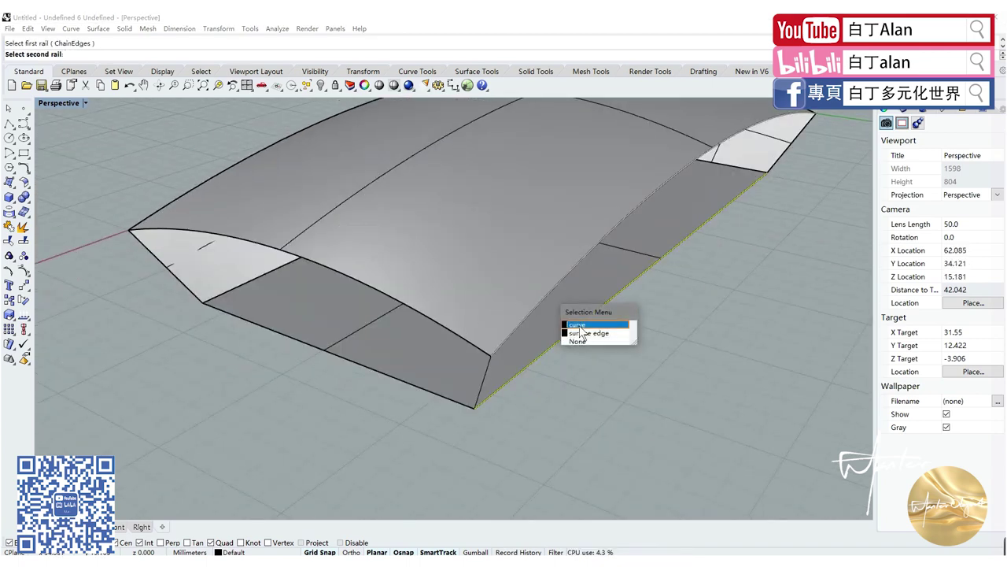
{"action": "left_click", "coordinate": [583, 333]}
{"action": "left_click", "coordinate": [487, 367]}
{"action": "mouse_move", "coordinate": [491, 354]}
{"action": "right_mouse_down"}
{"action": "mouse_move", "coordinate": [683, 236]}
{"action": "mouse_move", "coordinate": [704, 250]}
{"action": "right_mouse_up"}
{"action": "left_click", "coordinate": [675, 221]}
{"action": "left_click", "coordinate": [697, 245]}
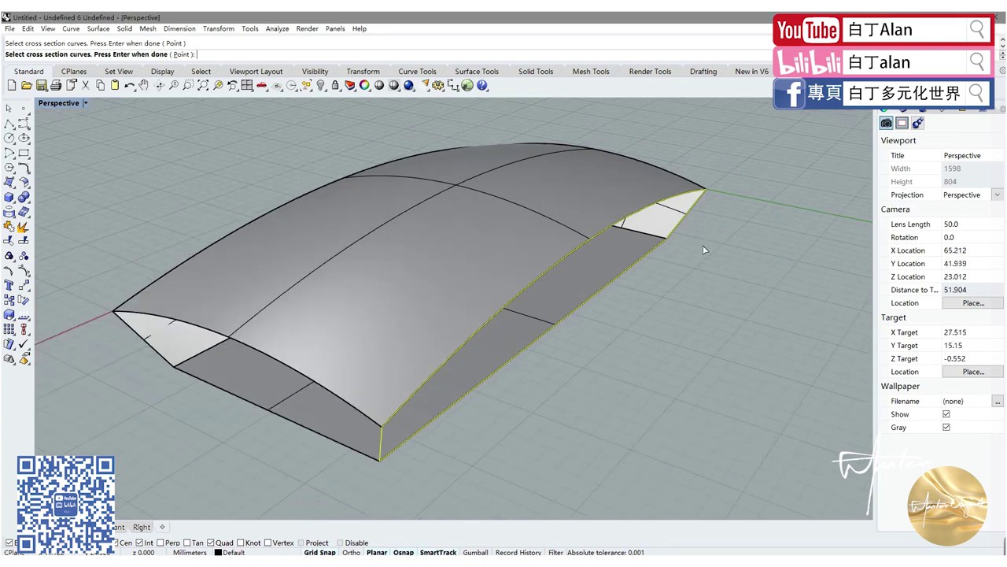
{"action": "key", "text": "Return"}
{"action": "left_click", "coordinate": [497, 391]}
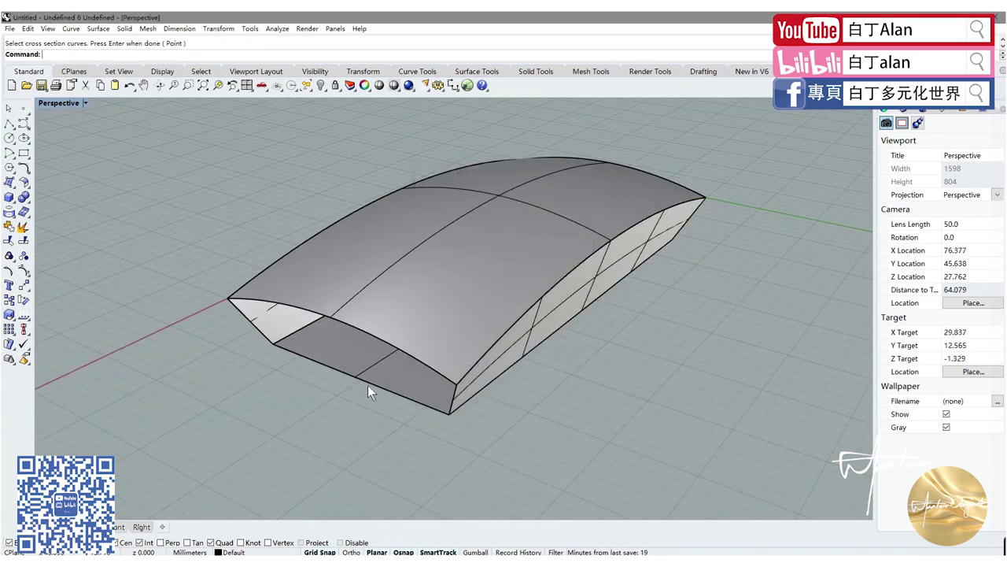
- Close the opposite long side with a Sweep2 between the bottom edge and upper curved edge
{"action": "right_click", "coordinate": [368, 385]}
{"action": "left_click", "coordinate": [375, 378]}
{"action": "left_click", "coordinate": [394, 408]}
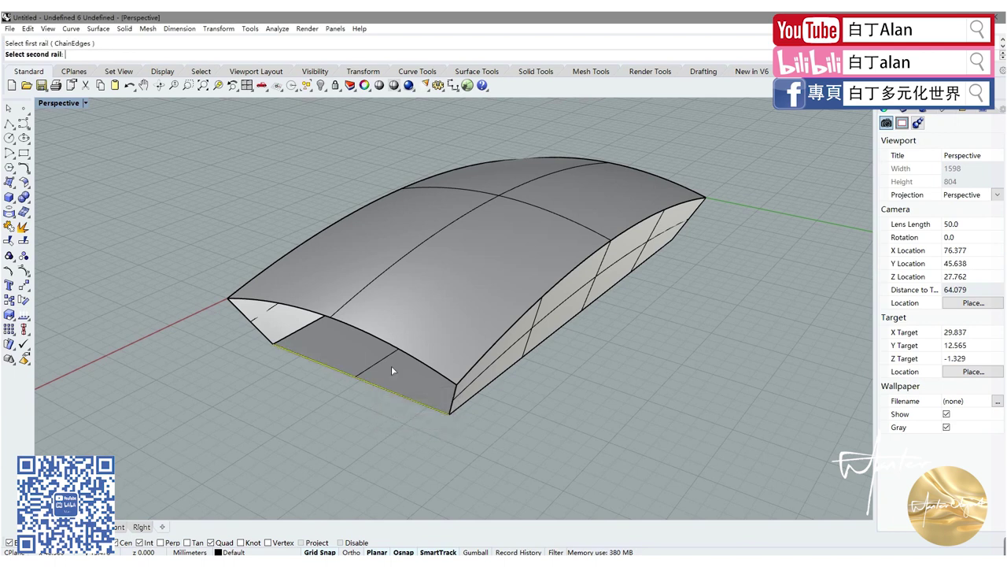
{"action": "left_click", "coordinate": [397, 351]}
{"action": "left_click", "coordinate": [443, 387]}
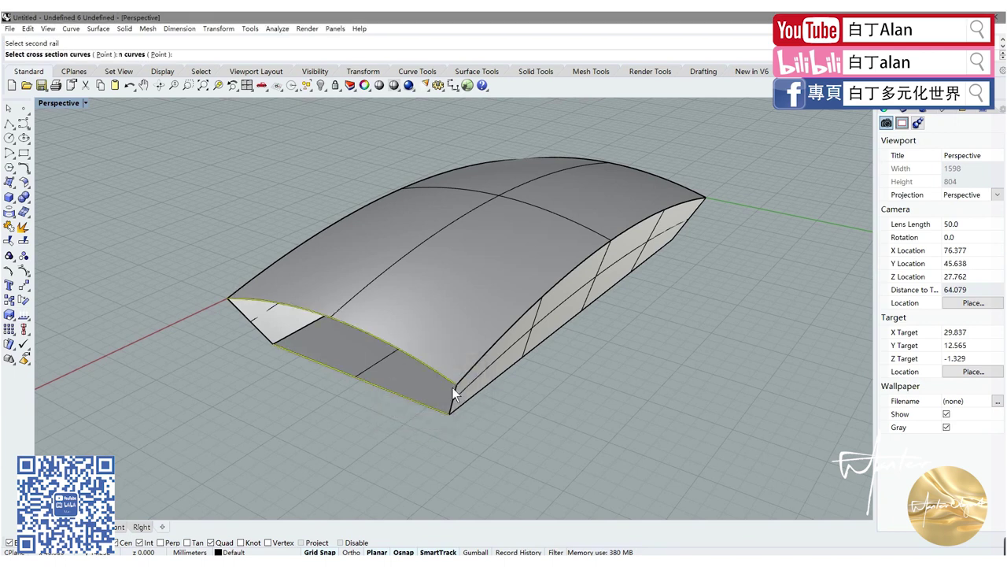
{"action": "left_click", "coordinate": [453, 389]}
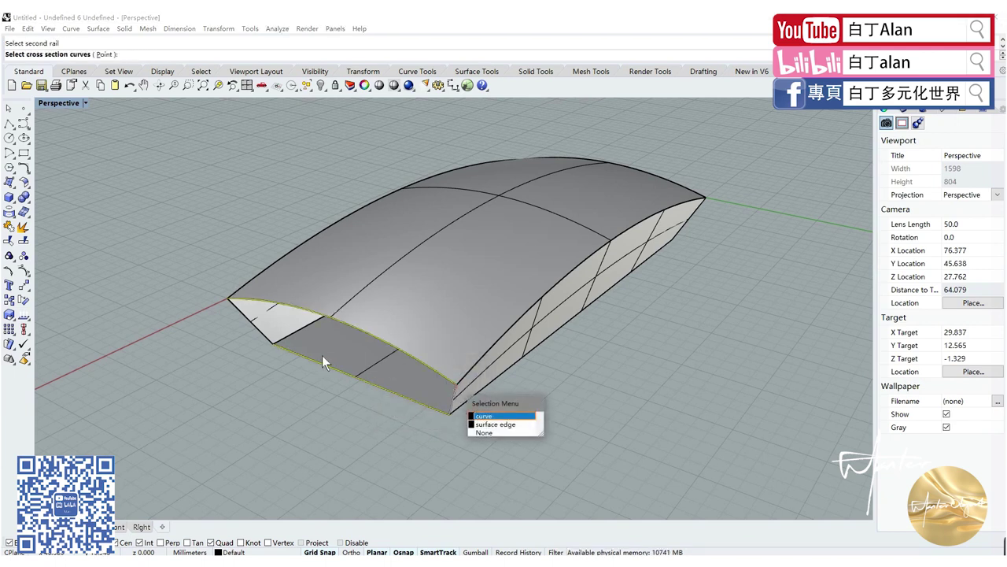
{"action": "left_click", "coordinate": [480, 417]}
{"action": "left_click", "coordinate": [257, 335]}
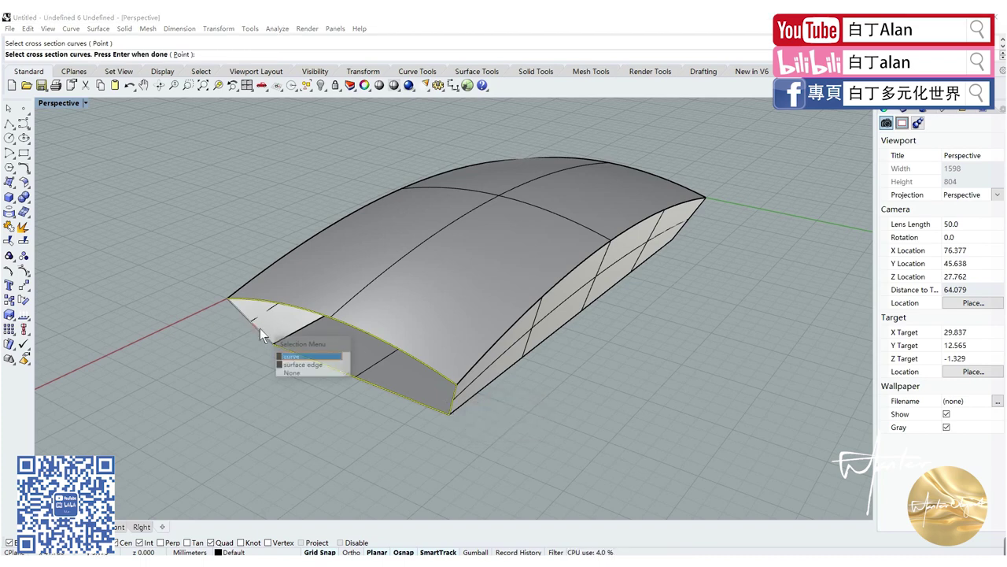
{"action": "left_click", "coordinate": [295, 346]}
{"action": "key", "text": "Return"}
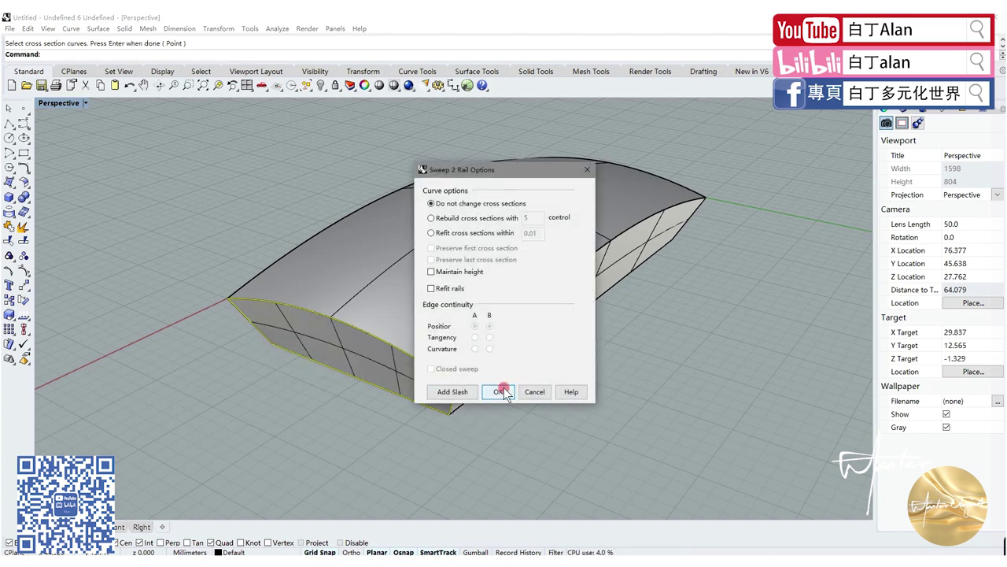
{"action": "left_click", "coordinate": [498, 391]}
{"action": "mouse_move", "coordinate": [311, 402]}
{"action": "right_mouse_down"}
{"action": "mouse_move", "coordinate": [282, 329]}
{"action": "mouse_move", "coordinate": [503, 303]}
{"action": "mouse_move", "coordinate": [451, 363]}
{"action": "mouse_move", "coordinate": [357, 410]}
{"action": "mouse_move", "coordinate": [371, 340]}
{"action": "mouse_move", "coordinate": [303, 326]}
{"action": "mouse_move", "coordinate": [300, 376]}
{"action": "right_mouse_up"}
{"action": "left_click", "coordinate": [303, 327]}
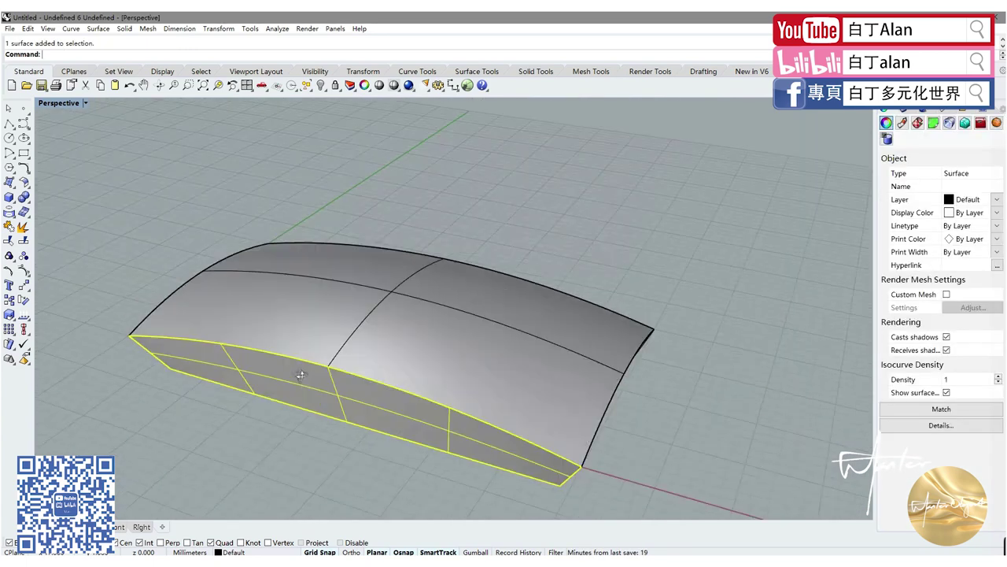
- Select the top, side, end and bottom surfaces of the shell
{"action": "left_click", "coordinate": [322, 327], "text": "shift"}
{"action": "mouse_move", "coordinate": [387, 331]}
{"action": "right_mouse_down"}
{"action": "mouse_move", "coordinate": [333, 299]}
{"action": "mouse_move", "coordinate": [347, 366]}
{"action": "mouse_move", "coordinate": [472, 326]}
{"action": "mouse_move", "coordinate": [639, 377]}
{"action": "right_mouse_up"}
{"action": "left_click", "coordinate": [346, 366], "text": "shift"}
{"action": "left_click", "coordinate": [469, 331], "text": "shift"}
{"action": "left_click", "coordinate": [639, 377], "text": "shift"}
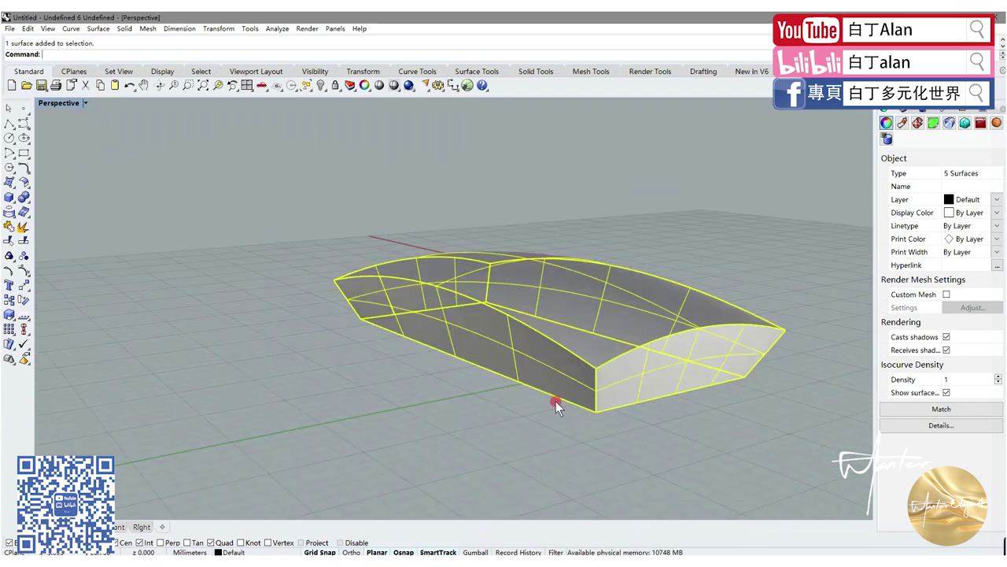
{"action": "right_click_drag", "start_coordinate": [551, 401], "coordinate": [567, 331]}
{"action": "left_click", "coordinate": [567, 331], "text": "shift"}
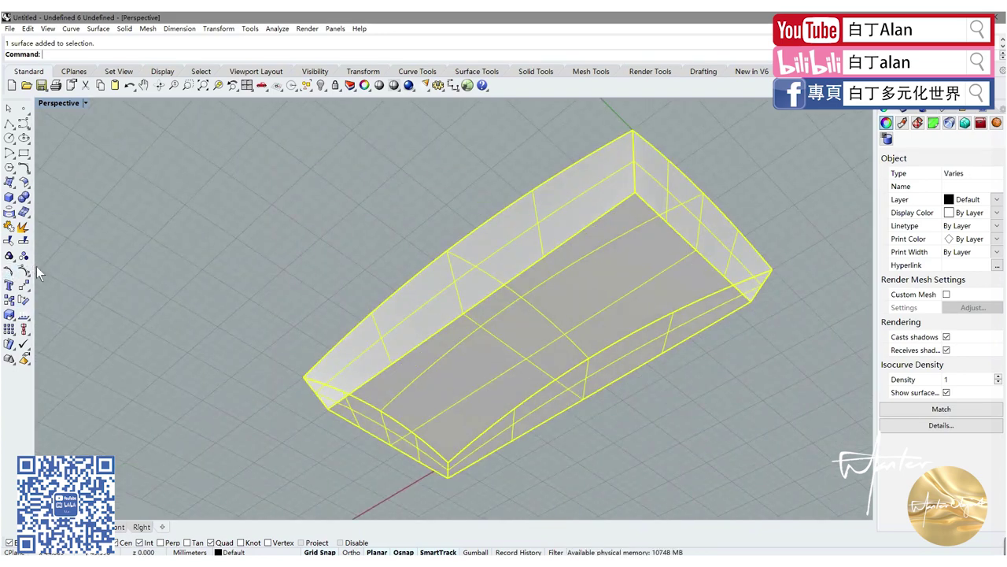
- Join the selected surfaces into one closed polysurface hull
{"action": "right_click_drag", "start_coordinate": [70, 275], "coordinate": [112, 372]}
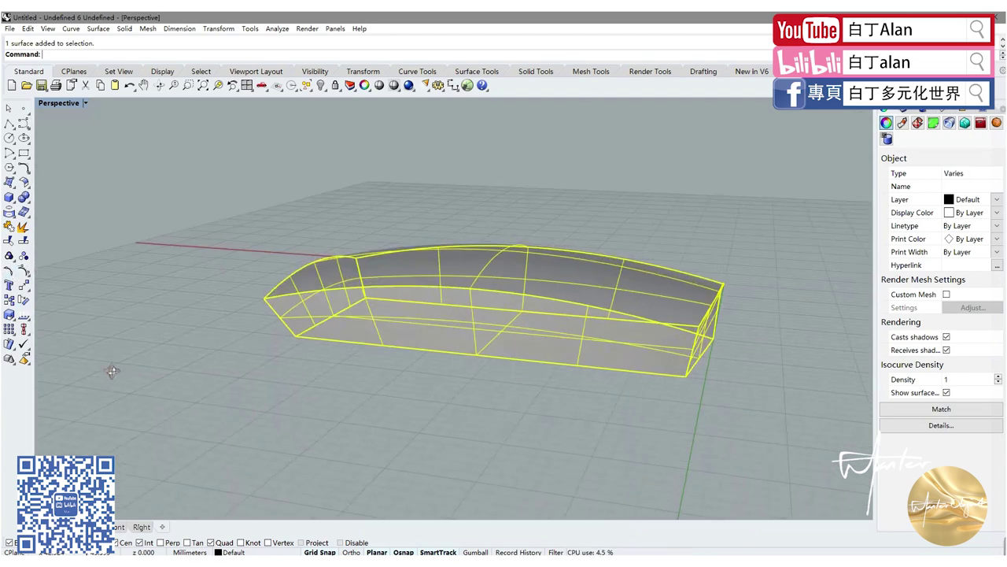
{"action": "left_click", "coordinate": [10, 229]}
{"action": "left_click", "coordinate": [351, 315]}
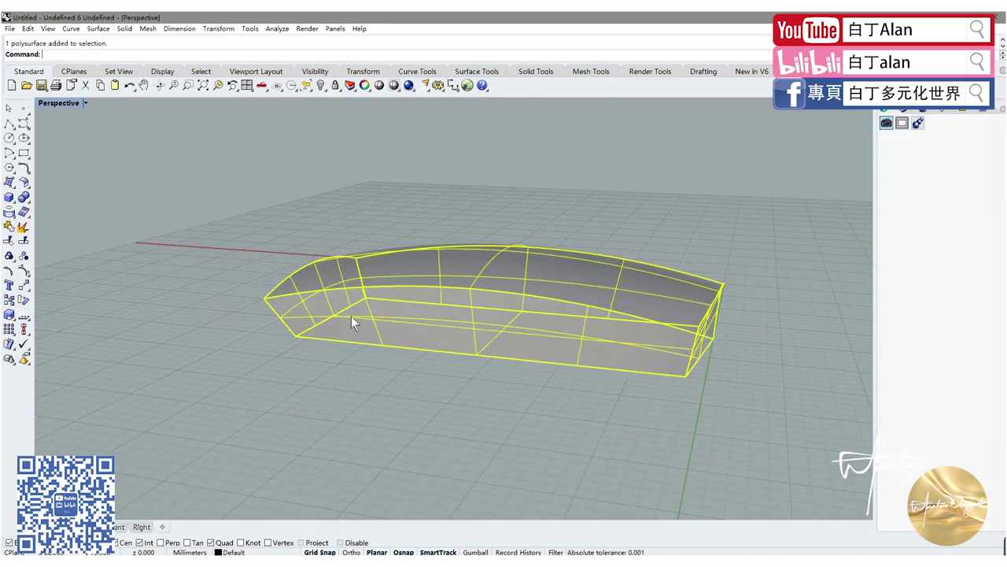
{"action": "mouse_move", "coordinate": [327, 380]}
{"action": "right_mouse_down"}
{"action": "mouse_move", "coordinate": [400, 423]}
{"action": "mouse_move", "coordinate": [491, 366]}
{"action": "mouse_move", "coordinate": [518, 334]}
{"action": "mouse_move", "coordinate": [450, 406]}
{"action": "mouse_move", "coordinate": [352, 430]}
{"action": "right_mouse_up"}
{"action": "left_click", "coordinate": [202, 331]}
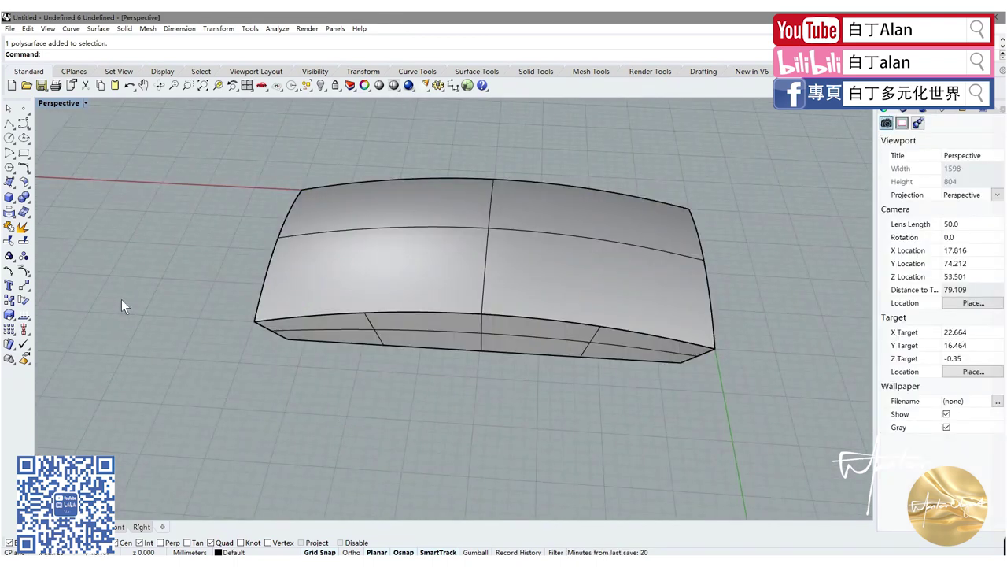
- Copy the whole hull about 59 mm along X so two solids sit side by side
{"action": "scroll", "coordinate": [121, 299], "scroll_direction": "down", "scroll_amount": 3}
{"action": "scroll", "coordinate": [175, 236], "scroll_direction": "down", "scroll_amount": 3}
{"action": "left_click_drag", "start_coordinate": [175, 199], "coordinate": [429, 349]}
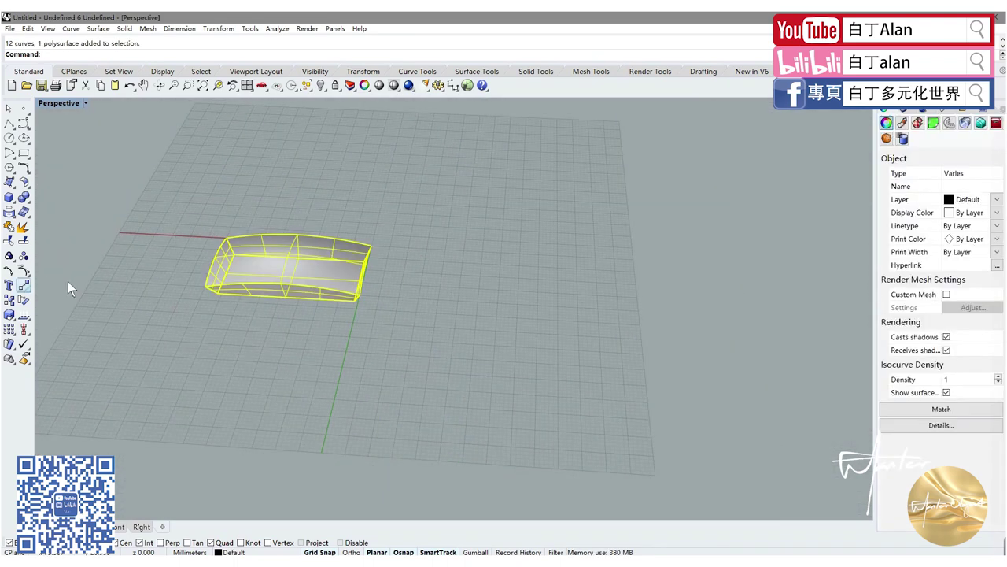
{"action": "left_click", "coordinate": [9, 300]}
{"action": "left_click", "coordinate": [356, 299]}
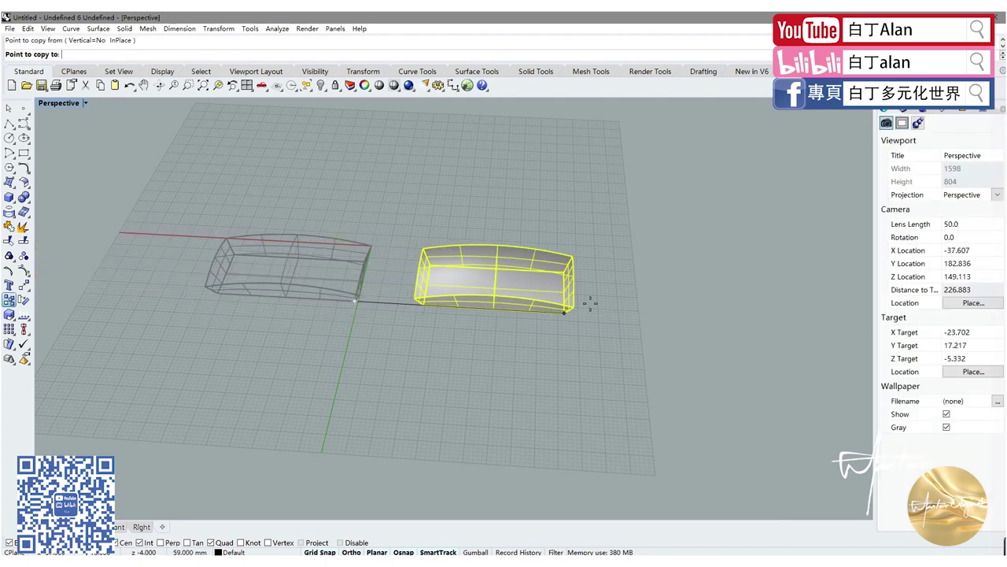
{"action": "left_click", "coordinate": [554, 308]}
{"action": "key", "text": "Return"}
{"action": "left_click", "coordinate": [465, 337]}
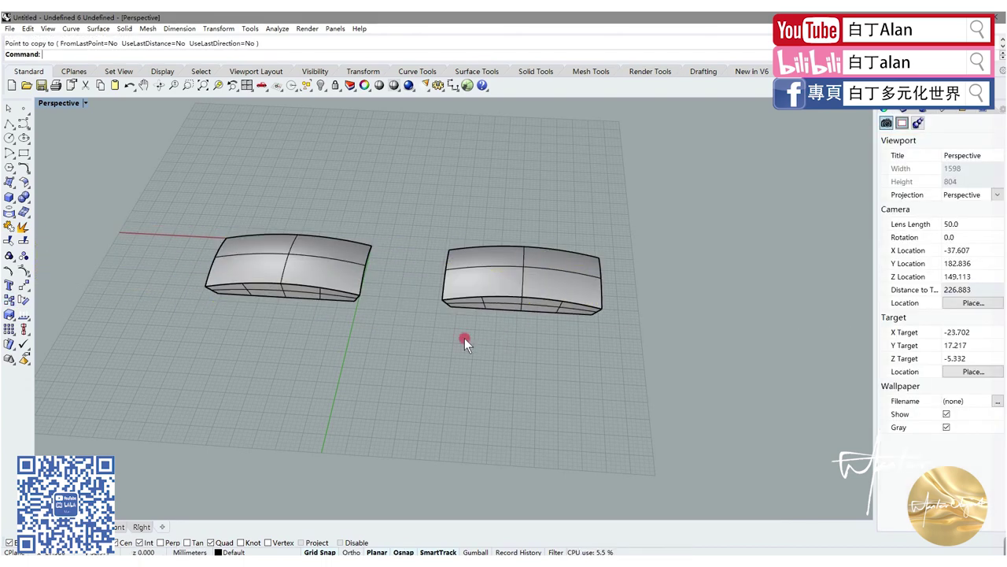
{"action": "mouse_move", "coordinate": [464, 337]}
{"action": "right_mouse_down"}
{"action": "mouse_move", "coordinate": [35, 331]}
{"action": "mouse_move", "coordinate": [787, 353]}
{"action": "mouse_move", "coordinate": [574, 305]}
{"action": "right_mouse_up"}
{"action": "scroll", "coordinate": [733, 341], "scroll_direction": "up", "scroll_amount": 3}
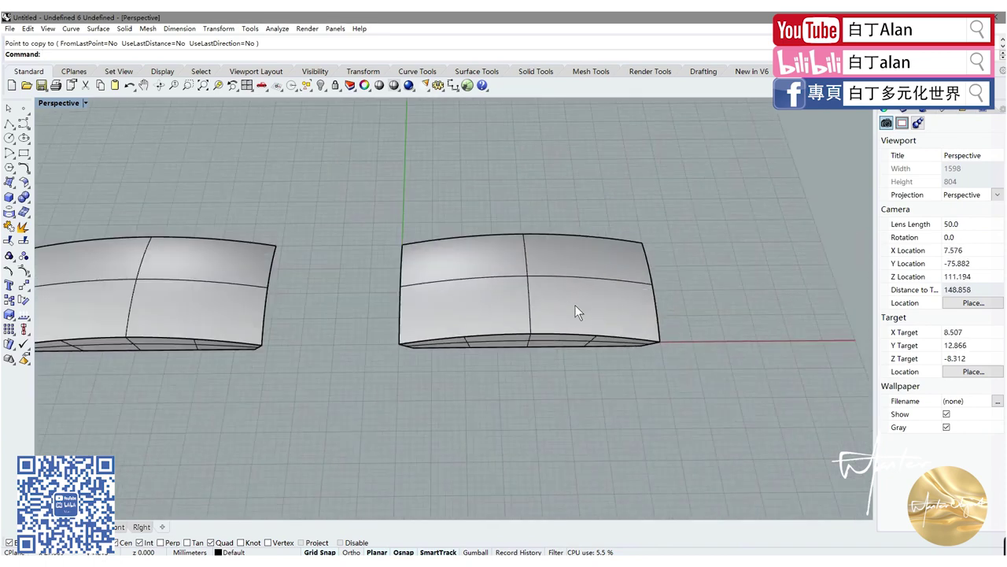
{"action": "right_click_drag", "start_coordinate": [482, 305], "coordinate": [567, 371]}
{"action": "scroll", "coordinate": [567, 372], "scroll_direction": "up", "scroll_amount": 3}
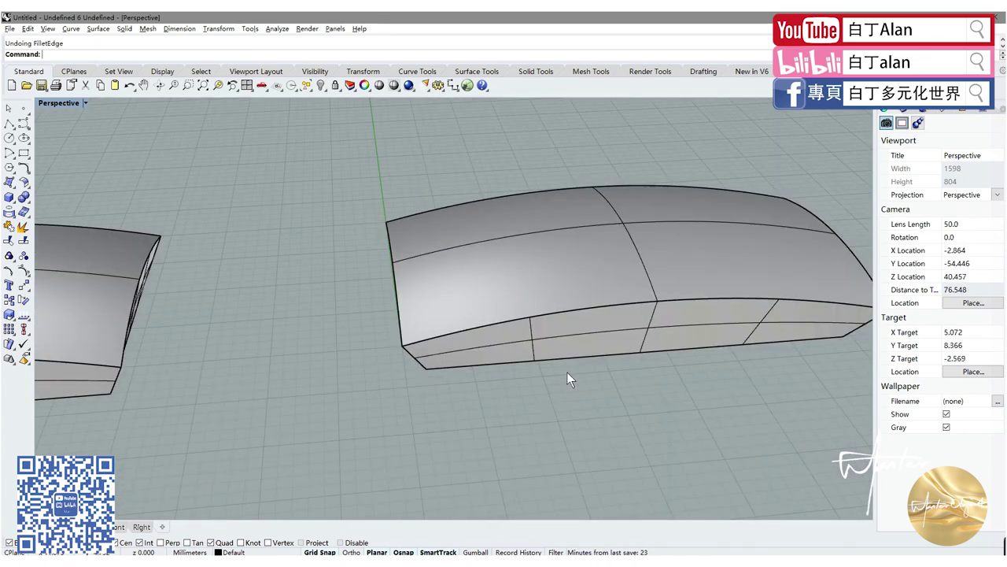
- Select the right hull and orbit around it to check it is a closed solid
{"action": "left_click", "coordinate": [553, 351]}
{"action": "left_click", "coordinate": [548, 388]}
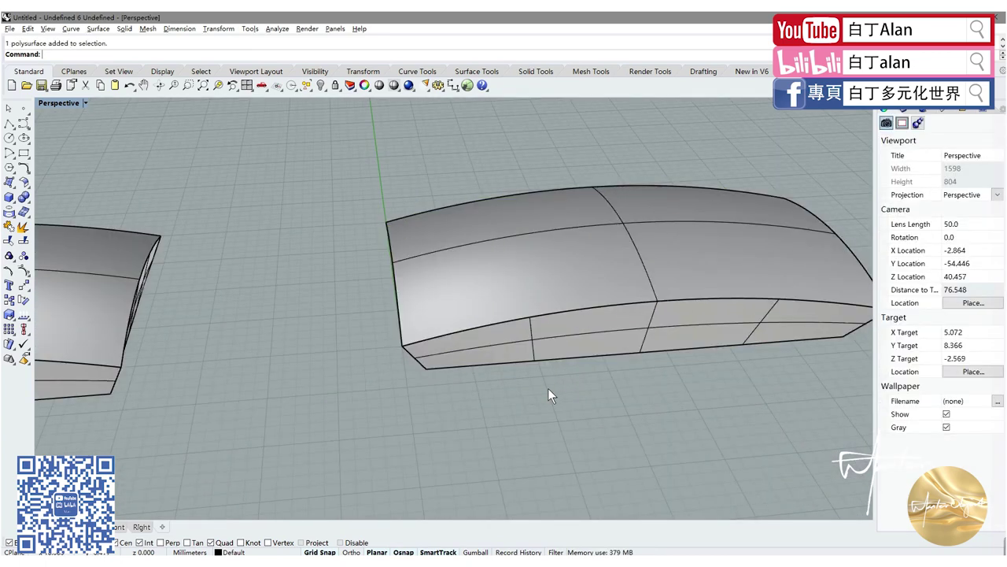
{"action": "left_click", "coordinate": [548, 337]}
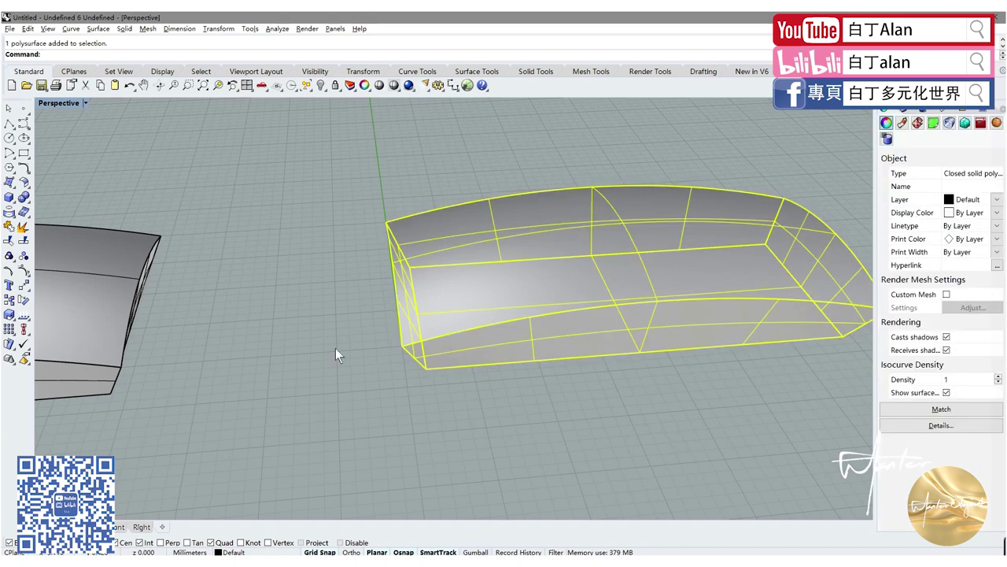
{"action": "right_click_drag", "start_coordinate": [398, 355], "coordinate": [331, 269]}
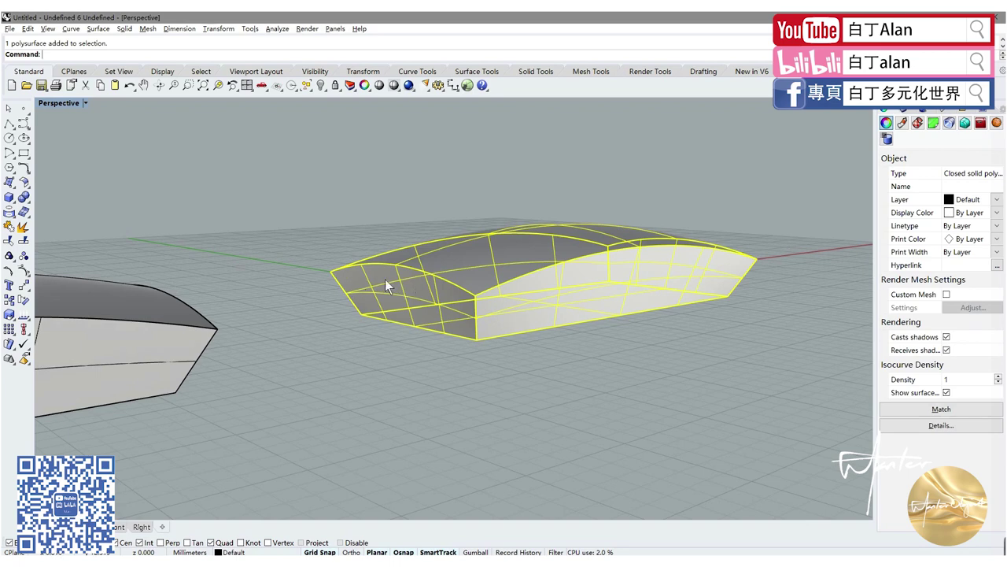
{"action": "right_click_drag", "start_coordinate": [485, 305], "coordinate": [435, 292]}
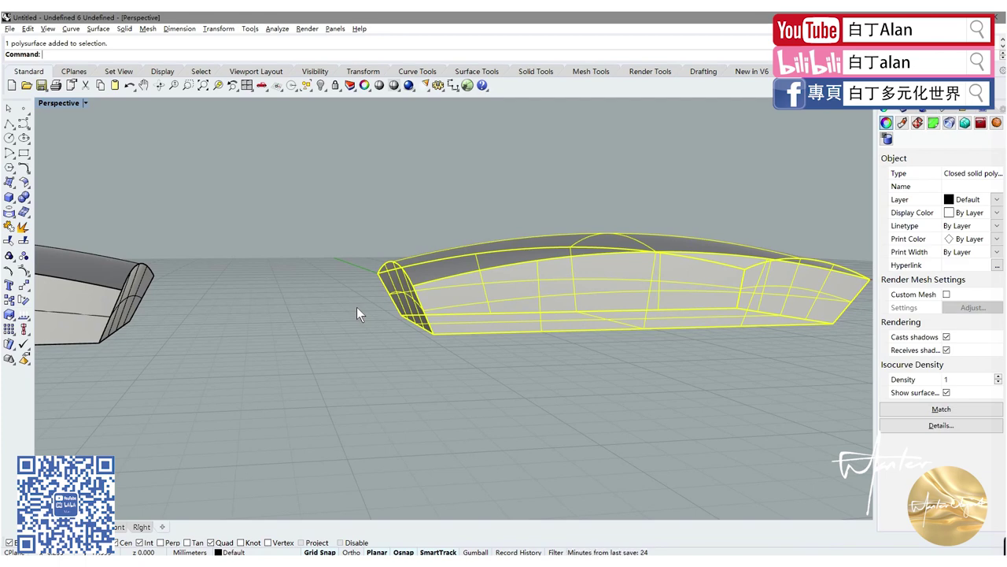
{"action": "right_click_drag", "start_coordinate": [357, 307], "coordinate": [379, 277]}
{"action": "scroll", "coordinate": [378, 278], "scroll_direction": "up", "scroll_amount": 5}
- Reselect the hull polysurface and restore the four-viewport layout
{"action": "key", "text": "Escape"}
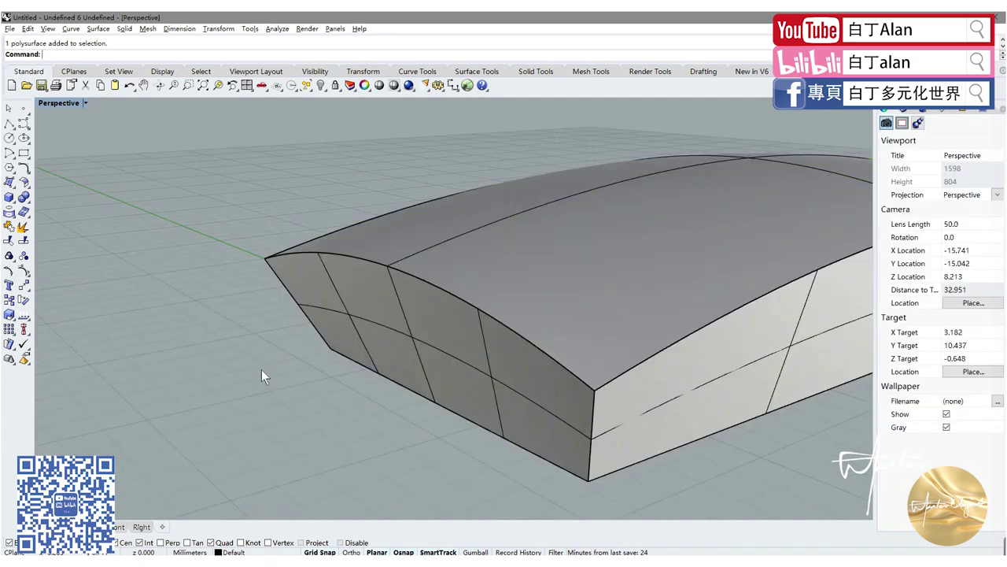
{"action": "right_click_drag", "start_coordinate": [262, 369], "coordinate": [325, 338]}
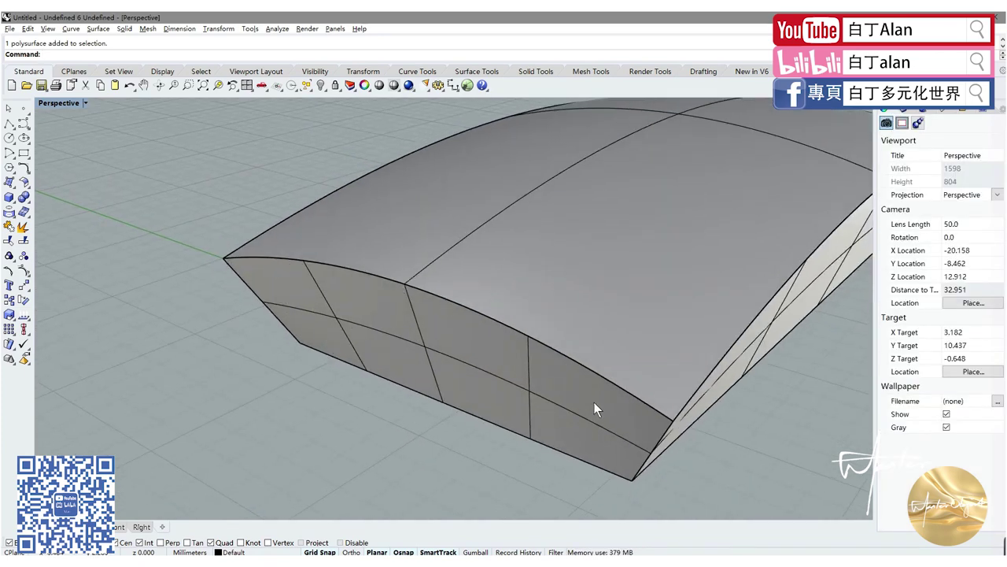
{"action": "left_click", "coordinate": [403, 351]}
{"action": "double_click", "coordinate": [56, 103]}
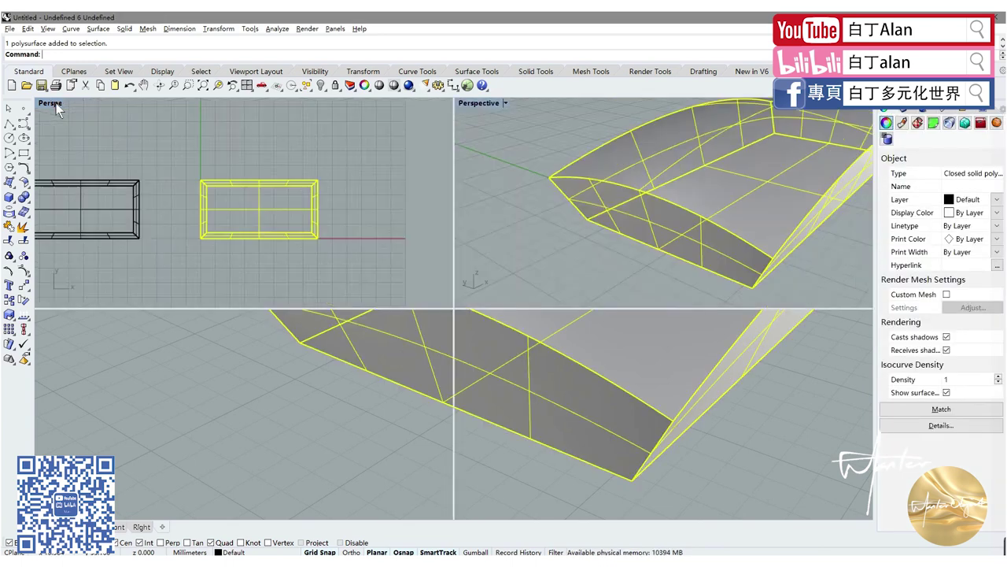
- Copy the hull 2 mm lower in the Front view
{"action": "left_click", "coordinate": [10, 300]}
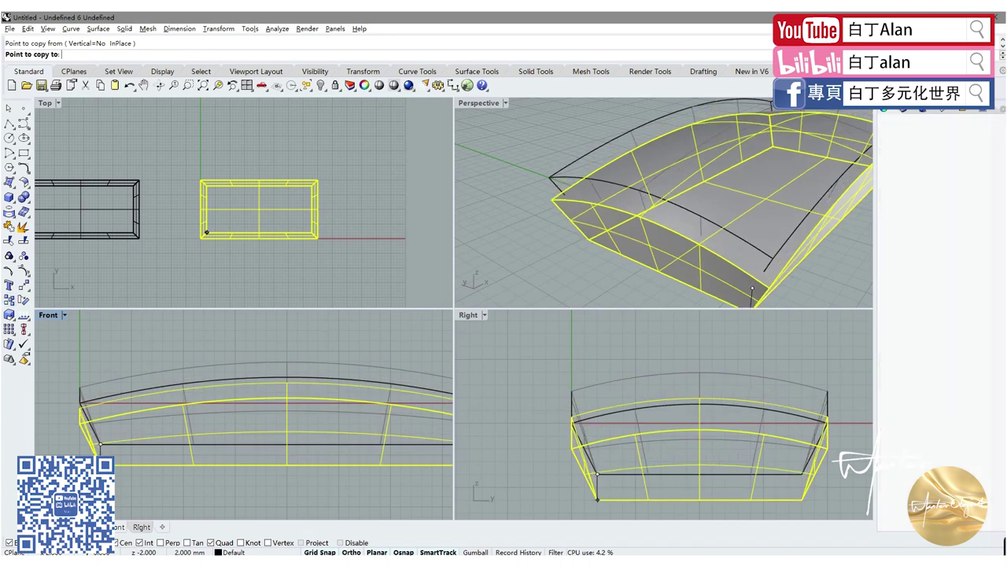
{"action": "left_click", "coordinate": [103, 454]}
{"action": "key", "text": "Return"}
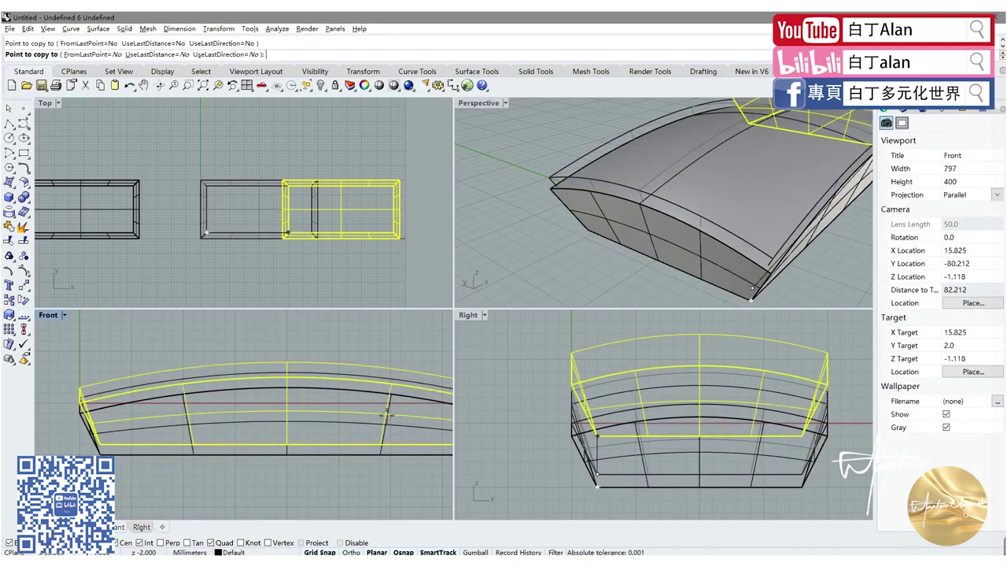
- Maximize the Perspective view and orbit to inspect both hulls
{"action": "left_click", "coordinate": [581, 253]}
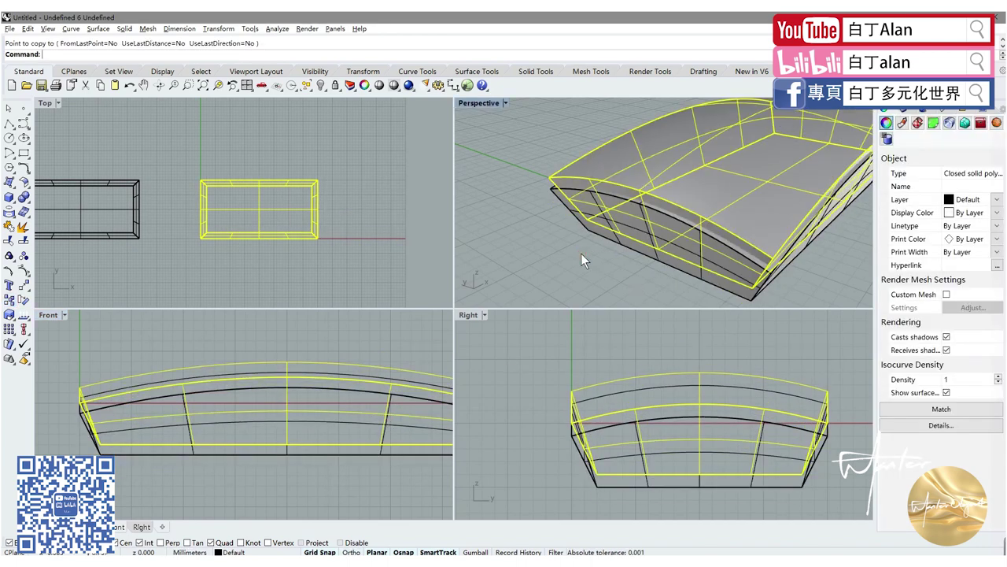
{"action": "double_click", "coordinate": [480, 103]}
{"action": "mouse_move", "coordinate": [436, 277]}
{"action": "right_mouse_down"}
{"action": "mouse_move", "coordinate": [358, 268]}
{"action": "mouse_move", "coordinate": [349, 254]}
{"action": "mouse_move", "coordinate": [326, 333]}
{"action": "right_mouse_up"}
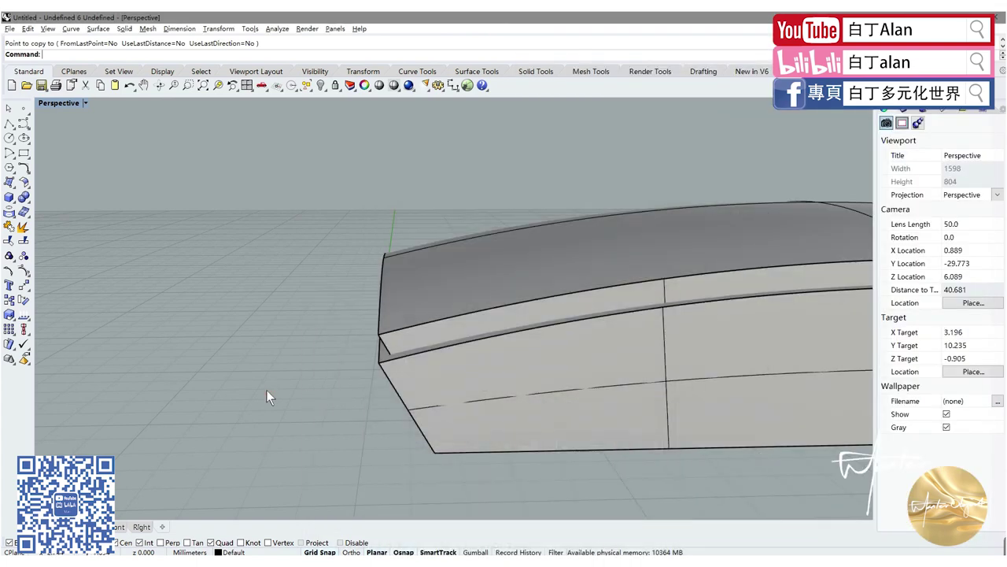
{"action": "scroll", "coordinate": [266, 389], "scroll_direction": "down", "scroll_amount": 5}
{"action": "mouse_move", "coordinate": [476, 311]}
{"action": "right_mouse_down"}
{"action": "mouse_move", "coordinate": [427, 367]}
{"action": "mouse_move", "coordinate": [447, 383]}
{"action": "right_mouse_up"}
{"action": "scroll", "coordinate": [434, 366], "scroll_direction": "down", "scroll_amount": 2}
- Copy the lowered hull 59 mm left, corner to corner, onto the left hull
{"action": "left_click", "coordinate": [469, 388]}
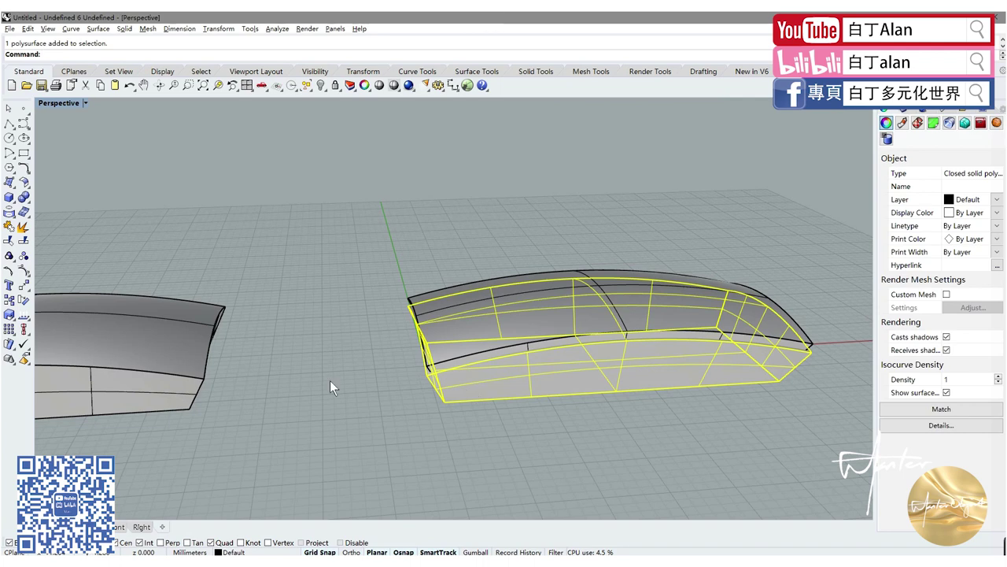
{"action": "left_click", "coordinate": [9, 300]}
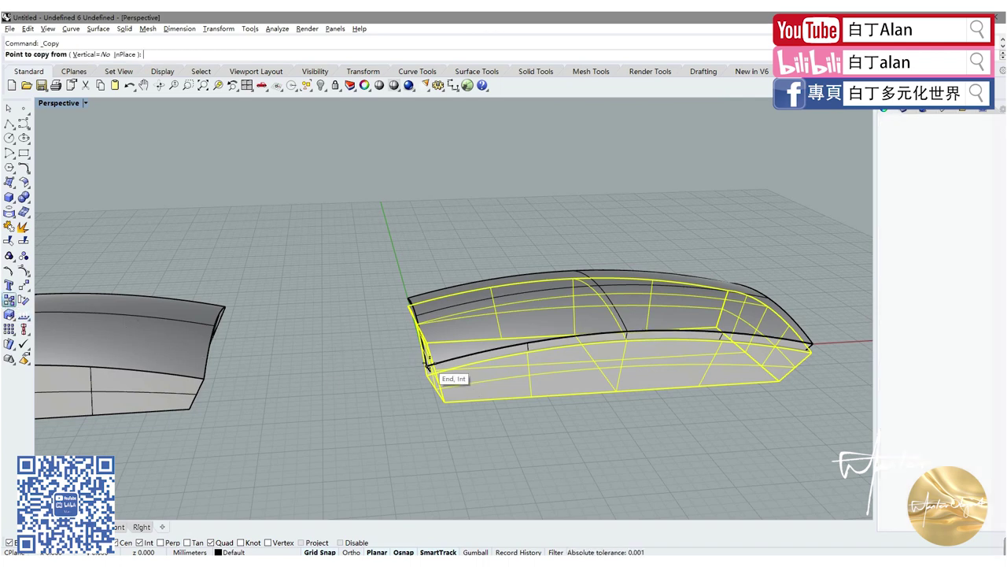
{"action": "left_click", "coordinate": [428, 369]}
{"action": "scroll", "coordinate": [427, 368], "scroll_direction": "down", "scroll_amount": 3}
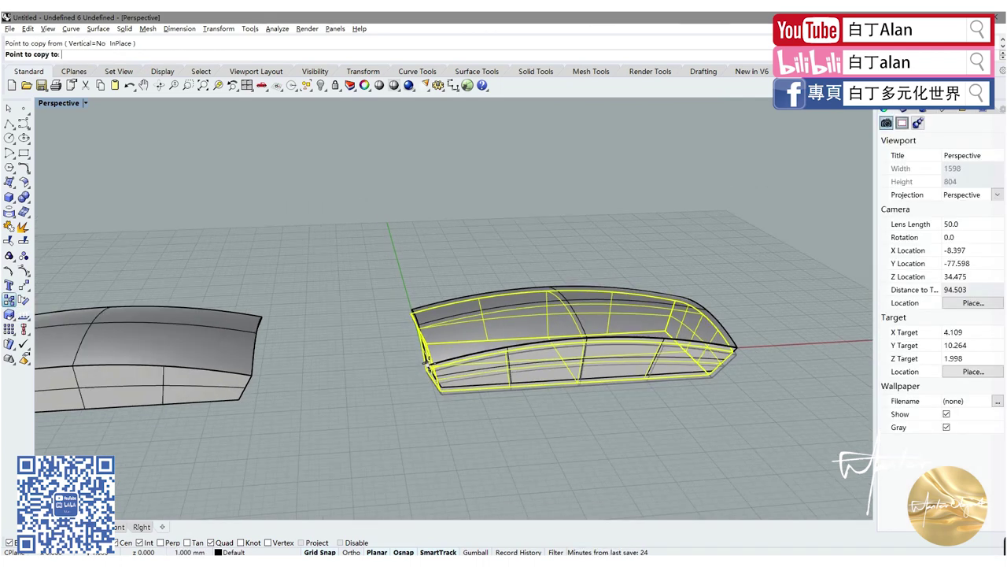
{"action": "scroll", "coordinate": [427, 368], "scroll_direction": "down", "scroll_amount": 2}
{"action": "scroll", "coordinate": [158, 383], "scroll_direction": "up", "scroll_amount": 4}
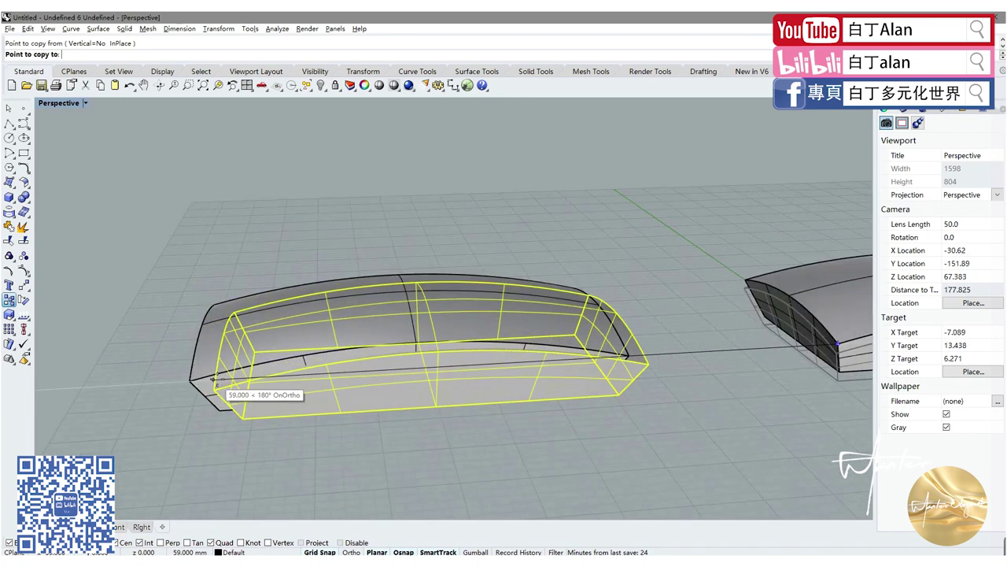
{"action": "scroll", "coordinate": [181, 384], "scroll_direction": "up", "scroll_amount": 2}
{"action": "scroll", "coordinate": [189, 378], "scroll_direction": "up", "scroll_amount": 2}
{"action": "left_click", "coordinate": [189, 378]}
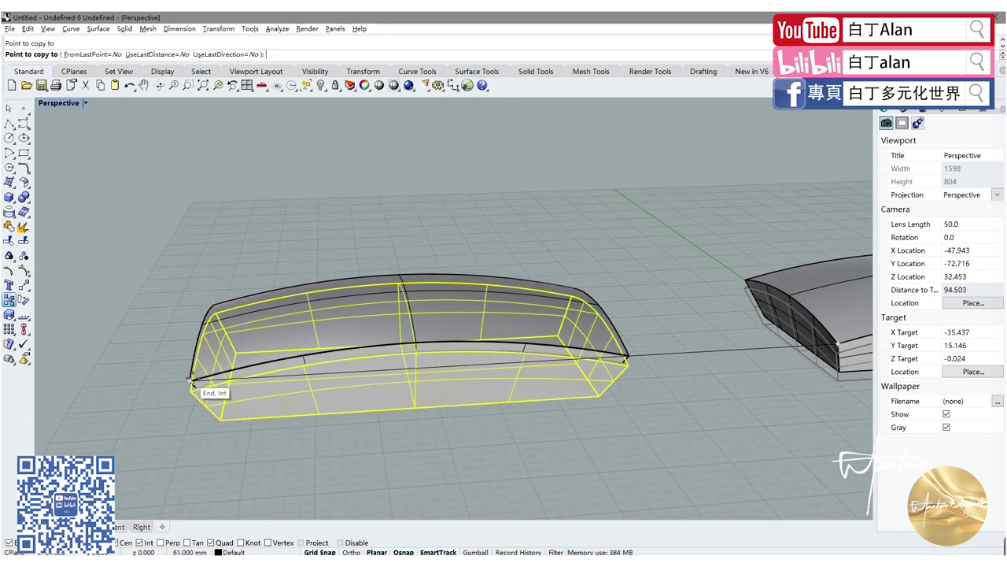
{"action": "scroll", "coordinate": [207, 425], "scroll_direction": "down", "scroll_amount": 2}
{"action": "scroll", "coordinate": [207, 425], "scroll_direction": "down", "scroll_amount": 2}
{"action": "key", "text": "Return"}
{"action": "key", "text": "Escape"}
{"action": "scroll", "coordinate": [452, 429], "scroll_direction": "up", "scroll_amount": 2}
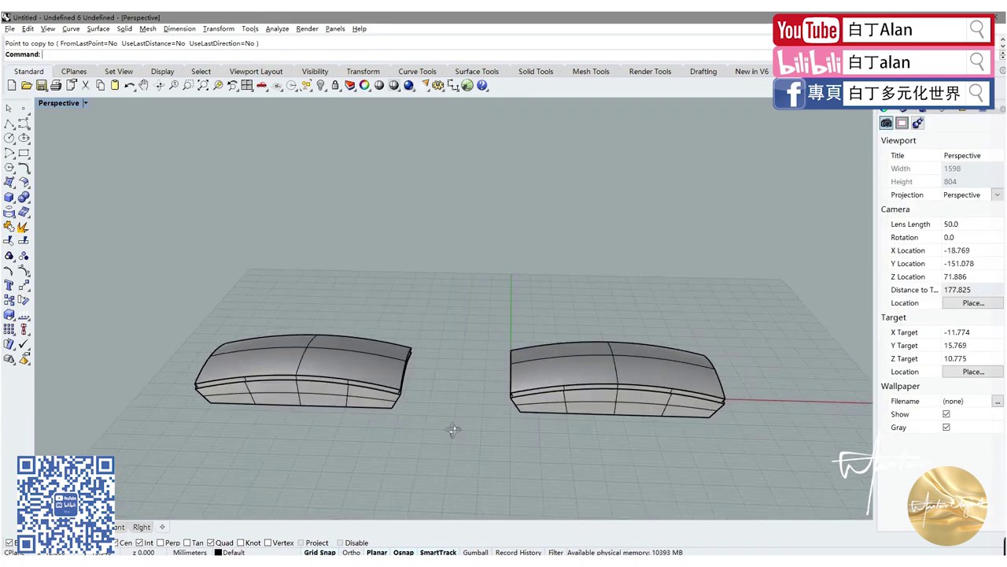
{"action": "scroll", "coordinate": [568, 395], "scroll_direction": "up", "scroll_amount": 3}
{"action": "scroll", "coordinate": [568, 395], "scroll_direction": "up", "scroll_amount": 2}
{"action": "left_click", "coordinate": [568, 395]}
- Duplicate both overlapping solids in place with Ctrl+C and Ctrl+V
{"action": "left_click", "coordinate": [531, 336], "text": "shift"}
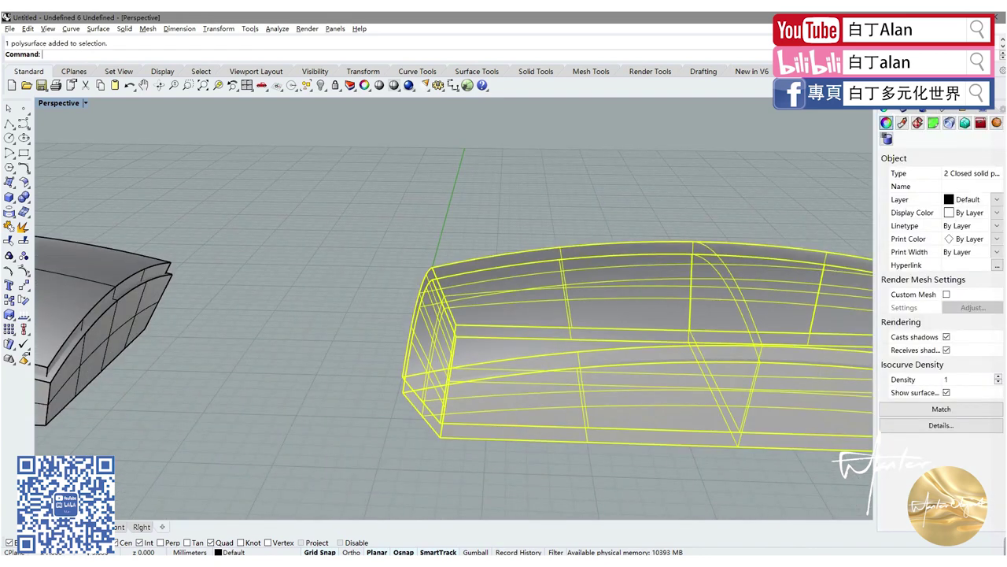
{"action": "key", "text": "ctrl+c"}
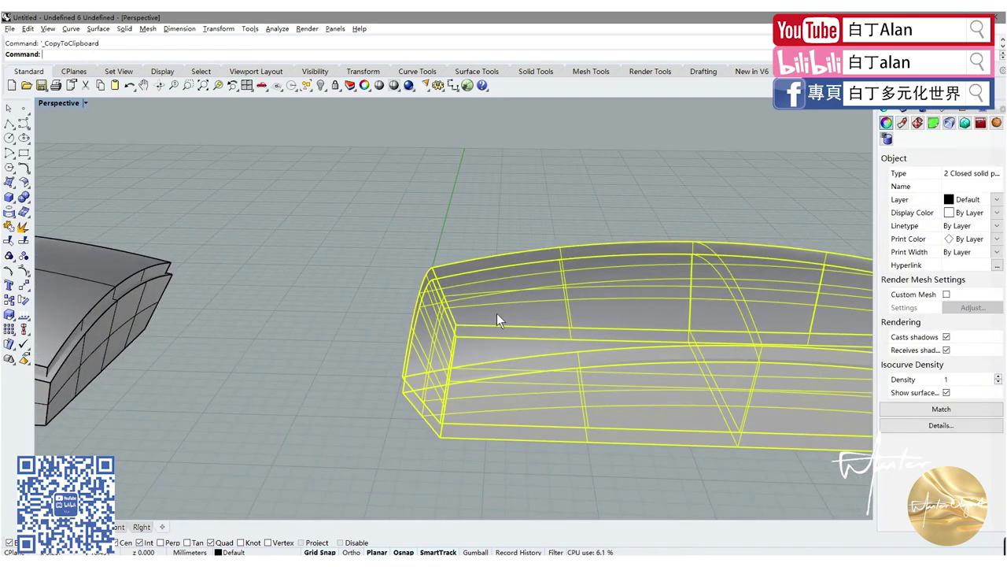
{"action": "key", "text": "ctrl+v"}
{"action": "left_click", "coordinate": [387, 294]}
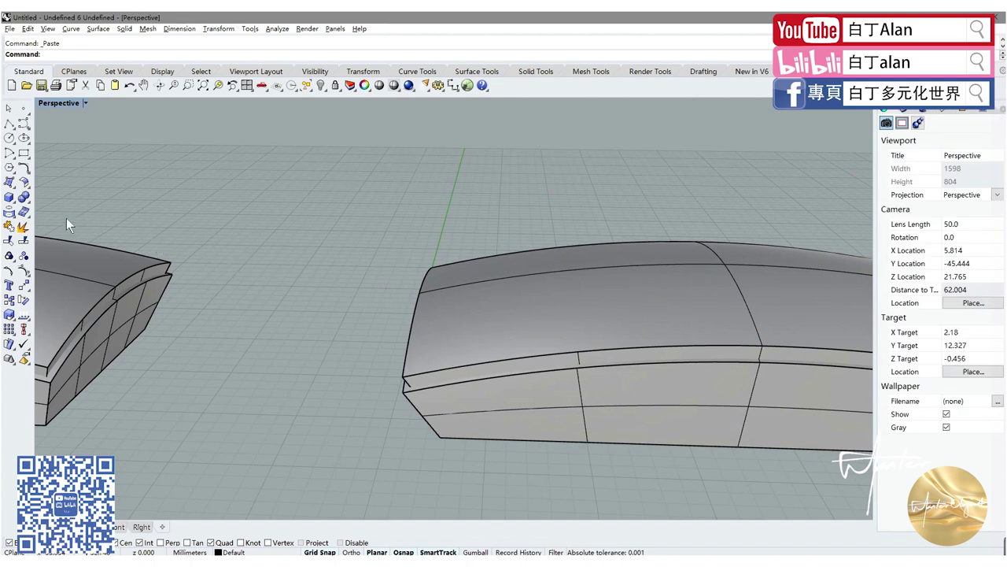
- Attempt a Boolean Difference on the overlapping solids, then cancel it
{"action": "left_click", "coordinate": [28, 200]}
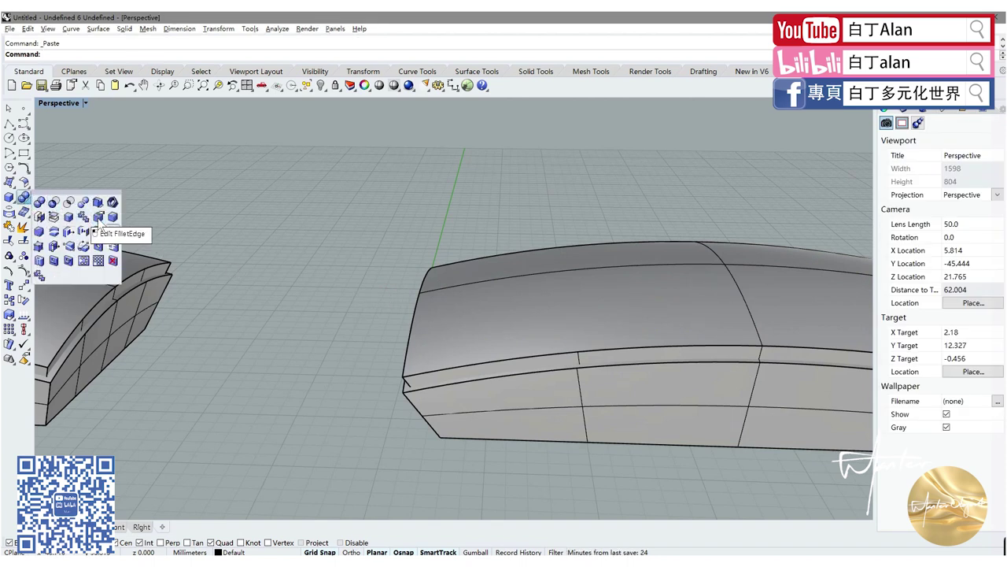
{"action": "left_click", "coordinate": [483, 319]}
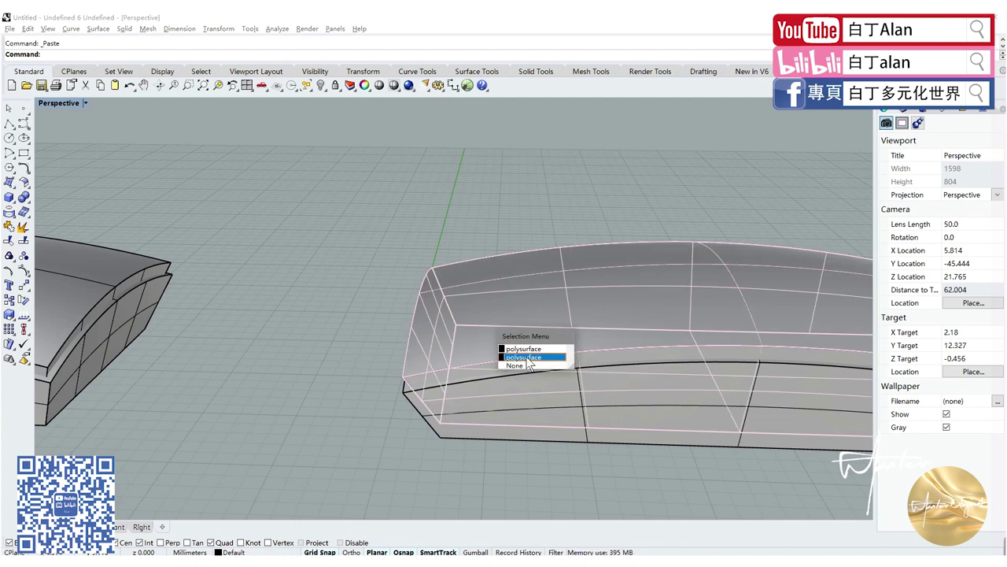
{"action": "left_click", "coordinate": [371, 339]}
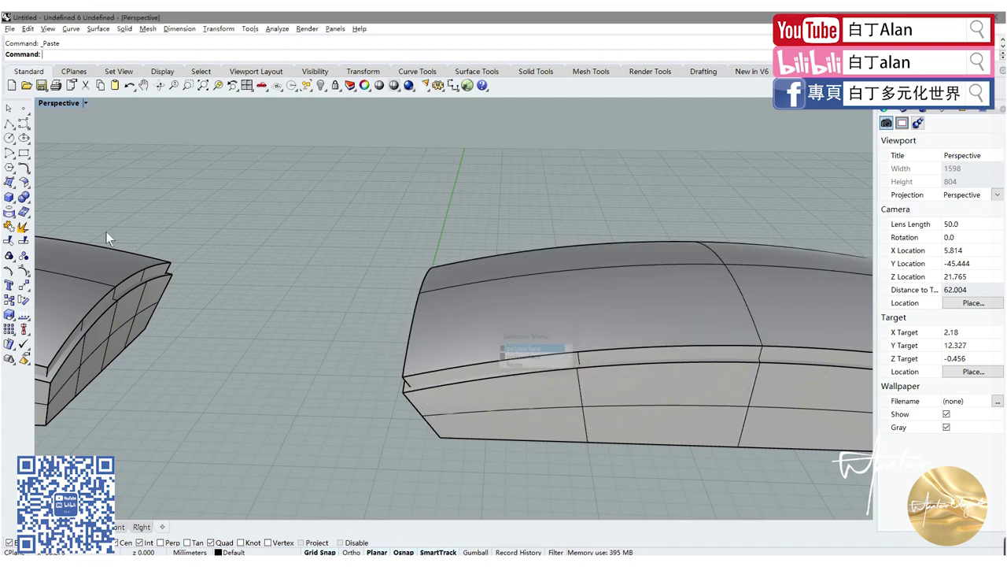
{"action": "left_click", "coordinate": [27, 201]}
{"action": "left_click", "coordinate": [52, 206]}
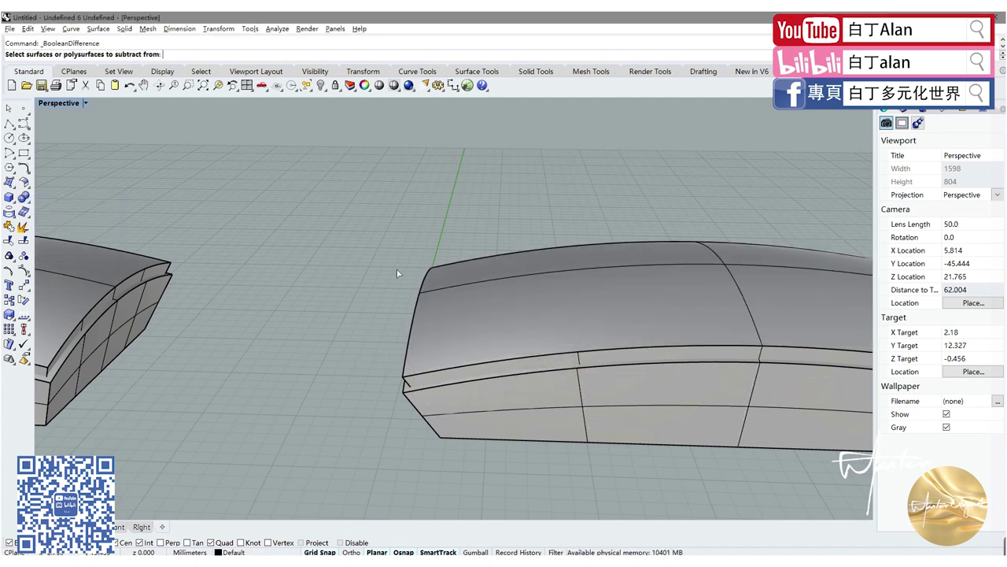
{"action": "left_click", "coordinate": [443, 278]}
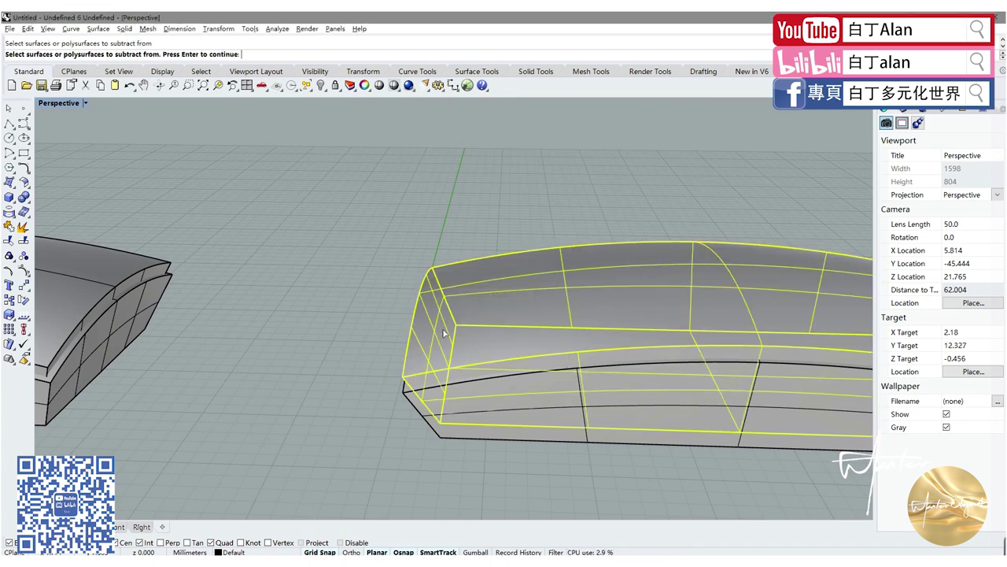
{"action": "left_click", "coordinate": [408, 402]}
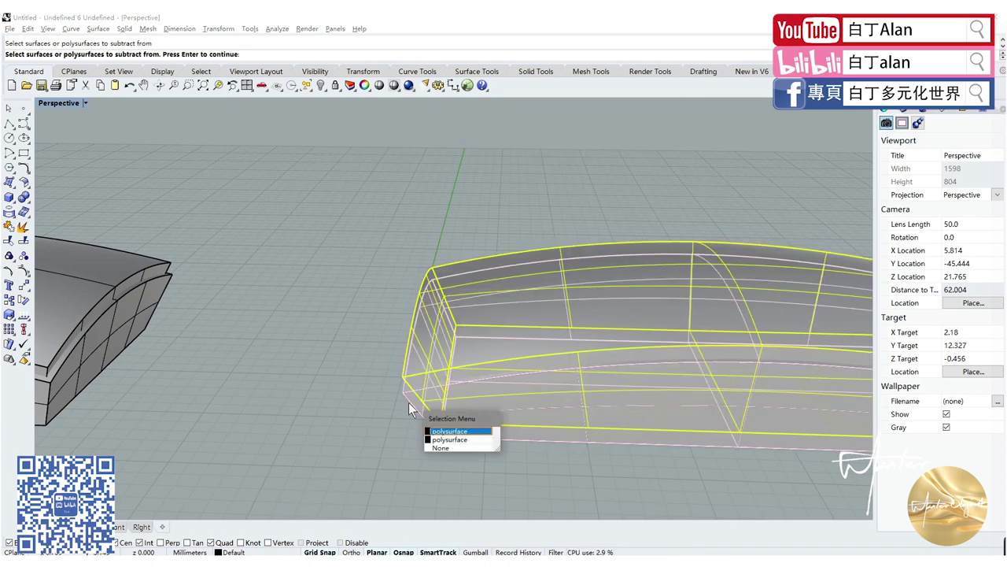
{"action": "key", "text": "Return"}
{"action": "key", "text": "Escape"}
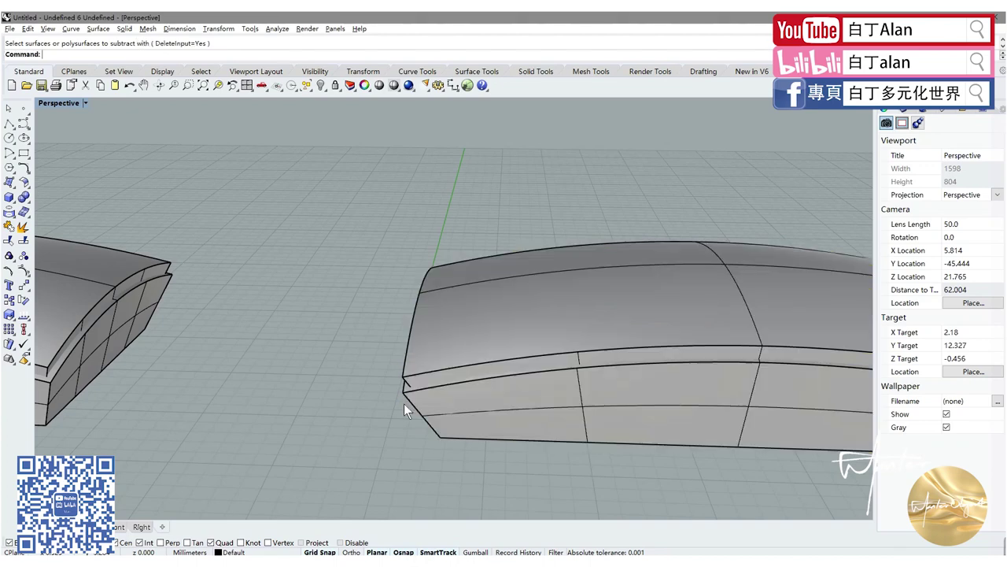
{"action": "left_click", "coordinate": [405, 406]}
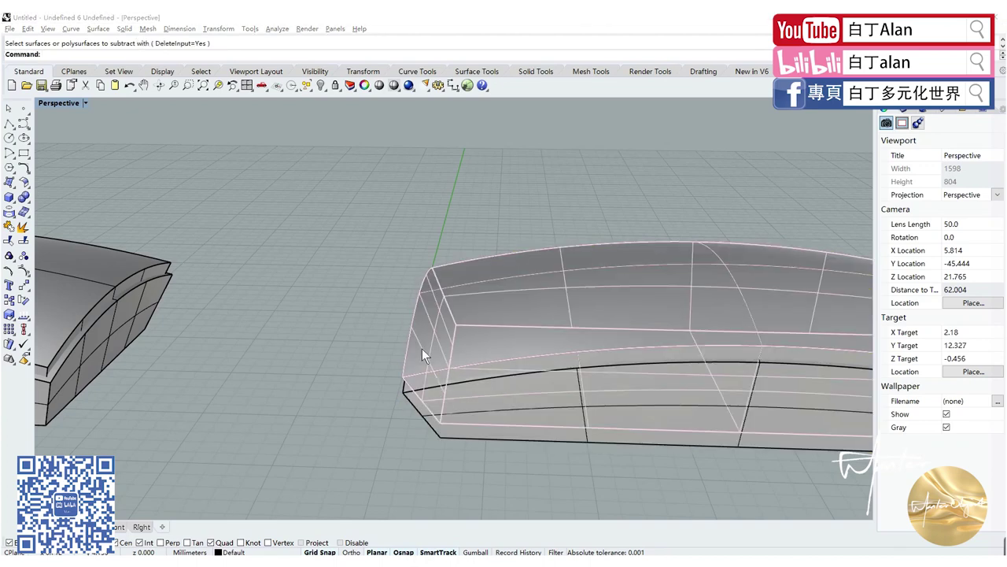
{"action": "left_click", "coordinate": [400, 387]}
- Boolean Difference: subtract the lowered hull copy from the outer solid
{"action": "left_click", "coordinate": [26, 198]}
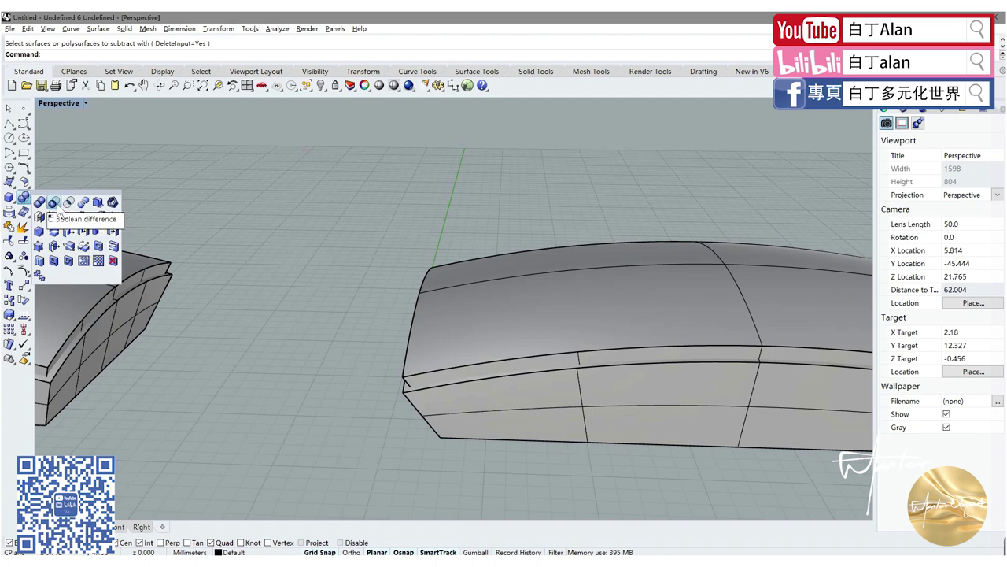
{"action": "left_click", "coordinate": [64, 204]}
{"action": "left_click", "coordinate": [404, 320]}
{"action": "left_click", "coordinate": [425, 335]}
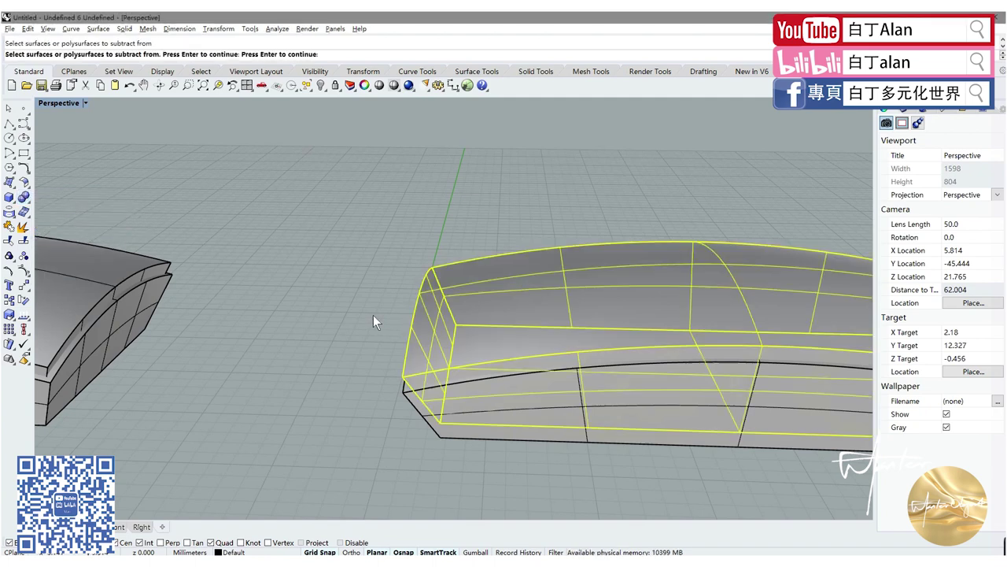
{"action": "key", "text": "Return"}
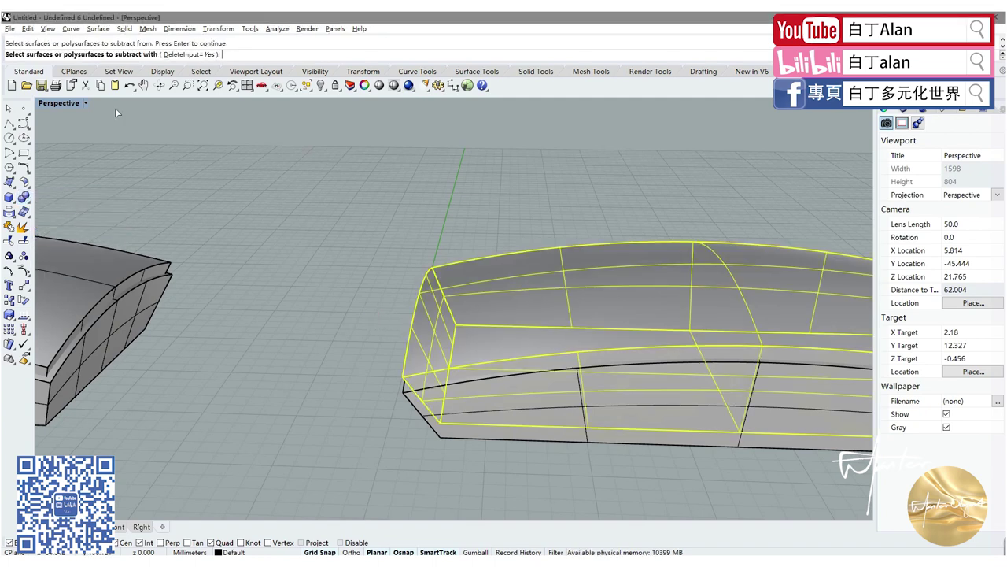
{"action": "left_click", "coordinate": [439, 431]}
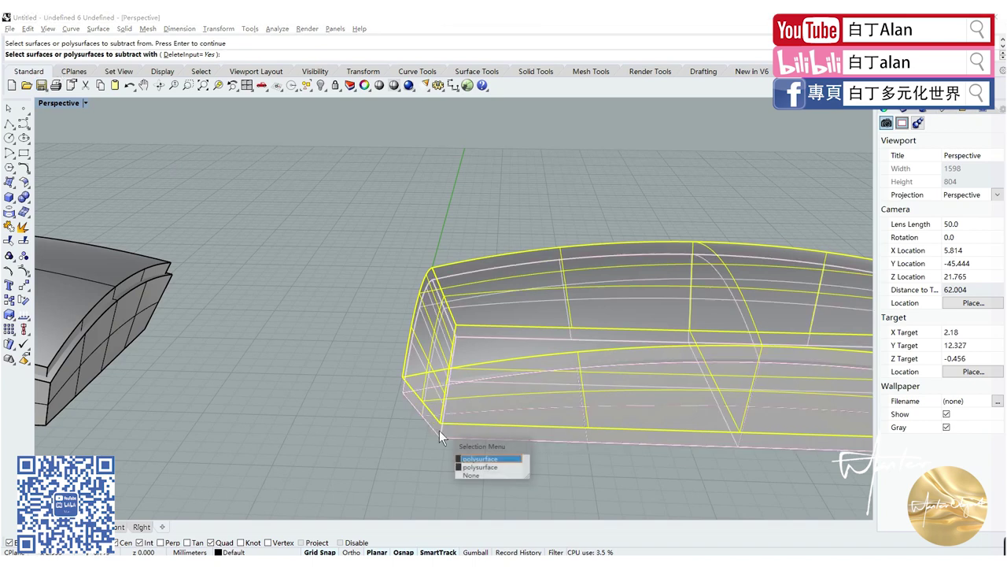
{"action": "left_click", "coordinate": [477, 464]}
{"action": "key", "text": "Return"}
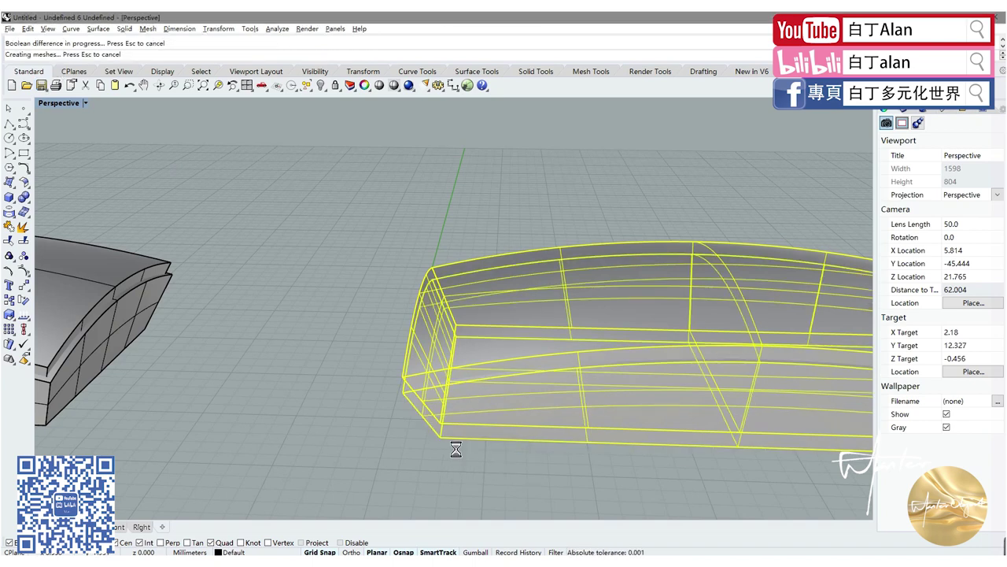
- Orbit and zoom the Perspective view to inspect the cut and the case's end faces
{"action": "right_click_drag", "start_coordinate": [415, 437], "coordinate": [496, 377]}
{"action": "scroll", "coordinate": [496, 377], "scroll_direction": "up", "scroll_amount": 2}
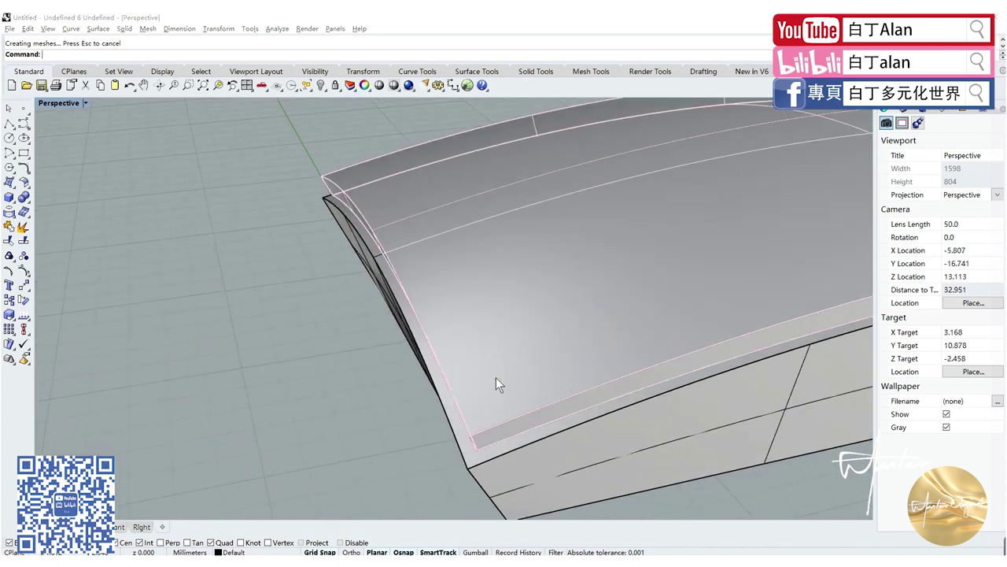
{"action": "mouse_move", "coordinate": [389, 421]}
{"action": "right_mouse_down"}
{"action": "mouse_move", "coordinate": [372, 384]}
{"action": "mouse_move", "coordinate": [415, 384]}
{"action": "mouse_move", "coordinate": [422, 371]}
{"action": "right_mouse_up"}
{"action": "left_click", "coordinate": [422, 371]}
{"action": "left_click", "coordinate": [344, 384]}
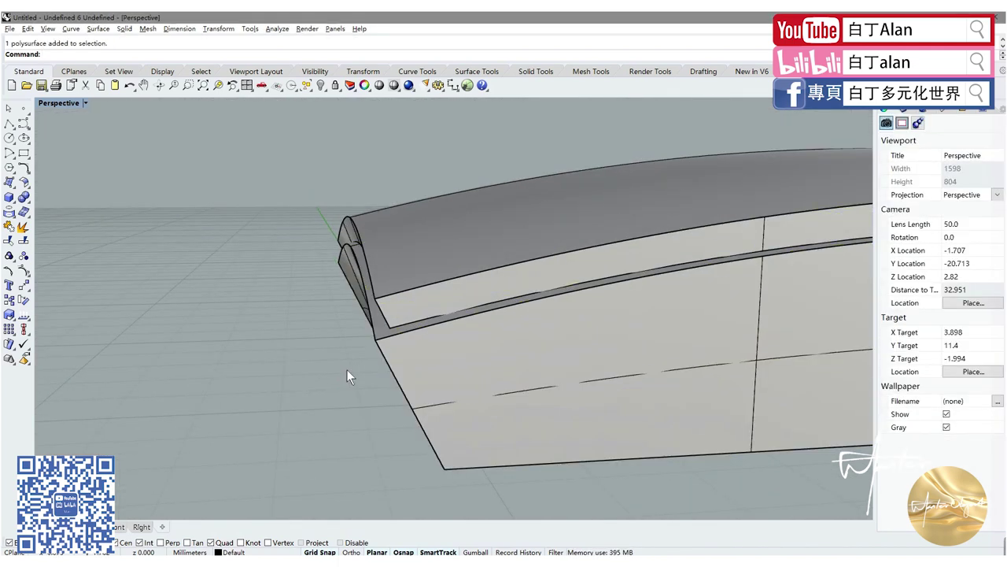
{"action": "right_click_drag", "start_coordinate": [346, 369], "coordinate": [376, 300]}
- Boolean-intersect the end solid, picked from the overlap list, at the case's front end
{"action": "left_click", "coordinate": [414, 251]}
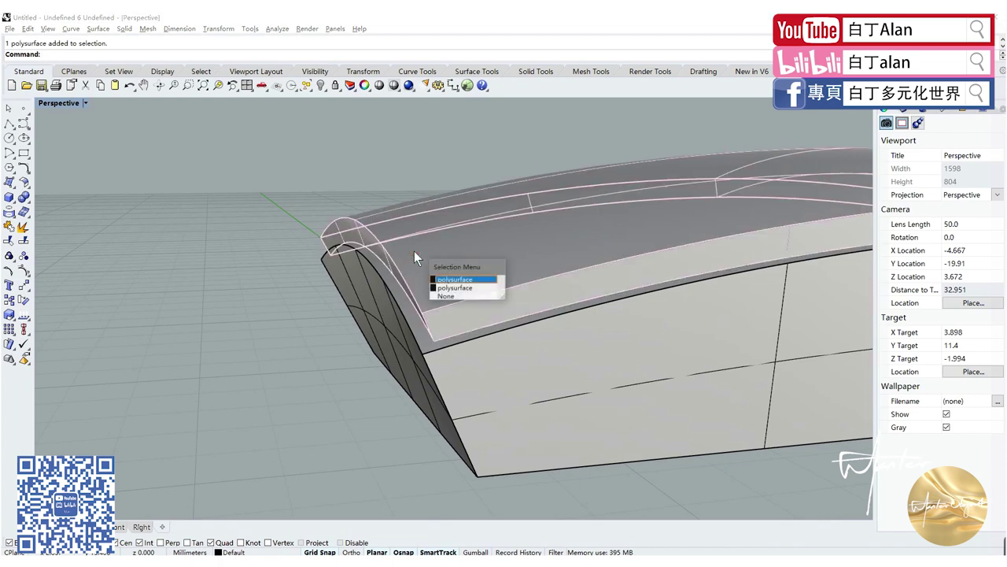
{"action": "left_click", "coordinate": [450, 289]}
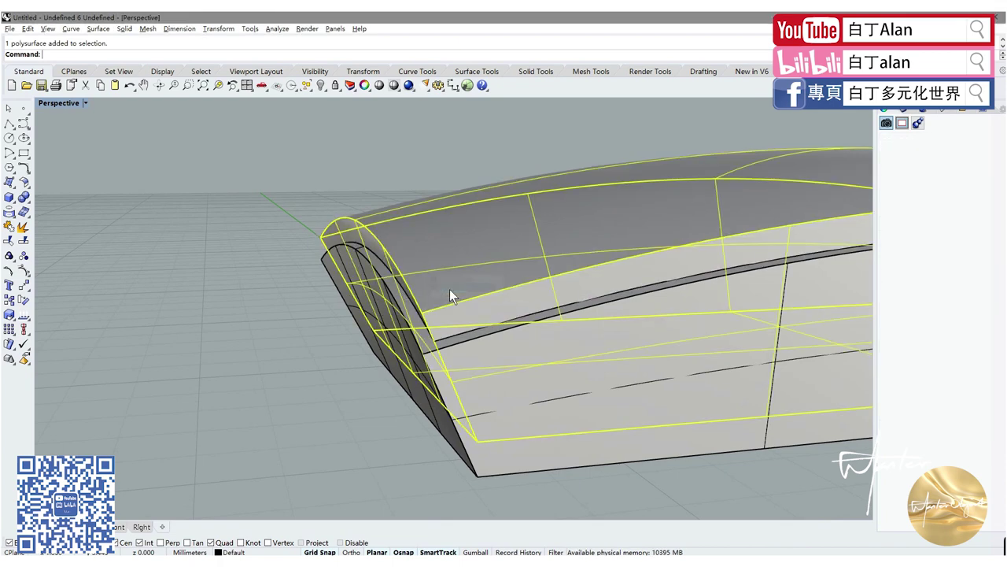
{"action": "left_click", "coordinate": [32, 206]}
{"action": "left_click", "coordinate": [68, 209]}
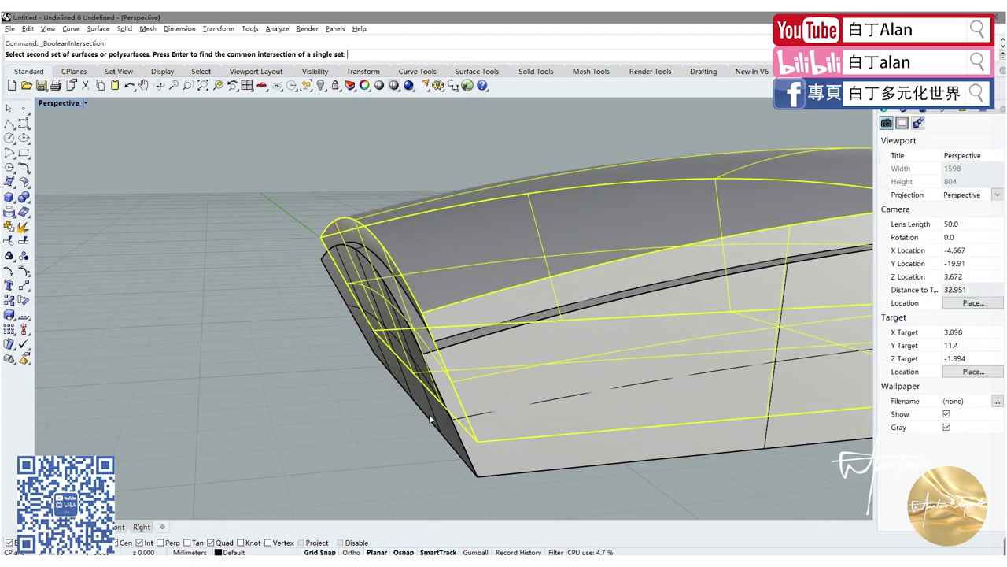
{"action": "right_click", "coordinate": [428, 414]}
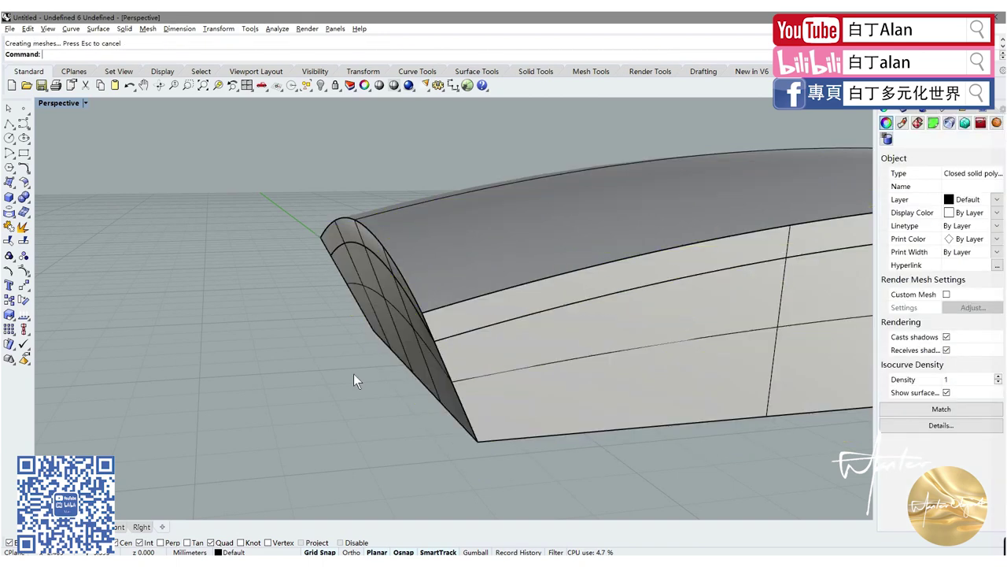
- Orbit and zoom around the model to inspect the intersected front end from above
{"action": "mouse_move", "coordinate": [297, 363]}
{"action": "right_mouse_down"}
{"action": "mouse_move", "coordinate": [326, 390]}
{"action": "mouse_move", "coordinate": [281, 433]}
{"action": "mouse_move", "coordinate": [285, 443]}
{"action": "mouse_move", "coordinate": [383, 392]}
{"action": "right_mouse_up"}
{"action": "left_click", "coordinate": [476, 330]}
{"action": "left_click", "coordinate": [355, 423]}
{"action": "scroll", "coordinate": [276, 384], "scroll_direction": "down", "scroll_amount": 3}
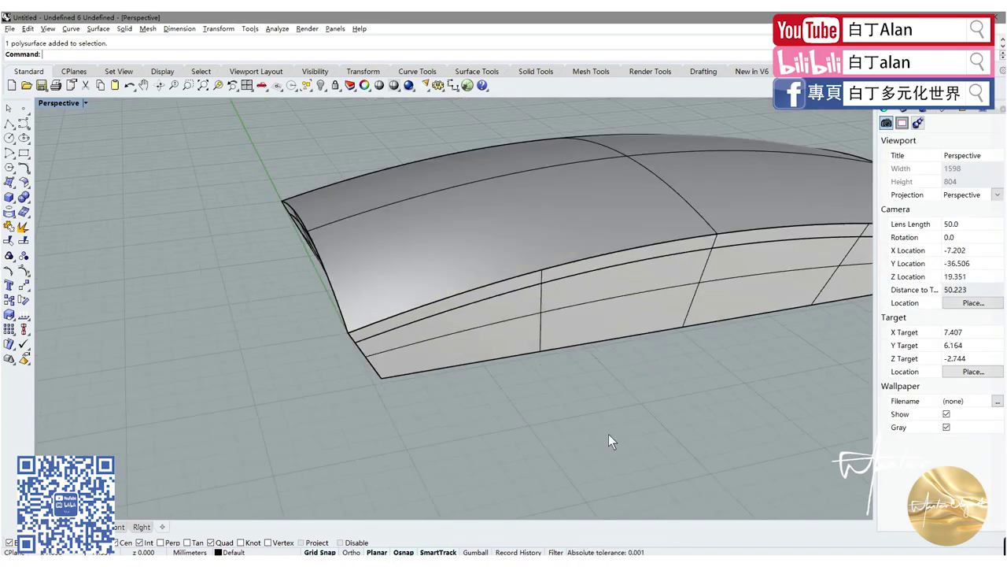
{"action": "scroll", "coordinate": [527, 367], "scroll_direction": "down", "scroll_amount": 2}
{"action": "scroll", "coordinate": [522, 366], "scroll_direction": "down", "scroll_amount": 3}
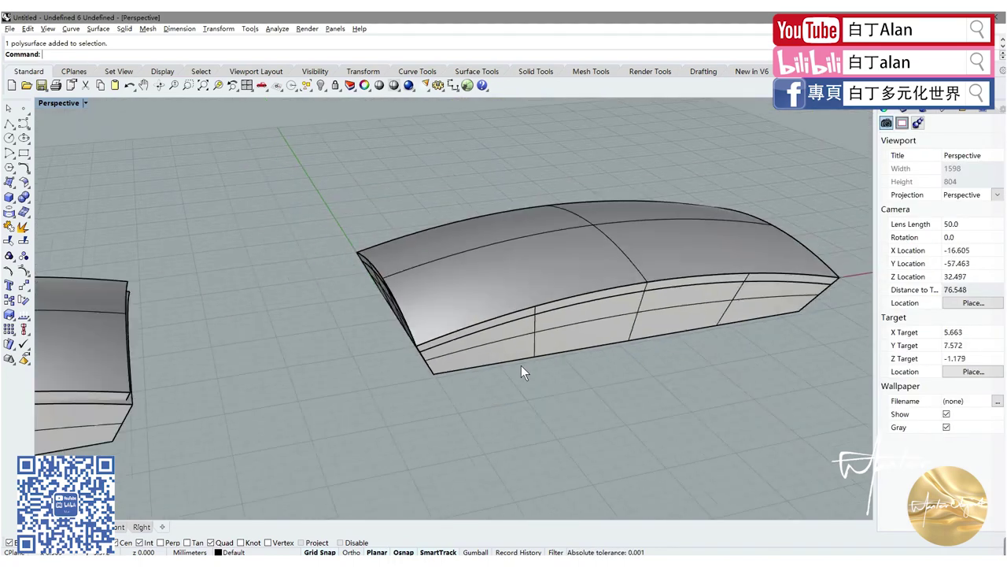
{"action": "mouse_move", "coordinate": [521, 365]}
{"action": "right_mouse_down"}
{"action": "mouse_move", "coordinate": [533, 378]}
{"action": "mouse_move", "coordinate": [421, 322]}
{"action": "right_mouse_up"}
{"action": "scroll", "coordinate": [421, 321], "scroll_direction": "up", "scroll_amount": 5}
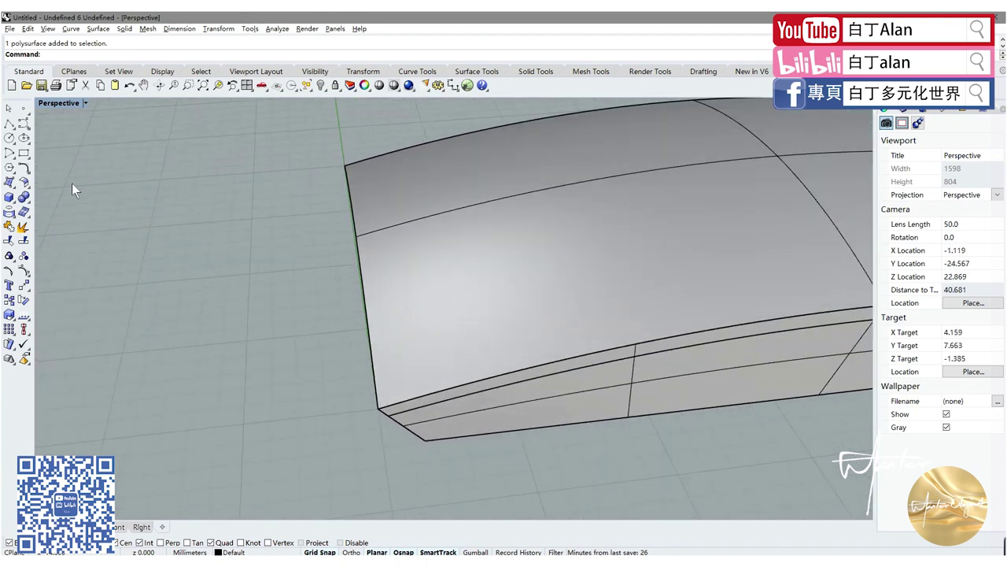
- Fillet the lower front edge of the case at radius 3.000
{"action": "left_click", "coordinate": [25, 199]}
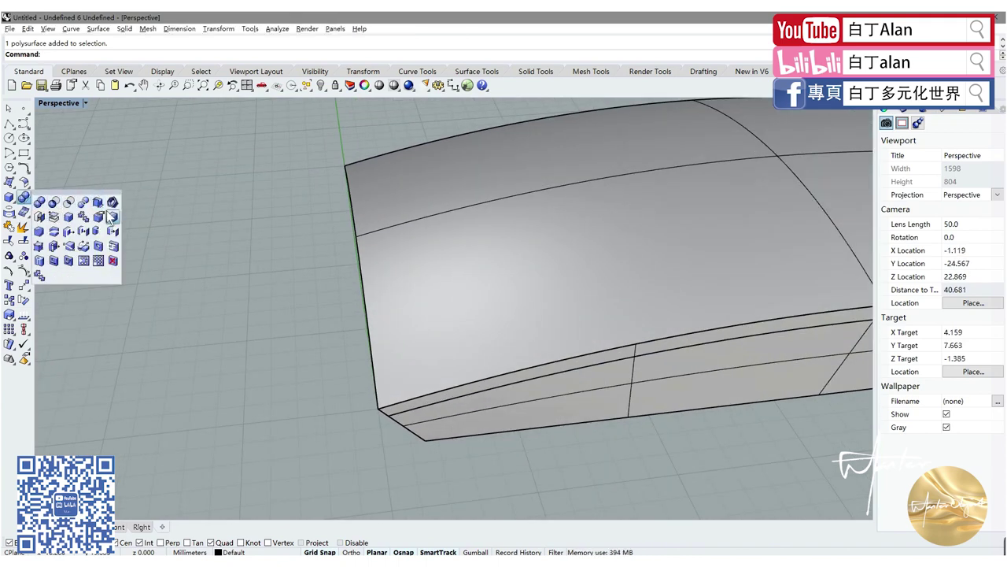
{"action": "left_click", "coordinate": [112, 217]}
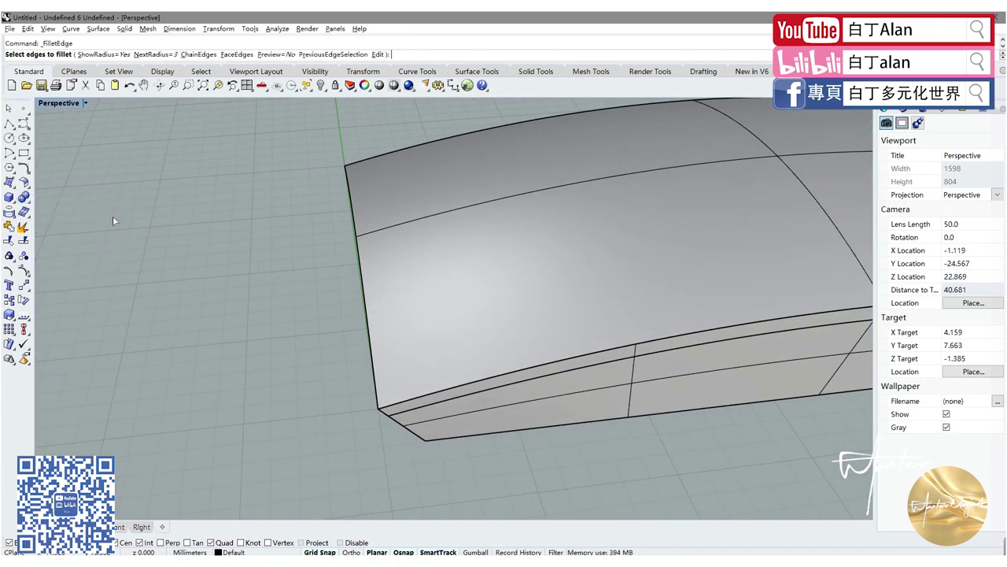
{"action": "left_click", "coordinate": [382, 409]}
{"action": "key", "text": "Return"}
{"action": "key", "text": "Return"}
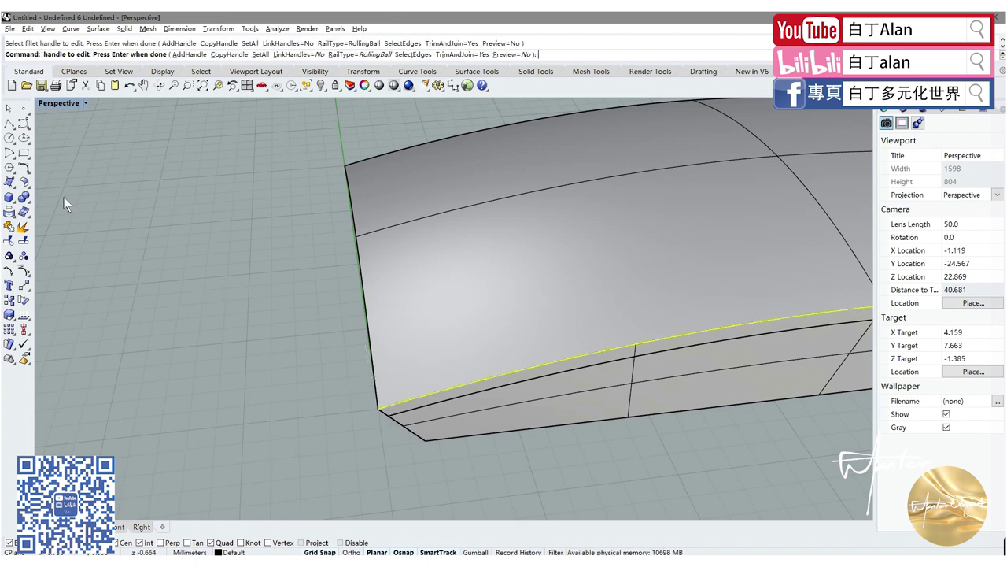
- Fillet the short corner edge and the left corner edge at 3.000
{"action": "left_click", "coordinate": [29, 203]}
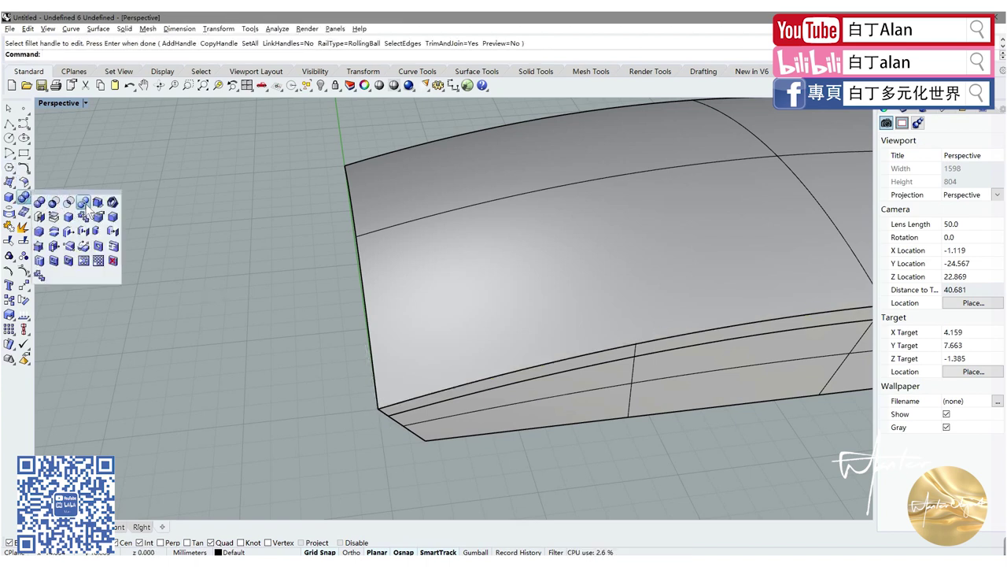
{"action": "left_click", "coordinate": [110, 226]}
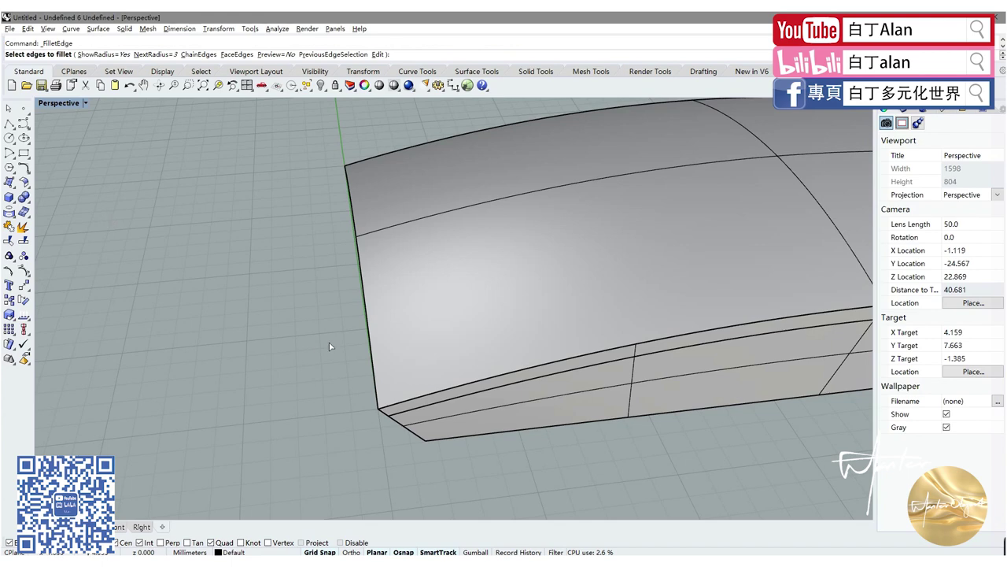
{"action": "left_click", "coordinate": [381, 413]}
{"action": "right_click_drag", "start_coordinate": [369, 405], "coordinate": [427, 391]}
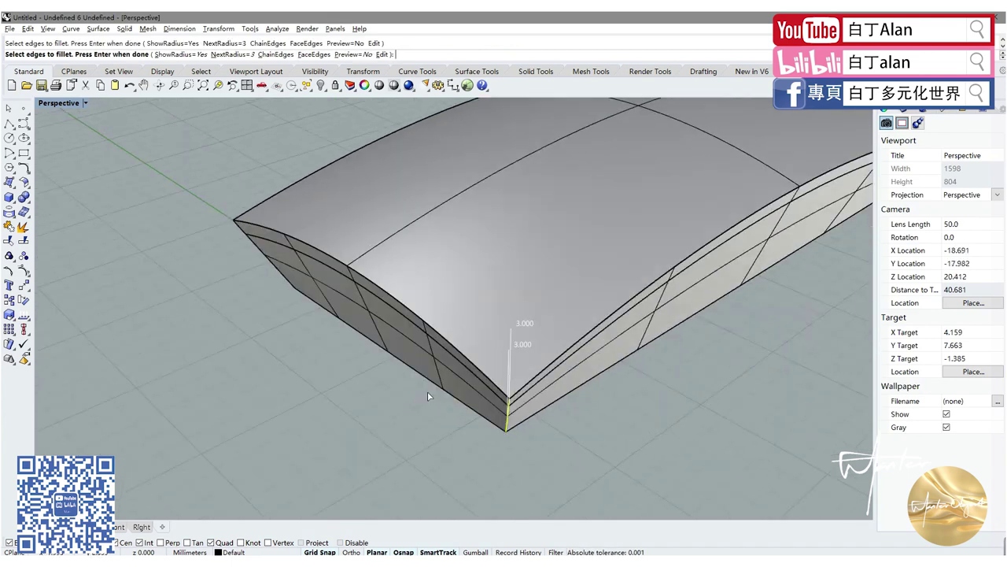
{"action": "left_click", "coordinate": [240, 228]}
{"action": "key", "text": "Return"}
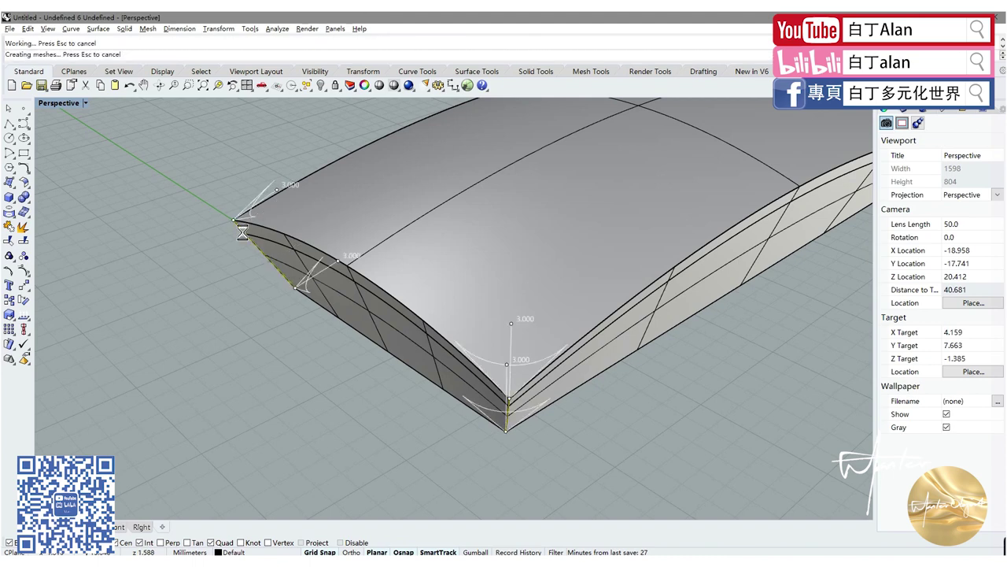
- Orbit and zoom around the case body to check the filleted corners from the side
{"action": "scroll", "coordinate": [291, 258], "scroll_direction": "down", "scroll_amount": 3}
{"action": "scroll", "coordinate": [456, 358], "scroll_direction": "down", "scroll_amount": 3}
{"action": "mouse_move", "coordinate": [429, 353]}
{"action": "right_mouse_down"}
{"action": "mouse_move", "coordinate": [589, 392]}
{"action": "mouse_move", "coordinate": [368, 377]}
{"action": "right_mouse_up"}
{"action": "scroll", "coordinate": [245, 446], "scroll_direction": "up", "scroll_amount": 3}
{"action": "scroll", "coordinate": [162, 377], "scroll_direction": "up", "scroll_amount": 3}
{"action": "scroll", "coordinate": [151, 332], "scroll_direction": "down", "scroll_amount": 3}
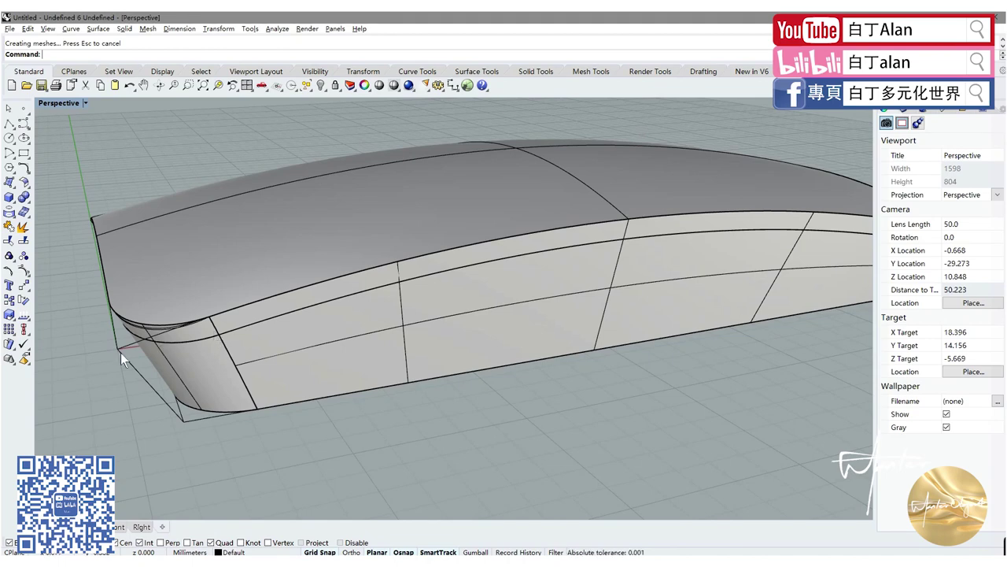
{"action": "left_click", "coordinate": [193, 359]}
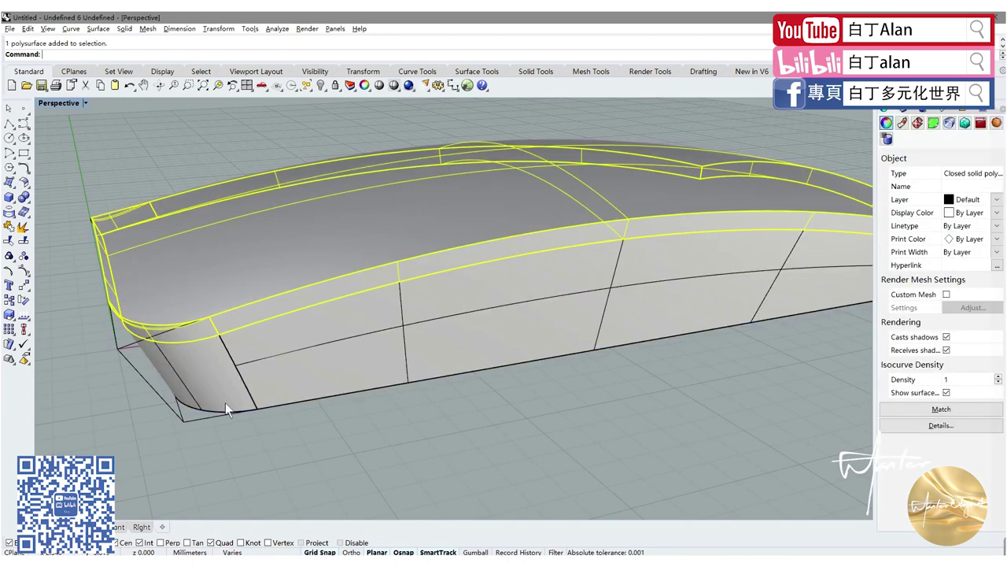
{"action": "key", "text": "Escape"}
{"action": "scroll", "coordinate": [236, 370], "scroll_direction": "down", "scroll_amount": 3}
{"action": "scroll", "coordinate": [750, 305], "scroll_direction": "up", "scroll_amount": 4}
- Repeat FilletEdge to round the diagonal end edge and vertical corner edge at 3.000
{"action": "right_click", "coordinate": [612, 309]}
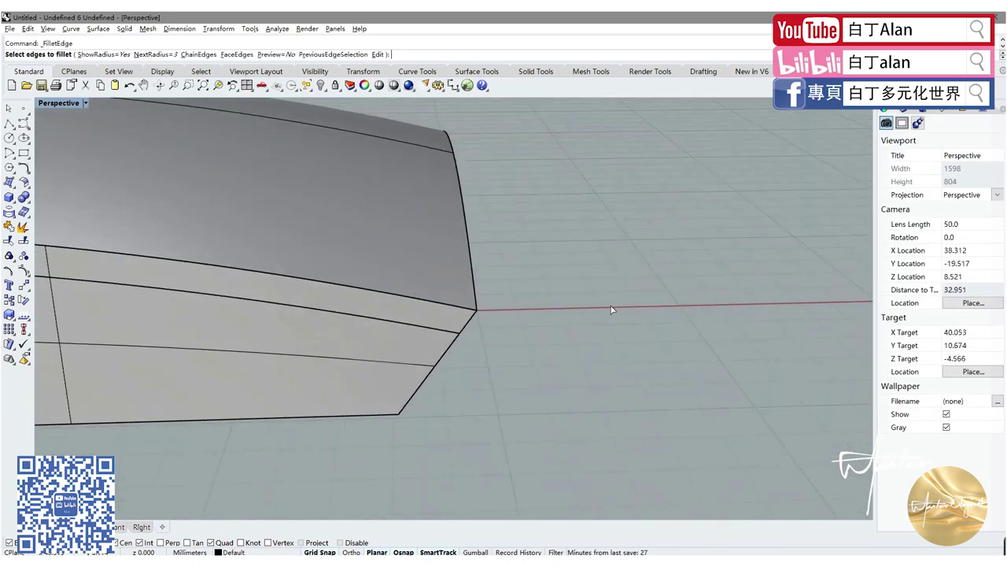
{"action": "left_click", "coordinate": [442, 353]}
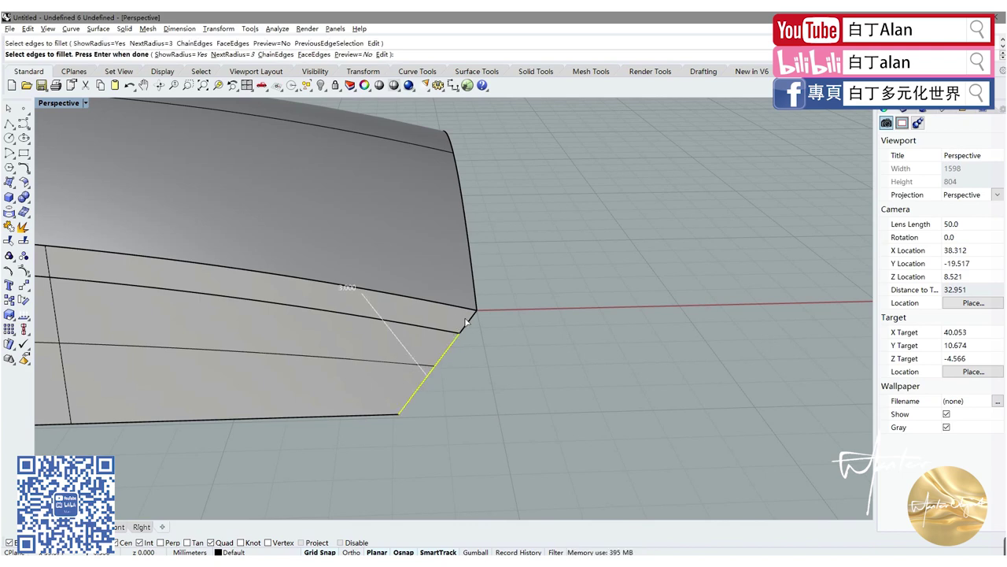
{"action": "left_click", "coordinate": [466, 321]}
{"action": "scroll", "coordinate": [466, 322], "scroll_direction": "down", "scroll_amount": 2}
{"action": "right_click_drag", "start_coordinate": [425, 337], "coordinate": [588, 244]}
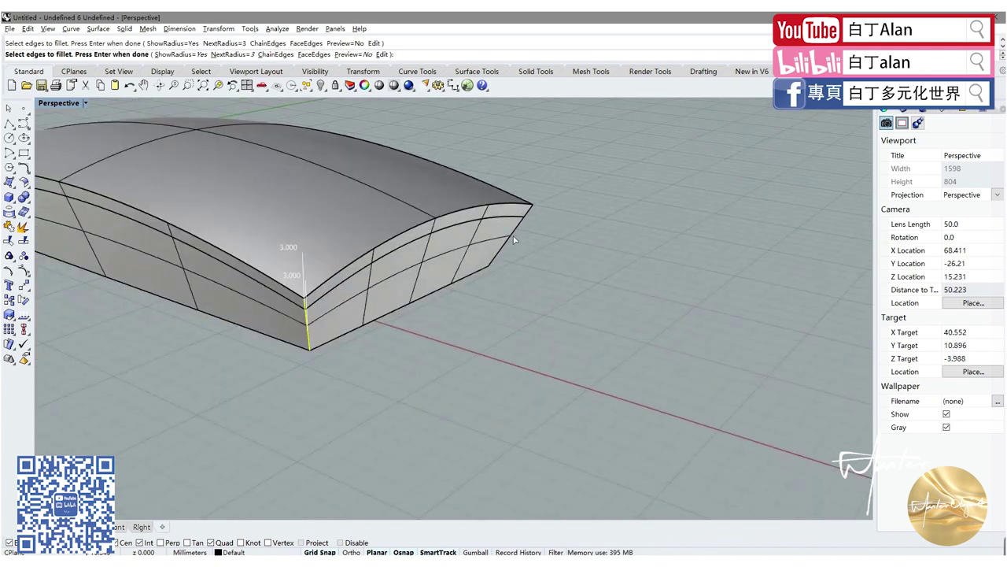
{"action": "key", "text": "Return"}
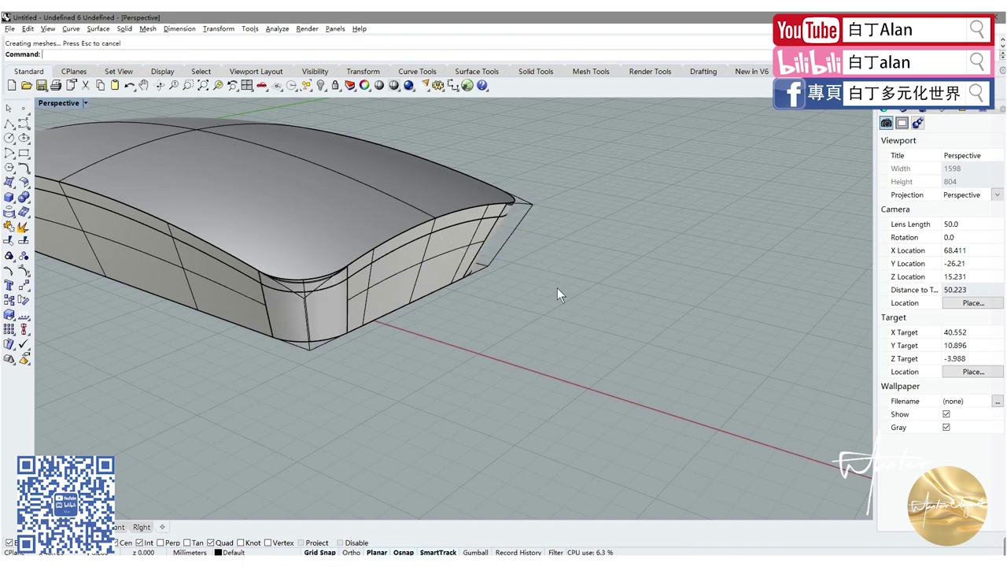
{"action": "mouse_move", "coordinate": [557, 288]}
{"action": "right_mouse_down"}
{"action": "mouse_move", "coordinate": [573, 322]}
{"action": "mouse_move", "coordinate": [424, 331]}
{"action": "mouse_move", "coordinate": [246, 400]}
{"action": "mouse_move", "coordinate": [375, 294]}
{"action": "mouse_move", "coordinate": [379, 267]}
{"action": "mouse_move", "coordinate": [309, 327]}
{"action": "mouse_move", "coordinate": [174, 352]}
{"action": "right_mouse_up"}
- Zoom into the thumbnail.jpg Raspberry Pi Zero photo and pan to its side openings
{"action": "left_click", "coordinate": [176, 362]}
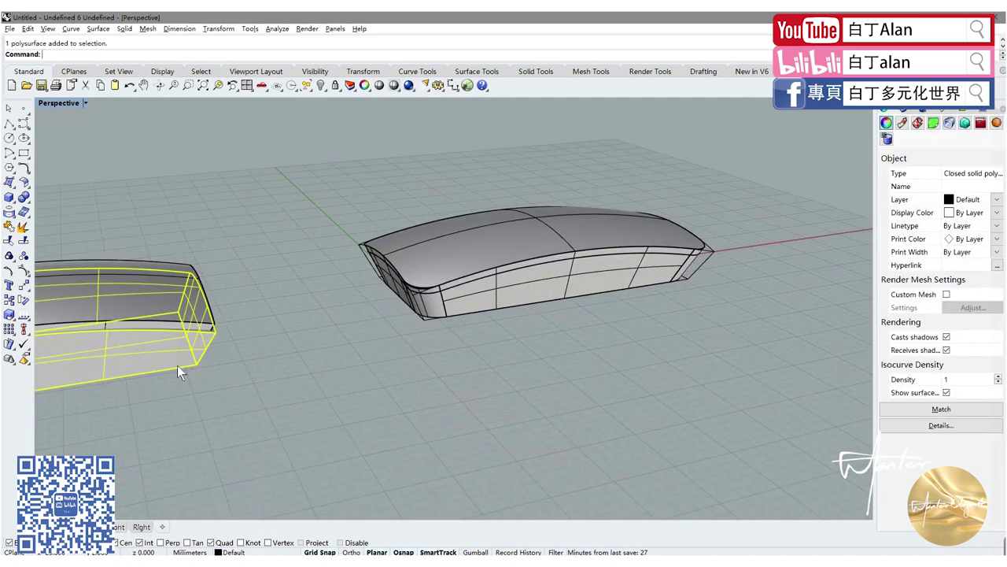
{"action": "left_click", "coordinate": [230, 347]}
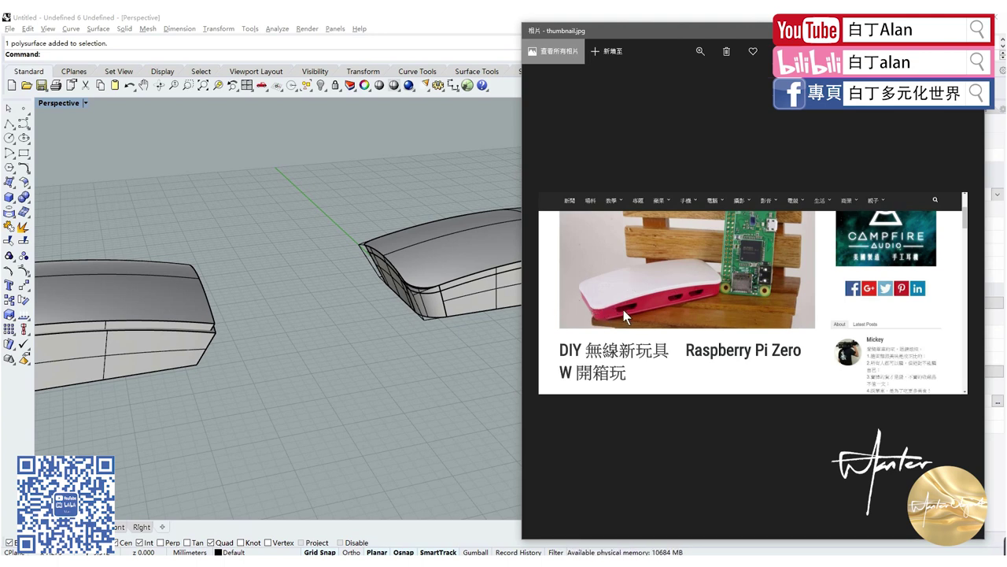
{"action": "left_click", "coordinate": [700, 51]}
{"action": "left_click", "coordinate": [686, 74]}
{"action": "scroll", "coordinate": [850, 210], "scroll_direction": "up", "scroll_amount": 2}
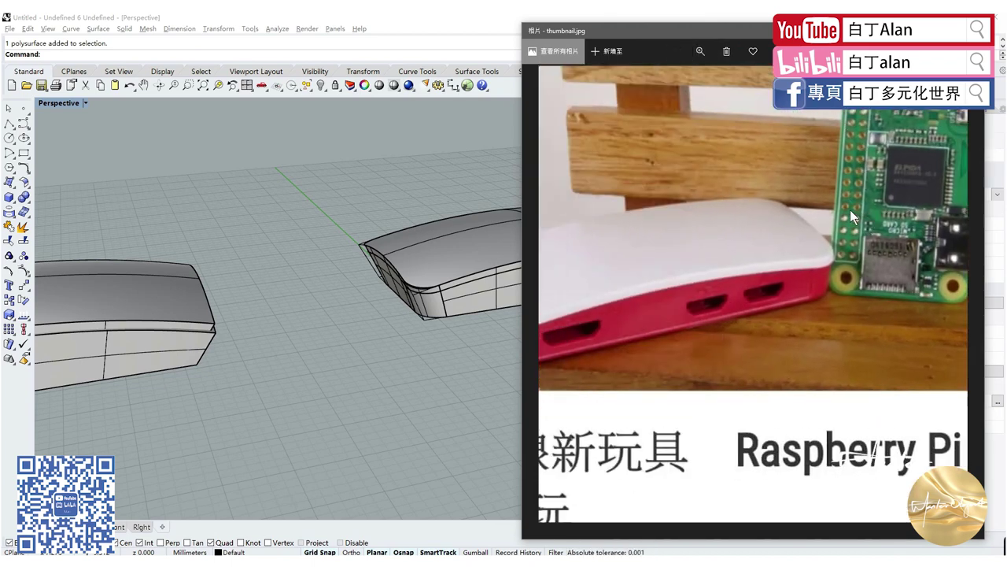
{"action": "scroll", "coordinate": [731, 263], "scroll_direction": "left", "scroll_amount": 5}
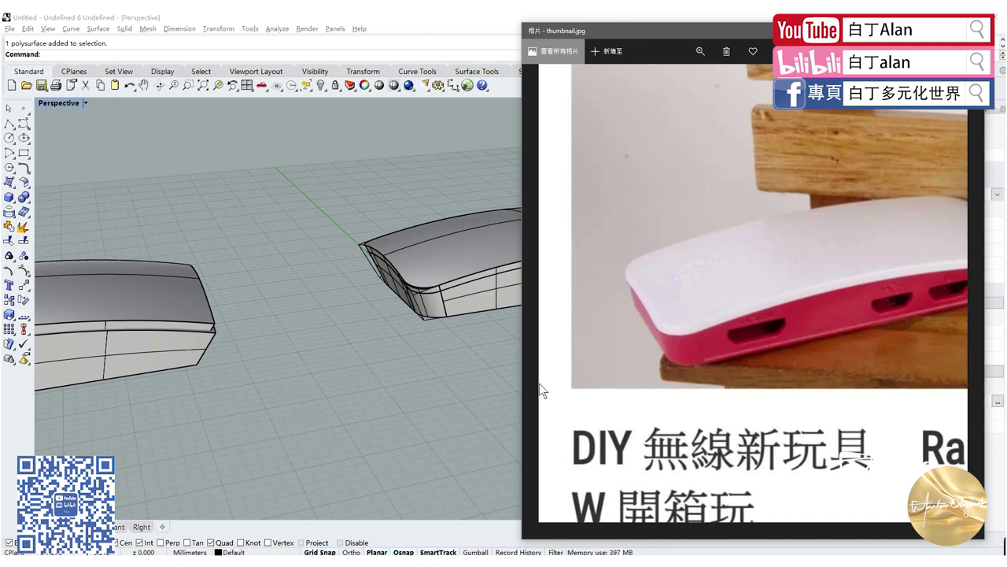
{"action": "left_click", "coordinate": [451, 381]}
- Select the case model and orbit the Perspective view down, then back to a low side angle
{"action": "right_click_drag", "start_coordinate": [451, 381], "coordinate": [518, 276]}
{"action": "left_click", "coordinate": [502, 287]}
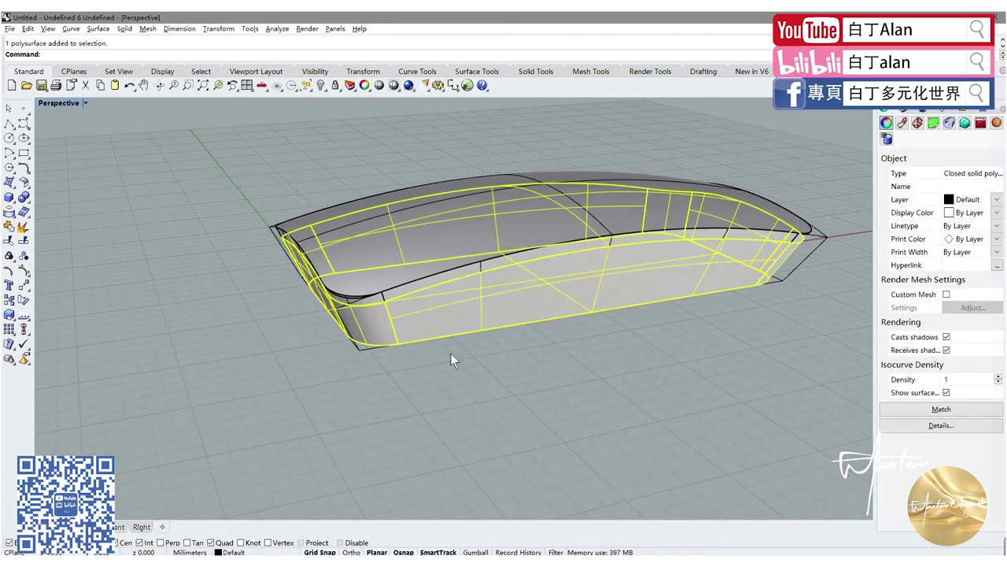
{"action": "mouse_move", "coordinate": [451, 353]}
{"action": "right_mouse_down"}
{"action": "mouse_move", "coordinate": [360, 411]}
{"action": "mouse_move", "coordinate": [353, 391]}
{"action": "mouse_move", "coordinate": [377, 425]}
{"action": "right_mouse_up"}
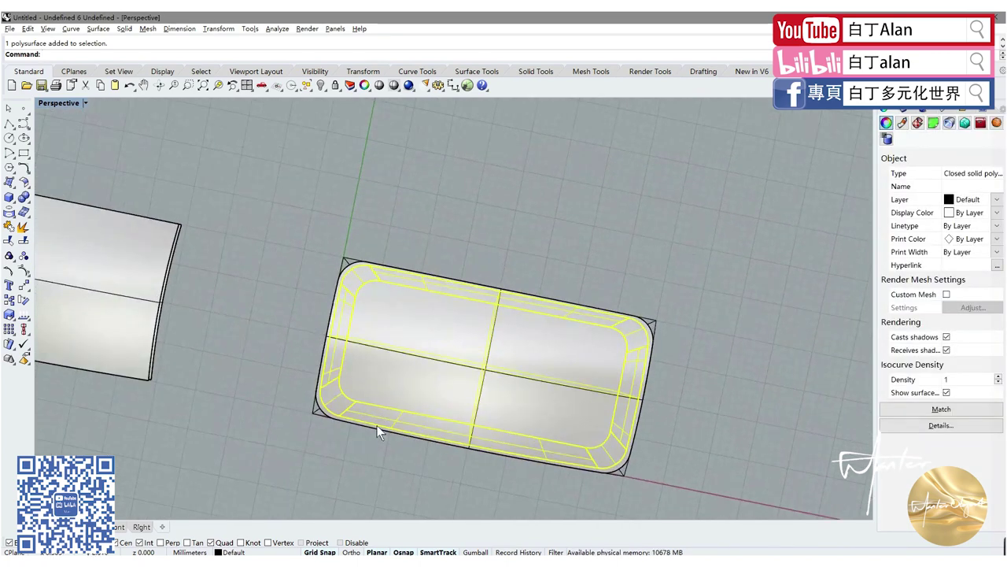
{"action": "mouse_move", "coordinate": [598, 387]}
{"action": "right_mouse_down"}
{"action": "mouse_move", "coordinate": [585, 326]}
{"action": "mouse_move", "coordinate": [538, 331]}
{"action": "right_mouse_up"}
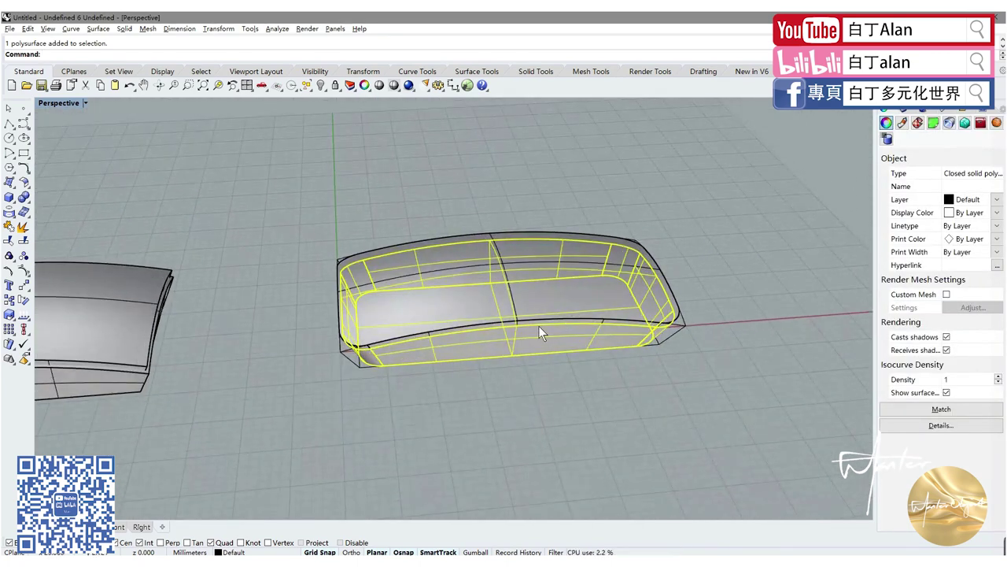
- Restore the four-viewport layout and hide the top shell
{"action": "double_click", "coordinate": [54, 103]}
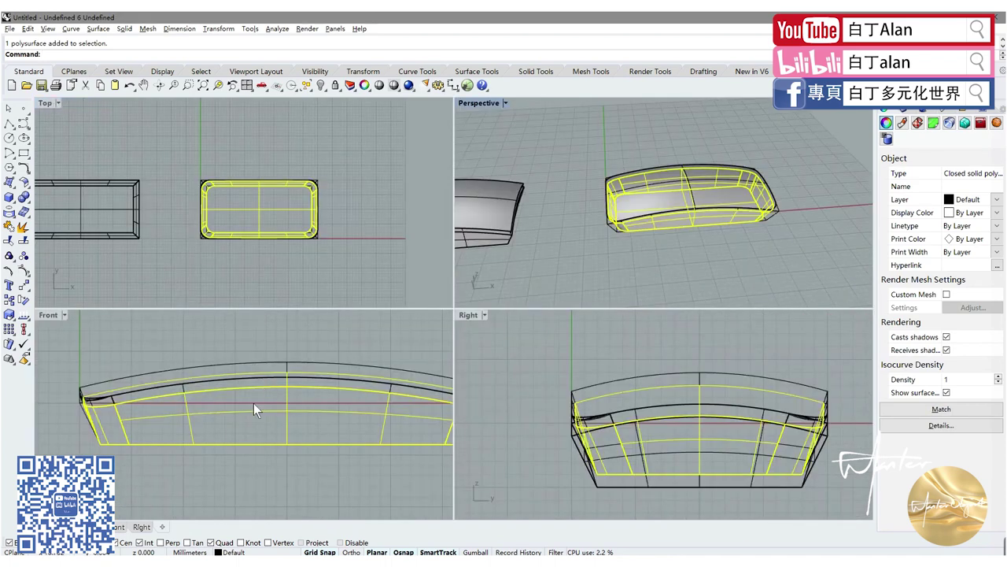
{"action": "left_click", "coordinate": [574, 165]}
{"action": "left_click", "coordinate": [636, 180]}
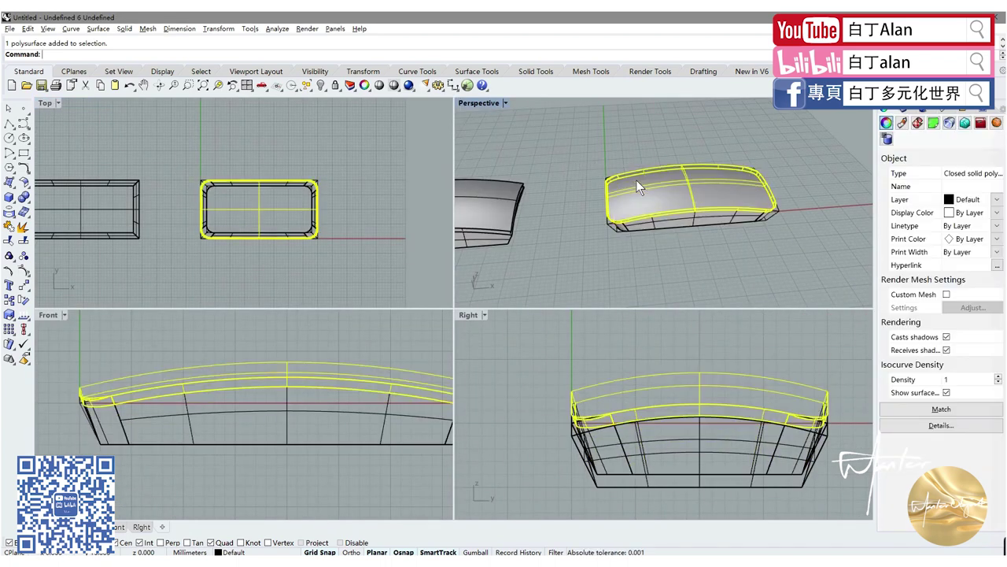
{"action": "left_click", "coordinate": [350, 87]}
- Select the lower body of the case and orbit to a lower viewing angle
{"action": "scroll", "coordinate": [606, 213], "scroll_direction": "down", "scroll_amount": 3}
{"action": "scroll", "coordinate": [614, 183], "scroll_direction": "up", "scroll_amount": 1}
{"action": "scroll", "coordinate": [614, 183], "scroll_direction": "up", "scroll_amount": 5}
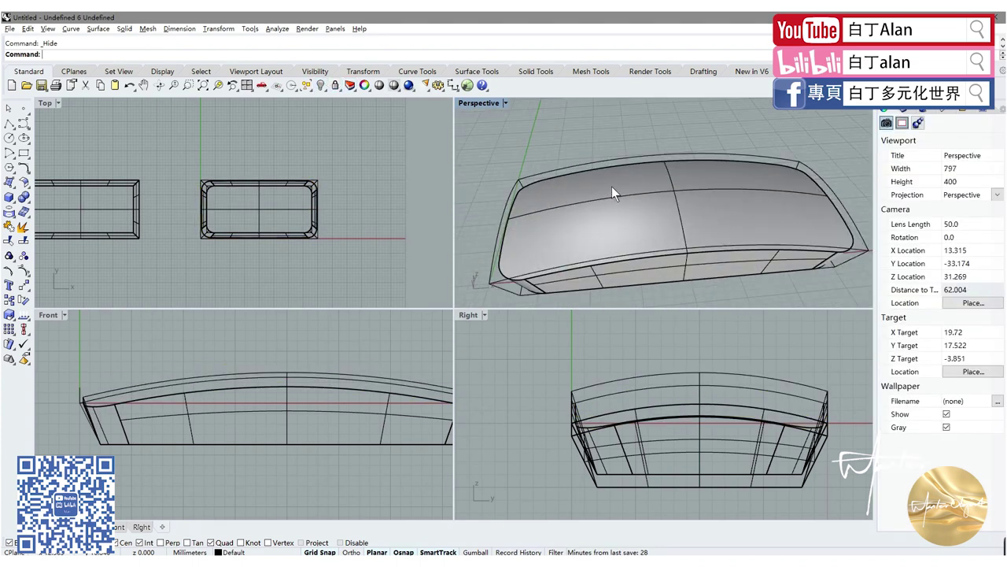
{"action": "left_click", "coordinate": [607, 212]}
{"action": "right_click_drag", "start_coordinate": [607, 212], "coordinate": [560, 206]}
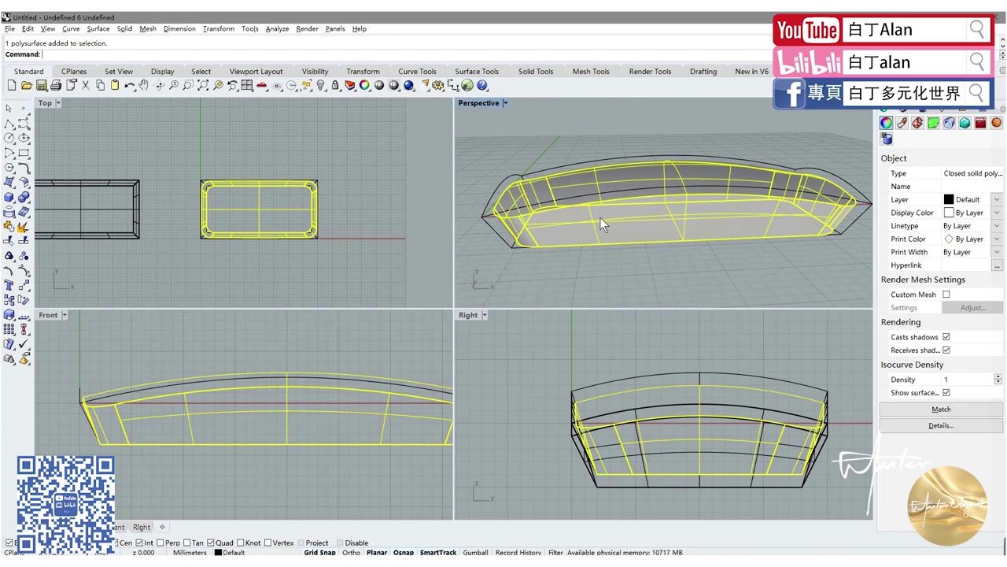
{"action": "left_click", "coordinate": [570, 246]}
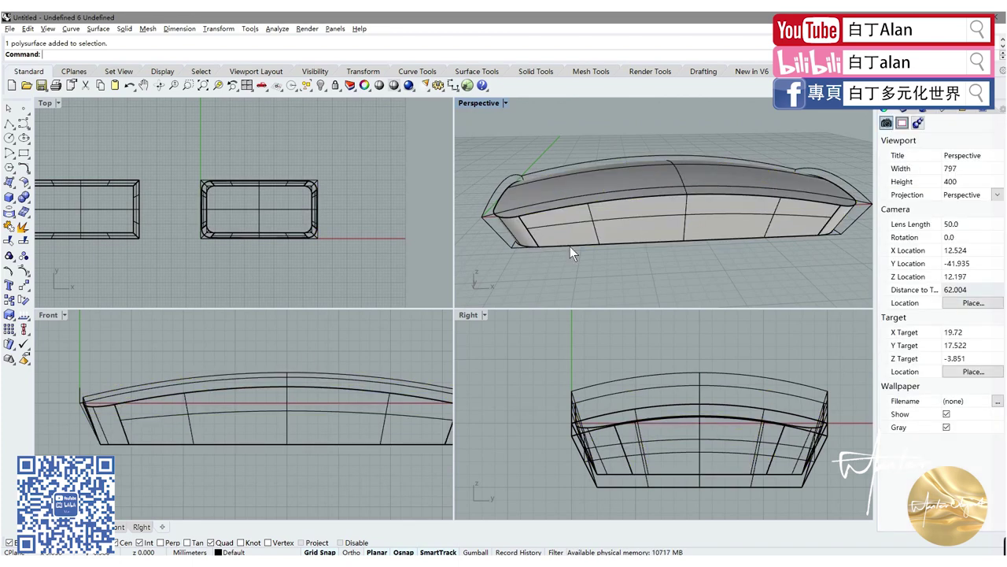
{"action": "left_click", "coordinate": [581, 212]}
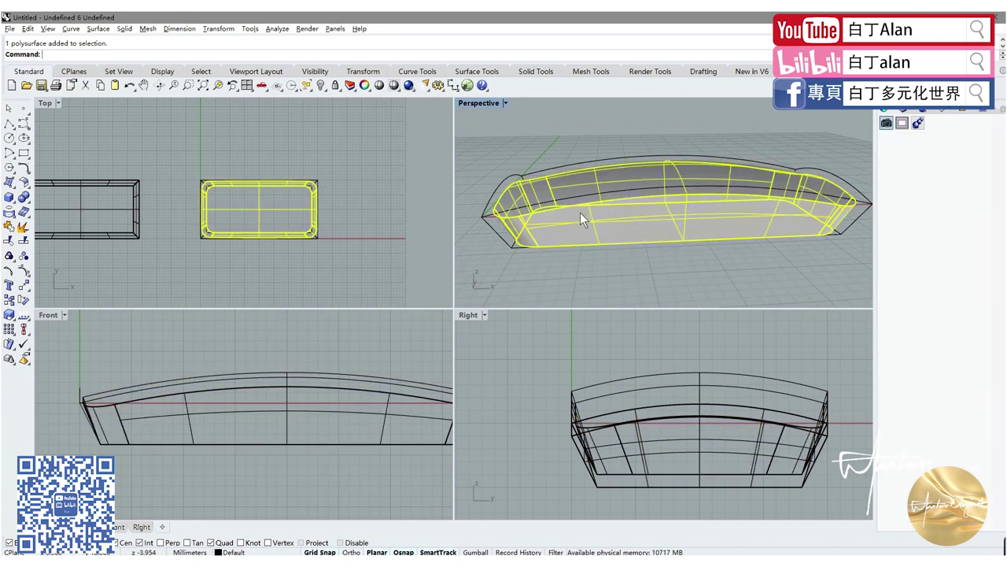
- Duplicate the border of the body's front side face as a closed curve with DupFaceBorder
{"action": "left_click", "coordinate": [133, 276]}
{"action": "left_click", "coordinate": [11, 182]}
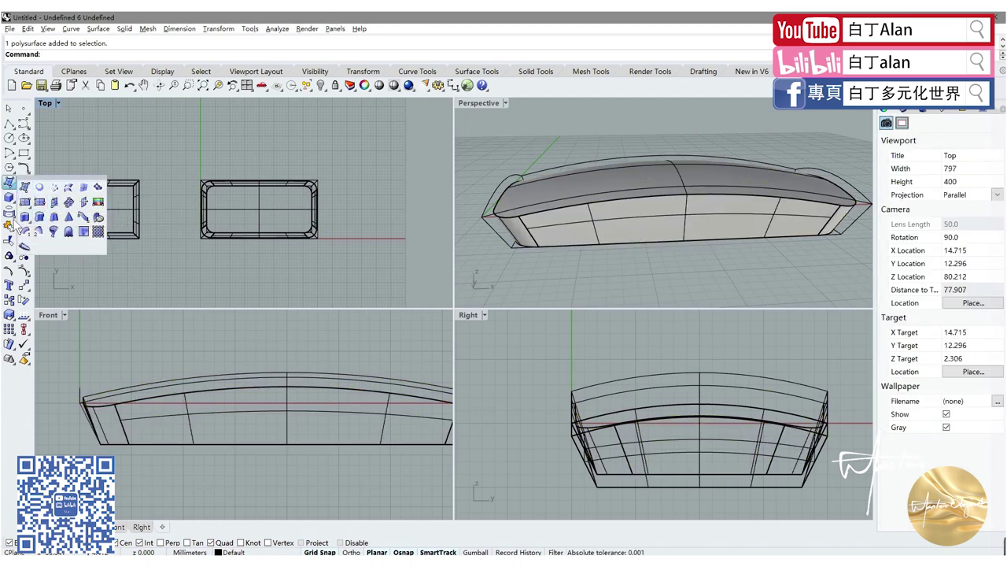
{"action": "left_click", "coordinate": [8, 212]}
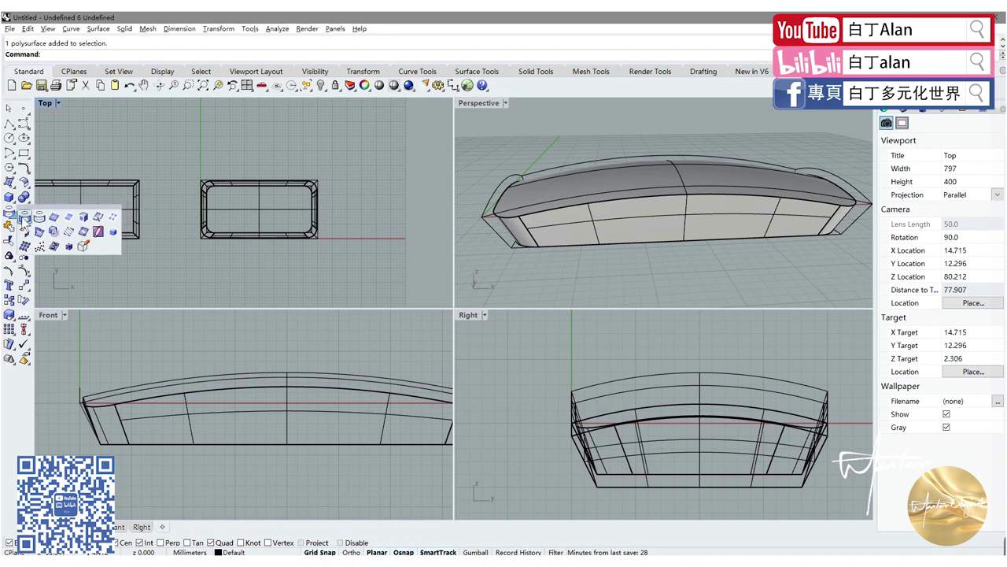
{"action": "left_click", "coordinate": [83, 217]}
{"action": "left_click", "coordinate": [562, 227]}
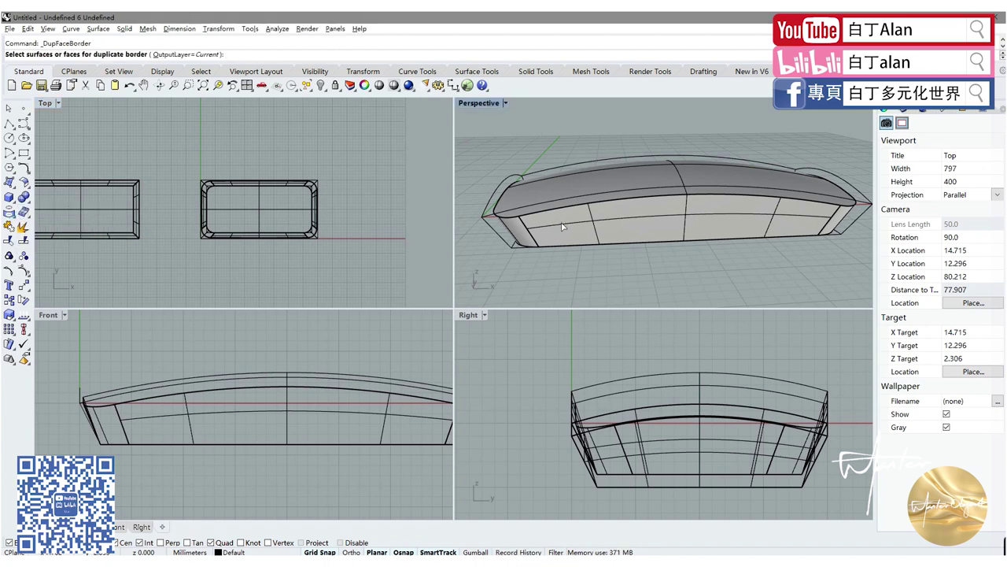
{"action": "key", "text": "Return"}
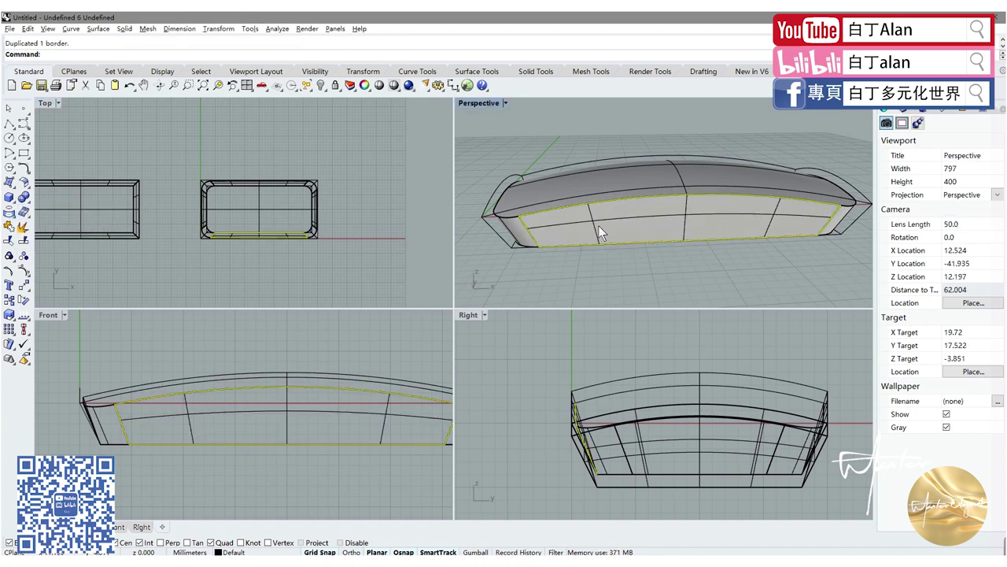
- Select the new border curve from among the overlapping objects
{"action": "key", "text": "Escape"}
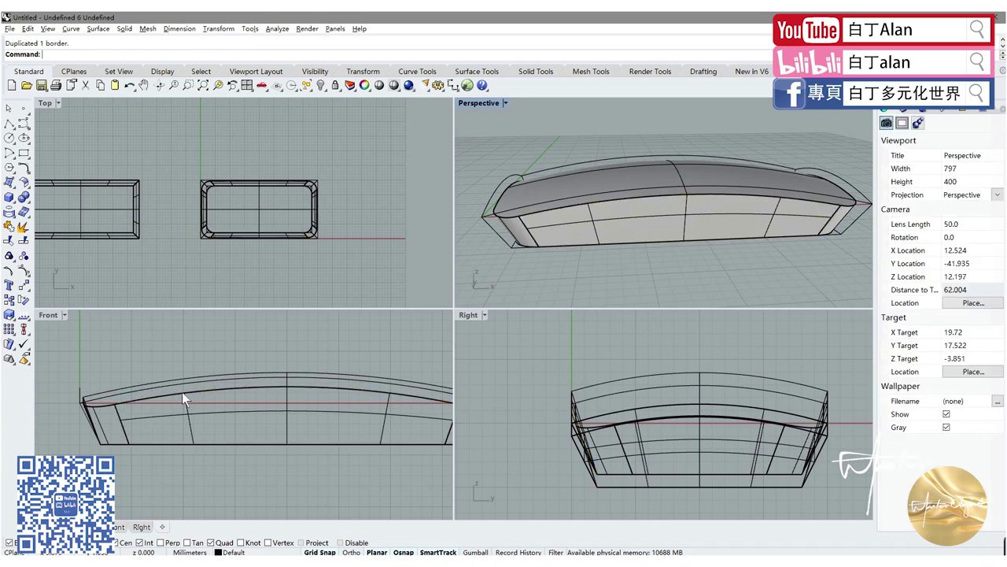
{"action": "left_click", "coordinate": [182, 391]}
{"action": "left_click", "coordinate": [204, 400]}
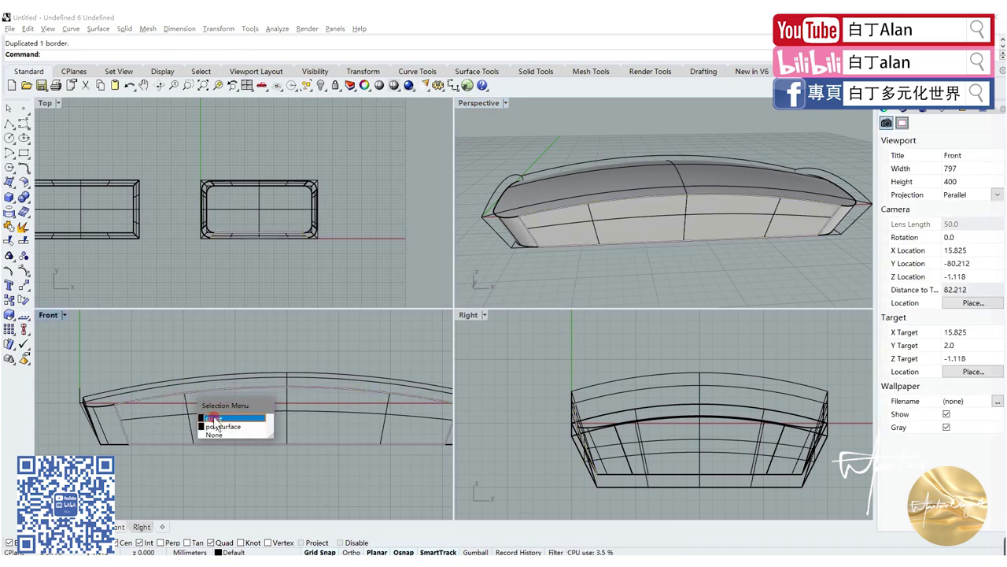
{"action": "left_click", "coordinate": [206, 417]}
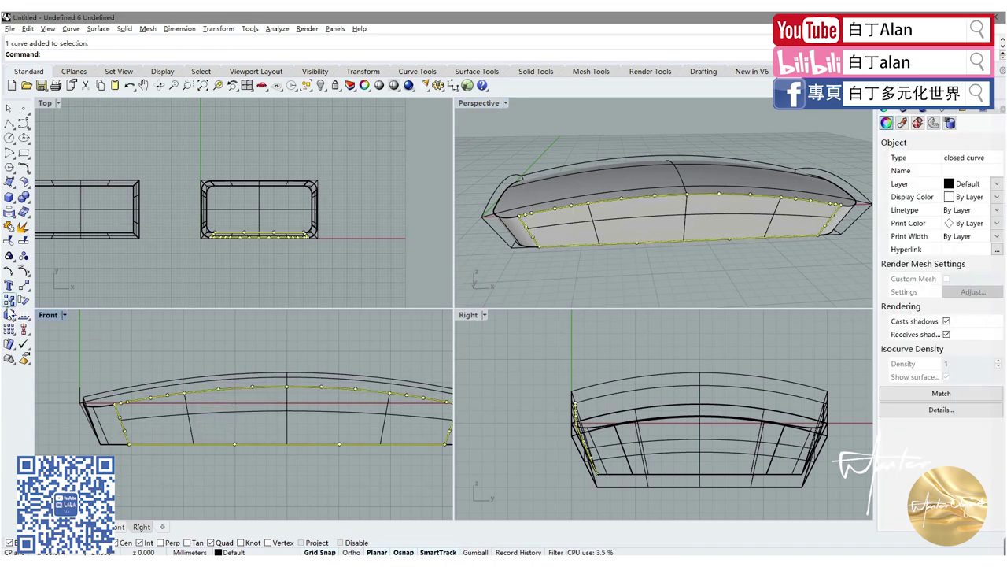
- Scale the outline curve down about its bottom midpoint using two reference points
{"action": "left_click", "coordinate": [9, 314]}
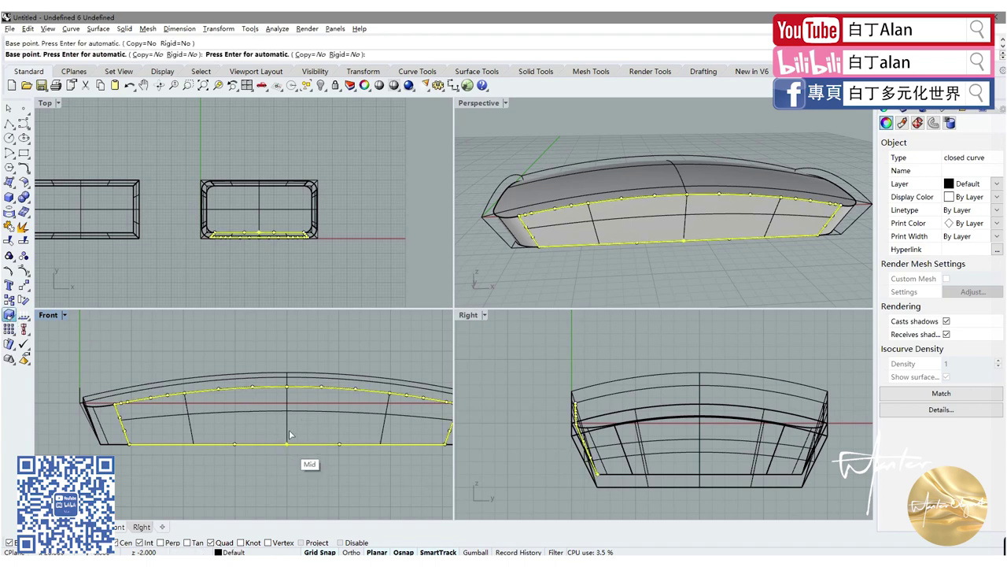
{"action": "left_click", "coordinate": [290, 434]}
{"action": "left_click", "coordinate": [285, 337]}
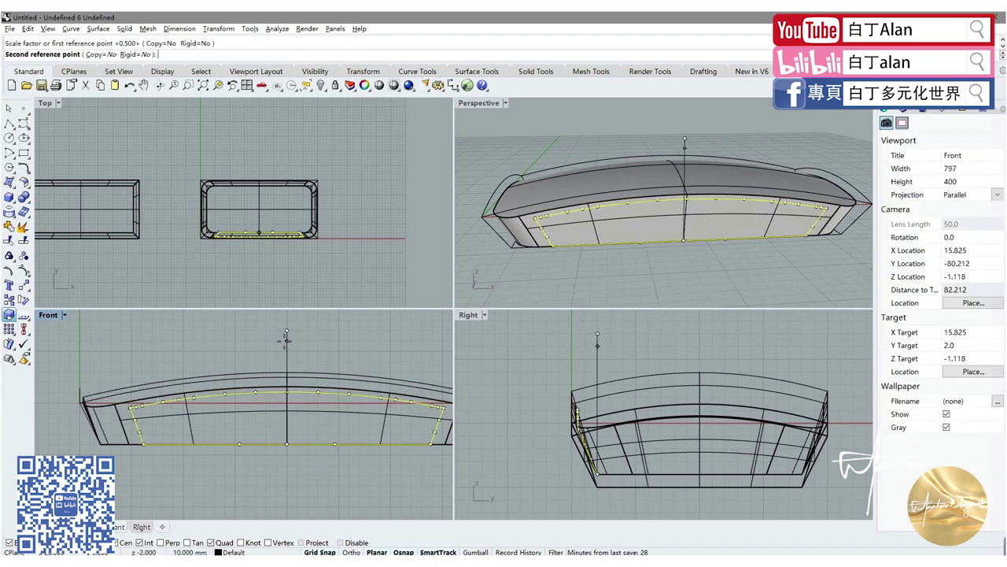
{"action": "left_click", "coordinate": [284, 341]}
{"action": "key", "text": "Escape"}
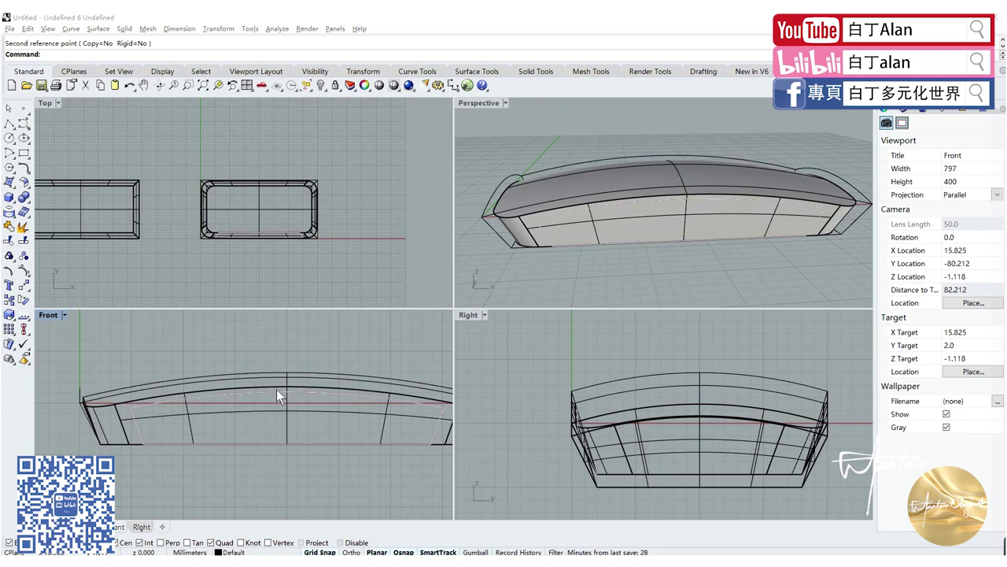
- Select the inner curve and move it 2.000 straight up
{"action": "left_click", "coordinate": [277, 390]}
{"action": "left_click", "coordinate": [311, 423]}
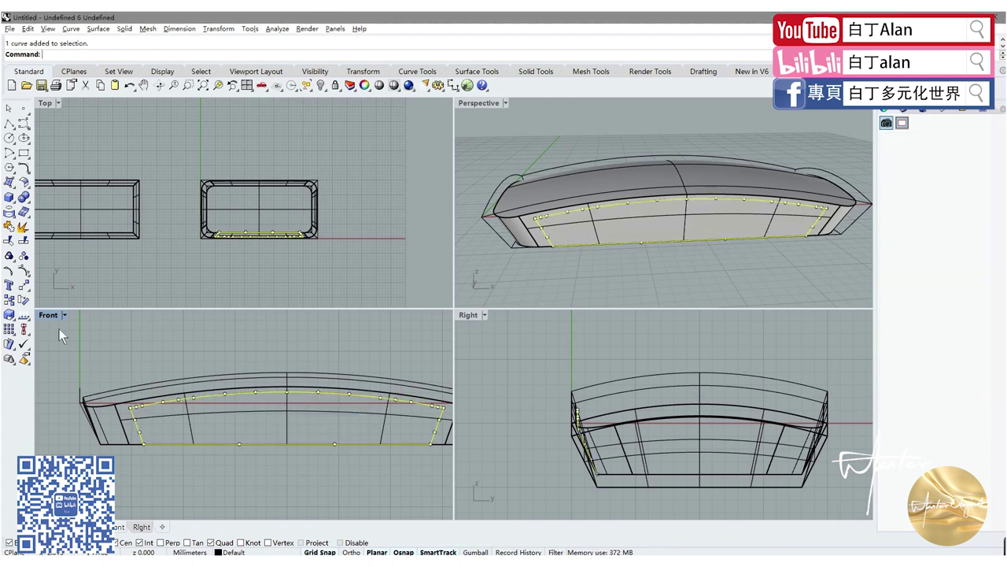
{"action": "left_click", "coordinate": [23, 285]}
{"action": "left_click", "coordinate": [287, 443]}
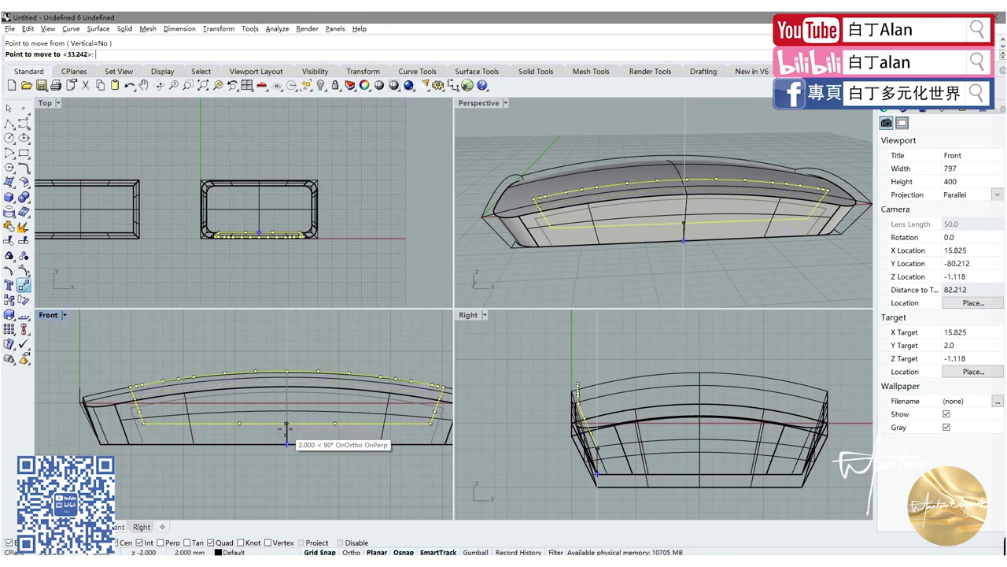
{"action": "scroll", "coordinate": [286, 427], "scroll_direction": "up", "scroll_amount": 2}
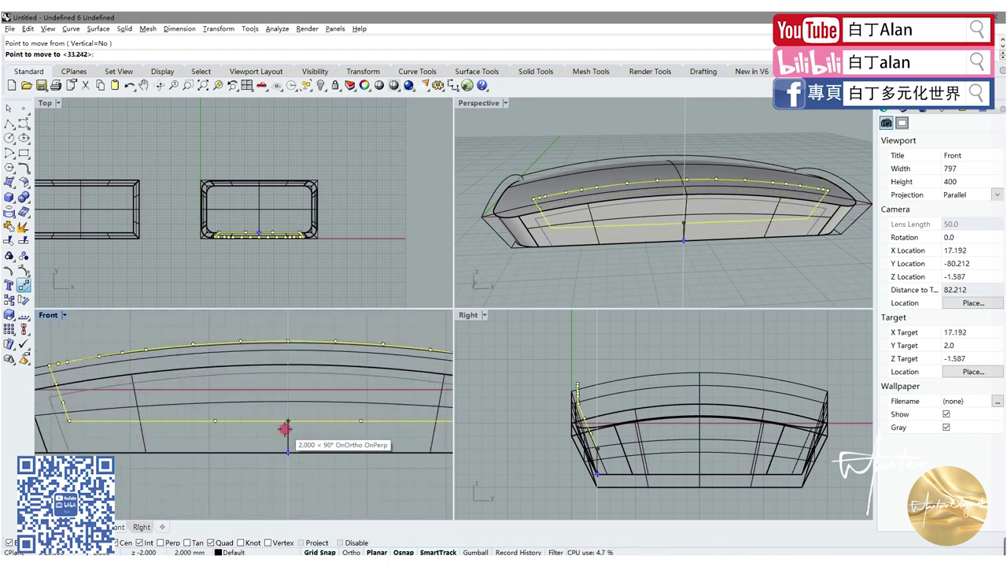
{"action": "left_click", "coordinate": [285, 428]}
{"action": "key", "text": "Escape"}
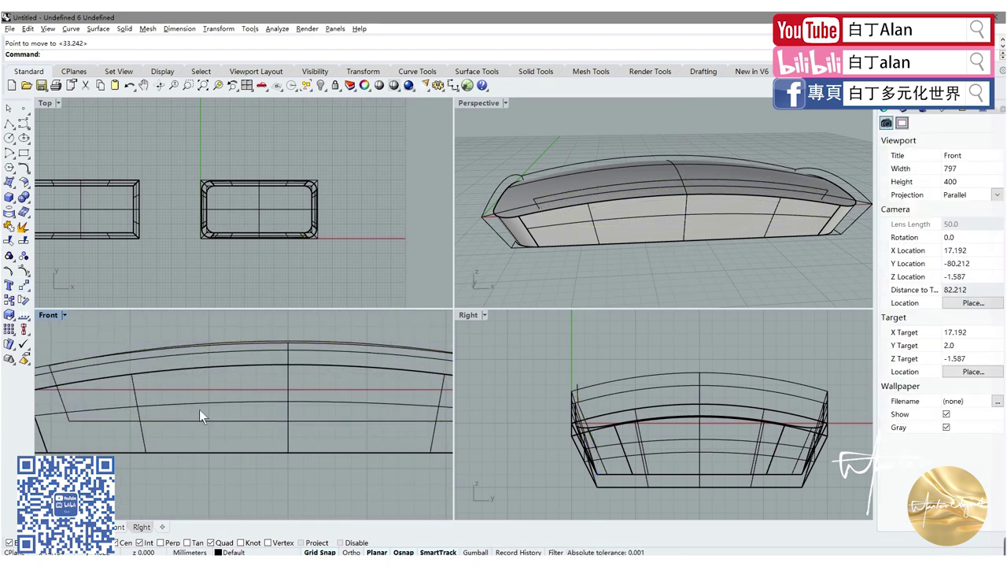
- Reselect the side outline curve and move it higher on the shell side with M
{"action": "scroll", "coordinate": [181, 415], "scroll_direction": "down", "scroll_amount": 2}
{"action": "left_click", "coordinate": [194, 420]}
{"action": "scroll", "coordinate": [194, 421], "scroll_direction": "up", "scroll_amount": 2}
{"action": "type", "text": "m"}
{"action": "key", "text": "Return"}
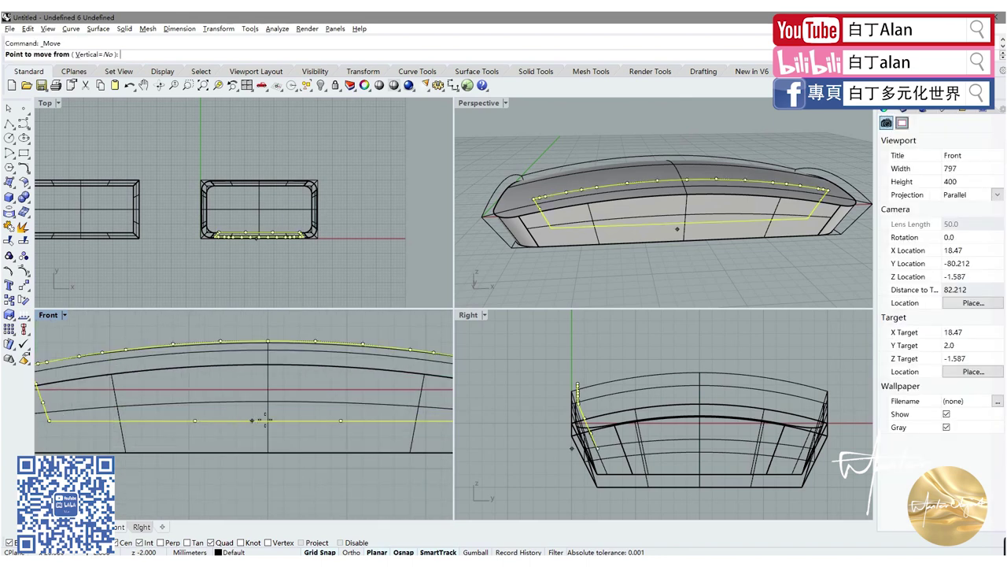
{"action": "left_click", "coordinate": [267, 420]}
{"action": "left_click", "coordinate": [268, 426]}
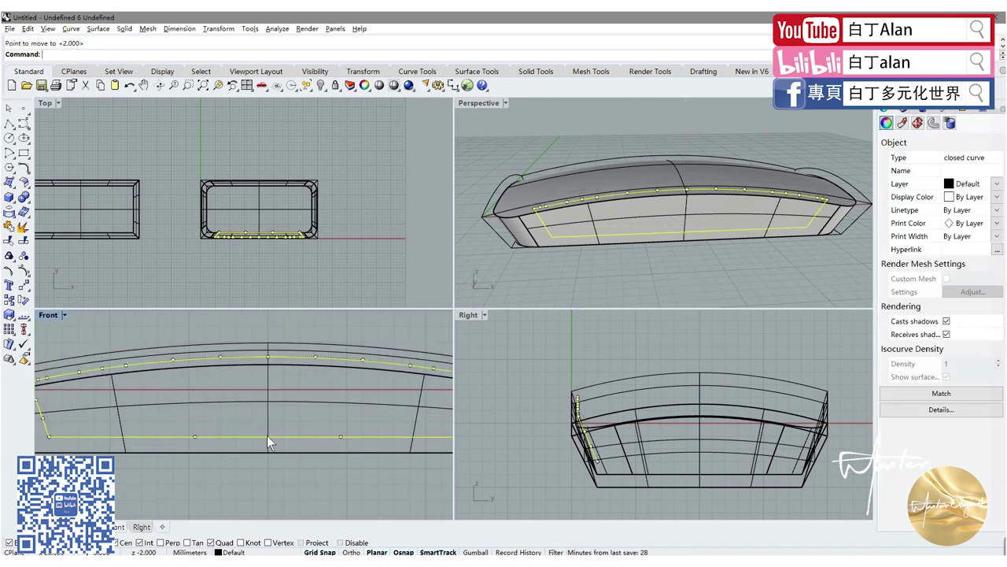
{"action": "scroll", "coordinate": [267, 429], "scroll_direction": "down", "scroll_amount": 2}
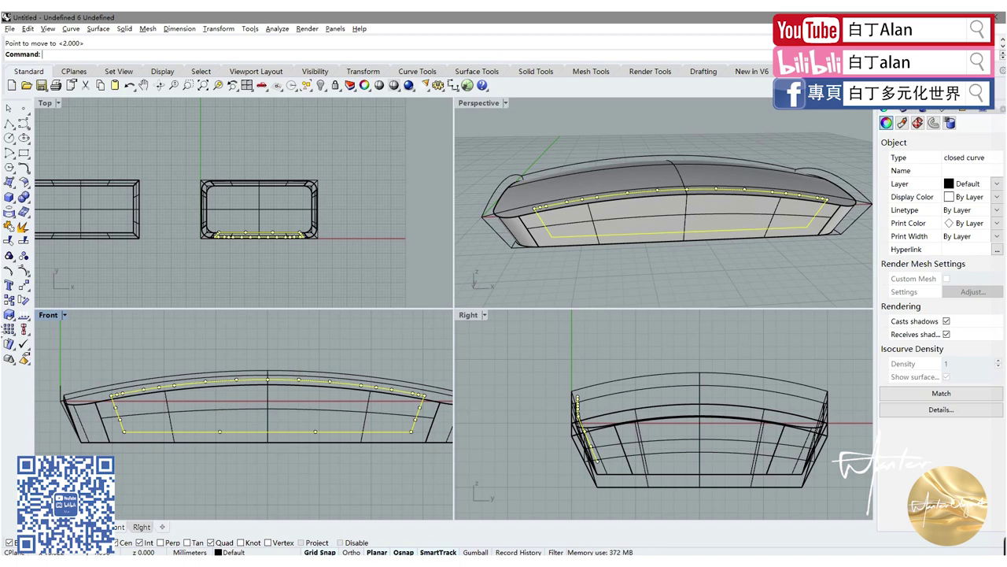
- Scale the side curve down again from its bottom midpoint so it sits inset
{"action": "left_click", "coordinate": [8, 315]}
{"action": "left_click", "coordinate": [268, 431]}
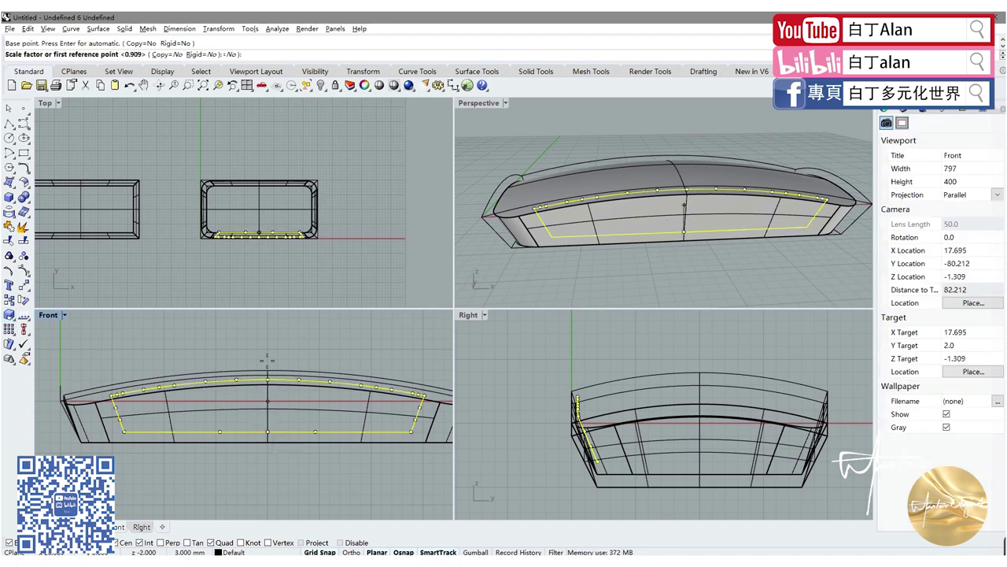
{"action": "left_click", "coordinate": [266, 341]}
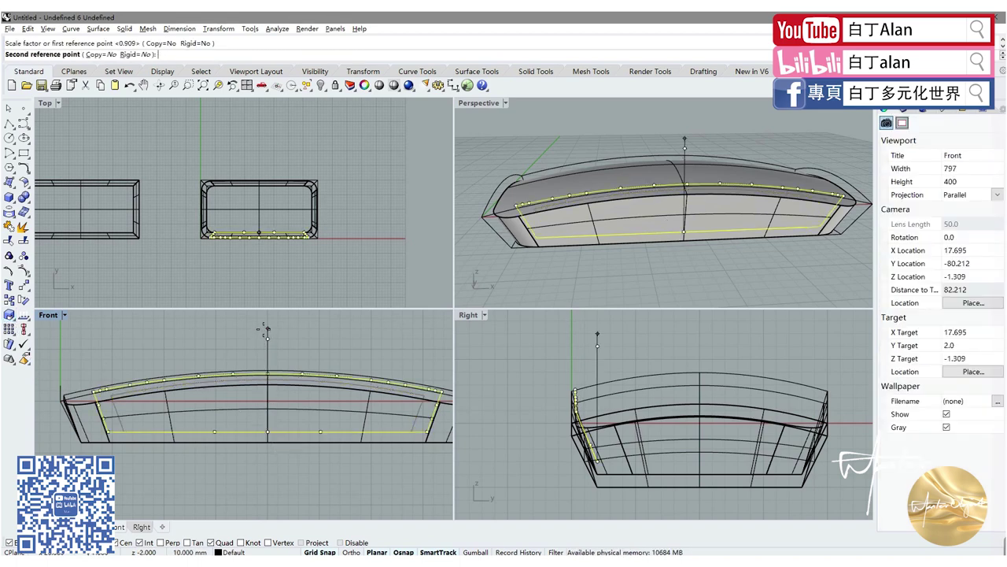
{"action": "left_click", "coordinate": [268, 340]}
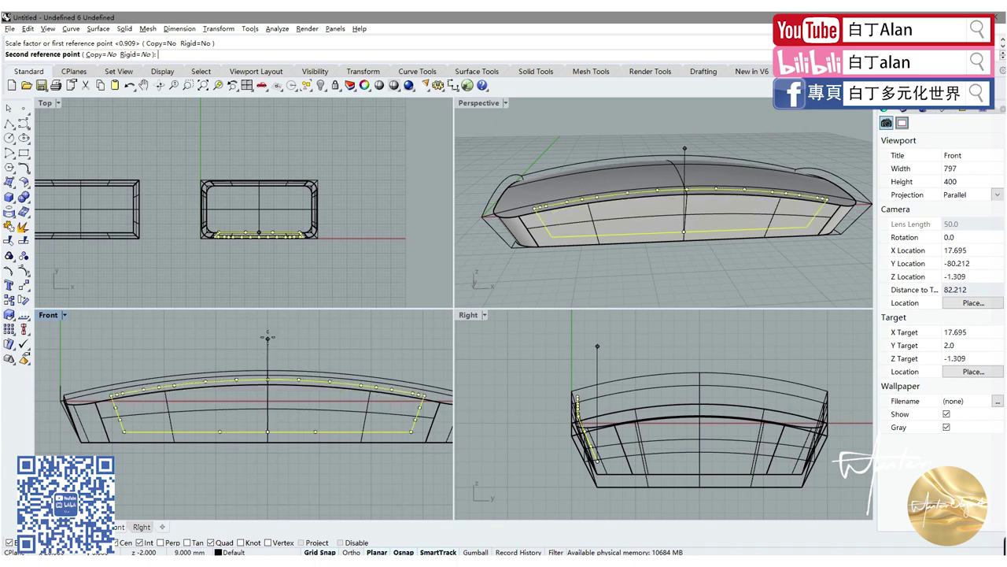
{"action": "key", "text": "Escape"}
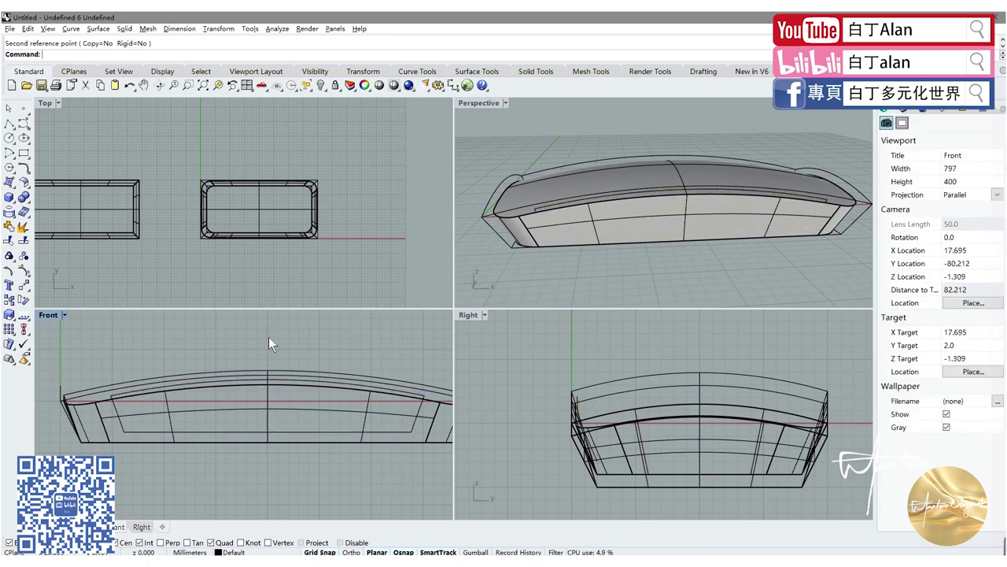
{"action": "left_click", "coordinate": [222, 433]}
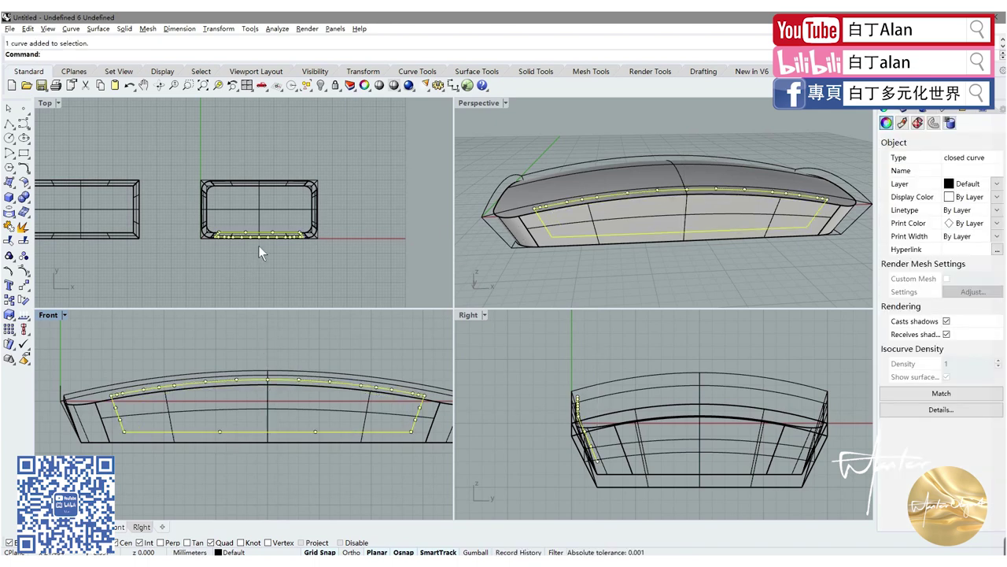
- Drag the outline curve out in front of the shell in the Top view
{"action": "left_click_drag", "start_coordinate": [283, 239], "coordinate": [279, 269]}
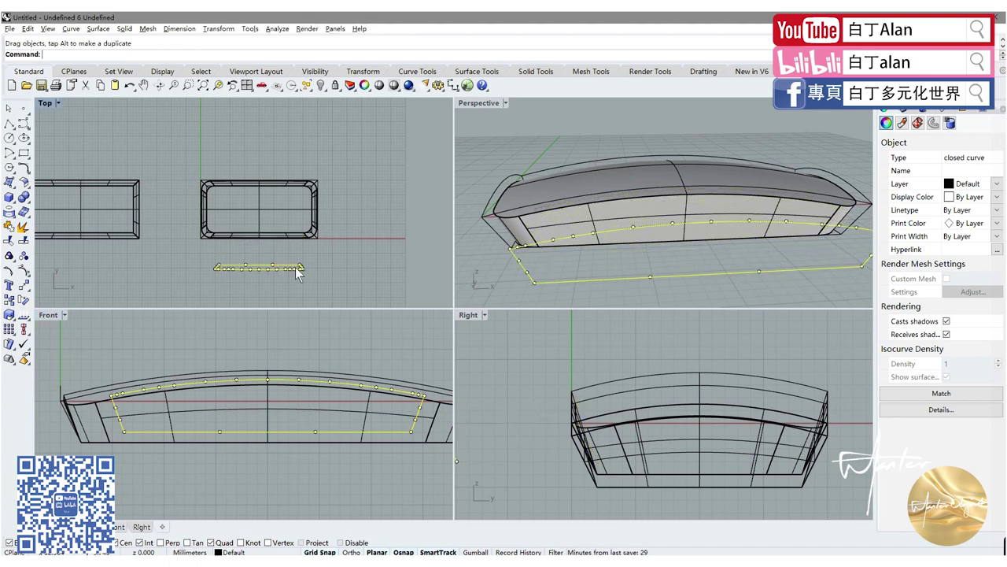
{"action": "key", "text": "Escape"}
{"action": "mouse_move", "coordinate": [454, 216]}
{"action": "right_mouse_down"}
{"action": "mouse_move", "coordinate": [581, 229]}
{"action": "mouse_move", "coordinate": [567, 250]}
{"action": "right_mouse_up"}
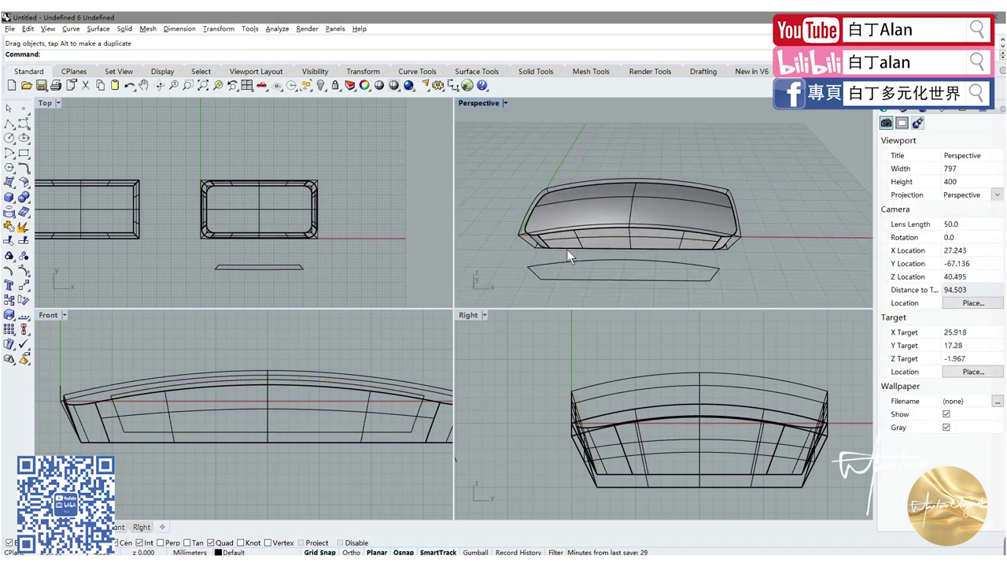
- Run Extrude on the outline curve and orbit the Perspective view to check it
{"action": "left_click", "coordinate": [12, 203]}
{"action": "left_click", "coordinate": [61, 227]}
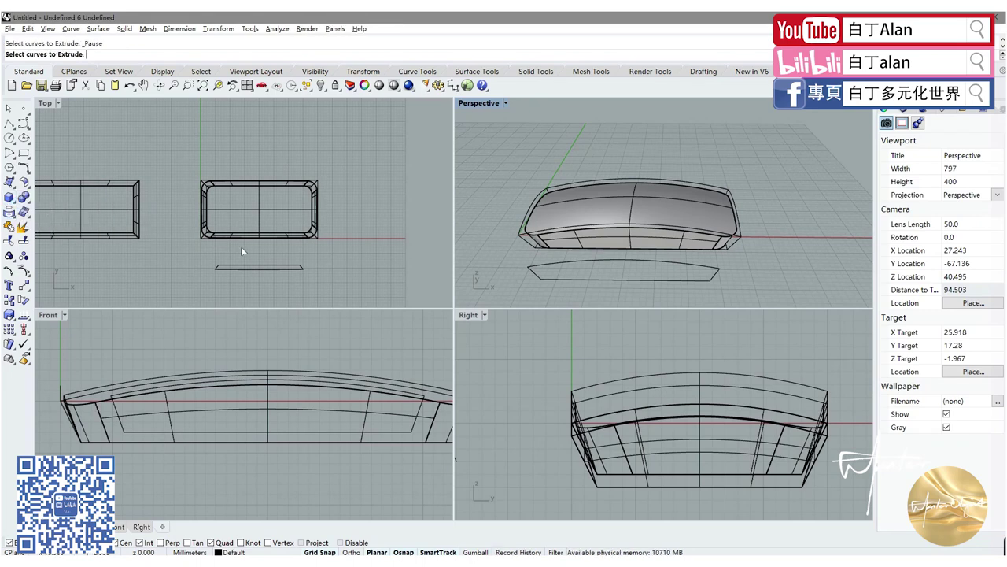
{"action": "left_click", "coordinate": [242, 269]}
{"action": "mouse_move", "coordinate": [591, 233]}
{"action": "right_mouse_down"}
{"action": "mouse_move", "coordinate": [500, 204]}
{"action": "mouse_move", "coordinate": [553, 225]}
{"action": "right_mouse_up"}
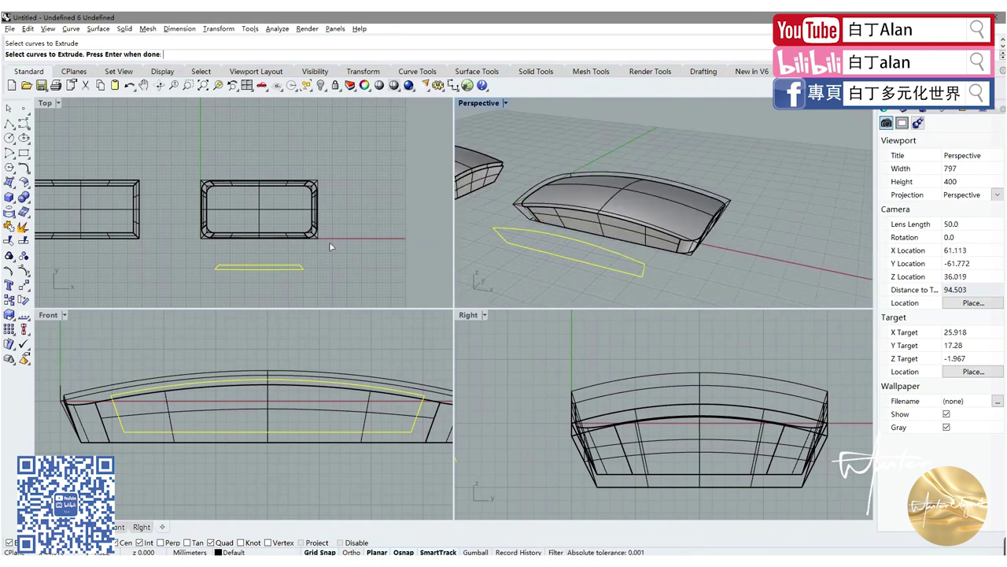
{"action": "scroll", "coordinate": [663, 279], "scroll_direction": "down", "scroll_amount": 3}
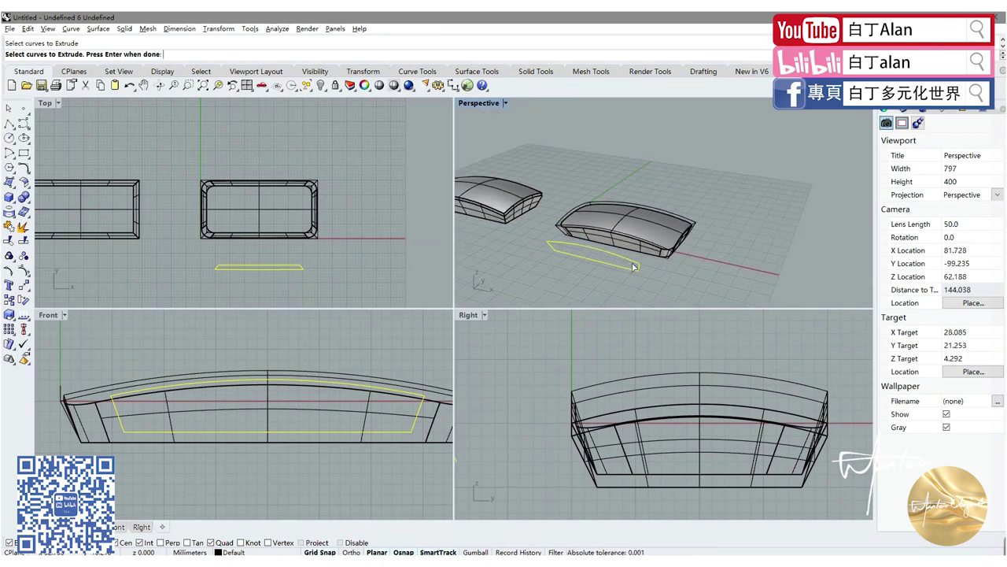
{"action": "scroll", "coordinate": [663, 279], "scroll_direction": "up", "scroll_amount": 5}
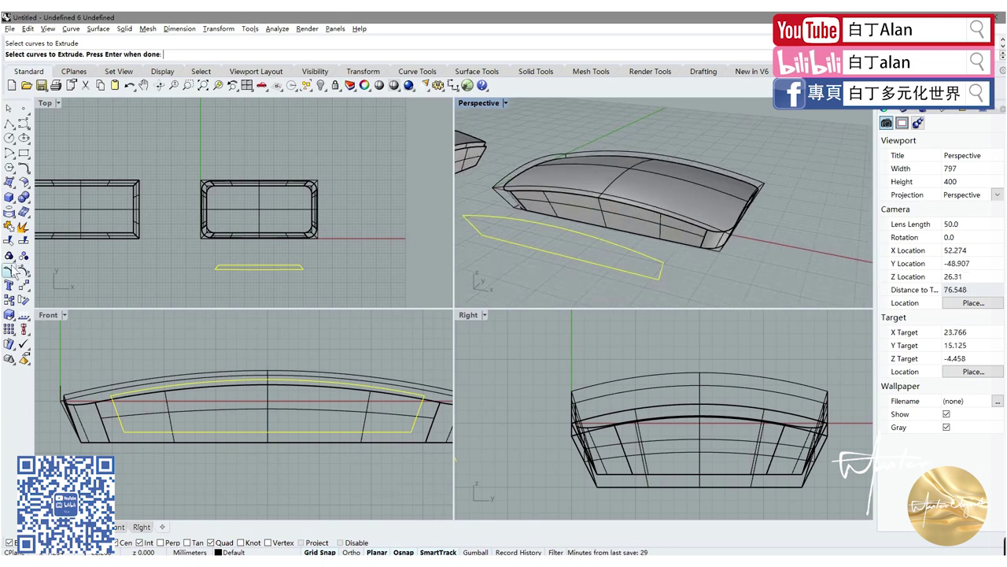
{"action": "left_click", "coordinate": [22, 226]}
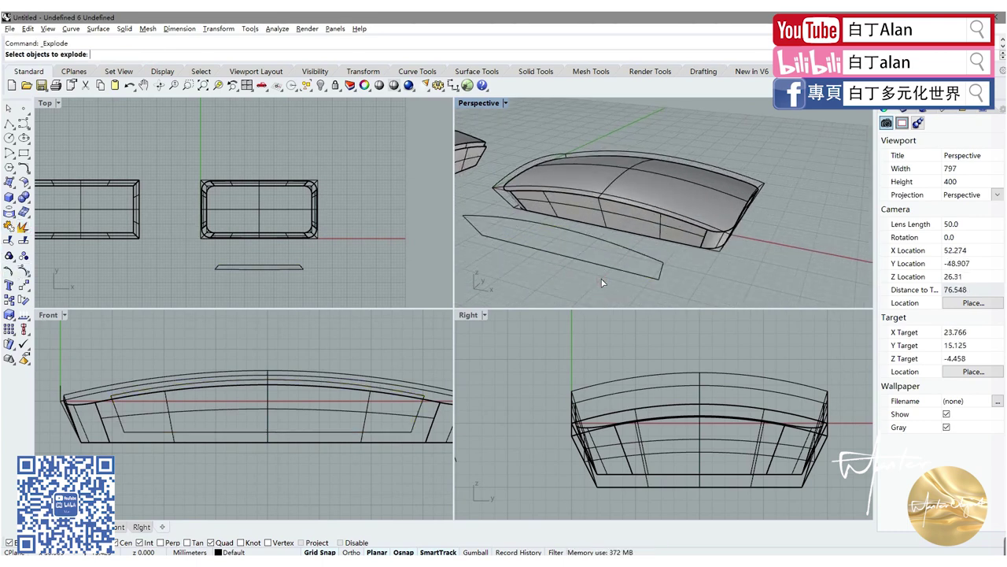
- Explode the flat outline curve into four separate segments
{"action": "left_click", "coordinate": [626, 274]}
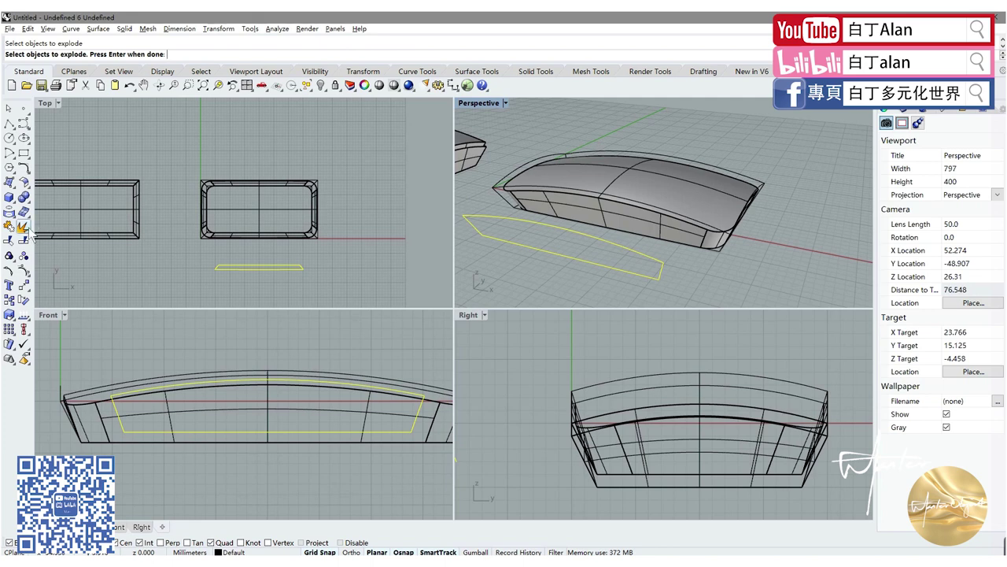
{"action": "key", "text": "Return"}
{"action": "left_click", "coordinate": [290, 268]}
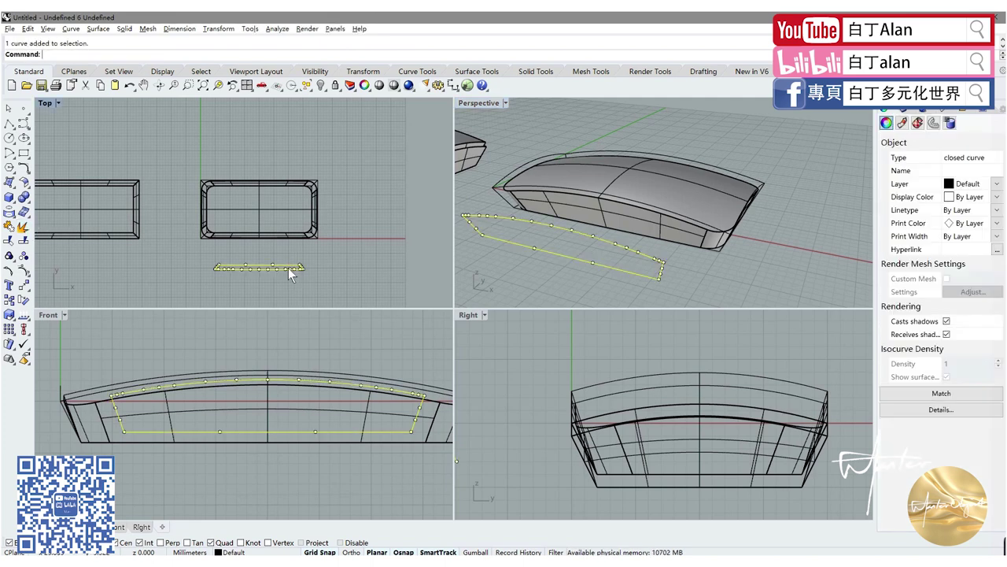
{"action": "left_click", "coordinate": [22, 227]}
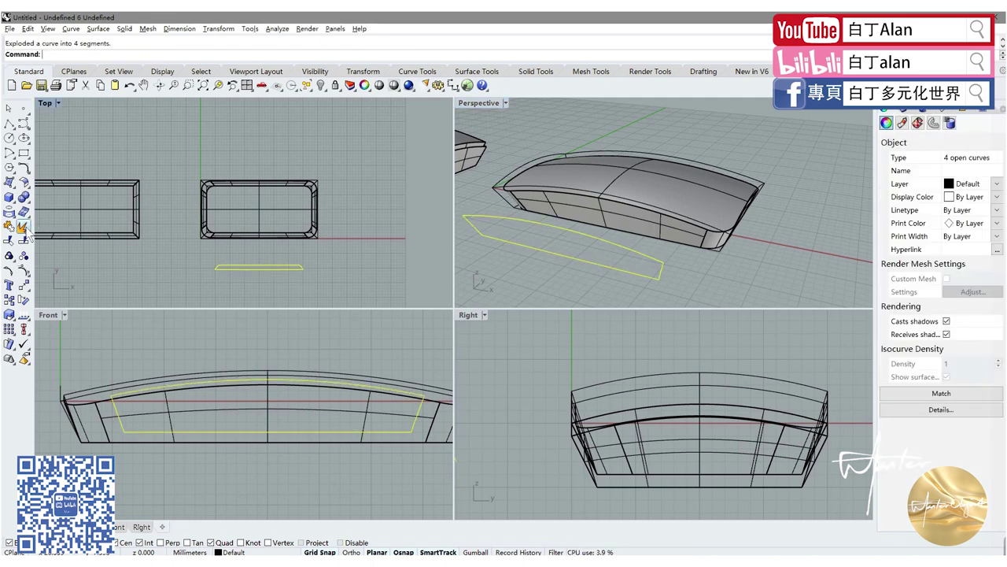
- Maximize the Perspective viewport and select the upper arched and lower straight segments
{"action": "left_click", "coordinate": [221, 267]}
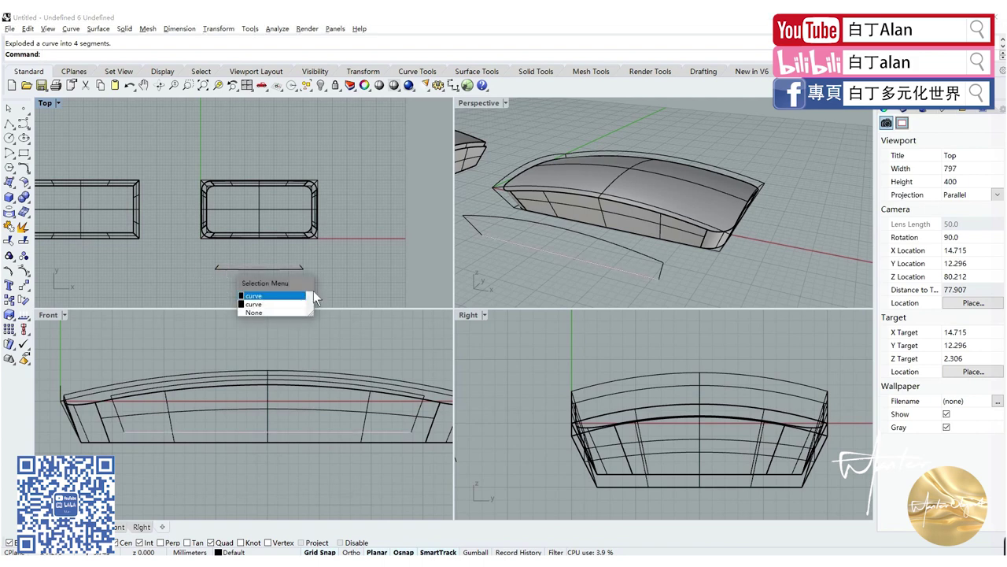
{"action": "left_click", "coordinate": [313, 291]}
{"action": "double_click", "coordinate": [465, 104]}
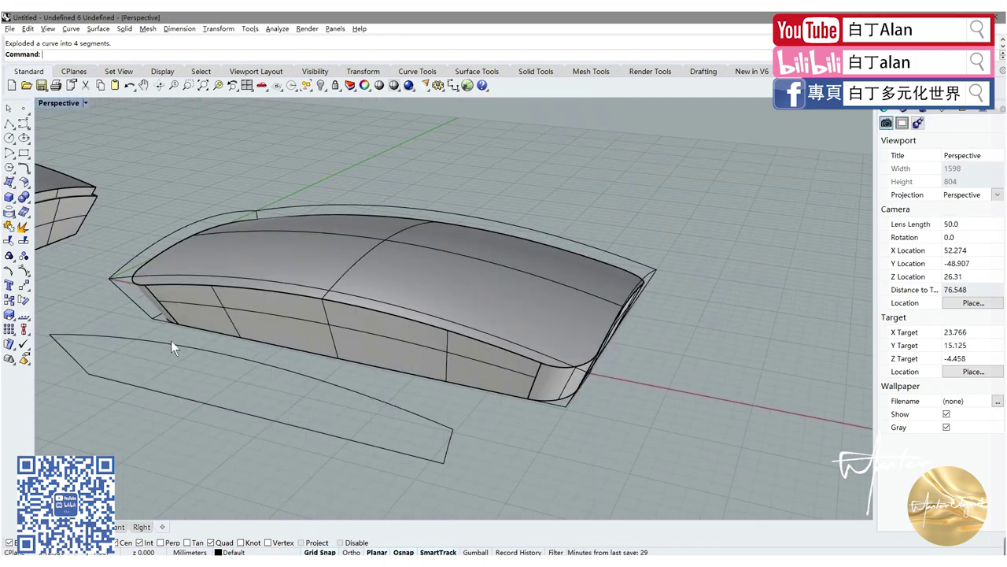
{"action": "scroll", "coordinate": [171, 341], "scroll_direction": "down", "scroll_amount": 1}
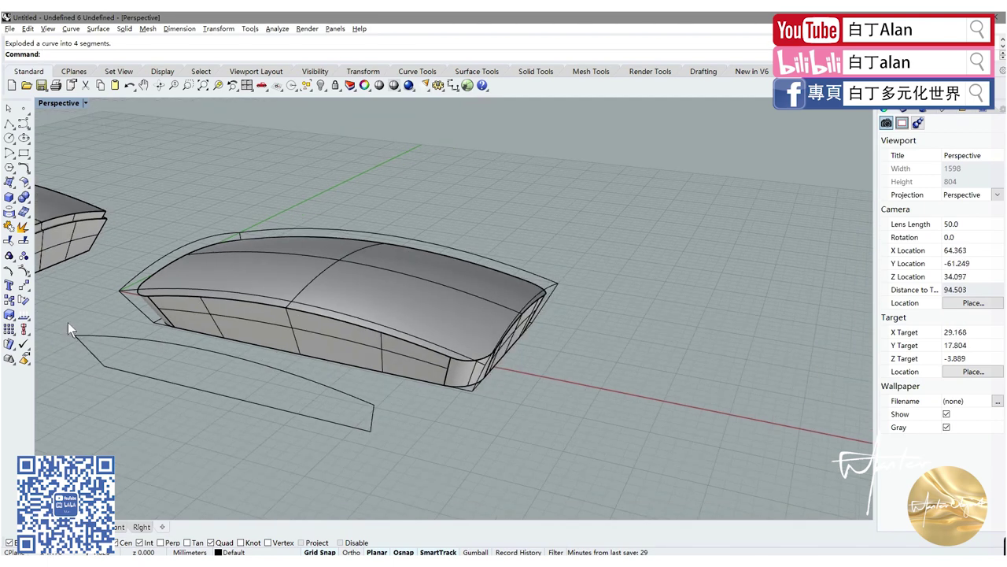
{"action": "left_click", "coordinate": [85, 337]}
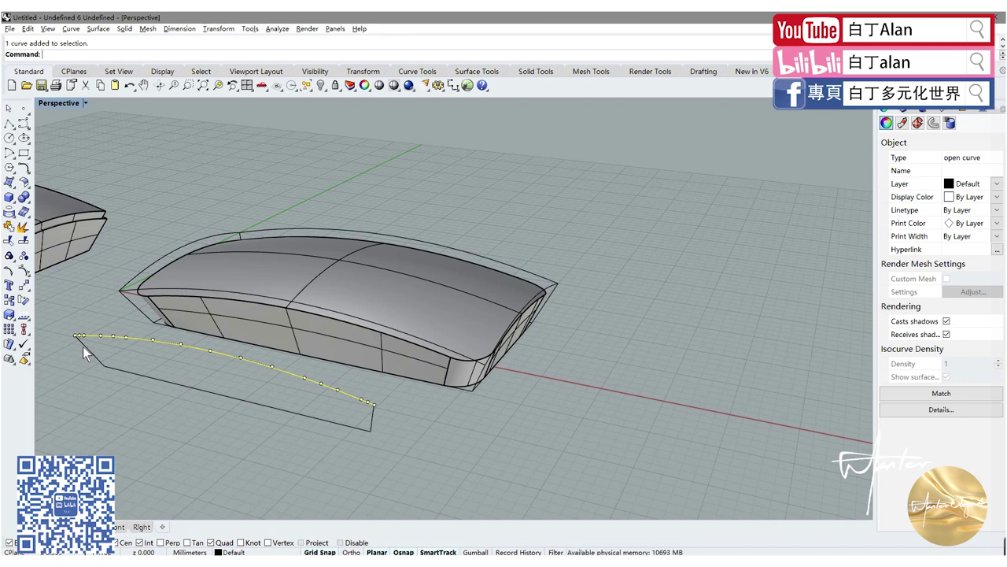
{"action": "key", "text": "Escape"}
{"action": "left_click", "coordinate": [361, 413]}
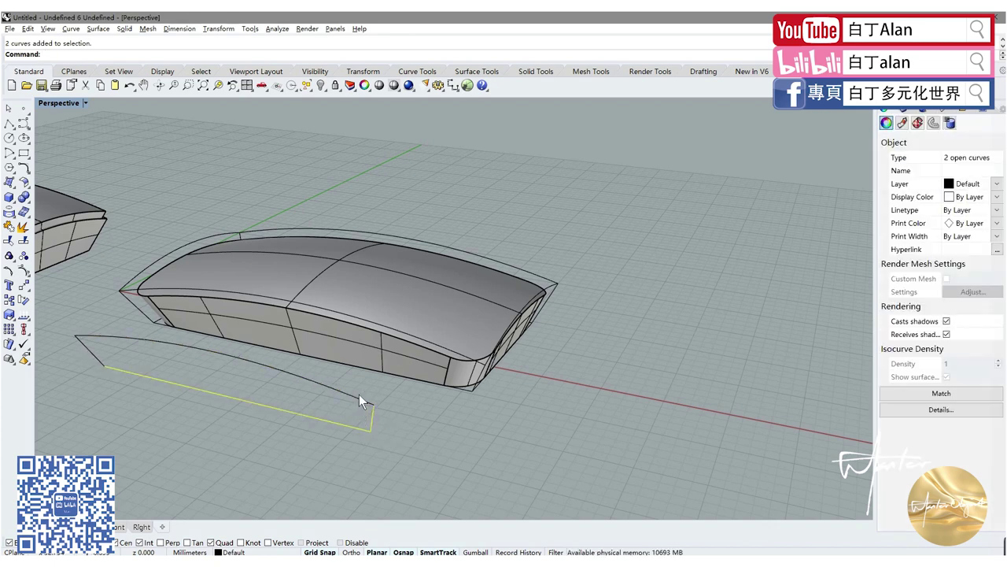
{"action": "left_click", "coordinate": [355, 395], "text": "shift"}
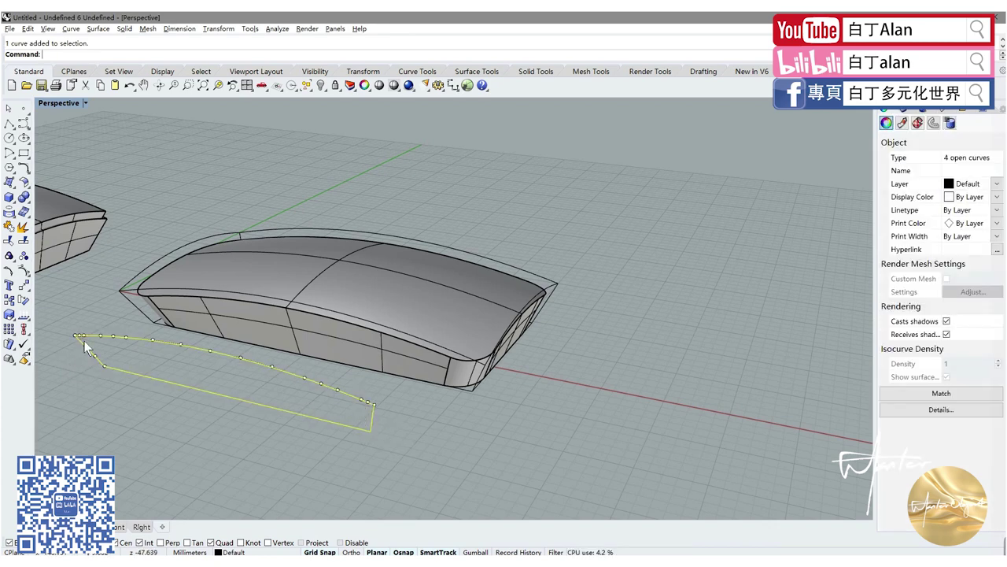
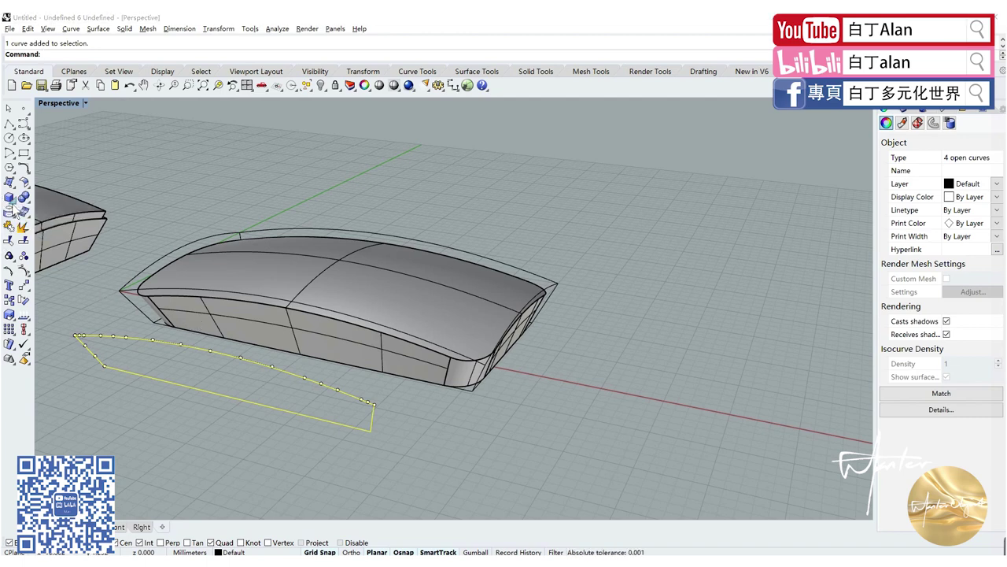
- Sweep2 the upper and lower curves as rails with the short left curve as cross section, forming the side panel
{"action": "key", "text": "Escape"}
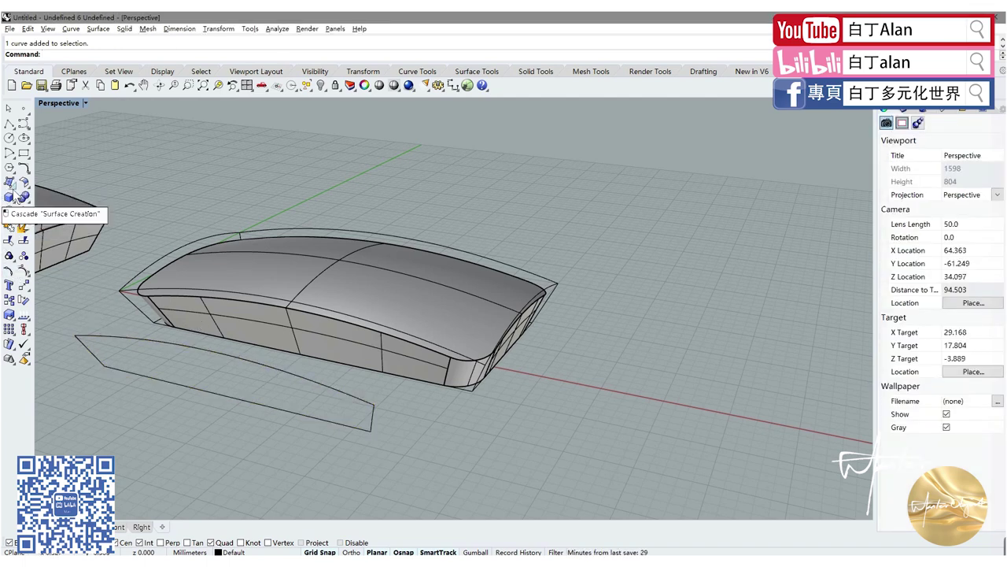
{"action": "left_click", "coordinate": [14, 192]}
{"action": "left_click", "coordinate": [29, 233]}
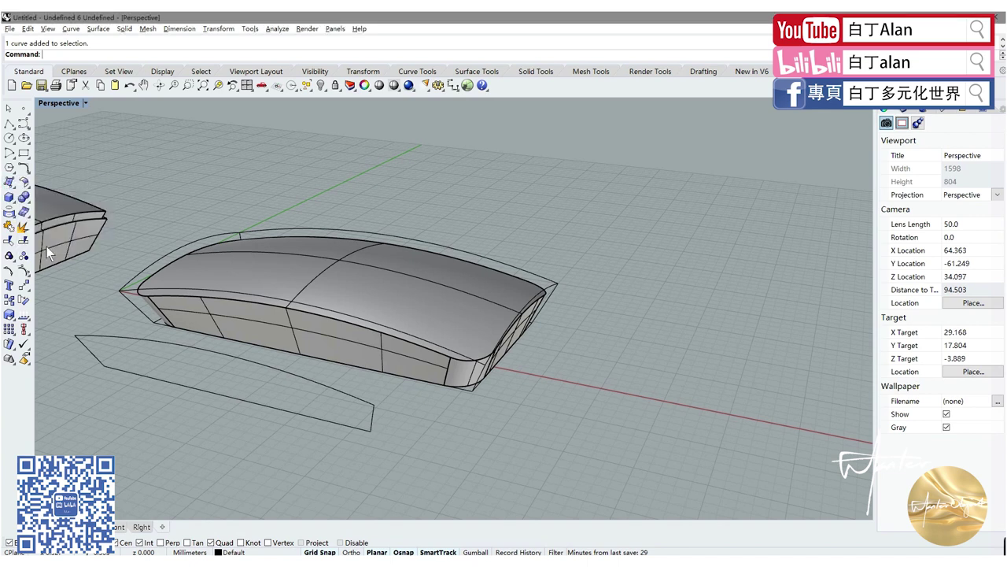
{"action": "left_click", "coordinate": [117, 338]}
{"action": "left_click", "coordinate": [124, 373]}
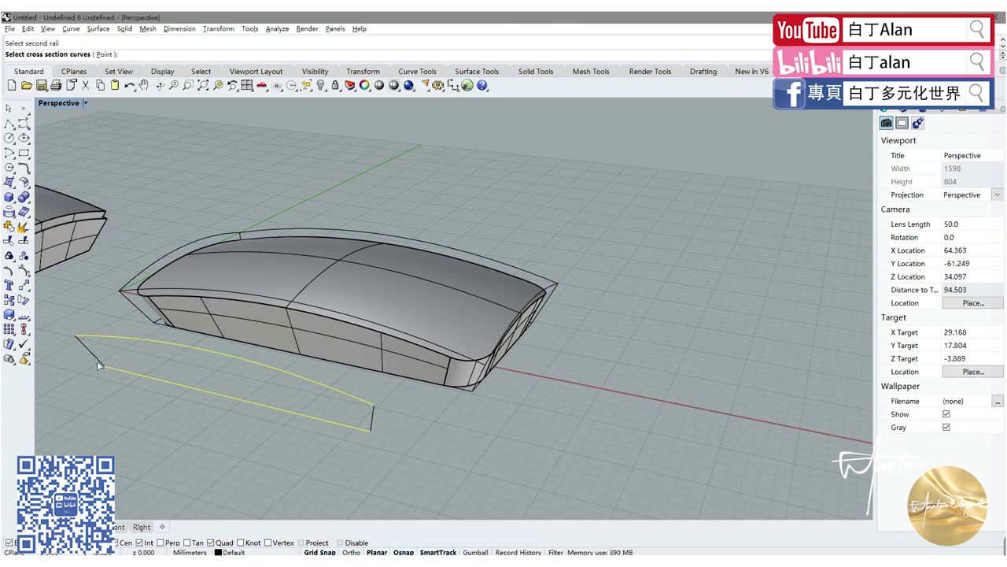
{"action": "left_click", "coordinate": [98, 362]}
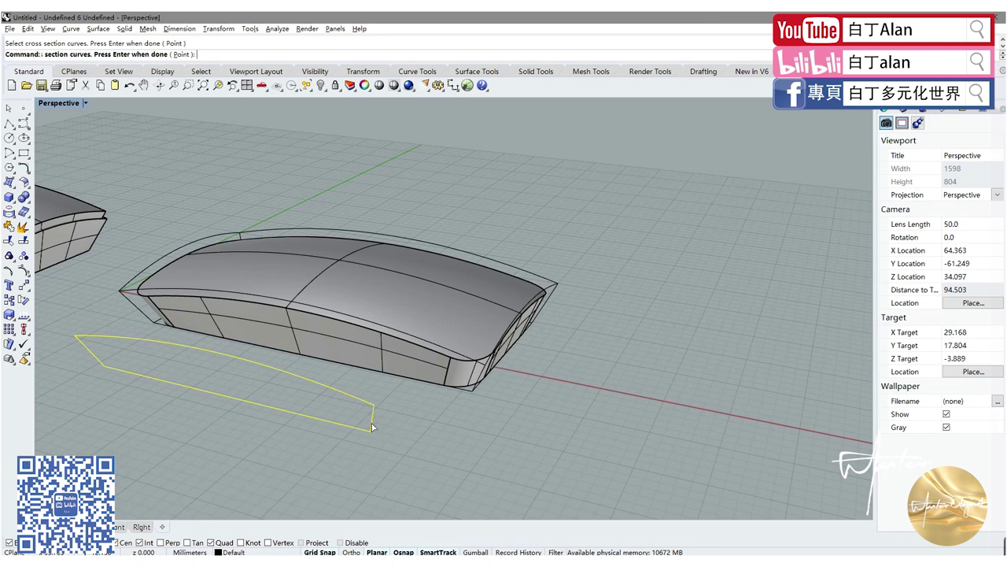
{"action": "key", "text": "Return"}
{"action": "left_click", "coordinate": [499, 393]}
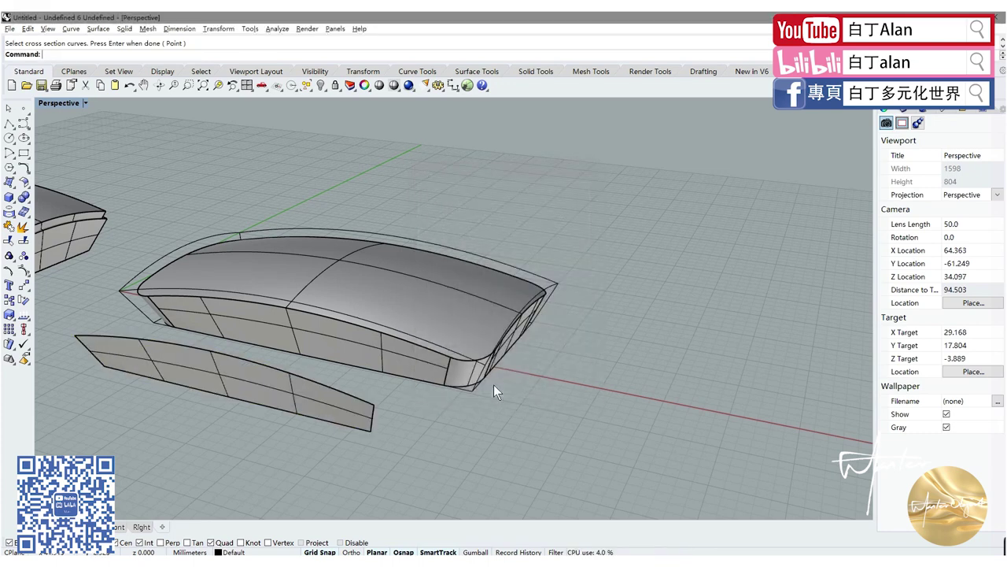
{"action": "right_click_drag", "start_coordinate": [401, 415], "coordinate": [309, 404]}
{"action": "scroll", "coordinate": [309, 405], "scroll_direction": "up", "scroll_amount": 3}
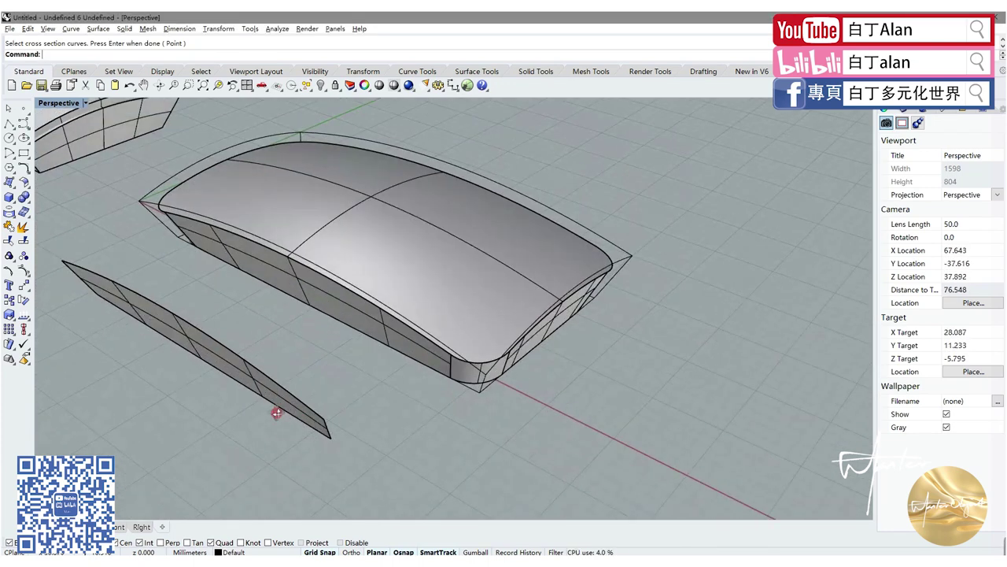
{"action": "left_click", "coordinate": [286, 376]}
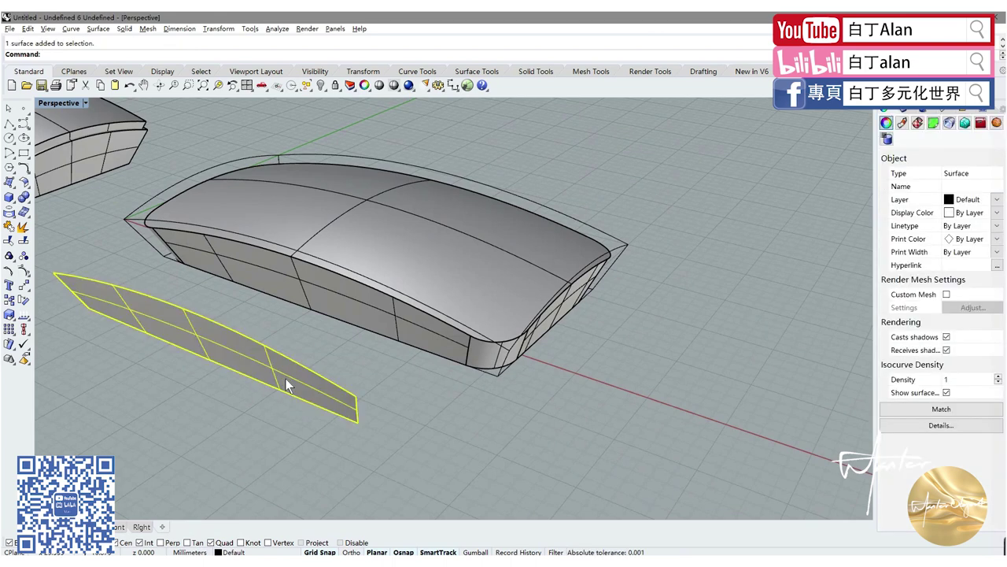
- Select the swept side panel
{"action": "left_click", "coordinate": [257, 418]}
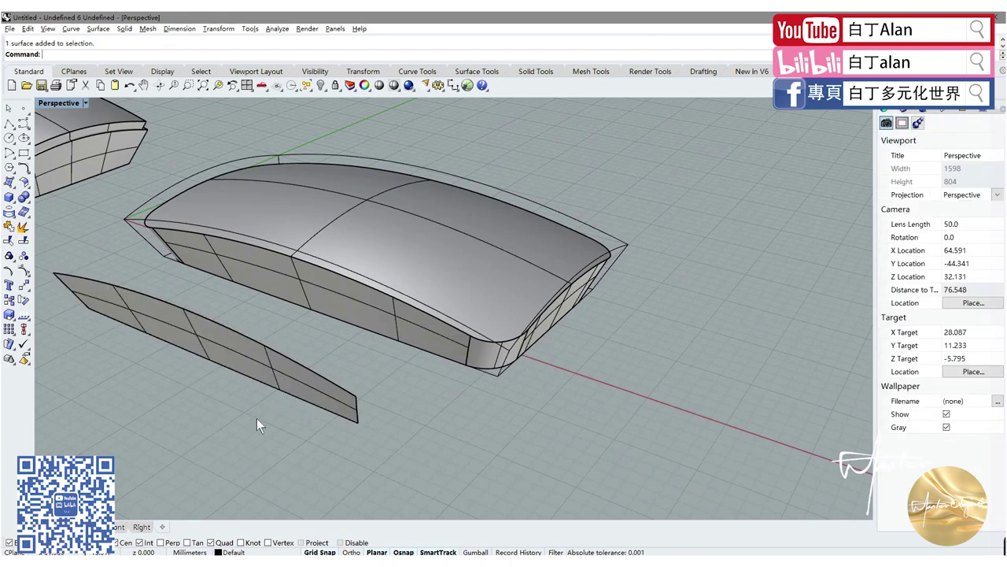
{"action": "left_click", "coordinate": [9, 124]}
{"action": "key", "text": "Escape"}
{"action": "left_click", "coordinate": [318, 394]}
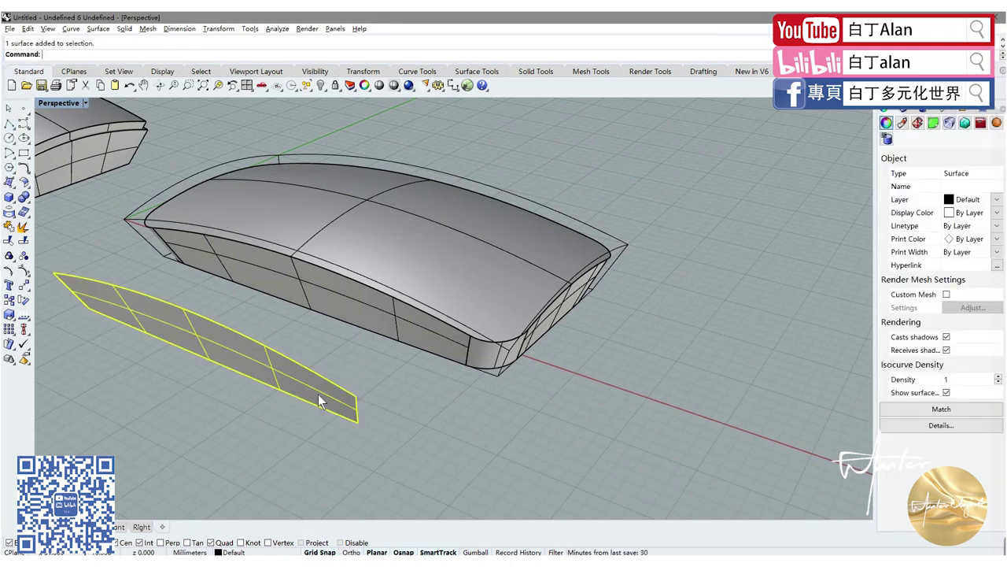
{"action": "scroll", "coordinate": [215, 348], "scroll_direction": "down", "scroll_amount": 3}
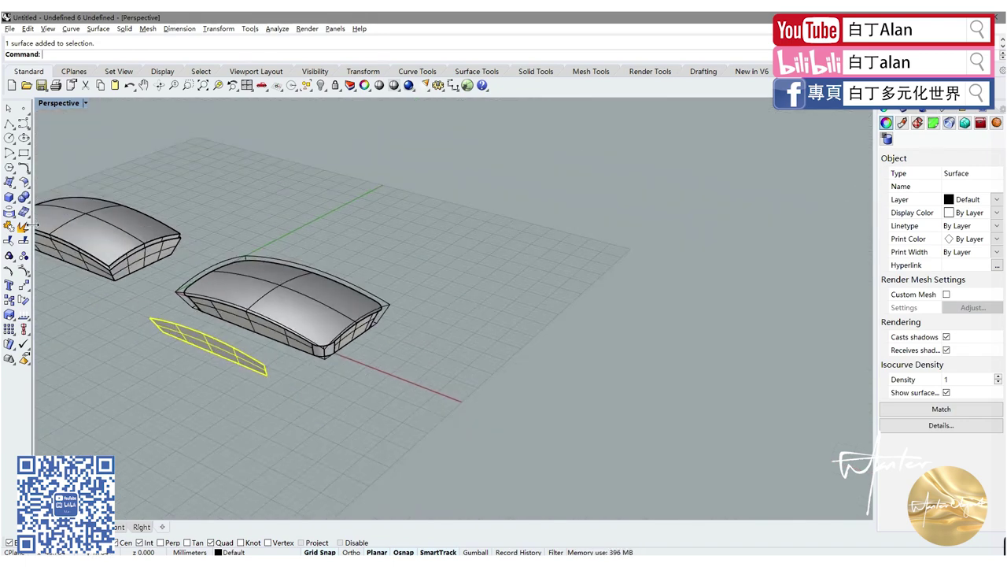
{"action": "scroll", "coordinate": [36, 222], "scroll_direction": "up", "scroll_amount": 2}
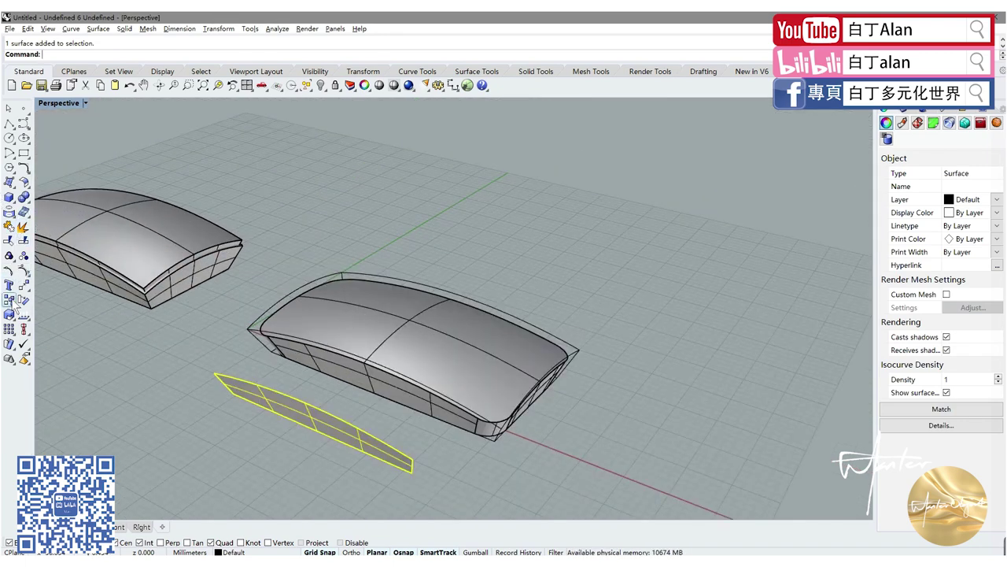
- Copy the panel from its corner to a parallel spot slightly closer to the case
{"action": "left_click", "coordinate": [9, 300]}
{"action": "double_click", "coordinate": [55, 103]}
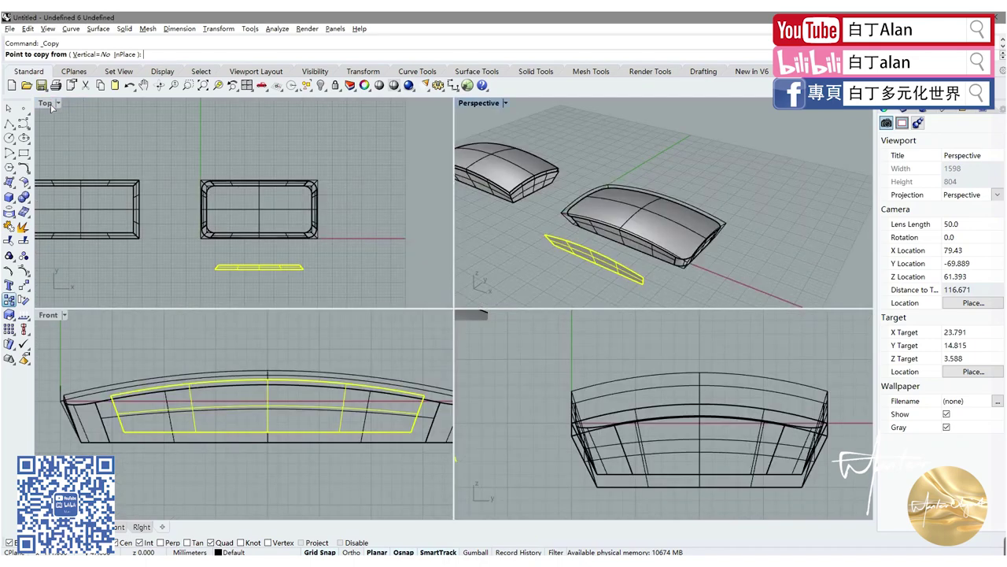
{"action": "scroll", "coordinate": [325, 270], "scroll_direction": "up", "scroll_amount": 2}
{"action": "scroll", "coordinate": [299, 269], "scroll_direction": "up", "scroll_amount": 2}
{"action": "left_click", "coordinate": [292, 269]}
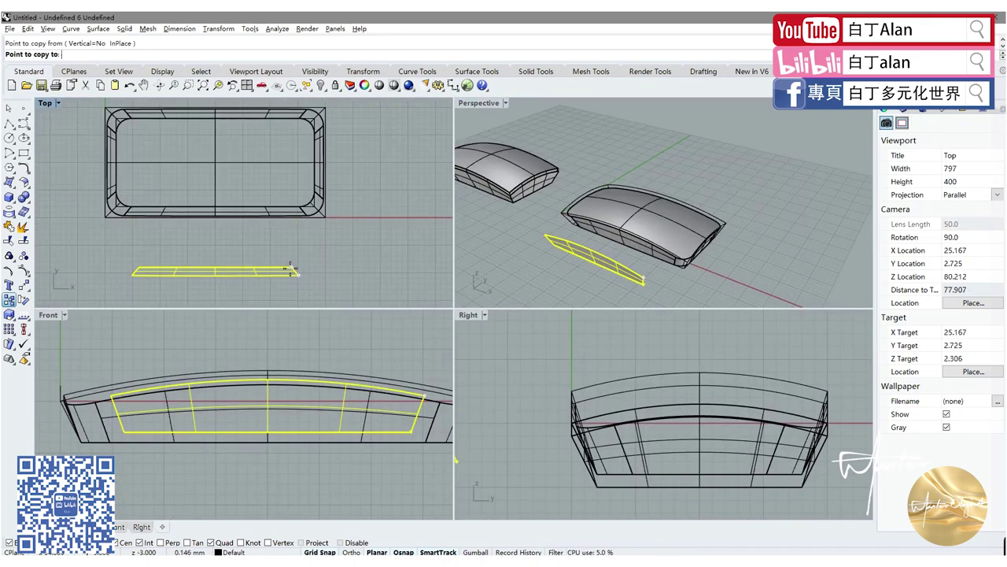
{"action": "left_click", "coordinate": [290, 239]}
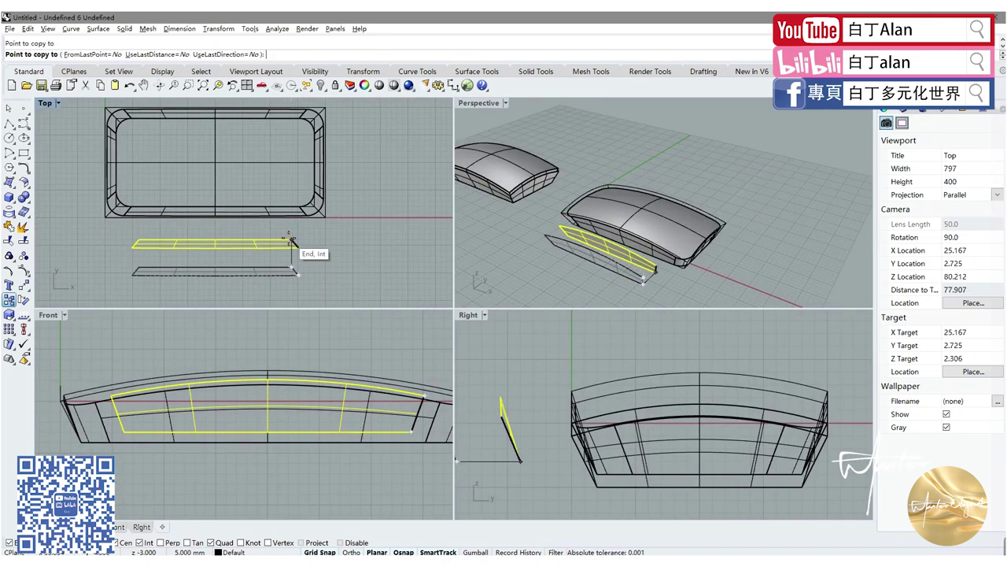
{"action": "key", "text": "Return"}
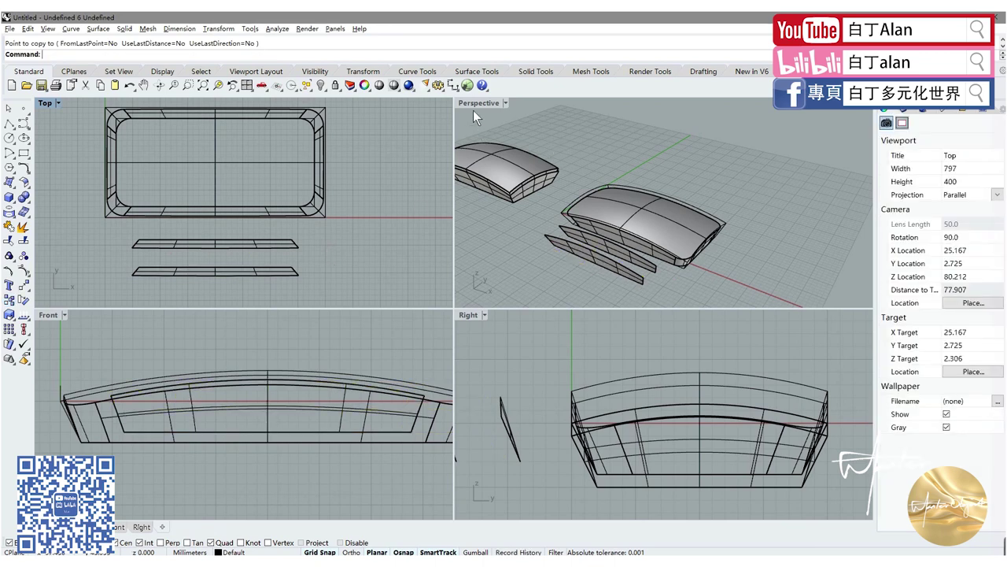
{"action": "double_click", "coordinate": [473, 105]}
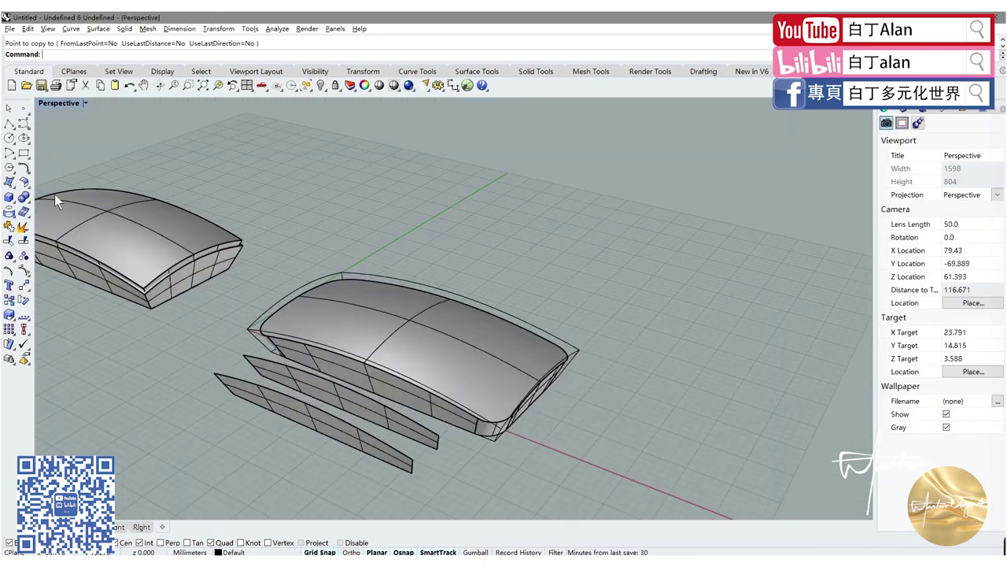
- Draw polylines joining the two panels' upper and lower corners at one end
{"action": "left_click", "coordinate": [9, 123]}
{"action": "scroll", "coordinate": [454, 459], "scroll_direction": "up", "scroll_amount": 5}
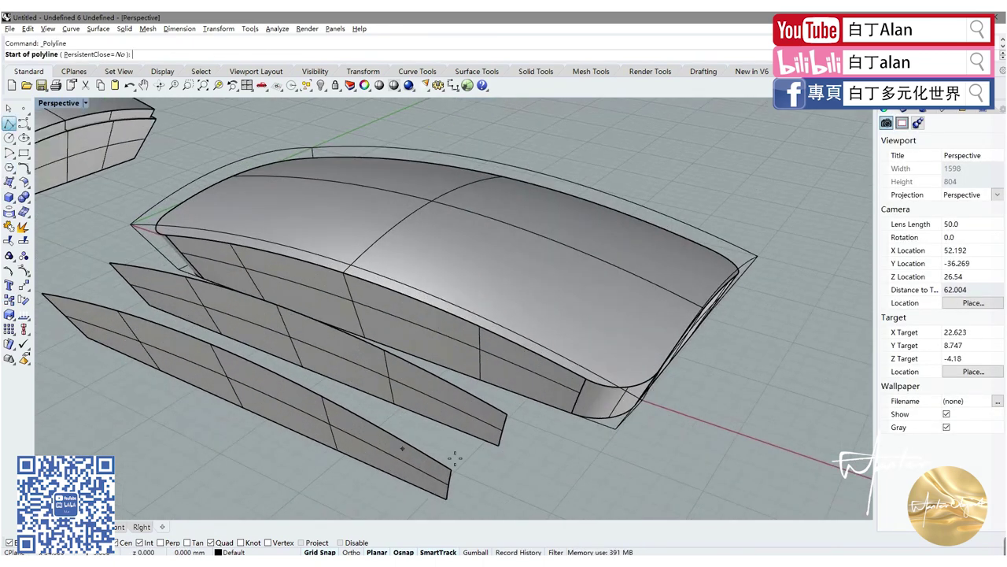
{"action": "left_click", "coordinate": [452, 469]}
{"action": "left_click", "coordinate": [507, 412]}
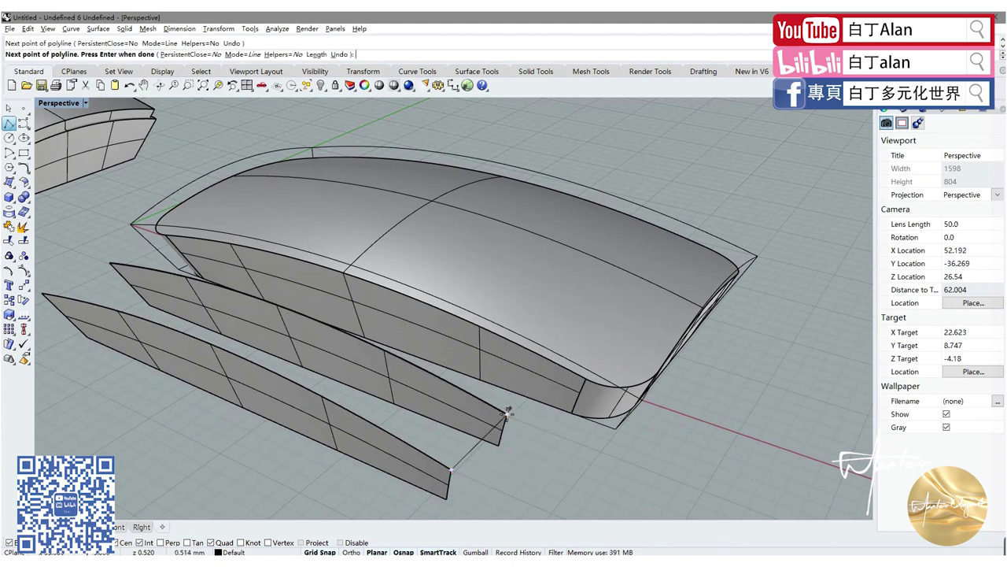
{"action": "key", "text": "Return"}
{"action": "key", "text": "Return"}
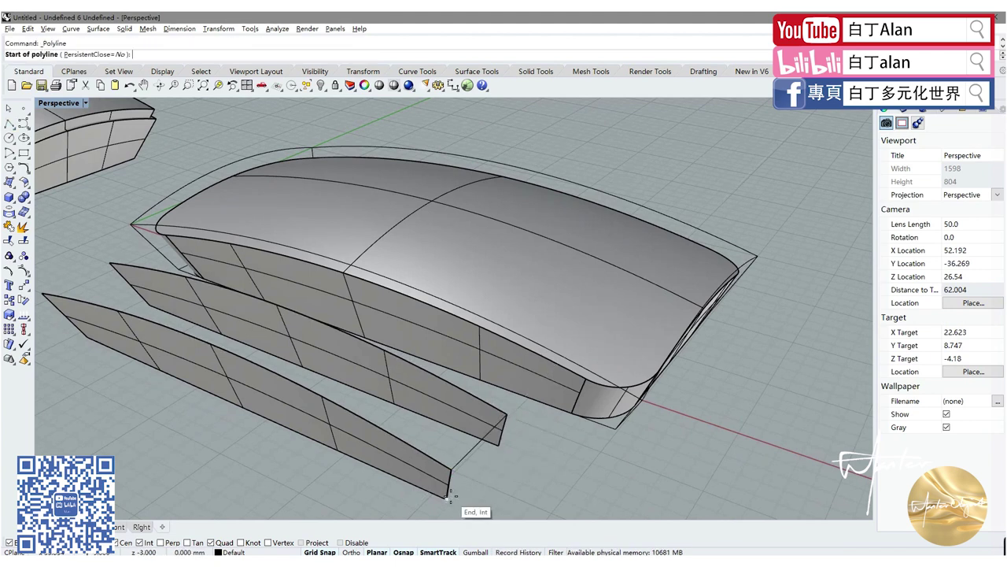
{"action": "left_click", "coordinate": [448, 497]}
{"action": "left_click", "coordinate": [500, 446]}
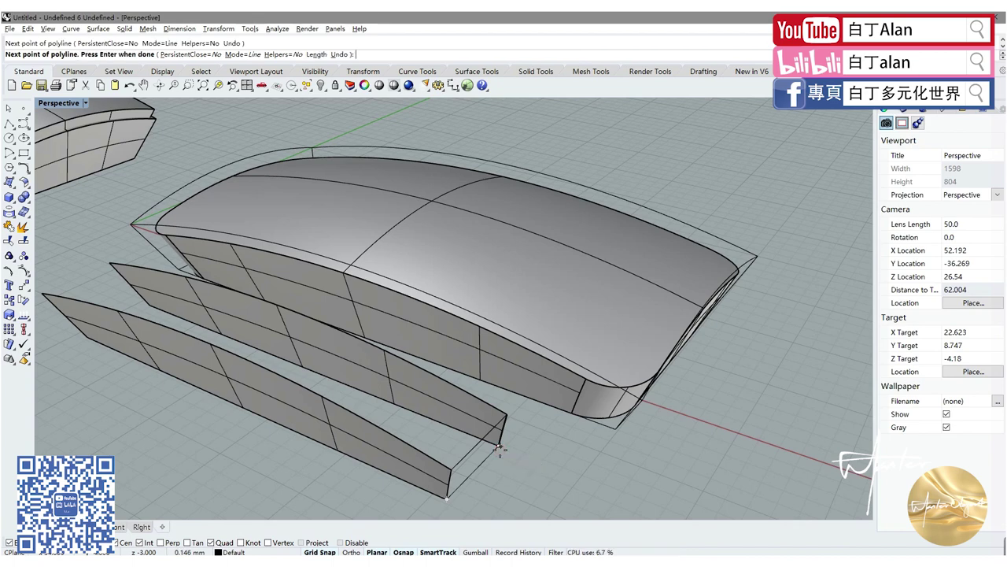
{"action": "key", "text": "Return"}
{"action": "key", "text": "Return"}
- Draw polylines joining the panels' matching corners at the left end
{"action": "scroll", "coordinate": [319, 393], "scroll_direction": "down", "scroll_amount": 5}
{"action": "scroll", "coordinate": [318, 392], "scroll_direction": "up", "scroll_amount": 3}
{"action": "scroll", "coordinate": [319, 392], "scroll_direction": "up", "scroll_amount": 2}
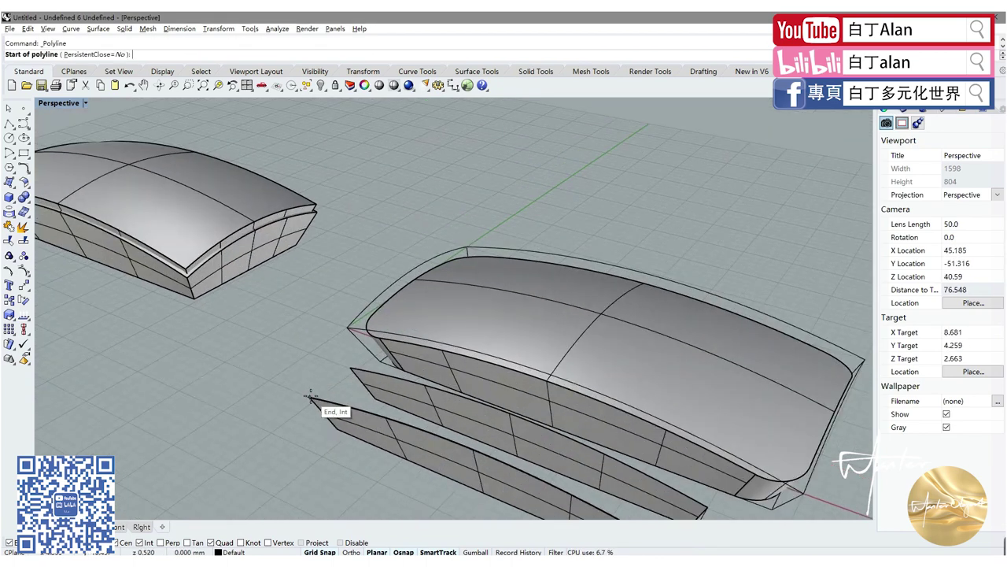
{"action": "left_click", "coordinate": [311, 398]}
{"action": "left_click", "coordinate": [352, 368]}
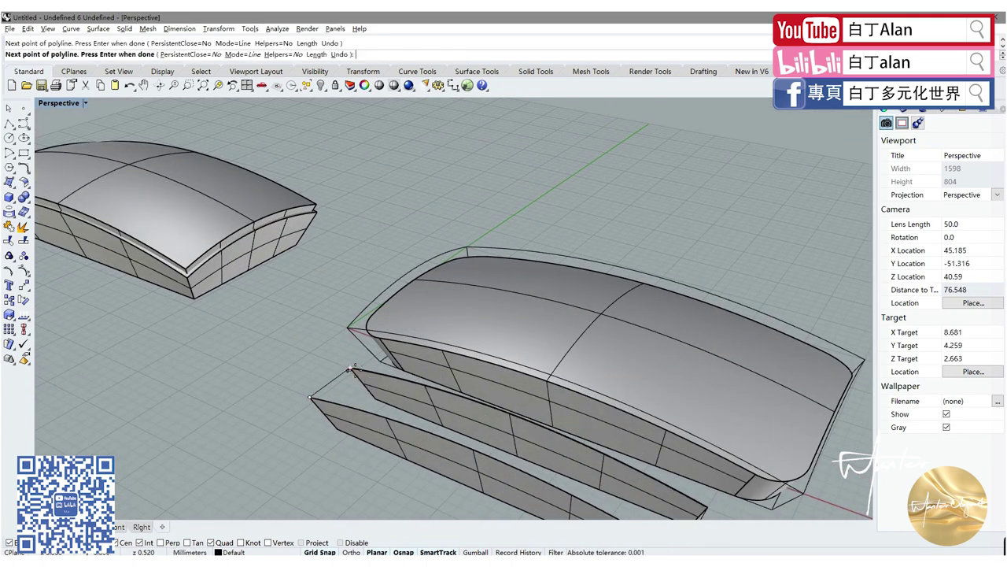
{"action": "key", "text": "Return"}
{"action": "key", "text": "Return"}
{"action": "left_click", "coordinate": [375, 398]}
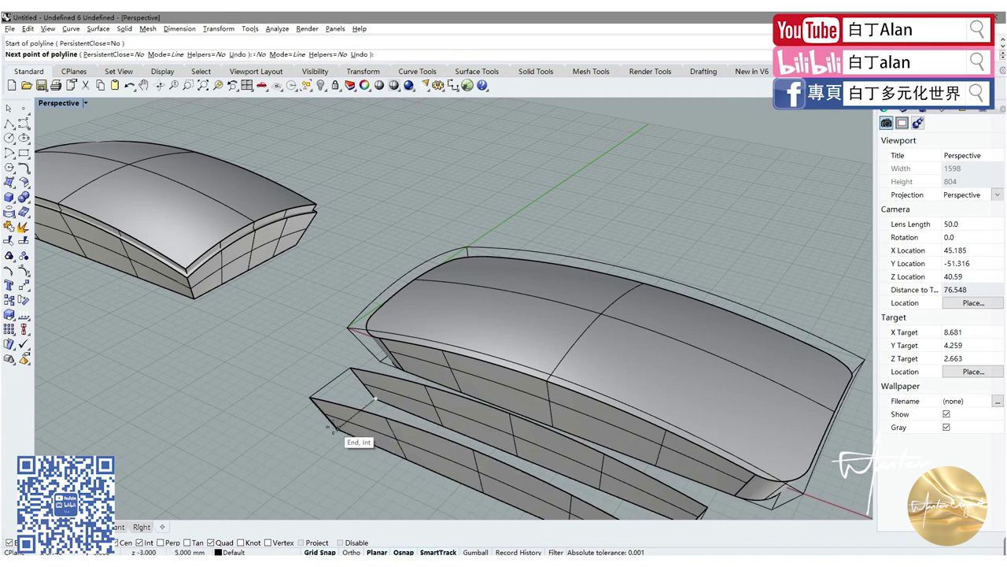
{"action": "left_click", "coordinate": [333, 427]}
{"action": "key", "text": "Return"}
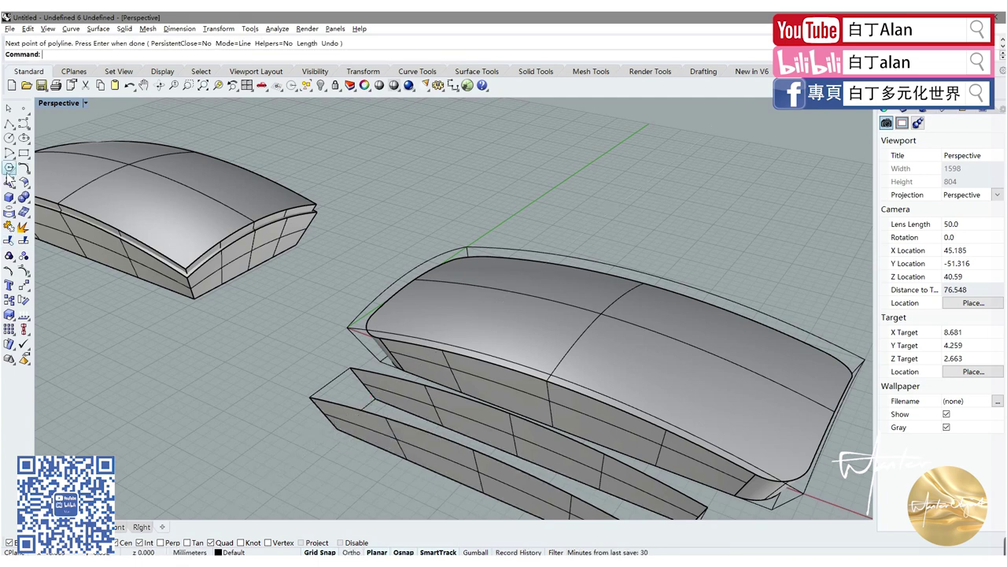
- Sweep2 along the panels' matching edges with a connecting curve as cross section to build the bottom wall
{"action": "left_click", "coordinate": [9, 182]}
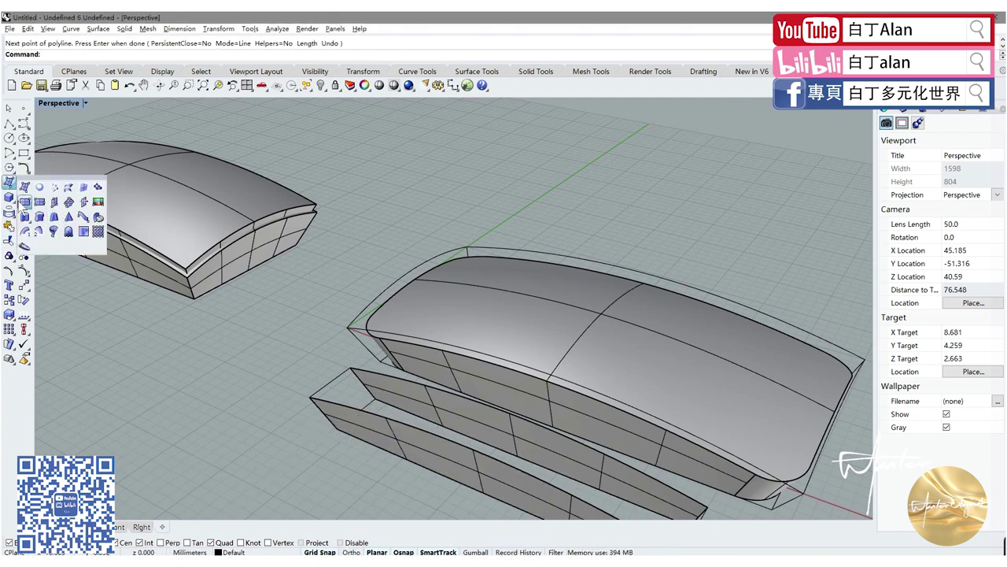
{"action": "left_click", "coordinate": [52, 220]}
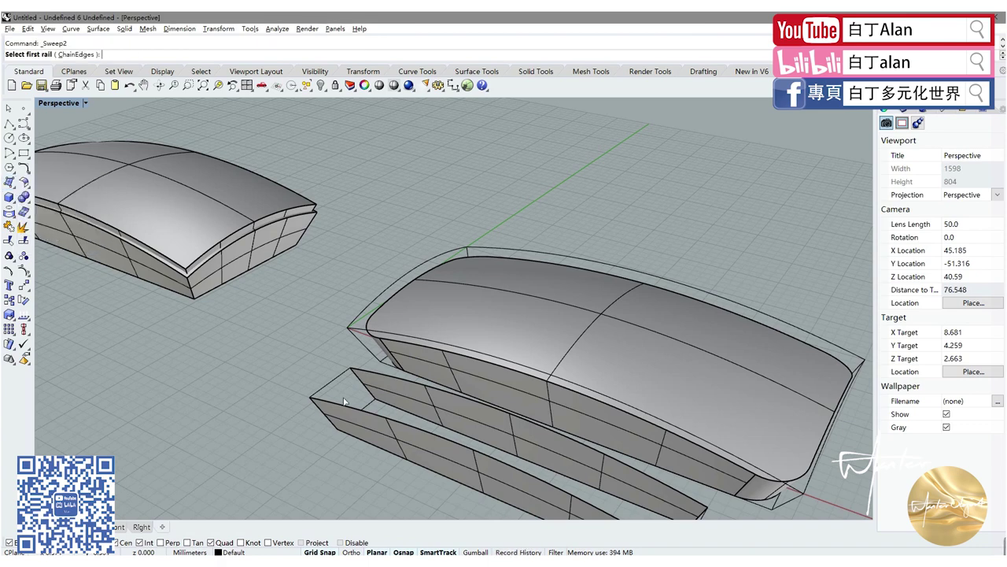
{"action": "left_click", "coordinate": [394, 407]}
{"action": "left_click", "coordinate": [376, 448]}
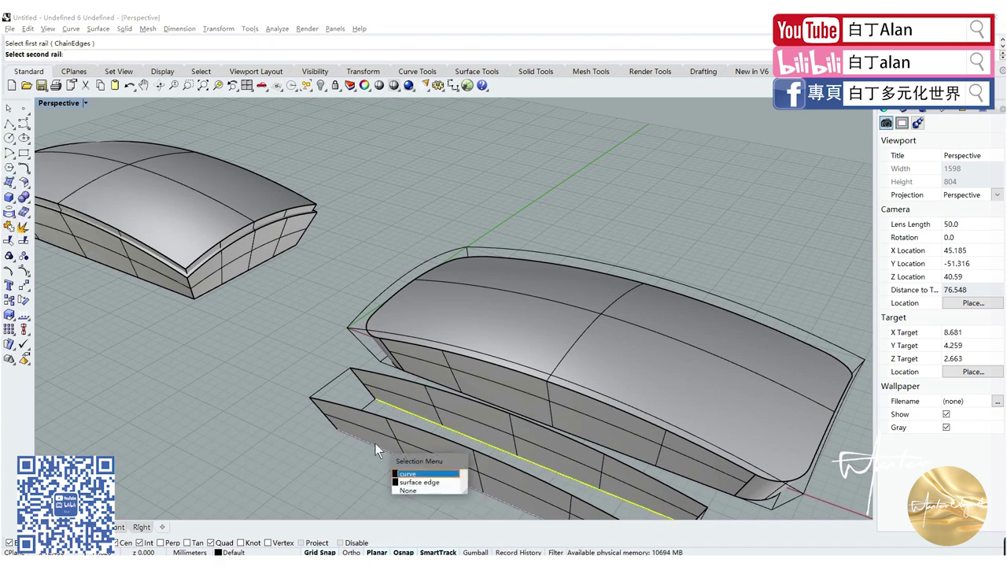
{"action": "left_click", "coordinate": [406, 470]}
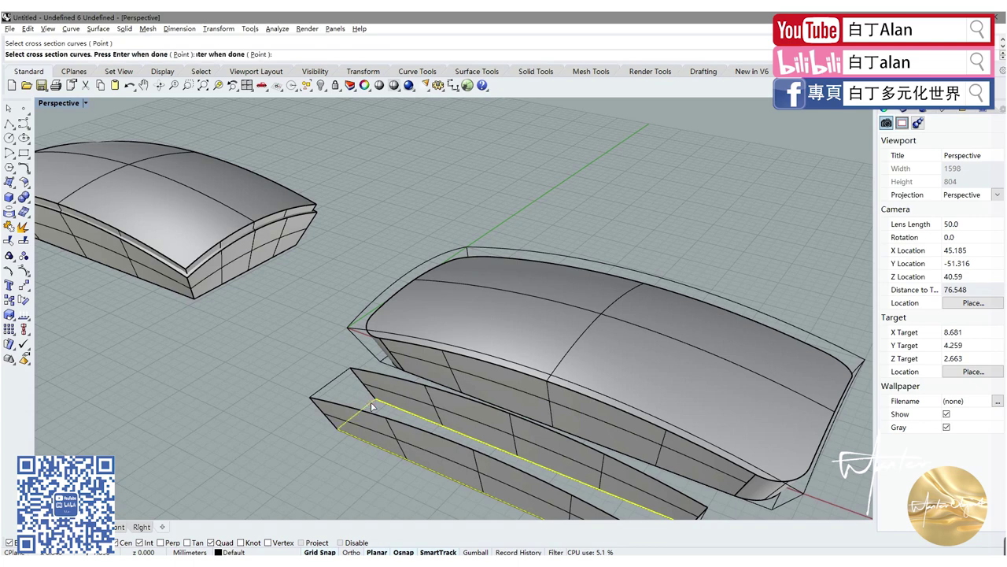
{"action": "scroll", "coordinate": [415, 429], "scroll_direction": "down", "scroll_amount": 2}
{"action": "scroll", "coordinate": [415, 429], "scroll_direction": "up", "scroll_amount": 3}
{"action": "scroll", "coordinate": [415, 429], "scroll_direction": "up", "scroll_amount": 2}
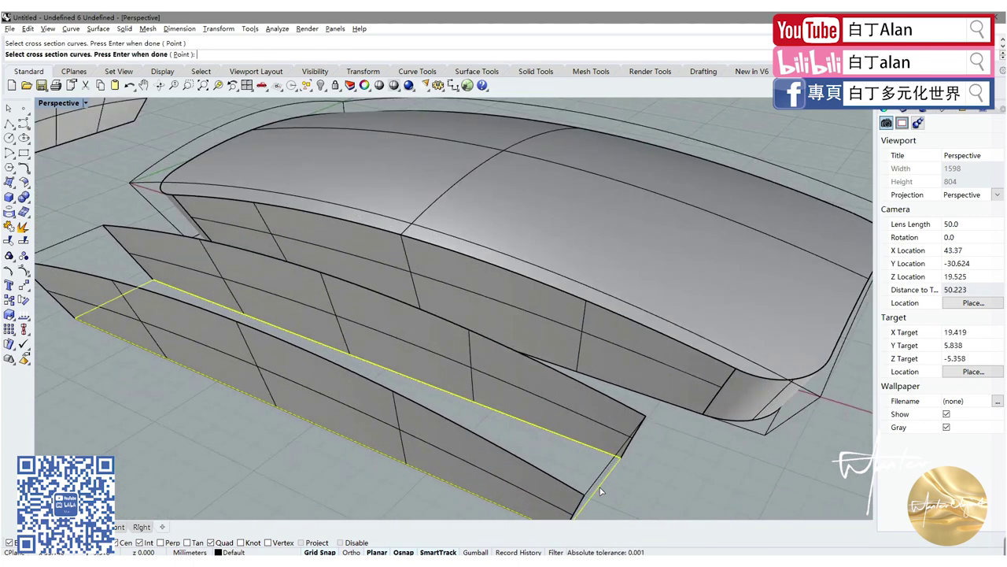
{"action": "key", "text": "Return"}
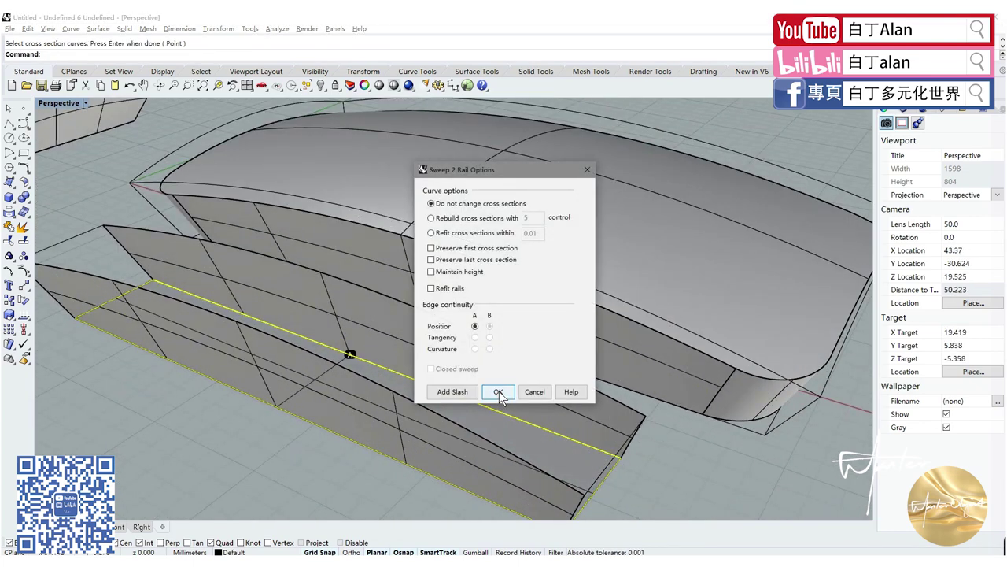
{"action": "left_click", "coordinate": [499, 392]}
- Sweep2 along the lower panel's edges with an end edge as cross section to build the top wall
{"action": "key", "text": "Return"}
{"action": "left_click", "coordinate": [560, 377]}
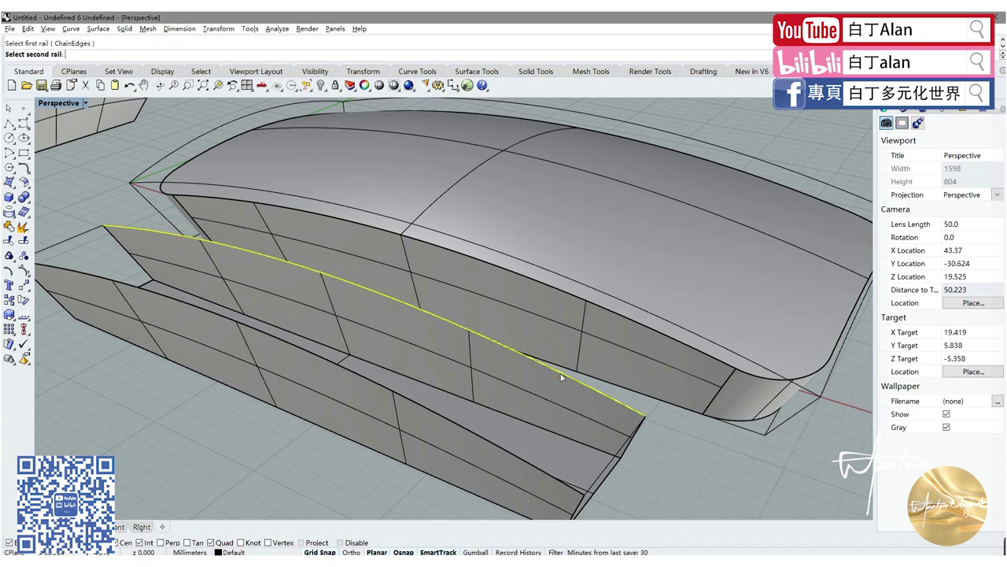
{"action": "left_click", "coordinate": [507, 446]}
{"action": "left_click", "coordinate": [543, 477]}
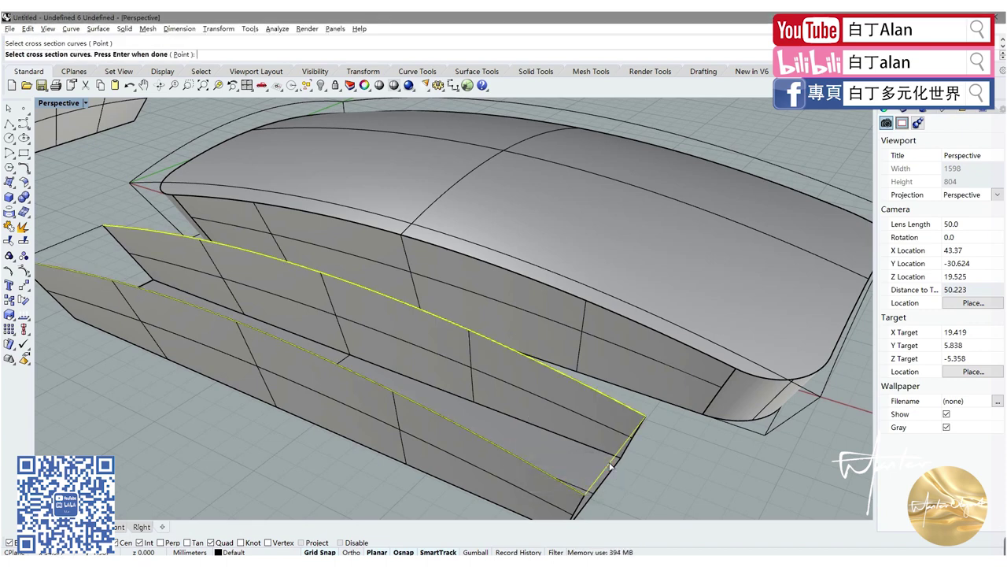
{"action": "scroll", "coordinate": [358, 354], "scroll_direction": "down", "scroll_amount": 5}
{"action": "left_click", "coordinate": [301, 336]}
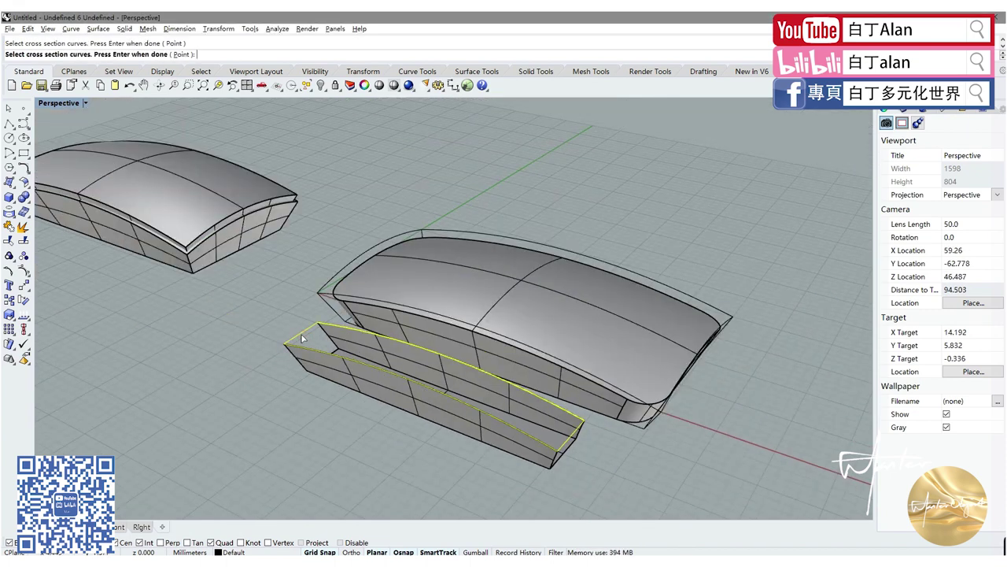
{"action": "key", "text": "Return"}
{"action": "left_click", "coordinate": [499, 391]}
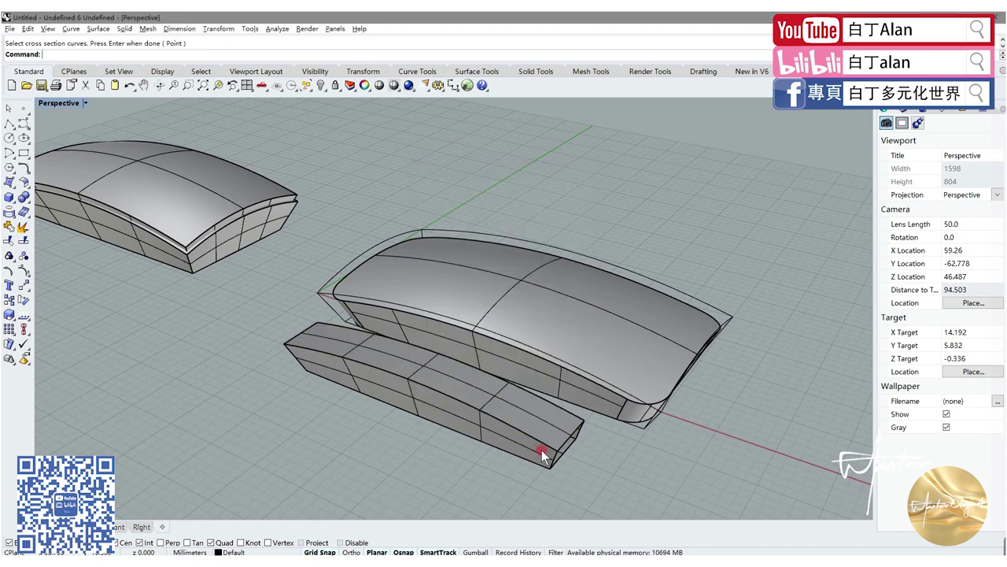
{"action": "scroll", "coordinate": [514, 399], "scroll_direction": "up", "scroll_amount": 3}
{"action": "scroll", "coordinate": [513, 399], "scroll_direction": "up", "scroll_amount": 2}
{"action": "right_click", "coordinate": [499, 399]}
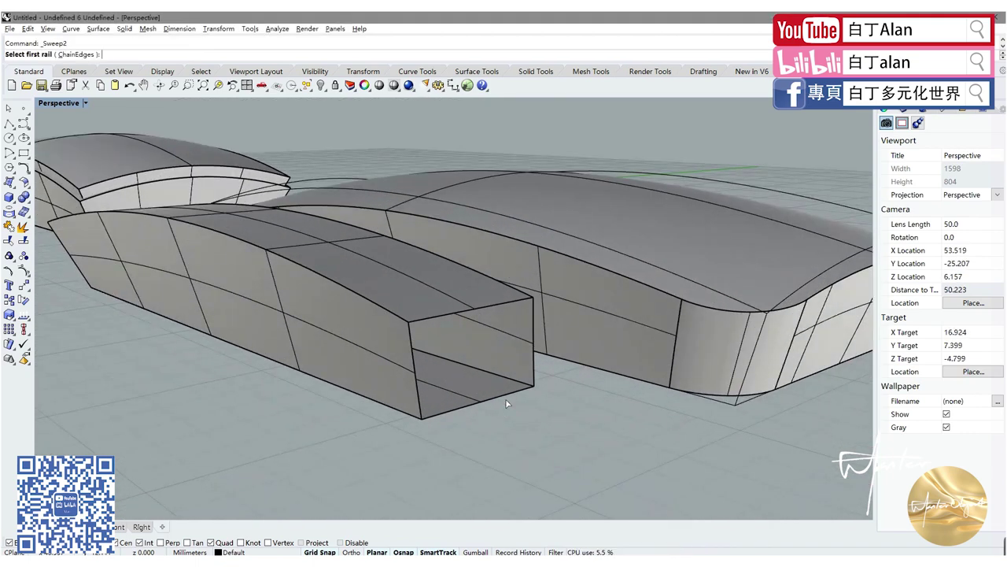
- Cap one end of the box with a Sweep2 along its bottom and top edges
{"action": "left_click", "coordinate": [506, 401]}
{"action": "left_click", "coordinate": [536, 425]}
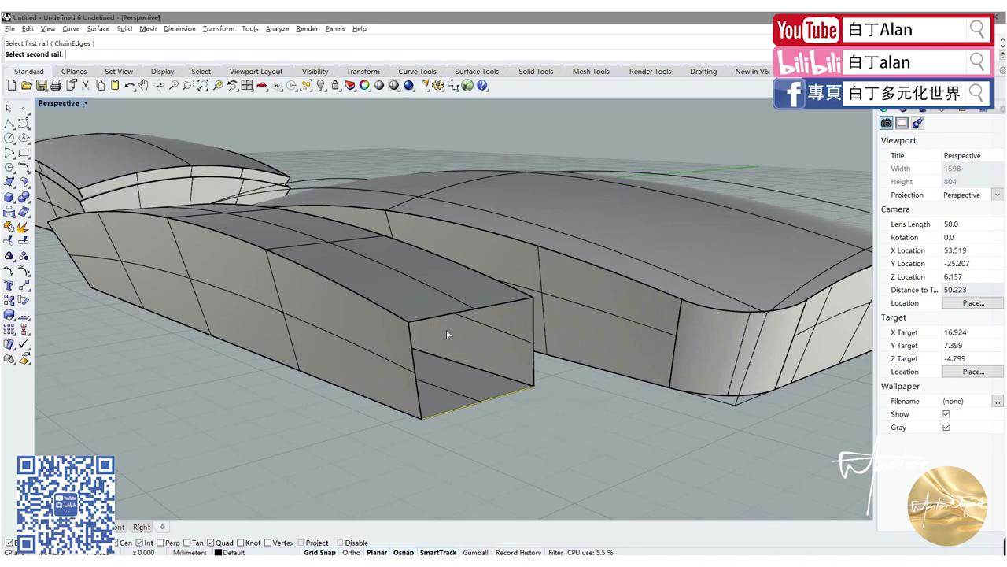
{"action": "left_click", "coordinate": [455, 340]}
{"action": "left_click", "coordinate": [461, 342]}
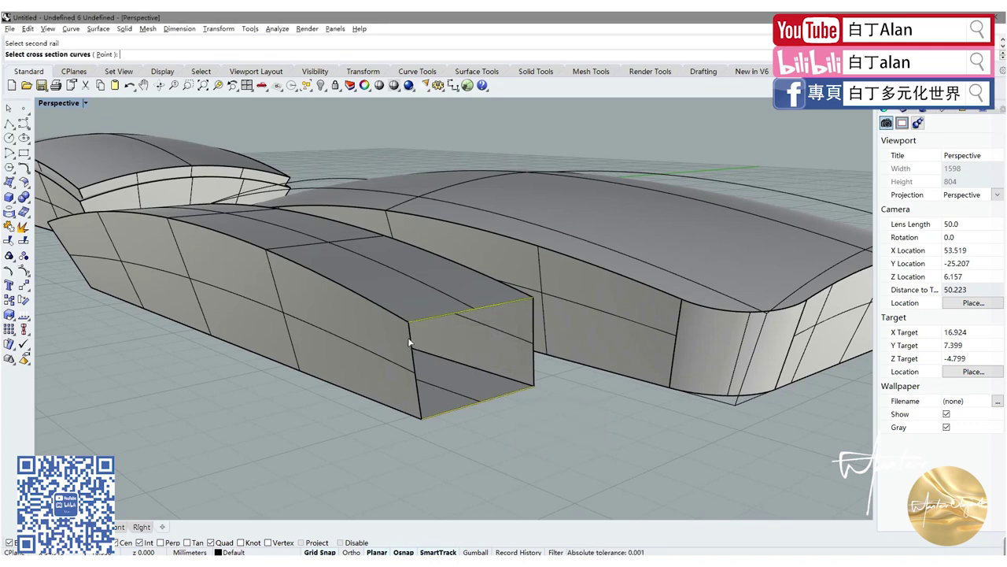
{"action": "left_click", "coordinate": [433, 364]}
{"action": "left_click", "coordinate": [434, 366]}
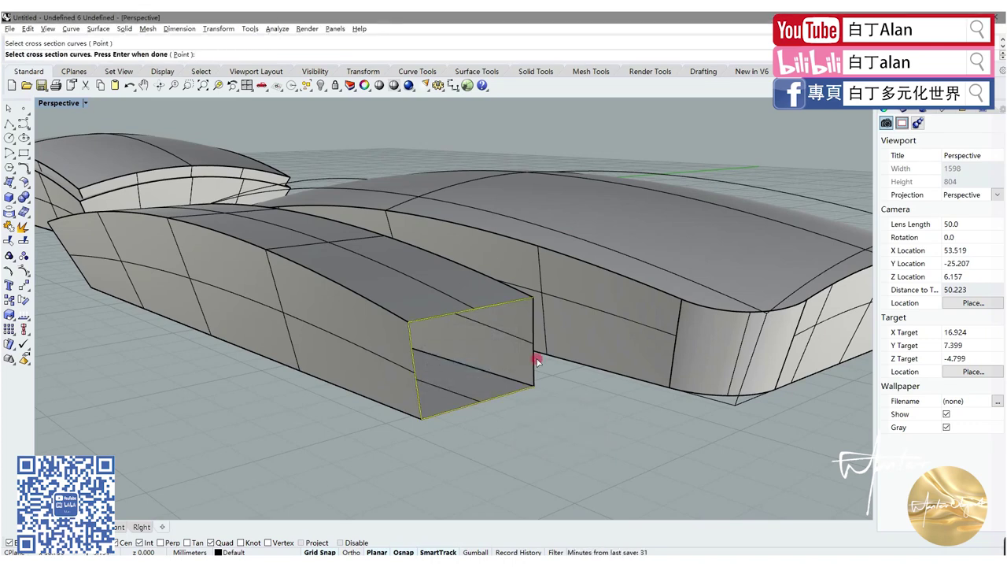
{"action": "key", "text": "Return"}
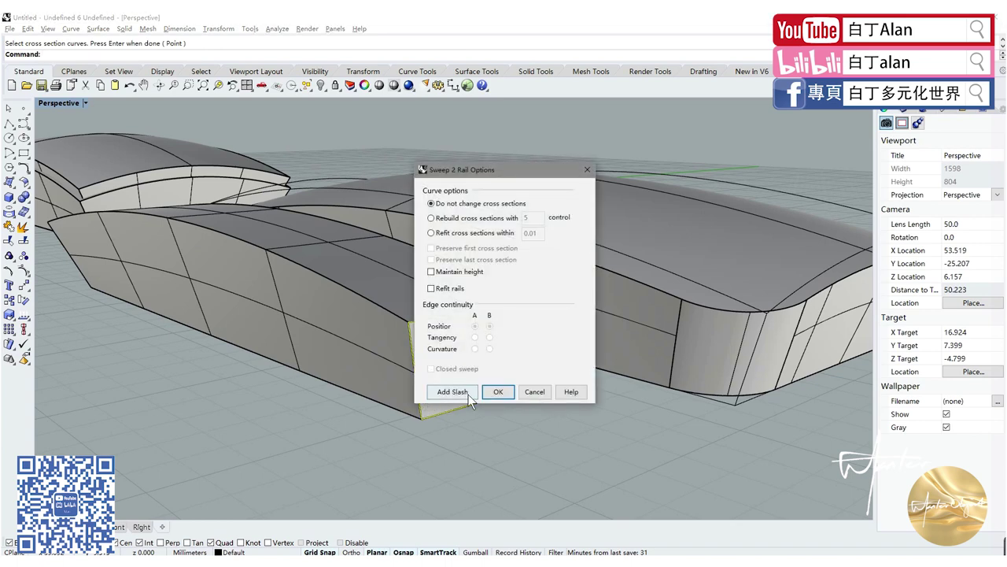
{"action": "left_click", "coordinate": [499, 396]}
{"action": "right_click_drag", "start_coordinate": [403, 373], "coordinate": [507, 376]}
{"action": "scroll", "coordinate": [507, 376], "scroll_direction": "up", "scroll_amount": 3}
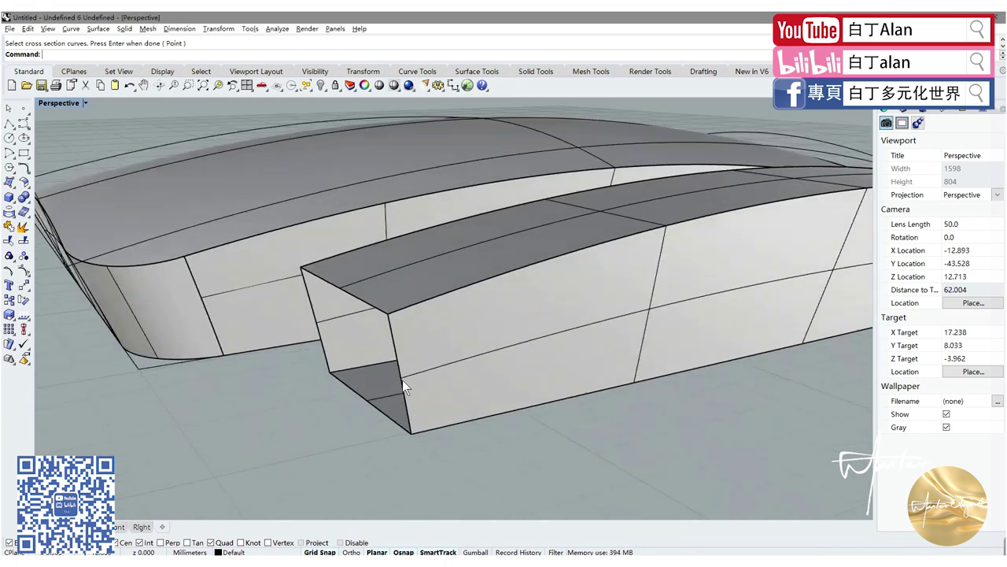
- Cap the box's other open end with another Sweep2 along its edges
{"action": "key", "text": "Return"}
{"action": "left_click", "coordinate": [359, 303]}
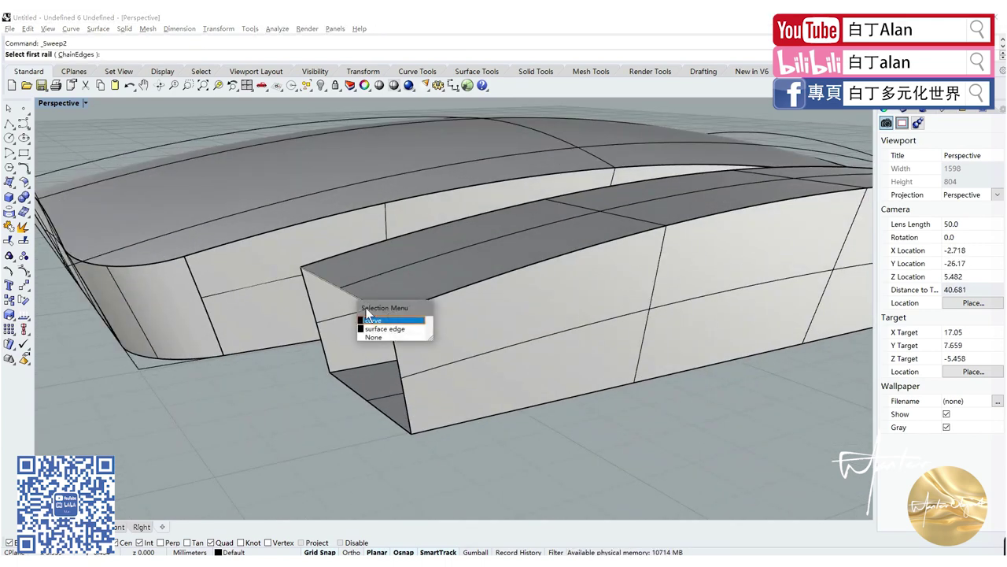
{"action": "left_click", "coordinate": [384, 320]}
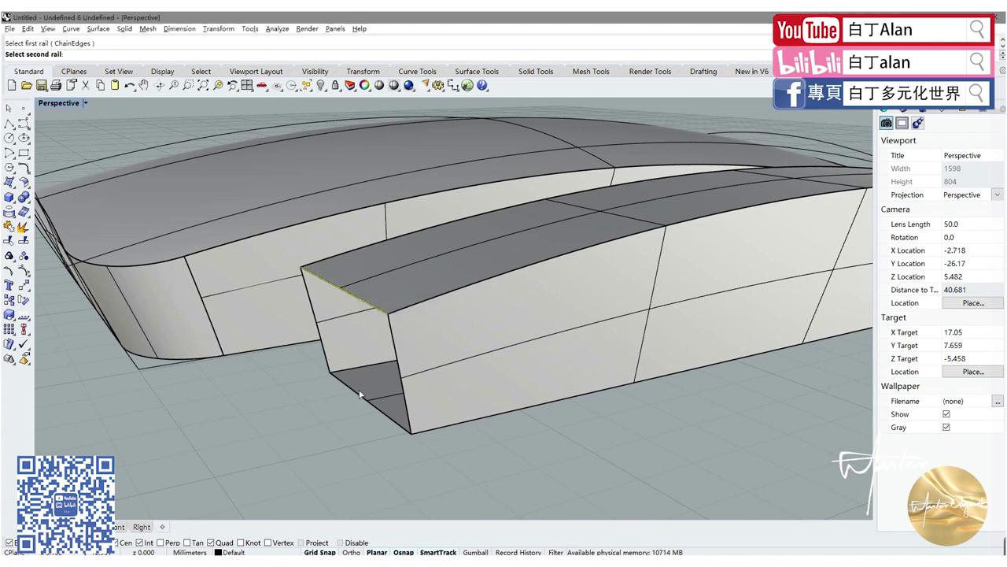
{"action": "left_click", "coordinate": [359, 392]}
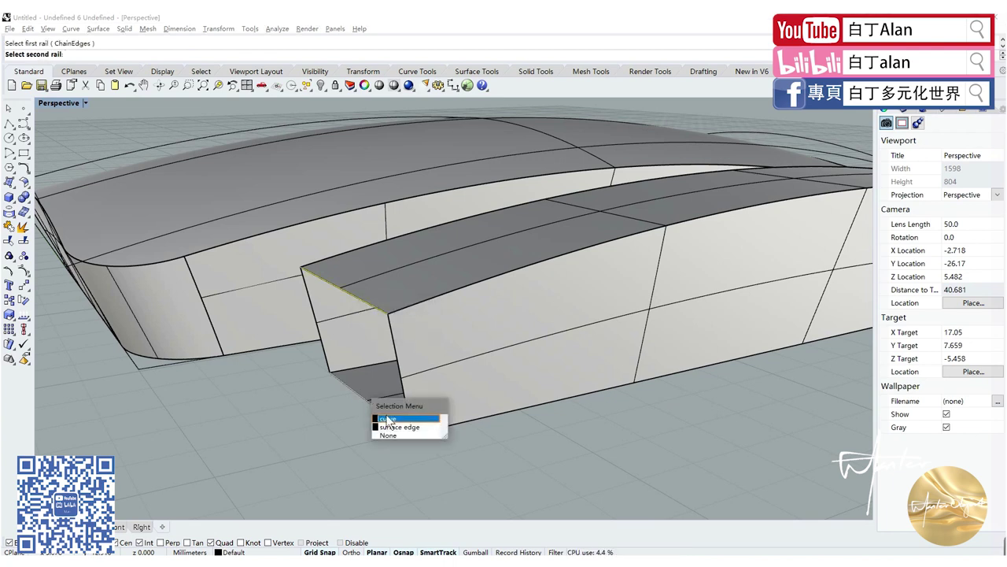
{"action": "left_click", "coordinate": [400, 427]}
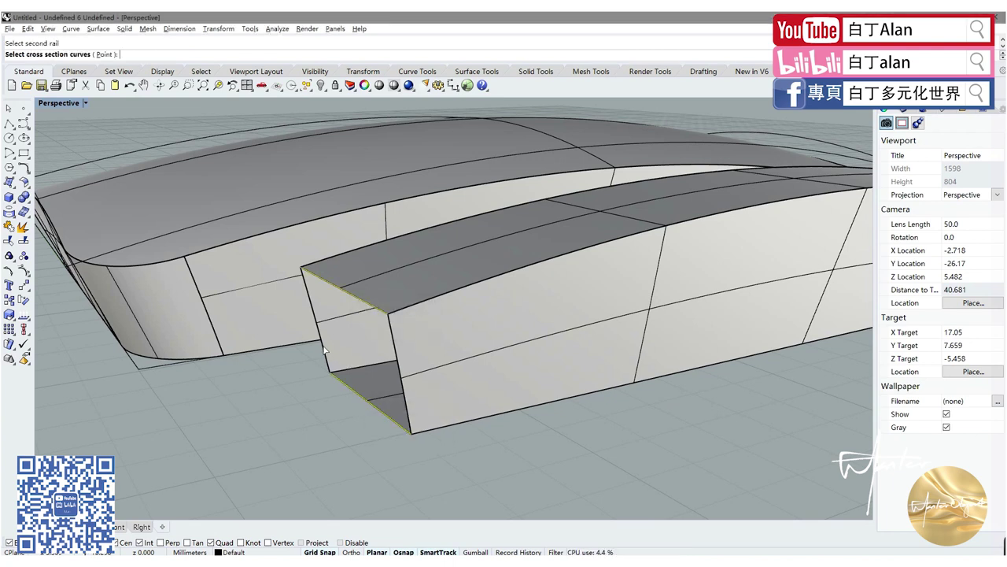
{"action": "left_click", "coordinate": [403, 391]}
{"action": "key", "text": "Return"}
{"action": "key", "text": "Return"}
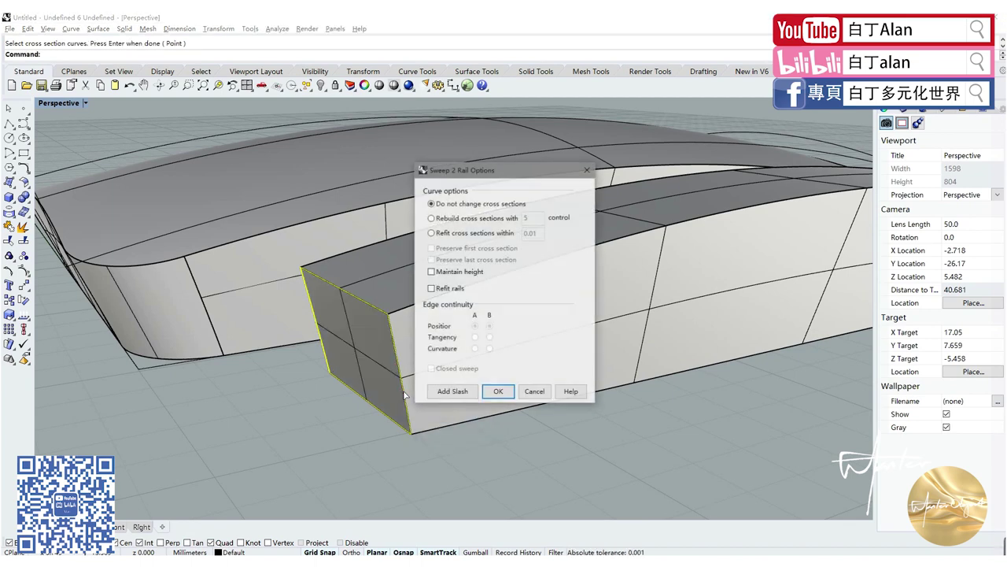
{"action": "left_click", "coordinate": [498, 391]}
{"action": "scroll", "coordinate": [315, 333], "scroll_direction": "down", "scroll_amount": 5}
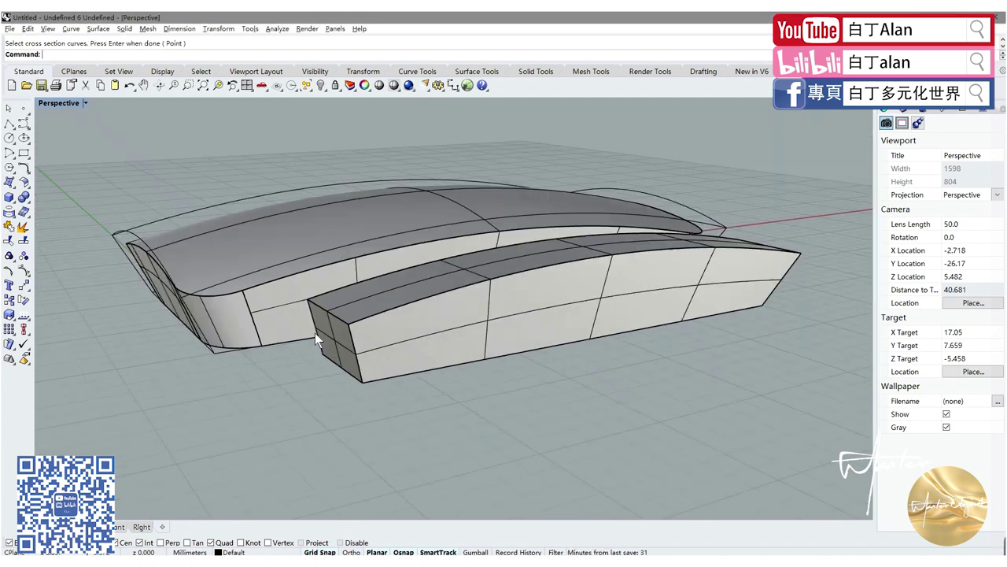
- Join the six box surfaces into one closed solid and return to four viewports
{"action": "left_click", "coordinate": [382, 318]}
{"action": "left_click", "coordinate": [378, 306], "text": "shift"}
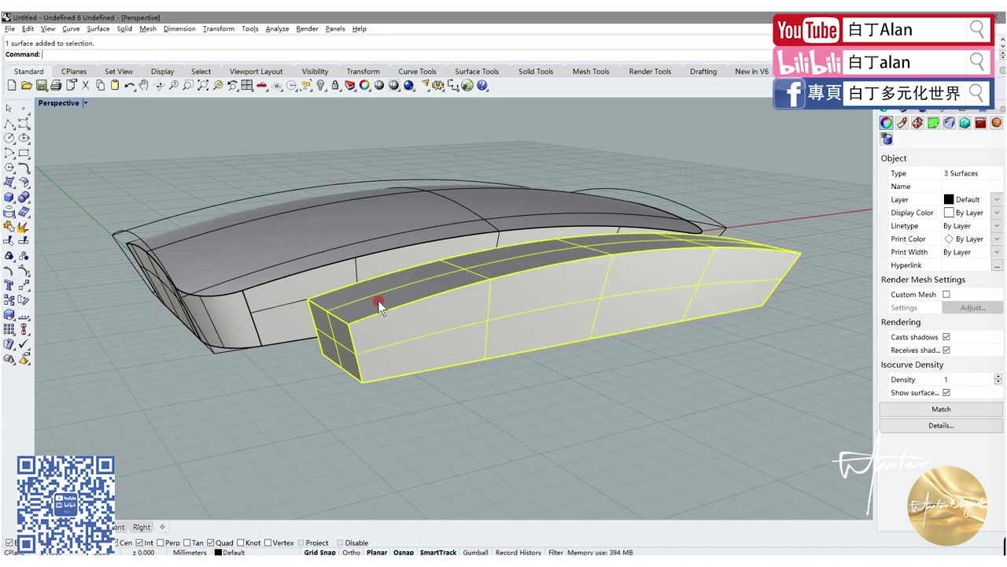
{"action": "mouse_move", "coordinate": [377, 306]}
{"action": "right_mouse_down"}
{"action": "mouse_move", "coordinate": [623, 292]}
{"action": "mouse_move", "coordinate": [434, 299]}
{"action": "mouse_move", "coordinate": [355, 285]}
{"action": "mouse_move", "coordinate": [324, 340]}
{"action": "mouse_move", "coordinate": [262, 269]}
{"action": "right_mouse_up"}
{"action": "left_click", "coordinate": [624, 291], "text": "shift"}
{"action": "left_click", "coordinate": [323, 340], "text": "shift"}
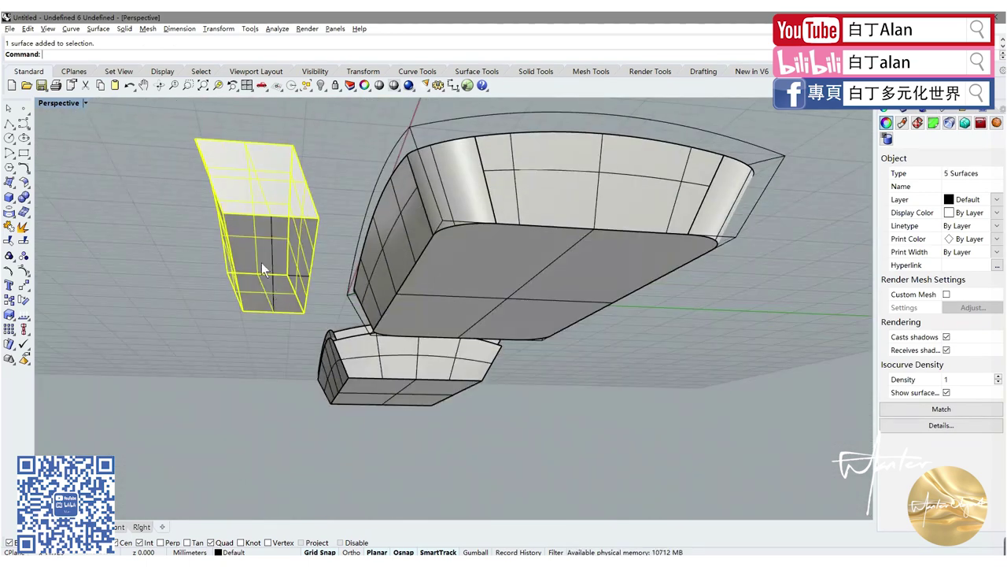
{"action": "left_click", "coordinate": [7, 226]}
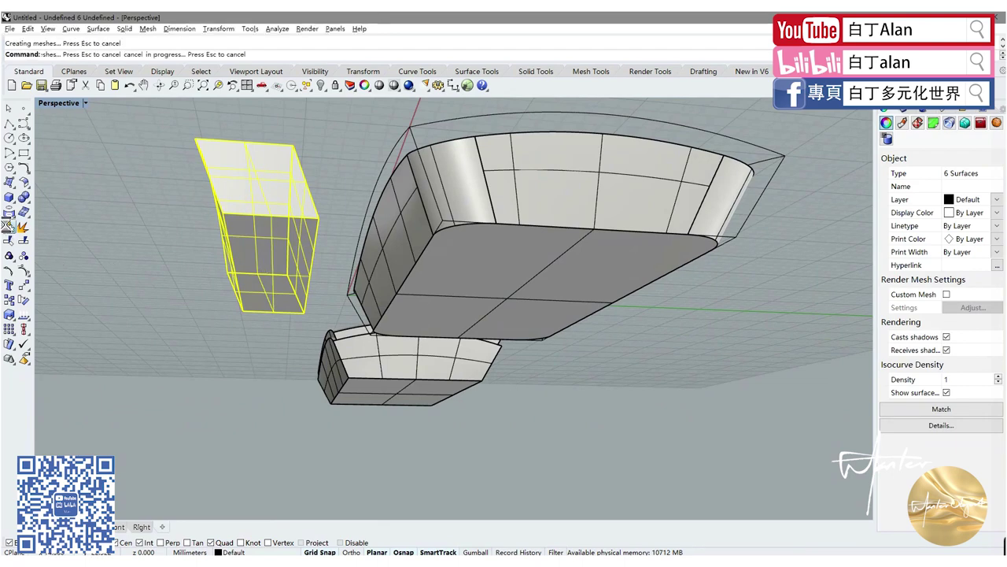
{"action": "double_click", "coordinate": [62, 105]}
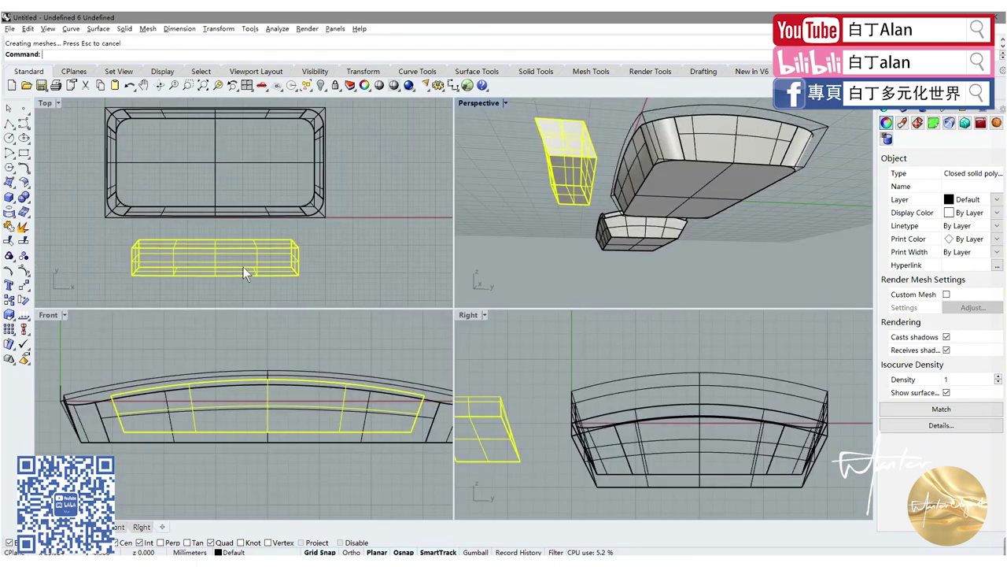
- Window-select the curved box in Top and move it from its corner flush against the case's front wall
{"action": "left_click", "coordinate": [107, 237]}
{"action": "left_click", "coordinate": [153, 265]}
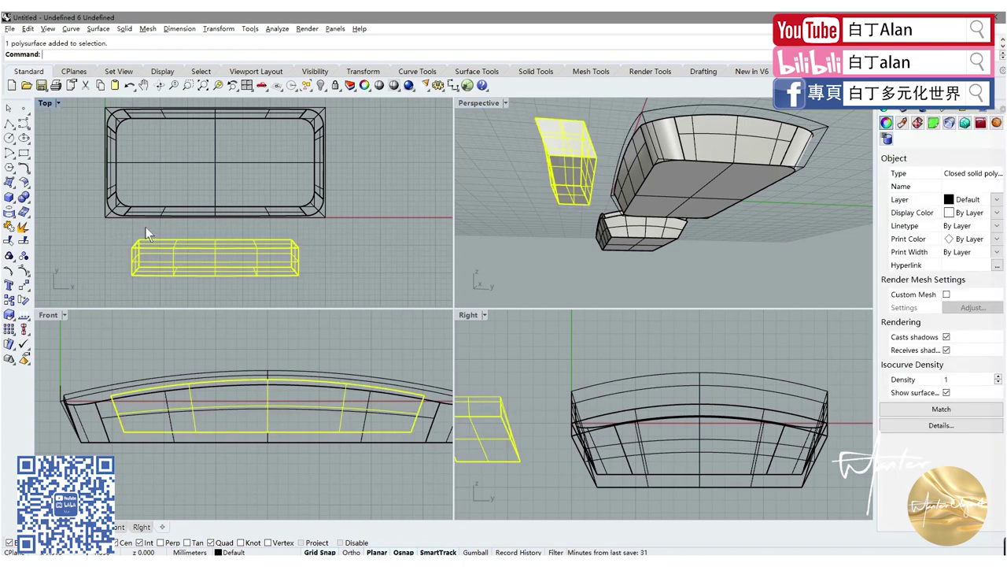
{"action": "left_click", "coordinate": [110, 224]}
{"action": "left_click_drag", "start_coordinate": [109, 223], "coordinate": [323, 281]}
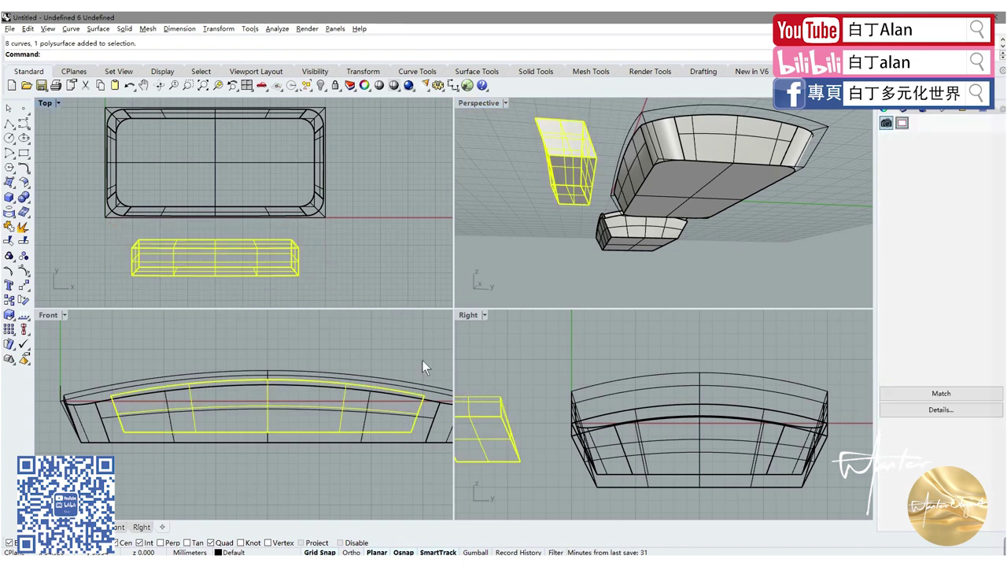
{"action": "left_click", "coordinate": [24, 285]}
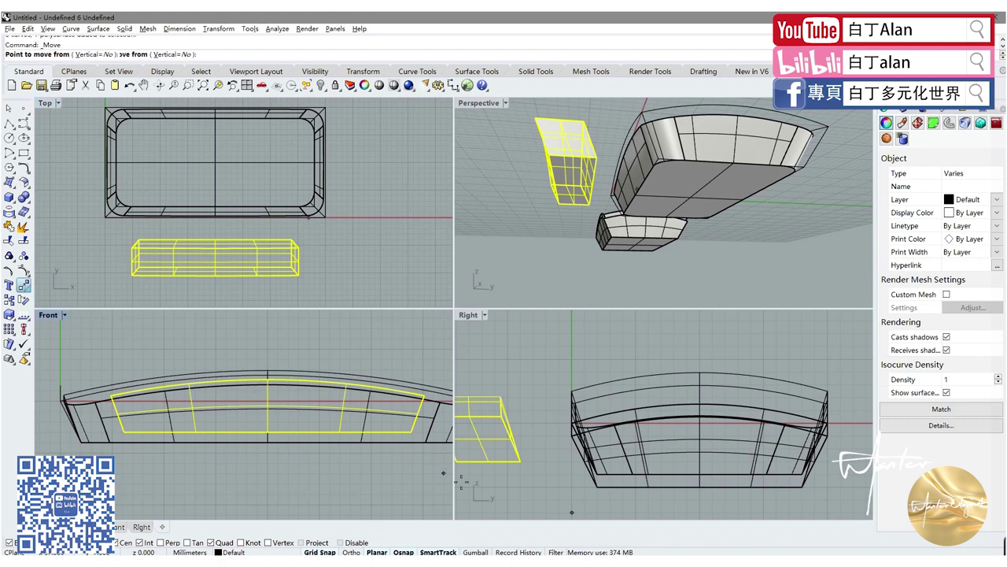
{"action": "scroll", "coordinate": [525, 455], "scroll_direction": "up", "scroll_amount": 2}
{"action": "left_click", "coordinate": [529, 456]}
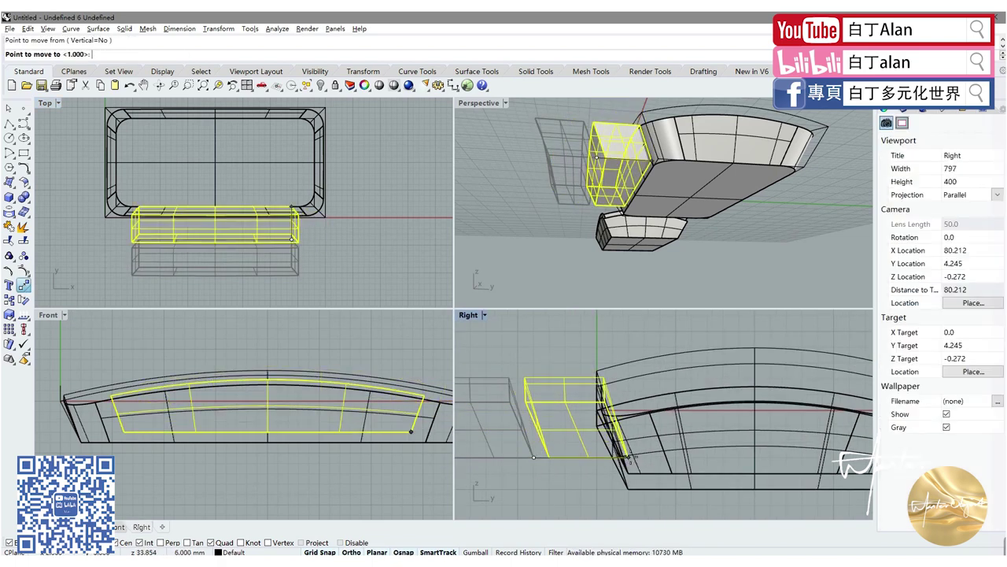
{"action": "left_click", "coordinate": [628, 457]}
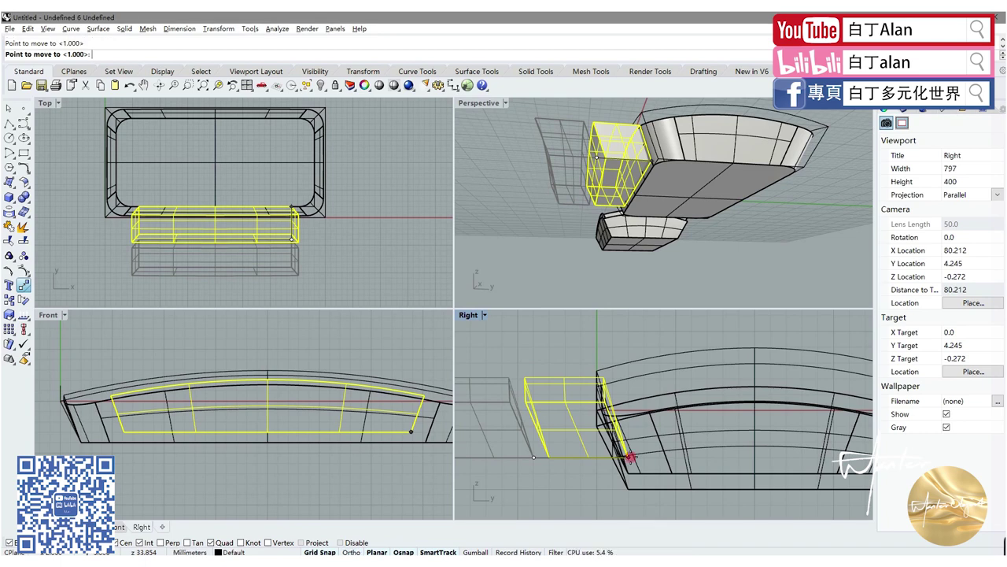
{"action": "left_click", "coordinate": [557, 234]}
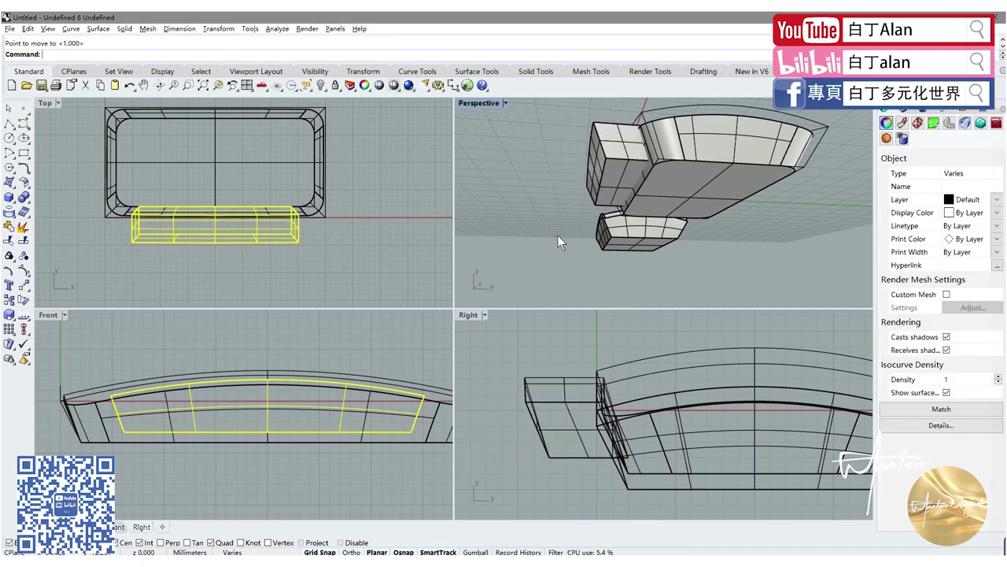
{"action": "mouse_move", "coordinate": [557, 234]}
{"action": "right_mouse_down"}
{"action": "mouse_move", "coordinate": [589, 242]}
{"action": "mouse_move", "coordinate": [580, 198]}
{"action": "right_mouse_up"}
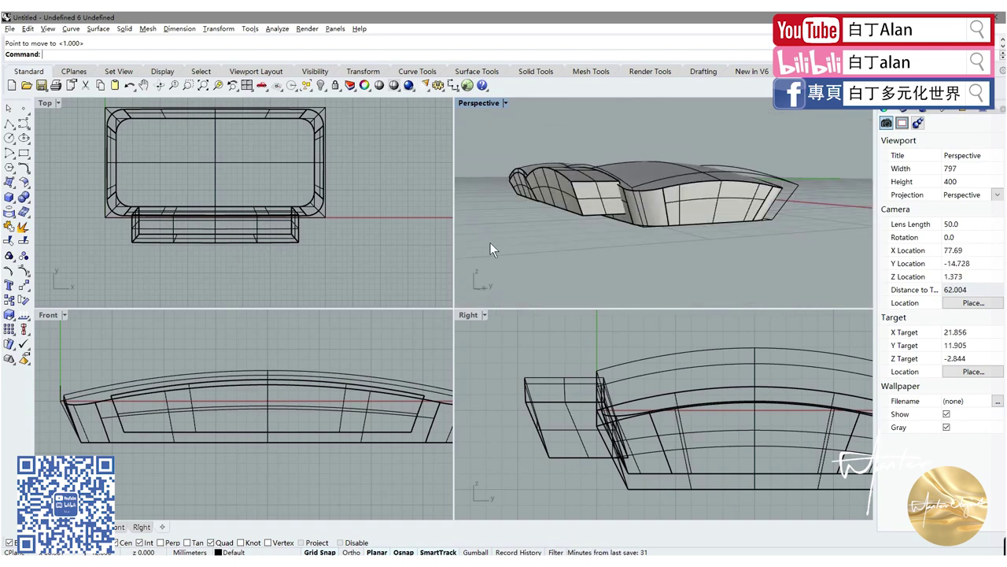
- BooleanDifference the box from the case shell, then undo the subtraction
{"action": "left_click", "coordinate": [650, 211]}
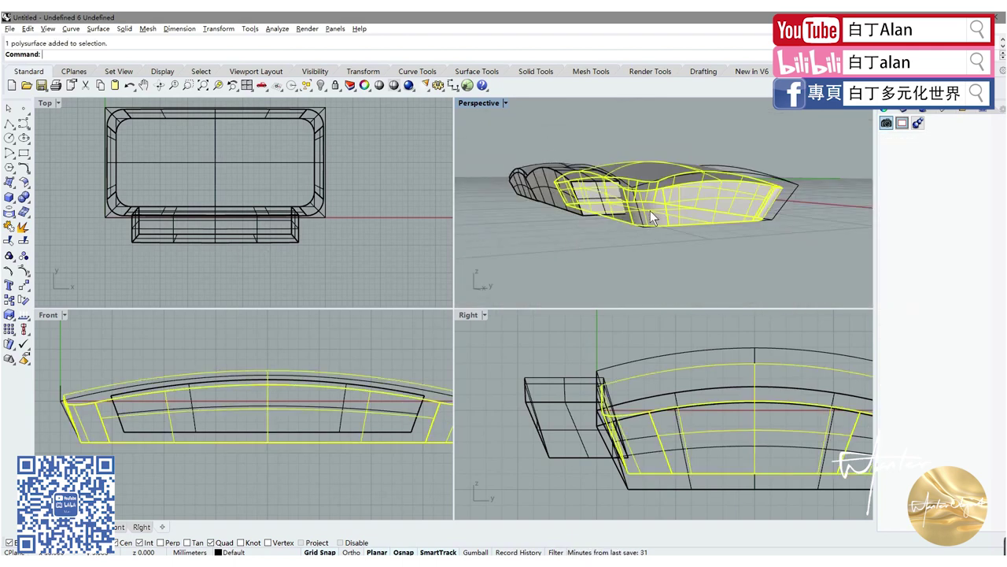
{"action": "left_click", "coordinate": [30, 203]}
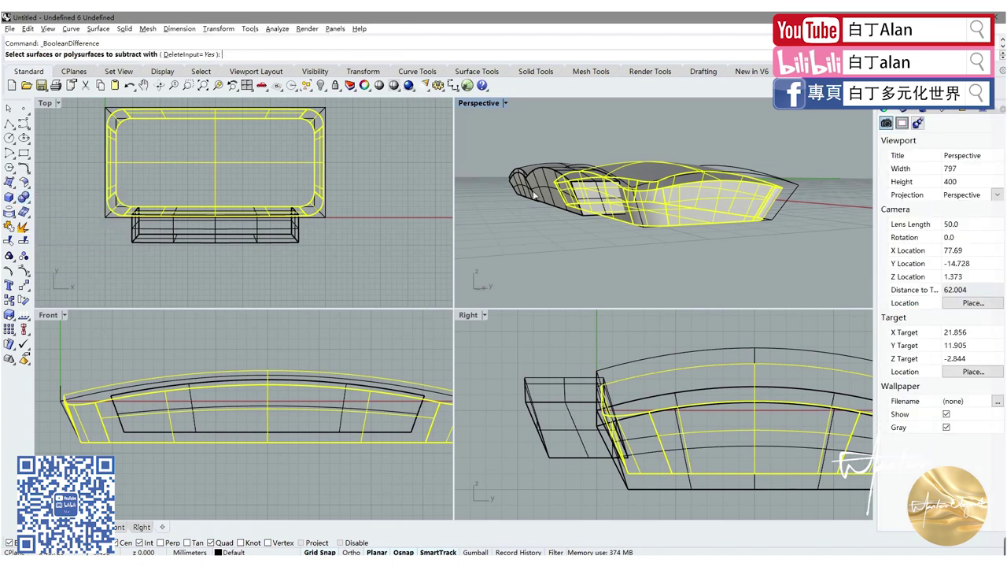
{"action": "left_click", "coordinate": [540, 193]}
{"action": "key", "text": "Return"}
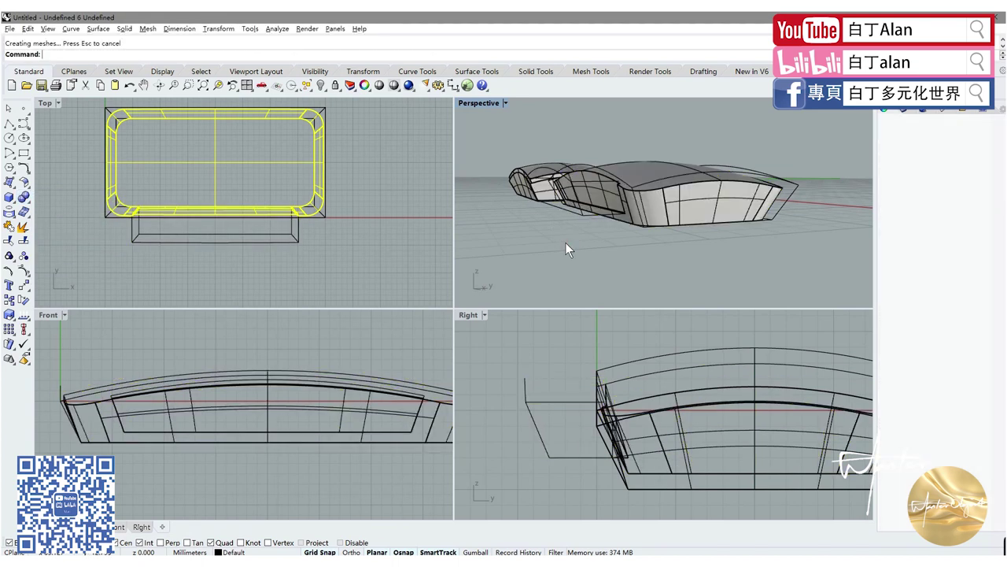
{"action": "right_click_drag", "start_coordinate": [565, 242], "coordinate": [629, 247]}
{"action": "scroll", "coordinate": [541, 203], "scroll_direction": "up", "scroll_amount": 2}
{"action": "scroll", "coordinate": [513, 203], "scroll_direction": "up", "scroll_amount": 2}
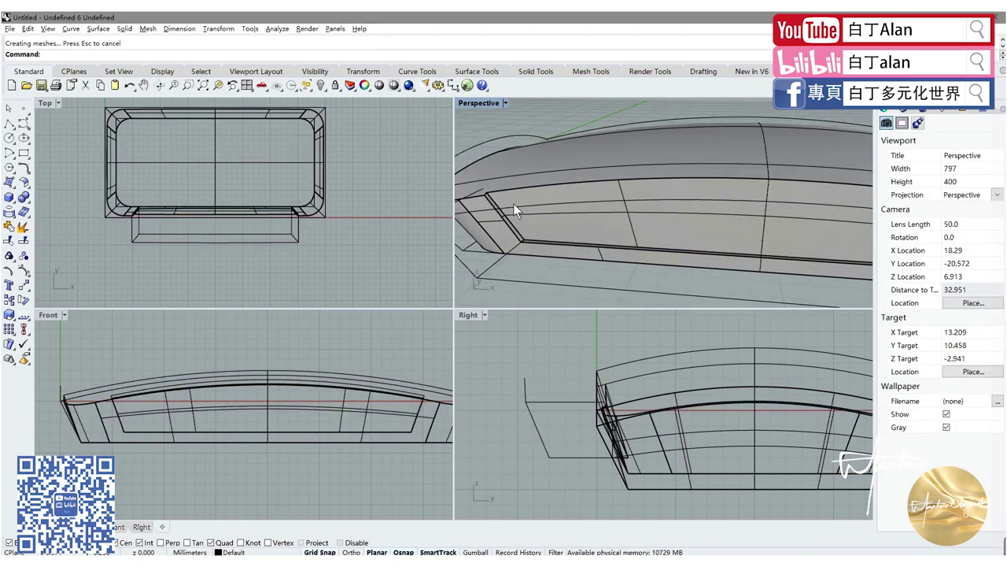
{"action": "key", "text": "ctrl+z"}
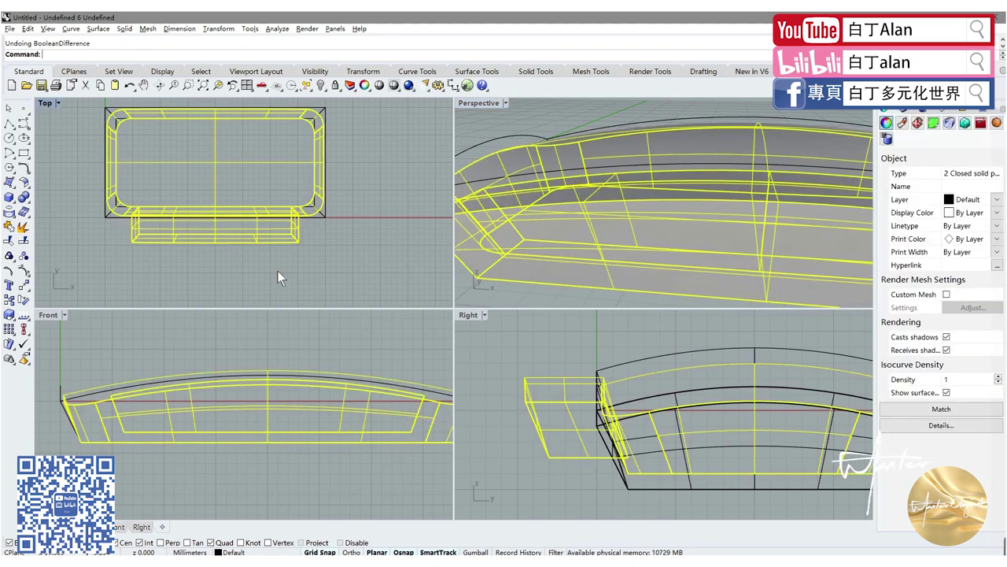
- Window-select the lower box and its curves in the Top view
{"action": "left_click", "coordinate": [115, 203]}
{"action": "left_click_drag", "start_coordinate": [123, 187], "coordinate": [313, 269]}
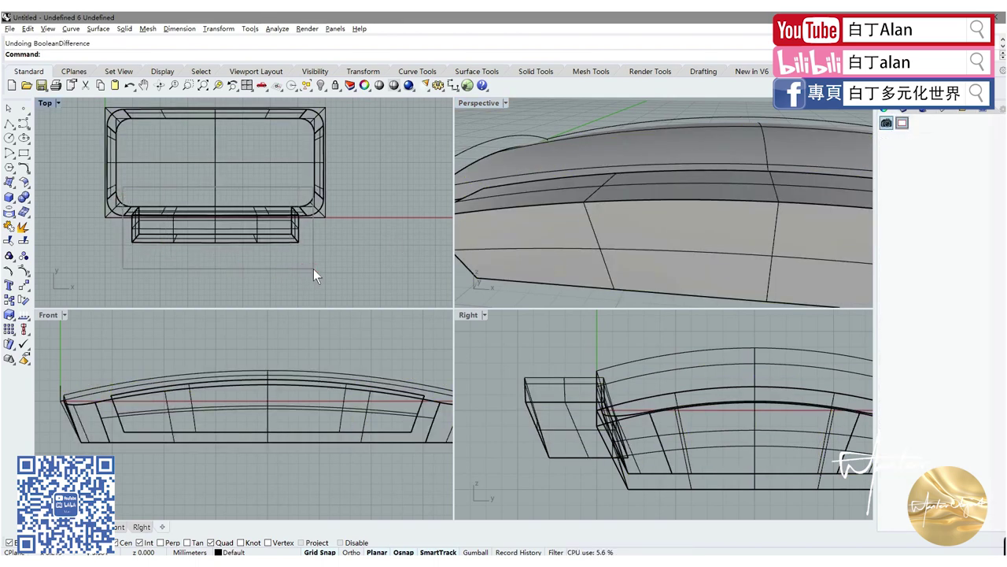
{"action": "scroll", "coordinate": [313, 268], "scroll_direction": "down", "scroll_amount": 3}
- Copy the box and curves from the outline corner to the left body's matching corner
{"action": "scroll", "coordinate": [153, 240], "scroll_direction": "up", "scroll_amount": 1}
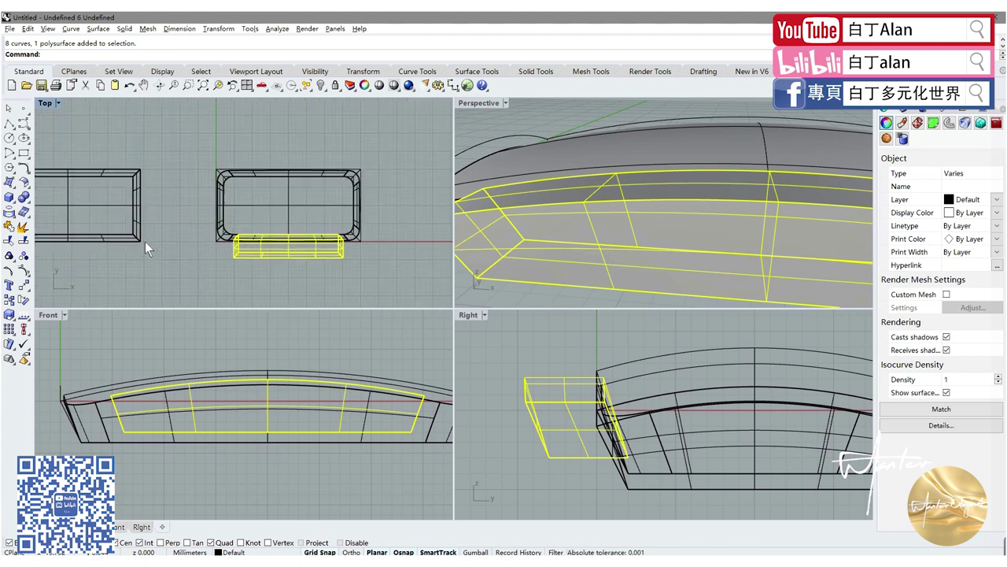
{"action": "left_click", "coordinate": [12, 303]}
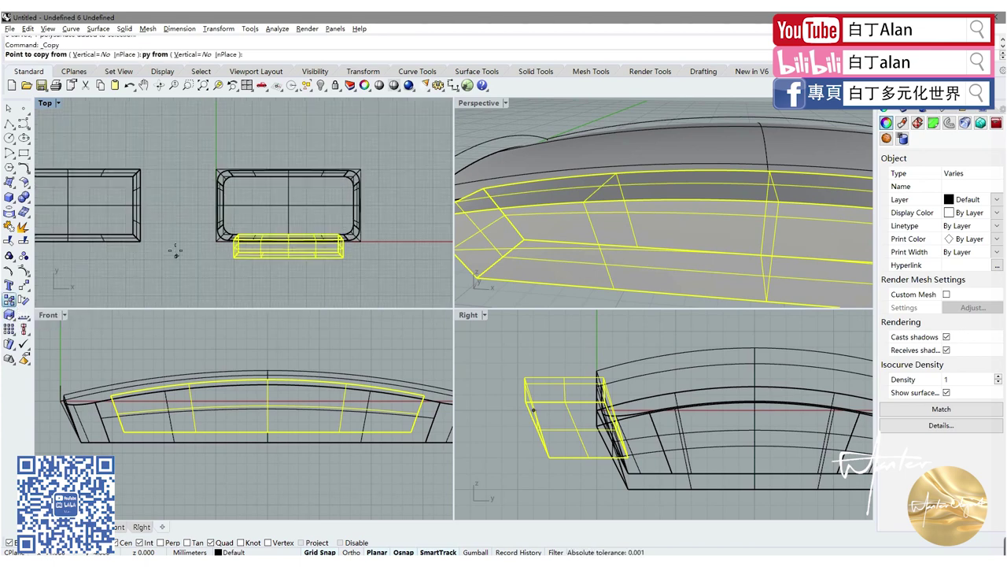
{"action": "scroll", "coordinate": [219, 243], "scroll_direction": "up", "scroll_amount": 2}
{"action": "left_click", "coordinate": [225, 240]}
{"action": "scroll", "coordinate": [265, 240], "scroll_direction": "down", "scroll_amount": 3}
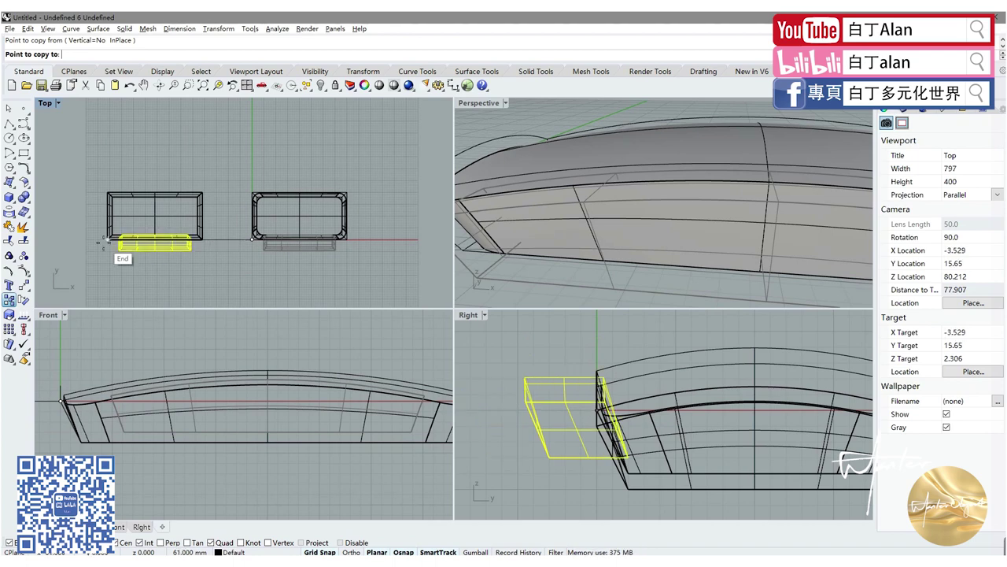
{"action": "left_click", "coordinate": [107, 240]}
{"action": "key", "text": "Return"}
{"action": "scroll", "coordinate": [598, 236], "scroll_direction": "down", "scroll_amount": 5}
- Maximize the Perspective view and select the right body's inner solid
{"action": "mouse_move", "coordinate": [567, 237]}
{"action": "right_mouse_down"}
{"action": "mouse_move", "coordinate": [622, 244]}
{"action": "mouse_move", "coordinate": [602, 256]}
{"action": "right_mouse_up"}
{"action": "left_click", "coordinate": [606, 261]}
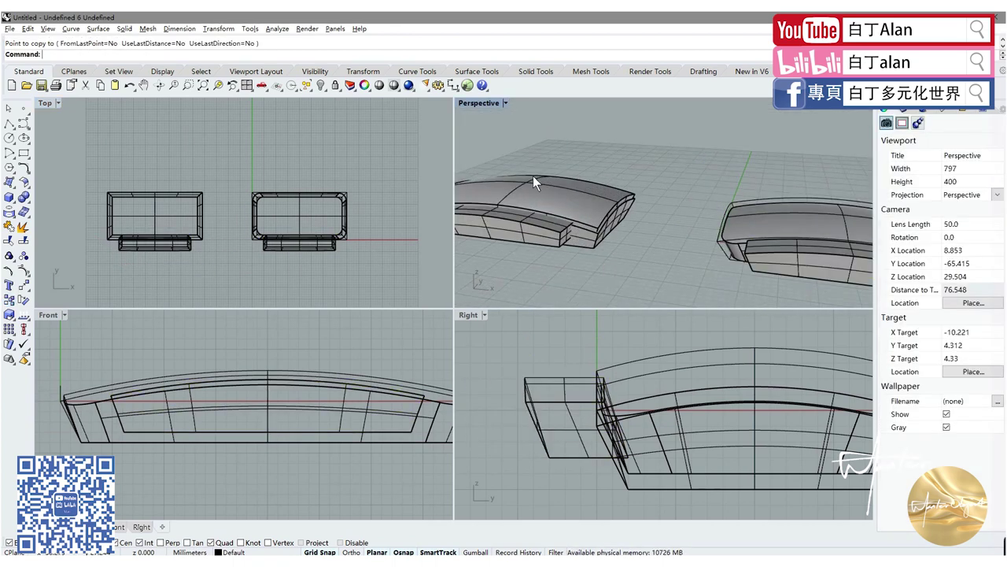
{"action": "double_click", "coordinate": [486, 101]}
{"action": "right_click_drag", "start_coordinate": [306, 301], "coordinate": [771, 391]}
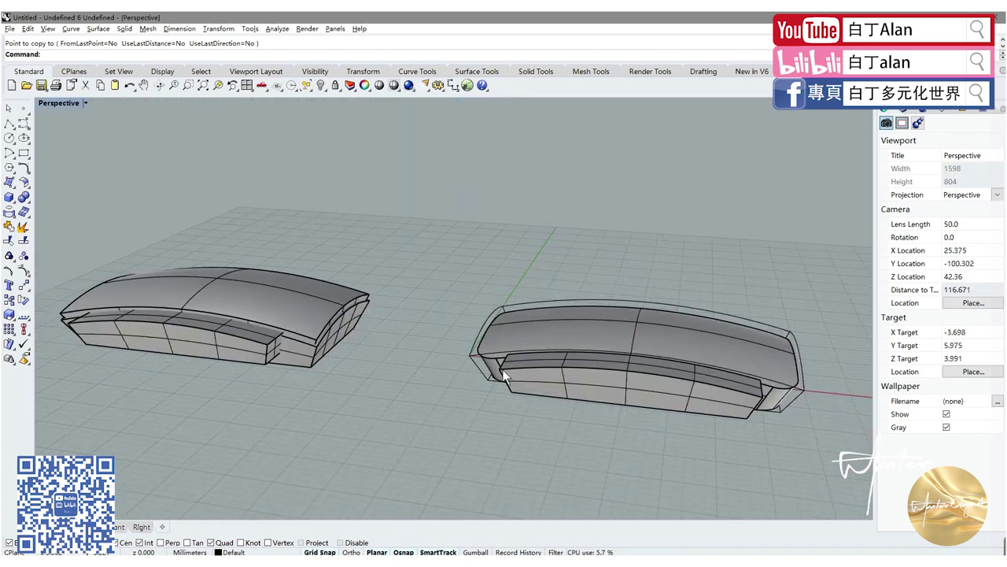
{"action": "left_click", "coordinate": [740, 356]}
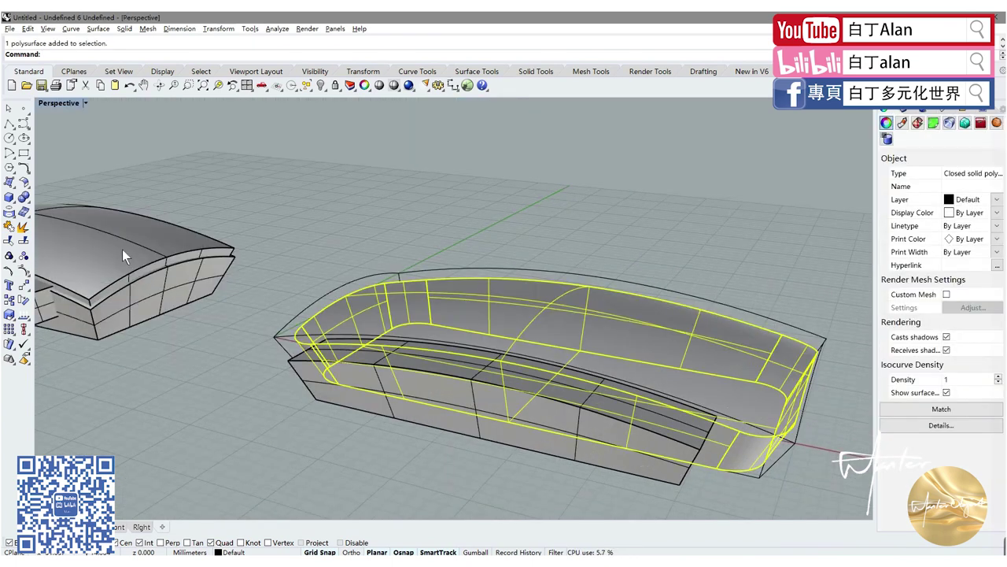
- Boolean-difference the lower box out of the right body to form a recess
{"action": "left_click", "coordinate": [29, 201]}
{"action": "left_click", "coordinate": [62, 207]}
{"action": "left_click", "coordinate": [358, 392]}
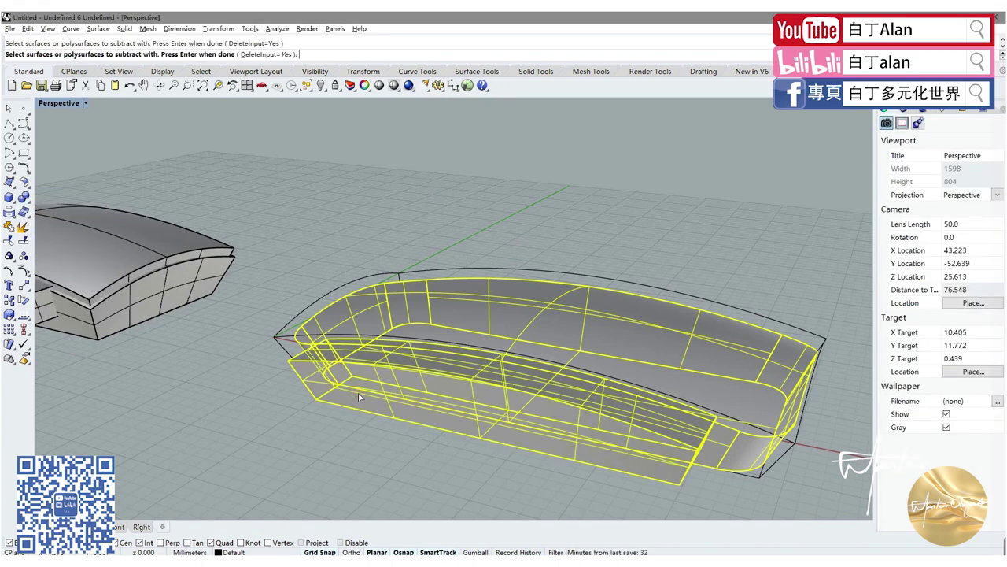
{"action": "key", "text": "Return"}
{"action": "scroll", "coordinate": [350, 367], "scroll_direction": "down", "scroll_amount": 3}
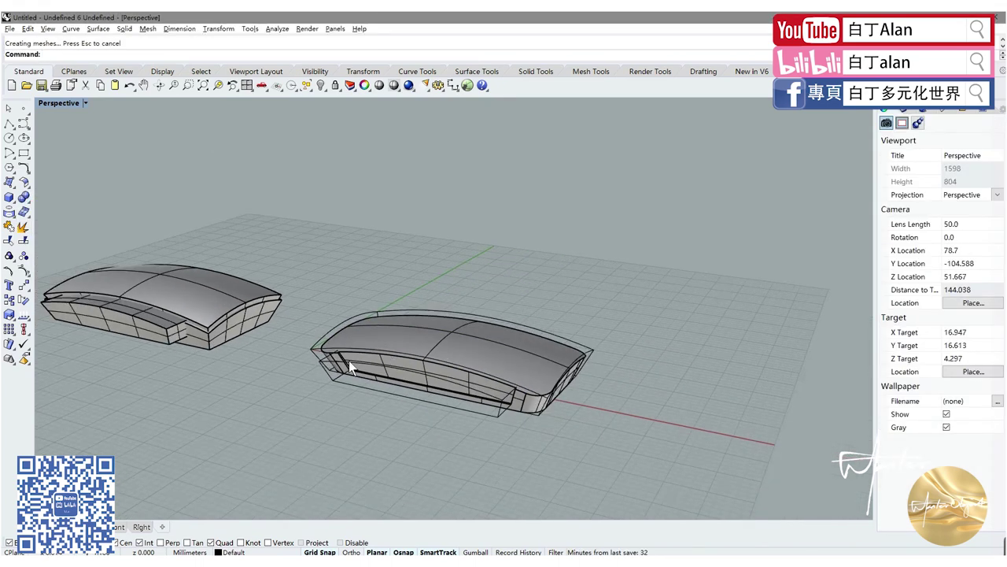
{"action": "scroll", "coordinate": [349, 360], "scroll_direction": "up", "scroll_amount": 4}
{"action": "scroll", "coordinate": [349, 360], "scroll_direction": "up", "scroll_amount": 4}
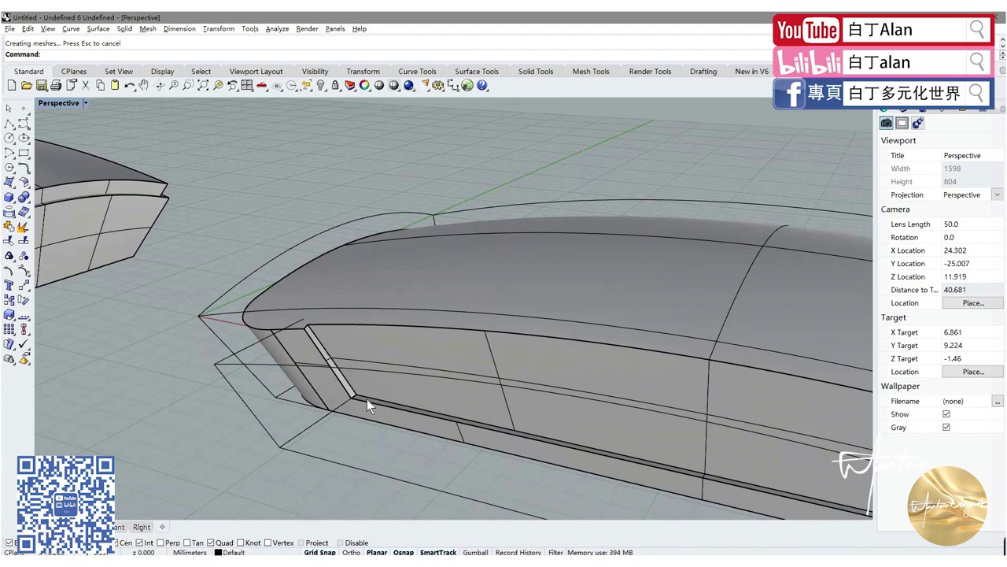
- Fillet the recess's front corner edge at radius 3.000
{"action": "left_click", "coordinate": [29, 202]}
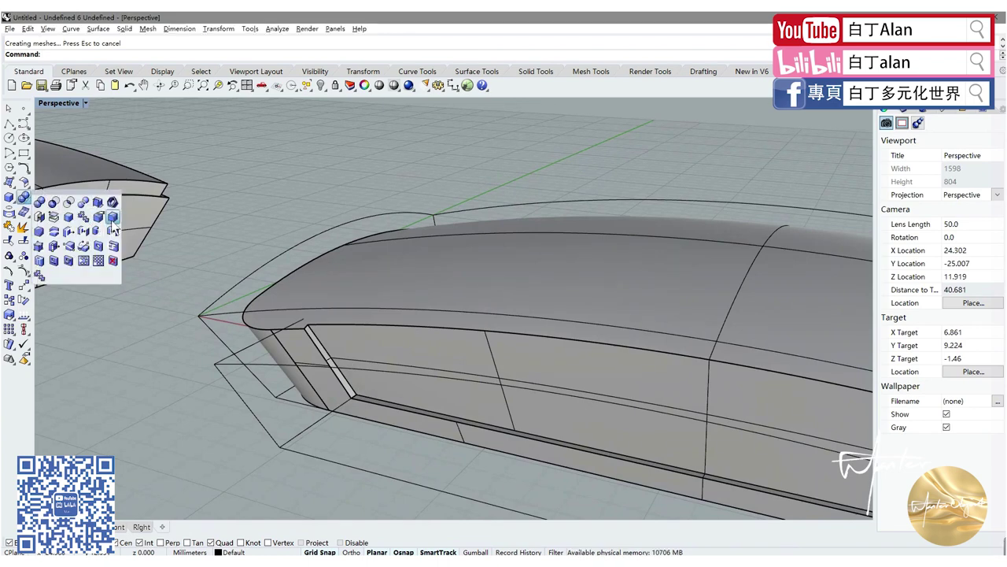
{"action": "scroll", "coordinate": [350, 392], "scroll_direction": "up", "scroll_amount": 5}
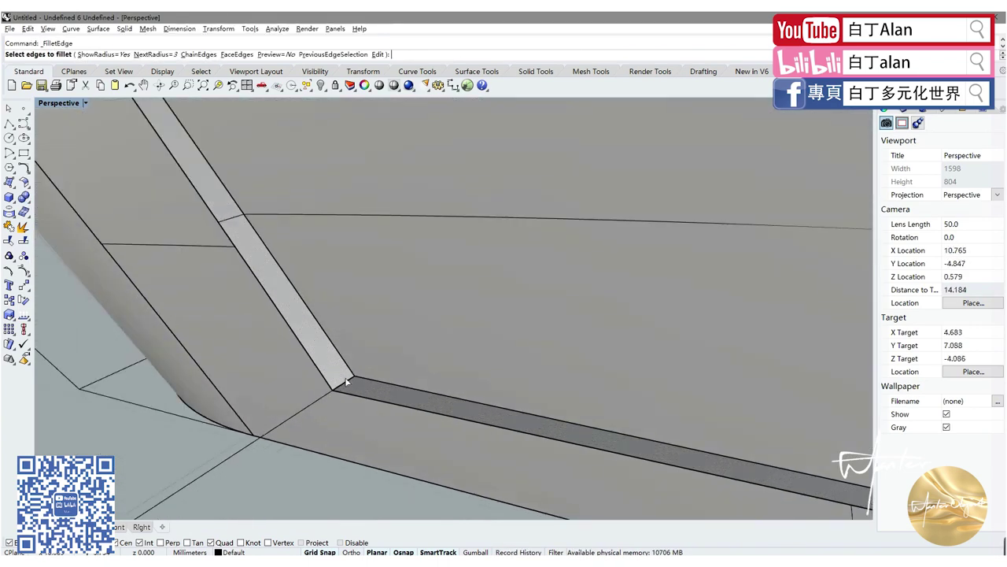
{"action": "left_click", "coordinate": [337, 383]}
{"action": "scroll", "coordinate": [335, 383], "scroll_direction": "down", "scroll_amount": 5}
{"action": "scroll", "coordinate": [394, 393], "scroll_direction": "down", "scroll_amount": 4}
{"action": "scroll", "coordinate": [473, 401], "scroll_direction": "down", "scroll_amount": 2}
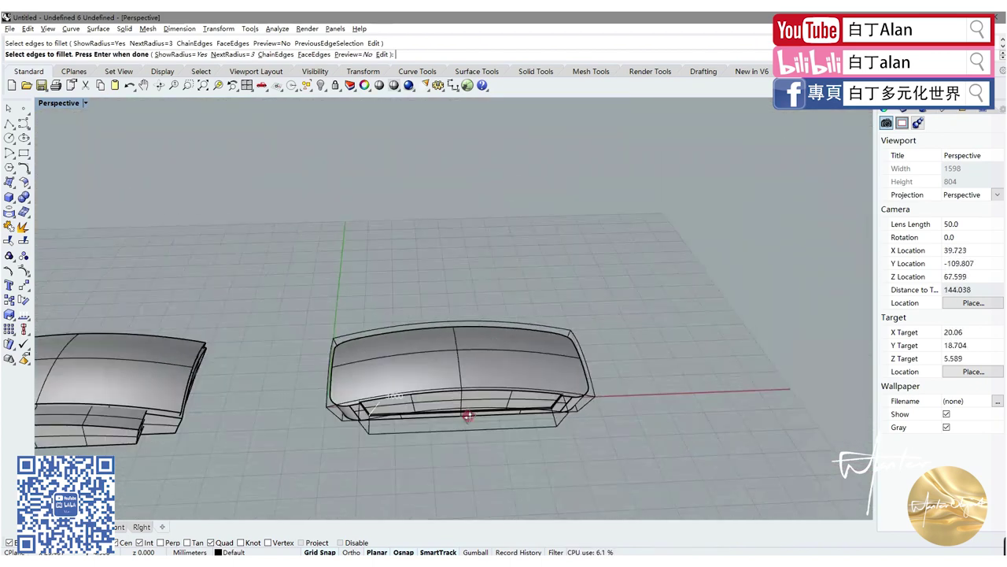
{"action": "scroll", "coordinate": [569, 415], "scroll_direction": "up", "scroll_amount": 2}
{"action": "scroll", "coordinate": [568, 415], "scroll_direction": "up", "scroll_amount": 4}
{"action": "scroll", "coordinate": [562, 416], "scroll_direction": "up", "scroll_amount": 2}
{"action": "left_click", "coordinate": [549, 415]}
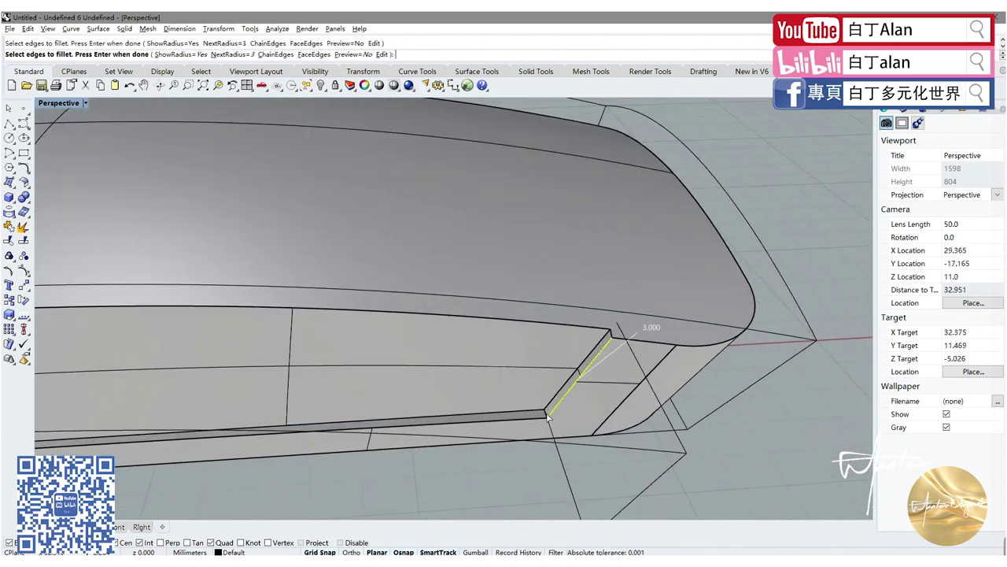
{"action": "left_click", "coordinate": [550, 417]}
{"action": "key", "text": "Return"}
{"action": "key", "text": "Return"}
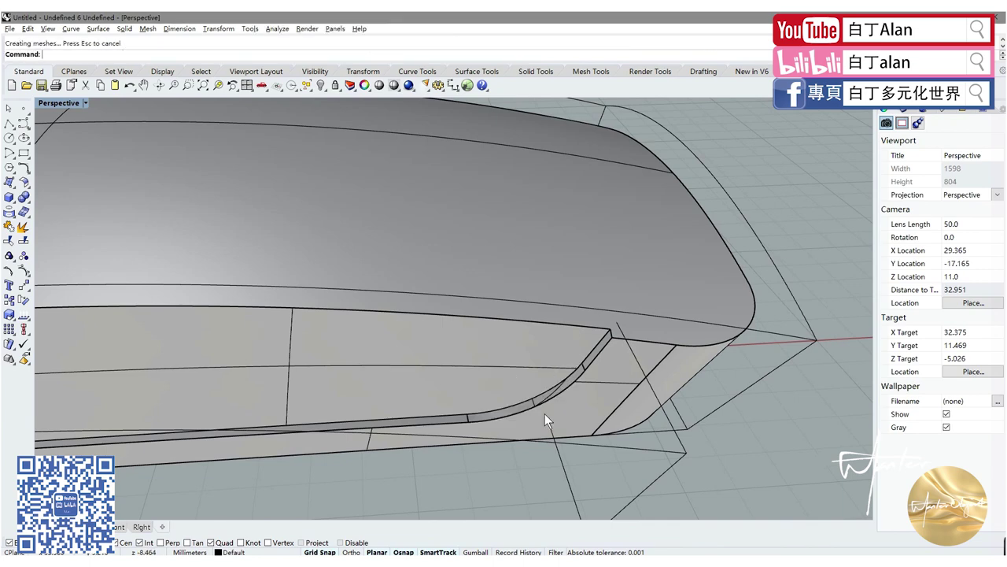
{"action": "scroll", "coordinate": [545, 413], "scroll_direction": "down", "scroll_amount": 1}
{"action": "scroll", "coordinate": [533, 408], "scroll_direction": "down", "scroll_amount": 1}
{"action": "right_click_drag", "start_coordinate": [515, 397], "coordinate": [431, 393]}
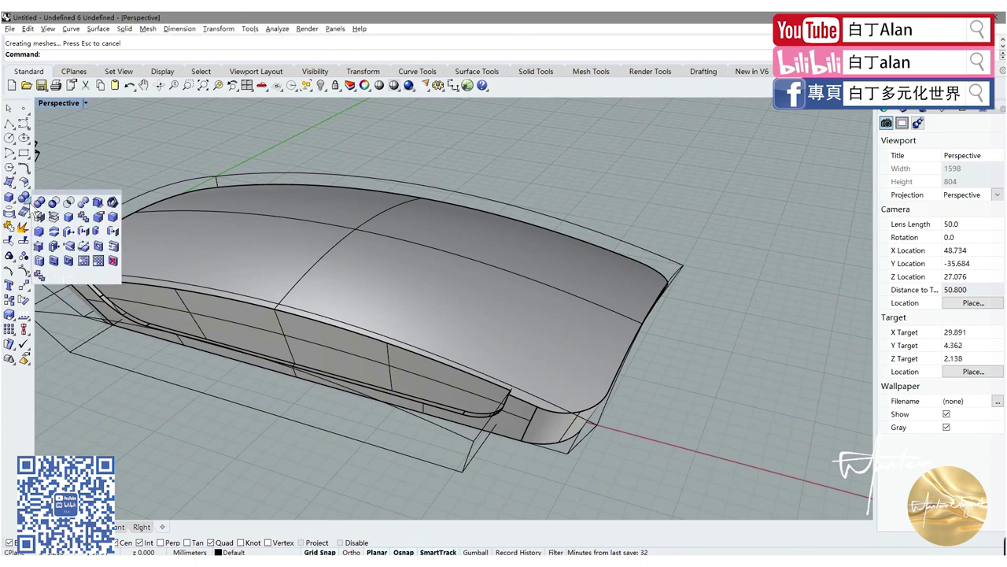
- Shell the body with the top face removed, inspect the hollow, then undo it
{"action": "left_click", "coordinate": [216, 242]}
{"action": "right_click", "coordinate": [217, 242]}
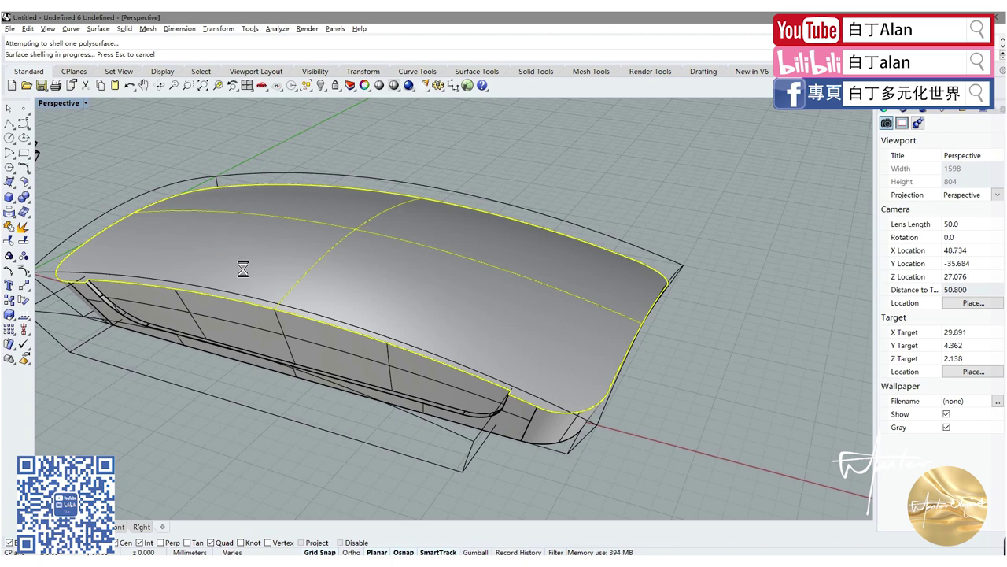
{"action": "scroll", "coordinate": [247, 275], "scroll_direction": "down", "scroll_amount": 4}
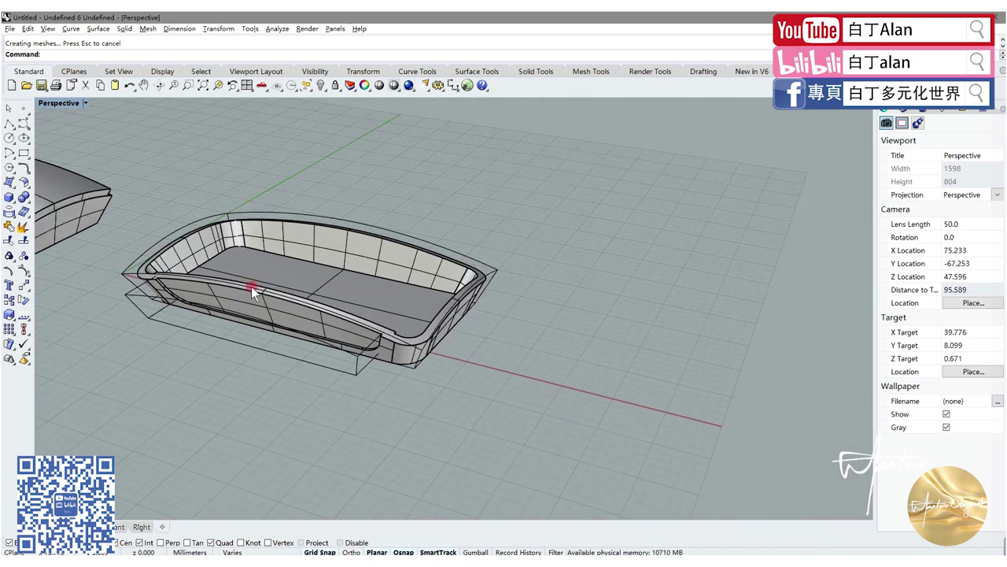
{"action": "scroll", "coordinate": [252, 286], "scroll_direction": "up", "scroll_amount": 3}
{"action": "right_click_drag", "start_coordinate": [252, 286], "coordinate": [202, 315]}
{"action": "key", "text": "ctrl+z"}
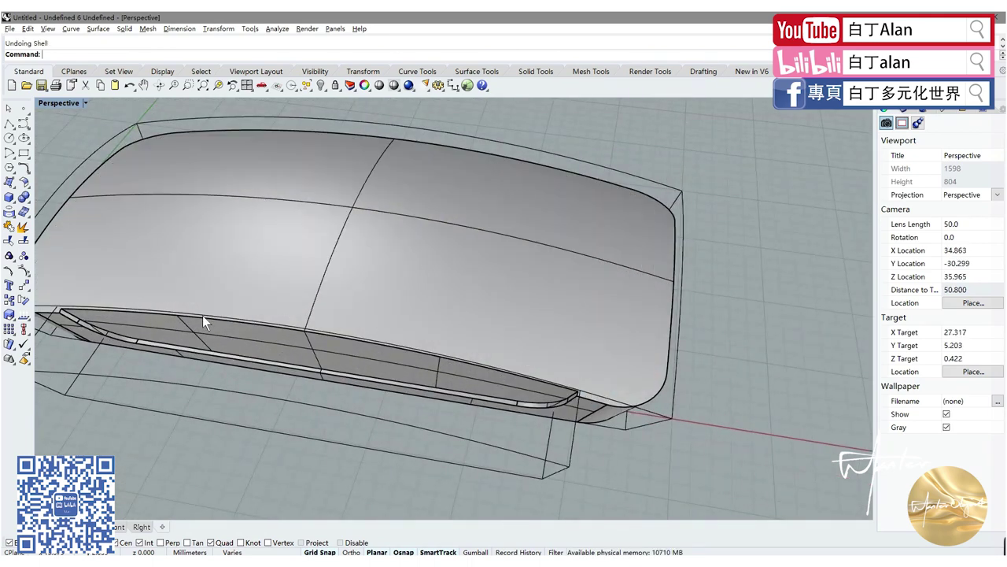
- Re-run Shell on the top face at 0.3 thickness and dismiss the not-solid warning
{"action": "right_click", "coordinate": [235, 280]}
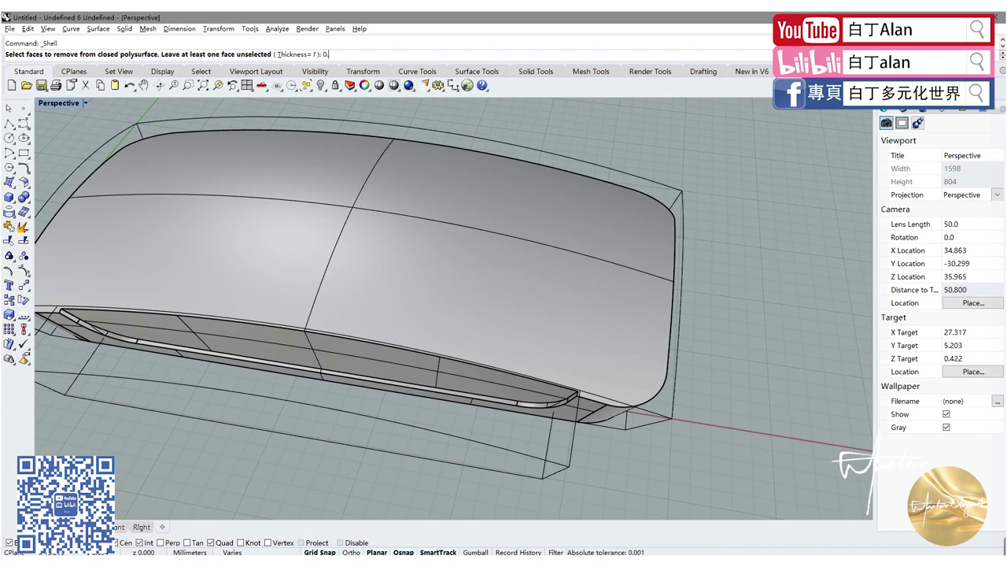
{"action": "left_click", "coordinate": [266, 272]}
{"action": "scroll", "coordinate": [266, 272], "scroll_direction": "down", "scroll_amount": 2}
{"action": "key", "text": "Return"}
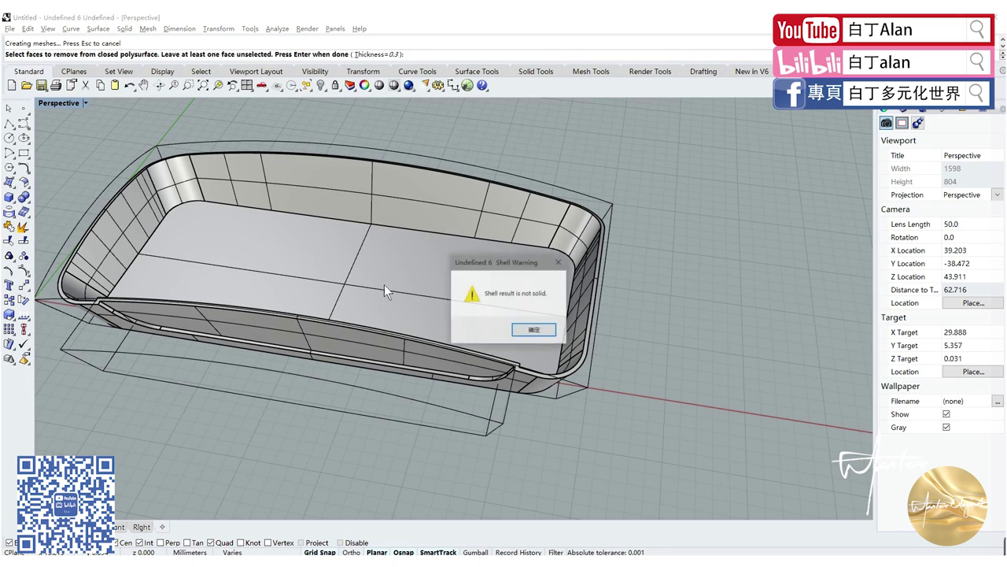
{"action": "left_click", "coordinate": [532, 330]}
{"action": "scroll", "coordinate": [588, 227], "scroll_direction": "up", "scroll_amount": 3}
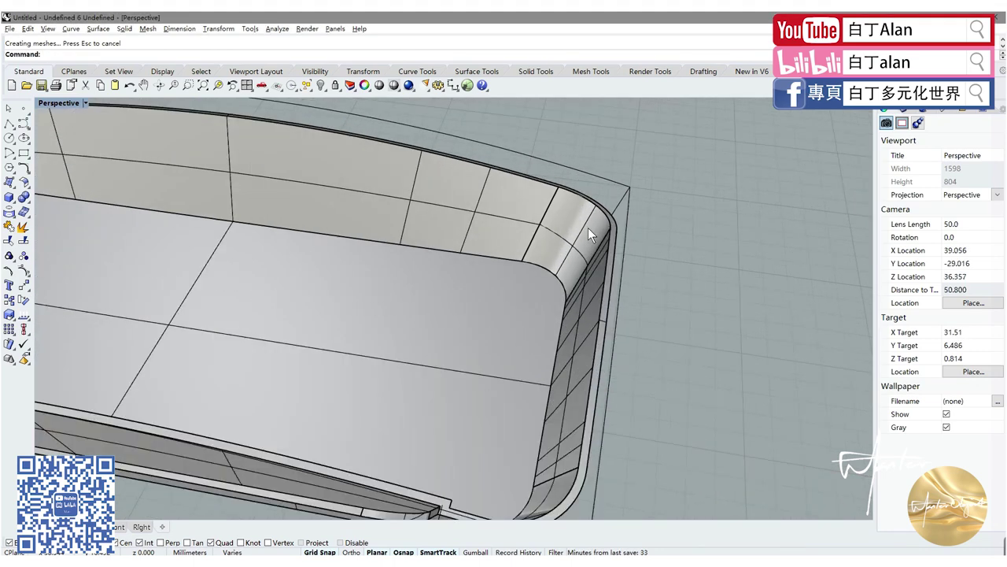
{"action": "scroll", "coordinate": [588, 227], "scroll_direction": "up", "scroll_amount": 2}
{"action": "scroll", "coordinate": [588, 228], "scroll_direction": "down", "scroll_amount": 5}
{"action": "right_click_drag", "start_coordinate": [549, 246], "coordinate": [299, 310]}
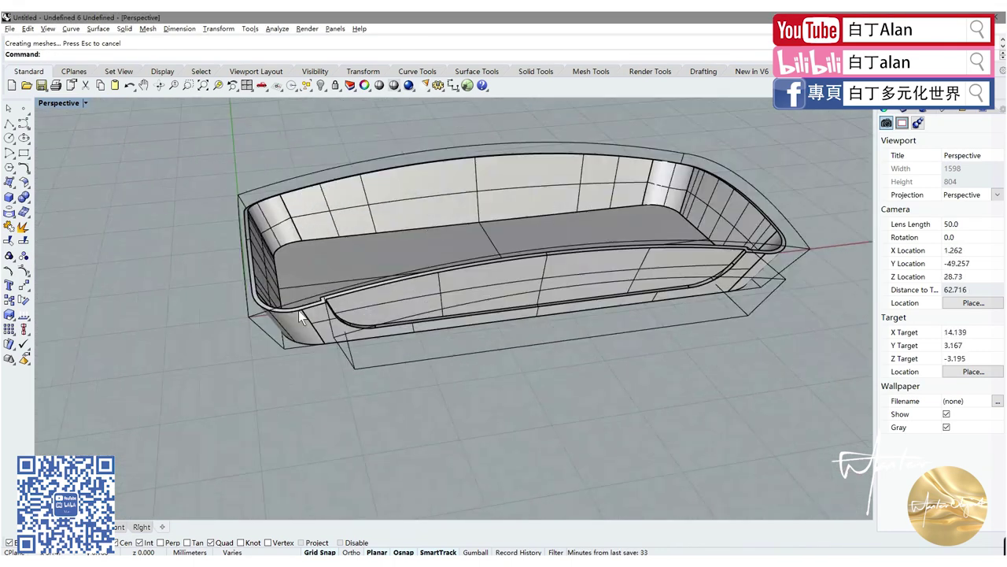
{"action": "scroll", "coordinate": [298, 310], "scroll_direction": "up", "scroll_amount": 4}
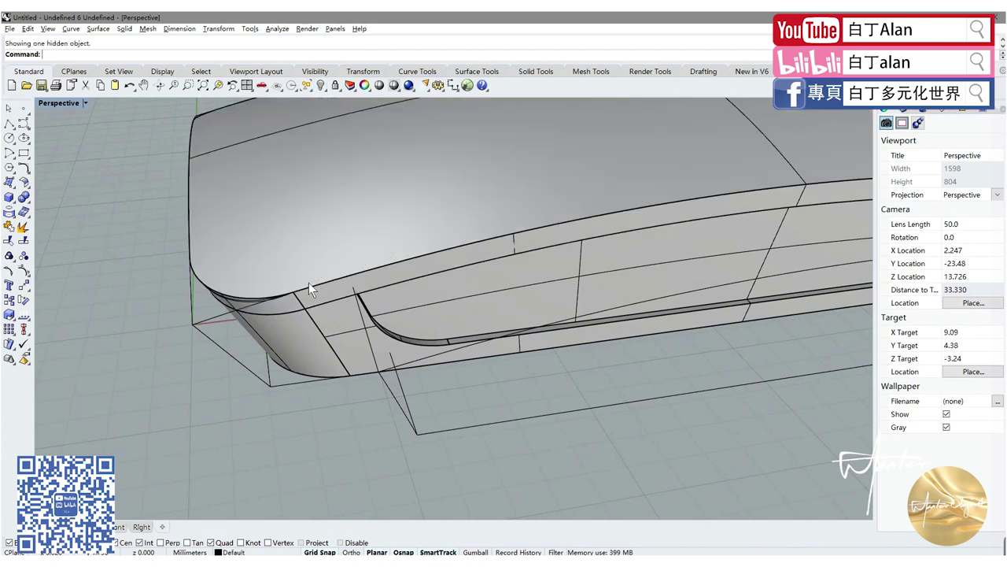
- Hide the top piece and shell the body again, removing the picked face
{"action": "left_click", "coordinate": [308, 282]}
{"action": "left_click", "coordinate": [321, 86]}
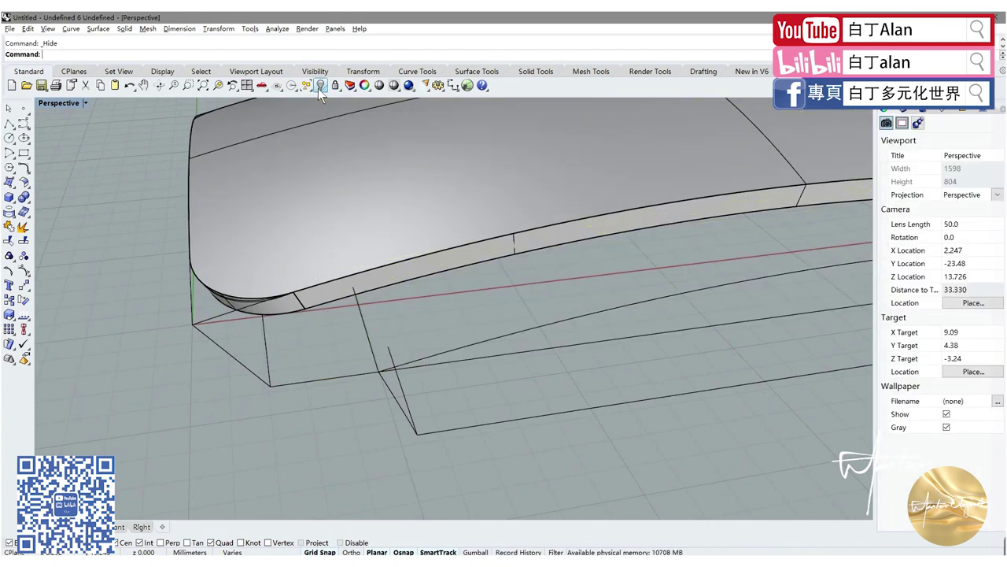
{"action": "right_click_drag", "start_coordinate": [348, 236], "coordinate": [348, 170]}
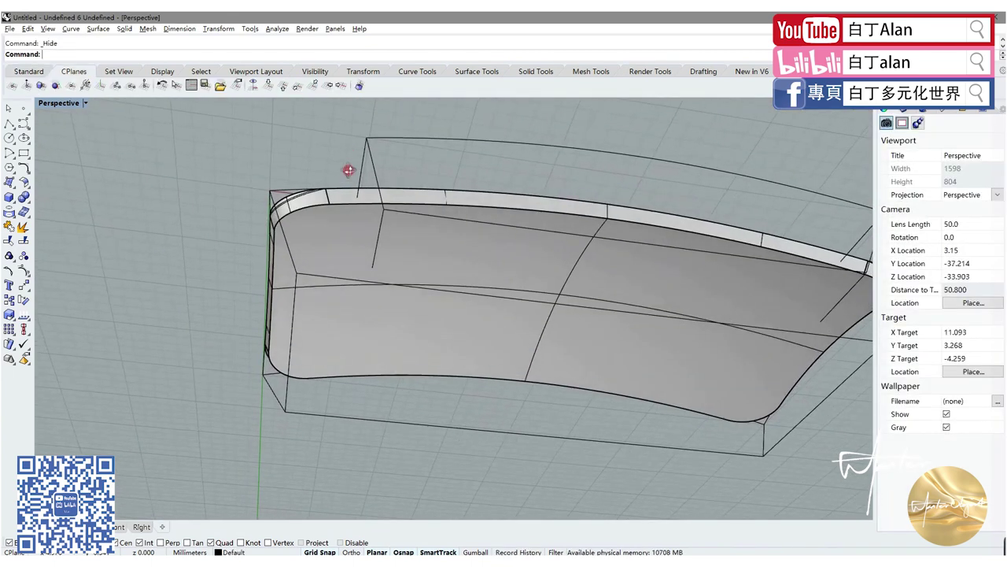
{"action": "left_click", "coordinate": [29, 203]}
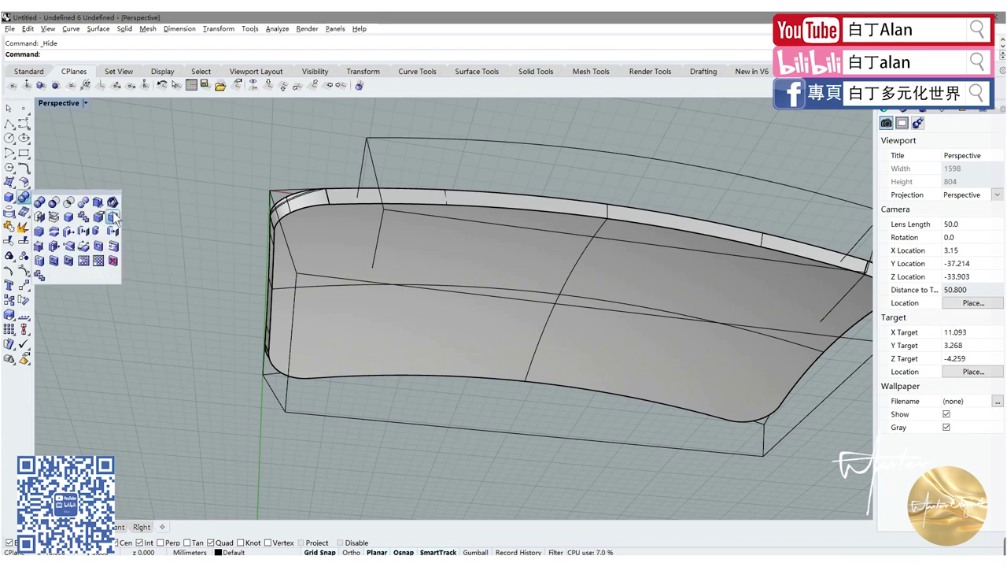
{"action": "left_click", "coordinate": [114, 218]}
{"action": "left_click", "coordinate": [348, 243]}
{"action": "key", "text": "Return"}
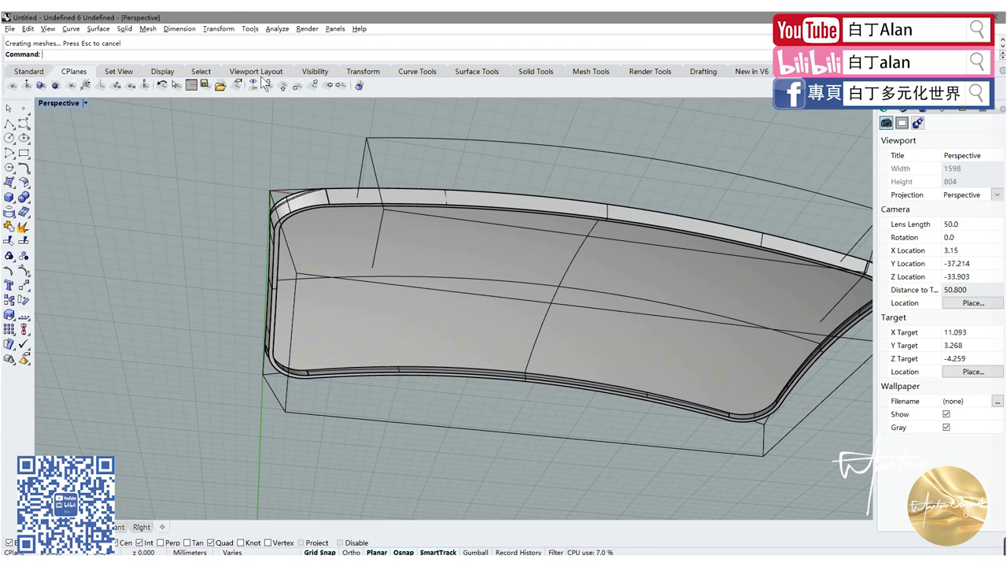
- Show the hidden lid again and restore the four-viewport layout
{"action": "left_click", "coordinate": [45, 72]}
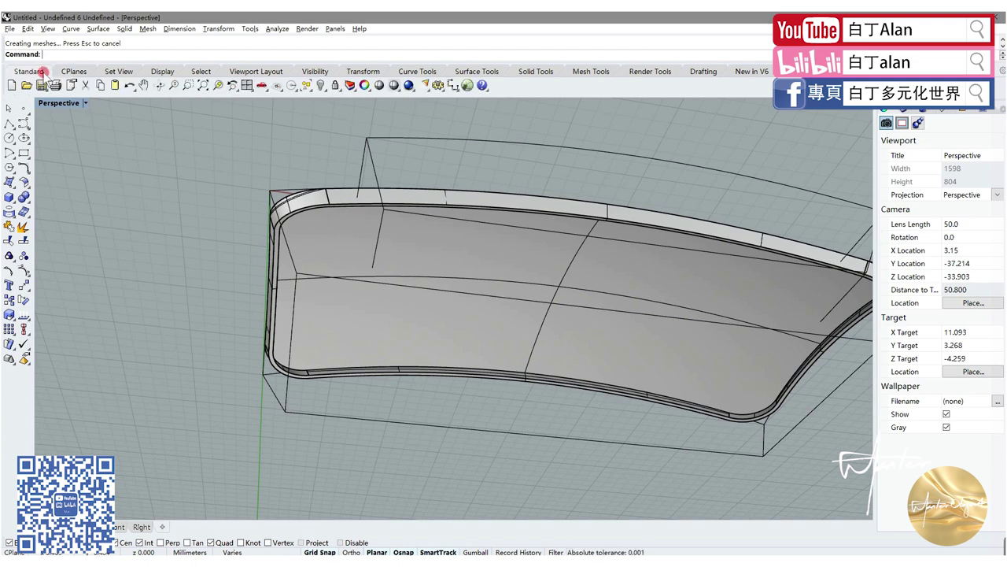
{"action": "left_click", "coordinate": [320, 87]}
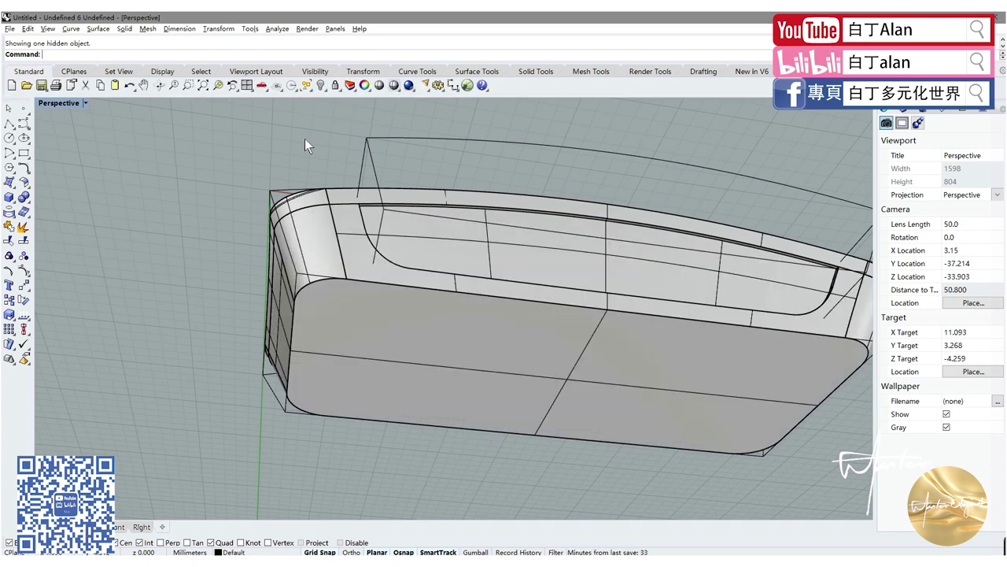
{"action": "scroll", "coordinate": [312, 193], "scroll_direction": "down", "scroll_amount": 3}
{"action": "mouse_move", "coordinate": [304, 139]}
{"action": "right_mouse_down"}
{"action": "mouse_move", "coordinate": [313, 193]}
{"action": "mouse_move", "coordinate": [369, 228]}
{"action": "right_mouse_up"}
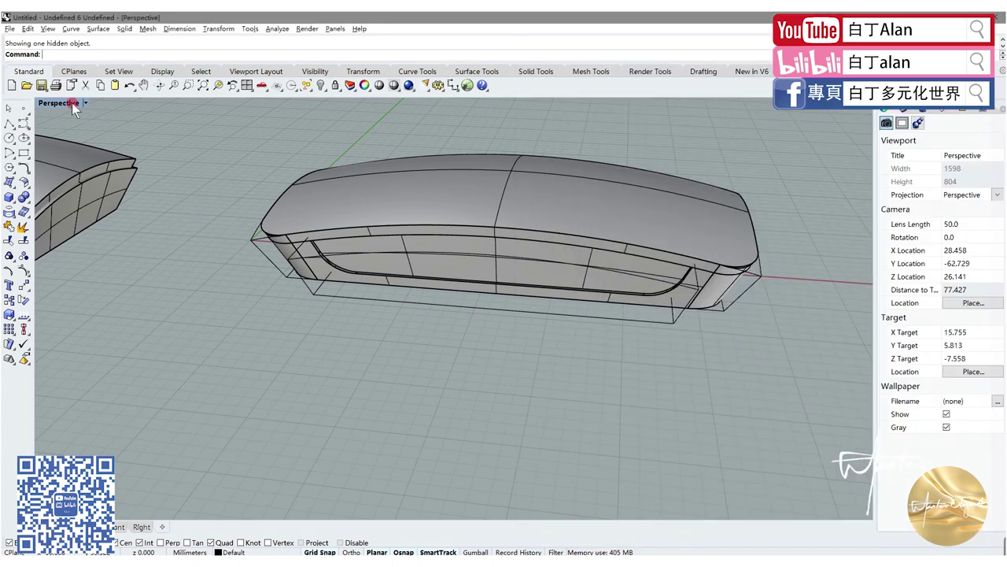
{"action": "double_click", "coordinate": [59, 103]}
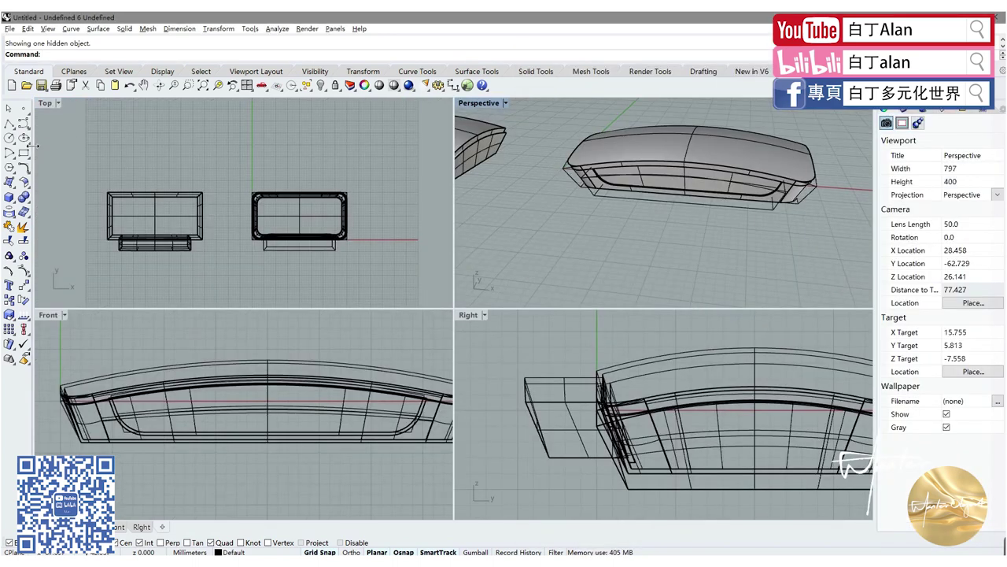
- Draw a small rectangle below the case and a horizontal line from its left-edge midpoint
{"action": "left_click", "coordinate": [23, 153]}
{"action": "scroll", "coordinate": [186, 438], "scroll_direction": "up", "scroll_amount": 2}
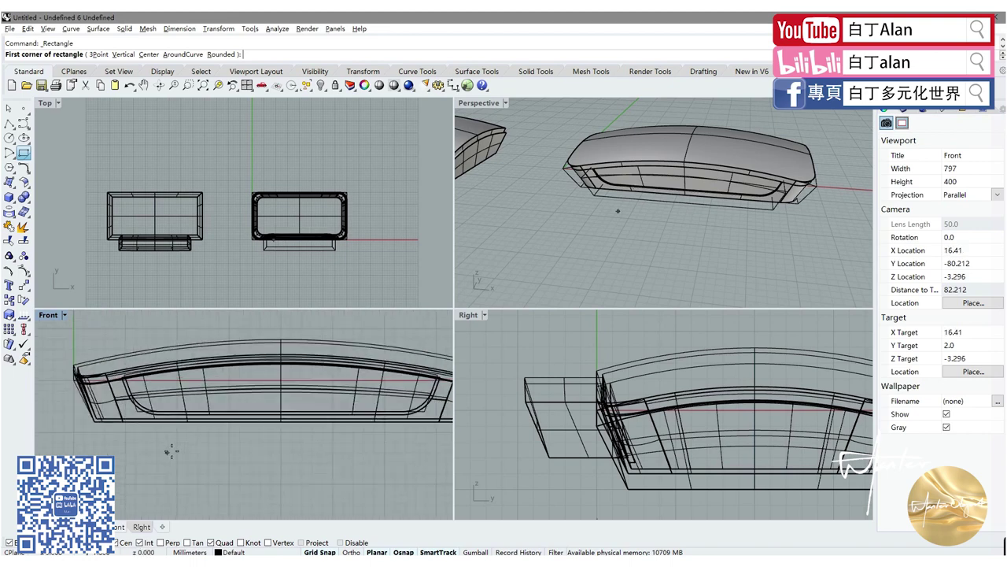
{"action": "left_click", "coordinate": [167, 454]}
{"action": "left_click", "coordinate": [219, 473]}
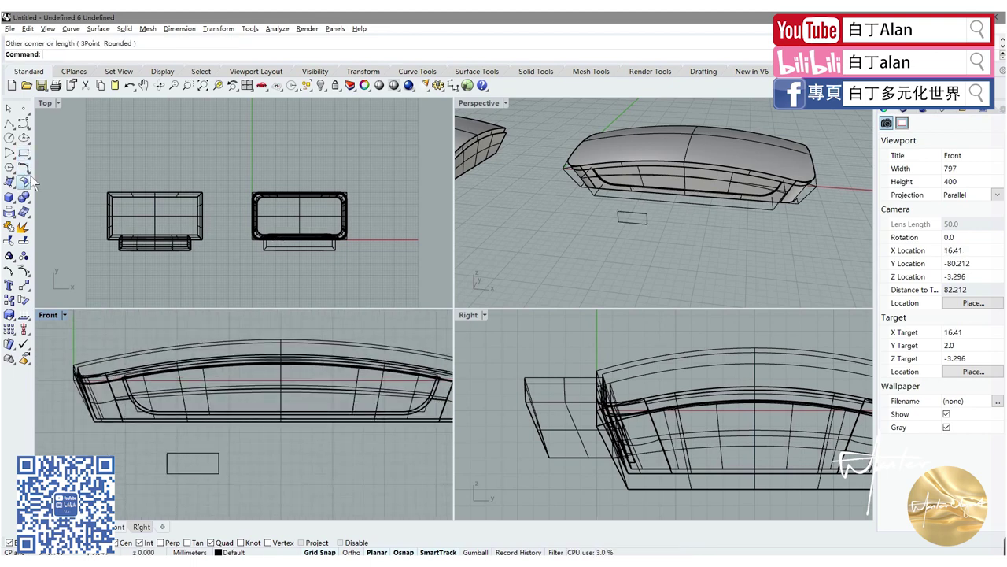
{"action": "left_click", "coordinate": [8, 124]}
{"action": "scroll", "coordinate": [161, 454], "scroll_direction": "up", "scroll_amount": 2}
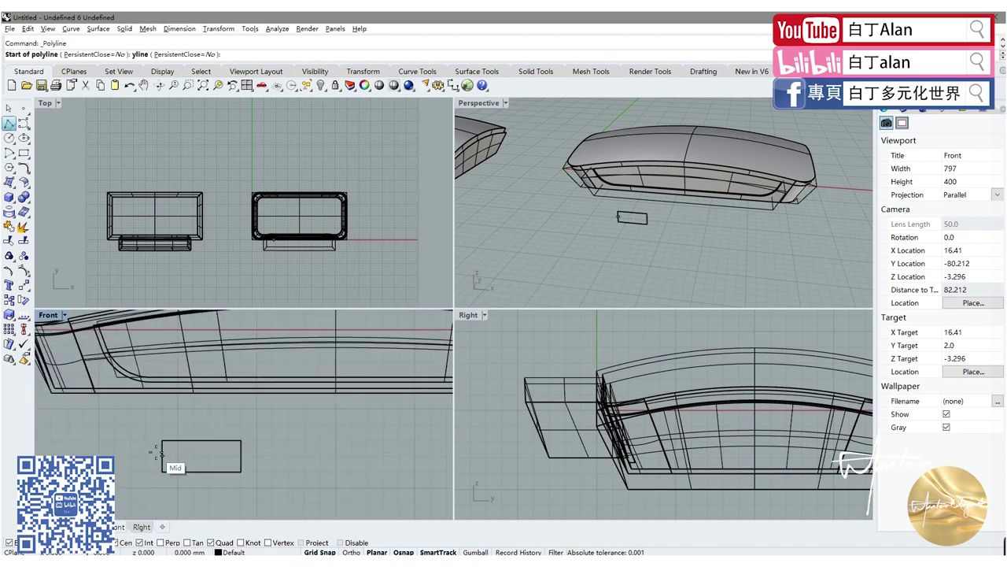
{"action": "left_click", "coordinate": [162, 454]}
{"action": "scroll", "coordinate": [177, 477], "scroll_direction": "up", "scroll_amount": 1}
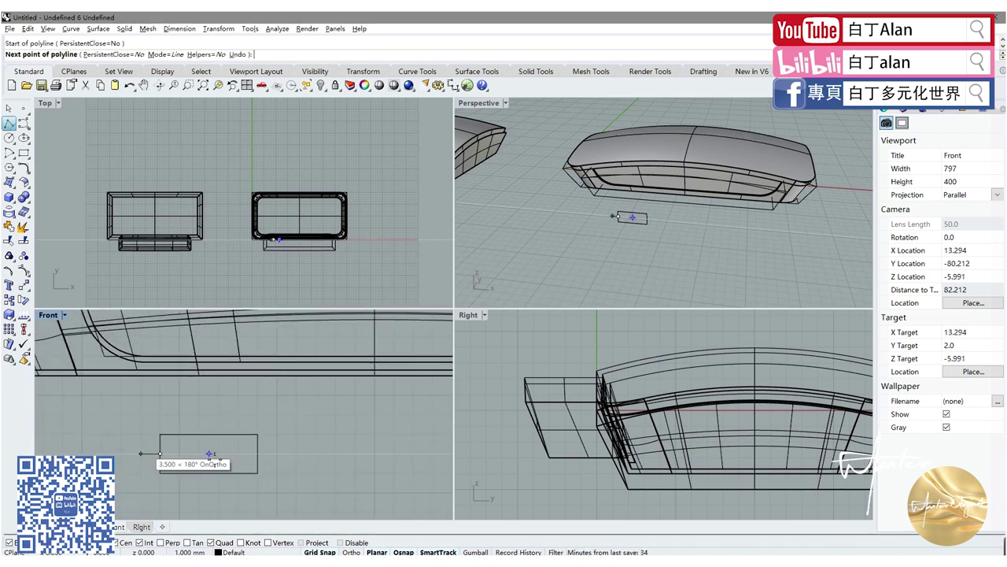
{"action": "left_click", "coordinate": [296, 454]}
{"action": "key", "text": "Return"}
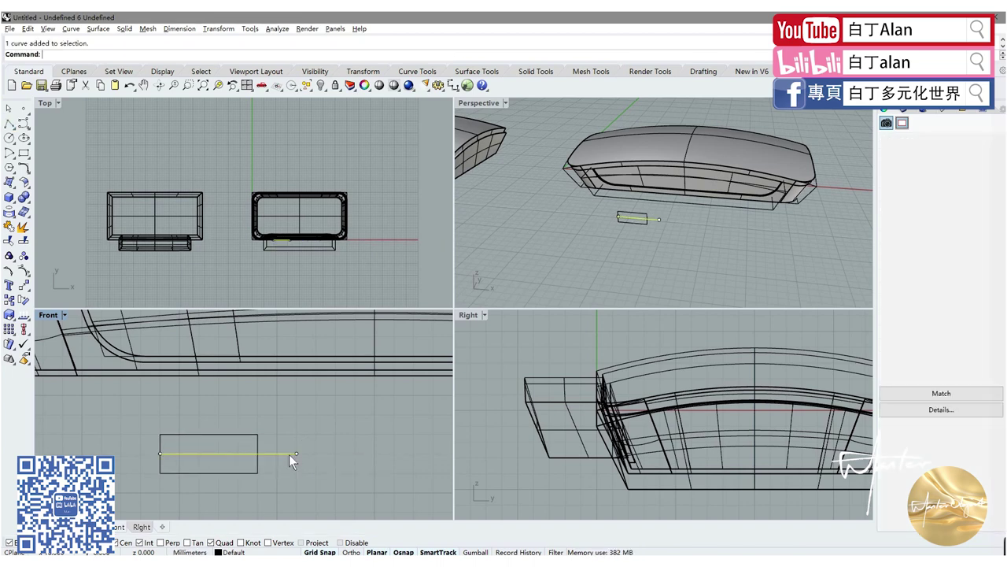
- Rotate the line -45° about its left end
{"action": "left_click", "coordinate": [23, 300]}
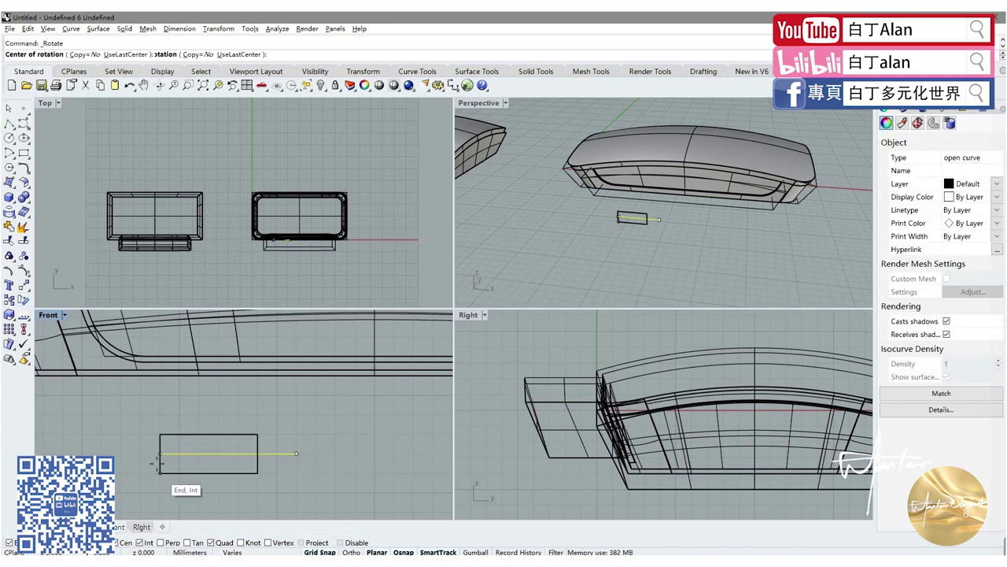
{"action": "left_click", "coordinate": [160, 453]}
{"action": "left_click", "coordinate": [296, 454]}
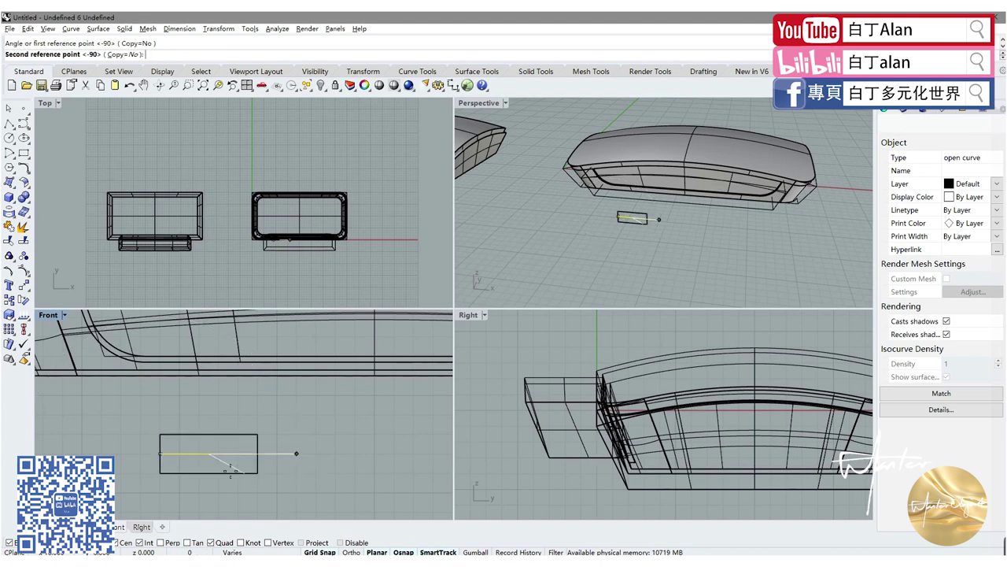
{"action": "left_click", "coordinate": [218, 496]}
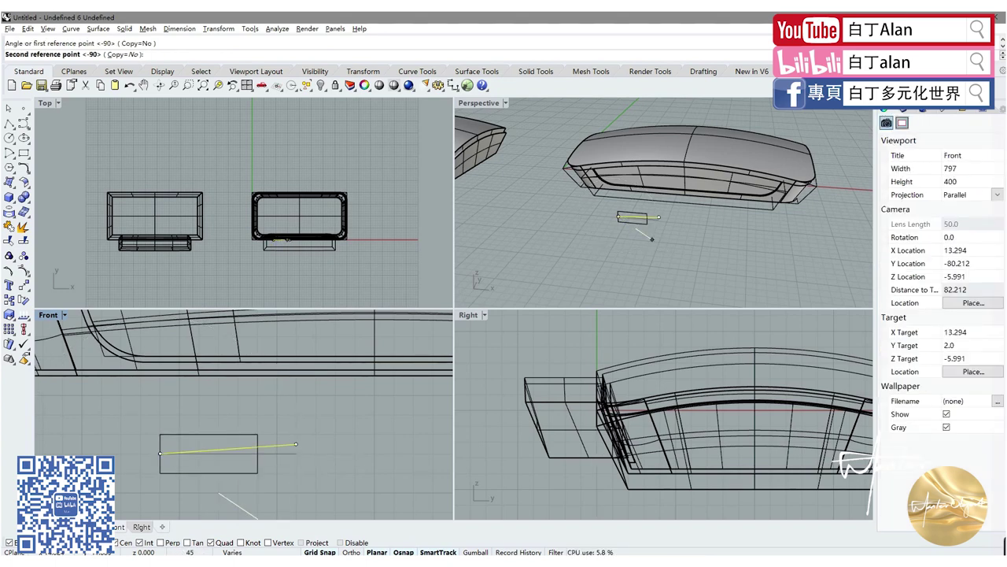
{"action": "type", "text": "45"}
{"action": "key", "text": "ctrl+z"}
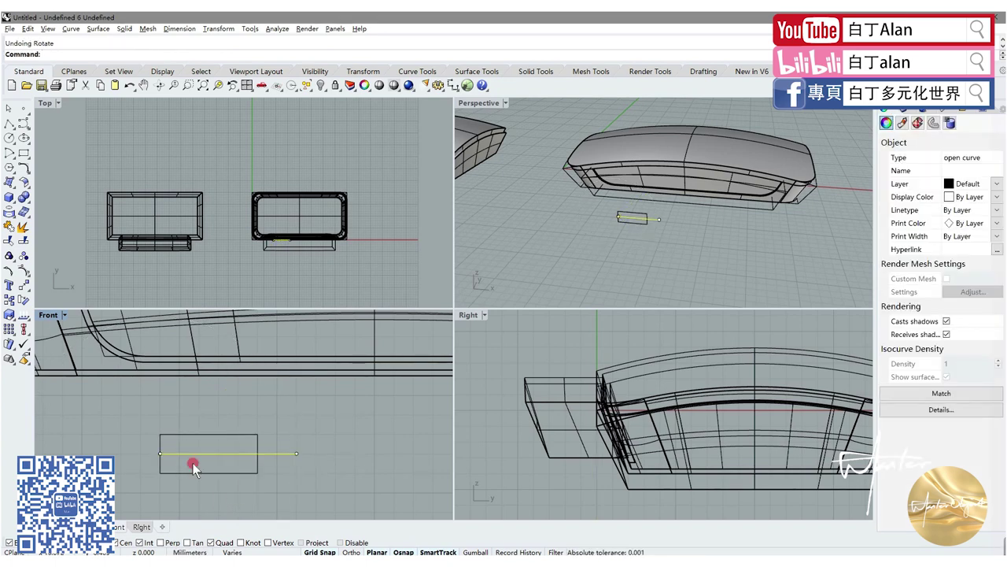
{"action": "right_click", "coordinate": [193, 463]}
{"action": "left_click", "coordinate": [159, 452]}
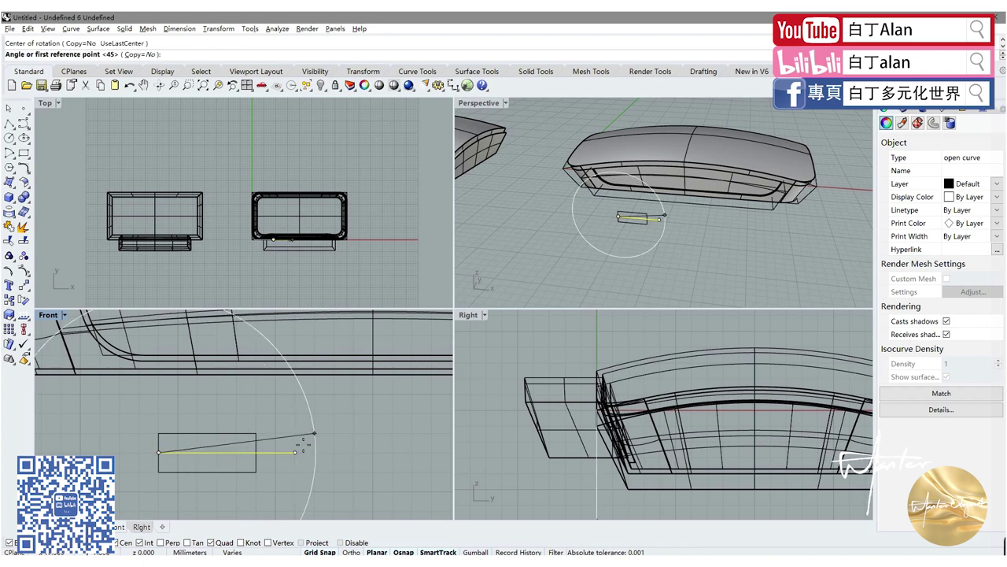
{"action": "left_click", "coordinate": [295, 453]}
{"action": "type", "text": "-"}
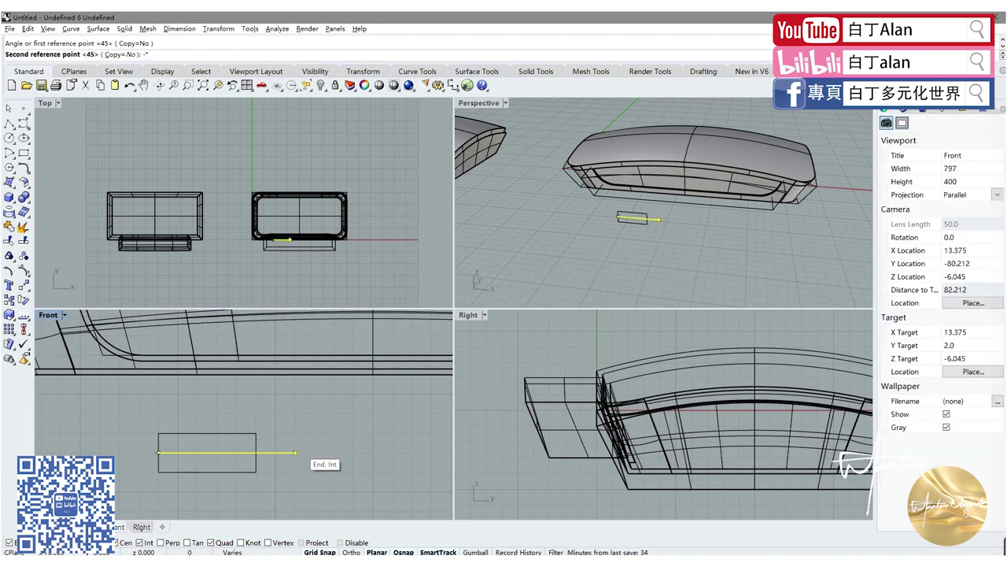
{"action": "type", "text": "45"}
{"action": "key", "text": "Return"}
{"action": "left_click", "coordinate": [29, 289]}
- Mirror the angled line across a vertical axis through the rectangle's middle
{"action": "left_click", "coordinate": [114, 290]}
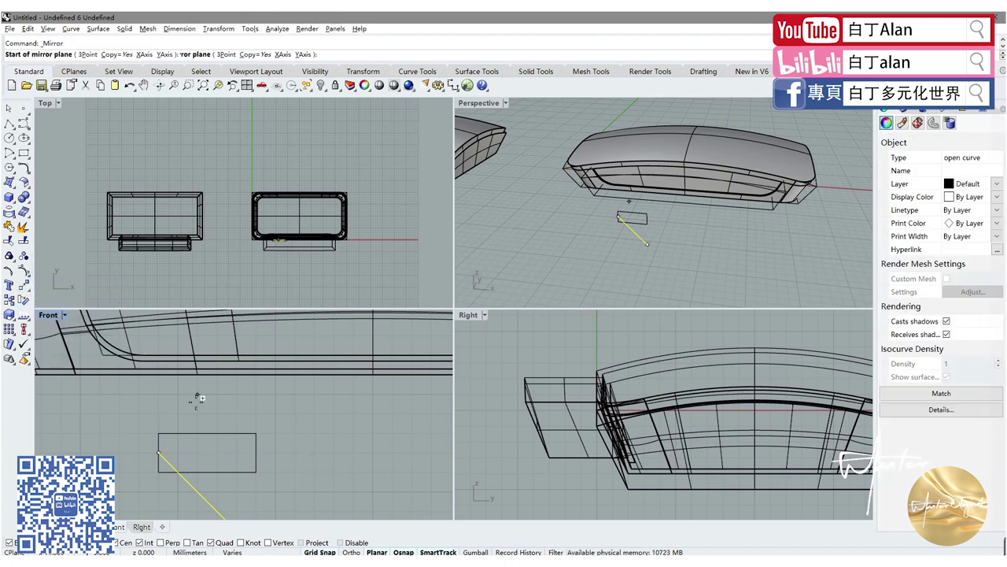
{"action": "left_click", "coordinate": [207, 466]}
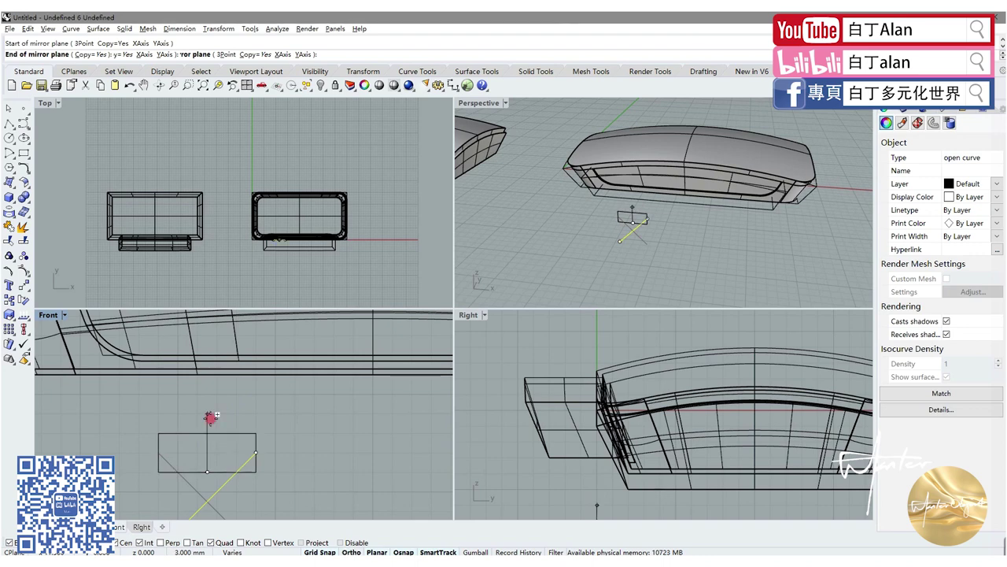
{"action": "left_click", "coordinate": [210, 418]}
{"action": "left_click", "coordinate": [211, 418]}
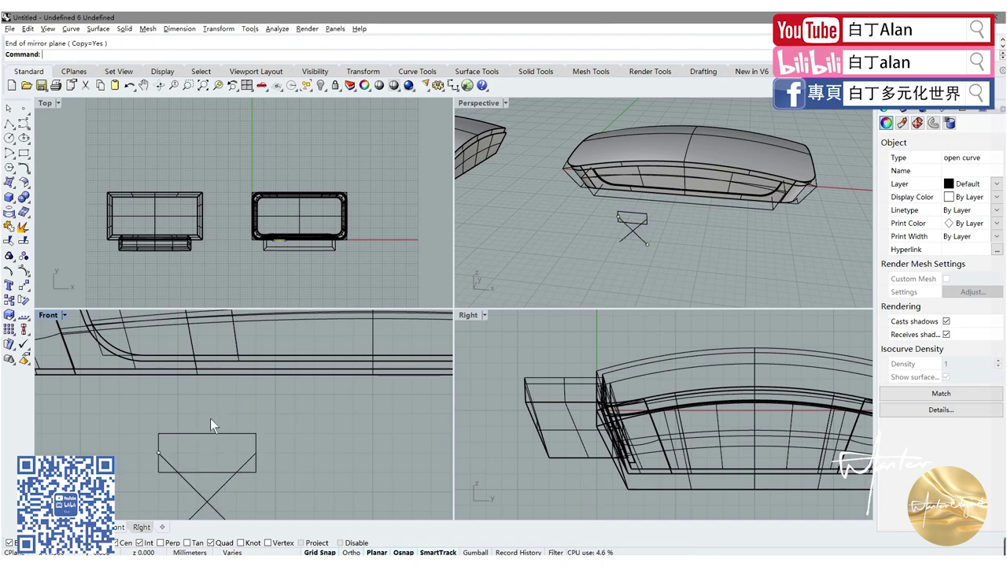
- Split the rectangle with the two diagonals and remove the lower rectangle piece
{"action": "left_click", "coordinate": [221, 472]}
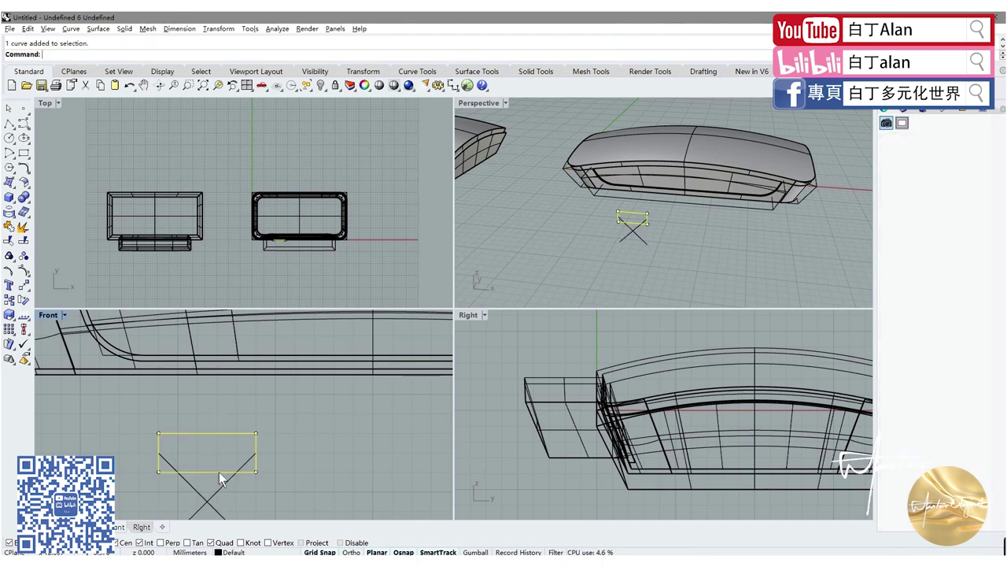
{"action": "left_click", "coordinate": [24, 242]}
{"action": "left_click_drag", "start_coordinate": [245, 486], "coordinate": [168, 483]}
{"action": "key", "text": "Return"}
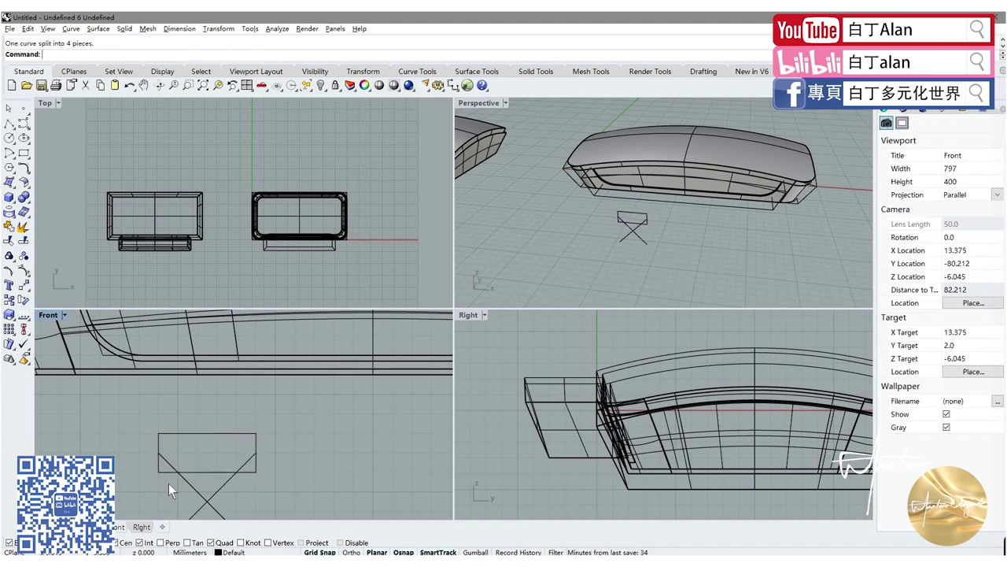
{"action": "left_click", "coordinate": [167, 474]}
{"action": "key", "text": "Escape"}
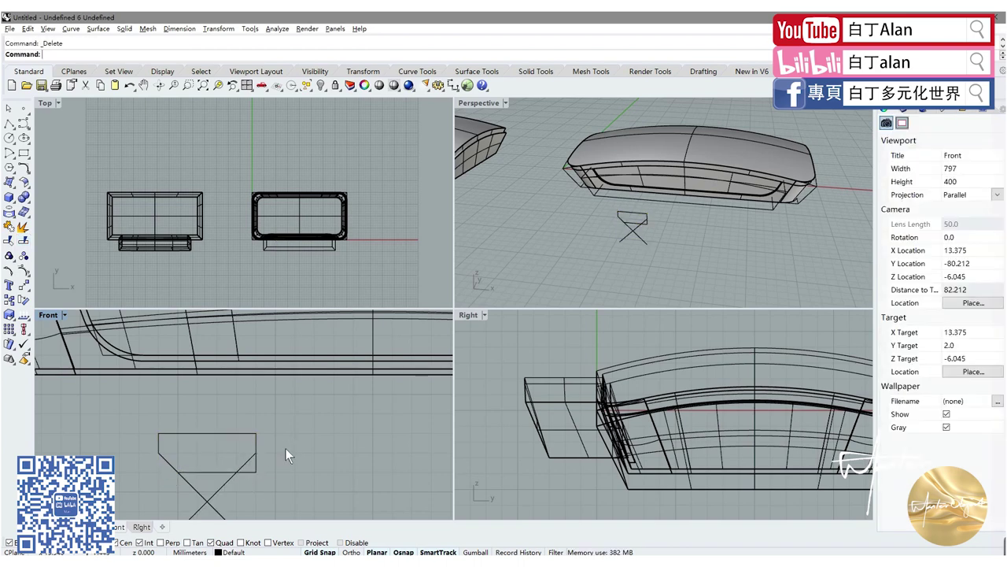
{"action": "left_click", "coordinate": [256, 464]}
{"action": "left_click", "coordinate": [233, 468]}
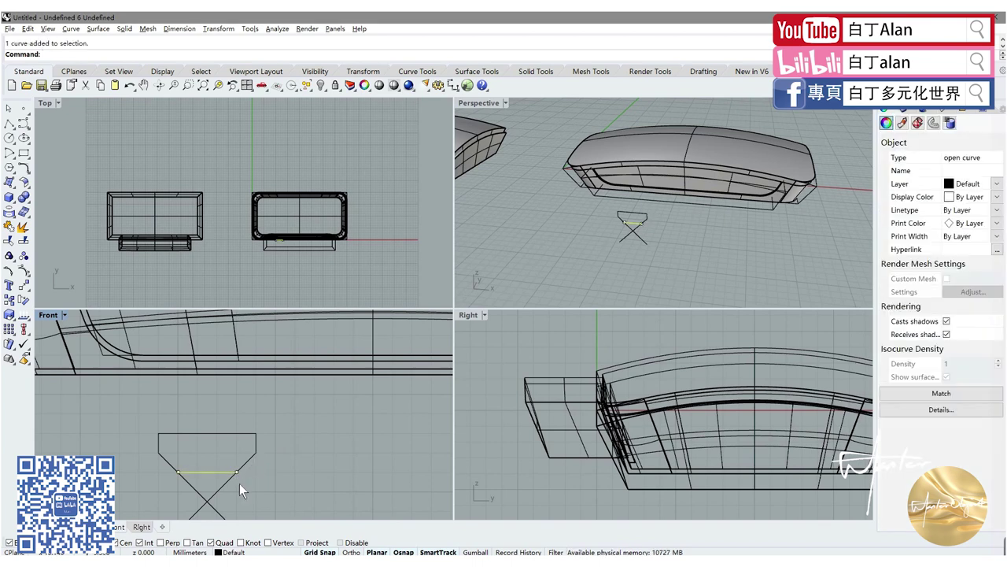
{"action": "left_click", "coordinate": [182, 484]}
- Trim the diagonals at the bottom edge, delete the lower arms, and join into one closed outline
{"action": "left_click_drag", "start_coordinate": [218, 488], "coordinate": [185, 480]}
{"action": "key", "text": "ctrl+z"}
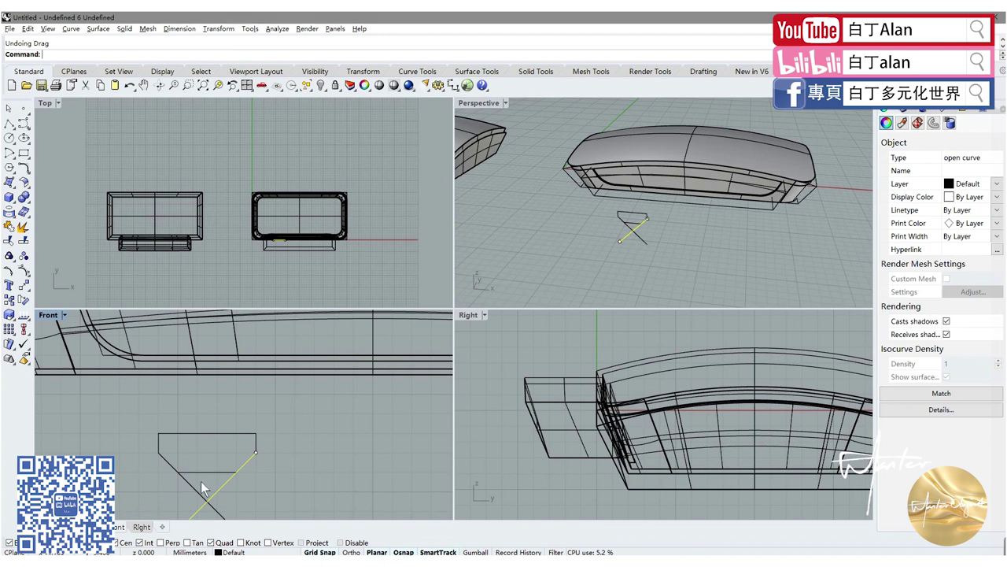
{"action": "left_click", "coordinate": [195, 485], "text": "shift"}
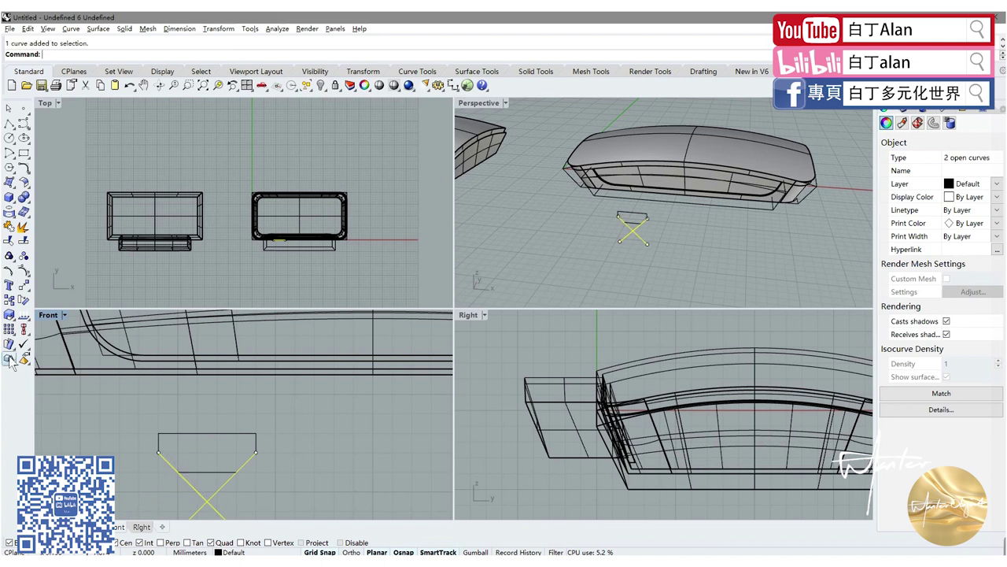
{"action": "left_click", "coordinate": [24, 258]}
{"action": "left_click", "coordinate": [198, 472]}
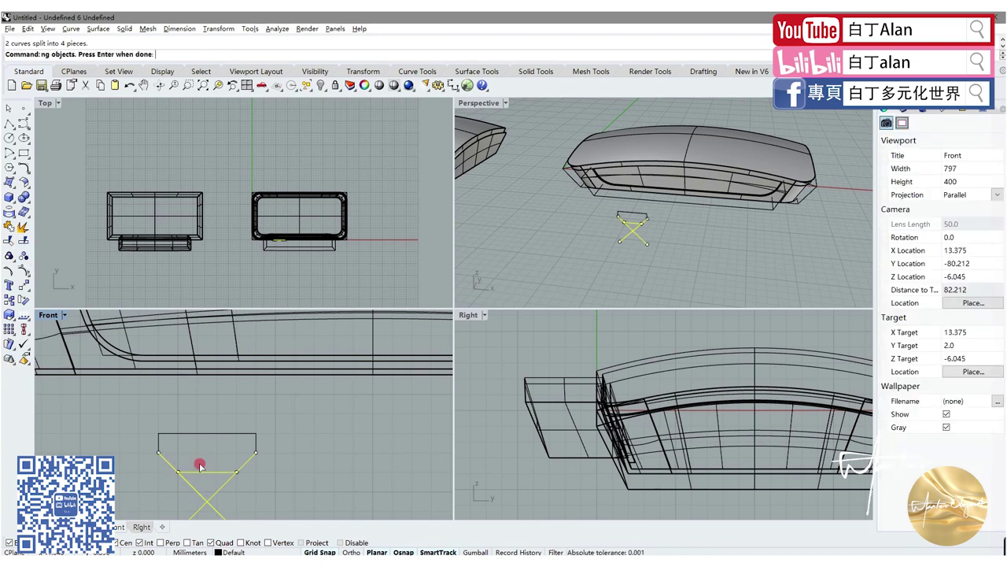
{"action": "key", "text": "Return"}
{"action": "left_click", "coordinate": [203, 490]}
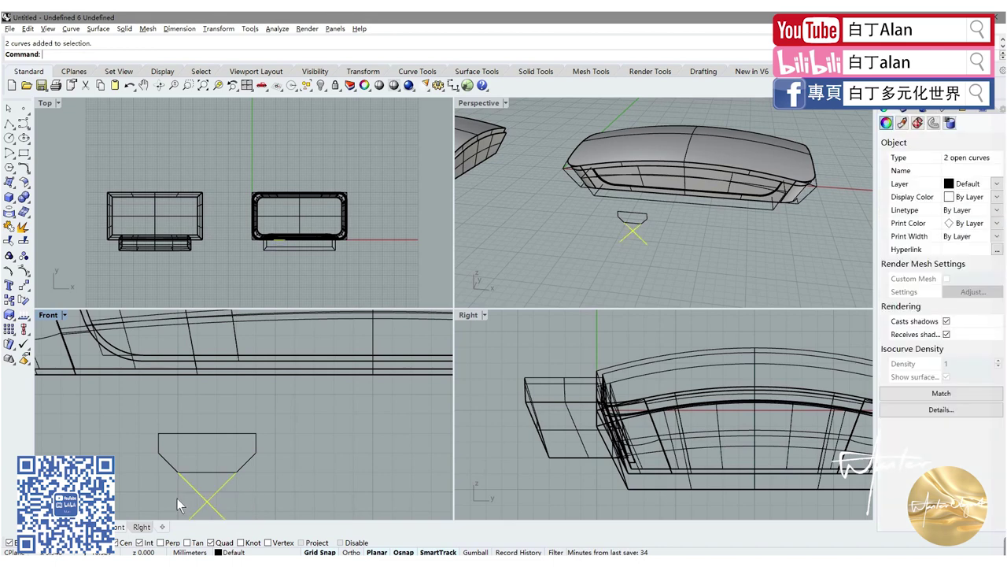
{"action": "key", "text": "Delete"}
{"action": "left_click_drag", "start_coordinate": [132, 420], "coordinate": [260, 482]}
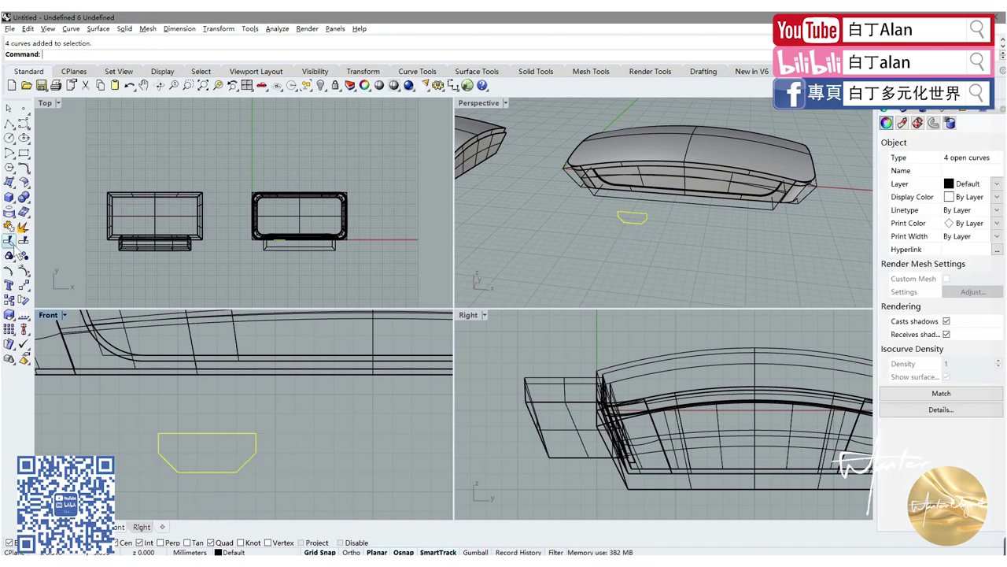
{"action": "left_click", "coordinate": [12, 229]}
{"action": "scroll", "coordinate": [201, 465], "scroll_direction": "down", "scroll_amount": 2}
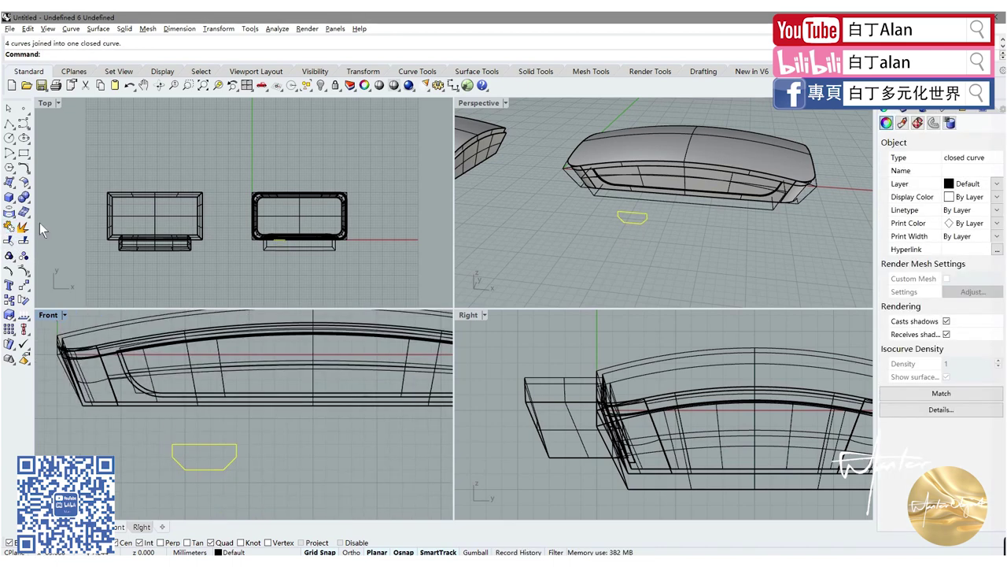
- Move the port outline up onto the front wall, then push it just in front of the case
{"action": "left_click", "coordinate": [24, 284]}
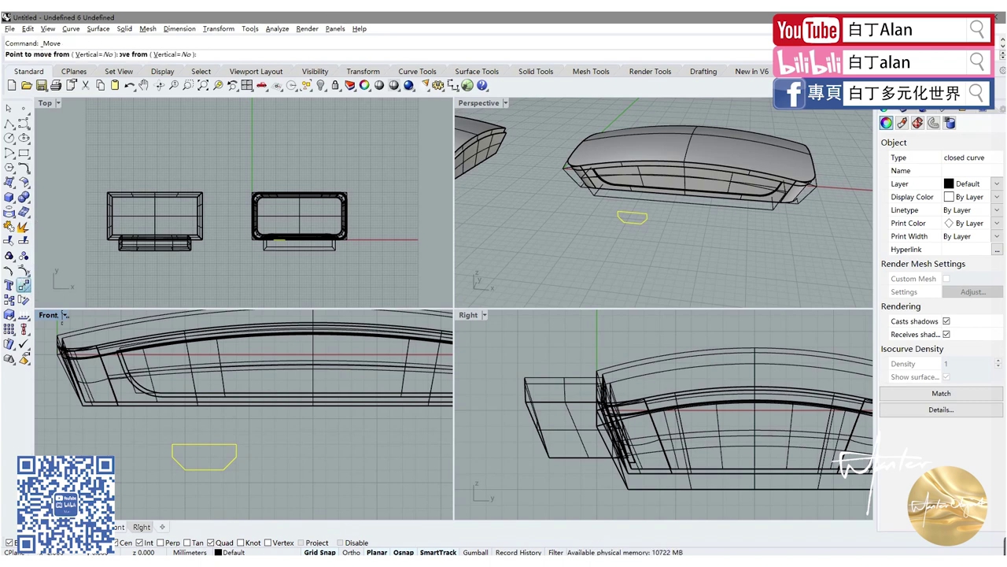
{"action": "left_click", "coordinate": [204, 443]}
{"action": "left_click", "coordinate": [185, 355]}
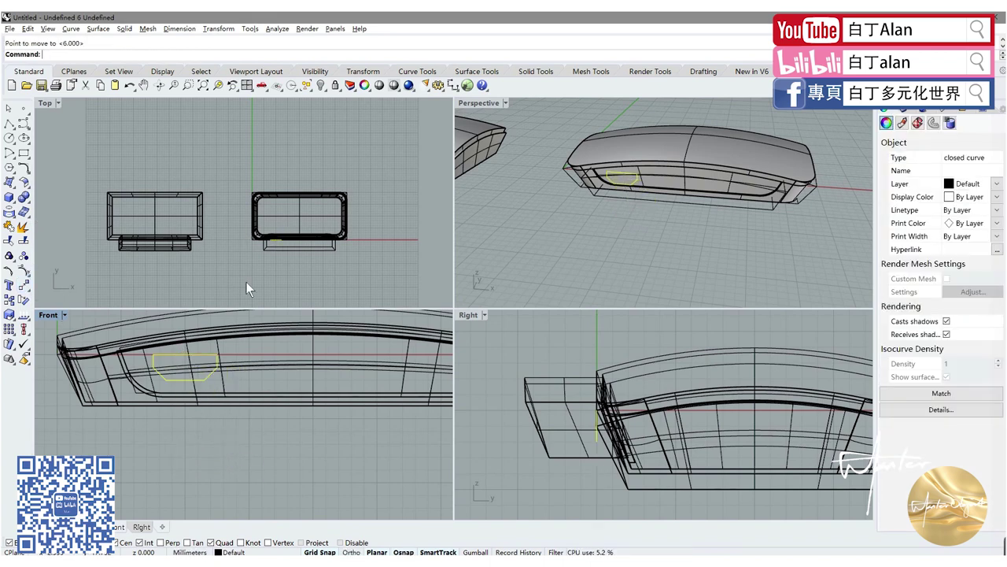
{"action": "scroll", "coordinate": [275, 237], "scroll_direction": "up", "scroll_amount": 2}
{"action": "scroll", "coordinate": [283, 228], "scroll_direction": "up", "scroll_amount": 3}
{"action": "left_click_drag", "start_coordinate": [292, 223], "coordinate": [296, 269]}
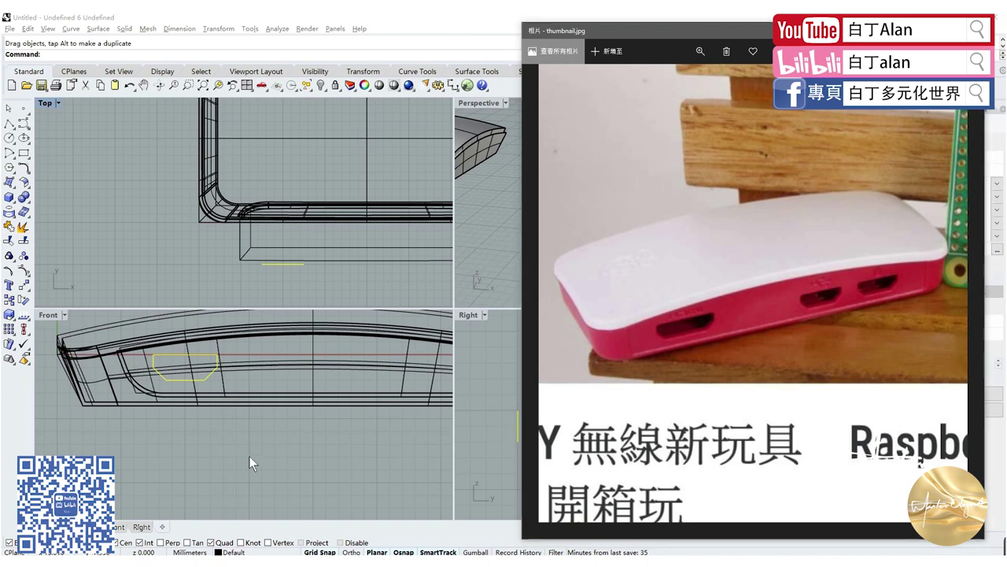
{"action": "left_click", "coordinate": [210, 378]}
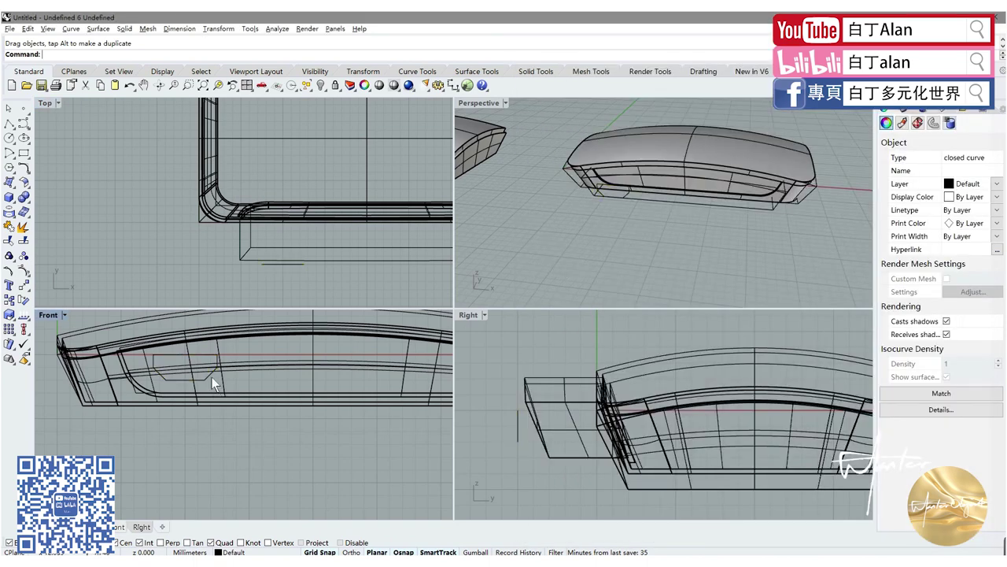
- Copy the hexagonal port outline farther along the front wall, near its middle
{"action": "left_click", "coordinate": [9, 315]}
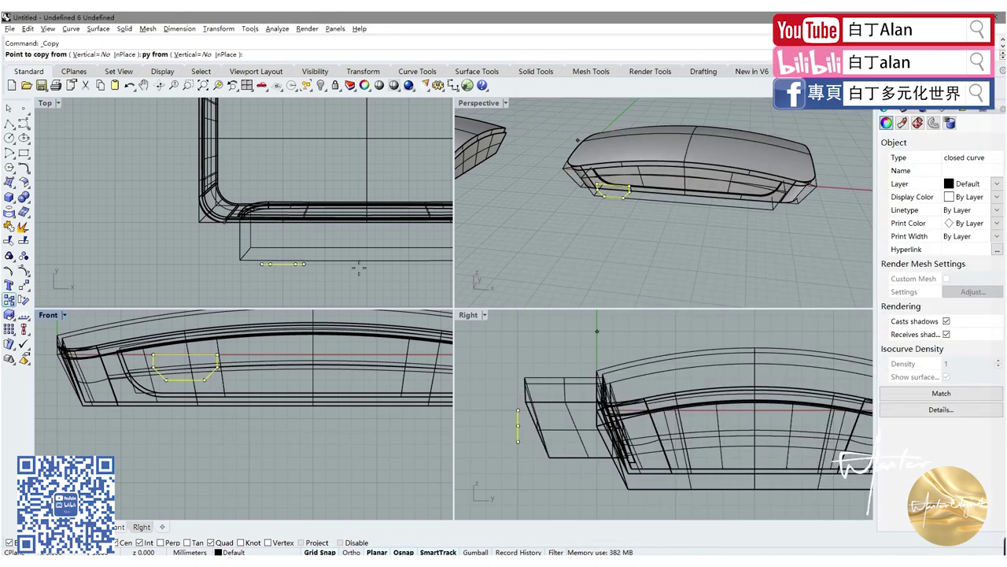
{"action": "left_click", "coordinate": [305, 264]}
{"action": "scroll", "coordinate": [308, 265], "scroll_direction": "down", "scroll_amount": 1}
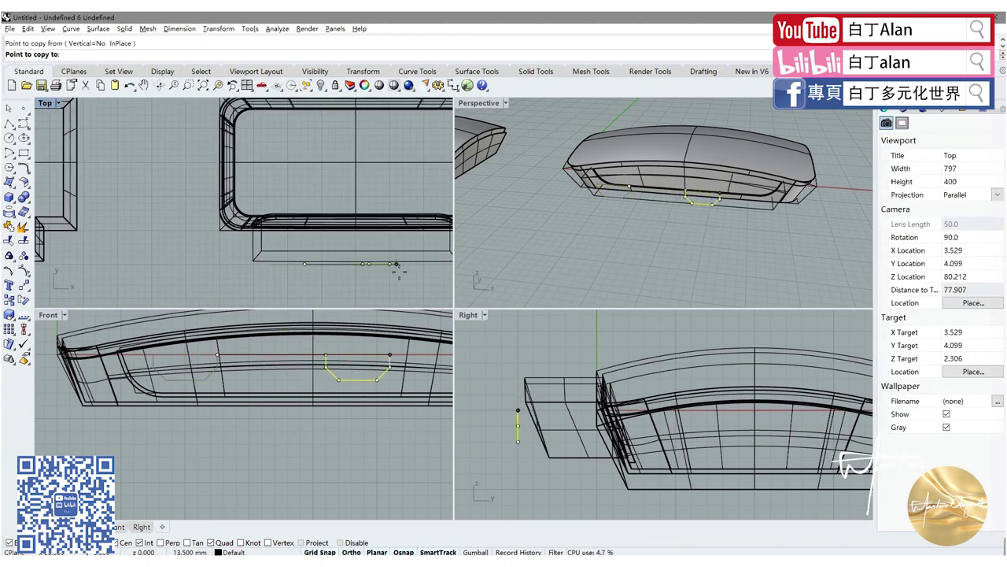
{"action": "right_click_drag", "start_coordinate": [392, 273], "coordinate": [347, 283]}
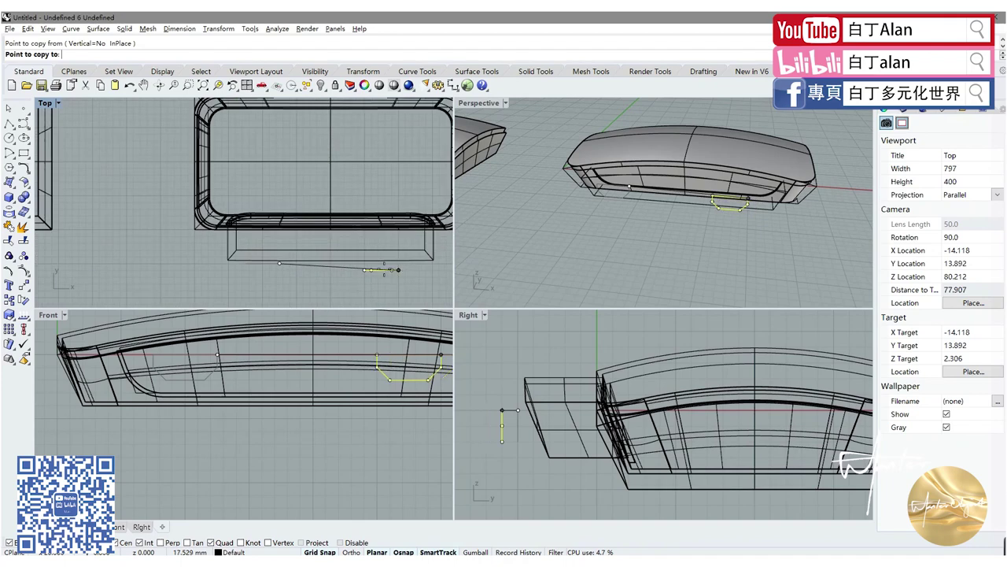
{"action": "scroll", "coordinate": [288, 359], "scroll_direction": "down", "scroll_amount": 2}
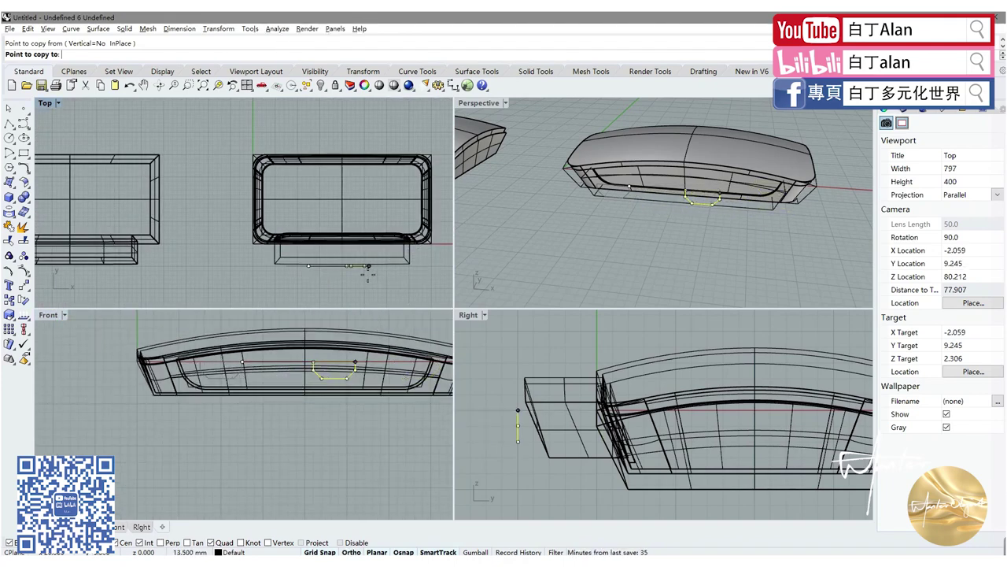
{"action": "left_click", "coordinate": [368, 266]}
{"action": "key", "text": "Return"}
{"action": "scroll", "coordinate": [366, 269], "scroll_direction": "up", "scroll_amount": 2}
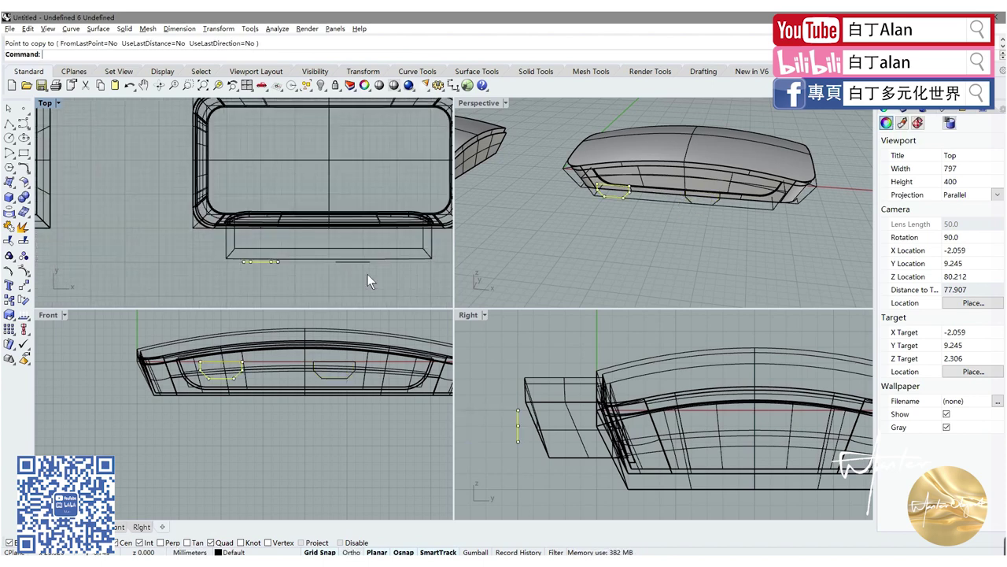
{"action": "scroll", "coordinate": [364, 265], "scroll_direction": "up", "scroll_amount": 2}
{"action": "left_click", "coordinate": [365, 262]}
{"action": "scroll", "coordinate": [363, 262], "scroll_direction": "up", "scroll_amount": 2}
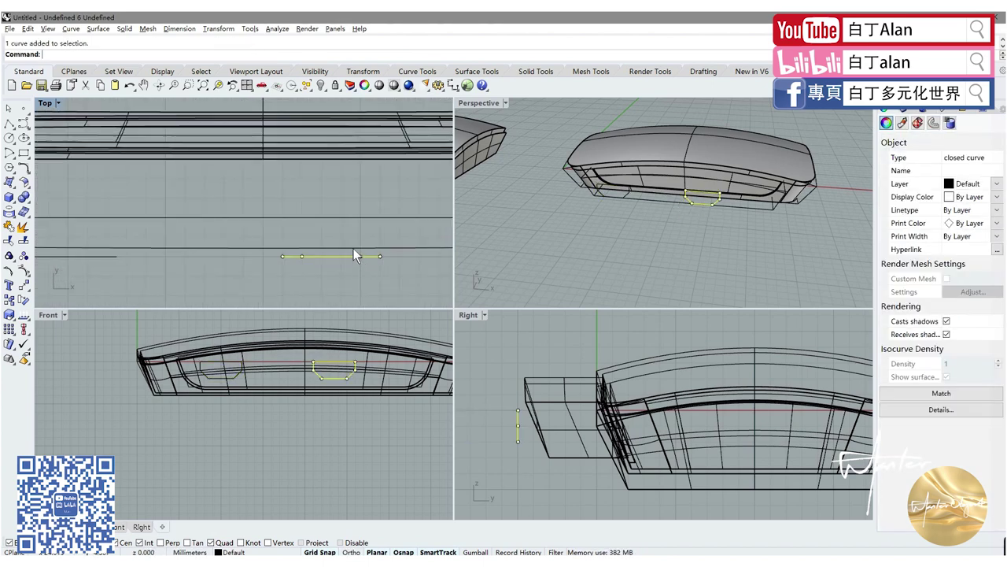
- Window-select the copy's right-side control points and move them left to narrow the outline
{"action": "scroll", "coordinate": [354, 250], "scroll_direction": "up", "scroll_amount": 2}
{"action": "left_click_drag", "start_coordinate": [357, 251], "coordinate": [410, 269]}
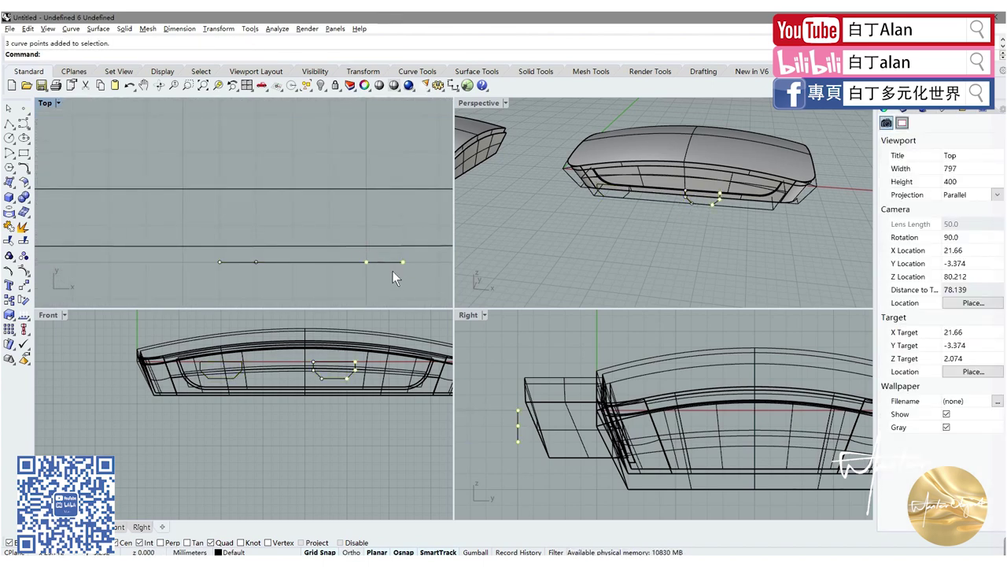
{"action": "left_click", "coordinate": [23, 285]}
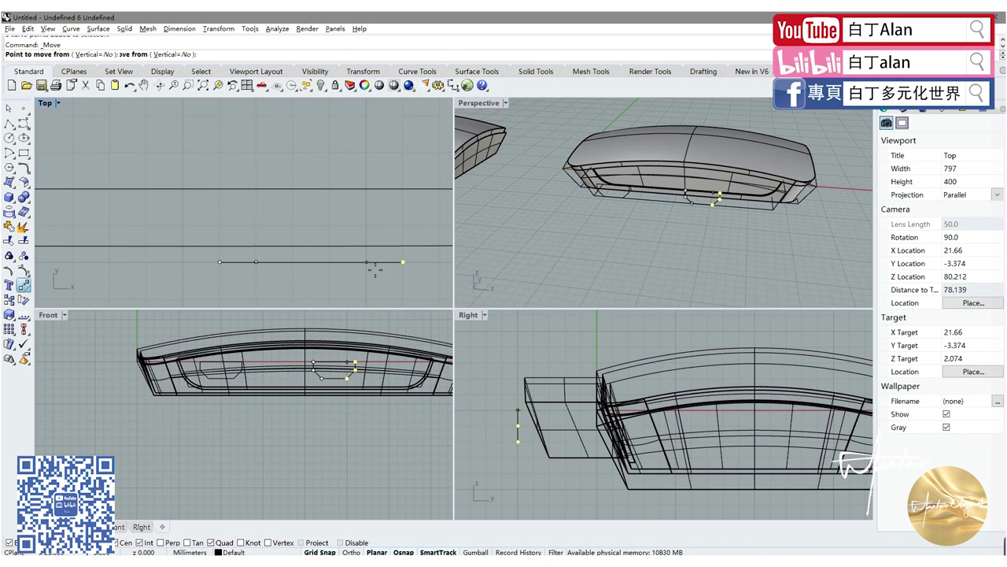
{"action": "left_click", "coordinate": [403, 261]}
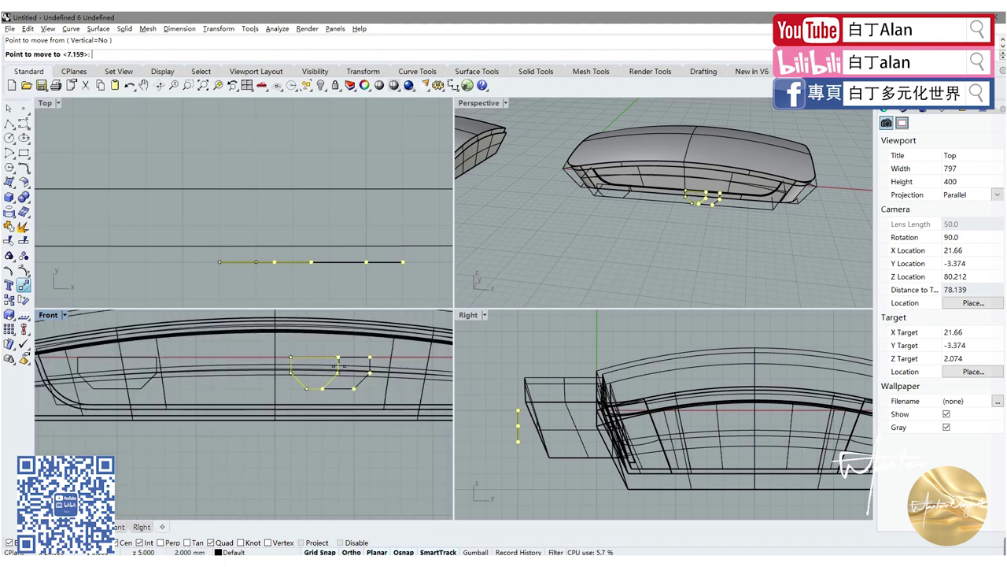
{"action": "scroll", "coordinate": [346, 370], "scroll_direction": "up", "scroll_amount": 5}
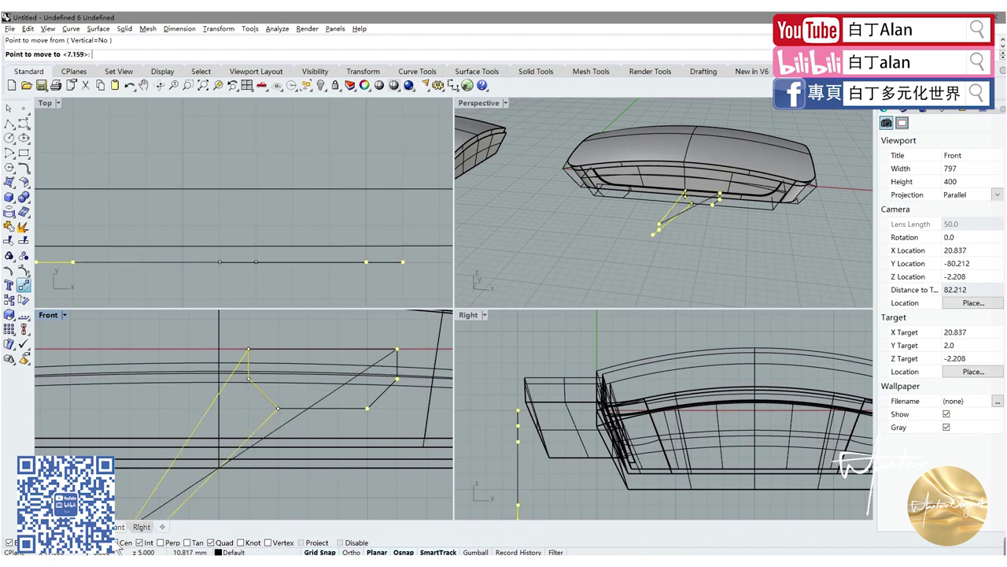
{"action": "left_click", "coordinate": [385, 349]}
{"action": "scroll", "coordinate": [318, 355], "scroll_direction": "down", "scroll_amount": 6}
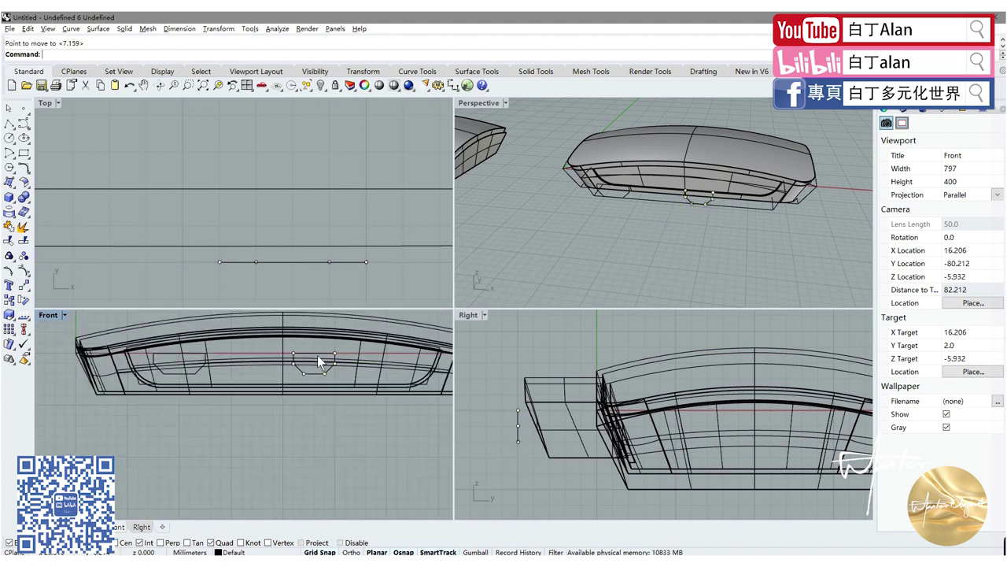
{"action": "left_click", "coordinate": [315, 354]}
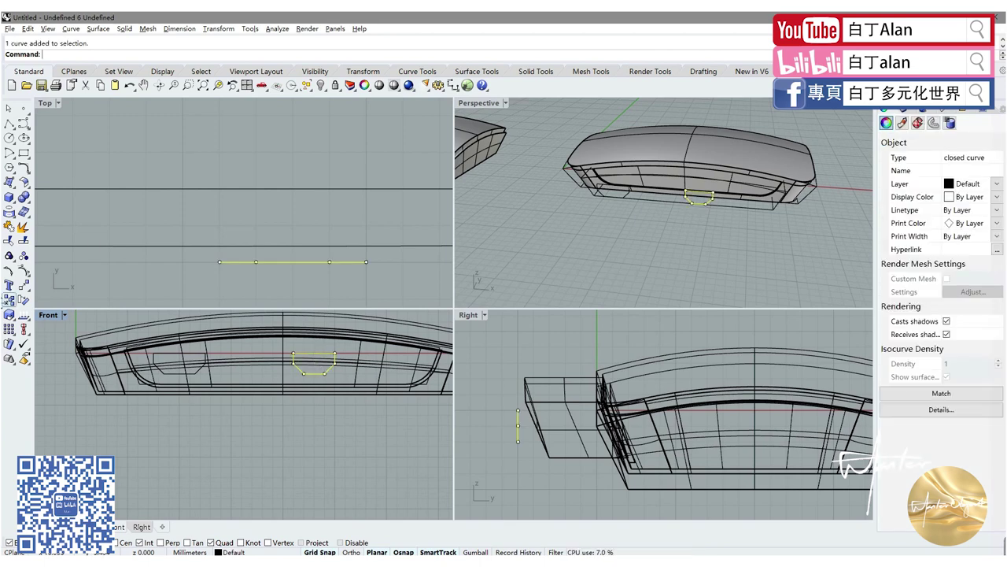
- Copy the narrowed outline to the right of the middle one
{"action": "left_click", "coordinate": [9, 300]}
{"action": "scroll", "coordinate": [221, 263], "scroll_direction": "down", "scroll_amount": 3}
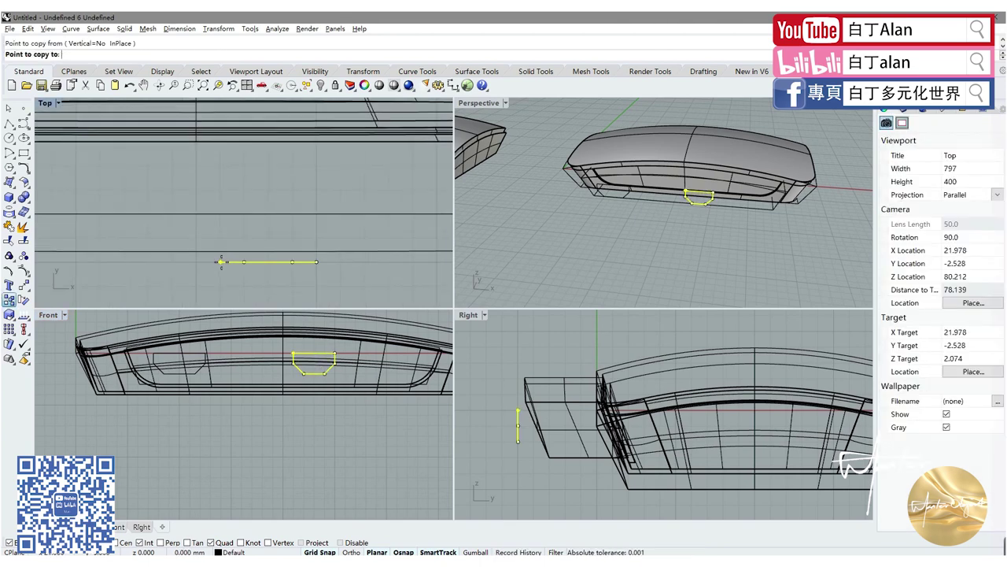
{"action": "left_click", "coordinate": [349, 262]}
{"action": "key", "text": "Return"}
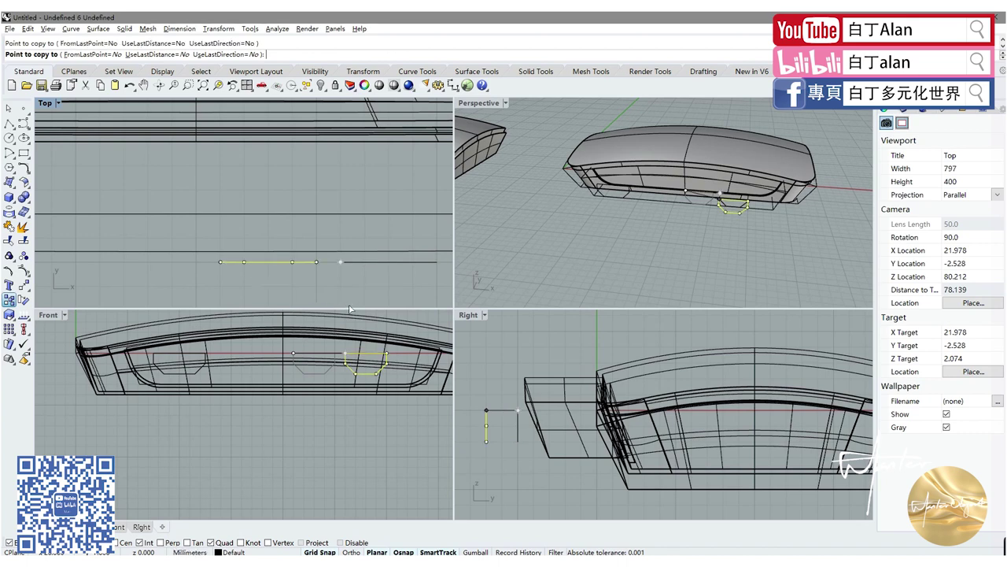
{"action": "key", "text": "Escape"}
- Extrude all three port outlines into solid blocks and maximize the Perspective view
{"action": "left_click_drag", "start_coordinate": [366, 286], "coordinate": [298, 260]}
{"action": "scroll", "coordinate": [220, 265], "scroll_direction": "up", "scroll_amount": 3}
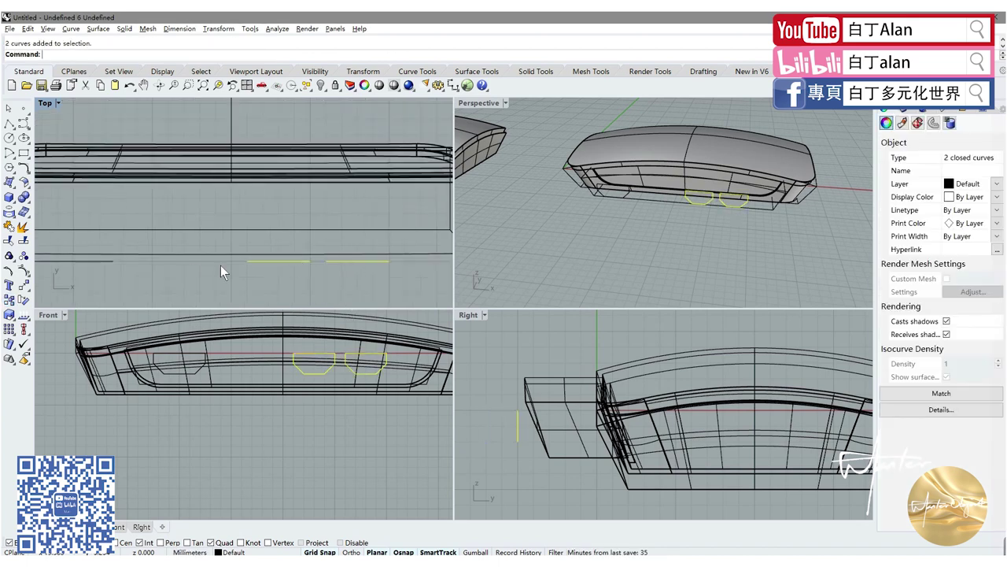
{"action": "scroll", "coordinate": [159, 267], "scroll_direction": "up", "scroll_amount": 3}
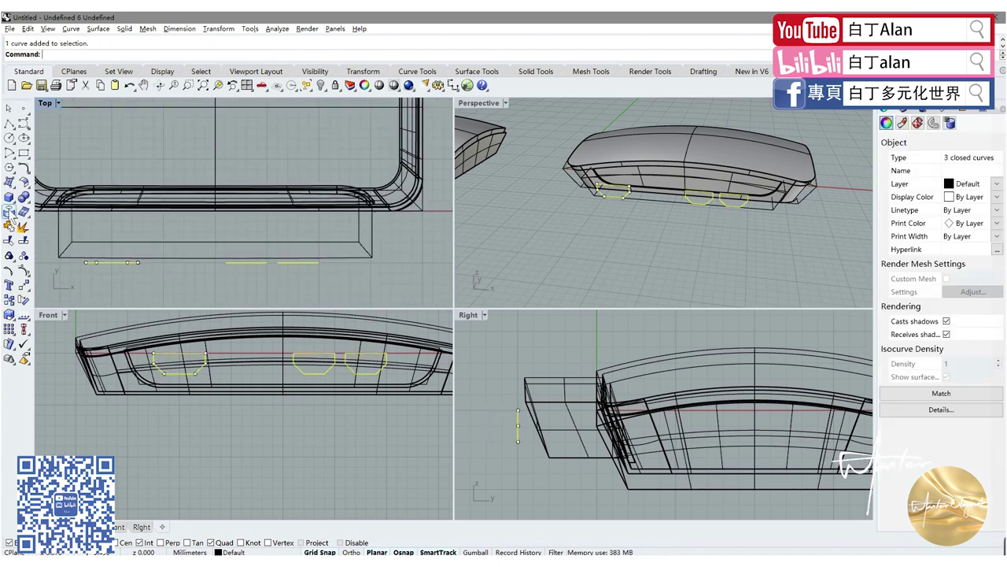
{"action": "left_click", "coordinate": [9, 198]}
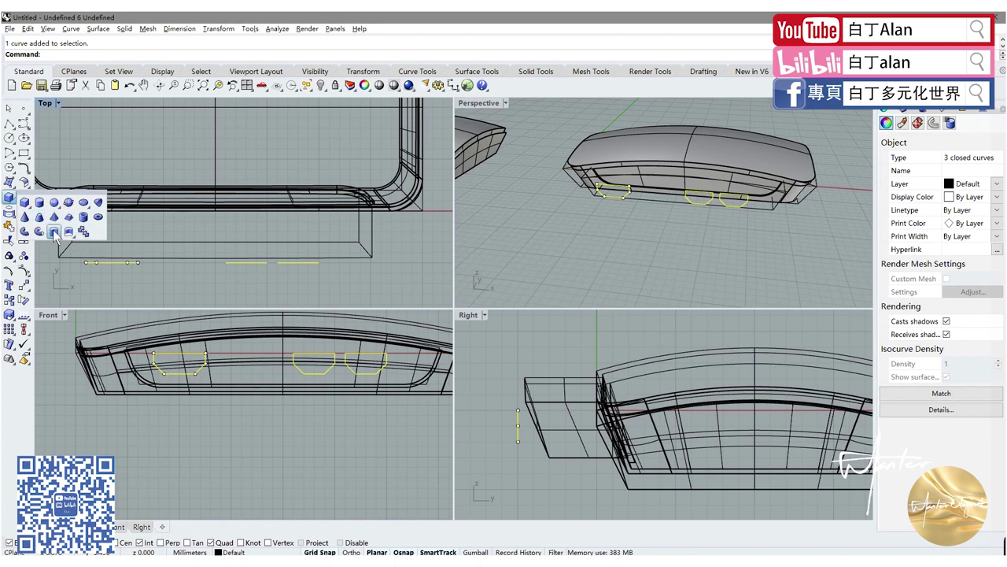
{"action": "left_click", "coordinate": [82, 231]}
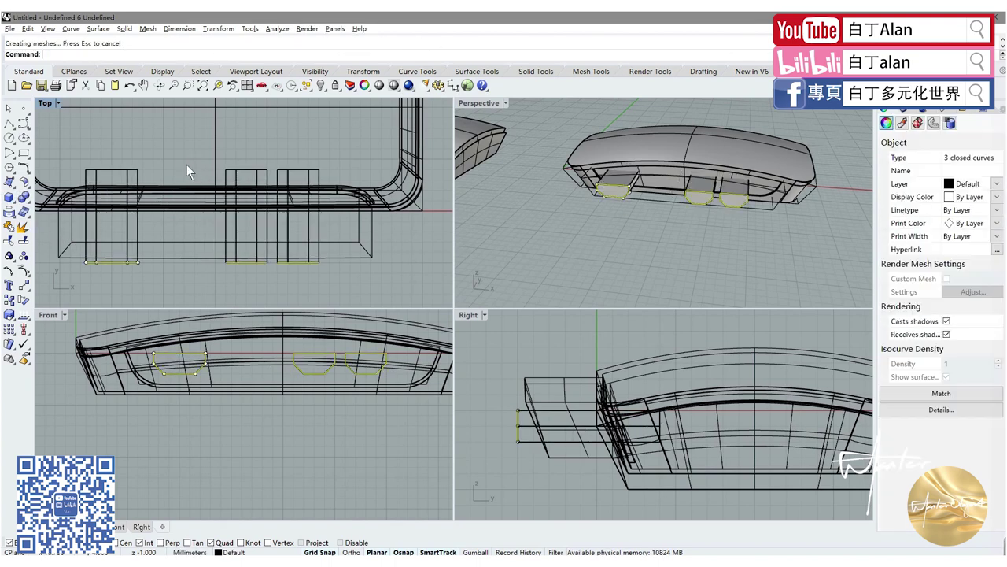
{"action": "left_click", "coordinate": [187, 165]}
{"action": "double_click", "coordinate": [478, 103]}
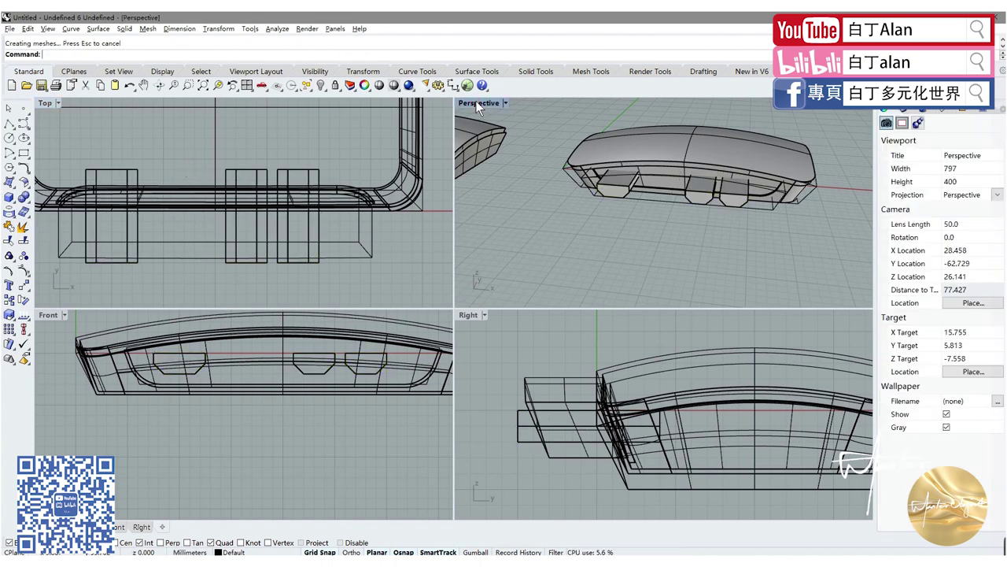
{"action": "left_click", "coordinate": [438, 272]}
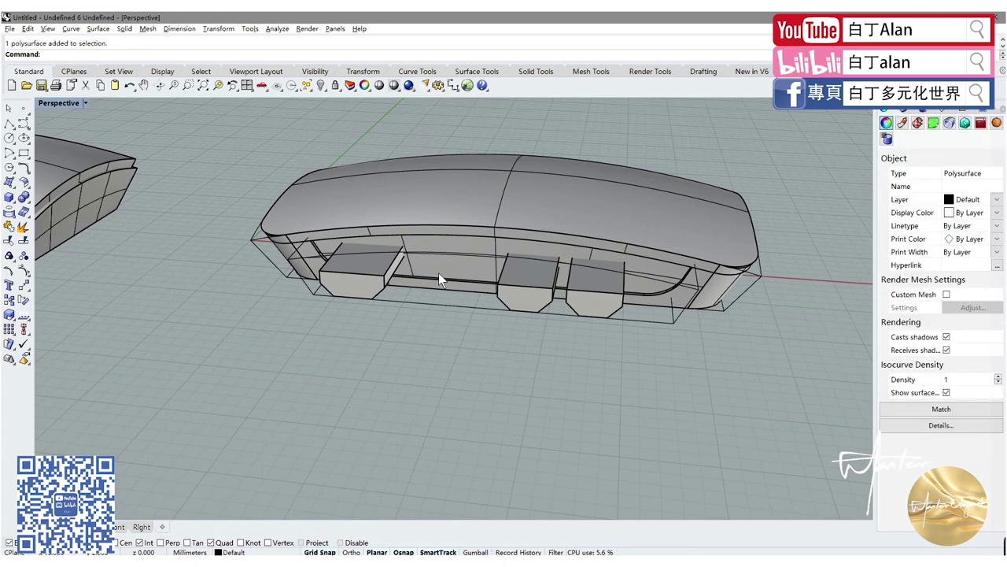
- Boolean-subtract the left, middle and right extruded hexagonal blocks from the case shell
{"action": "left_click", "coordinate": [435, 282]}
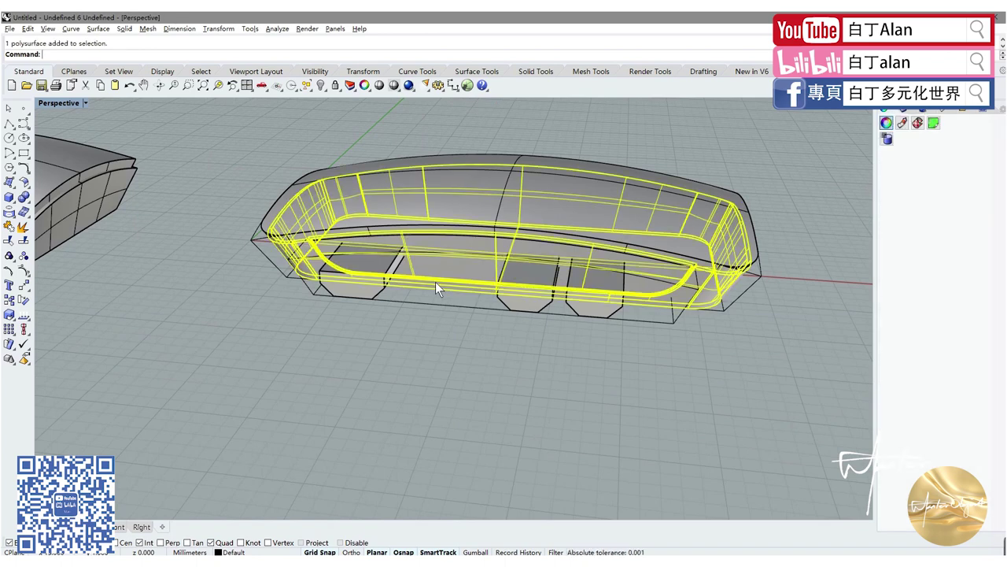
{"action": "left_click", "coordinate": [53, 201]}
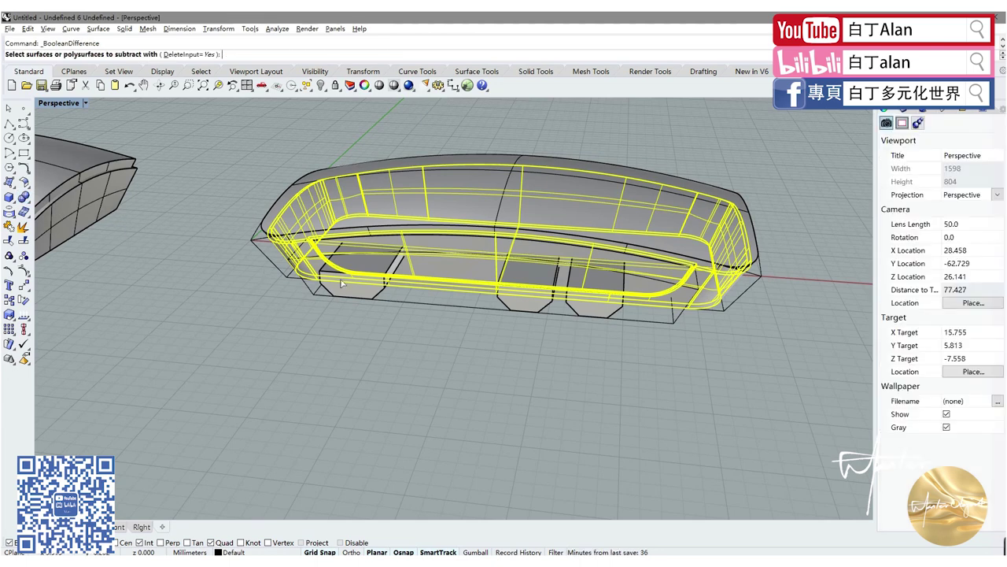
{"action": "left_click", "coordinate": [349, 287]}
{"action": "left_click", "coordinate": [497, 299]}
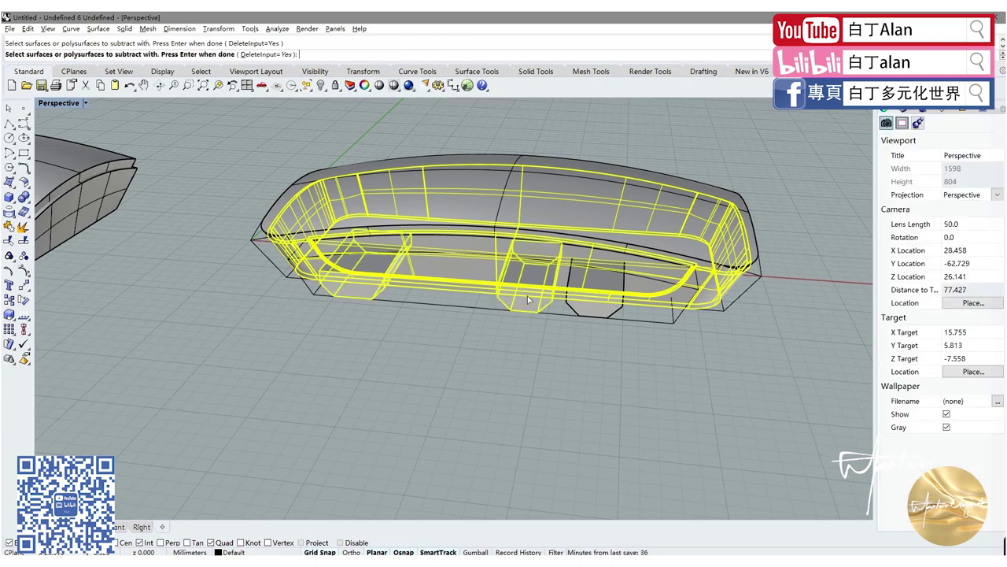
{"action": "left_click", "coordinate": [587, 304]}
{"action": "key", "text": "Return"}
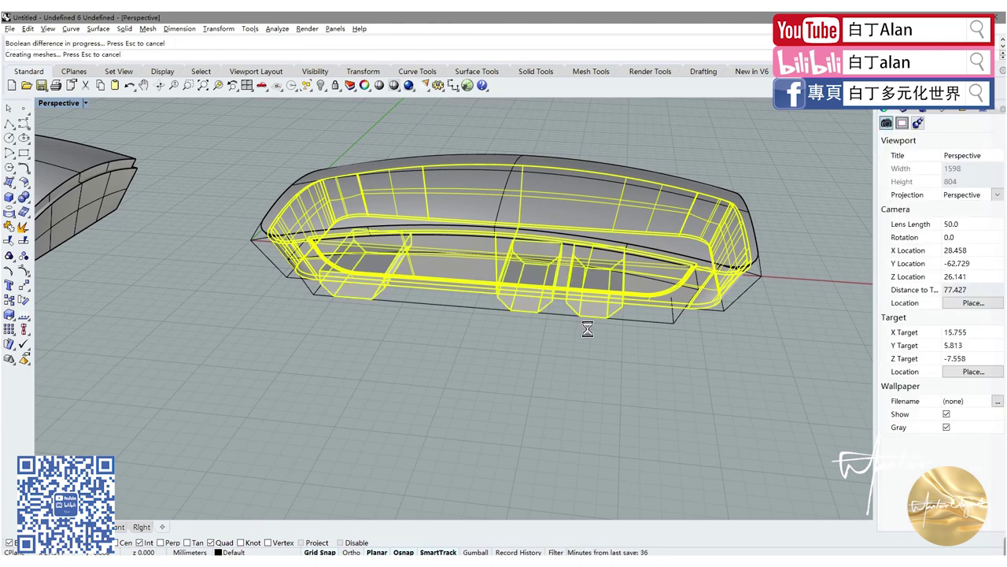
{"action": "mouse_move", "coordinate": [587, 331]}
{"action": "right_mouse_down"}
{"action": "mouse_move", "coordinate": [562, 341]}
{"action": "mouse_move", "coordinate": [591, 312]}
{"action": "mouse_move", "coordinate": [605, 320]}
{"action": "right_mouse_up"}
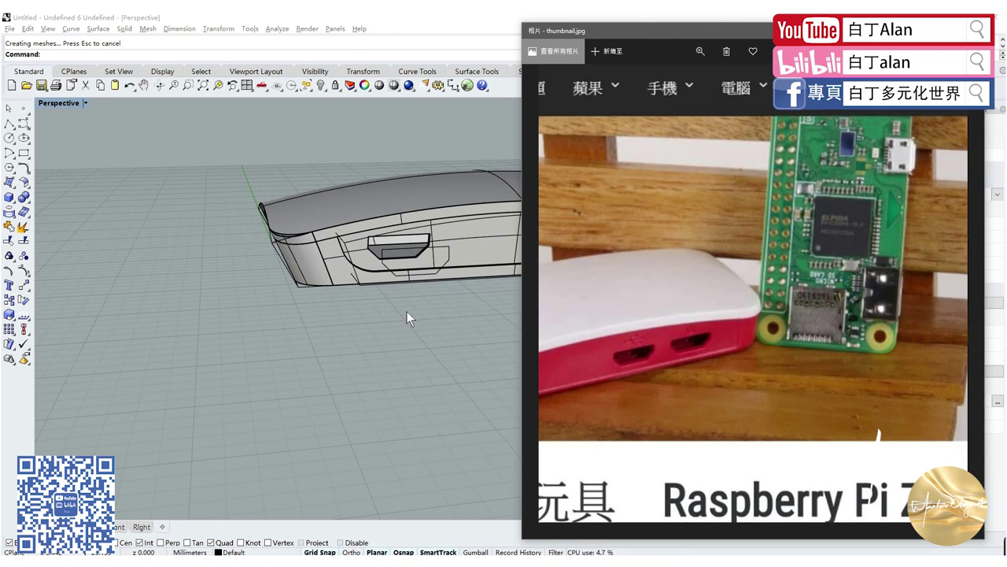
{"action": "scroll", "coordinate": [384, 269], "scroll_direction": "up", "scroll_amount": 5}
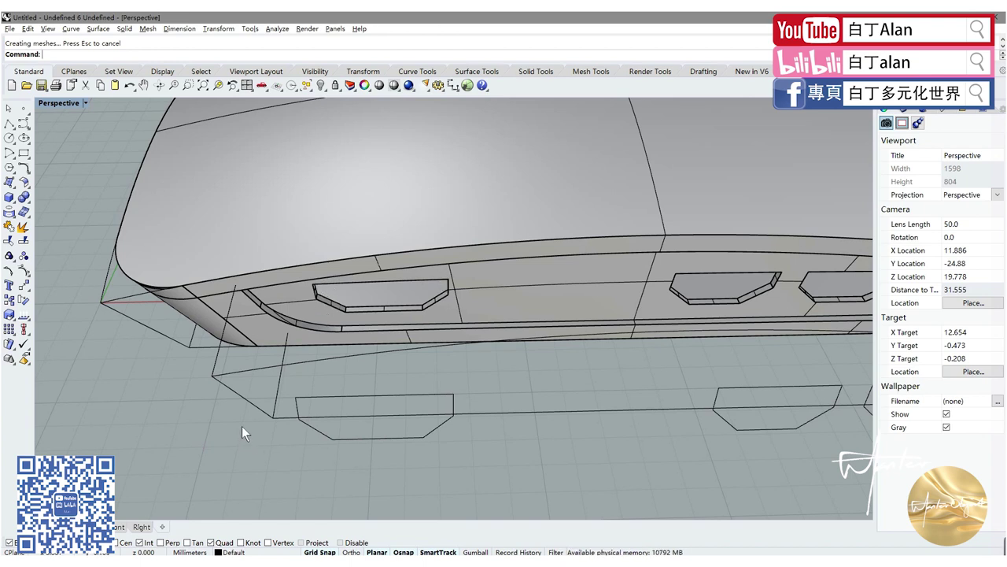
- Zoom out and orbit the Perspective view to show the whole curved case, then start Text Object
{"action": "scroll", "coordinate": [200, 441], "scroll_direction": "down", "scroll_amount": 3}
{"action": "right_click_drag", "start_coordinate": [179, 344], "coordinate": [299, 268]}
{"action": "scroll", "coordinate": [331, 246], "scroll_direction": "up", "scroll_amount": 3}
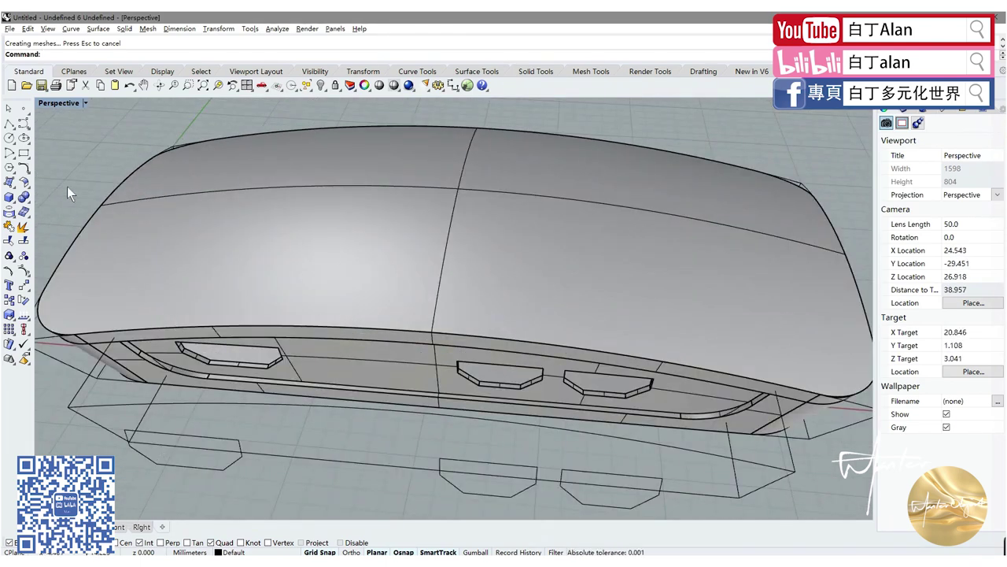
{"action": "scroll", "coordinate": [65, 183], "scroll_direction": "down", "scroll_amount": 3}
{"action": "right_click_drag", "start_coordinate": [65, 183], "coordinate": [68, 185]}
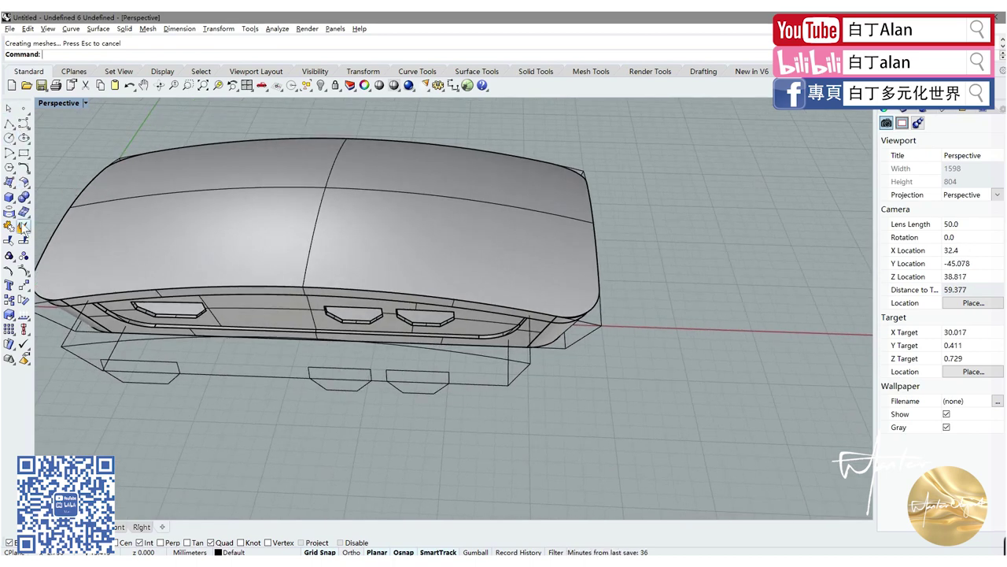
{"action": "left_click", "coordinate": [8, 285]}
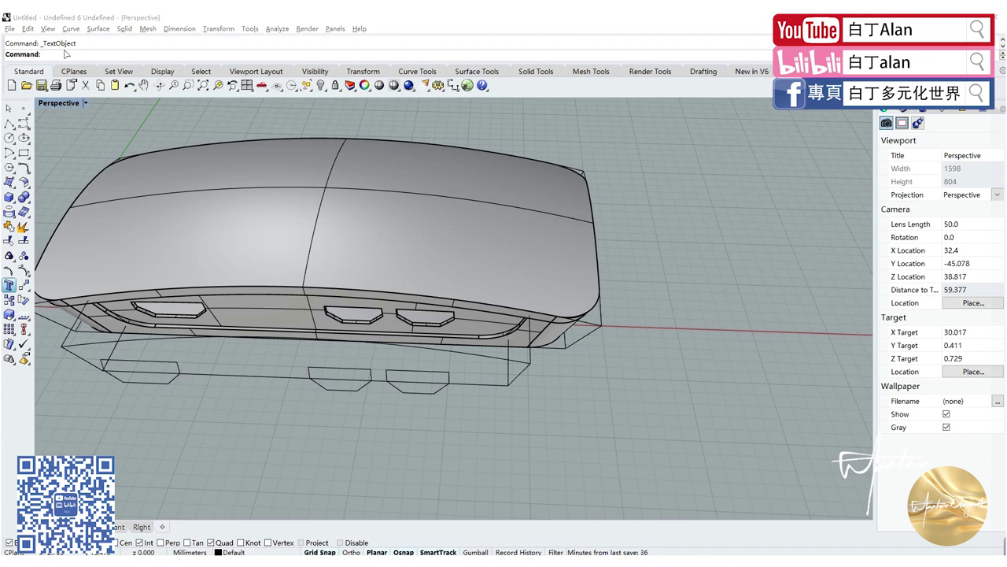
- Place 'Rhino' as curve text on the grid in front of the case, then restore four views
{"action": "key", "text": "Escape"}
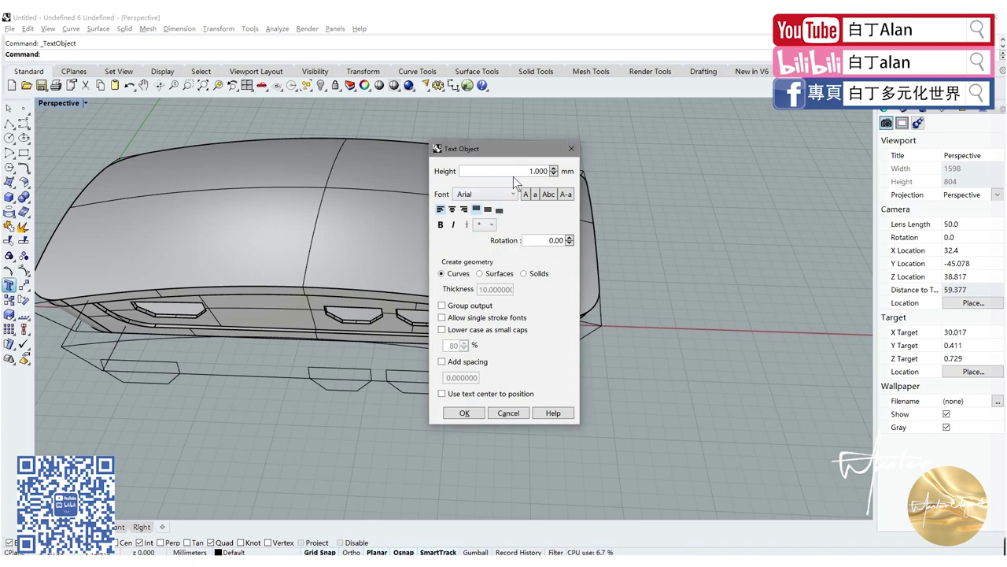
{"action": "left_click", "coordinate": [474, 410]}
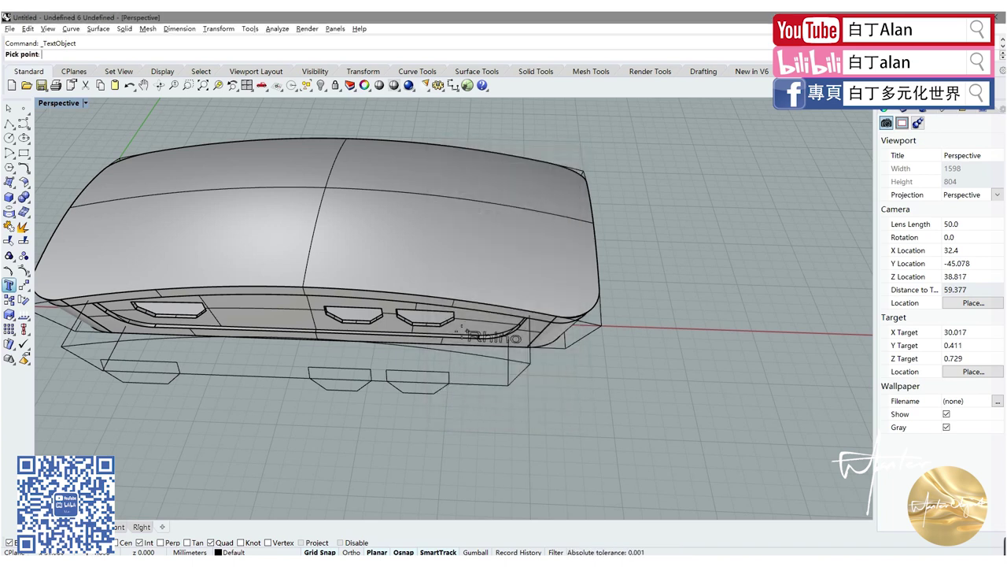
{"action": "left_click", "coordinate": [317, 429]}
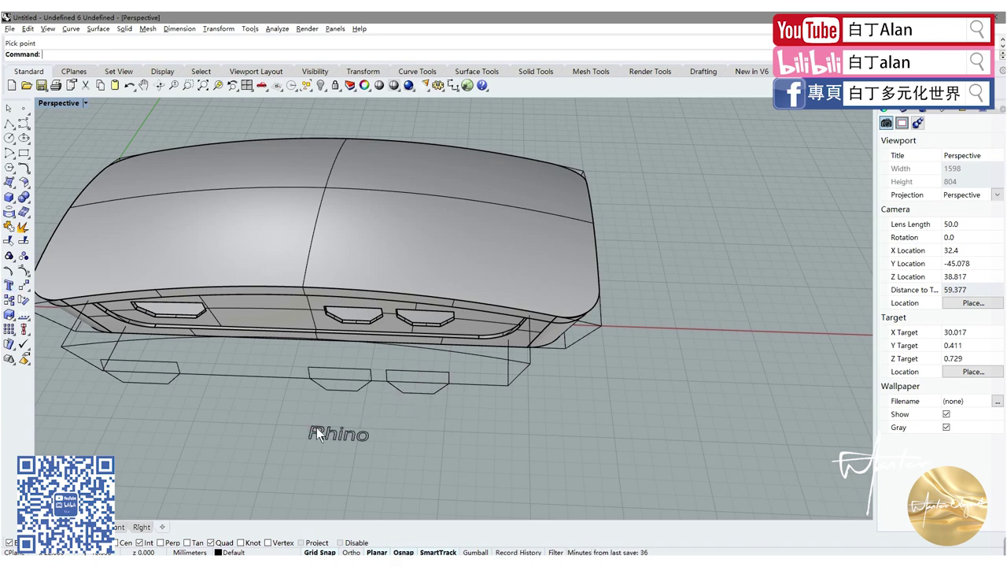
{"action": "double_click", "coordinate": [41, 100]}
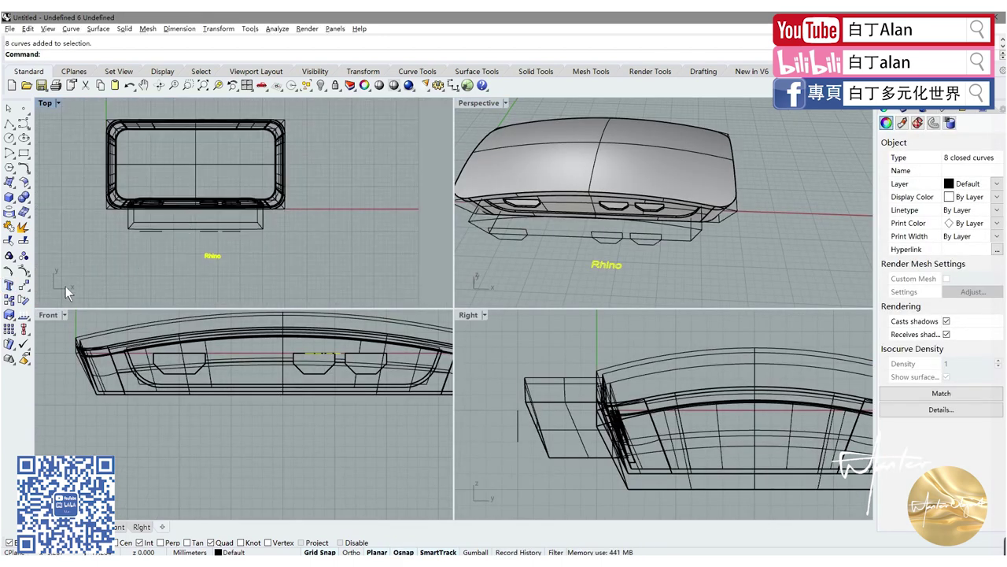
- Extrude the closed 'Rhino' text curves into six solid letters and select them
{"action": "left_click", "coordinate": [9, 315]}
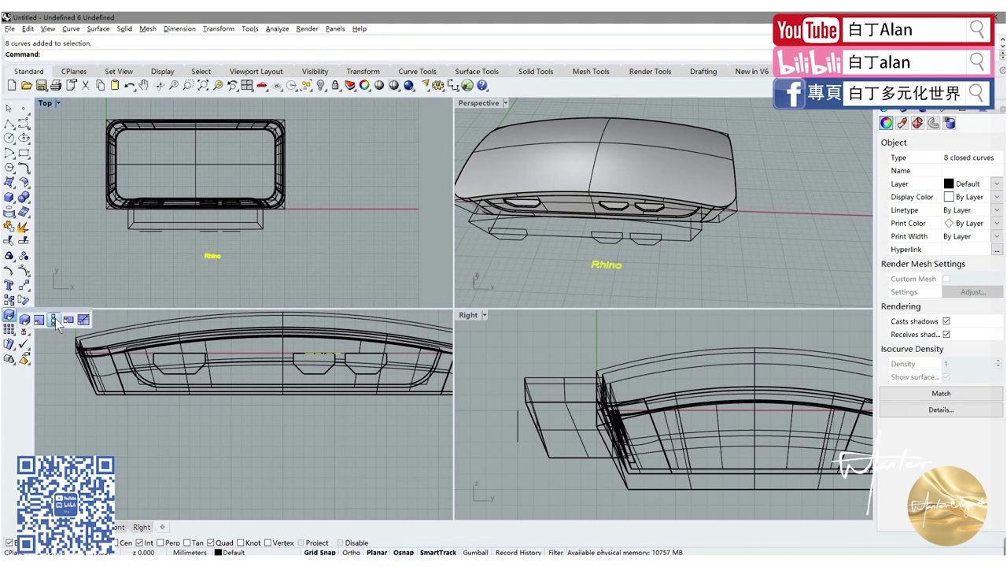
{"action": "left_click", "coordinate": [14, 203]}
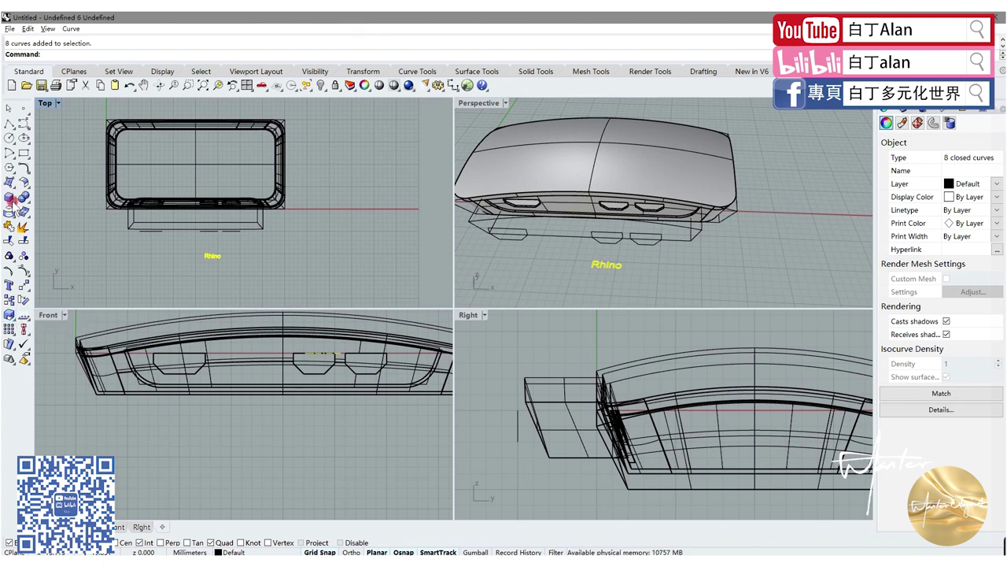
{"action": "left_click", "coordinate": [54, 232]}
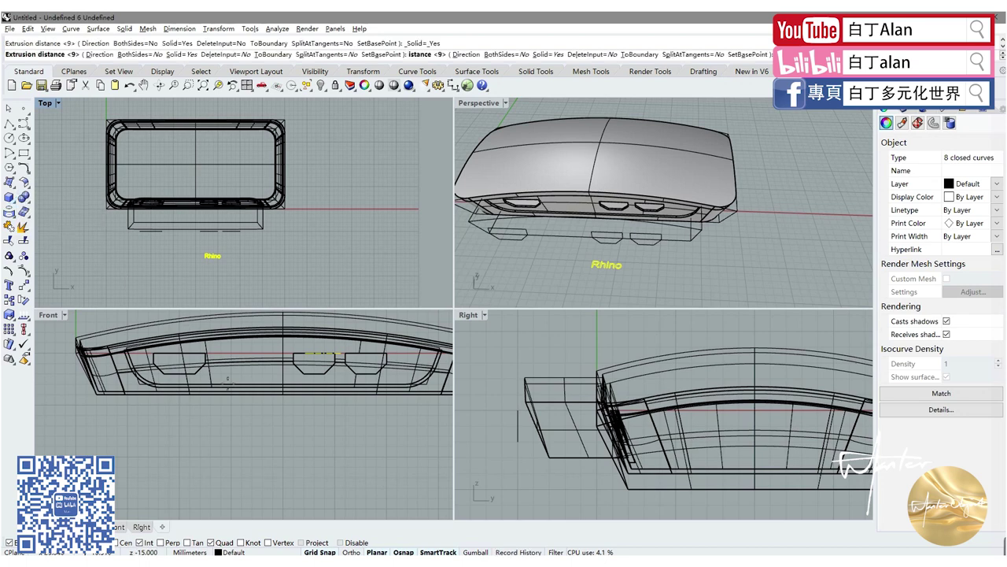
{"action": "scroll", "coordinate": [126, 370], "scroll_direction": "down", "scroll_amount": 1}
{"action": "scroll", "coordinate": [274, 414], "scroll_direction": "up", "scroll_amount": 2}
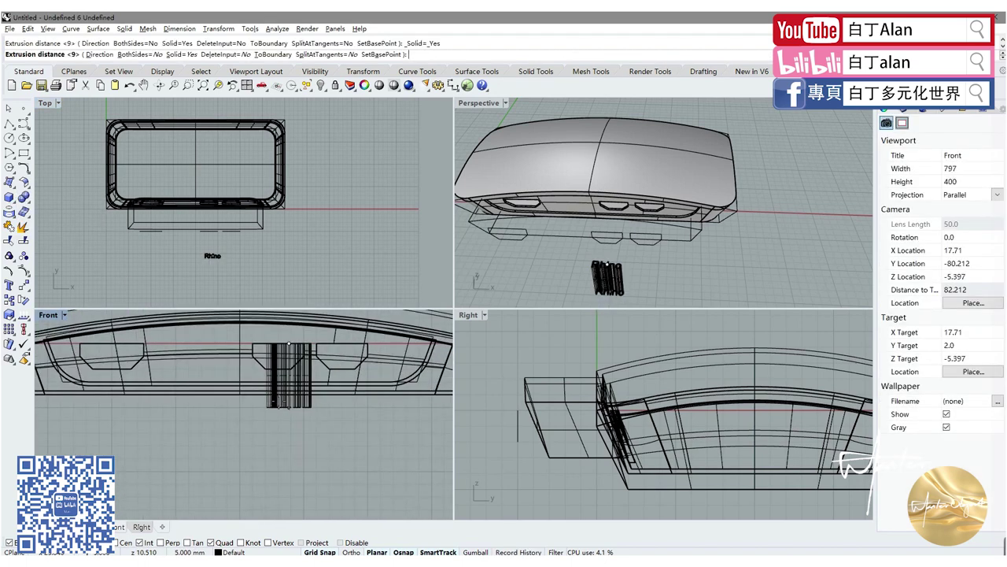
{"action": "left_click", "coordinate": [288, 350]}
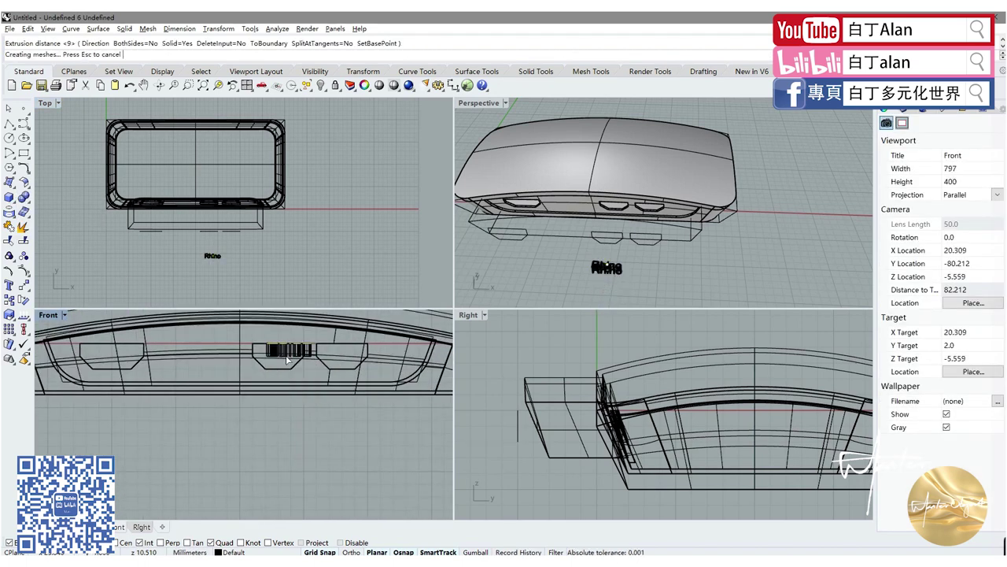
{"action": "scroll", "coordinate": [213, 261], "scroll_direction": "up", "scroll_amount": 5}
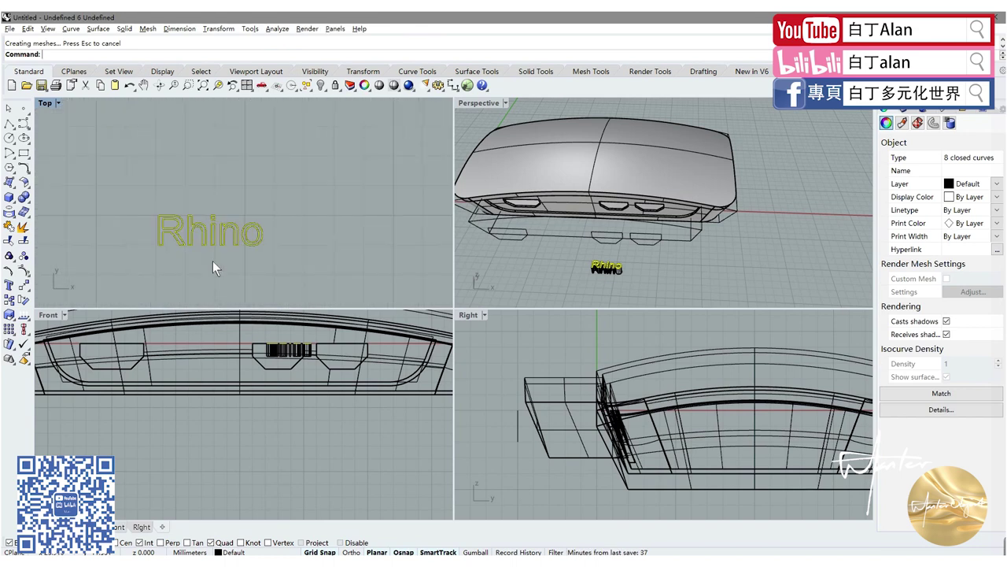
{"action": "left_click_drag", "start_coordinate": [276, 258], "coordinate": [150, 183]}
- Drag the six letters up onto the case lid in the Top view
{"action": "scroll", "coordinate": [177, 228], "scroll_direction": "down", "scroll_amount": 2}
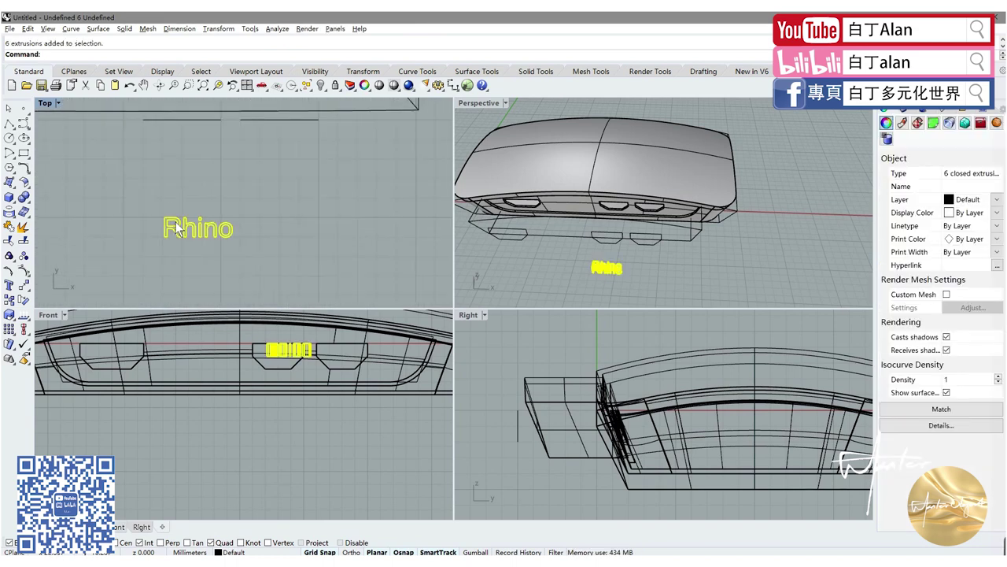
{"action": "scroll", "coordinate": [177, 228], "scroll_direction": "down", "scroll_amount": 3}
{"action": "scroll", "coordinate": [193, 230], "scroll_direction": "down", "scroll_amount": 1}
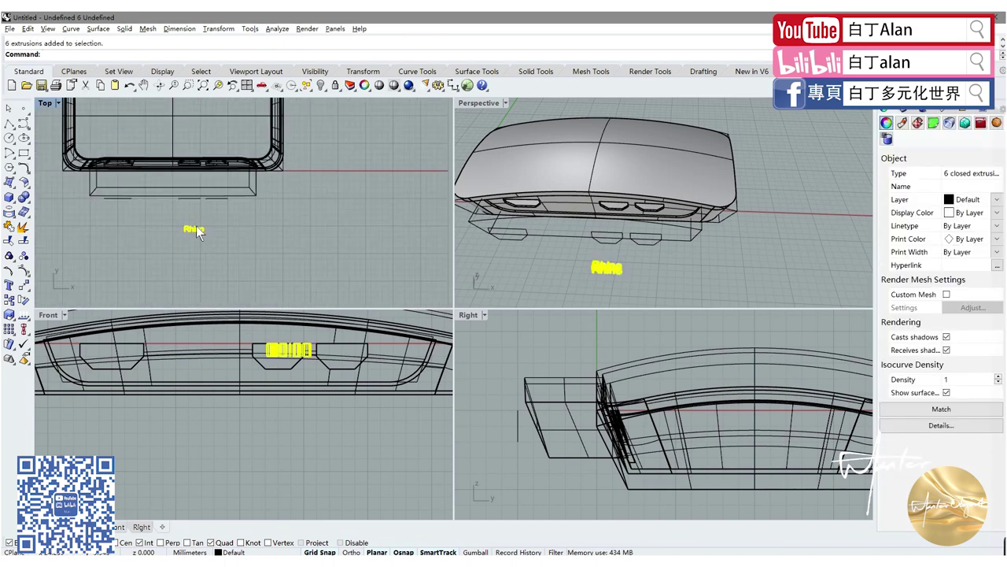
{"action": "left_click_drag", "start_coordinate": [197, 232], "coordinate": [162, 130]}
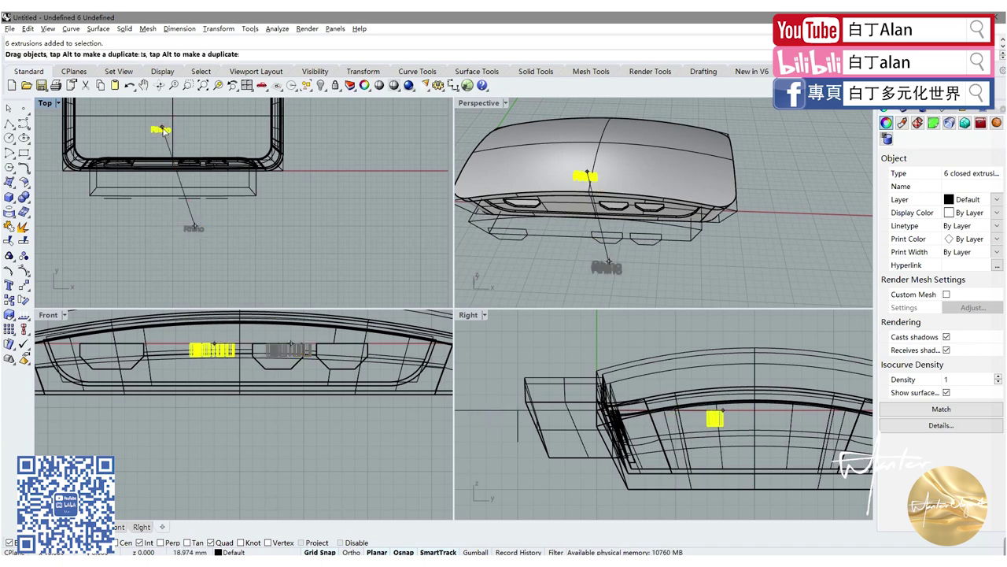
- Scale the letters up using a base point and a reference point
{"action": "left_click", "coordinate": [9, 315]}
{"action": "scroll", "coordinate": [155, 142], "scroll_direction": "up", "scroll_amount": 2}
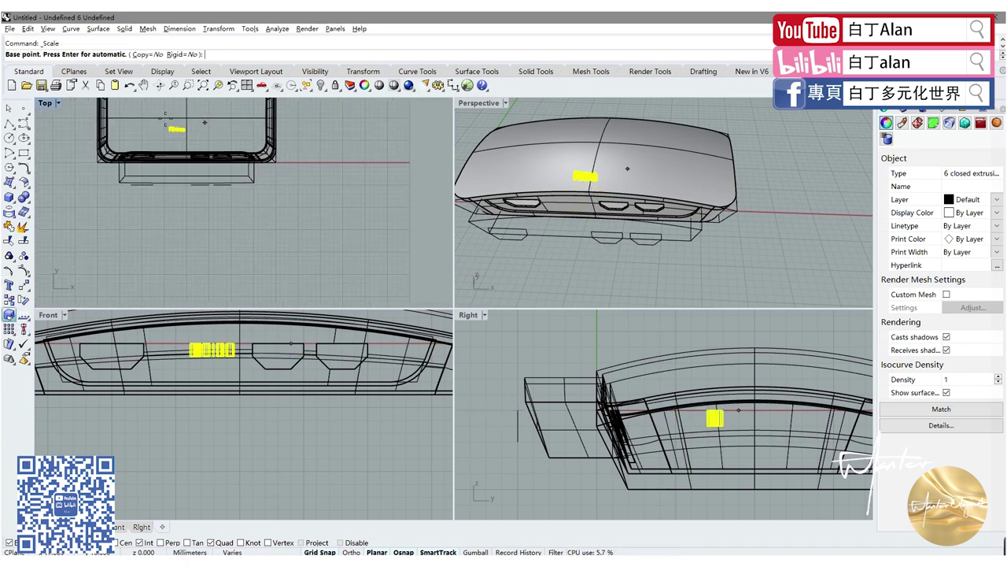
{"action": "scroll", "coordinate": [156, 141], "scroll_direction": "up", "scroll_amount": 2}
{"action": "left_click", "coordinate": [169, 146]}
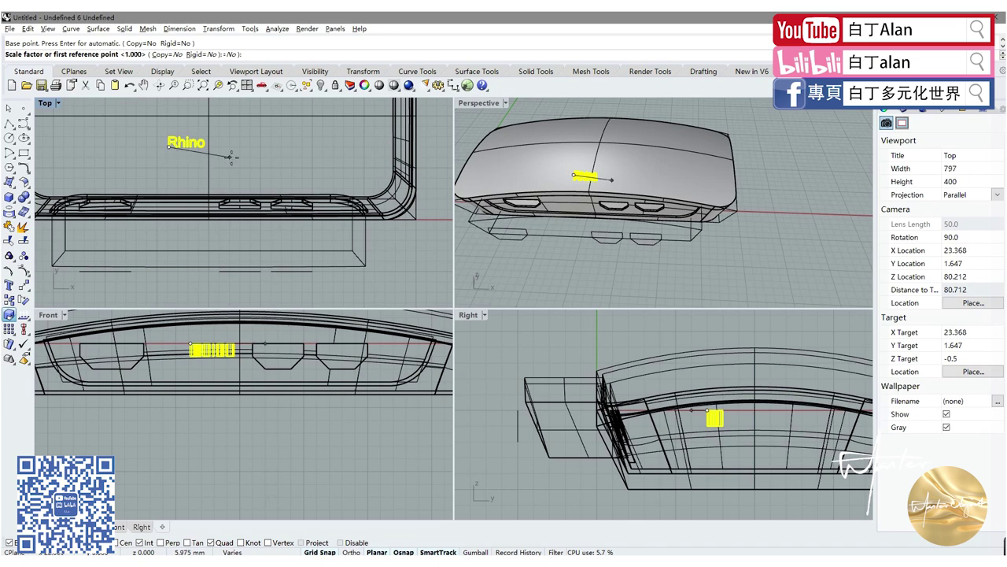
{"action": "left_click", "coordinate": [229, 146]}
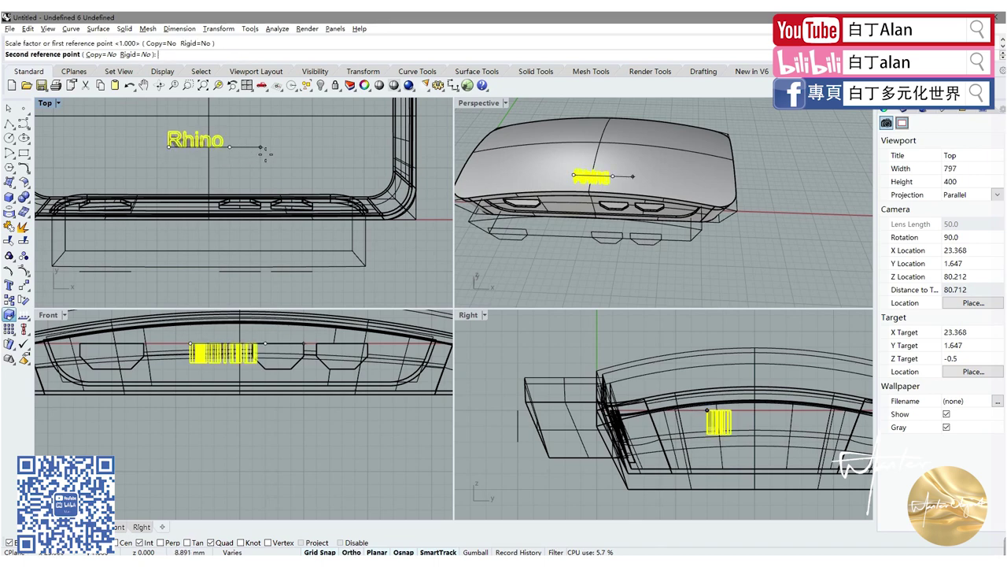
{"action": "left_click", "coordinate": [270, 148]}
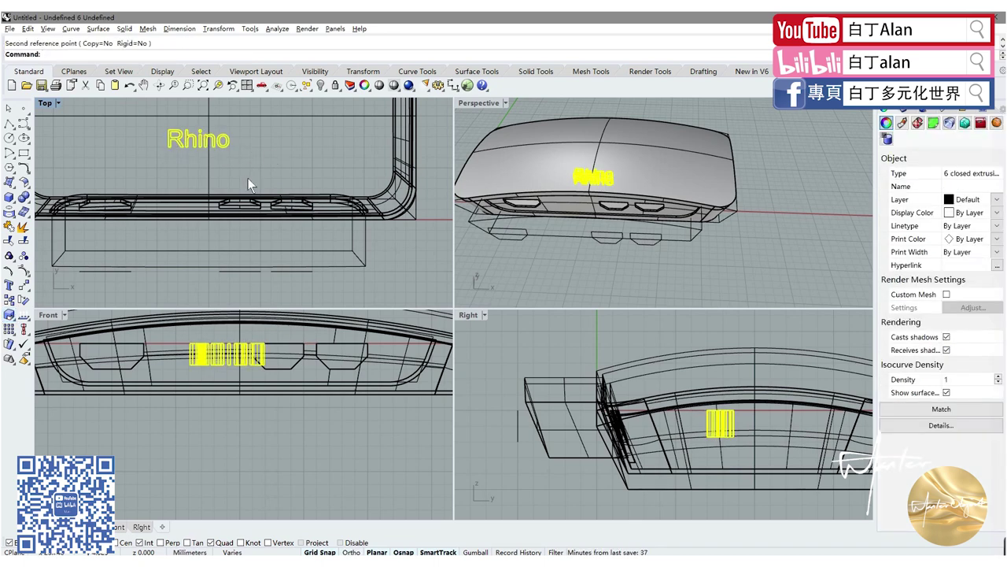
{"action": "scroll", "coordinate": [248, 165], "scroll_direction": "down", "scroll_amount": 4}
{"action": "scroll", "coordinate": [244, 149], "scroll_direction": "up", "scroll_amount": 1}
{"action": "scroll", "coordinate": [242, 144], "scroll_direction": "down", "scroll_amount": 2}
{"action": "scroll", "coordinate": [222, 116], "scroll_direction": "up", "scroll_amount": 3}
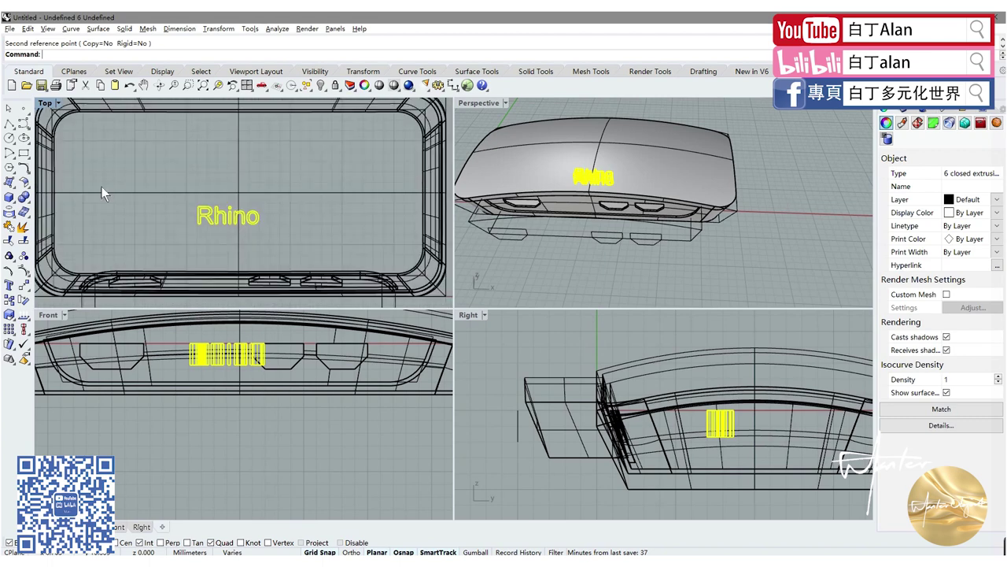
- Group the letters and move them toward the lid's centre
{"action": "left_click", "coordinate": [10, 256]}
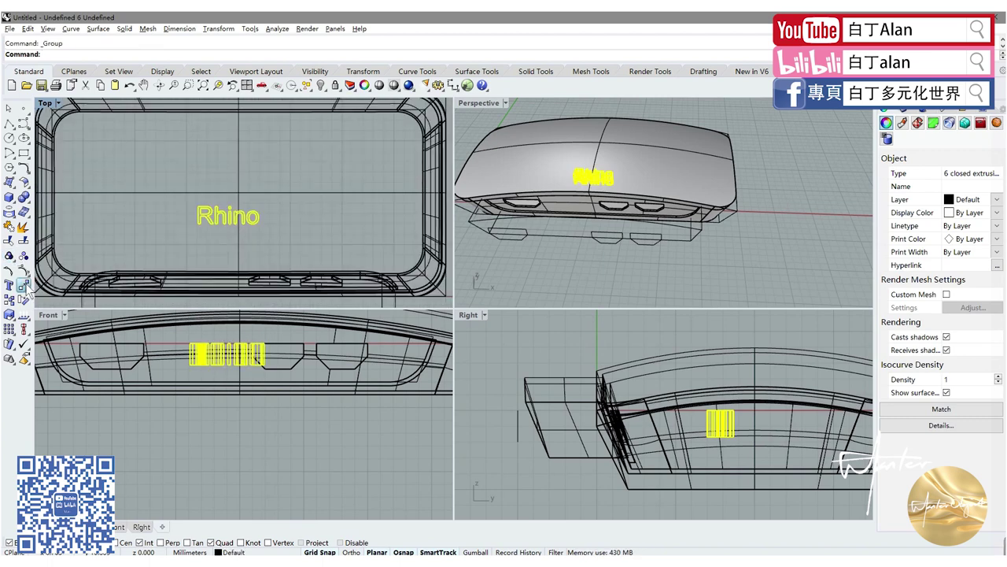
{"action": "left_click", "coordinate": [23, 285]}
{"action": "left_click", "coordinate": [199, 222]}
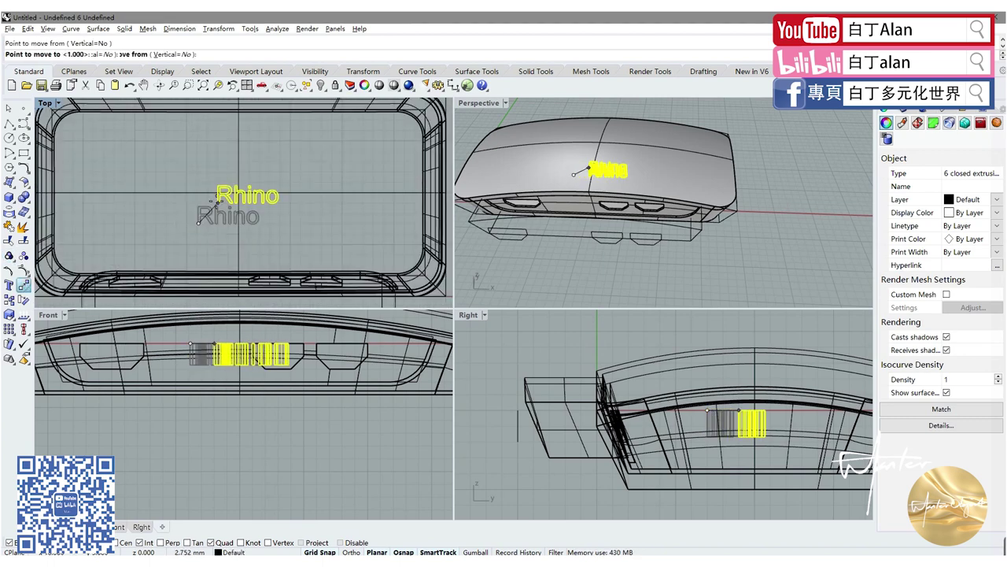
{"action": "left_click", "coordinate": [217, 192]}
{"action": "scroll", "coordinate": [224, 189], "scroll_direction": "up", "scroll_amount": 2}
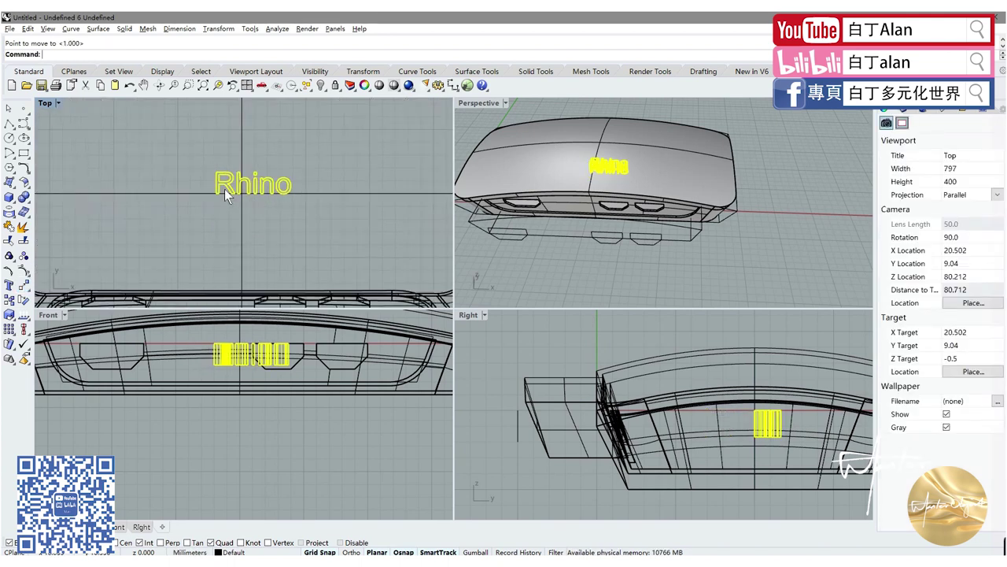
{"action": "key", "text": "Return"}
{"action": "scroll", "coordinate": [245, 184], "scroll_direction": "up", "scroll_amount": 3}
- Centre the letters over the lid in Top and raise them to the lid's top surface in Front
{"action": "left_click", "coordinate": [248, 195]}
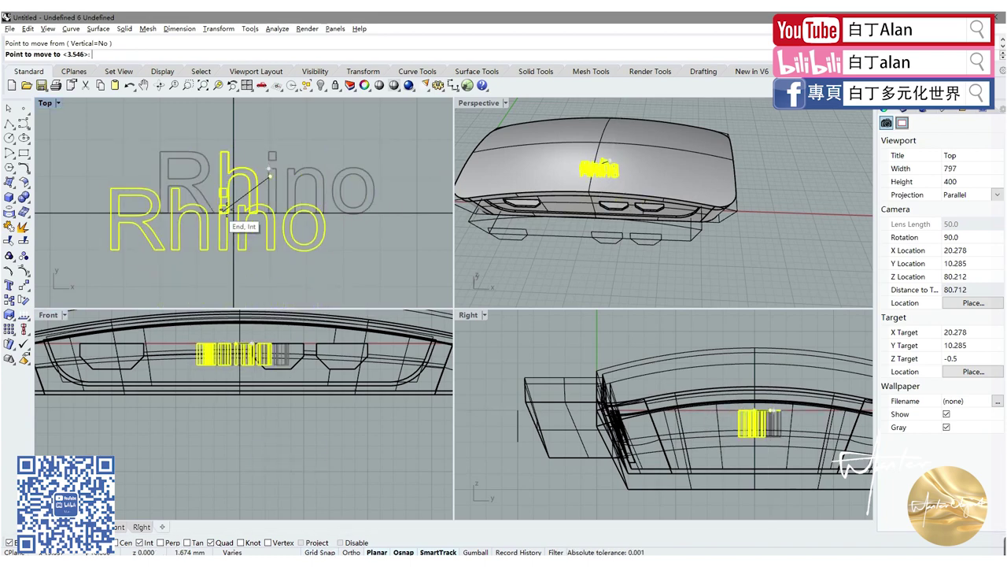
{"action": "left_click", "coordinate": [230, 210]}
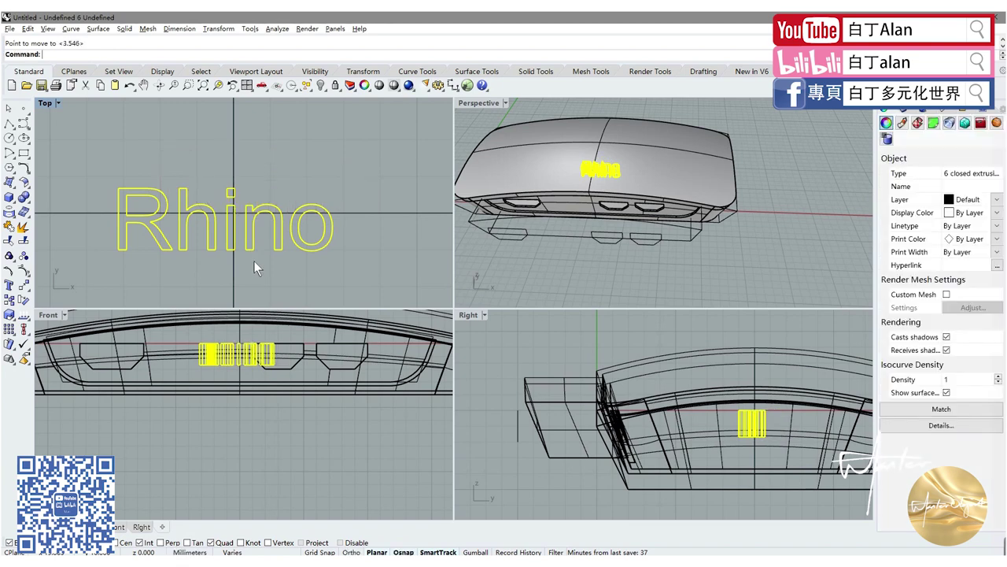
{"action": "scroll", "coordinate": [254, 261], "scroll_direction": "down", "scroll_amount": 4}
{"action": "scroll", "coordinate": [255, 259], "scroll_direction": "down", "scroll_amount": 2}
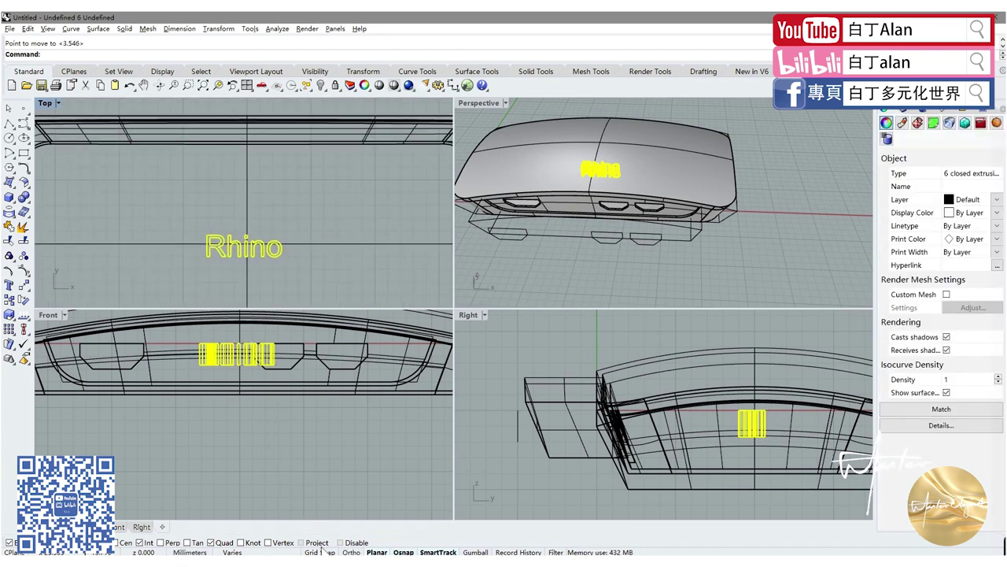
{"action": "scroll", "coordinate": [267, 433], "scroll_direction": "down", "scroll_amount": 3}
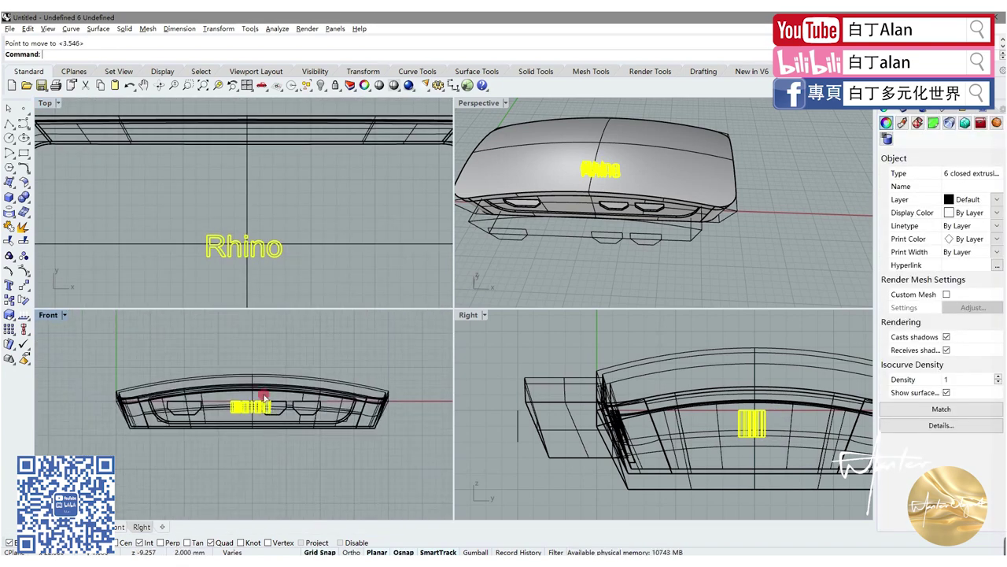
{"action": "left_click_drag", "start_coordinate": [268, 407], "coordinate": [267, 373]}
- Select the curved lid shell from among the overlapping case objects
{"action": "left_click", "coordinate": [314, 350]}
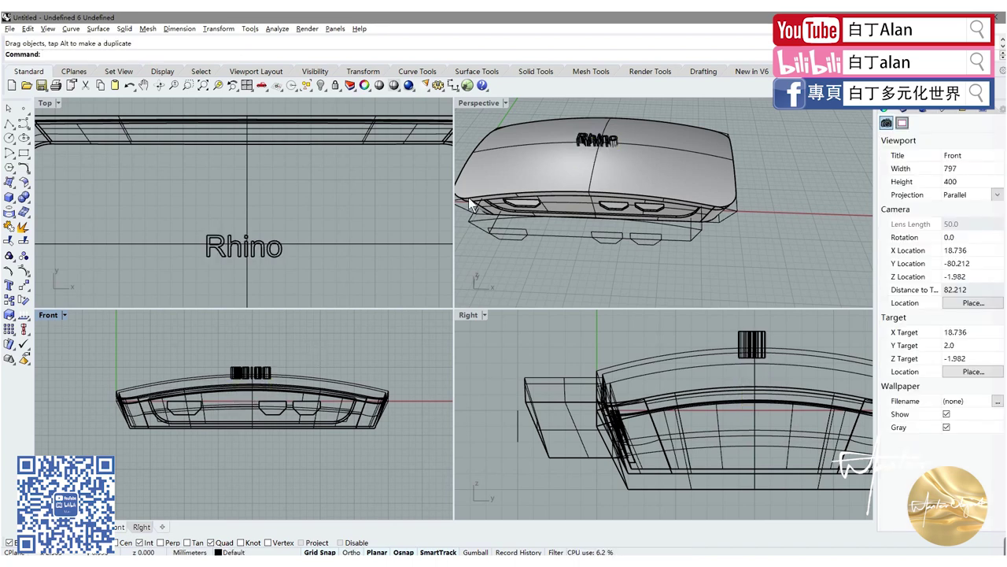
{"action": "left_click", "coordinate": [291, 247]}
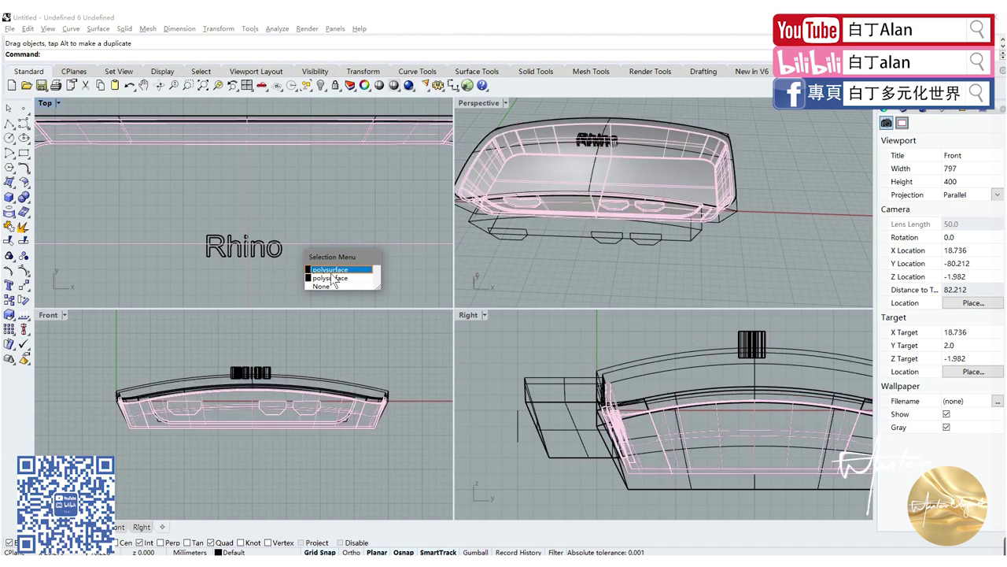
{"action": "left_click", "coordinate": [328, 277]}
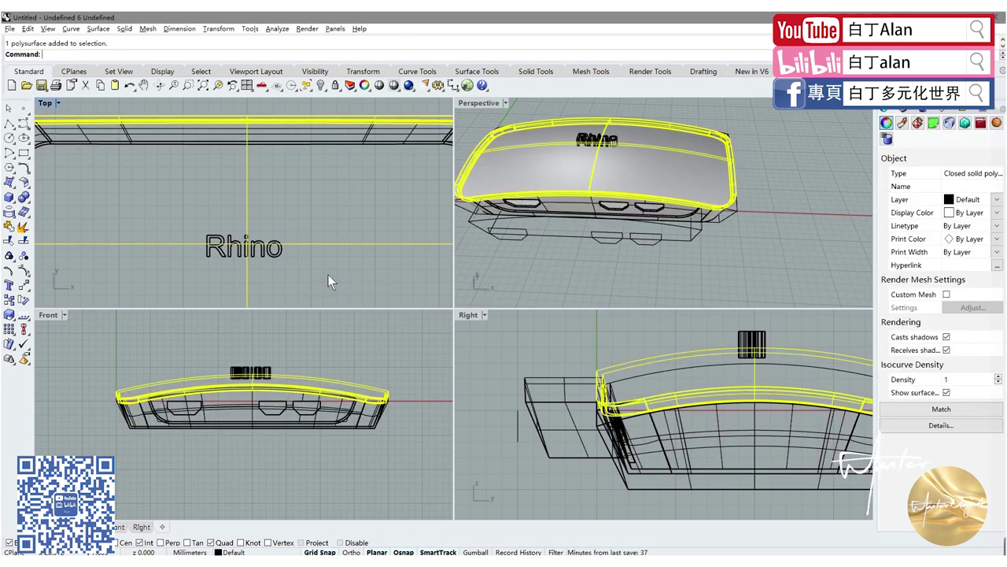
- Copy the curved lid shell to the clipboard for later
{"action": "key", "text": "ctrl+c"}
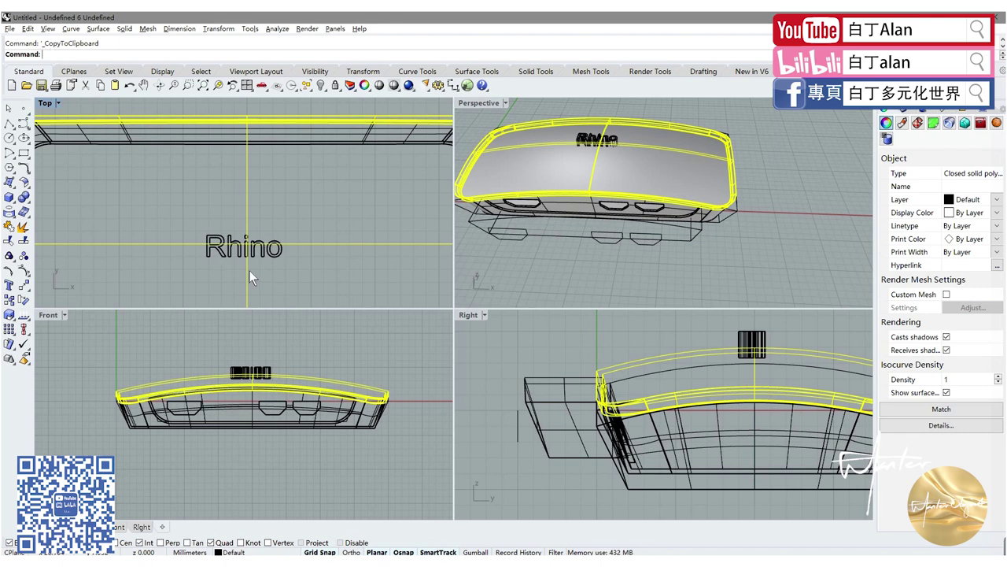
{"action": "left_click", "coordinate": [276, 271]}
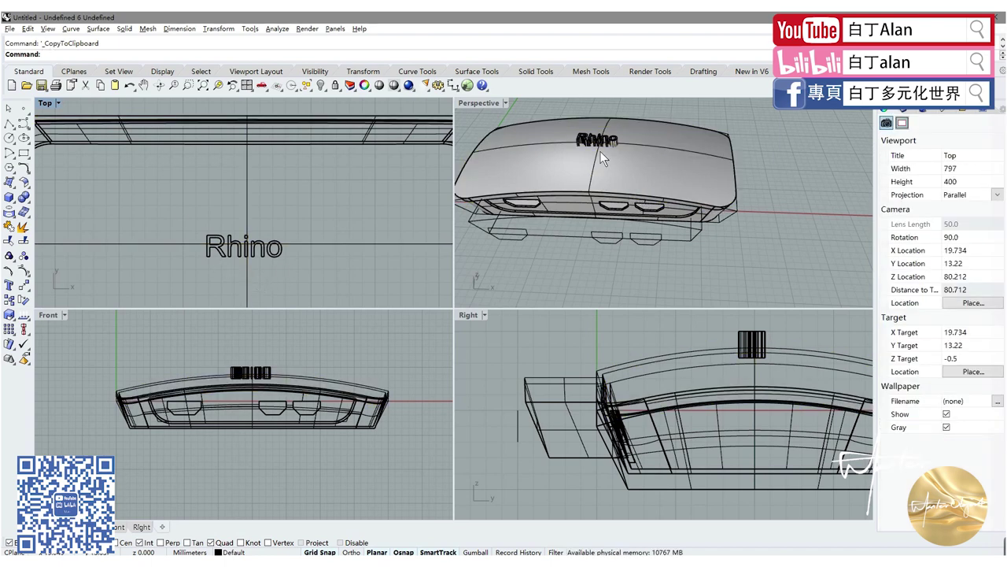
{"action": "scroll", "coordinate": [605, 141], "scroll_direction": "up", "scroll_amount": 5}
{"action": "scroll", "coordinate": [604, 142], "scroll_direction": "up", "scroll_amount": 4}
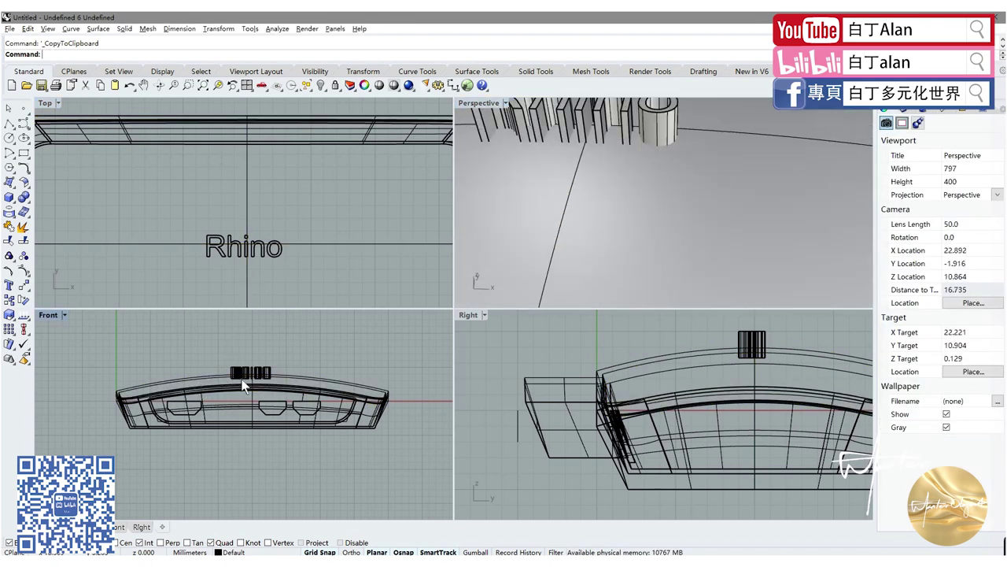
{"action": "scroll", "coordinate": [250, 371], "scroll_direction": "up", "scroll_amount": 3}
{"action": "scroll", "coordinate": [298, 385], "scroll_direction": "up", "scroll_amount": 3}
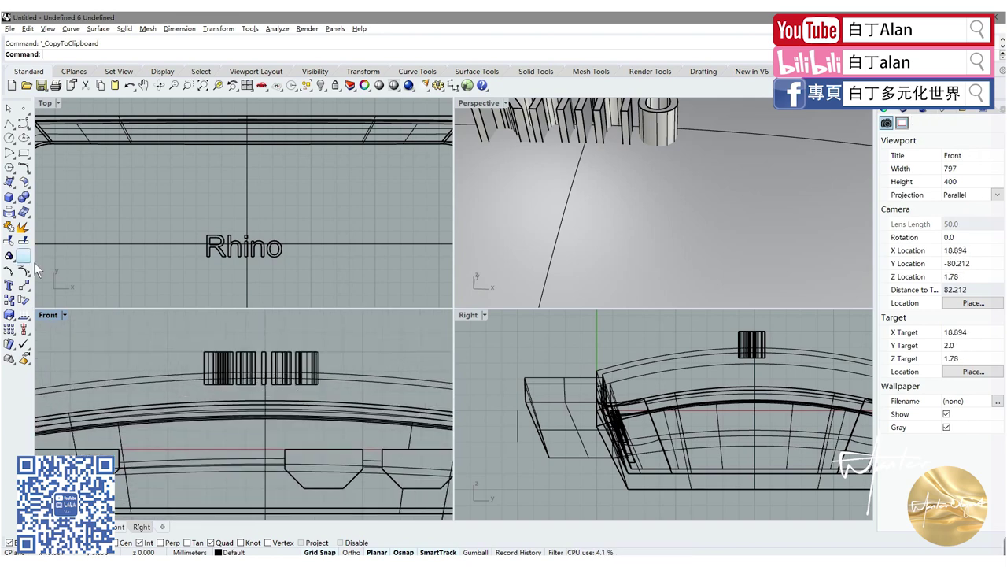
- Boolean-intersect the lid with the 'Rhino' letter solids so the letters follow the roof curve
{"action": "left_click", "coordinate": [29, 206]}
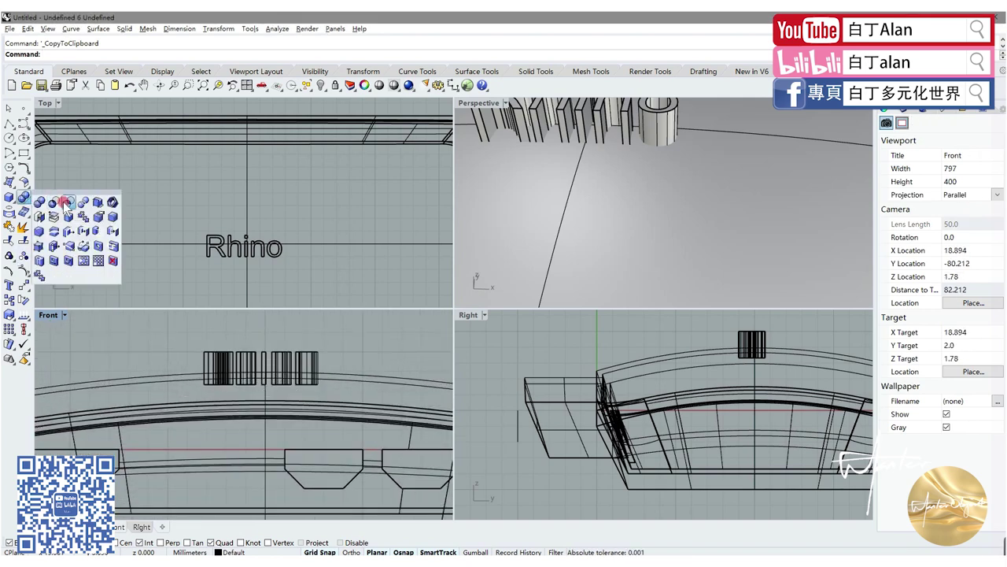
{"action": "left_click", "coordinate": [65, 206]}
{"action": "left_click", "coordinate": [153, 381]}
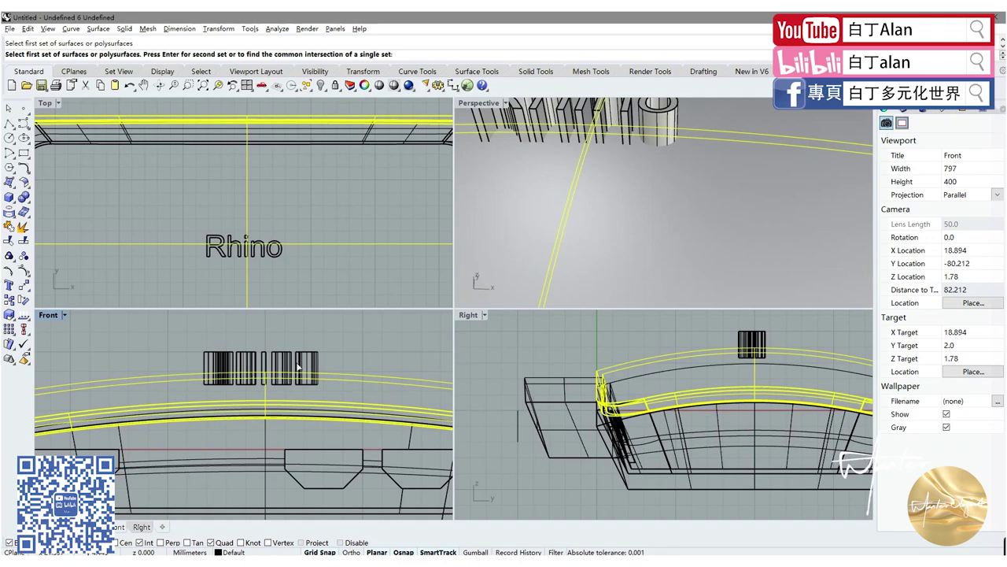
{"action": "key", "text": "Return"}
{"action": "left_click_drag", "start_coordinate": [340, 373], "coordinate": [170, 335]}
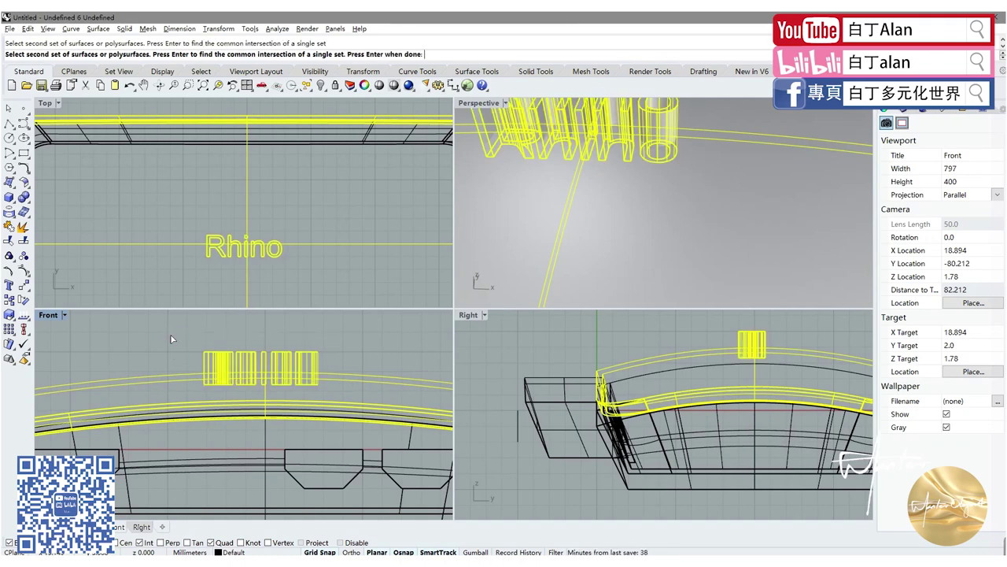
{"action": "key", "text": "Return"}
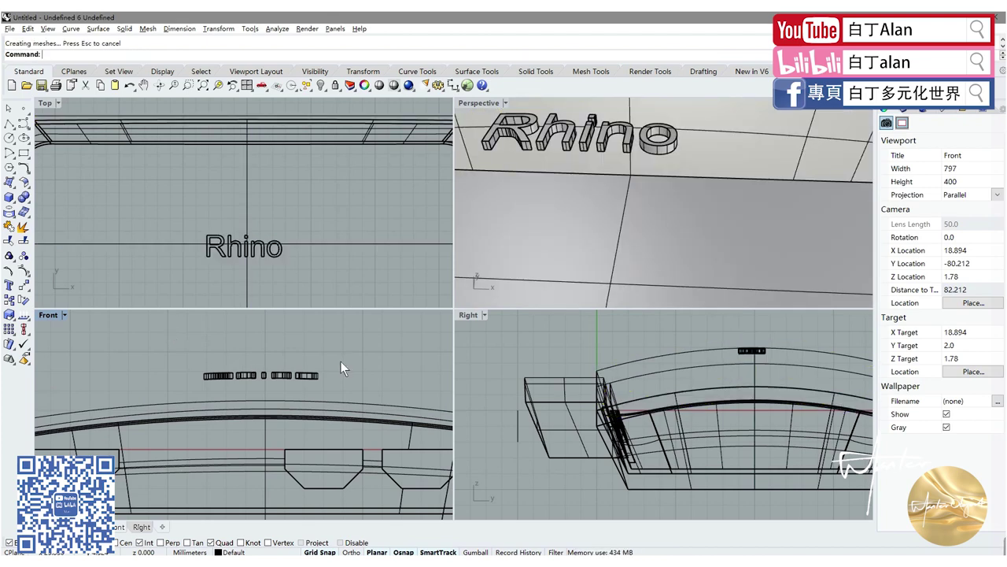
- Paste the copied lid shell back into place
{"action": "key", "text": "ctrl+v"}
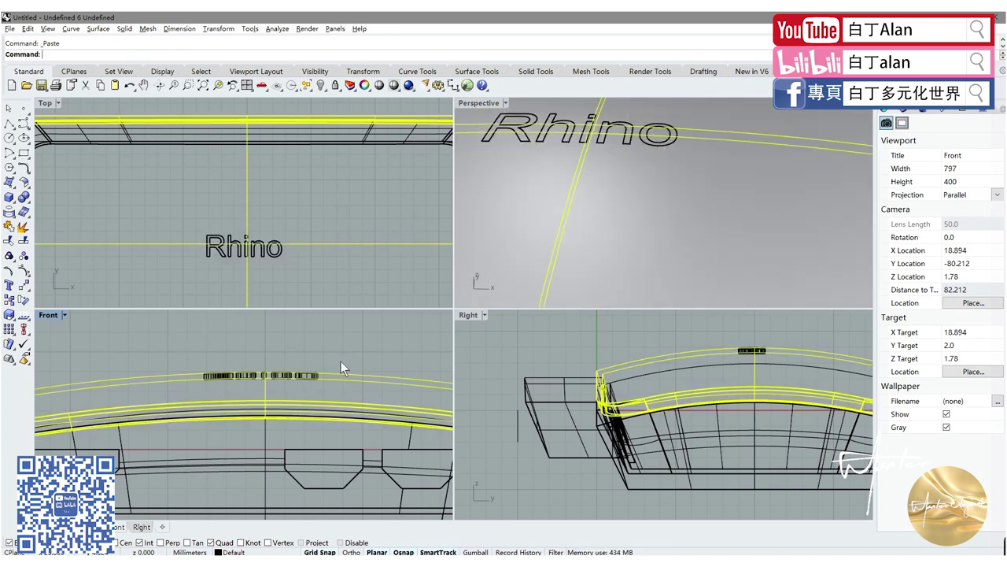
{"action": "scroll", "coordinate": [226, 364], "scroll_direction": "up", "scroll_amount": 3}
{"action": "left_click", "coordinate": [188, 362]}
- Move the six letter solids vertically by 0.05 with Ortho, then maximize the Perspective view
{"action": "left_click_drag", "start_coordinate": [186, 361], "coordinate": [372, 397]}
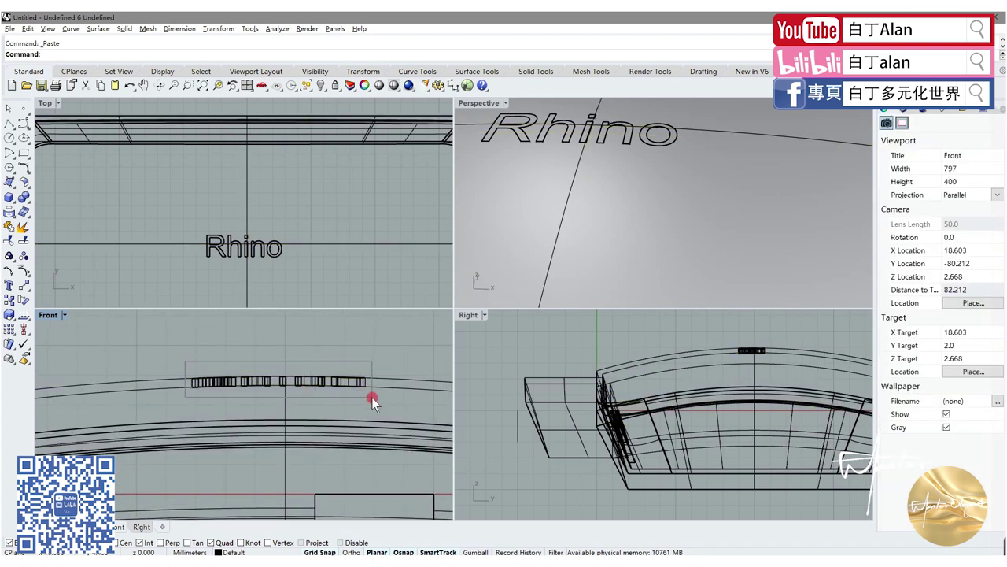
{"action": "left_click", "coordinate": [24, 285]}
{"action": "scroll", "coordinate": [378, 374], "scroll_direction": "up", "scroll_amount": 2}
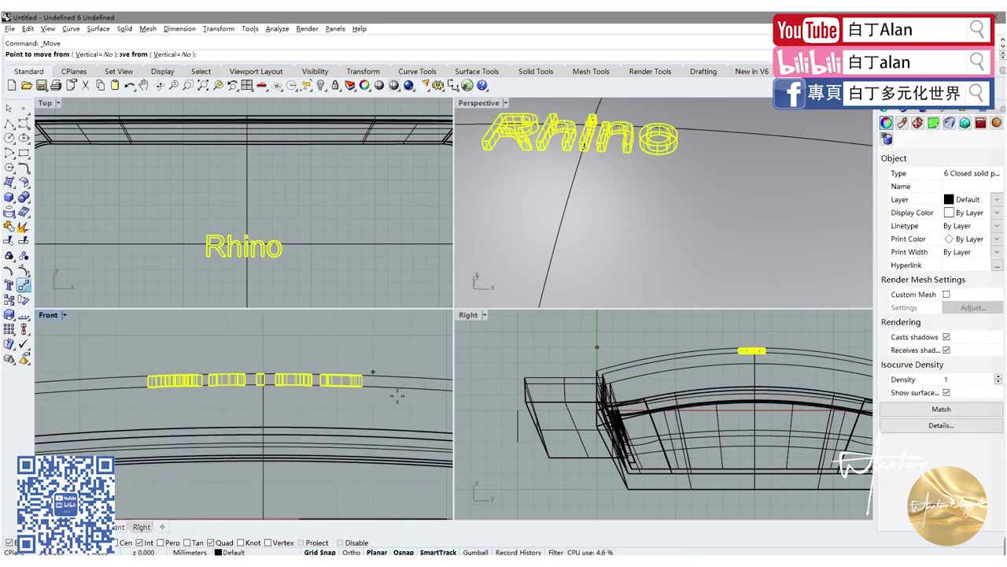
{"action": "scroll", "coordinate": [378, 373], "scroll_direction": "up", "scroll_amount": 2}
{"action": "left_click", "coordinate": [348, 370]}
{"action": "type", "text": "0.01"}
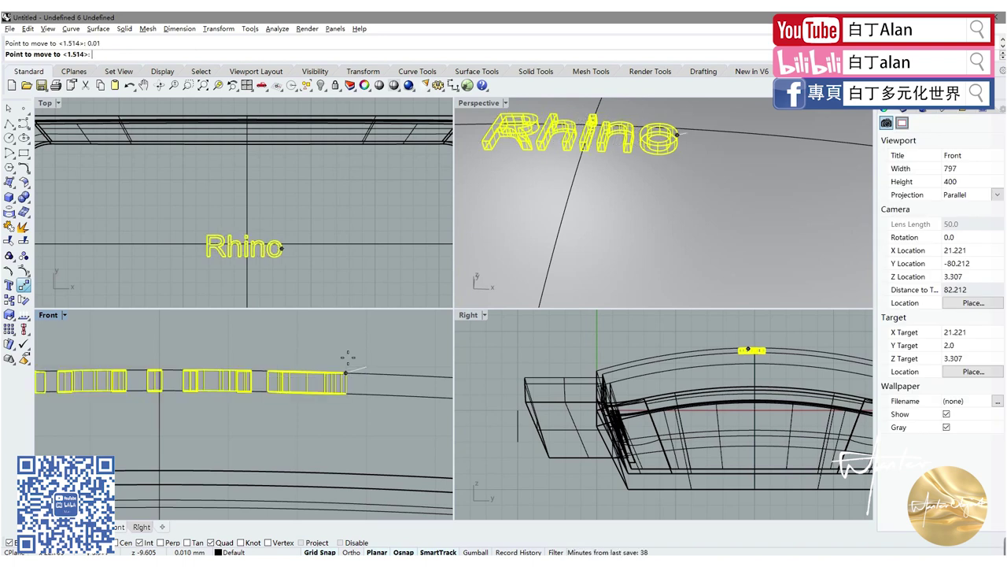
{"action": "key", "text": "F8"}
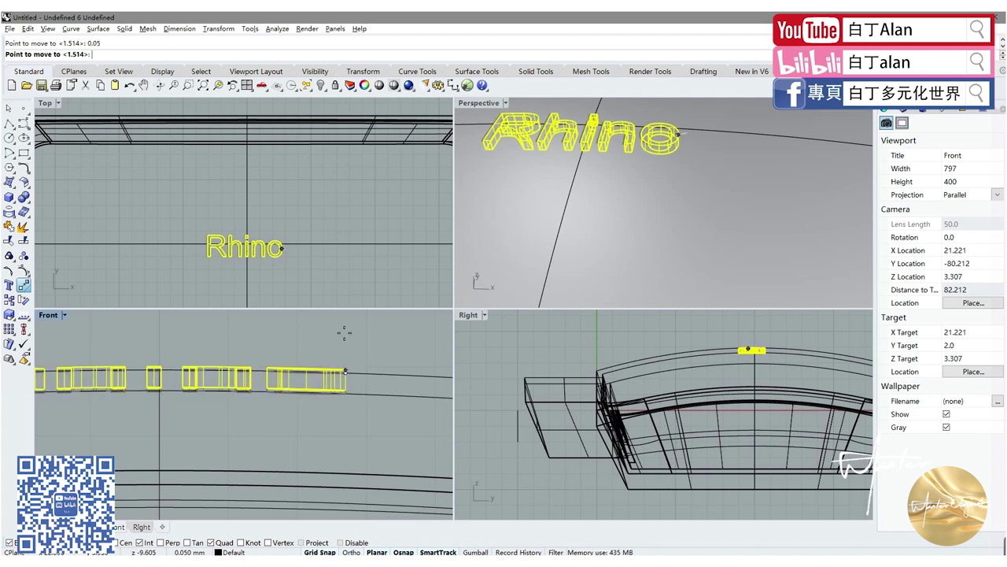
{"action": "key", "text": "F8"}
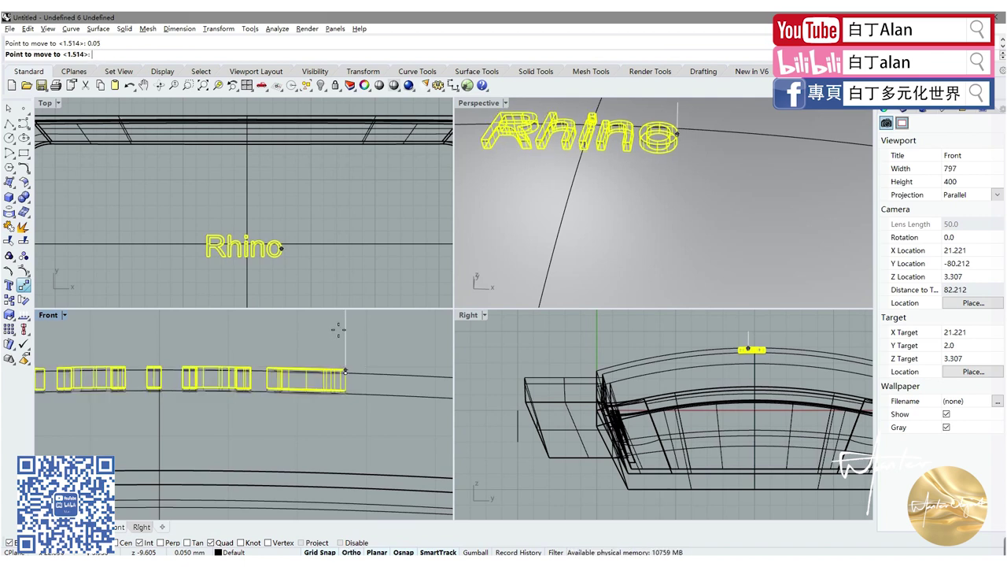
{"action": "left_click", "coordinate": [339, 329]}
{"action": "key", "text": "Escape"}
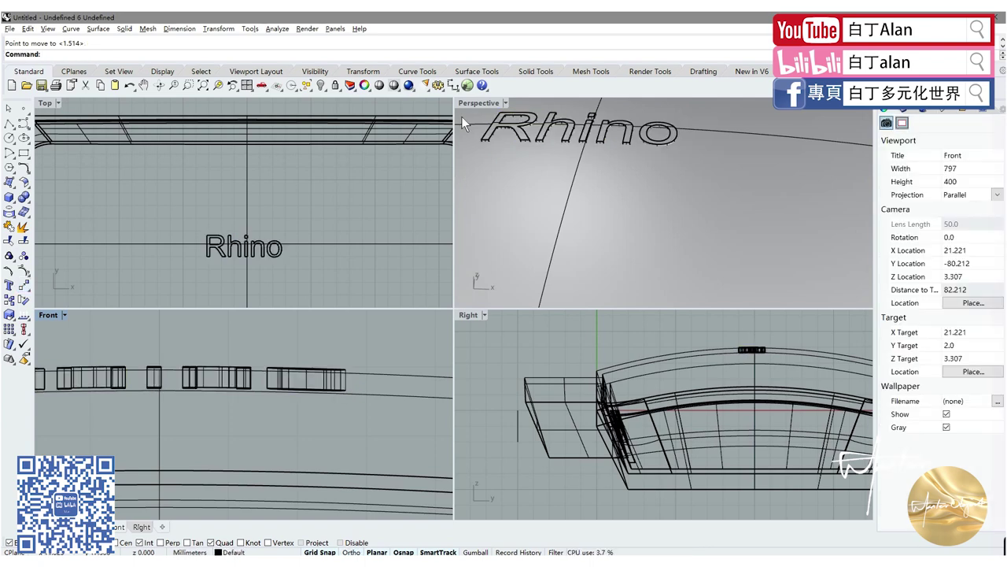
{"action": "double_click", "coordinate": [468, 106]}
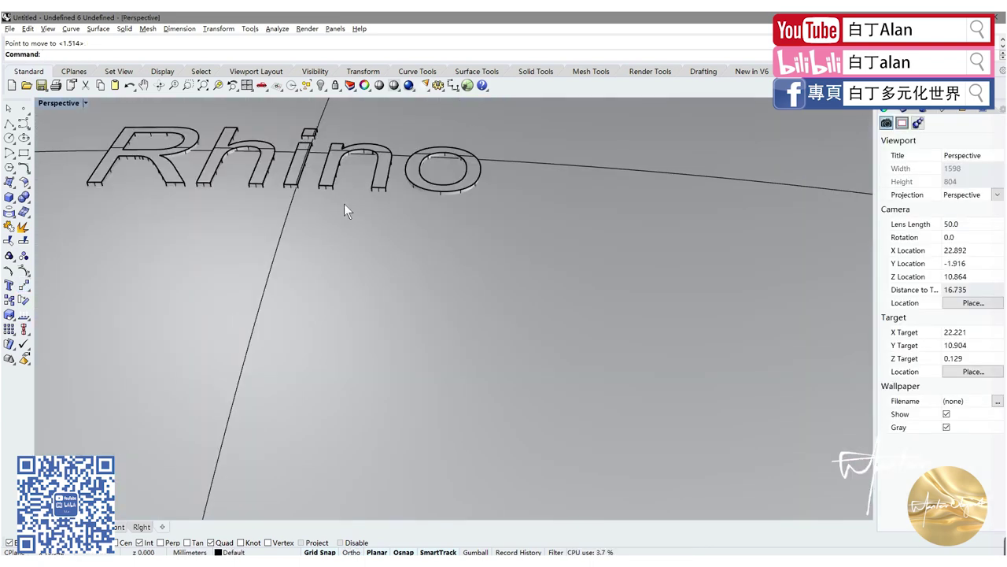
- Boolean-subtract the letters R, h, i, n and o from the curved lid shell
{"action": "scroll", "coordinate": [318, 300], "scroll_direction": "down", "scroll_amount": 3}
{"action": "scroll", "coordinate": [319, 300], "scroll_direction": "down", "scroll_amount": 3}
{"action": "scroll", "coordinate": [302, 290], "scroll_direction": "up", "scroll_amount": 3}
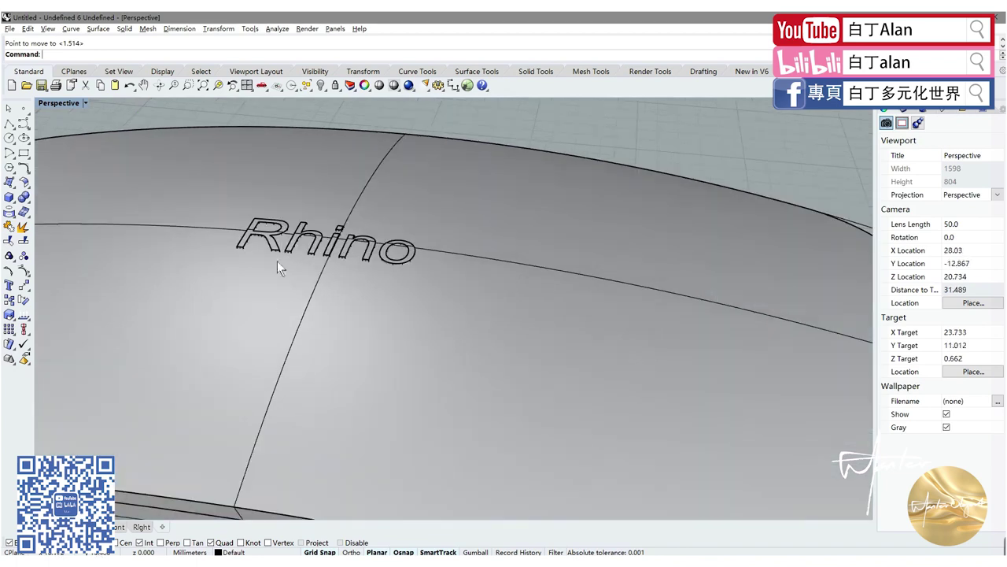
{"action": "left_click", "coordinate": [267, 298]}
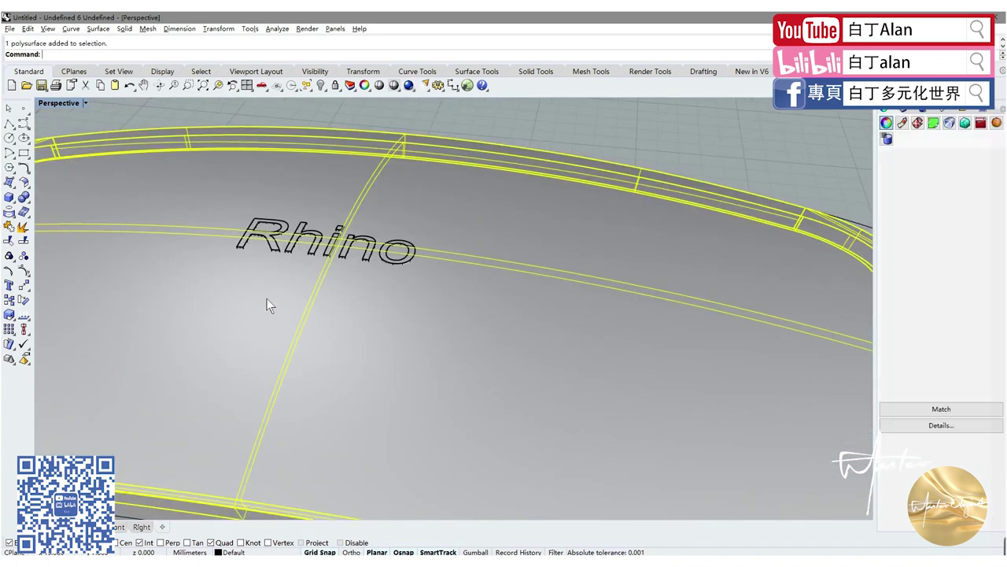
{"action": "left_click", "coordinate": [28, 201]}
{"action": "left_click", "coordinate": [66, 205]}
{"action": "scroll", "coordinate": [254, 236], "scroll_direction": "up", "scroll_amount": 2}
{"action": "left_click", "coordinate": [255, 236]}
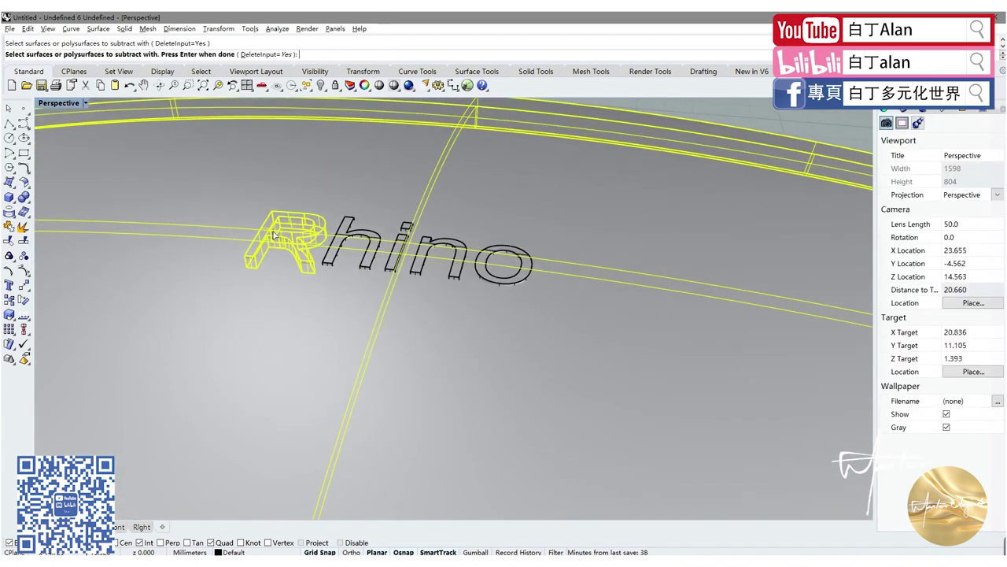
{"action": "left_click", "coordinate": [336, 246]}
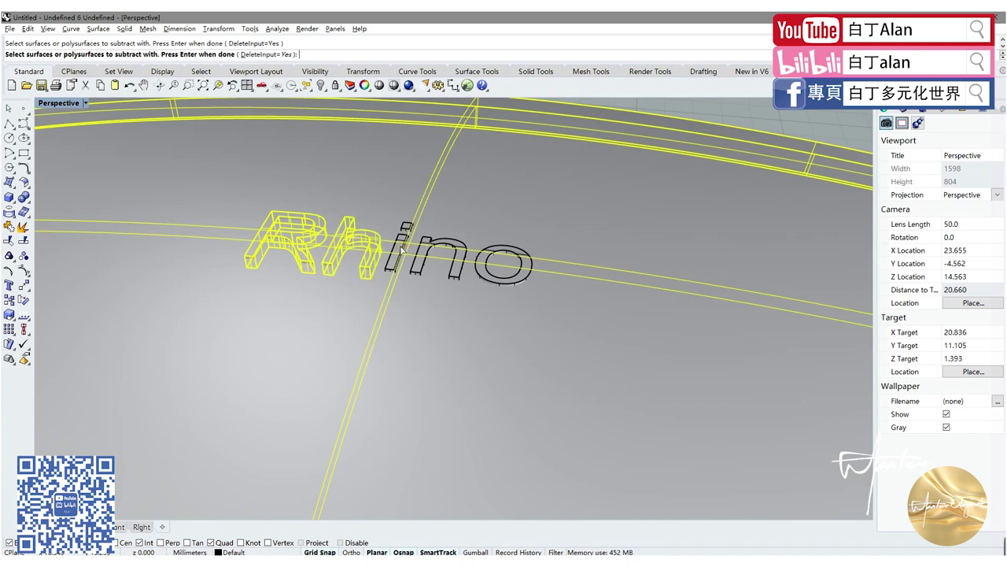
{"action": "left_click", "coordinate": [406, 226]}
{"action": "left_click", "coordinate": [425, 252]}
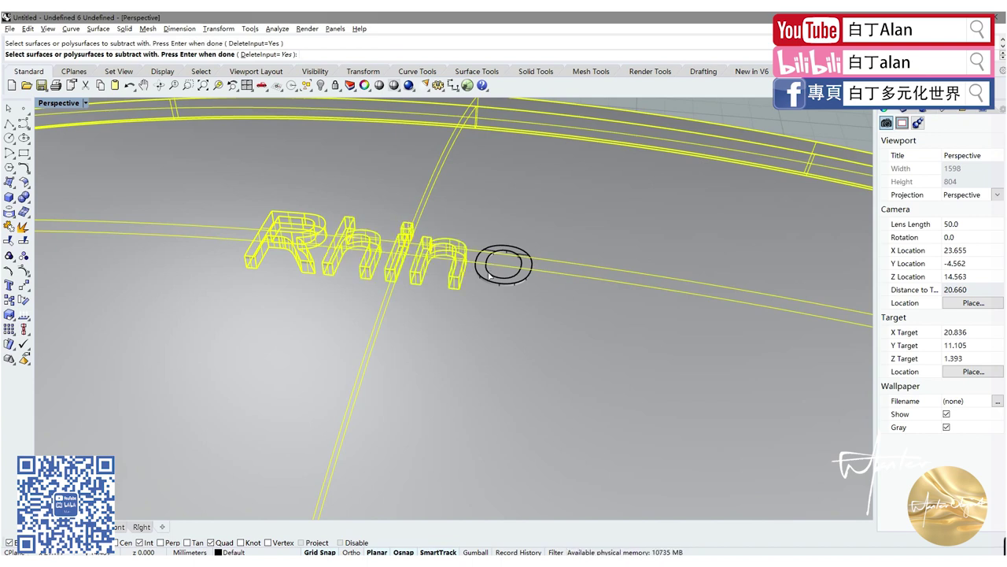
{"action": "left_click", "coordinate": [493, 271]}
{"action": "key", "text": "Return"}
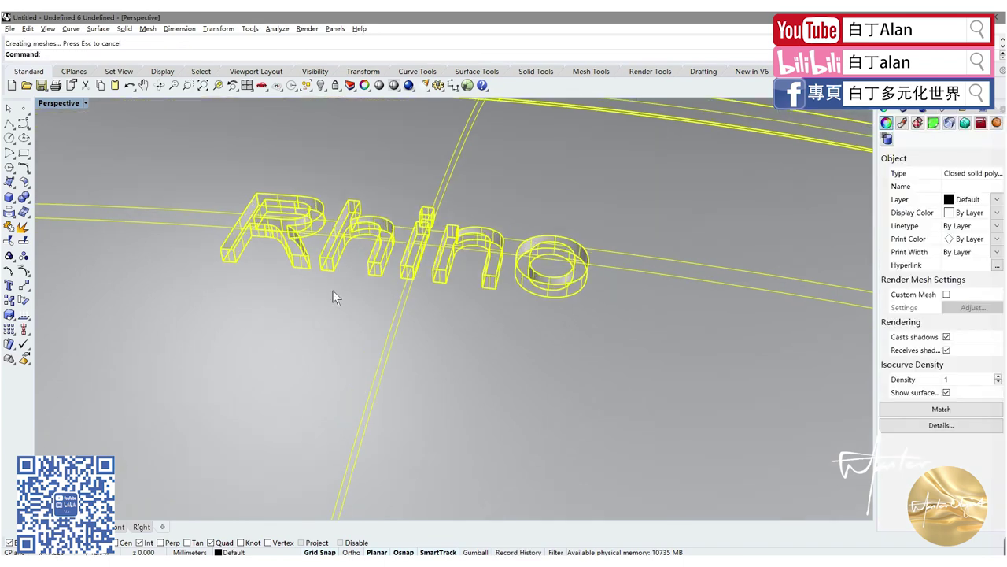
- Orbit to look down on the lettered lid and select the lid shell
{"action": "scroll", "coordinate": [333, 291], "scroll_direction": "down", "scroll_amount": 5}
{"action": "scroll", "coordinate": [333, 291], "scroll_direction": "down", "scroll_amount": 3}
{"action": "left_click", "coordinate": [414, 203]}
{"action": "right_click_drag", "start_coordinate": [414, 204], "coordinate": [357, 335]}
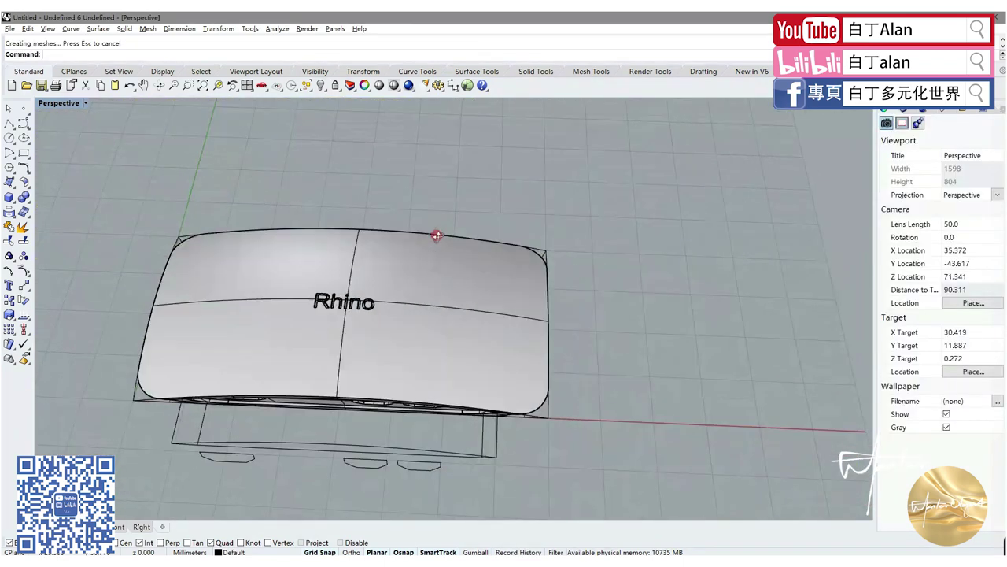
{"action": "left_click", "coordinate": [352, 323]}
- Hide the lid, restore four views, and draw the box base rectangle inside the case
{"action": "left_click", "coordinate": [318, 86]}
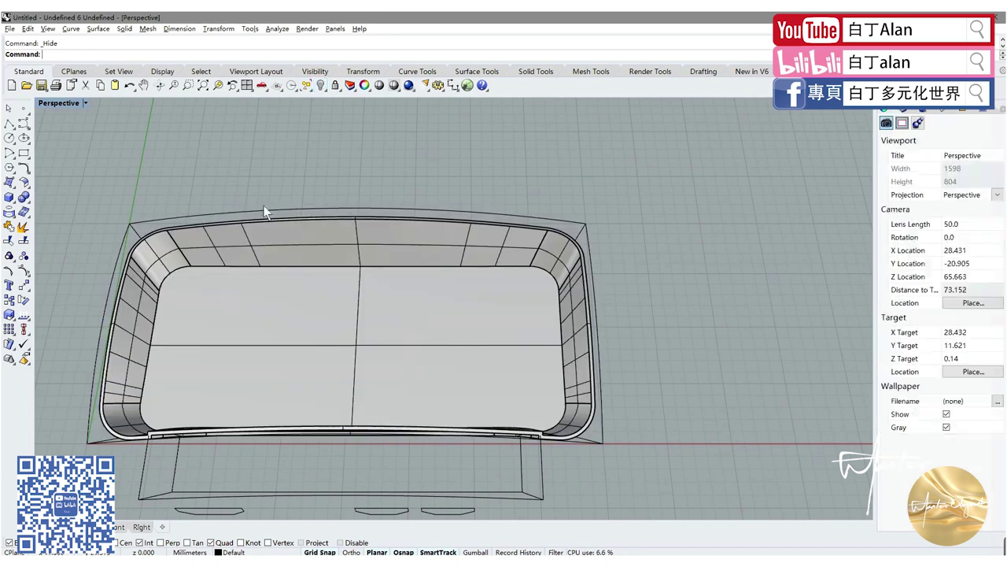
{"action": "double_click", "coordinate": [45, 107]}
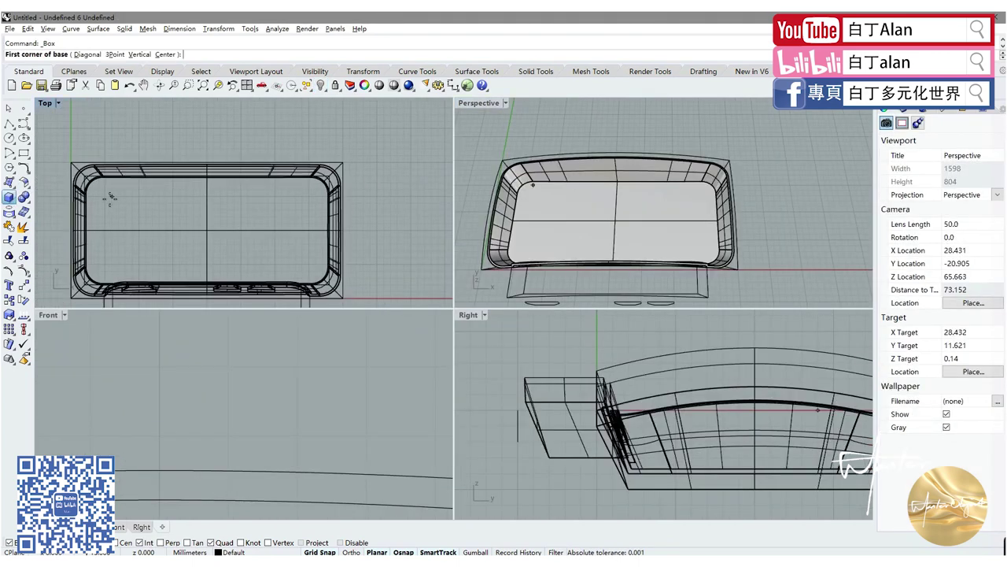
{"action": "left_click", "coordinate": [112, 196]}
{"action": "left_click", "coordinate": [315, 271]}
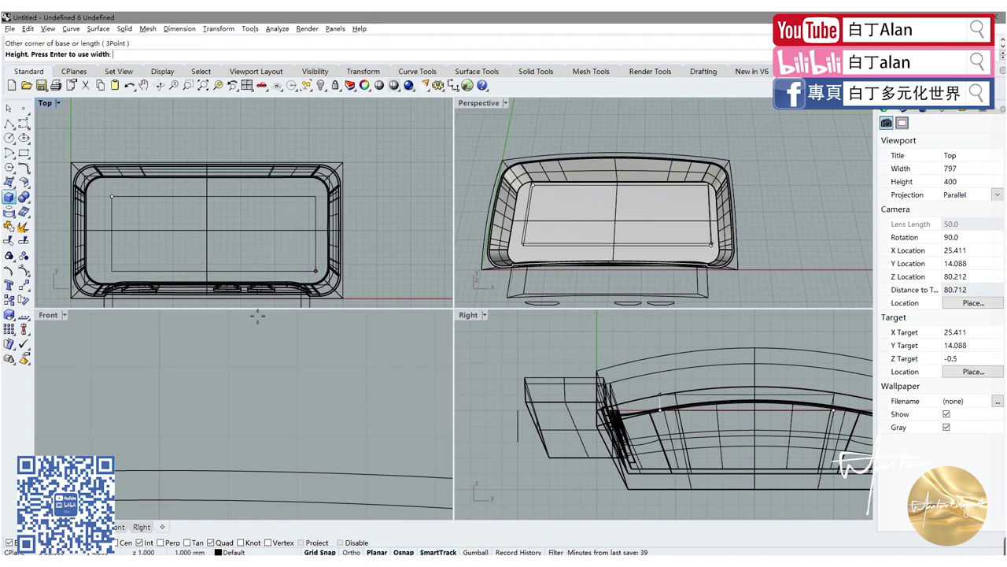
- Set the box height just under the lid to finish the flat box, then check it
{"action": "scroll", "coordinate": [225, 396], "scroll_direction": "down", "scroll_amount": 3}
{"action": "scroll", "coordinate": [225, 395], "scroll_direction": "down", "scroll_amount": 3}
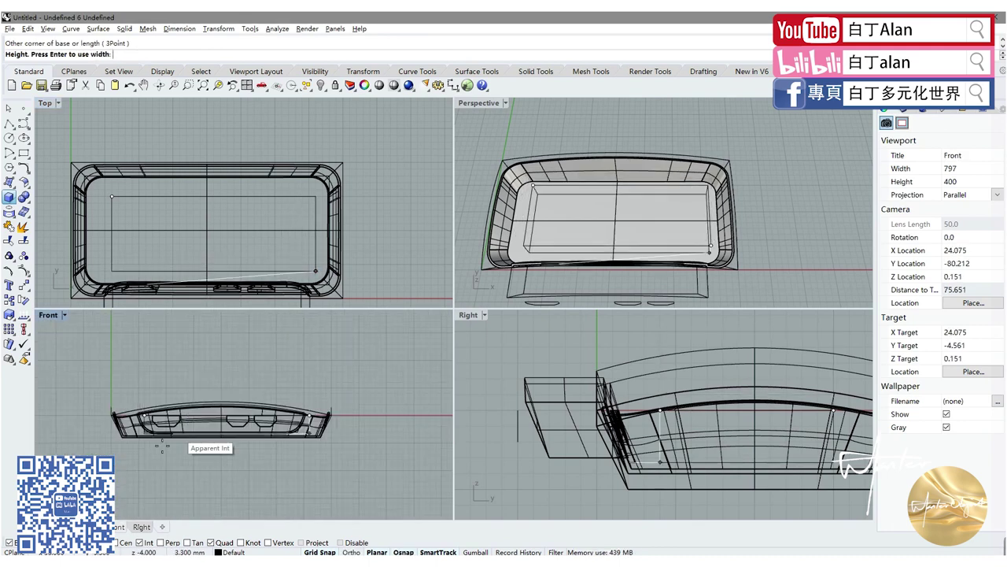
{"action": "scroll", "coordinate": [161, 446], "scroll_direction": "up", "scroll_amount": 2}
{"action": "scroll", "coordinate": [154, 441], "scroll_direction": "up", "scroll_amount": 2}
{"action": "scroll", "coordinate": [145, 436], "scroll_direction": "up", "scroll_amount": 2}
{"action": "scroll", "coordinate": [136, 433], "scroll_direction": "up", "scroll_amount": 2}
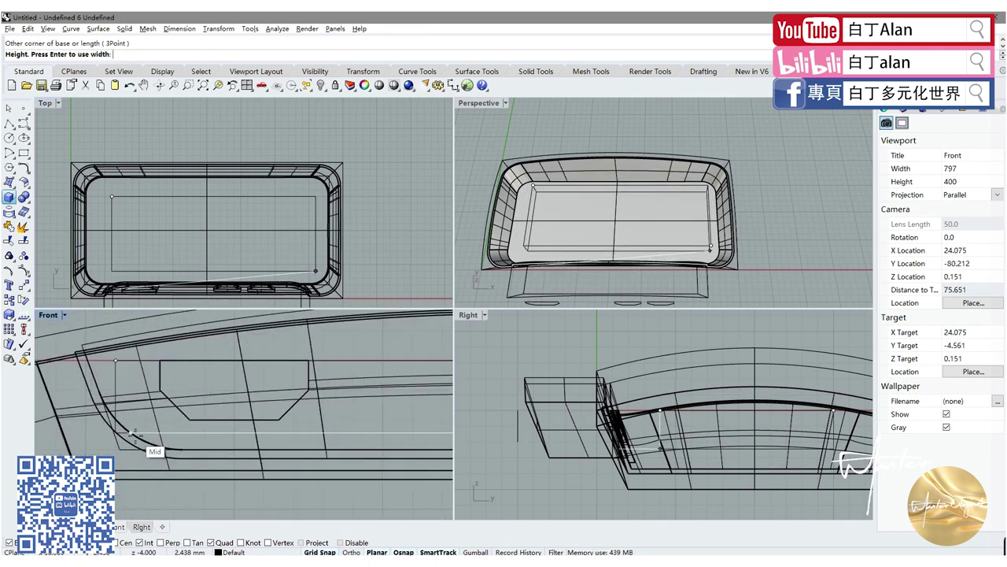
{"action": "scroll", "coordinate": [134, 433], "scroll_direction": "up", "scroll_amount": 2}
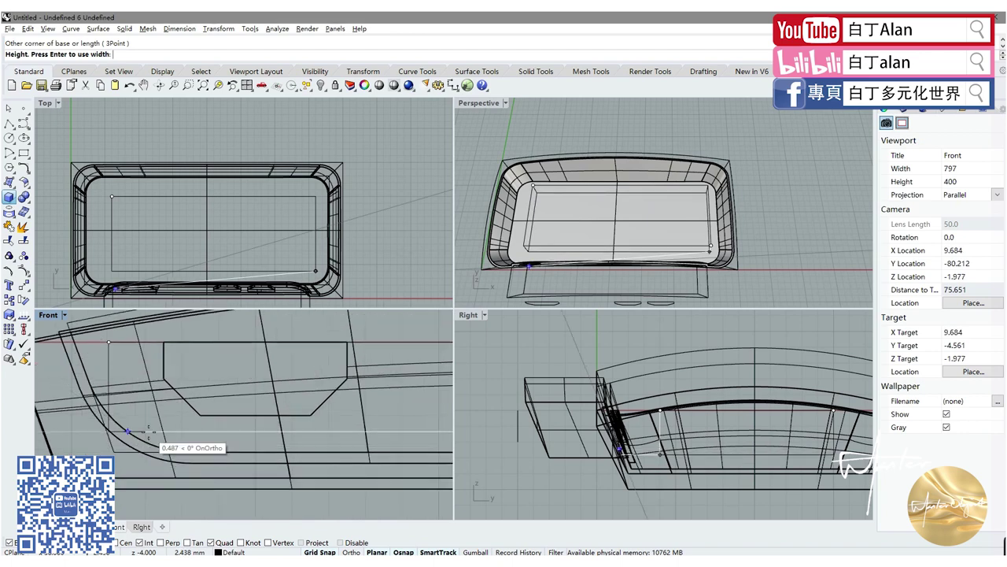
{"action": "left_click", "coordinate": [133, 354]}
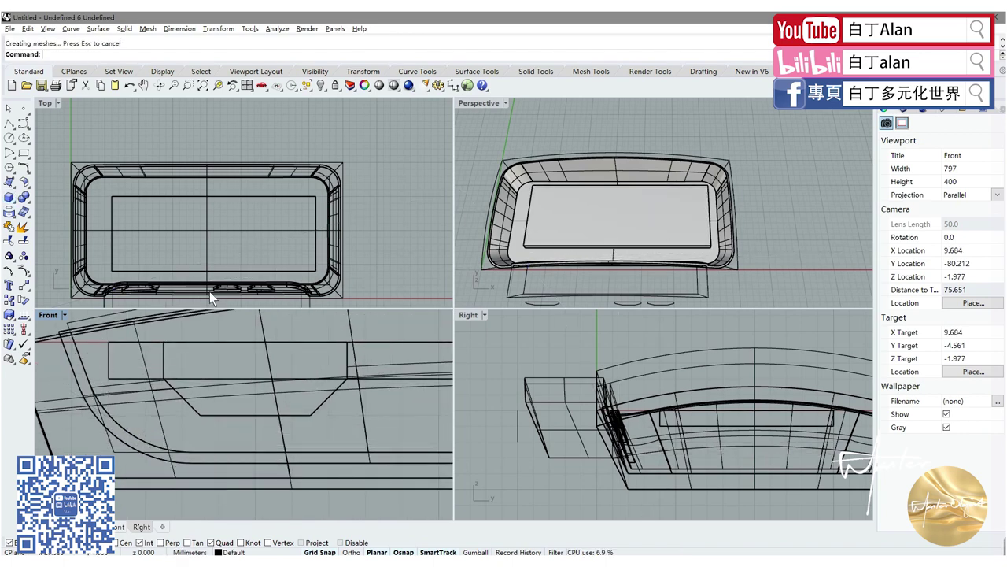
{"action": "left_click", "coordinate": [522, 206]}
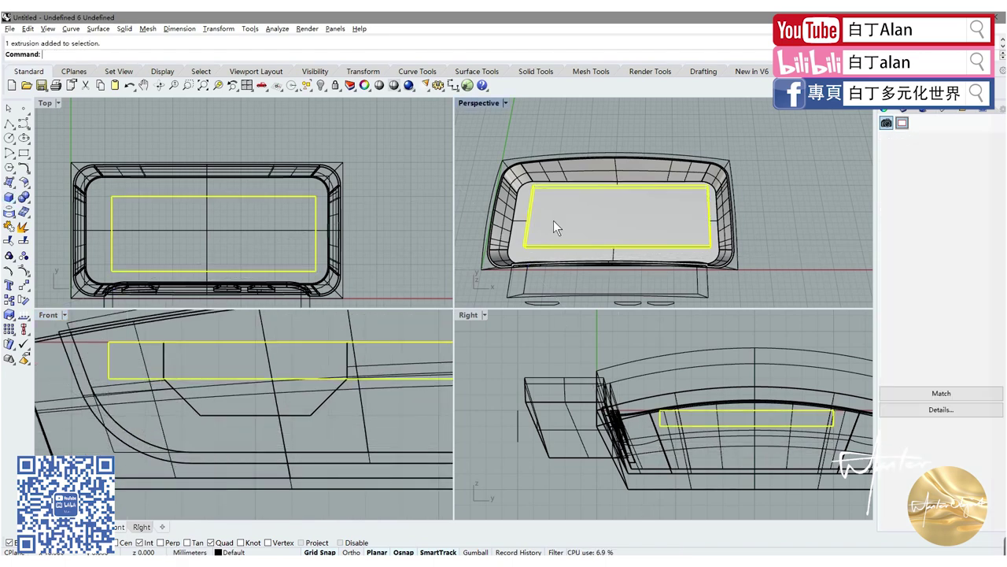
{"action": "left_click", "coordinate": [131, 251]}
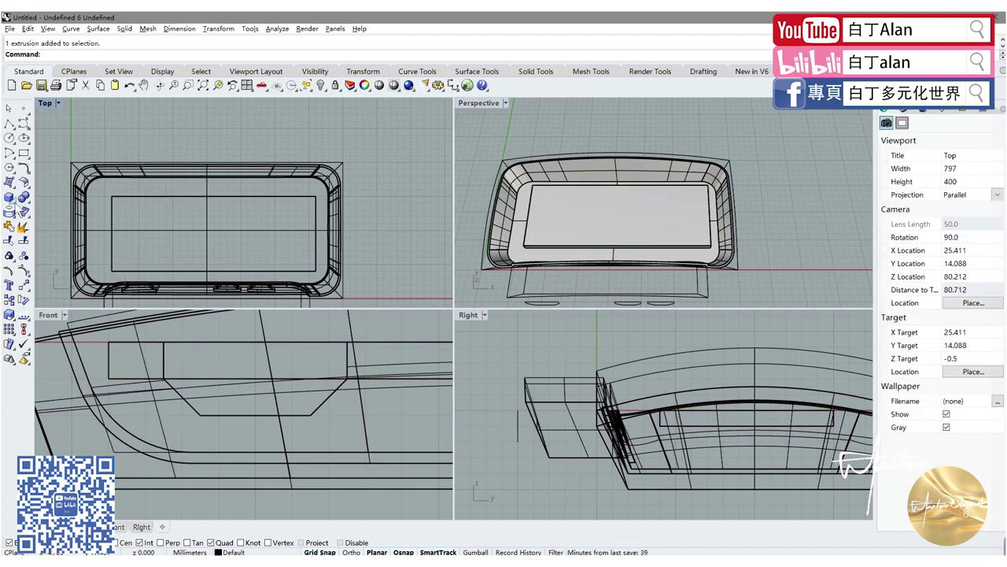
- Begin a tube at the inner box corner with outer and wall radii, then abandon that attempt
{"action": "left_click", "coordinate": [10, 199]}
{"action": "left_click", "coordinate": [82, 223]}
{"action": "scroll", "coordinate": [107, 192], "scroll_direction": "up", "scroll_amount": 1}
{"action": "scroll", "coordinate": [115, 200], "scroll_direction": "up", "scroll_amount": 2}
{"action": "scroll", "coordinate": [118, 206], "scroll_direction": "up", "scroll_amount": 2}
{"action": "left_click", "coordinate": [133, 217]}
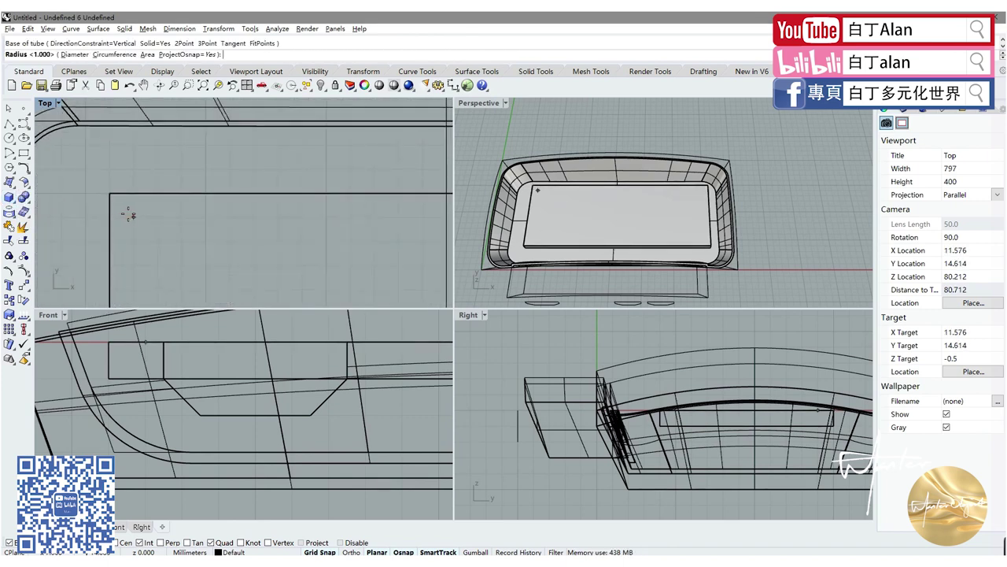
{"action": "left_click", "coordinate": [170, 178]}
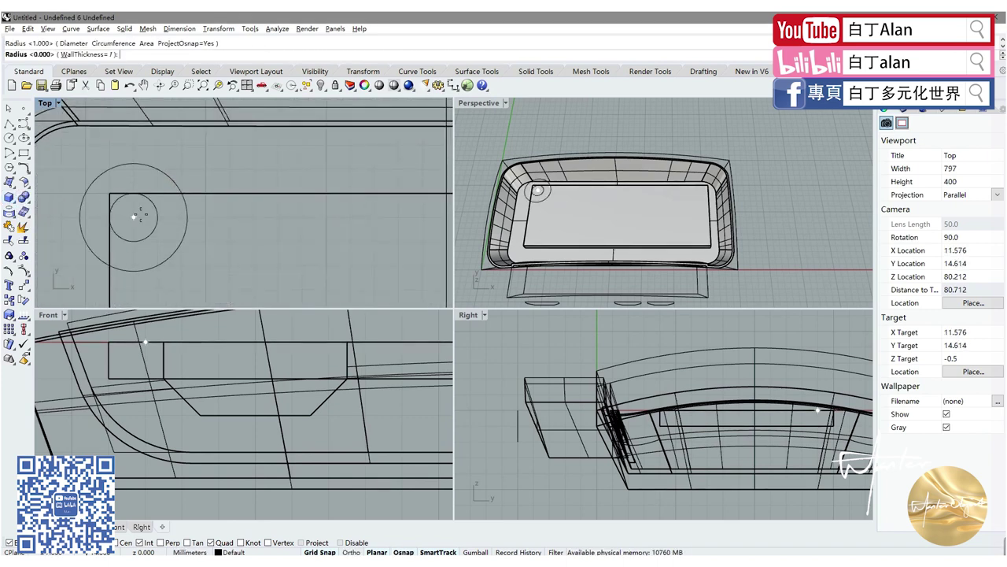
{"action": "left_click", "coordinate": [143, 212]}
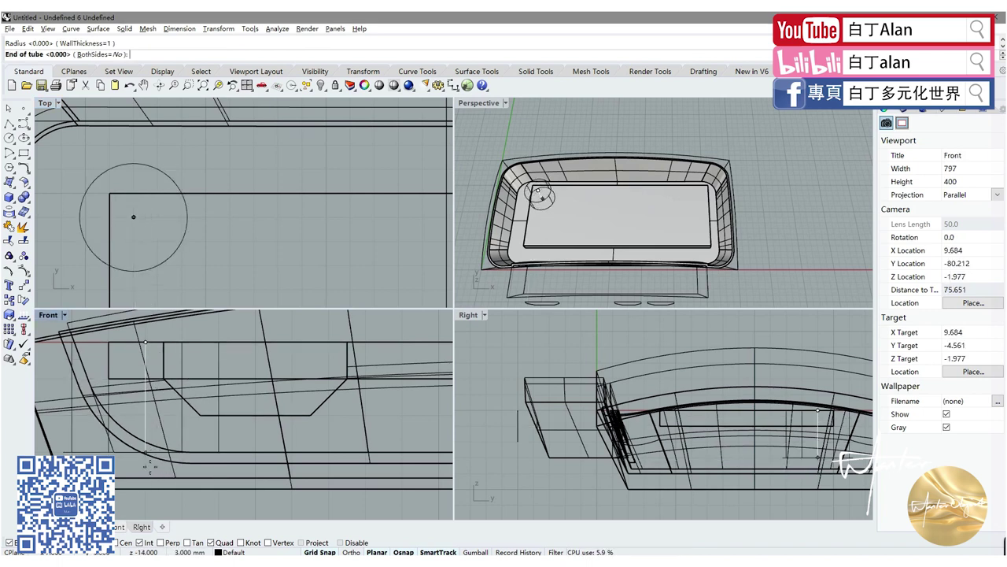
{"action": "left_click", "coordinate": [149, 467]}
- Create the tube boss inside the box corner with outer and wall radii and height 3
{"action": "scroll", "coordinate": [151, 438], "scroll_direction": "down", "scroll_amount": 3}
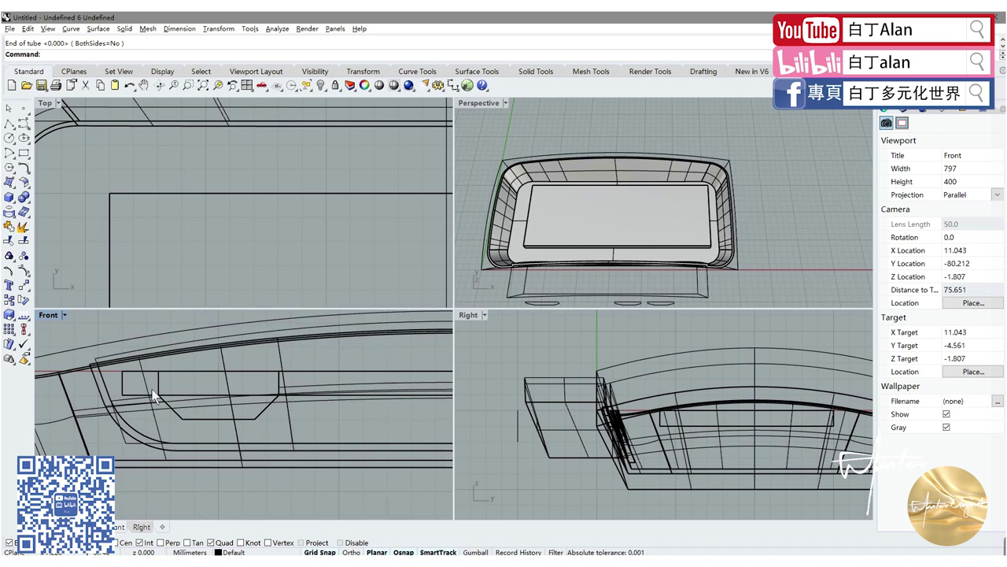
{"action": "scroll", "coordinate": [164, 254], "scroll_direction": "down", "scroll_amount": 3}
{"action": "right_click", "coordinate": [166, 201]}
{"action": "scroll", "coordinate": [165, 245], "scroll_direction": "up", "scroll_amount": 2}
{"action": "left_click", "coordinate": [157, 254]}
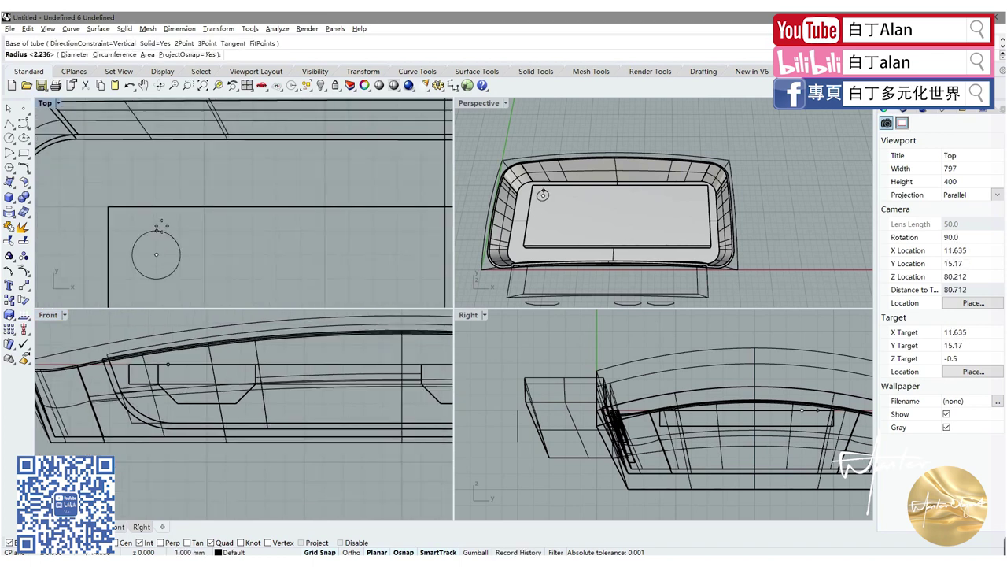
{"action": "left_click", "coordinate": [158, 206]}
{"action": "left_click", "coordinate": [157, 233]}
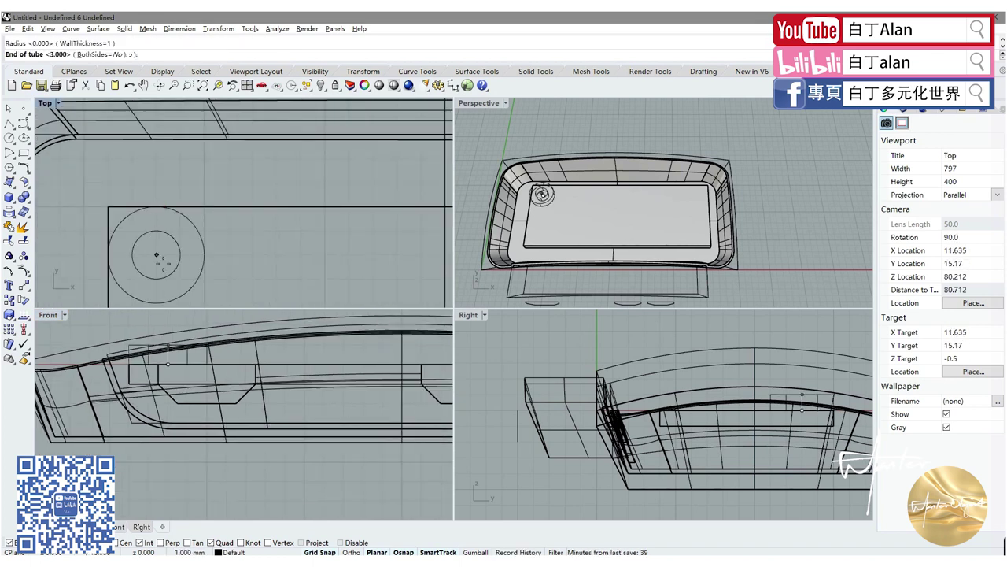
{"action": "left_click", "coordinate": [169, 185]}
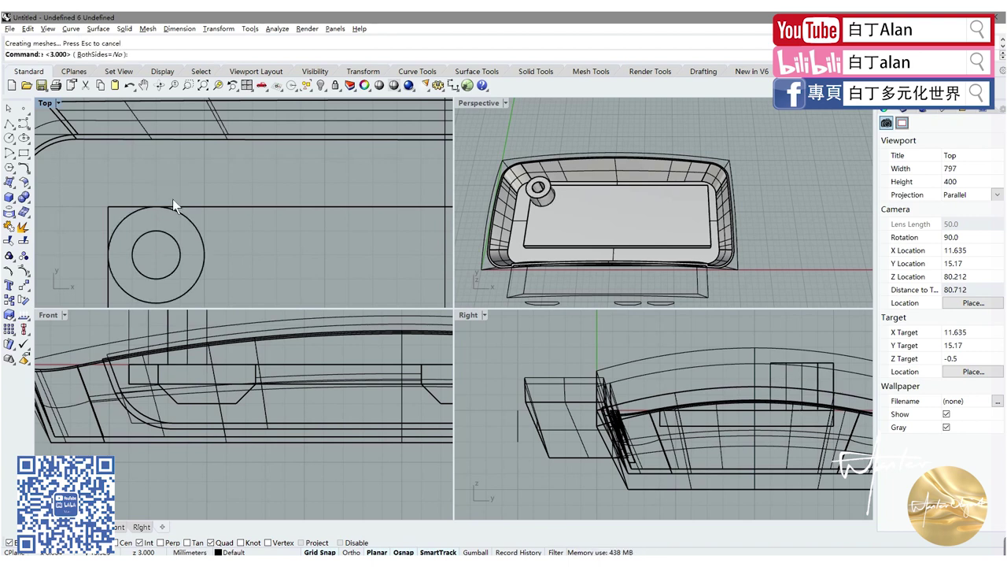
- Move the tube boss down from its base into the case in the Front view
{"action": "left_click", "coordinate": [177, 263]}
{"action": "left_click", "coordinate": [29, 289]}
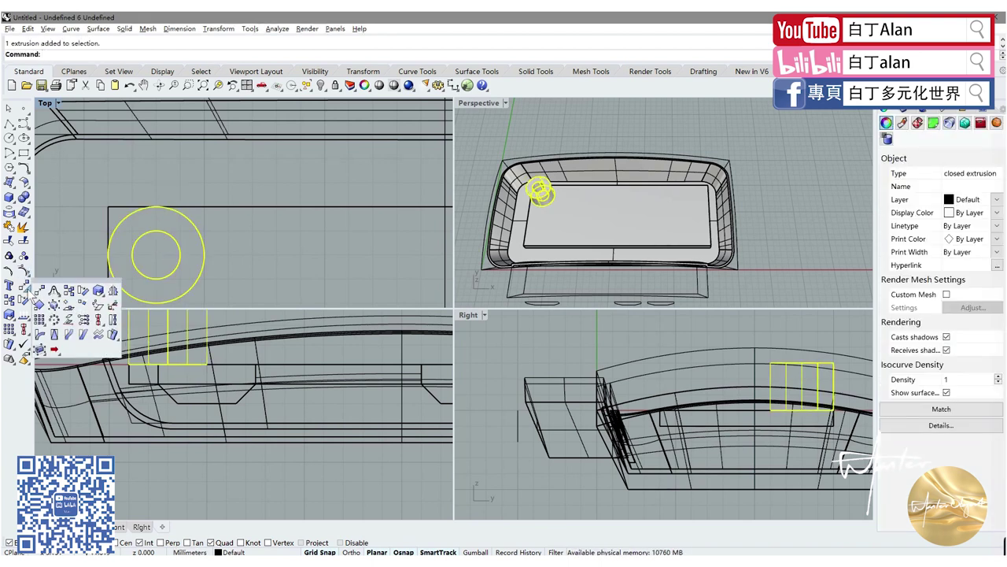
{"action": "left_click", "coordinate": [42, 292]}
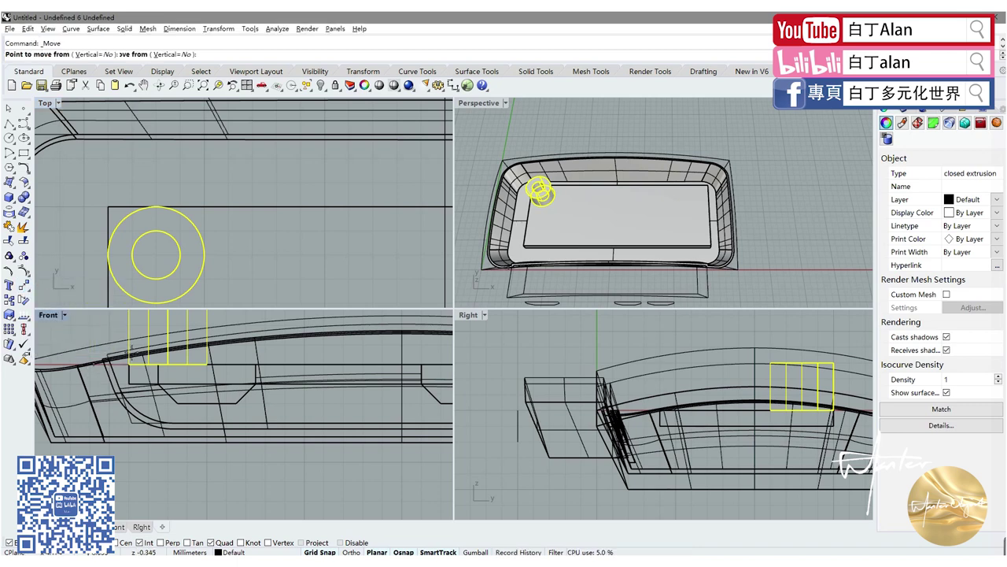
{"action": "scroll", "coordinate": [98, 363], "scroll_direction": "up", "scroll_amount": 2}
{"action": "left_click", "coordinate": [138, 363]}
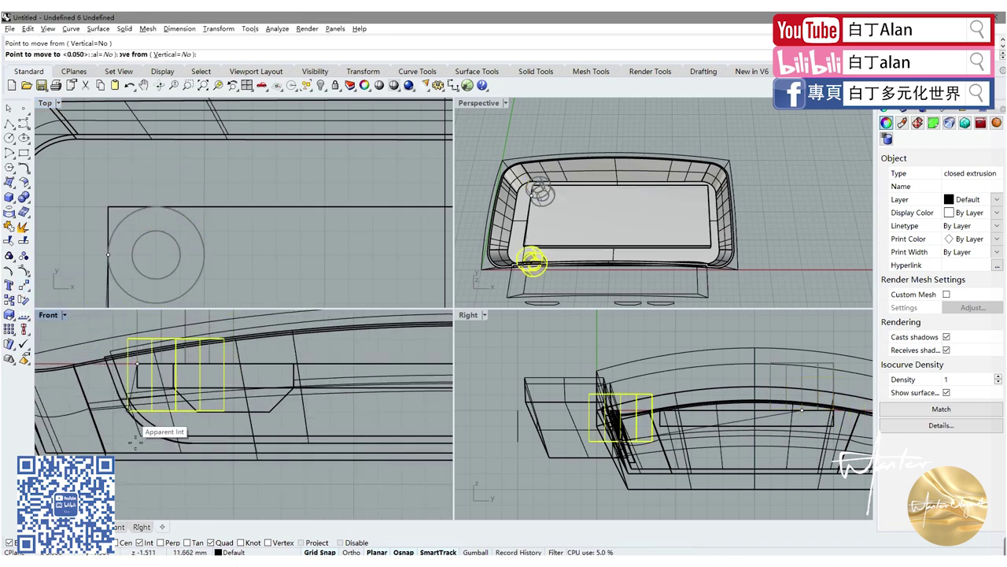
{"action": "left_click", "coordinate": [144, 449]}
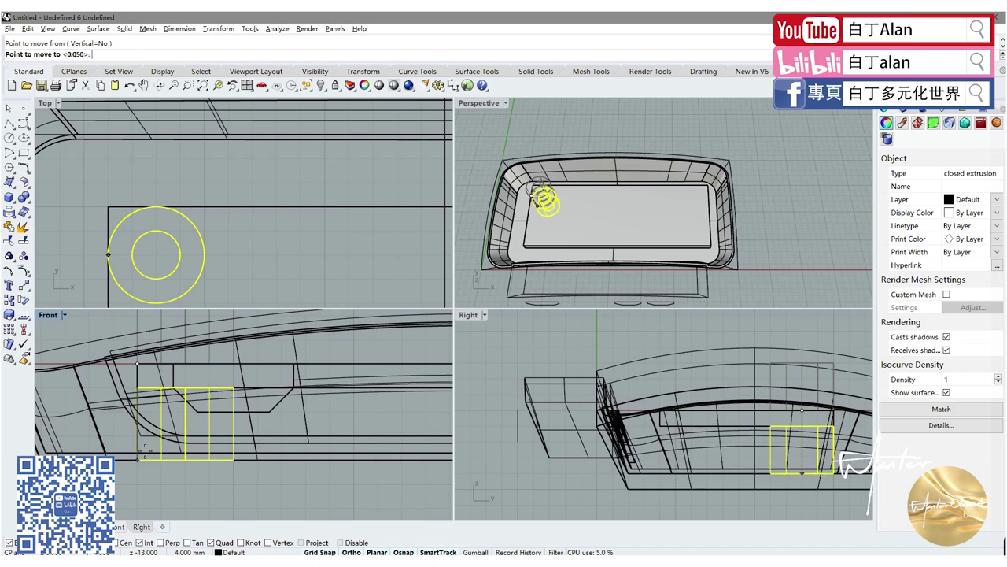
{"action": "left_click", "coordinate": [250, 194]}
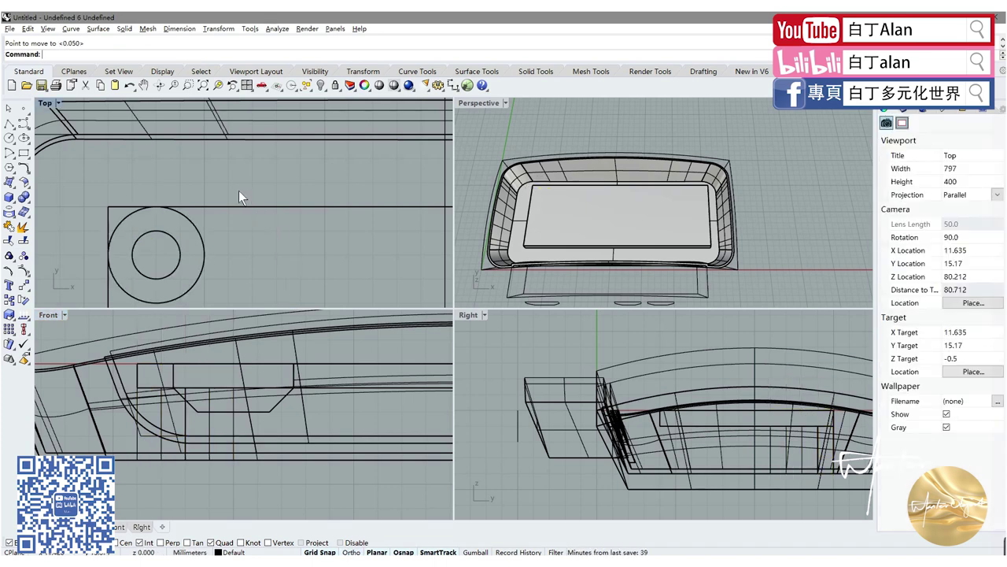
- Select the 23 construction curves, excluding the box, tube and shell, and hide them
{"action": "scroll", "coordinate": [238, 191], "scroll_direction": "down", "scroll_amount": 2}
{"action": "scroll", "coordinate": [163, 427], "scroll_direction": "up", "scroll_amount": 2}
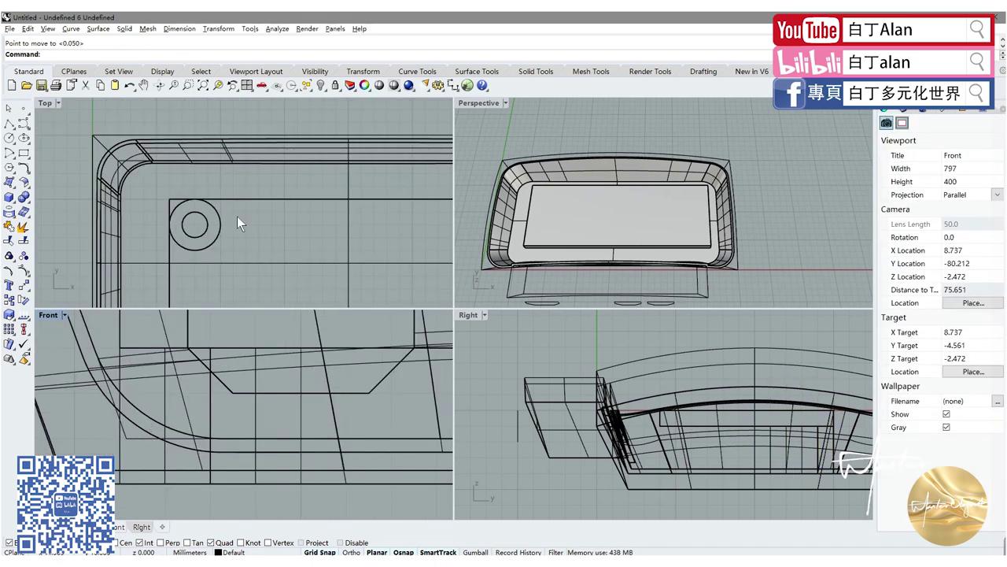
{"action": "scroll", "coordinate": [233, 216], "scroll_direction": "down", "scroll_amount": 4}
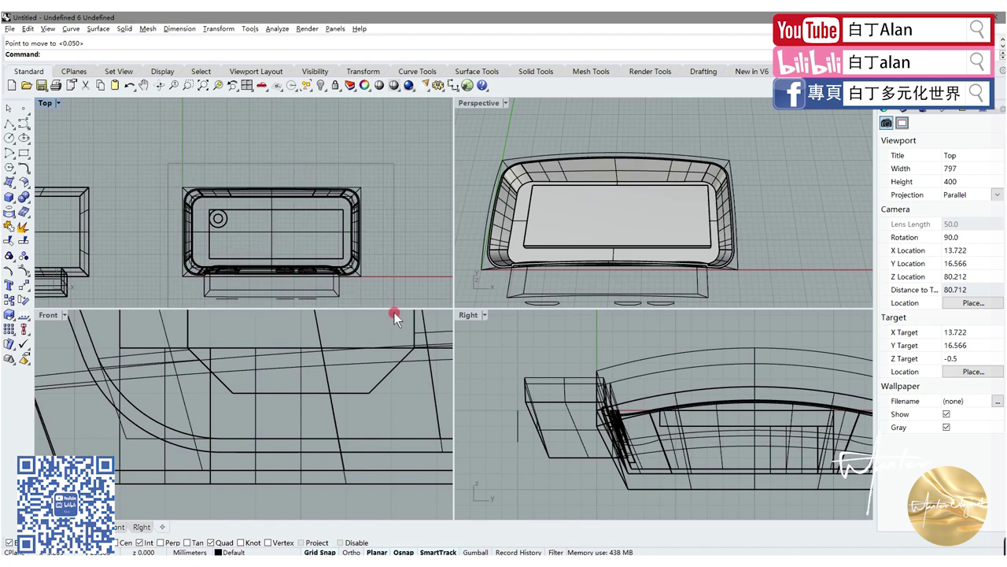
{"action": "left_click_drag", "start_coordinate": [394, 307], "coordinate": [167, 134]}
{"action": "scroll", "coordinate": [207, 169], "scroll_direction": "up", "scroll_amount": 3}
{"action": "scroll", "coordinate": [289, 235], "scroll_direction": "up", "scroll_amount": 3}
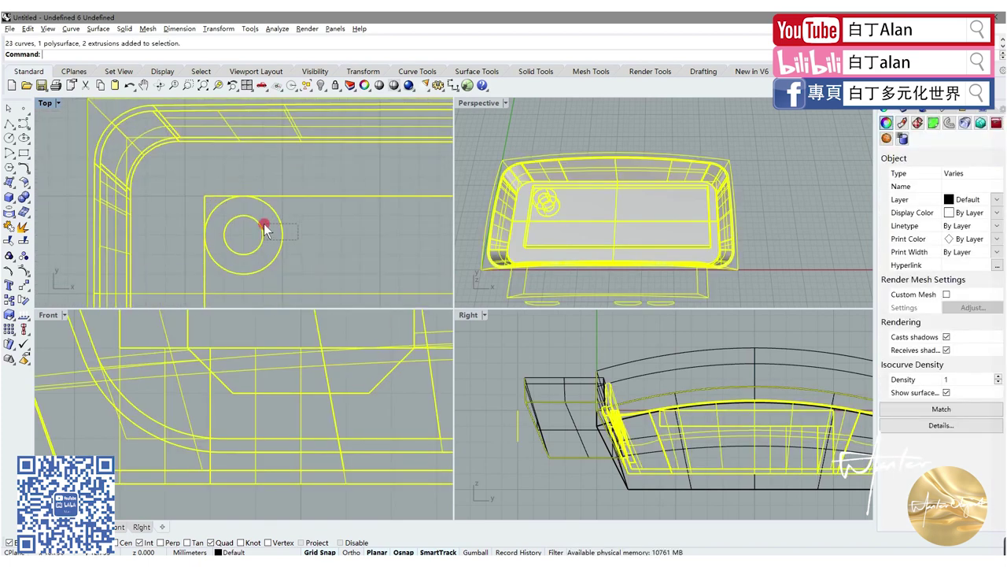
{"action": "left_click_drag", "start_coordinate": [264, 224], "coordinate": [219, 188], "text": "ctrl"}
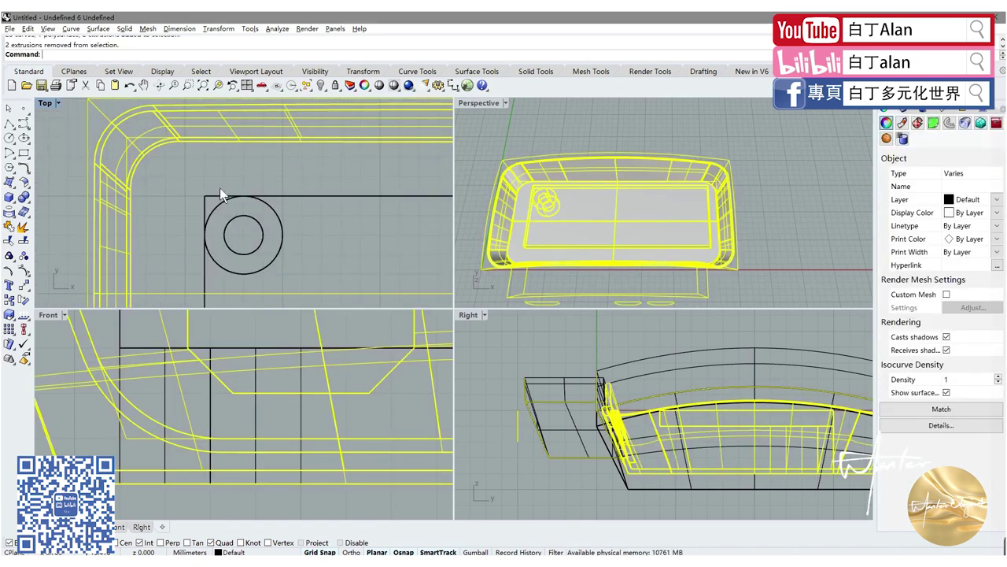
{"action": "left_click", "coordinate": [132, 119], "text": "ctrl"}
{"action": "left_click", "coordinate": [320, 85]}
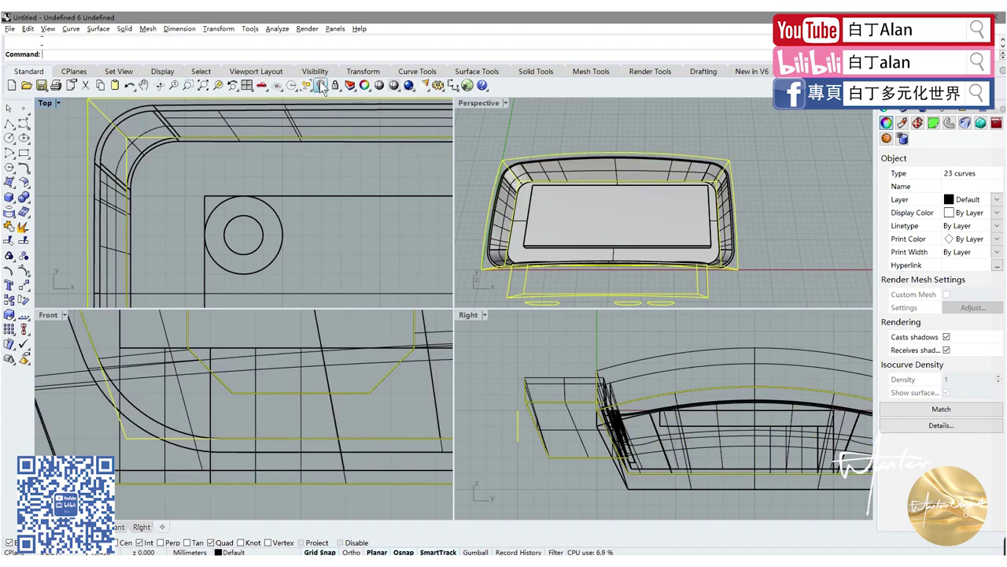
{"action": "scroll", "coordinate": [189, 228], "scroll_direction": "down", "scroll_amount": 2}
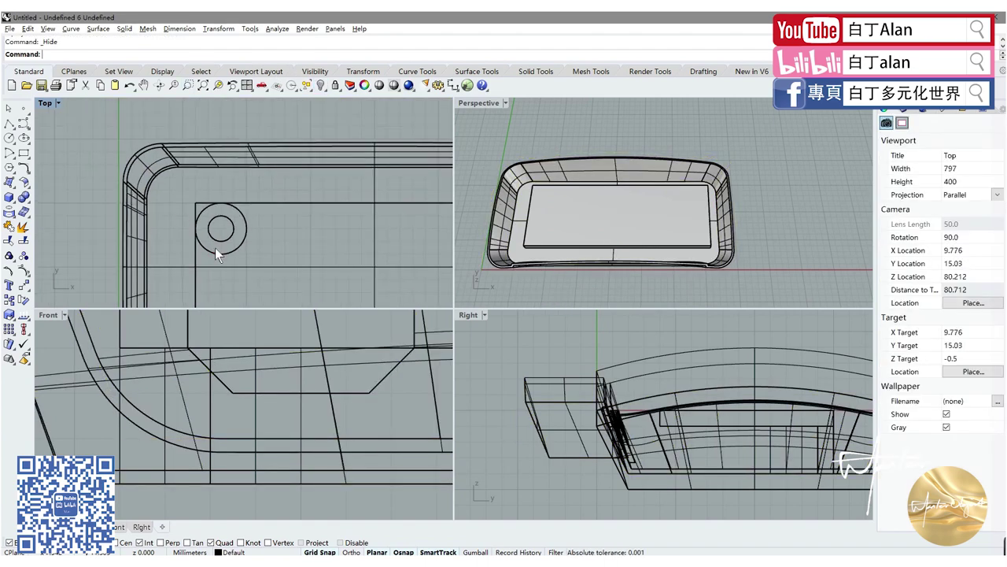
- Move the tube boss to the case's front edge near the lower-left corner
{"action": "left_click", "coordinate": [211, 246]}
{"action": "scroll", "coordinate": [171, 463], "scroll_direction": "down", "scroll_amount": 2}
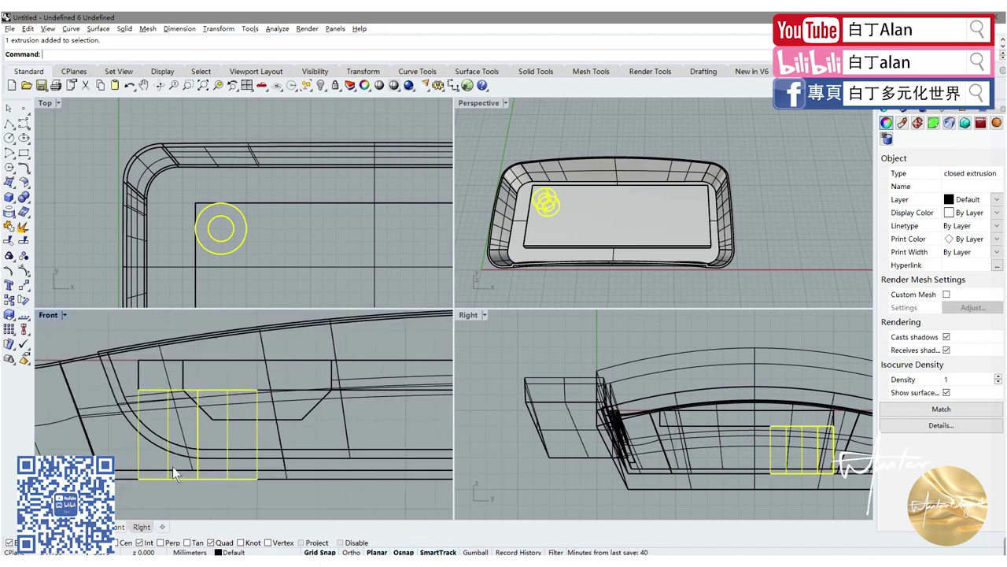
{"action": "left_click", "coordinate": [25, 287]}
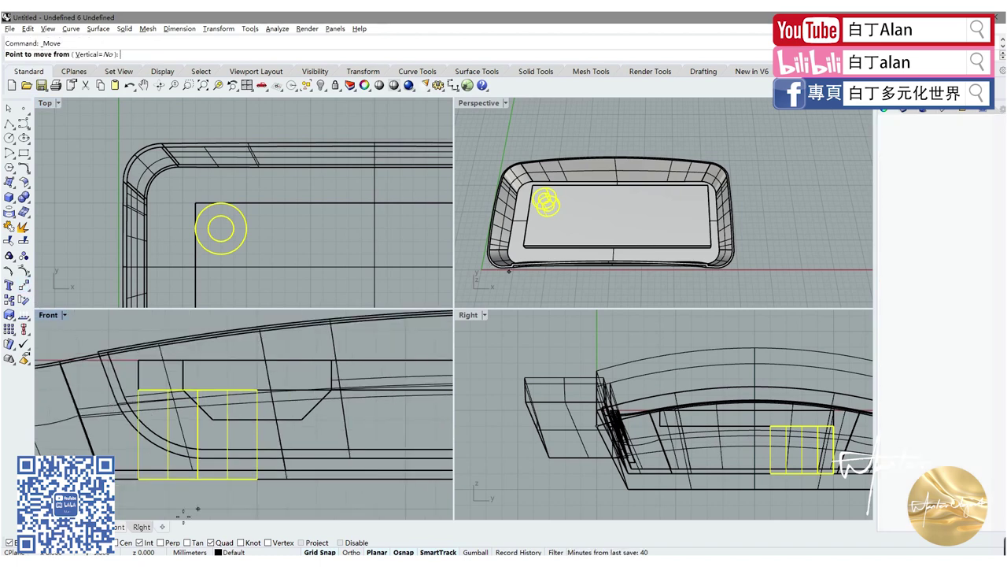
{"action": "scroll", "coordinate": [139, 478], "scroll_direction": "up", "scroll_amount": 3}
{"action": "scroll", "coordinate": [141, 477], "scroll_direction": "up", "scroll_amount": 3}
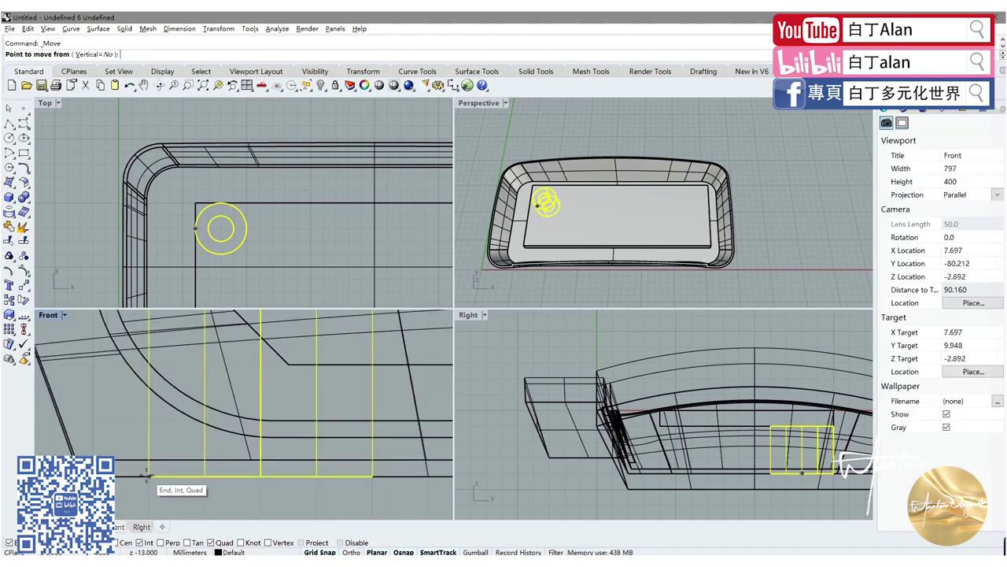
{"action": "left_click", "coordinate": [148, 475]}
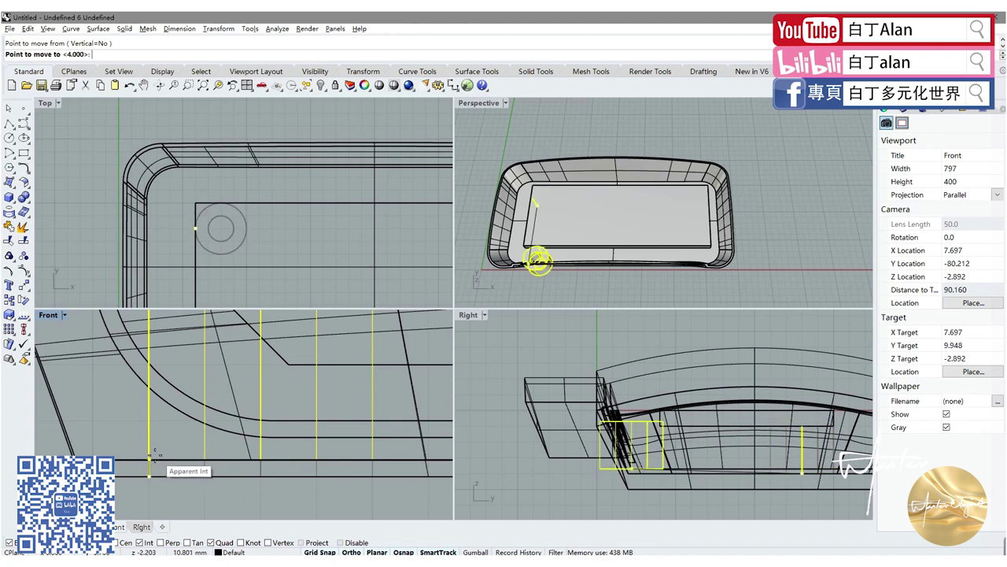
{"action": "left_click", "coordinate": [150, 457]}
{"action": "scroll", "coordinate": [197, 244], "scroll_direction": "down", "scroll_amount": 5}
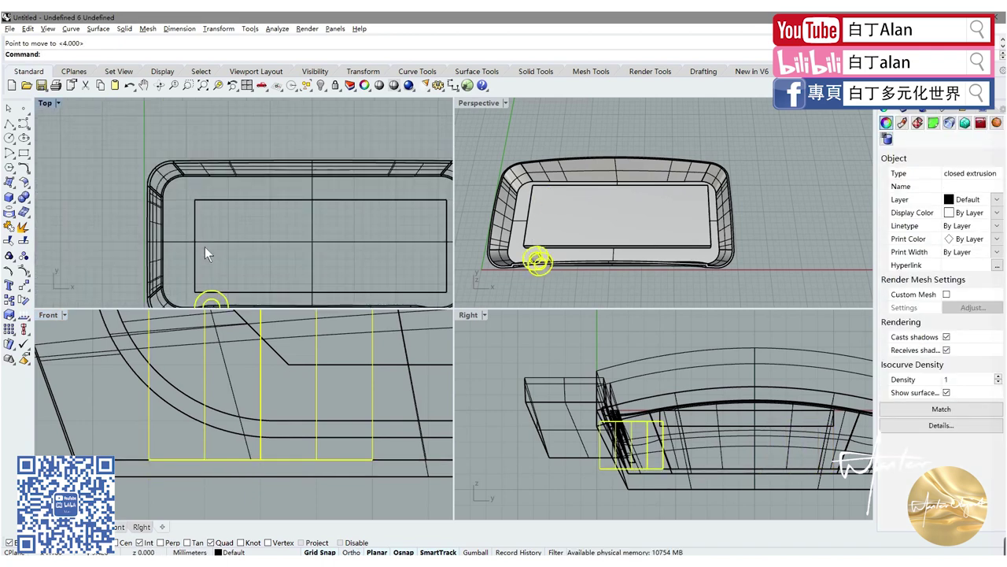
{"action": "scroll", "coordinate": [207, 240], "scroll_direction": "up", "scroll_amount": 2}
{"action": "scroll", "coordinate": [210, 260], "scroll_direction": "up", "scroll_amount": 3}
{"action": "left_click_drag", "start_coordinate": [208, 286], "coordinate": [208, 240]}
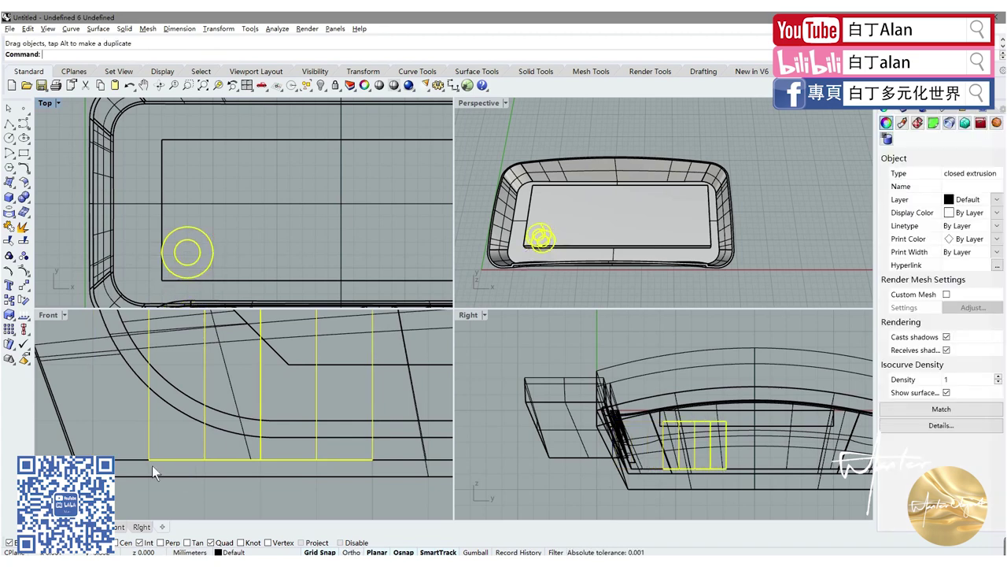
{"action": "scroll", "coordinate": [285, 283], "scroll_direction": "down", "scroll_amount": 1}
- Orbit the Perspective view to a top-down angle and start scaling the reselected boss
{"action": "mouse_move", "coordinate": [613, 197]}
{"action": "right_mouse_down"}
{"action": "mouse_move", "coordinate": [554, 133]}
{"action": "mouse_move", "coordinate": [522, 248]}
{"action": "right_mouse_up"}
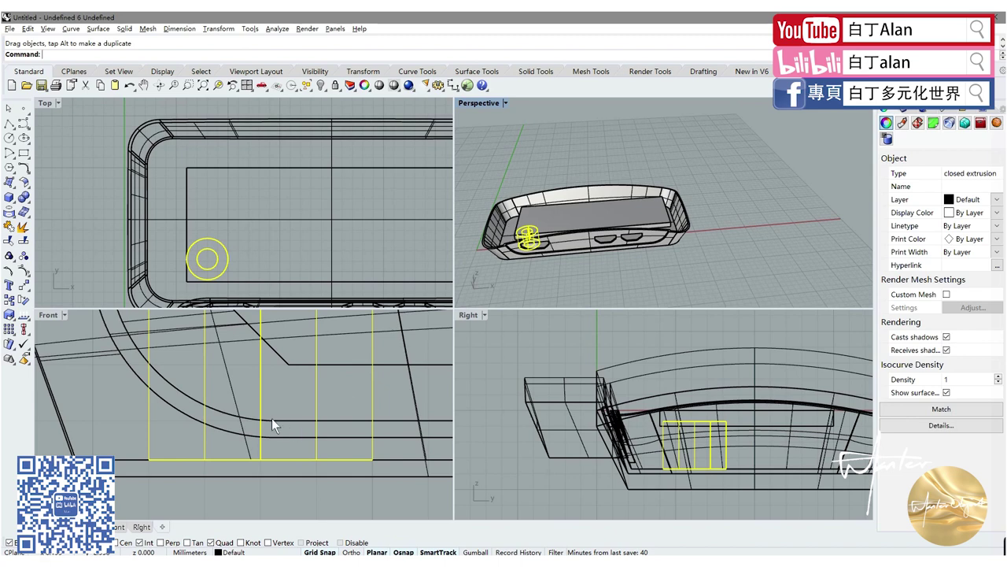
{"action": "left_click", "coordinate": [149, 247]}
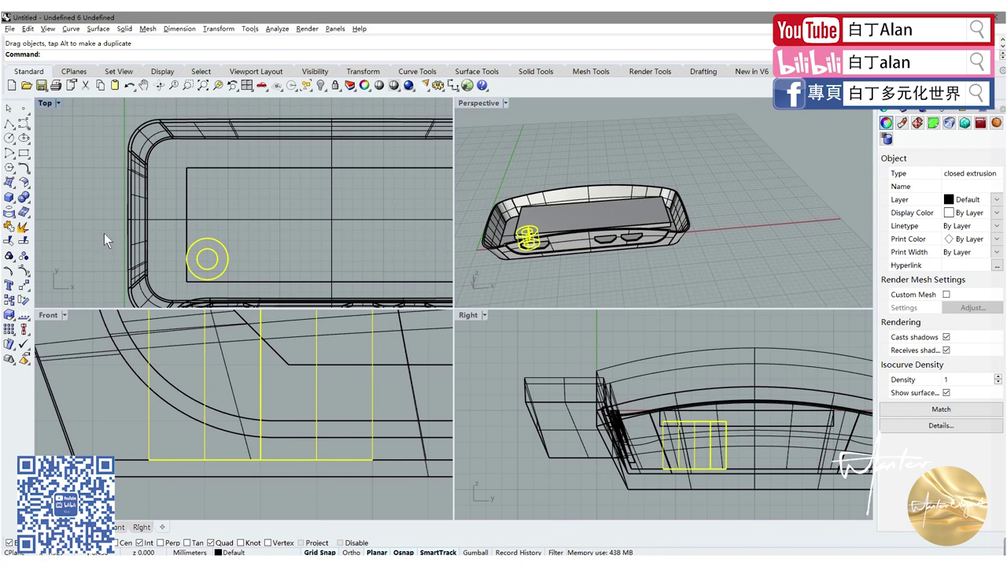
{"action": "left_click", "coordinate": [207, 248]}
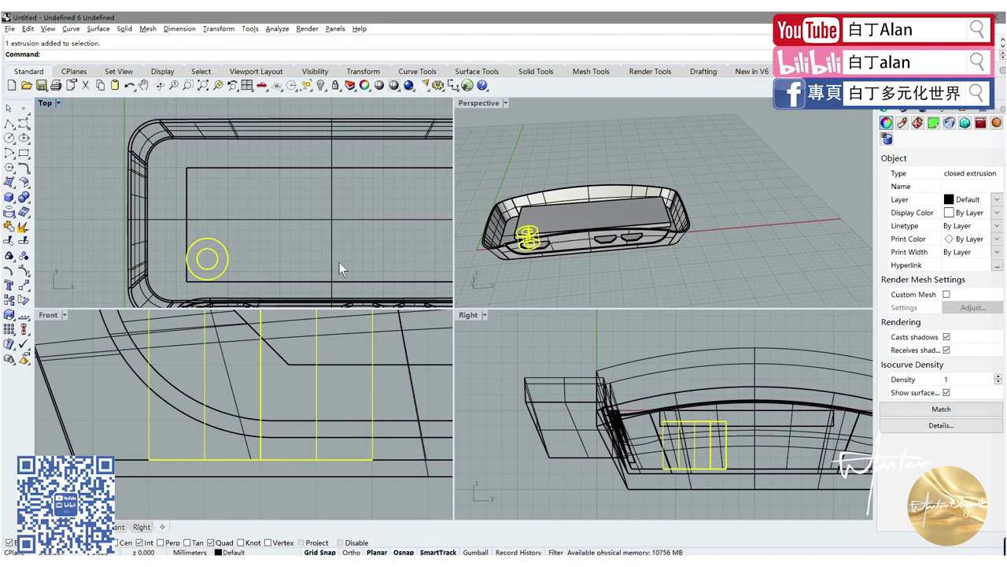
{"action": "right_click_drag", "start_coordinate": [511, 254], "coordinate": [529, 175]}
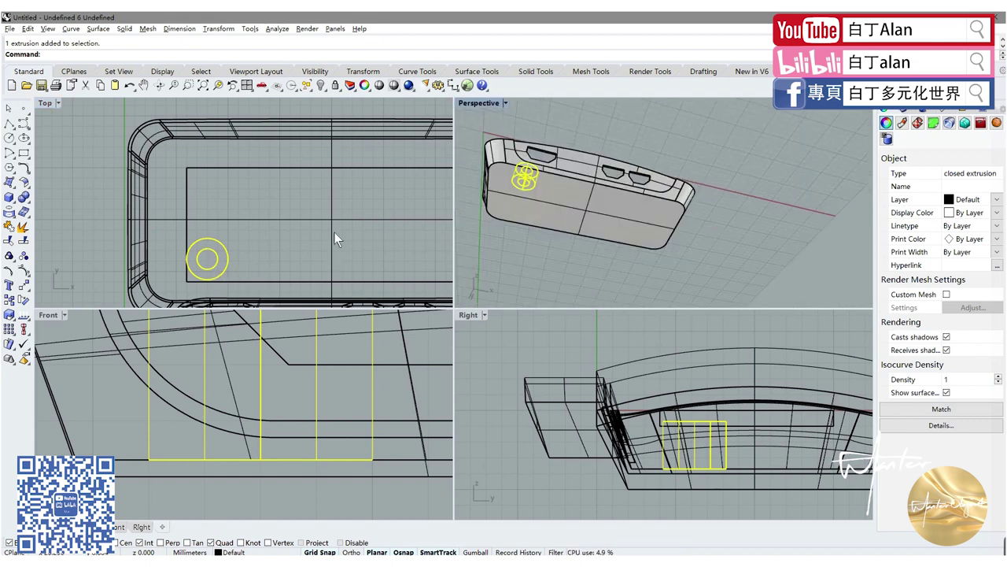
{"action": "right_click_drag", "start_coordinate": [600, 233], "coordinate": [597, 129]}
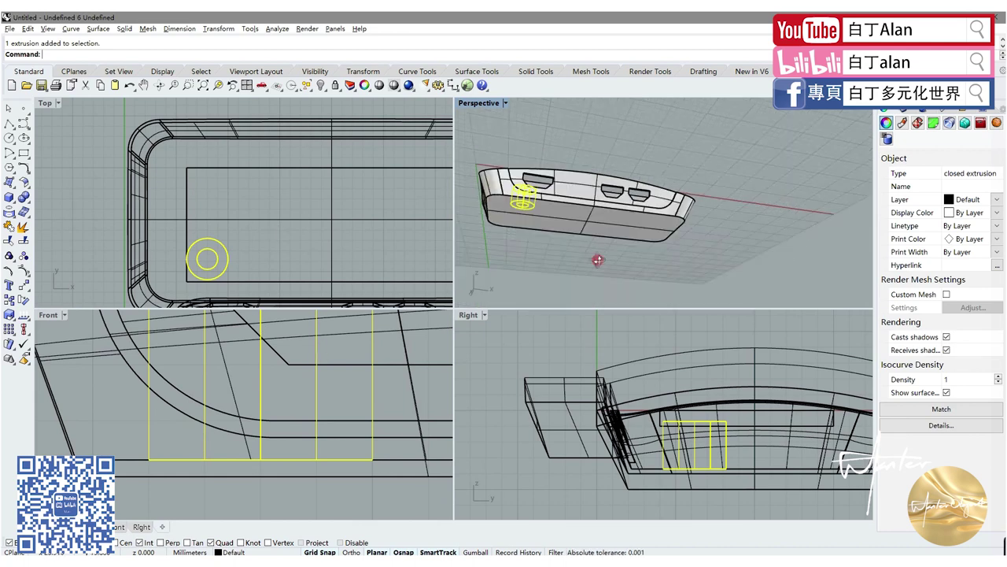
{"action": "right_click_drag", "start_coordinate": [569, 222], "coordinate": [528, 282]}
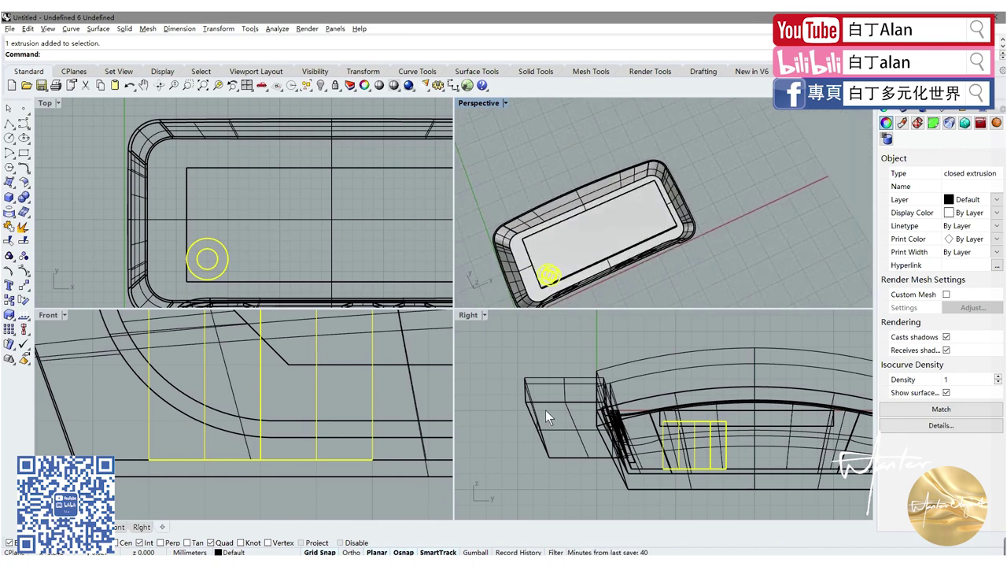
{"action": "left_click", "coordinate": [9, 315]}
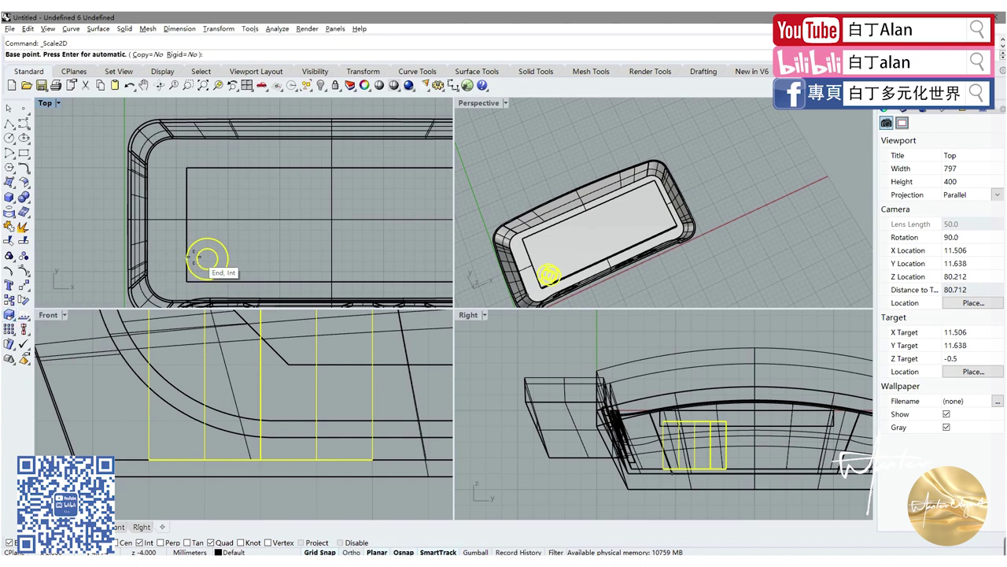
- Shrink the tube boss with reference-point scaling and move it onto the rectangle's corner
{"action": "scroll", "coordinate": [174, 260], "scroll_direction": "up", "scroll_amount": 3}
{"action": "left_click", "coordinate": [253, 257]}
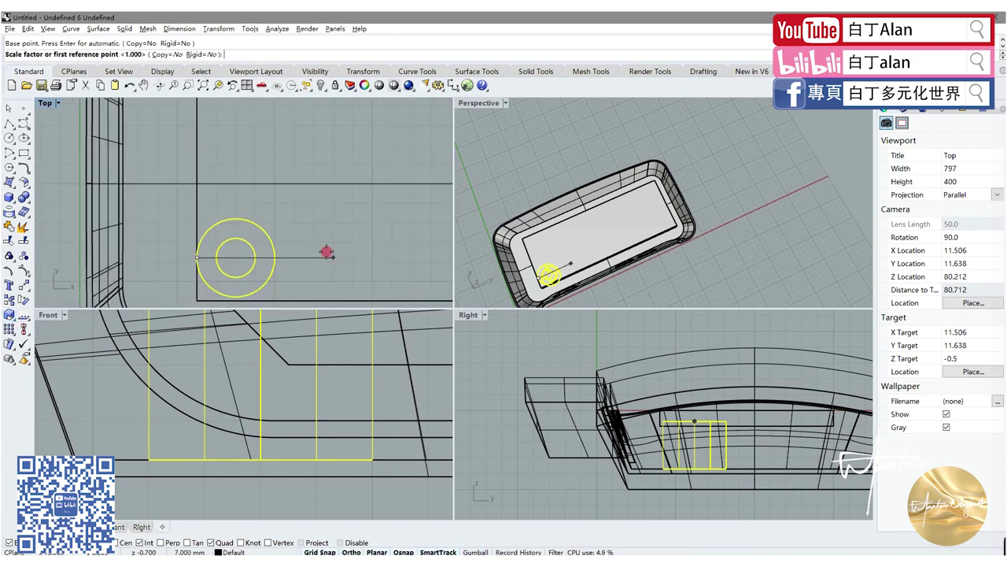
{"action": "left_click", "coordinate": [333, 256]}
{"action": "left_click", "coordinate": [286, 252]}
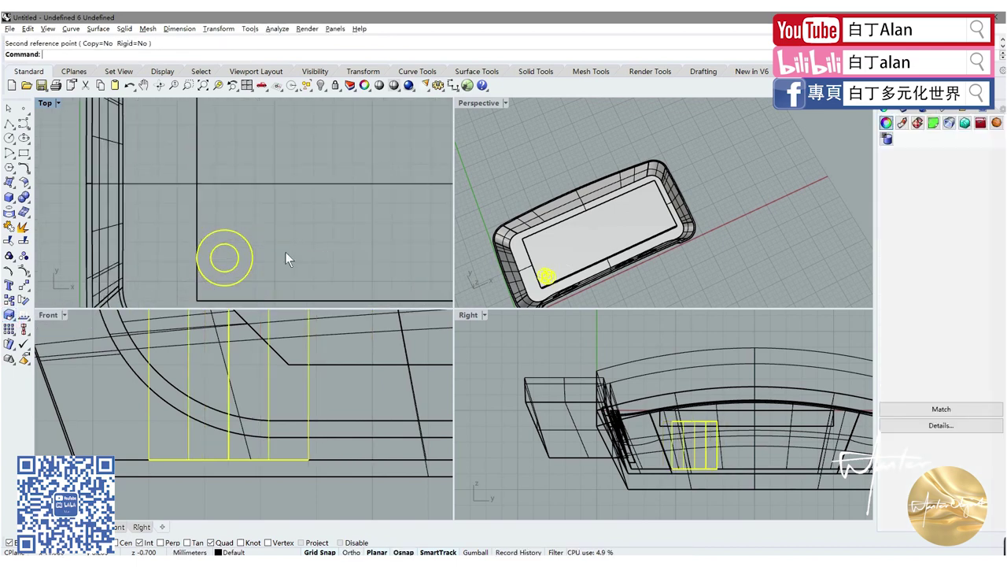
{"action": "left_click", "coordinate": [23, 285]}
{"action": "right_click_drag", "start_coordinate": [223, 284], "coordinate": [234, 252]}
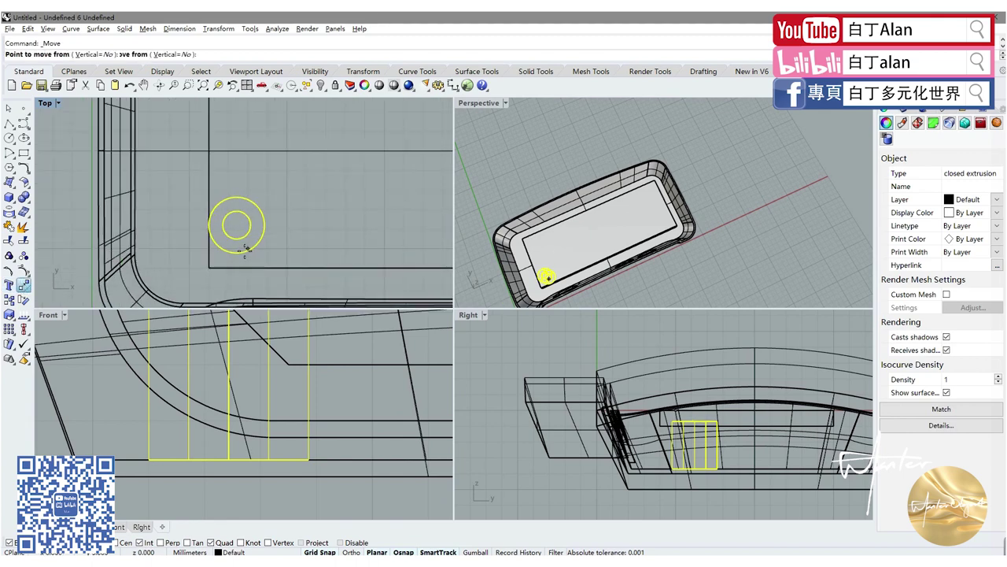
{"action": "left_click", "coordinate": [234, 252]}
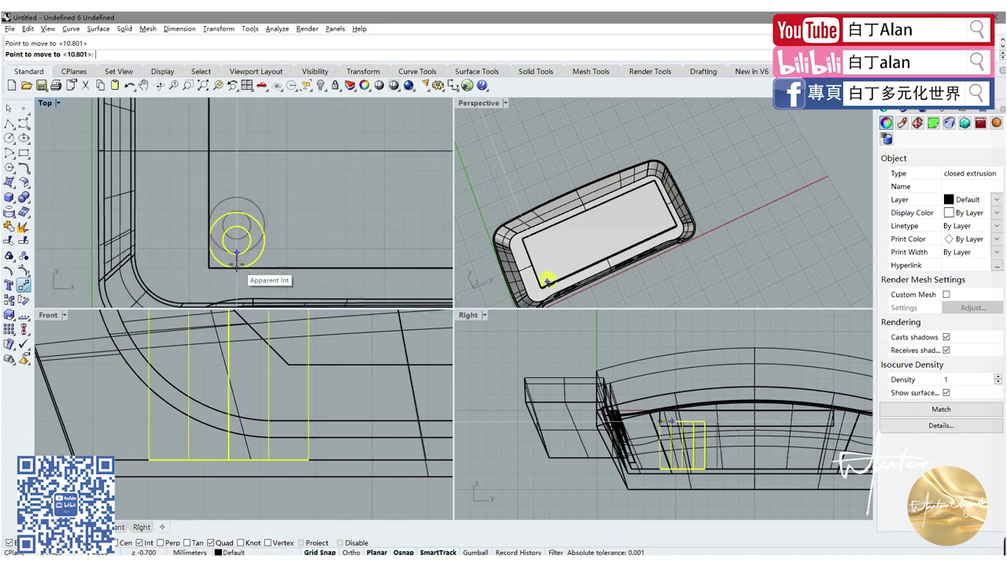
{"action": "left_click", "coordinate": [236, 268]}
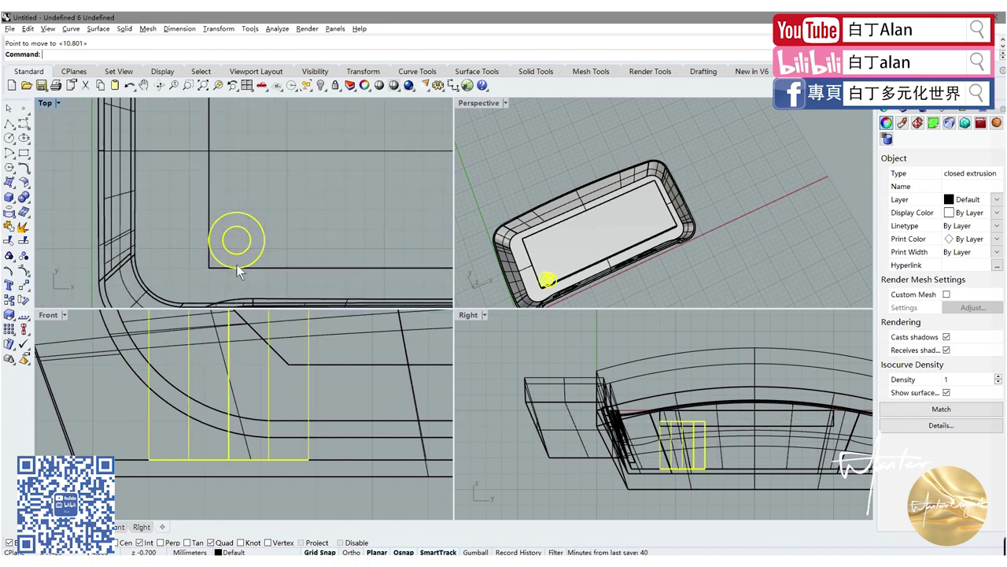
- Mirror the boss across the edge midpoint to make a second corner boss
{"action": "left_click", "coordinate": [25, 287]}
{"action": "left_click", "coordinate": [113, 290]}
{"action": "scroll", "coordinate": [187, 181], "scroll_direction": "down", "scroll_amount": 1}
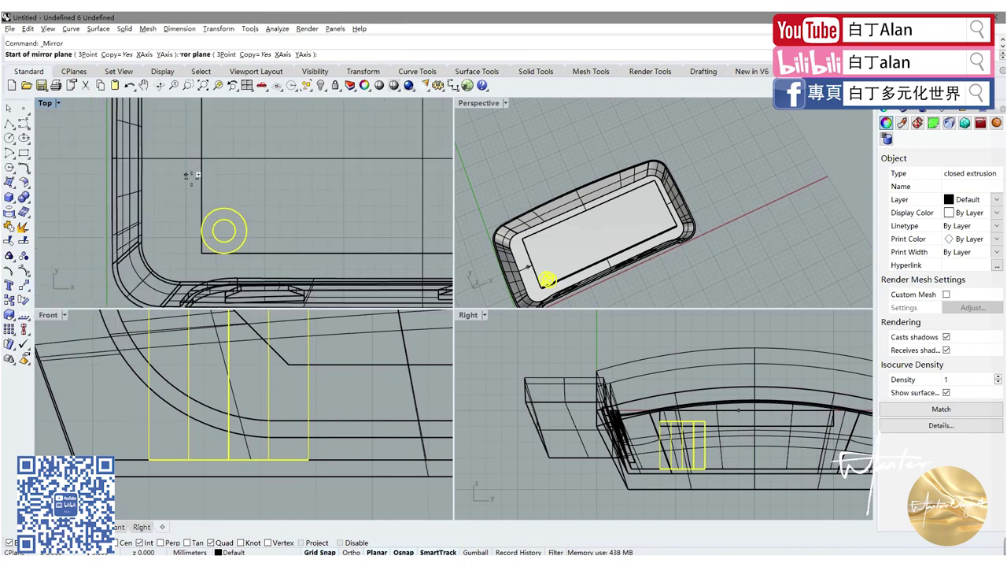
{"action": "left_click", "coordinate": [203, 156]}
{"action": "scroll", "coordinate": [203, 158], "scroll_direction": "down", "scroll_amount": 4}
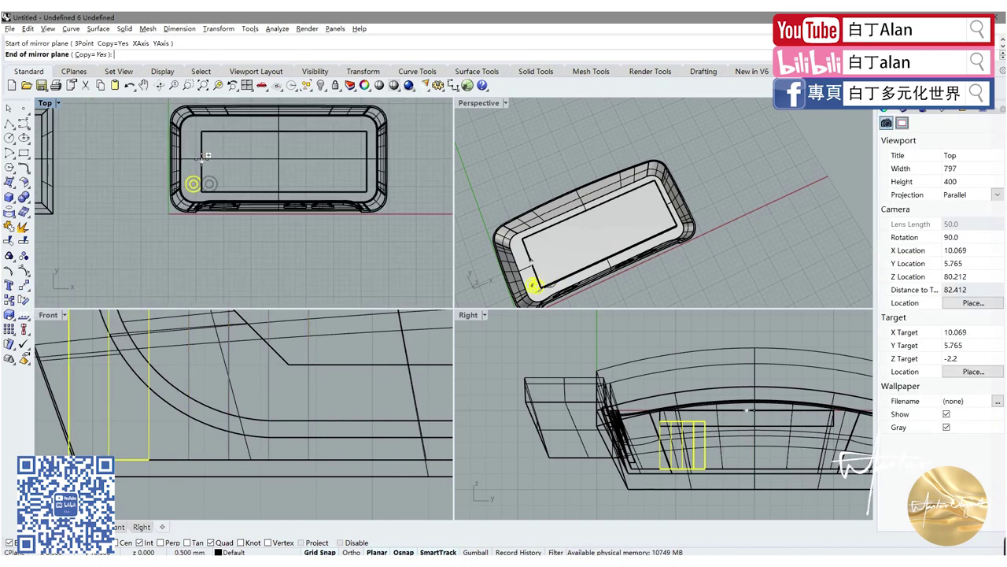
{"action": "scroll", "coordinate": [203, 153], "scroll_direction": "up", "scroll_amount": 4}
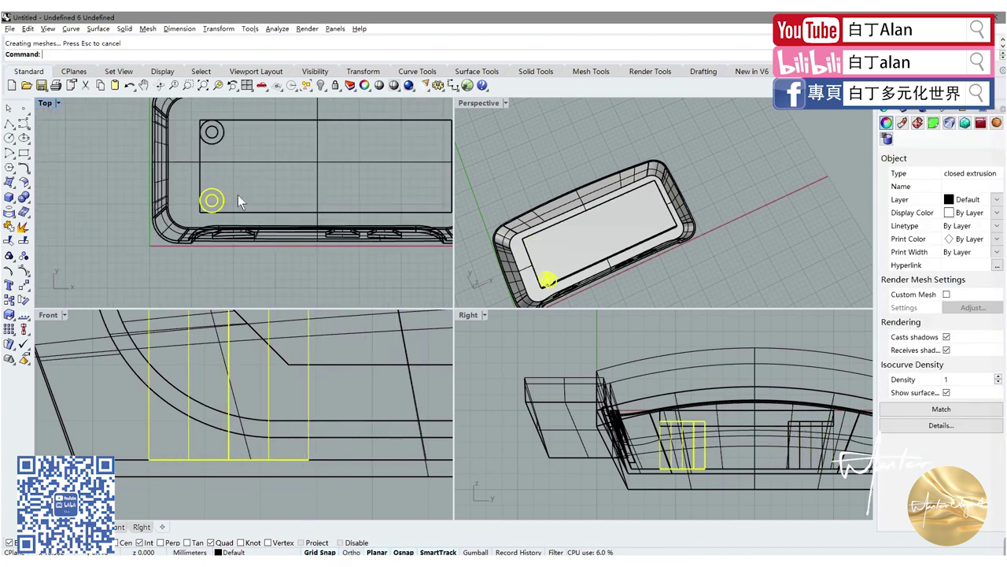
- Mirror both bosses to the right side to make four corner bosses, then select the box
{"action": "left_click", "coordinate": [222, 138], "text": "shift"}
{"action": "right_click", "coordinate": [270, 183]}
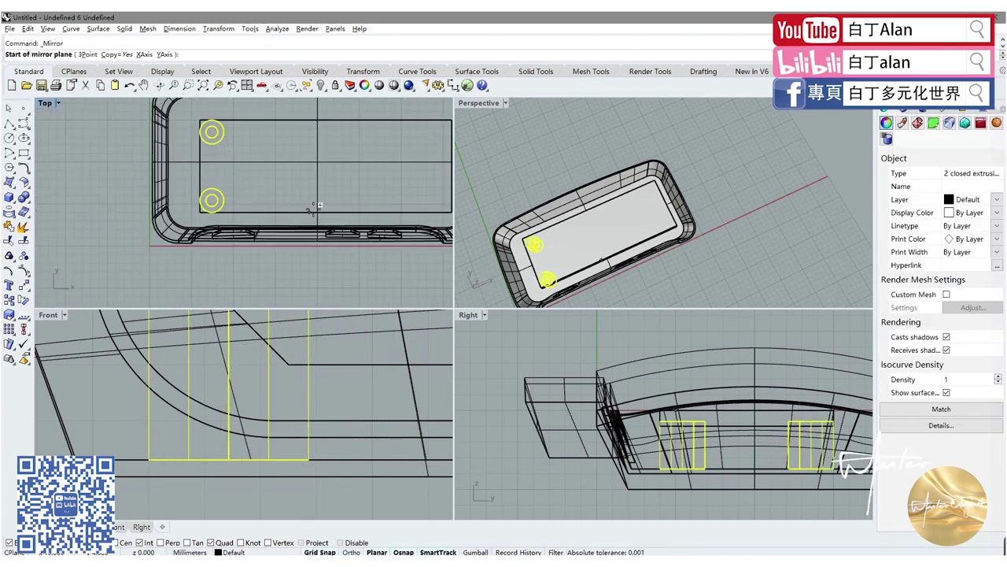
{"action": "left_click", "coordinate": [318, 209]}
{"action": "left_click", "coordinate": [320, 148]}
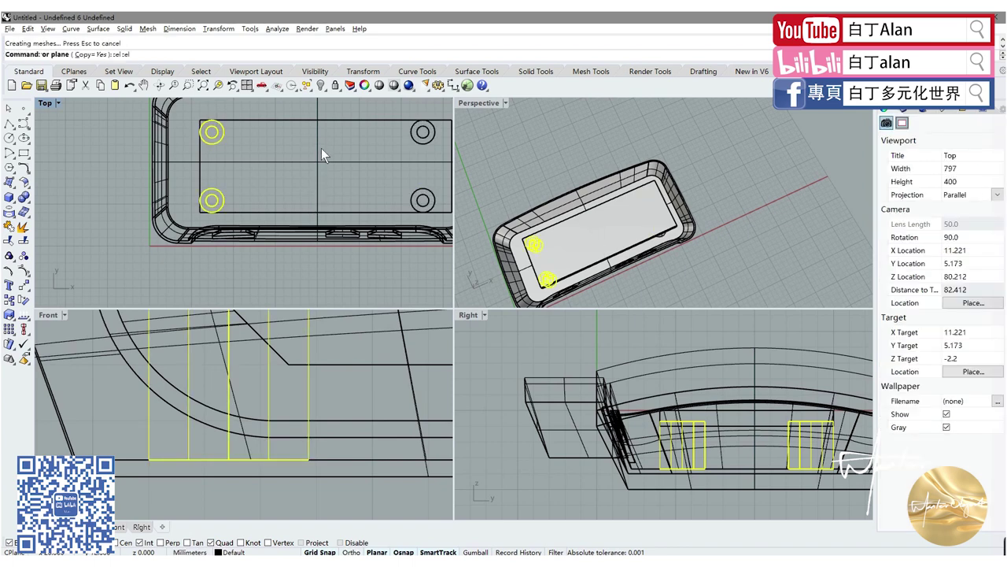
{"action": "scroll", "coordinate": [321, 148], "scroll_direction": "up", "scroll_amount": 1}
{"action": "left_click", "coordinate": [395, 144]}
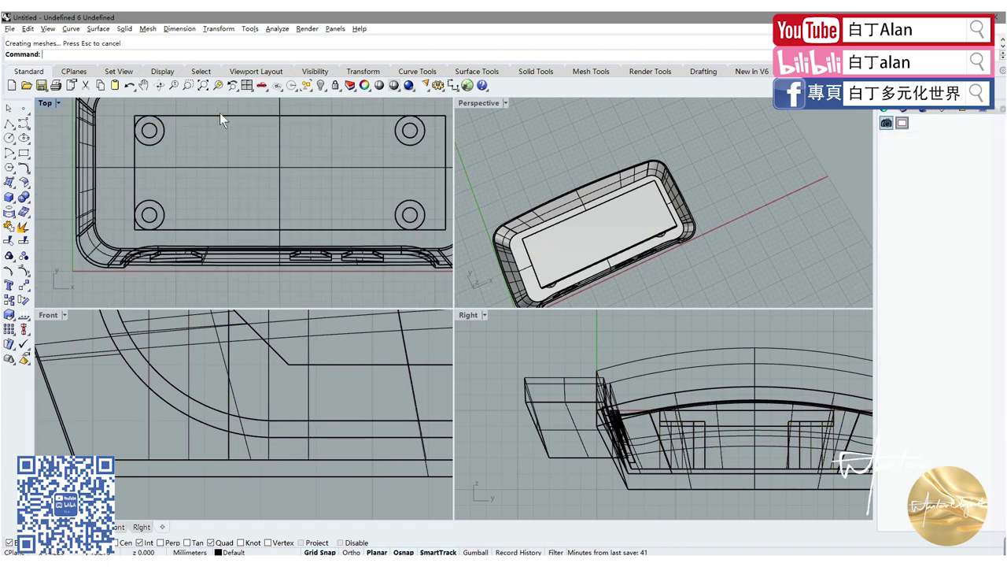
{"action": "left_click", "coordinate": [135, 160]}
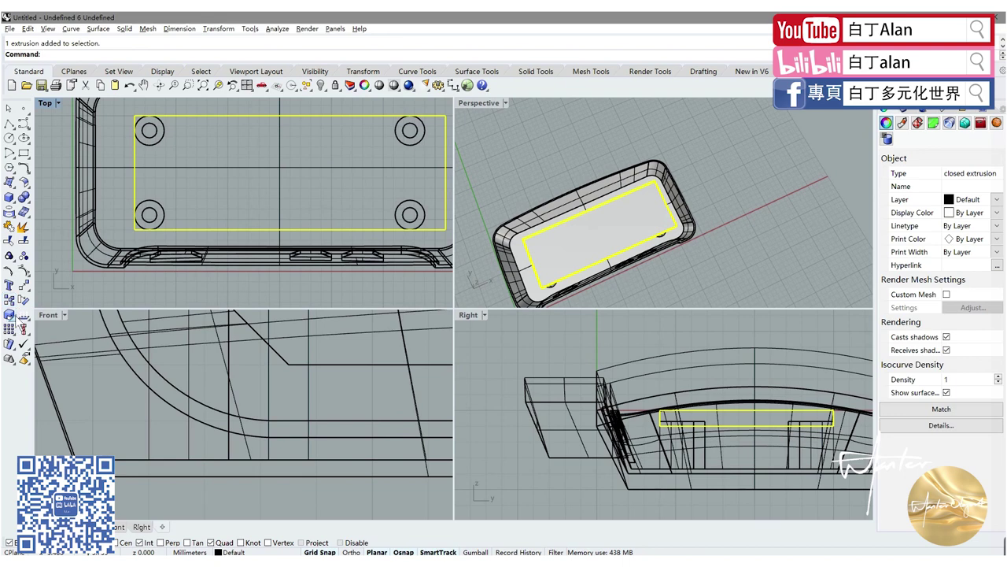
- Scale1D the box from its left edge so its right end sits just past the right bosses
{"action": "type", "text": "sc"}
{"action": "key", "text": "Return"}
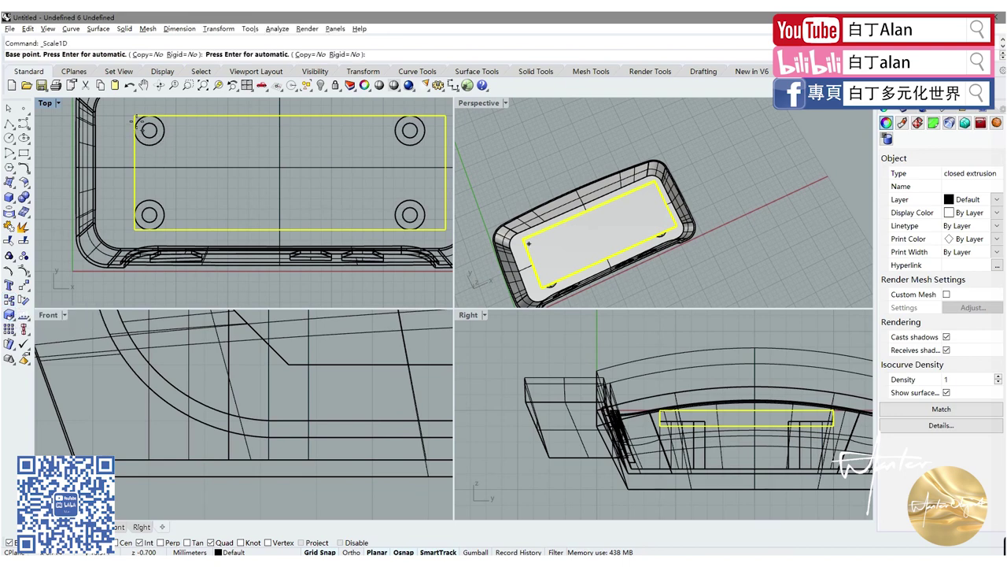
{"action": "left_click", "coordinate": [134, 130]}
{"action": "scroll", "coordinate": [301, 122], "scroll_direction": "down", "scroll_amount": 1}
{"action": "scroll", "coordinate": [376, 134], "scroll_direction": "up", "scroll_amount": 1}
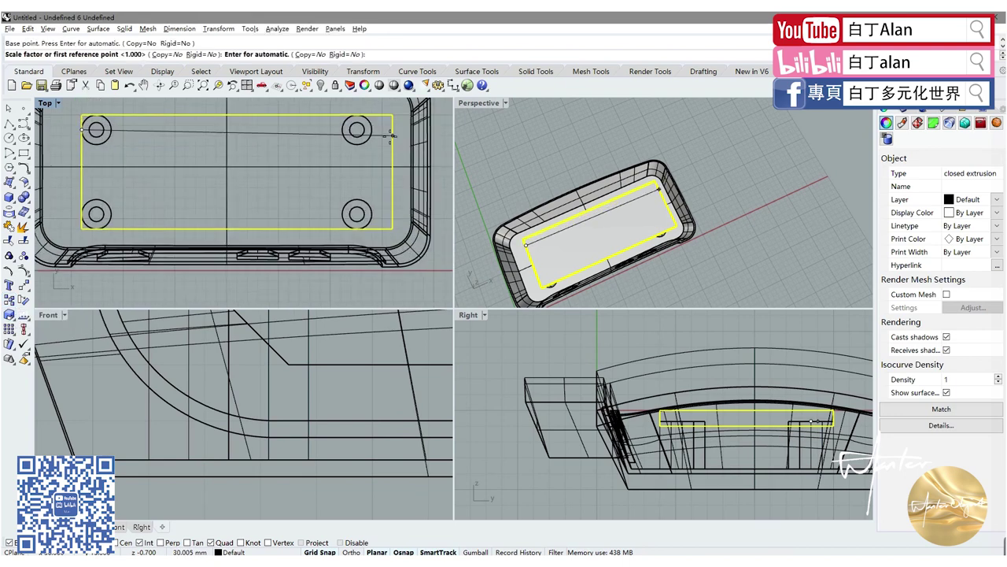
{"action": "scroll", "coordinate": [376, 134], "scroll_direction": "up", "scroll_amount": 2}
{"action": "left_click", "coordinate": [393, 126]}
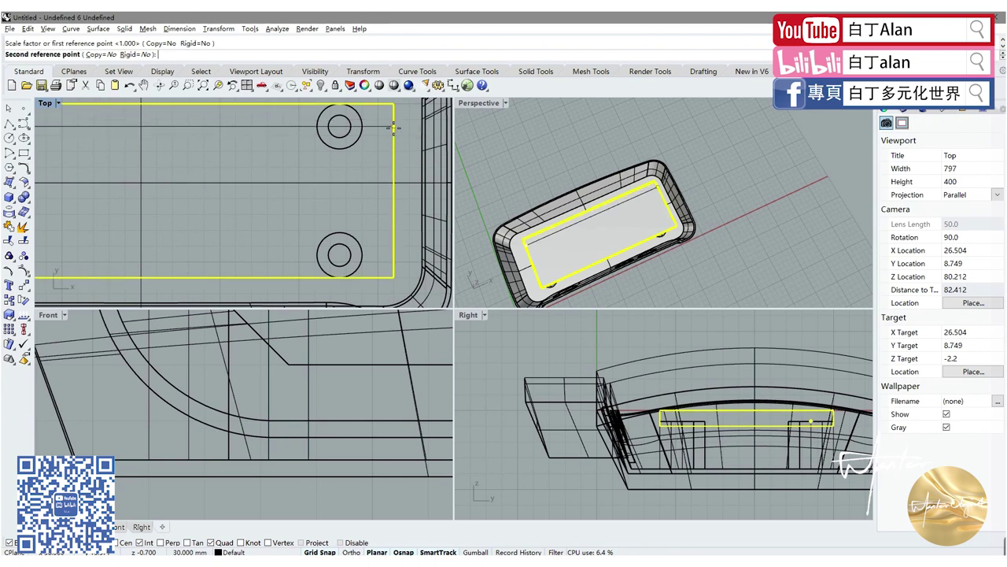
{"action": "left_click", "coordinate": [362, 139]}
{"action": "key", "text": "Escape"}
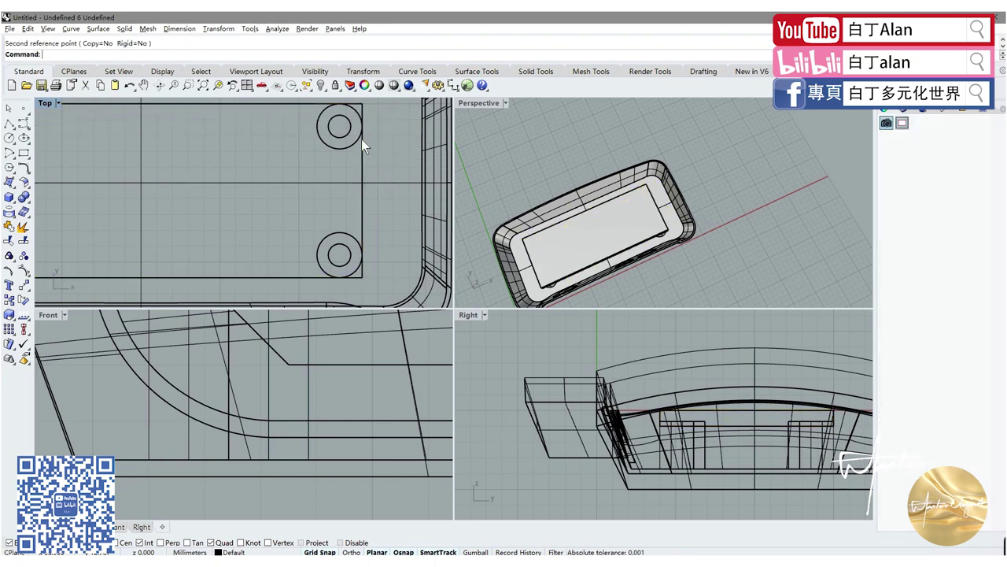
{"action": "left_click", "coordinate": [13, 204]}
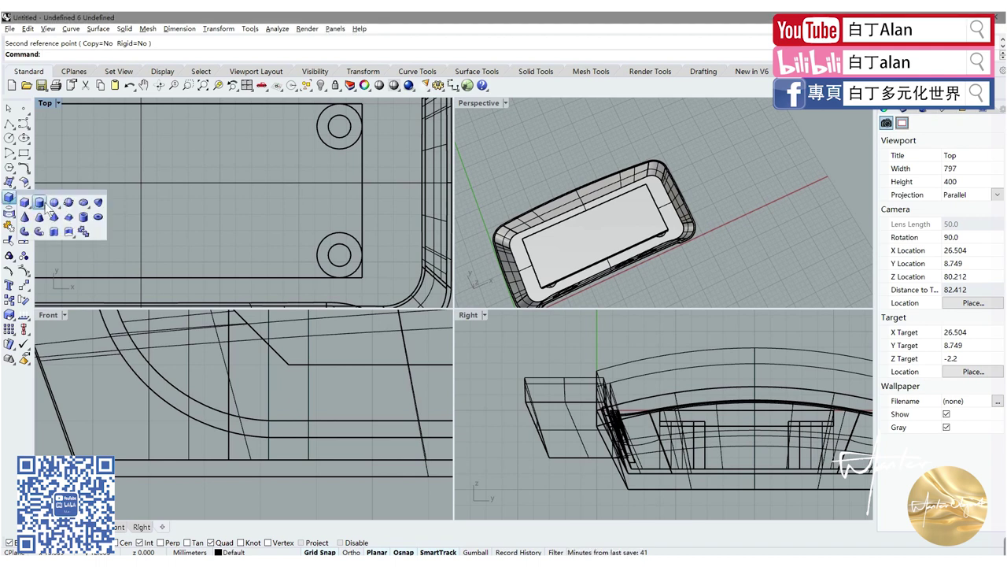
- Start a cylinder at the upper-right boss centre, cancel and restart it, zooming in on that boss
{"action": "left_click", "coordinate": [39, 202]}
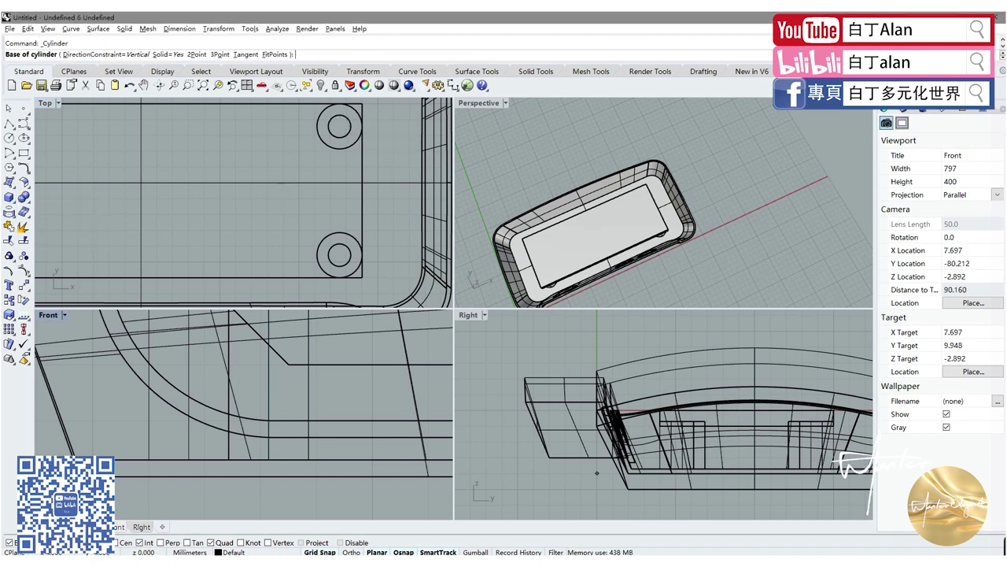
{"action": "scroll", "coordinate": [309, 150], "scroll_direction": "up", "scroll_amount": 1}
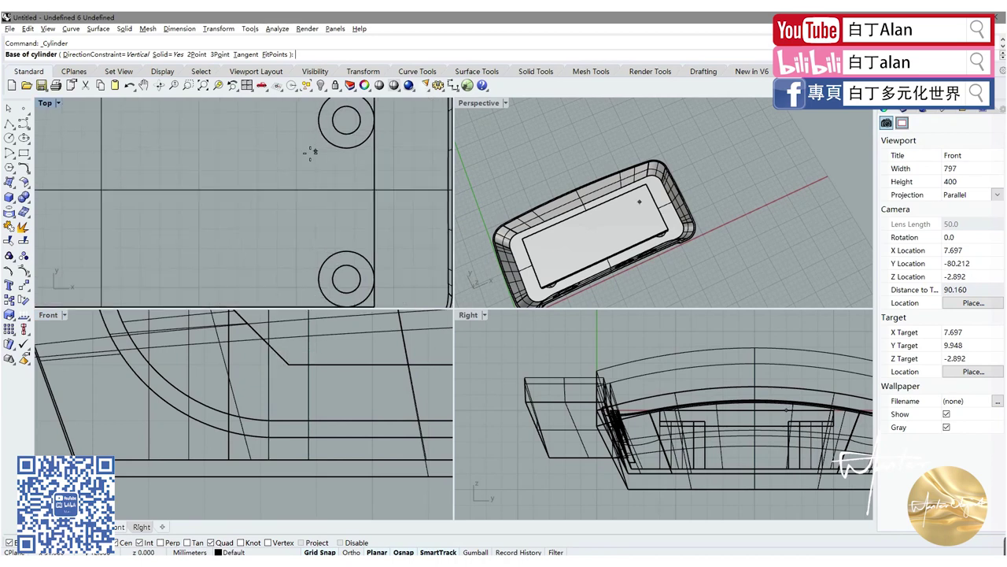
{"action": "scroll", "coordinate": [351, 118], "scroll_direction": "up", "scroll_amount": 2}
{"action": "scroll", "coordinate": [351, 118], "scroll_direction": "up", "scroll_amount": 1}
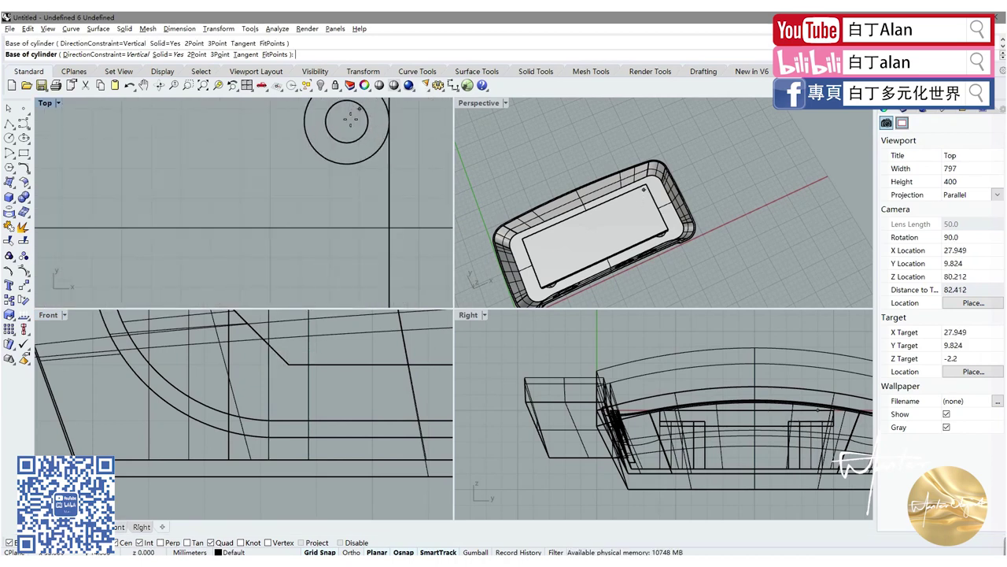
{"action": "left_click", "coordinate": [351, 118]}
{"action": "right_click", "coordinate": [346, 130]}
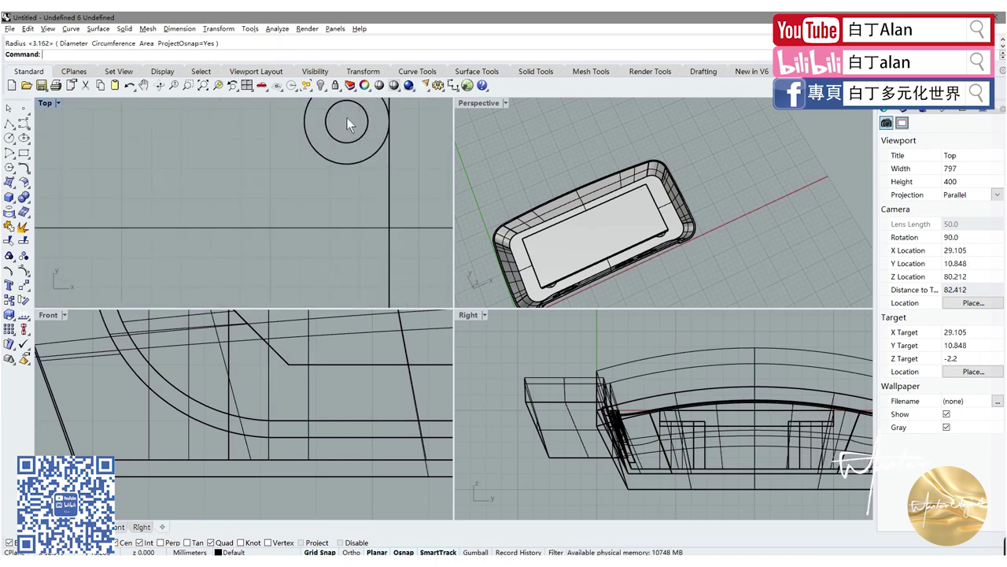
{"action": "right_click", "coordinate": [351, 125]}
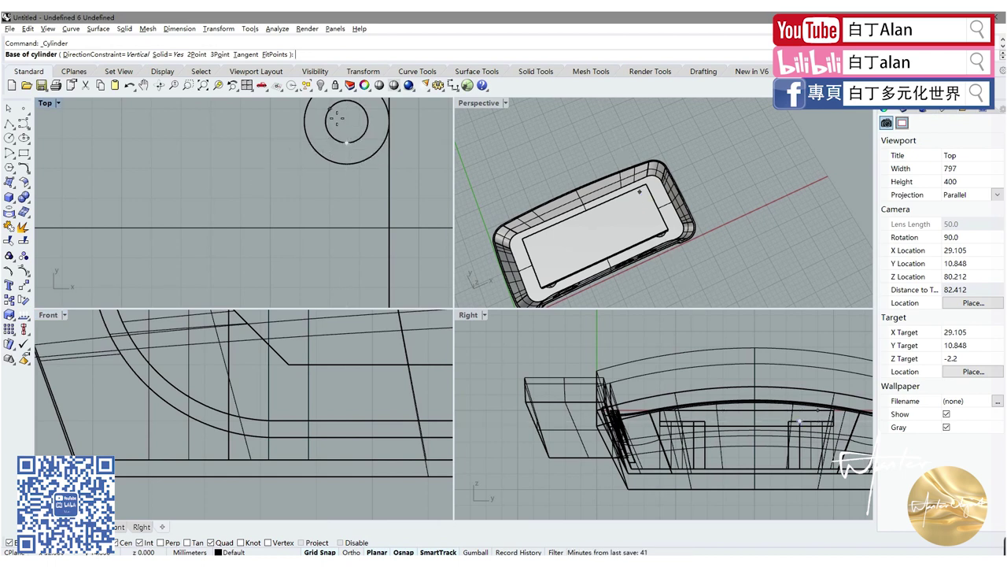
{"action": "right_click_drag", "start_coordinate": [346, 141], "coordinate": [327, 179]}
{"action": "scroll", "coordinate": [346, 152], "scroll_direction": "up", "scroll_amount": 3}
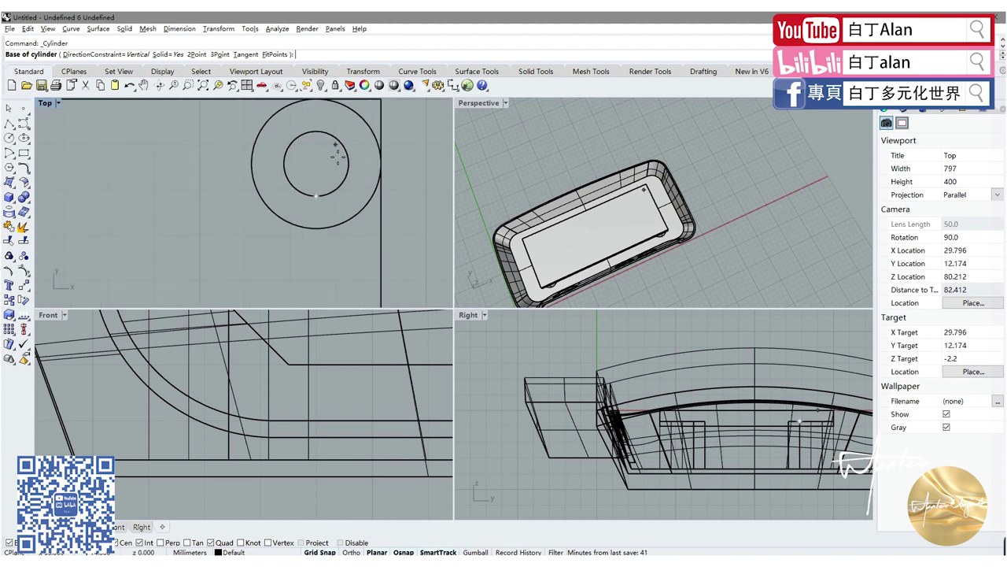
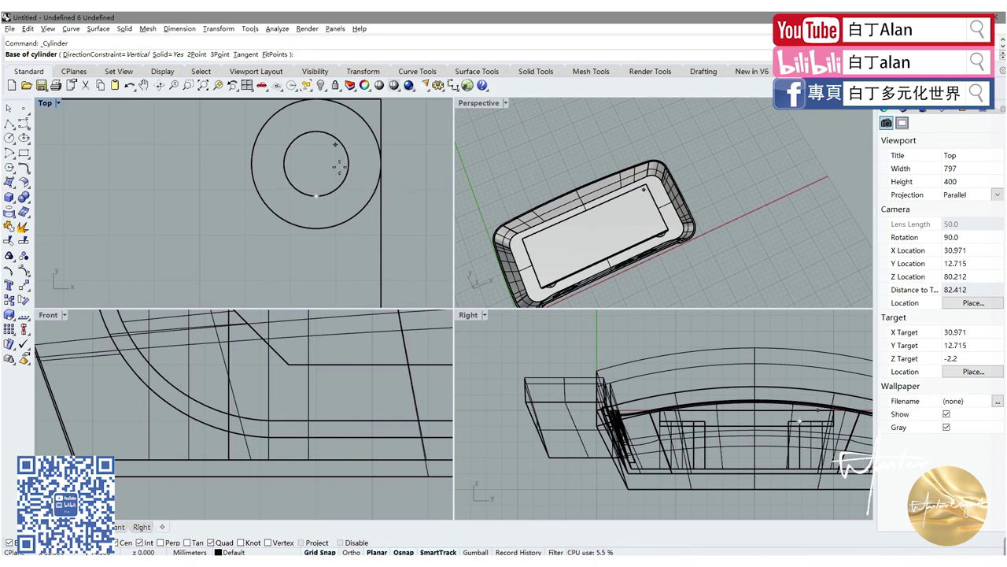
- Draw a cylinder post at a corner hole centre and move it down into the enclosure
{"action": "left_click", "coordinate": [335, 145]}
{"action": "left_click", "coordinate": [348, 164]}
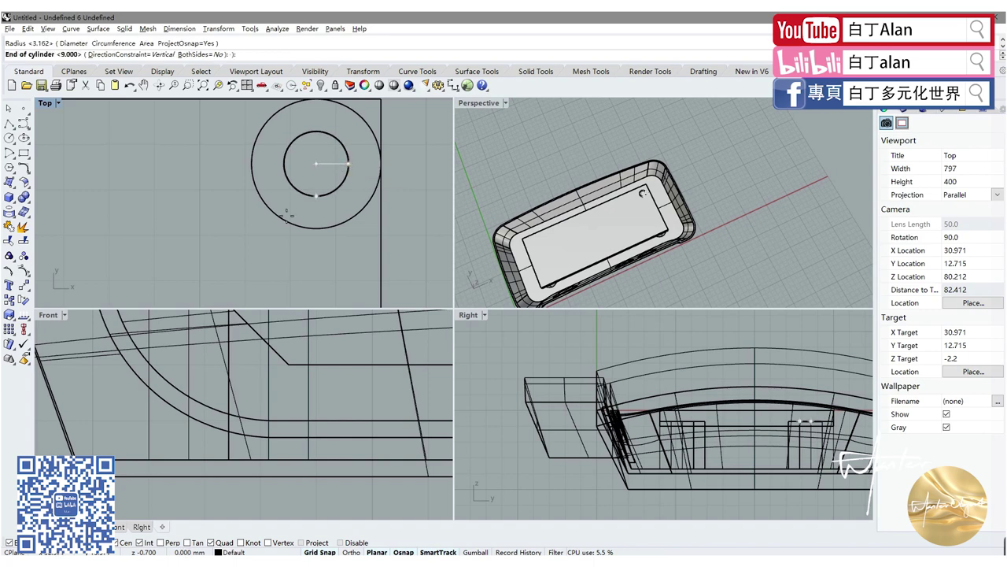
{"action": "scroll", "coordinate": [259, 409], "scroll_direction": "down", "scroll_amount": 2}
{"action": "scroll", "coordinate": [315, 398], "scroll_direction": "down", "scroll_amount": 2}
{"action": "scroll", "coordinate": [338, 392], "scroll_direction": "down", "scroll_amount": 1}
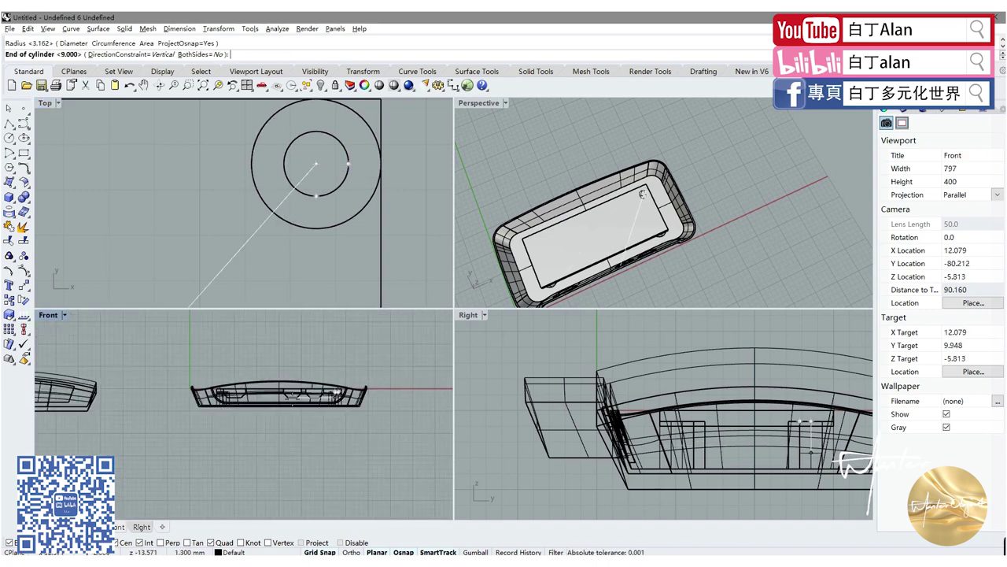
{"action": "left_click", "coordinate": [339, 337]}
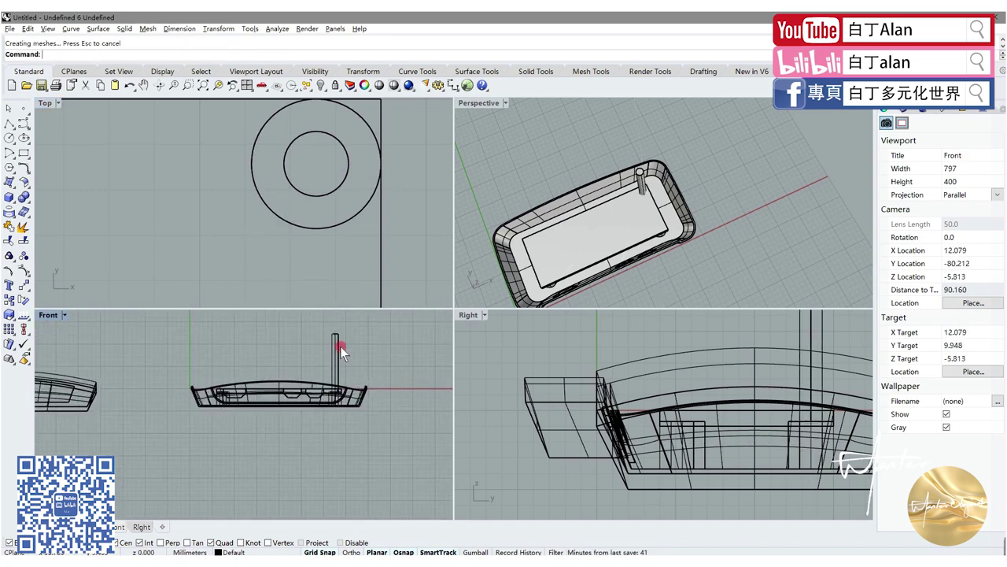
{"action": "left_click", "coordinate": [340, 346]}
{"action": "left_click_drag", "start_coordinate": [341, 360], "coordinate": [341, 378]}
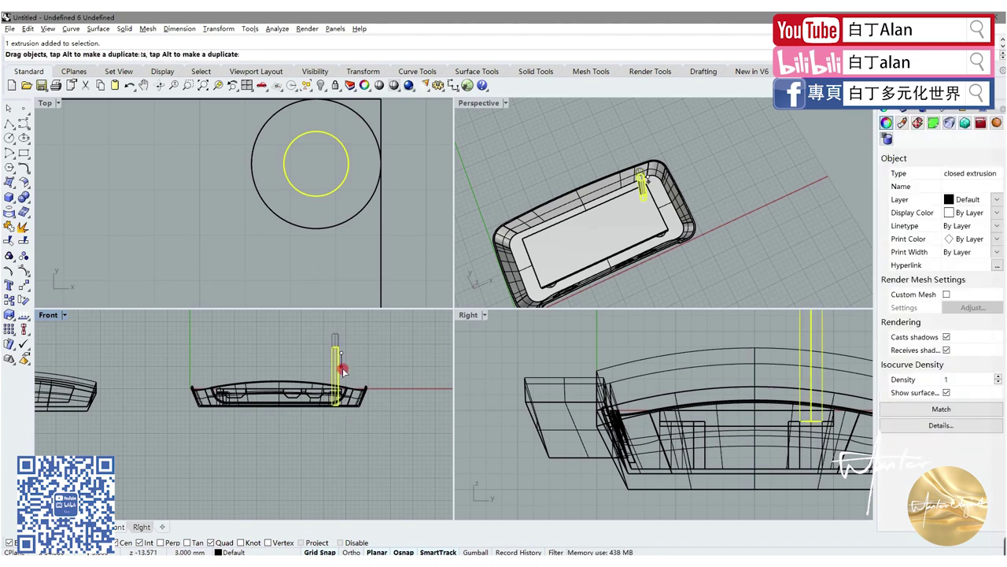
- Mirror the post across the part's midline to the lower-right corner hole
{"action": "scroll", "coordinate": [330, 244], "scroll_direction": "down", "scroll_amount": 5}
{"action": "scroll", "coordinate": [330, 244], "scroll_direction": "down", "scroll_amount": 3}
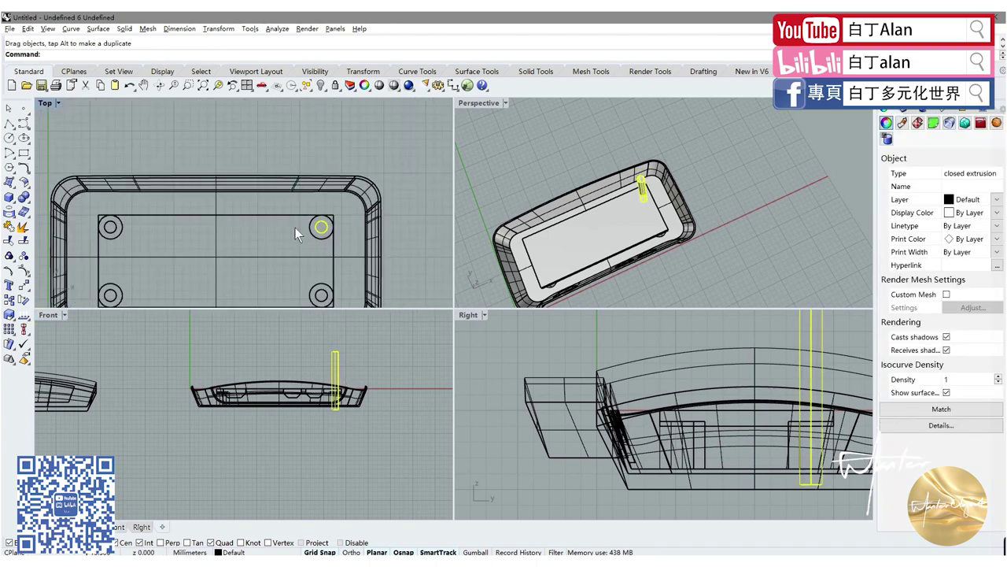
{"action": "scroll", "coordinate": [295, 228], "scroll_direction": "down", "scroll_amount": 3}
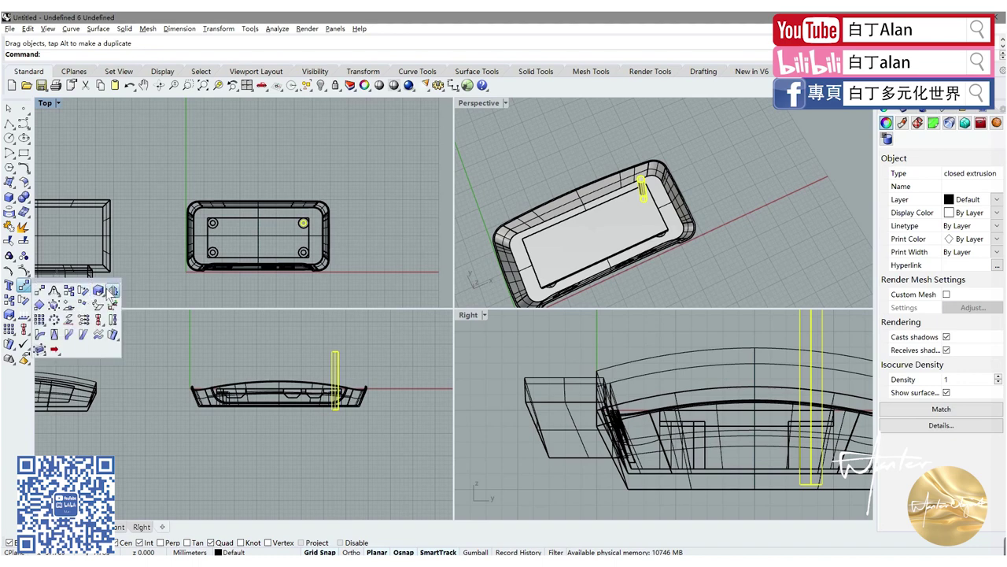
{"action": "left_click", "coordinate": [24, 285]}
{"action": "scroll", "coordinate": [304, 221], "scroll_direction": "up", "scroll_amount": 2}
{"action": "scroll", "coordinate": [304, 222], "scroll_direction": "up", "scroll_amount": 1}
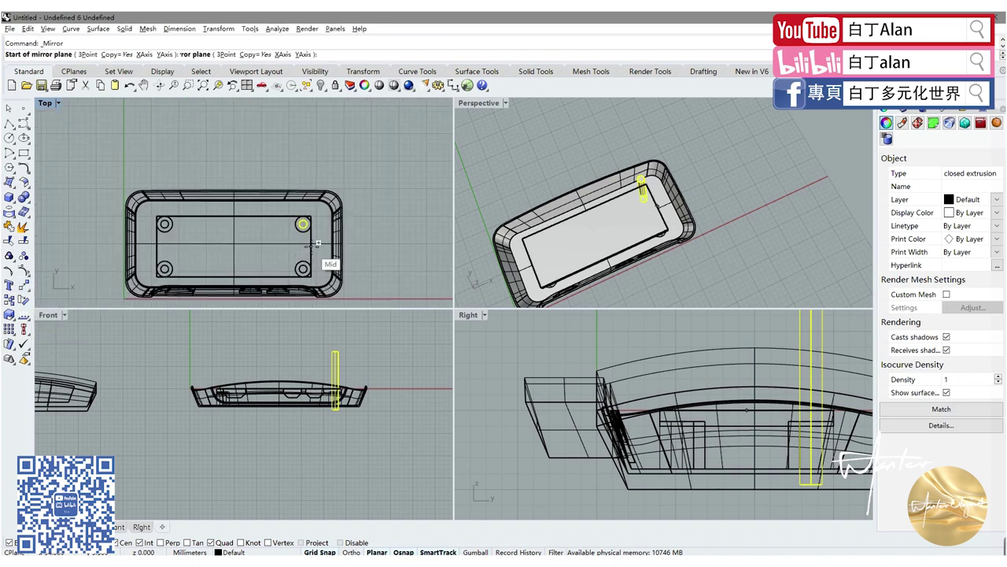
{"action": "left_click", "coordinate": [312, 246]}
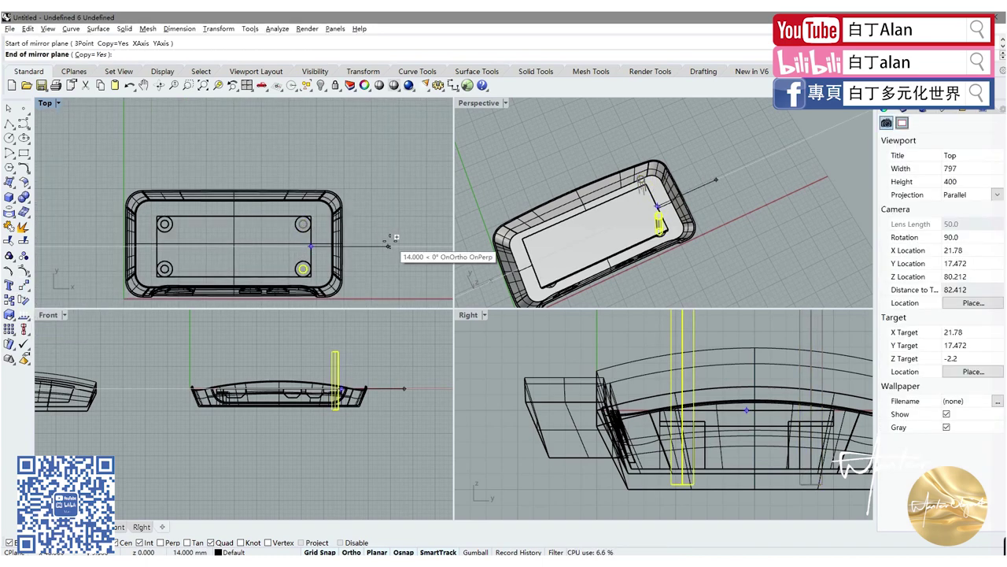
{"action": "left_click", "coordinate": [388, 246]}
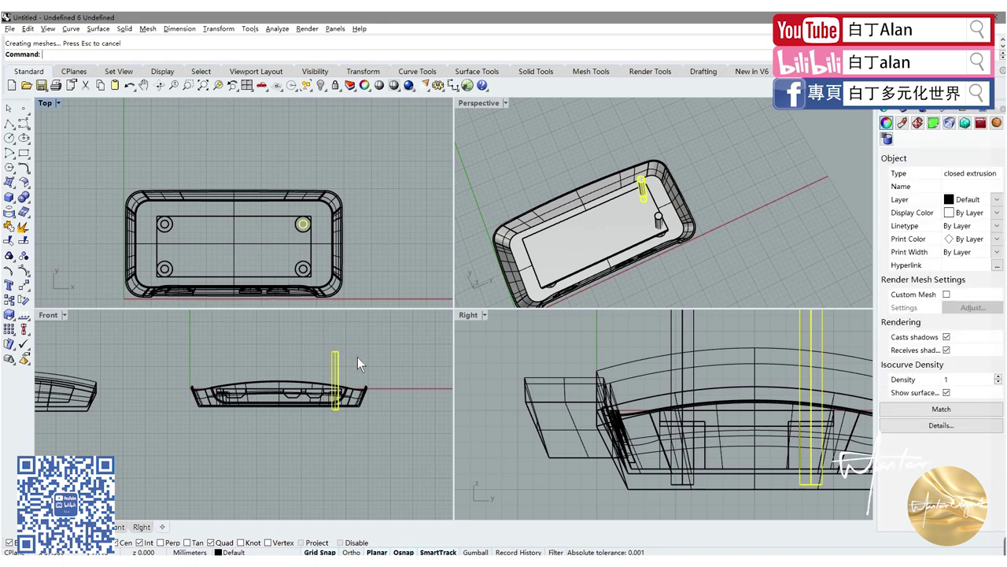
- Mirror both right-side posts across the centre to the left corner holes
{"action": "left_click_drag", "start_coordinate": [359, 358], "coordinate": [310, 332]}
{"action": "key", "text": "Return"}
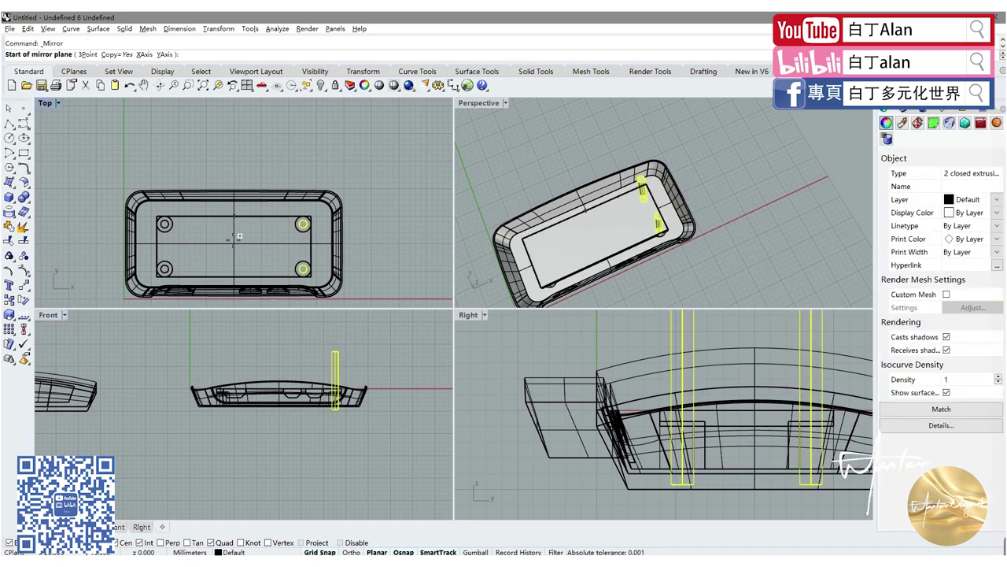
{"action": "left_click", "coordinate": [234, 215]}
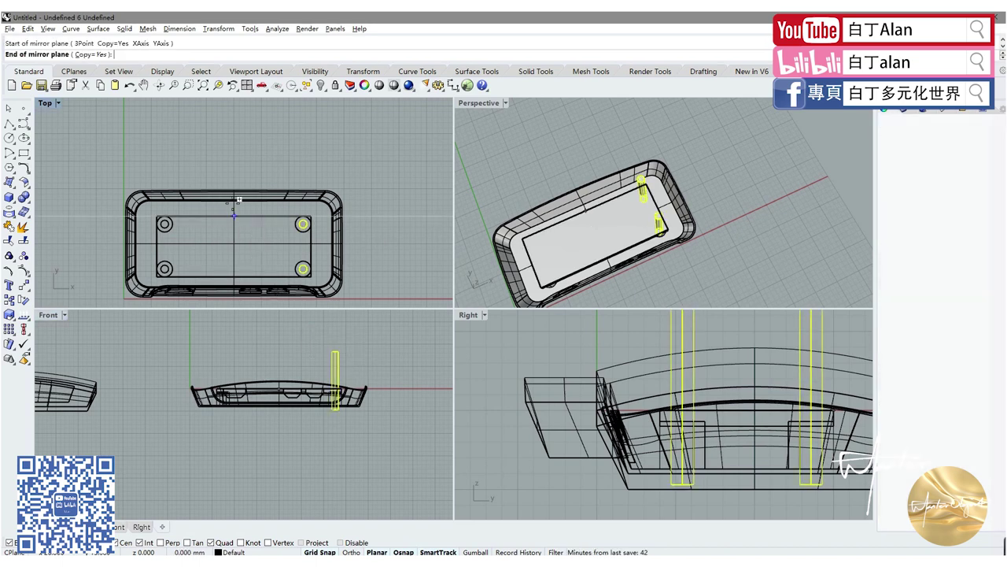
{"action": "left_click", "coordinate": [233, 146]}
{"action": "left_click", "coordinate": [263, 168]}
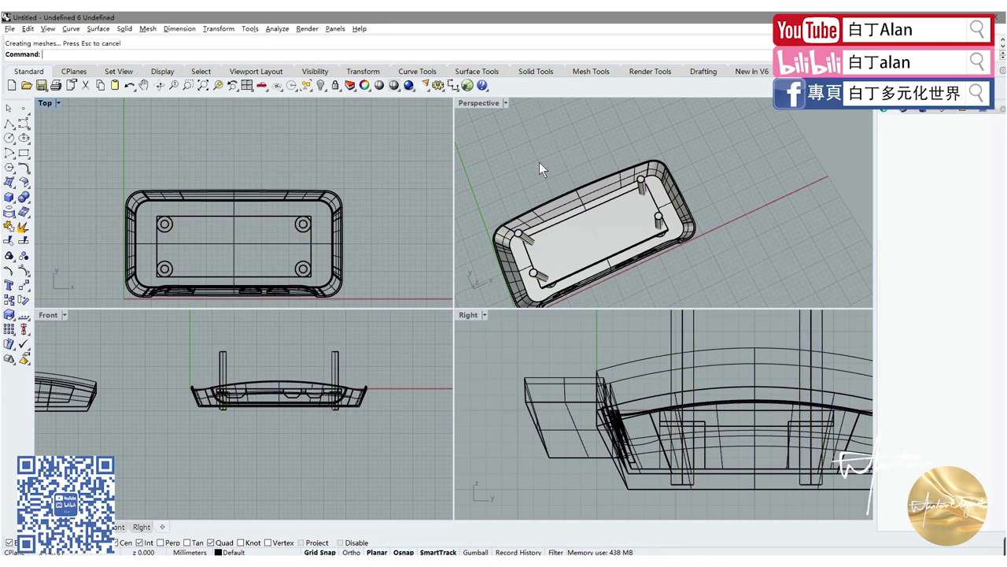
{"action": "double_click", "coordinate": [492, 105]}
{"action": "right_click_drag", "start_coordinate": [372, 279], "coordinate": [371, 214]}
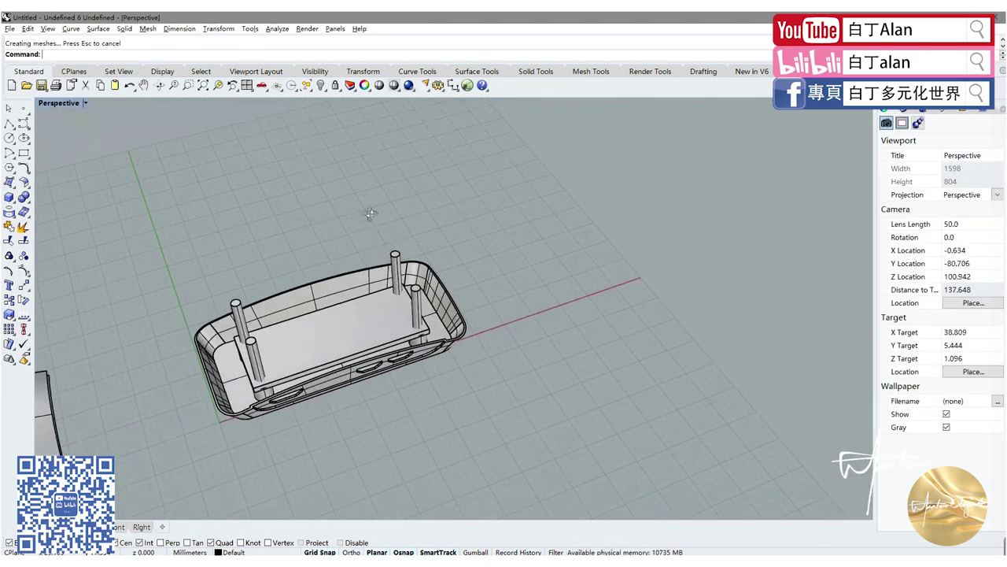
- Subtract the four posts from the inner plate to cut its post holes
{"action": "scroll", "coordinate": [255, 394], "scroll_direction": "up", "scroll_amount": 5}
{"action": "left_click", "coordinate": [311, 310]}
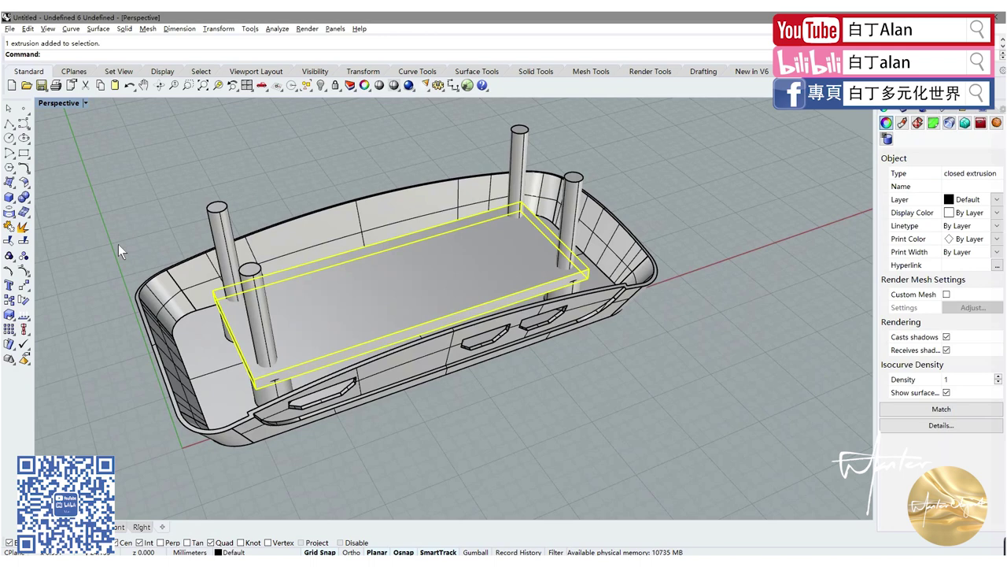
{"action": "left_click", "coordinate": [28, 201]}
{"action": "left_click", "coordinate": [55, 199]}
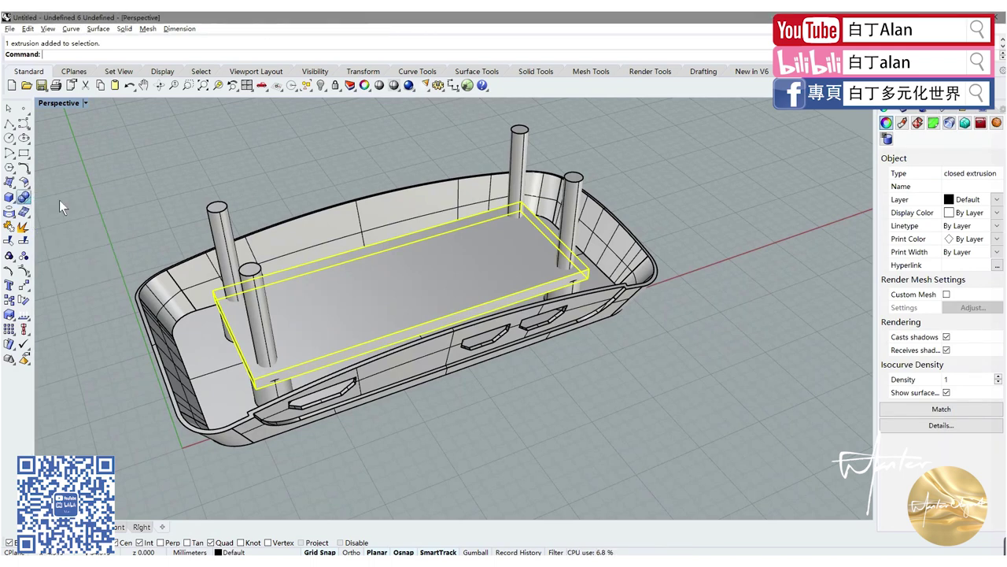
{"action": "left_click", "coordinate": [218, 250]}
{"action": "left_click", "coordinate": [252, 290]}
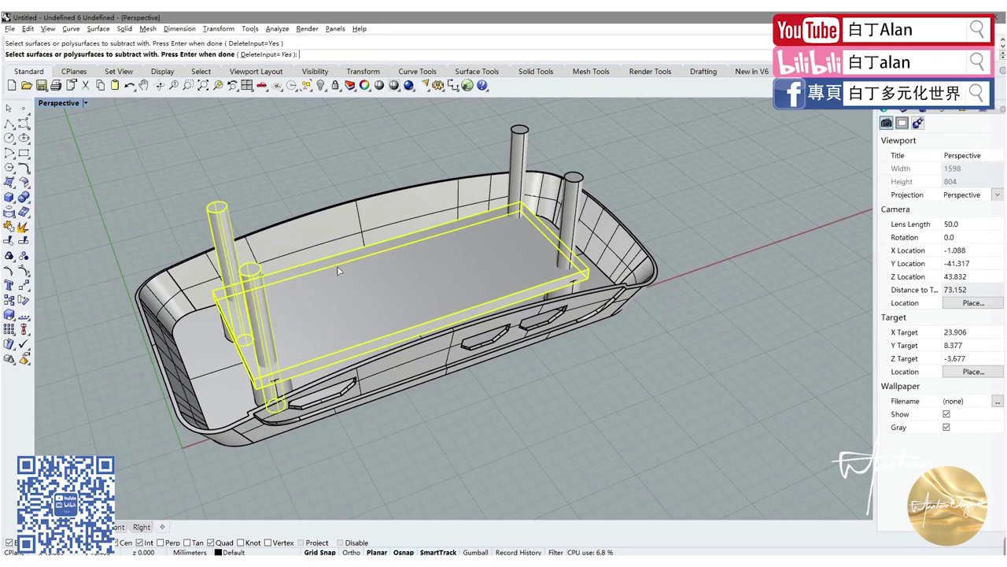
{"action": "left_click", "coordinate": [570, 220]}
{"action": "left_click", "coordinate": [516, 156]}
{"action": "key", "text": "Return"}
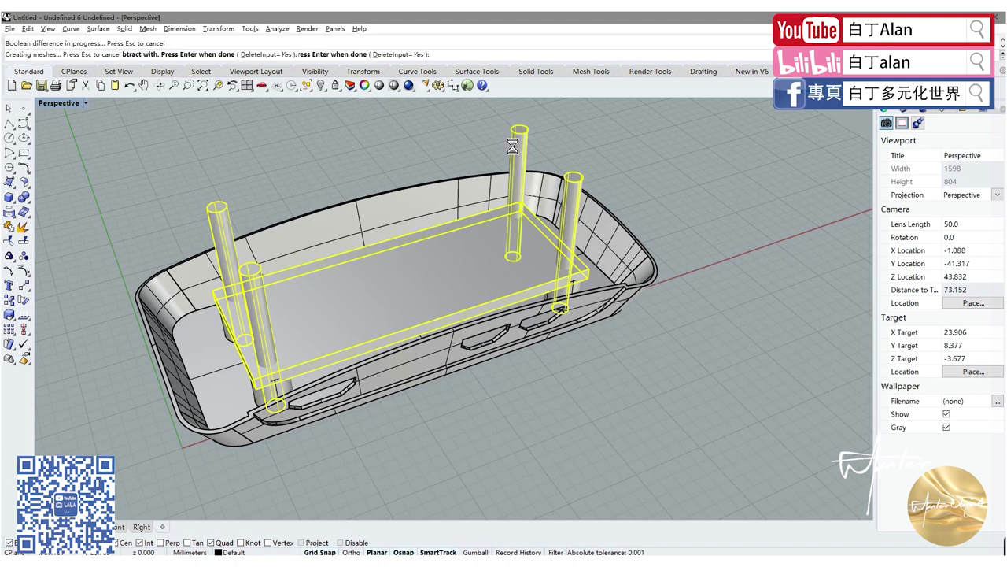
- Hide the inner plate
{"action": "left_click", "coordinate": [505, 147]}
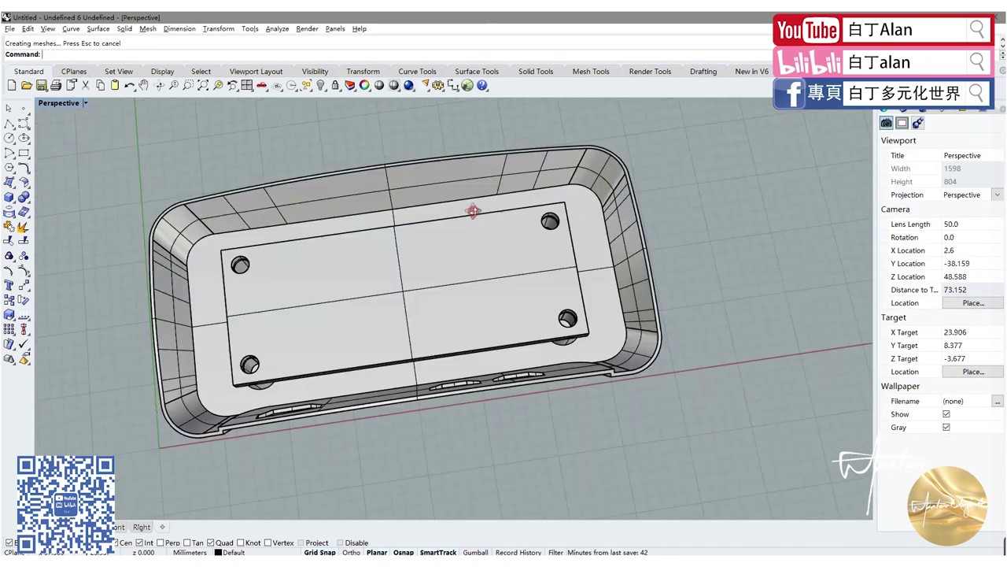
{"action": "right_click_drag", "start_coordinate": [506, 147], "coordinate": [449, 270]}
{"action": "left_click", "coordinate": [449, 270]}
{"action": "left_click", "coordinate": [322, 85]}
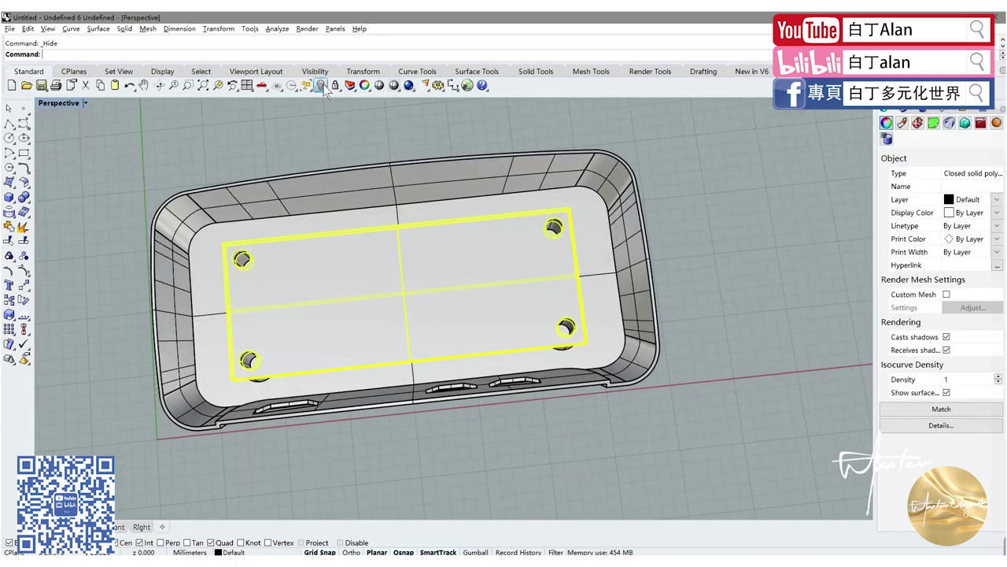
- Boolean-union the enclosure with the four hollow screw bosses
{"action": "left_click_drag", "start_coordinate": [612, 394], "coordinate": [218, 259]}
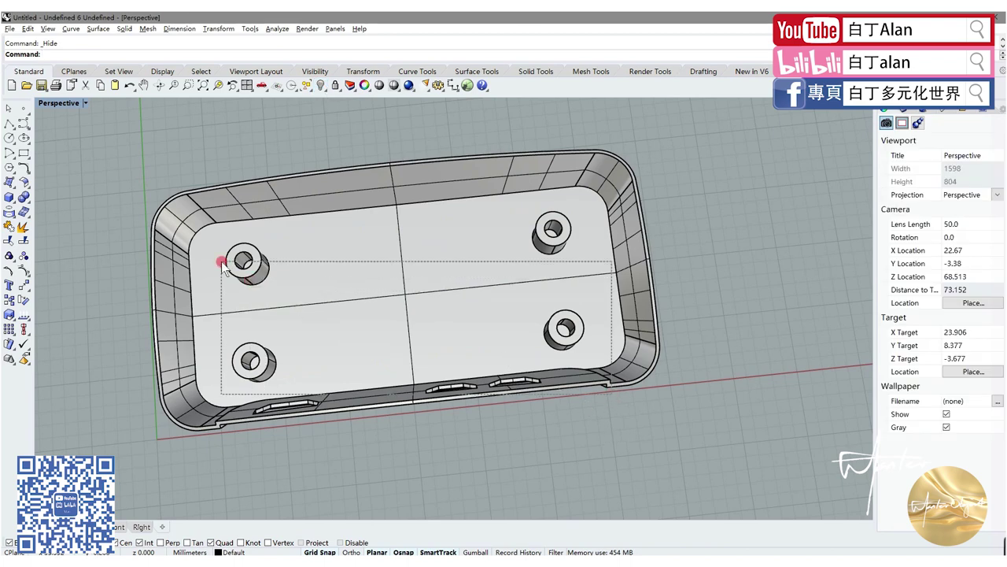
{"action": "left_click", "coordinate": [26, 198]}
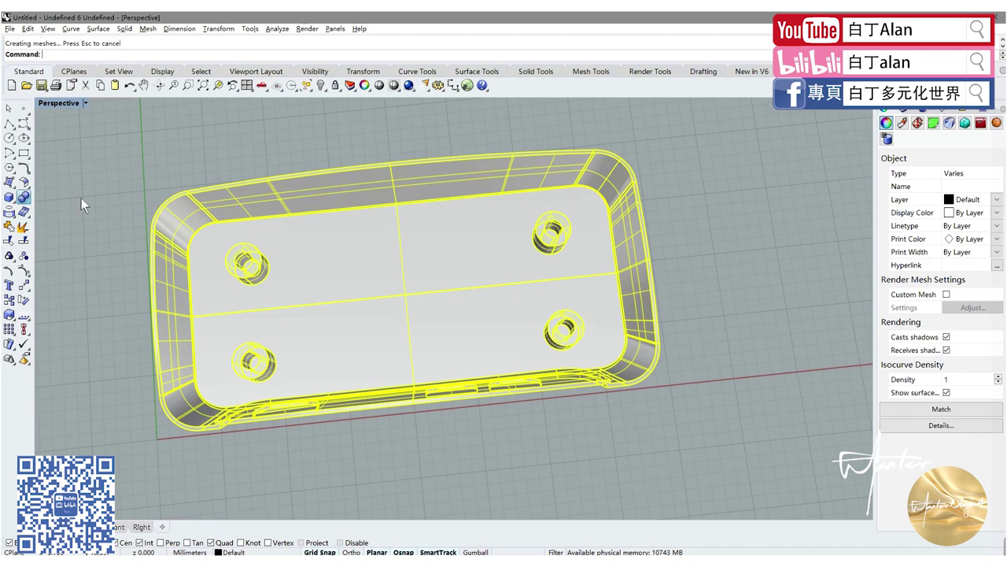
{"action": "mouse_move", "coordinate": [177, 309]}
{"action": "right_mouse_down"}
{"action": "mouse_move", "coordinate": [172, 133]}
{"action": "mouse_move", "coordinate": [185, 136]}
{"action": "mouse_move", "coordinate": [79, 232]}
{"action": "right_mouse_up"}
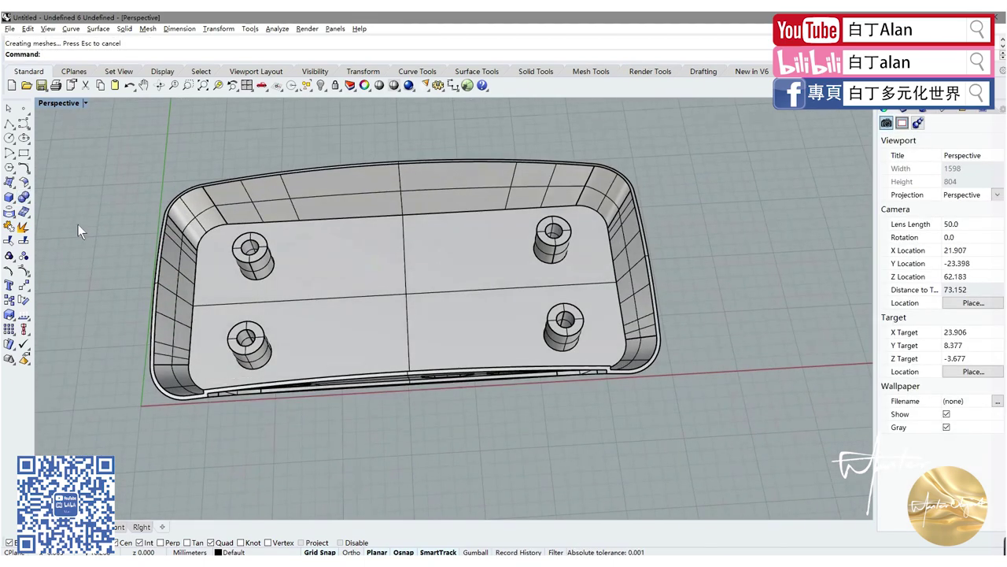
- Draw a small box inside the enclosure
{"action": "left_click", "coordinate": [9, 199]}
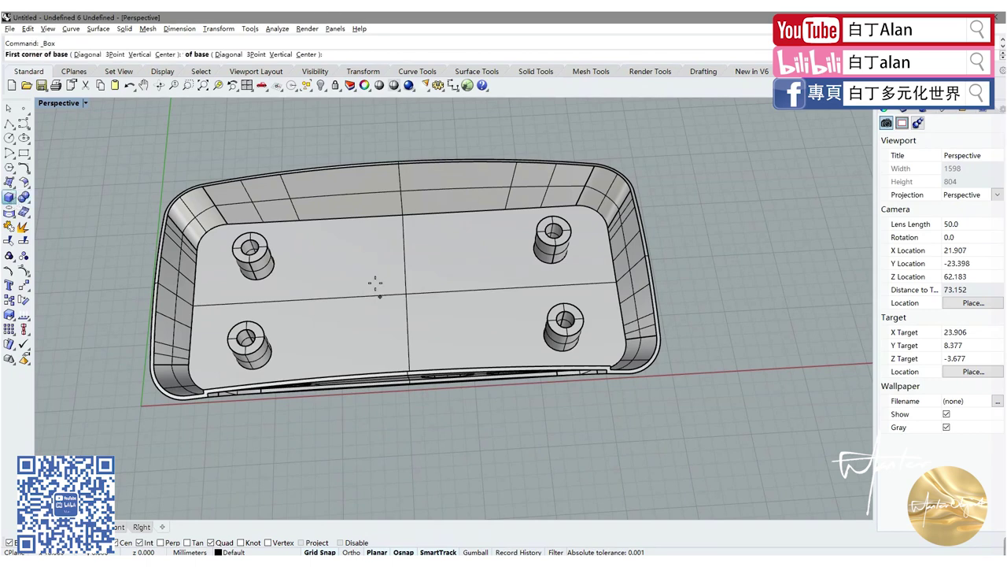
{"action": "left_click", "coordinate": [354, 275]}
{"action": "left_click", "coordinate": [420, 328]}
{"action": "left_click", "coordinate": [377, 259]}
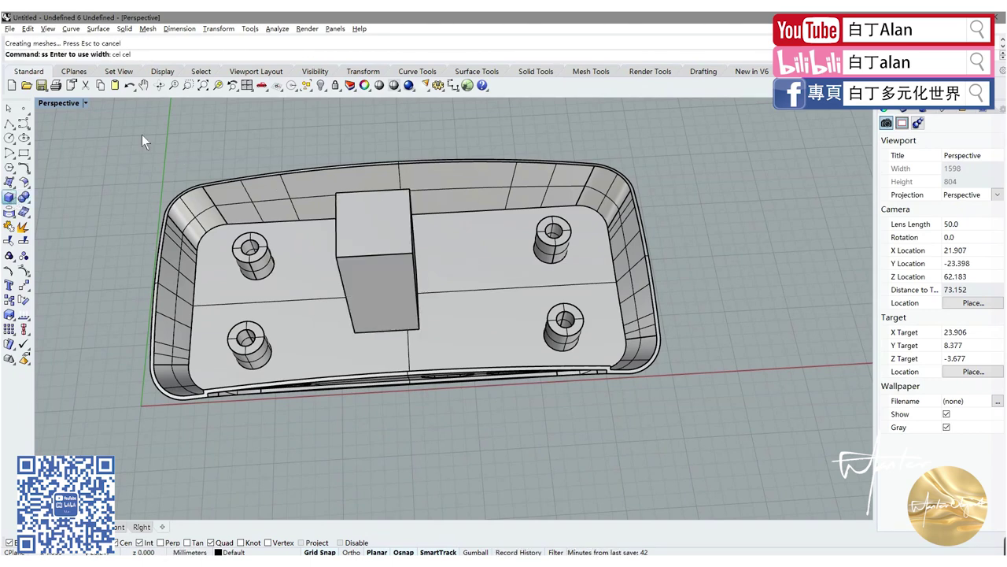
- Move the small box onto the lower-left boss point, then to the floor's centre
{"action": "double_click", "coordinate": [66, 105]}
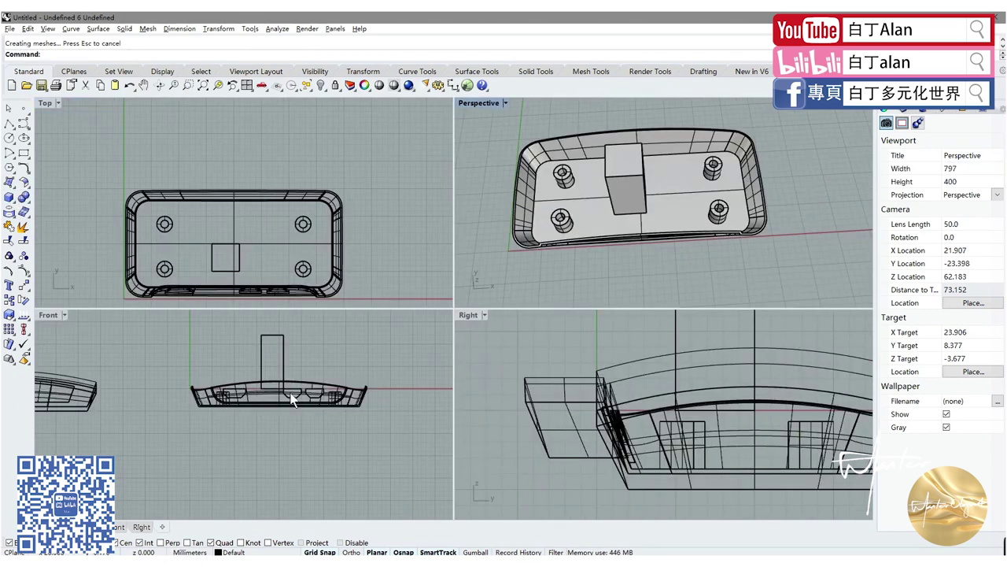
{"action": "scroll", "coordinate": [293, 399], "scroll_direction": "up", "scroll_amount": 3}
{"action": "scroll", "coordinate": [272, 393], "scroll_direction": "up", "scroll_amount": 2}
{"action": "left_click", "coordinate": [245, 382]}
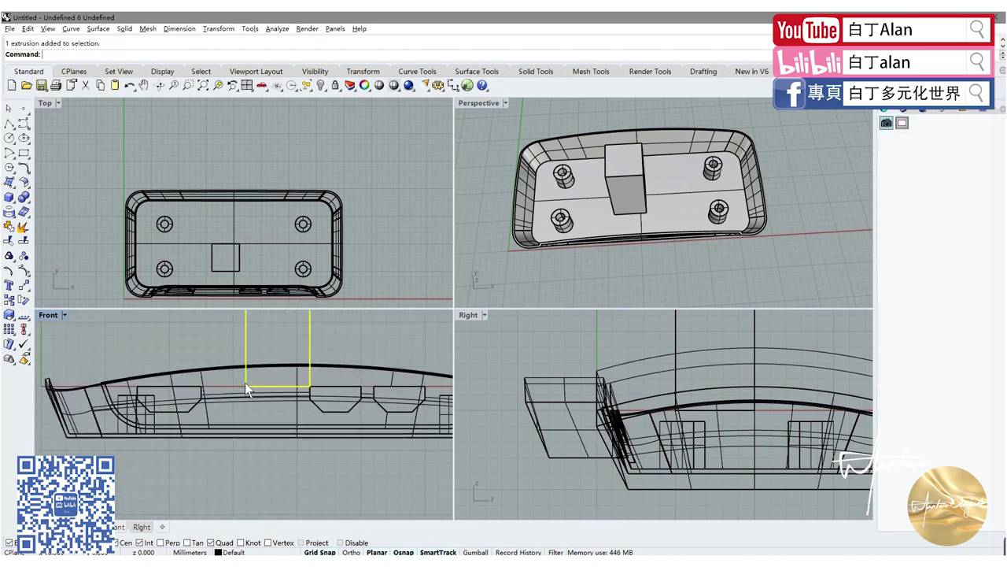
{"action": "left_click", "coordinate": [24, 286]}
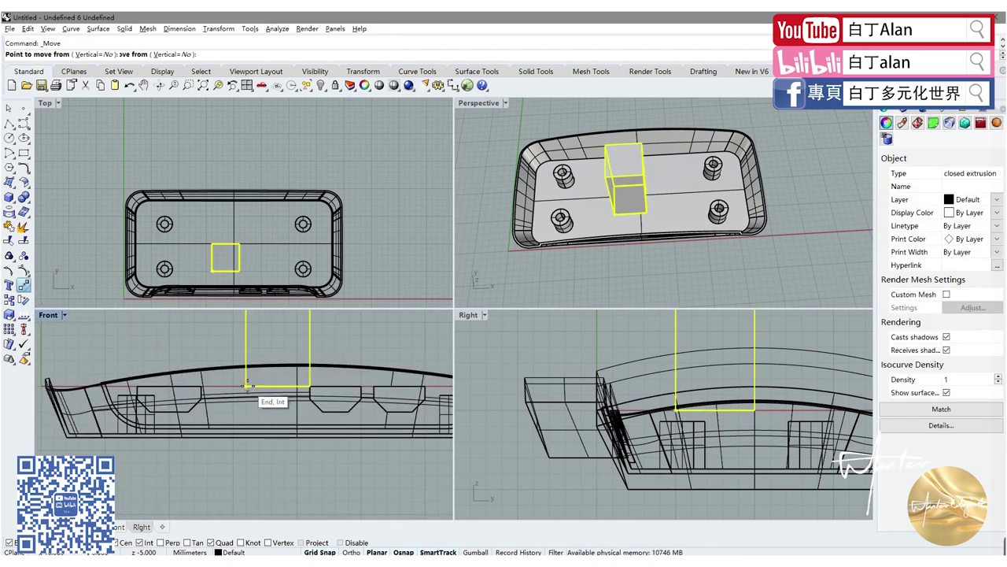
{"action": "left_click", "coordinate": [246, 385]}
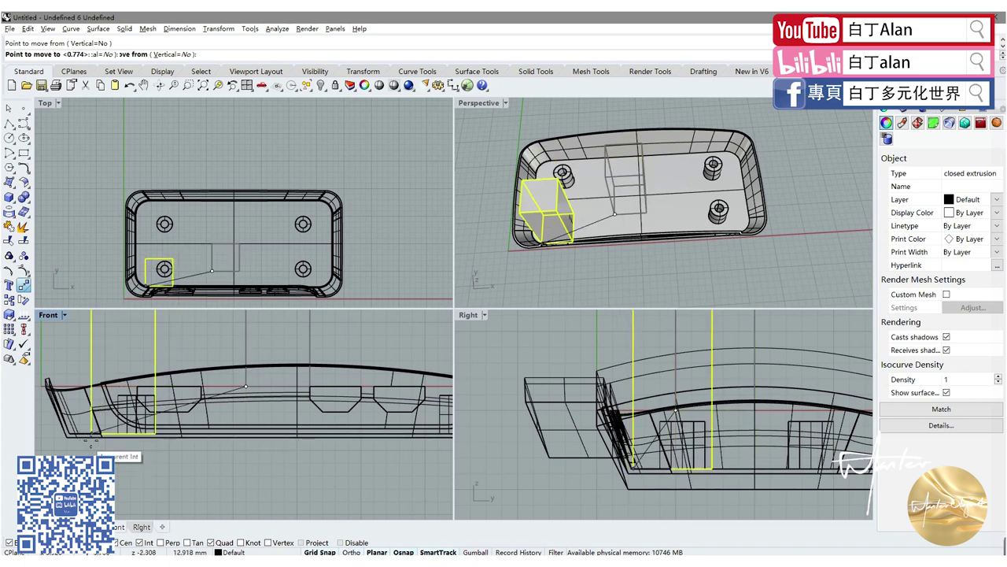
{"action": "left_click", "coordinate": [103, 438]}
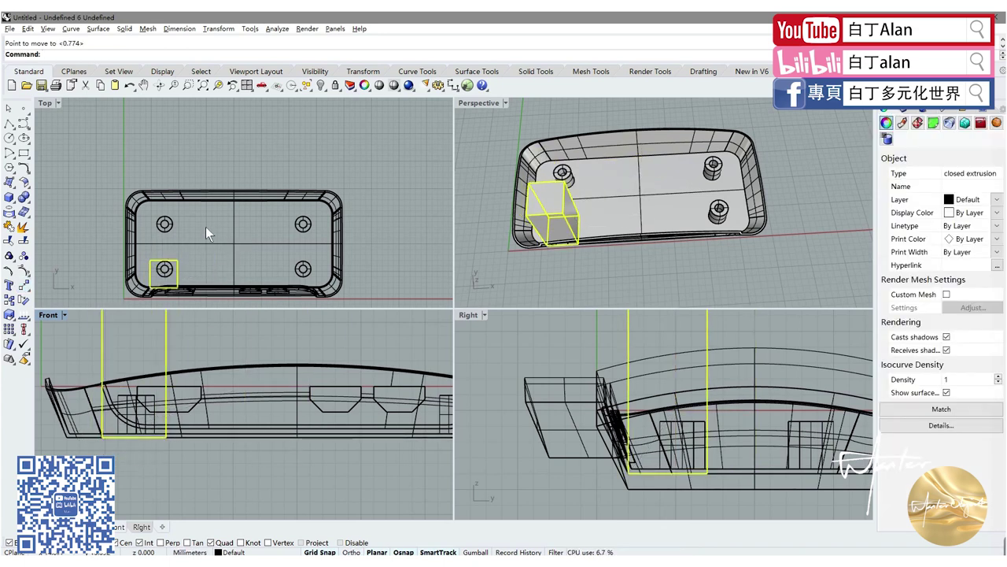
{"action": "left_click_drag", "start_coordinate": [179, 276], "coordinate": [243, 247]}
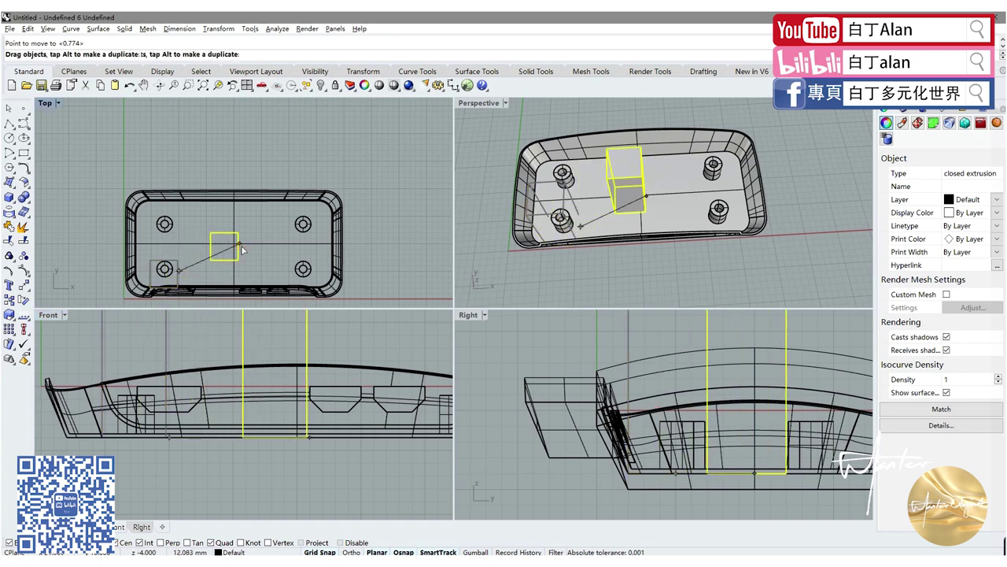
{"action": "key", "text": "Escape"}
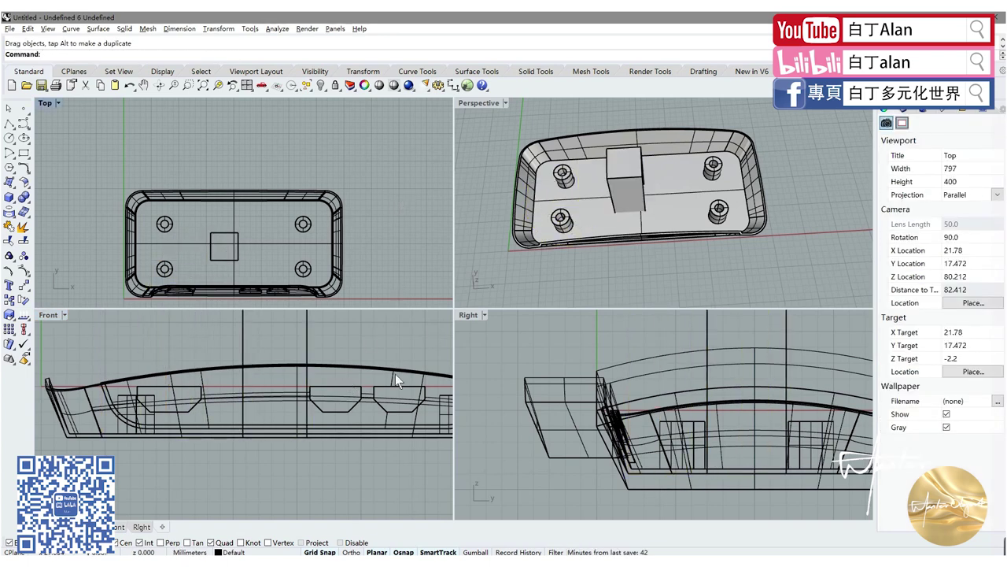
- Try a Boolean union of the centre box with the shell, undo it, and delete the box
{"action": "right_click_drag", "start_coordinate": [558, 239], "coordinate": [603, 182]}
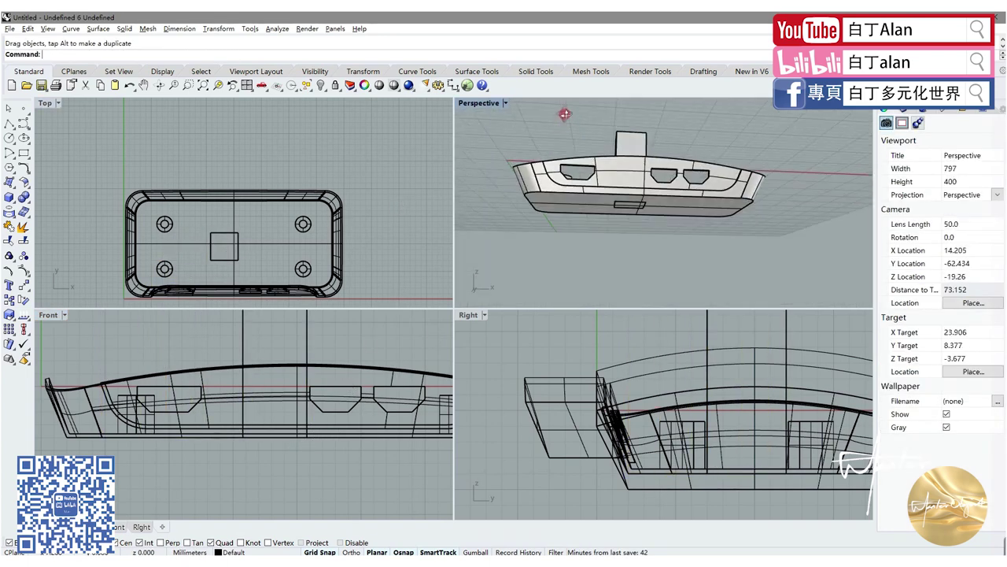
{"action": "left_click", "coordinate": [615, 172]}
{"action": "left_click", "coordinate": [626, 132], "text": "shift"}
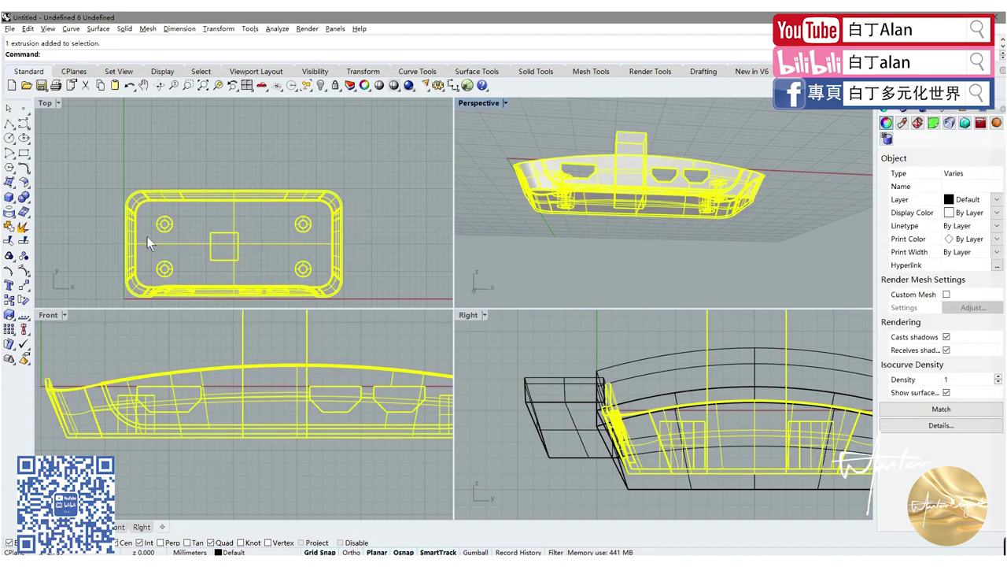
{"action": "left_click", "coordinate": [30, 197]}
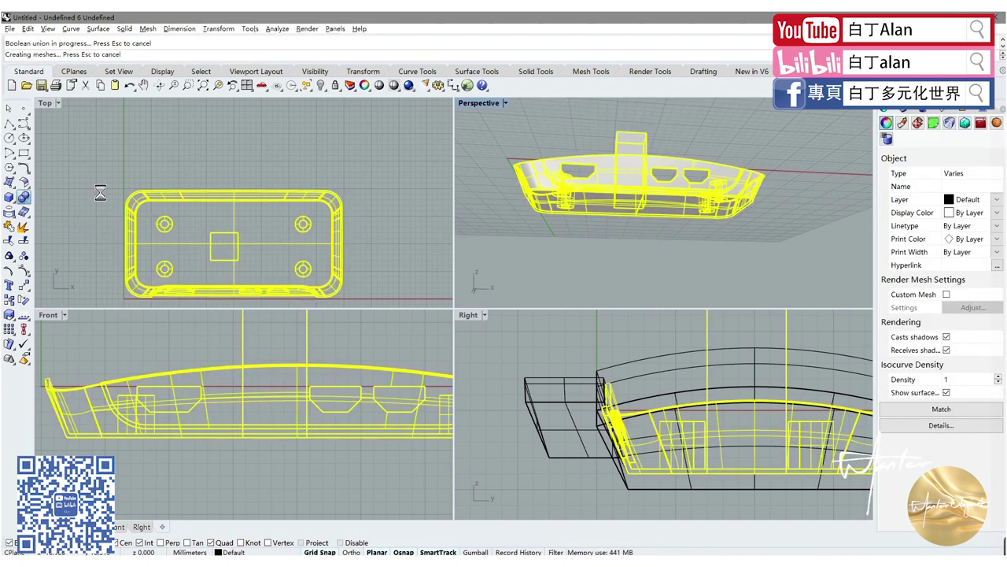
{"action": "left_click", "coordinate": [399, 163]}
{"action": "left_click", "coordinate": [622, 207]}
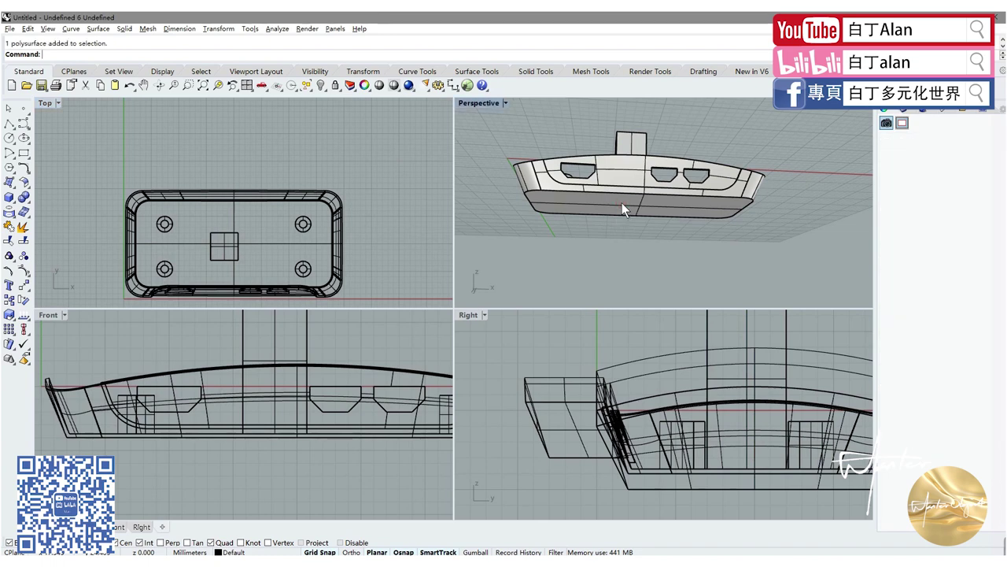
{"action": "key", "text": "ctrl+z"}
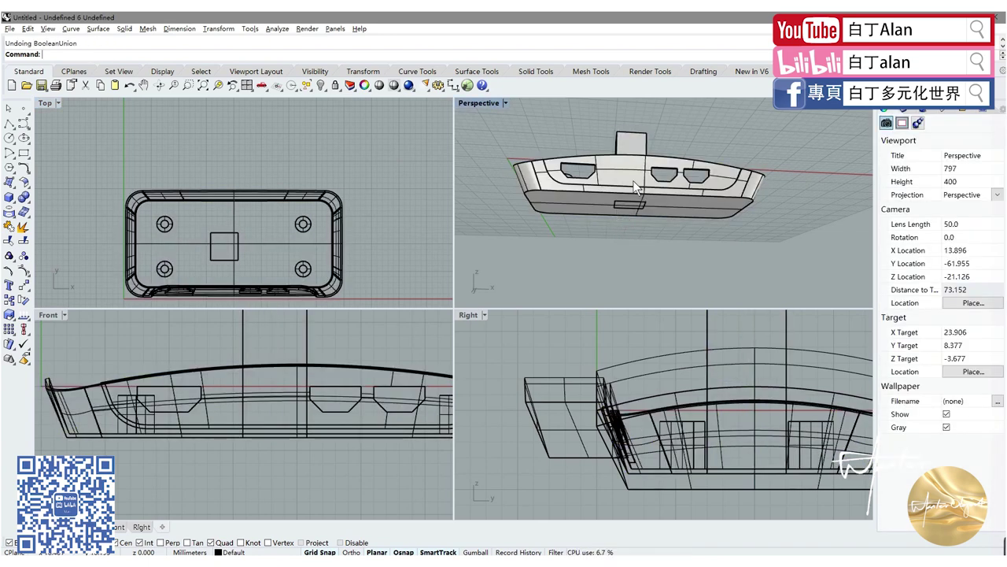
{"action": "left_click", "coordinate": [628, 144]}
{"action": "key", "text": "Delete"}
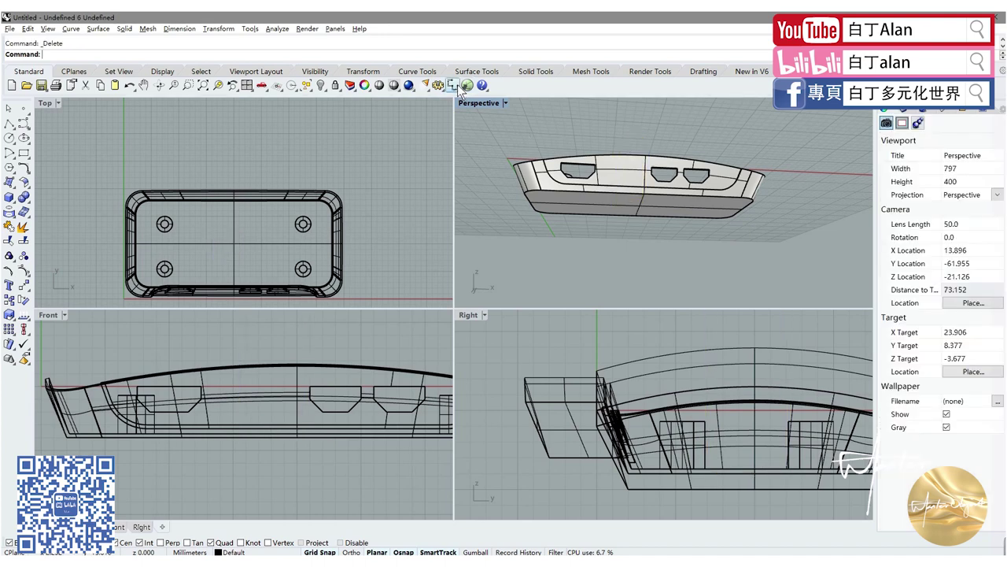
- Start FilletEdge in the maximized Perspective view with a 0.02 radius
{"action": "right_click_drag", "start_coordinate": [569, 119], "coordinate": [477, 137]}
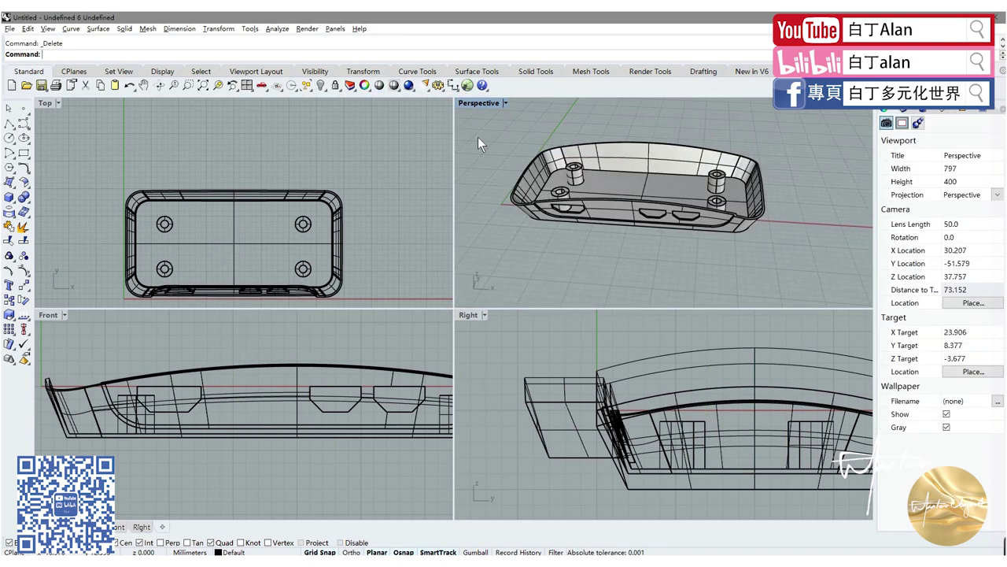
{"action": "double_click", "coordinate": [463, 105]}
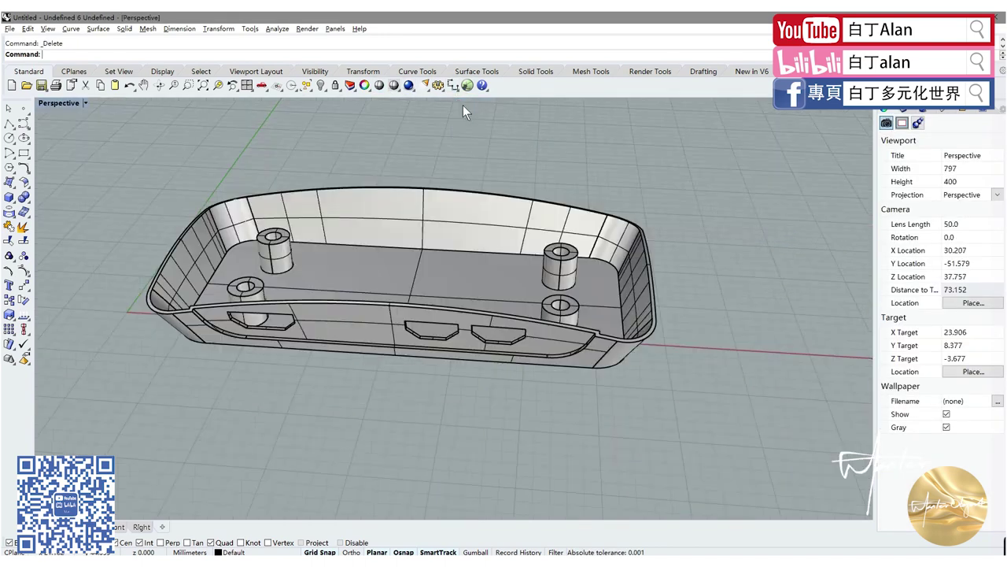
{"action": "left_click", "coordinate": [28, 204]}
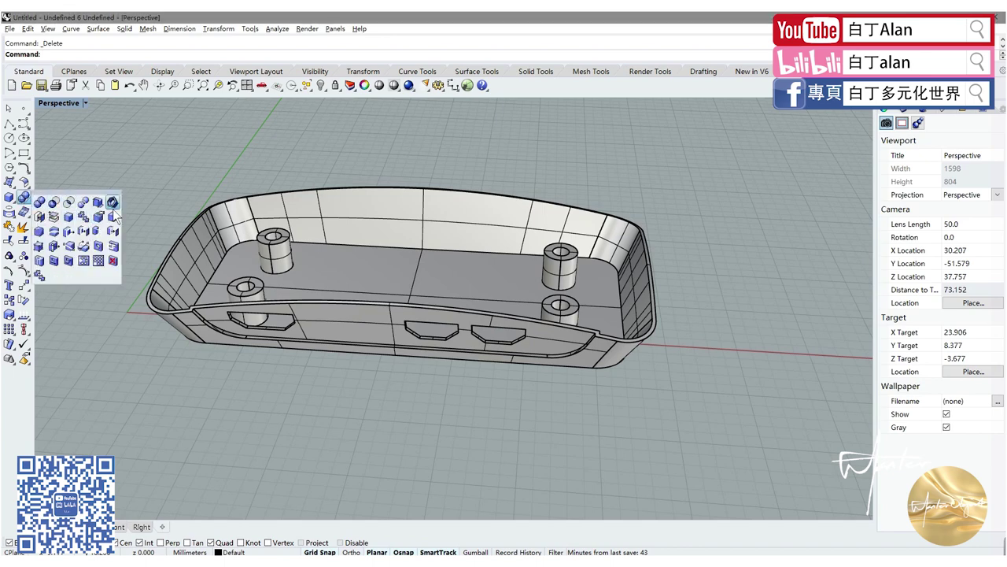
{"action": "left_click", "coordinate": [114, 214]}
{"action": "scroll", "coordinate": [170, 293], "scroll_direction": "up", "scroll_amount": 3}
{"action": "scroll", "coordinate": [193, 314], "scroll_direction": "up", "scroll_amount": 2}
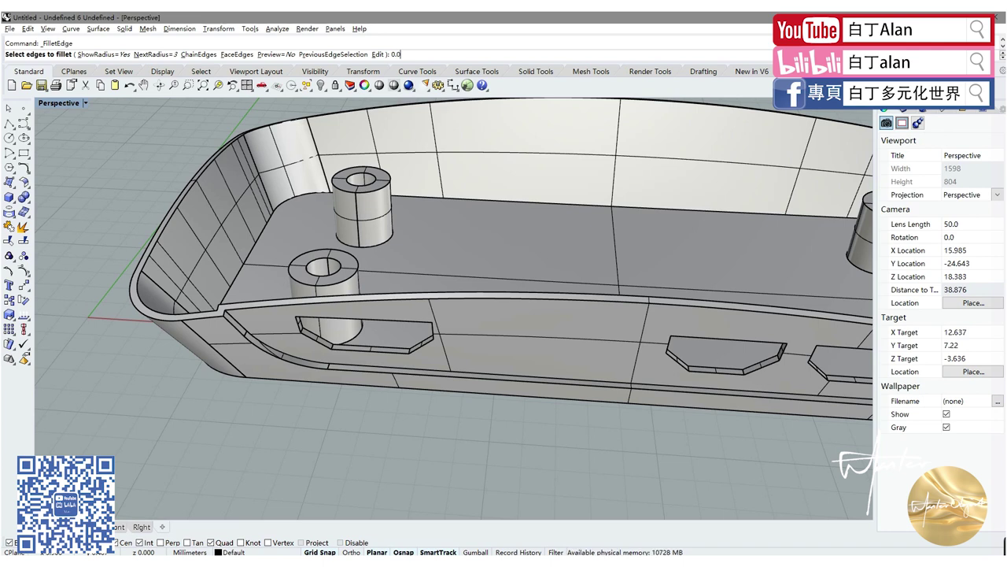
{"action": "type", "text": "2"}
{"action": "key", "text": "Return"}
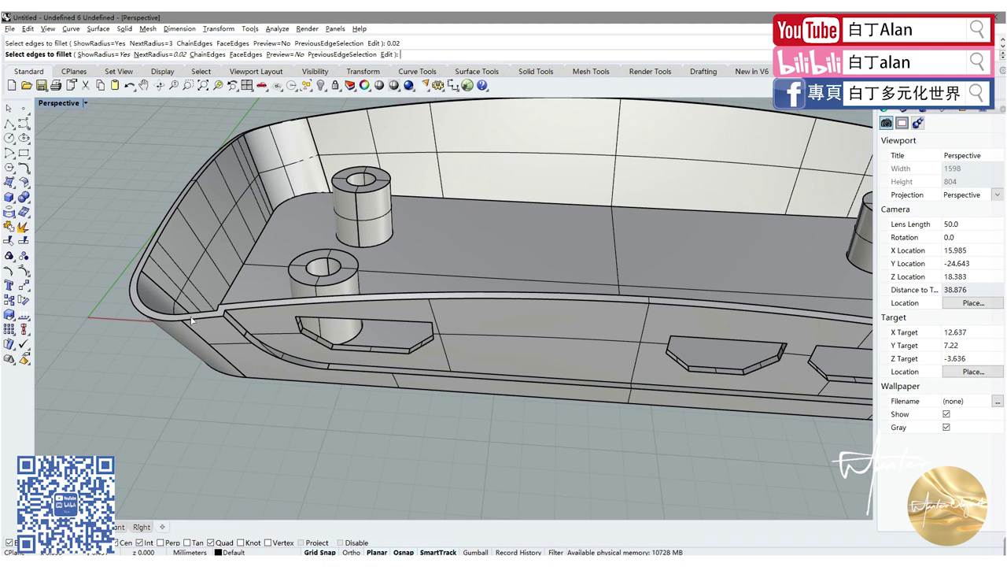
- Pick the rim edge at the left corner and the left wall's upper edge
{"action": "left_click", "coordinate": [193, 316]}
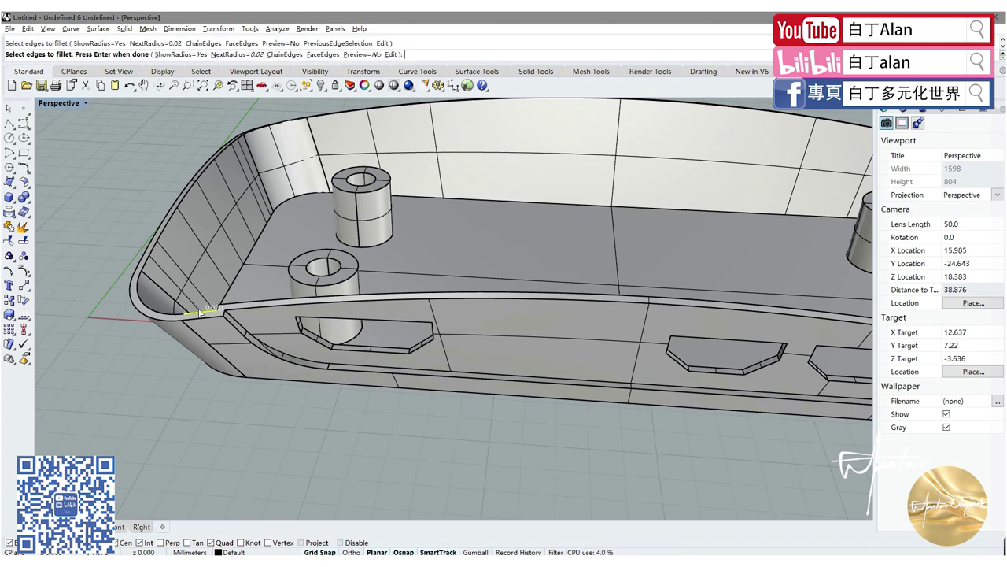
{"action": "left_click", "coordinate": [198, 315]}
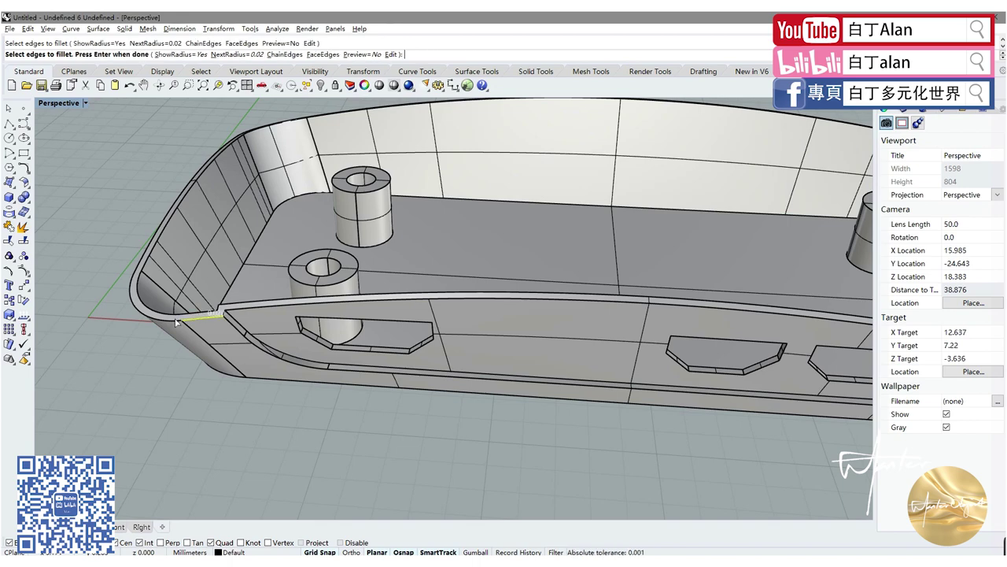
{"action": "left_click", "coordinate": [194, 319]}
{"action": "scroll", "coordinate": [165, 307], "scroll_direction": "down", "scroll_amount": 3}
{"action": "scroll", "coordinate": [181, 217], "scroll_direction": "up", "scroll_amount": 3}
{"action": "left_click", "coordinate": [185, 220]}
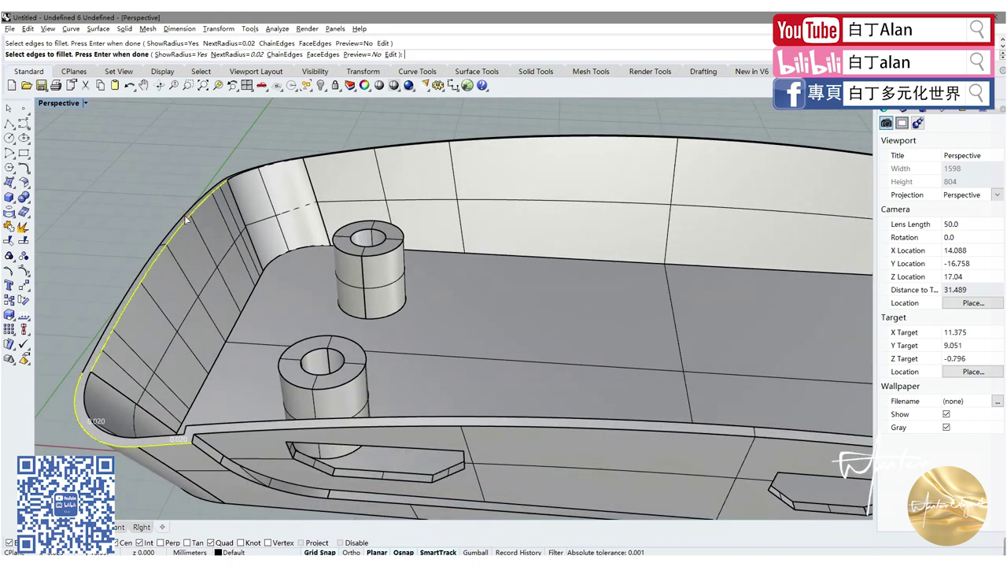
{"action": "left_click", "coordinate": [186, 219]}
{"action": "left_click", "coordinate": [183, 217]}
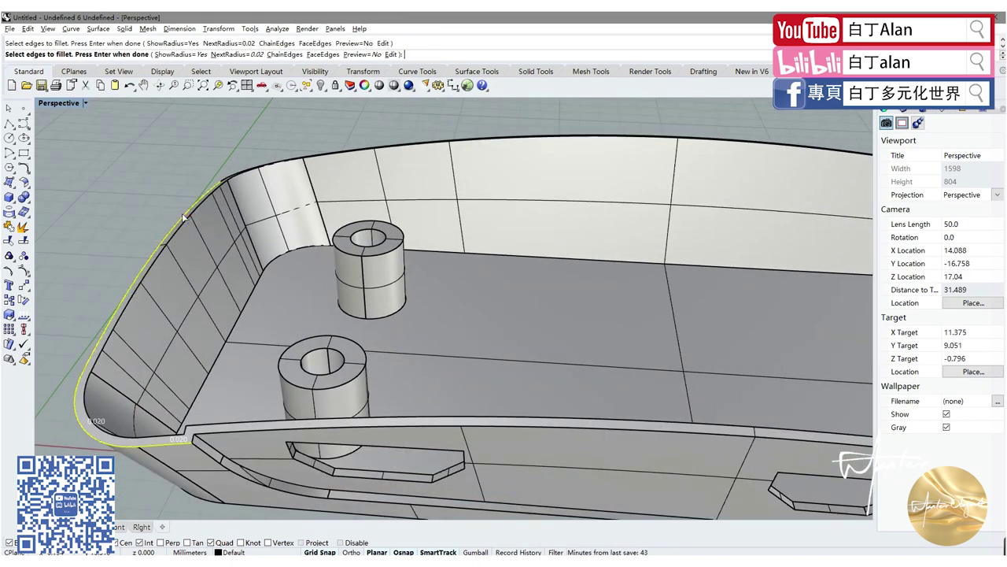
- From the tray's other side, add the curved edges below the slot and the long upper side-wall edge
{"action": "right_click_drag", "start_coordinate": [186, 216], "coordinate": [438, 170]}
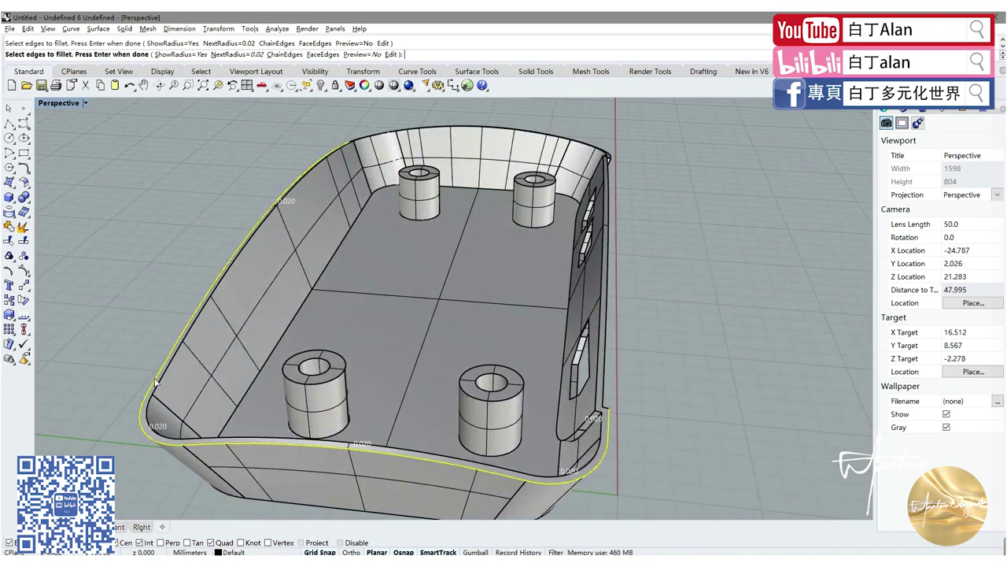
{"action": "scroll", "coordinate": [353, 295], "scroll_direction": "down", "scroll_amount": 3}
{"action": "mouse_move", "coordinate": [353, 294]}
{"action": "right_mouse_down"}
{"action": "mouse_move", "coordinate": [508, 246]}
{"action": "mouse_move", "coordinate": [236, 354]}
{"action": "right_mouse_up"}
{"action": "scroll", "coordinate": [509, 247], "scroll_direction": "up", "scroll_amount": 5}
{"action": "scroll", "coordinate": [509, 247], "scroll_direction": "down", "scroll_amount": 2}
{"action": "scroll", "coordinate": [236, 354], "scroll_direction": "up", "scroll_amount": 5}
{"action": "left_click", "coordinate": [92, 420]}
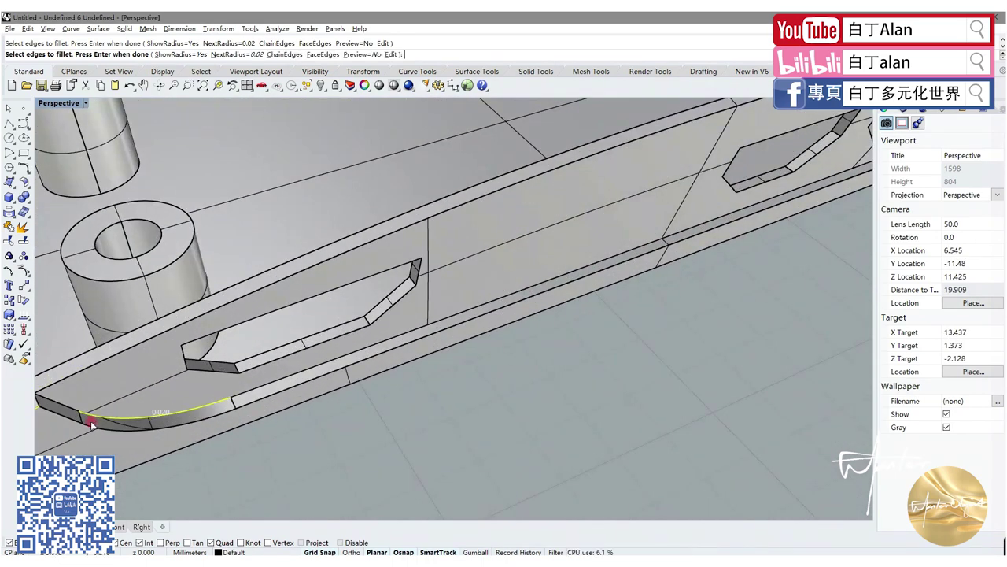
{"action": "left_click", "coordinate": [90, 425]}
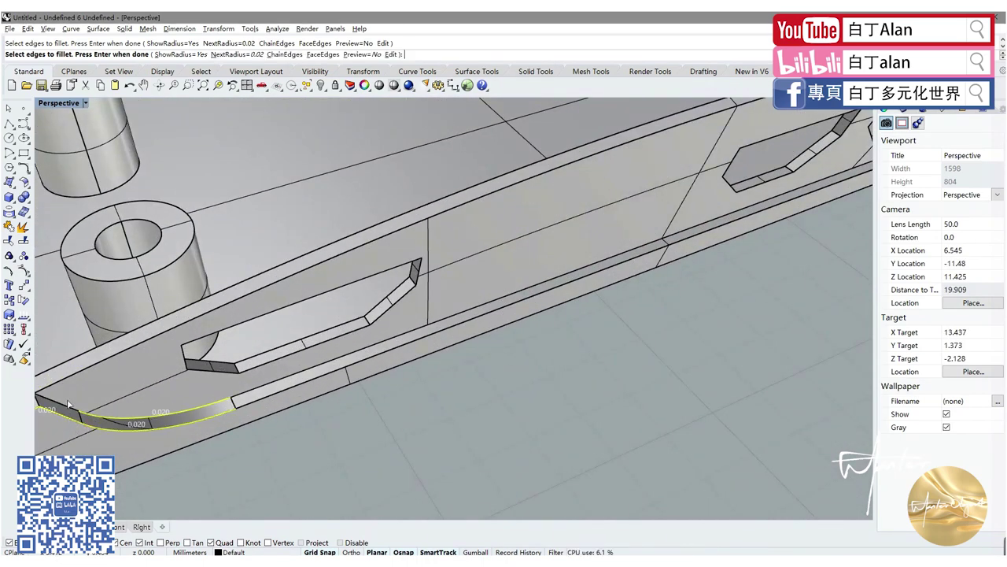
{"action": "scroll", "coordinate": [95, 396], "scroll_direction": "down", "scroll_amount": 2}
{"action": "scroll", "coordinate": [79, 390], "scroll_direction": "down", "scroll_amount": 1}
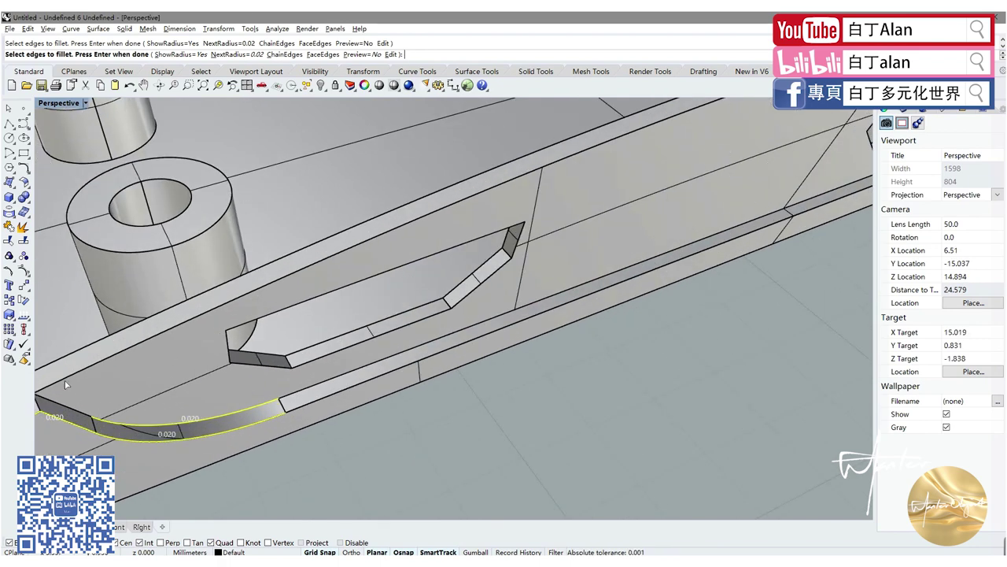
{"action": "left_click", "coordinate": [64, 381]}
- Add further side-wall edges and the boss's circular base edge
{"action": "scroll", "coordinate": [88, 384], "scroll_direction": "up", "scroll_amount": 3}
{"action": "scroll", "coordinate": [79, 389], "scroll_direction": "down", "scroll_amount": 3}
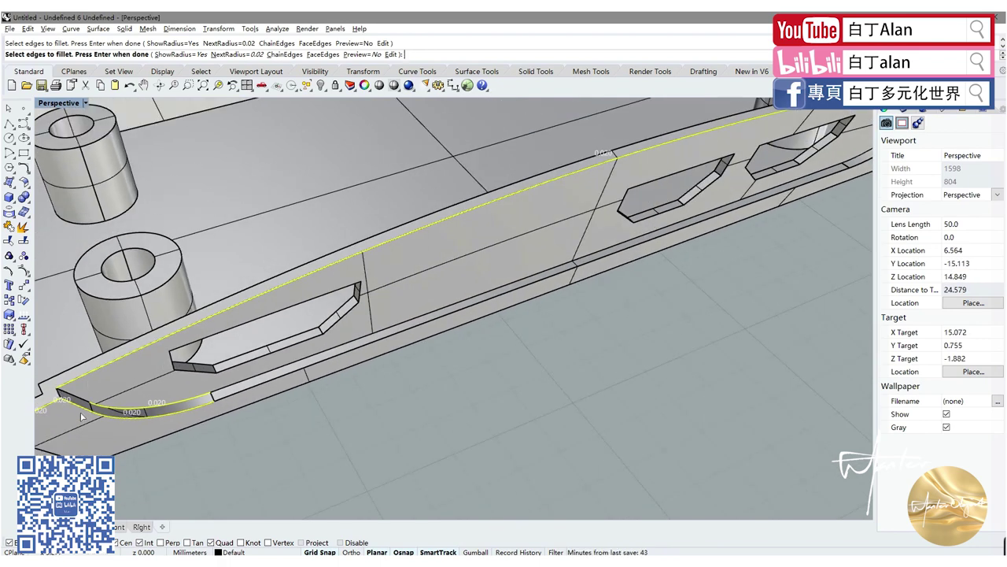
{"action": "right_click_drag", "start_coordinate": [81, 416], "coordinate": [201, 423]}
{"action": "scroll", "coordinate": [331, 440], "scroll_direction": "down", "scroll_amount": 4}
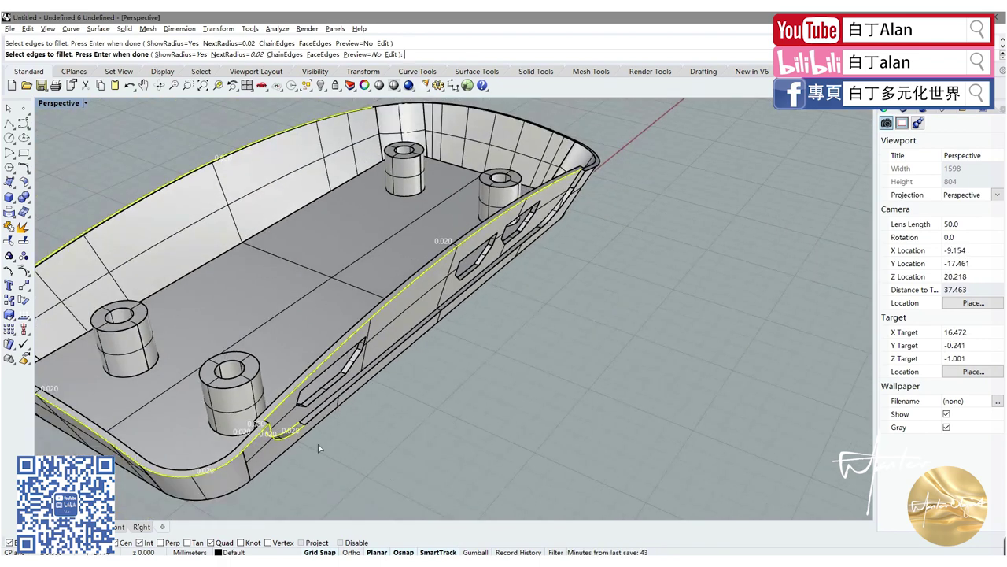
{"action": "left_click", "coordinate": [282, 455]}
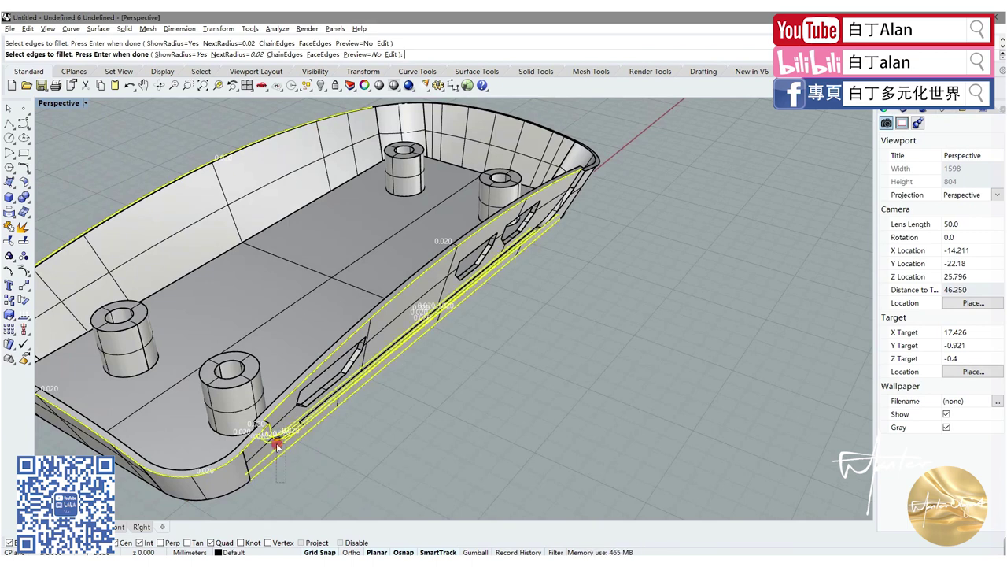
{"action": "left_click", "coordinate": [263, 422]}
- Orbit and zoom around the shell to inspect the picked fillet edges
{"action": "scroll", "coordinate": [268, 456], "scroll_direction": "down", "scroll_amount": 3}
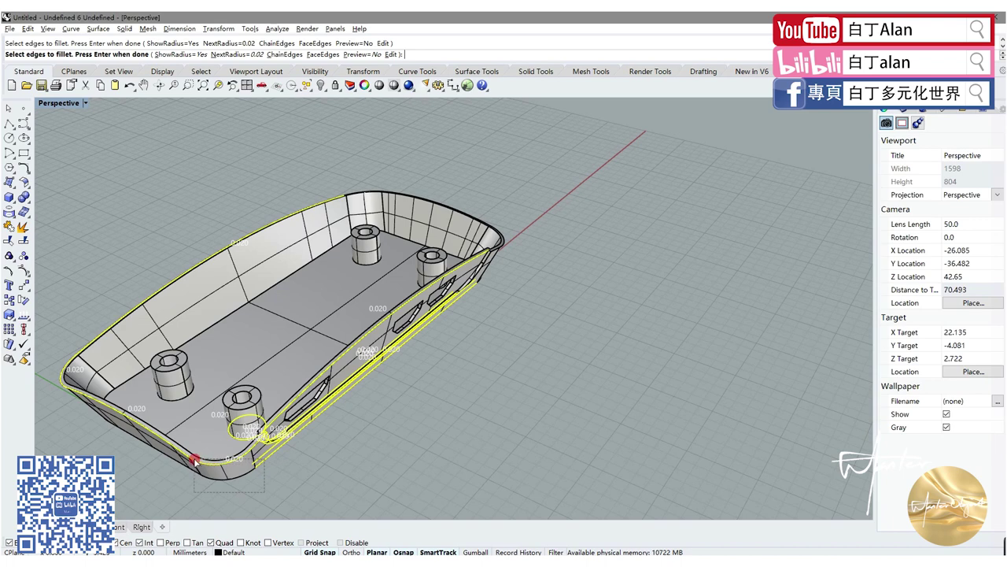
{"action": "right_click_drag", "start_coordinate": [197, 467], "coordinate": [228, 399]}
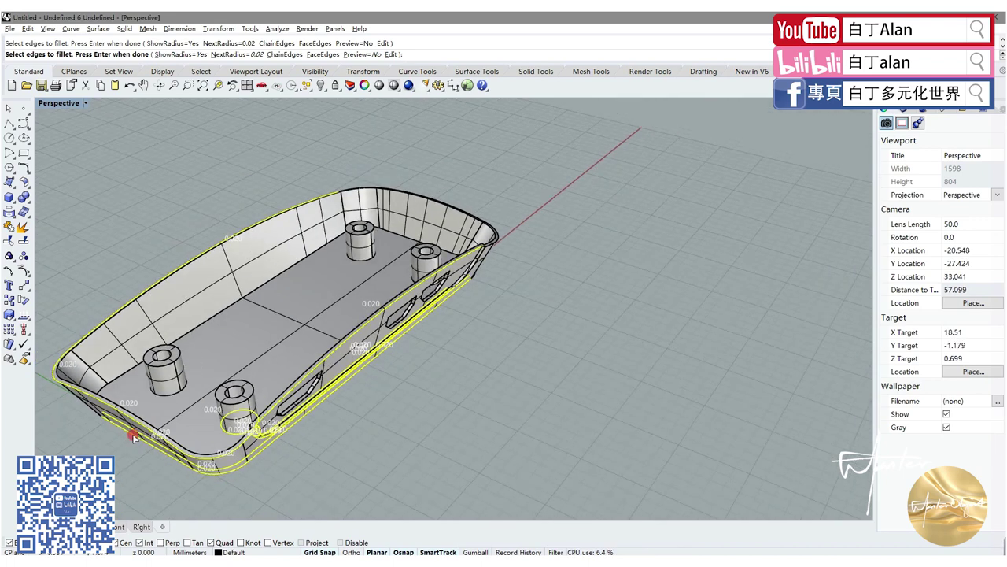
{"action": "scroll", "coordinate": [228, 402], "scroll_direction": "down", "scroll_amount": 5}
{"action": "scroll", "coordinate": [228, 404], "scroll_direction": "up", "scroll_amount": 3}
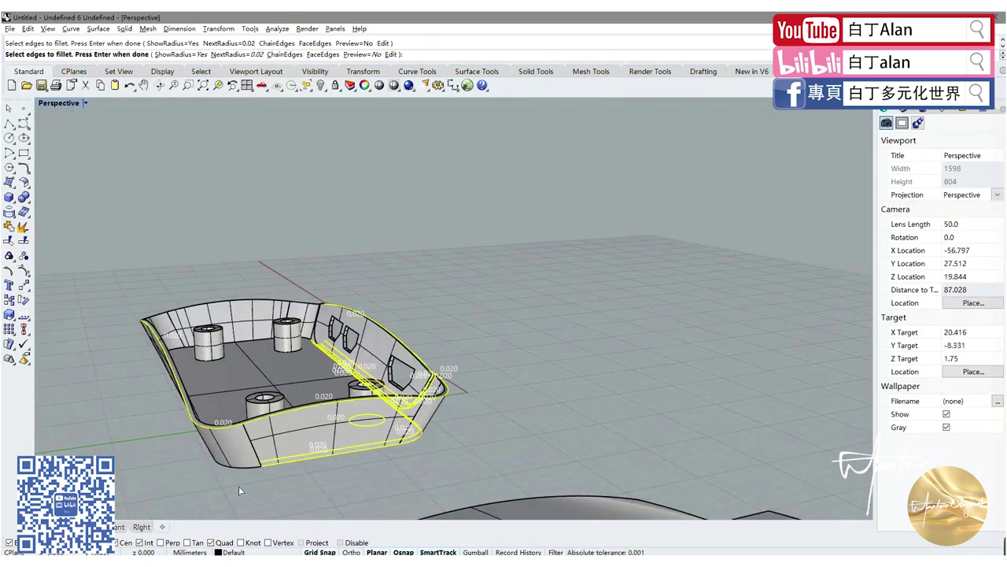
{"action": "right_click_drag", "start_coordinate": [210, 460], "coordinate": [234, 453]}
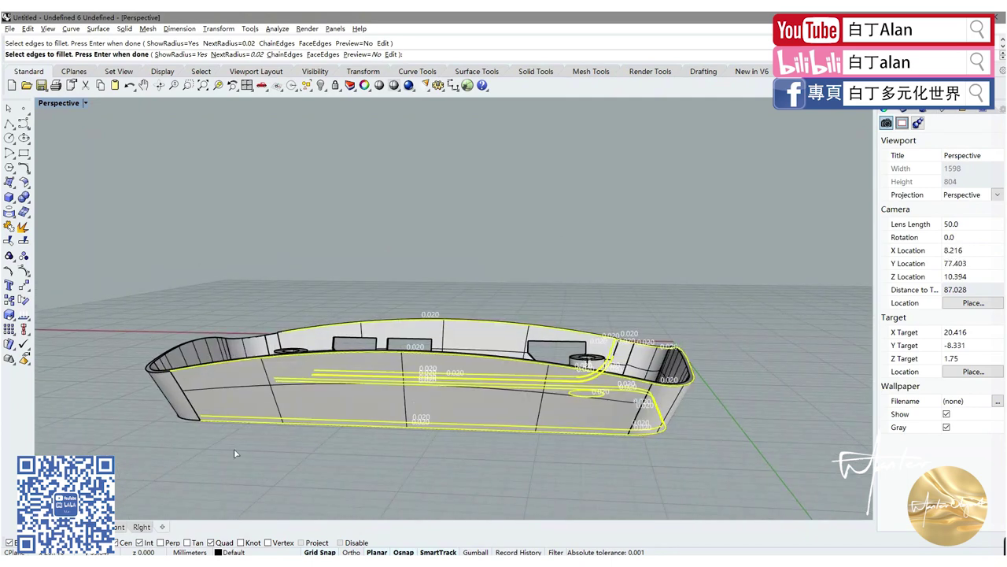
{"action": "right_click_drag", "start_coordinate": [156, 413], "coordinate": [273, 403]}
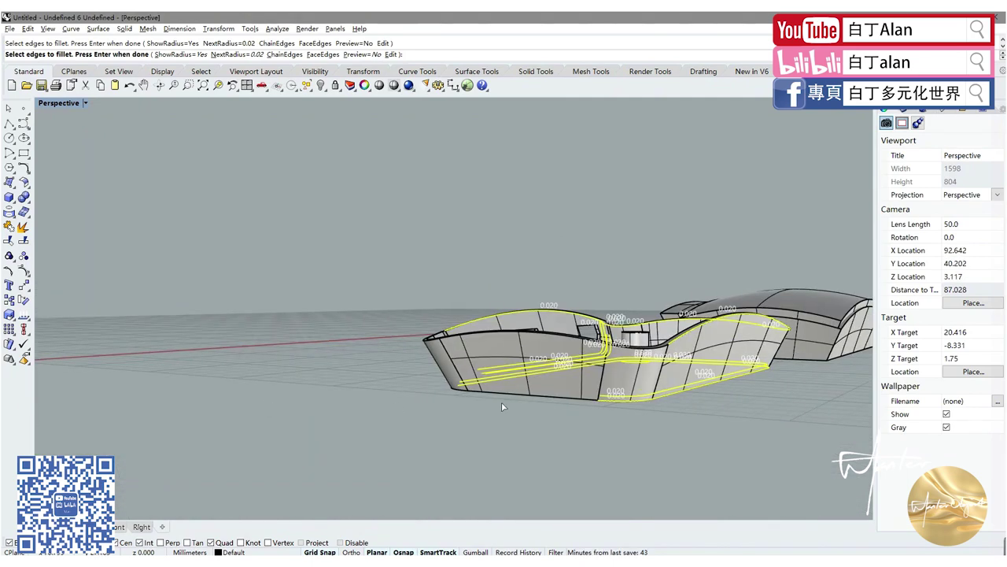
{"action": "right_click_drag", "start_coordinate": [433, 369], "coordinate": [677, 272]}
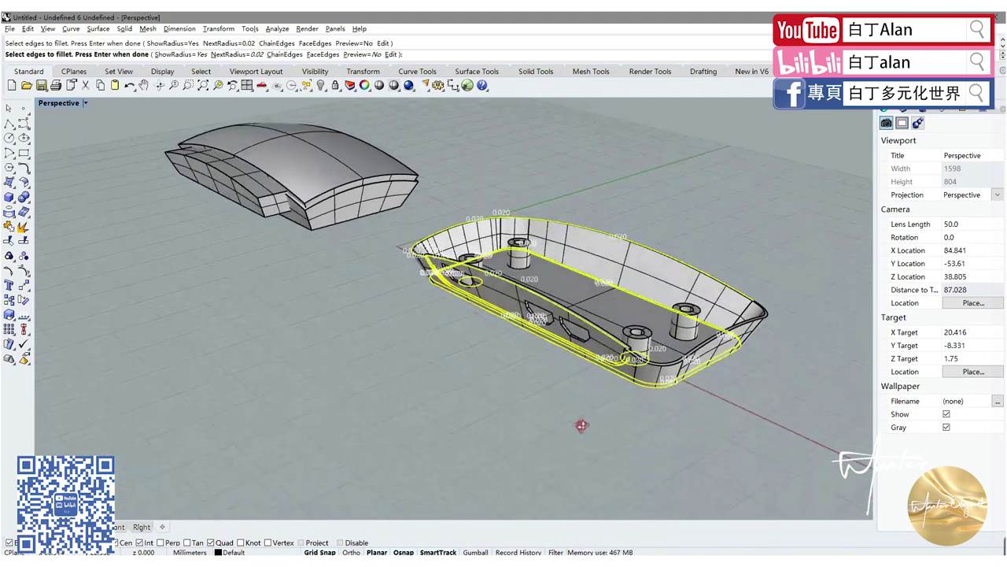
- Window-select the right-end corner edges, dropping the long lower edge and one doubled corner edge
{"action": "scroll", "coordinate": [677, 271], "scroll_direction": "up", "scroll_amount": 3}
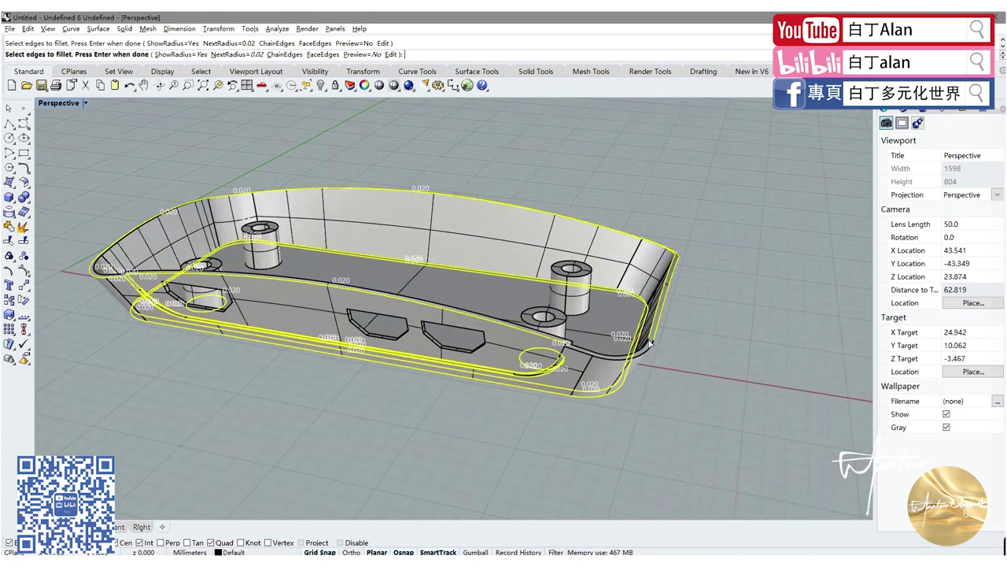
{"action": "scroll", "coordinate": [644, 347], "scroll_direction": "up", "scroll_amount": 2}
{"action": "right_click_drag", "start_coordinate": [644, 347], "coordinate": [665, 392]}
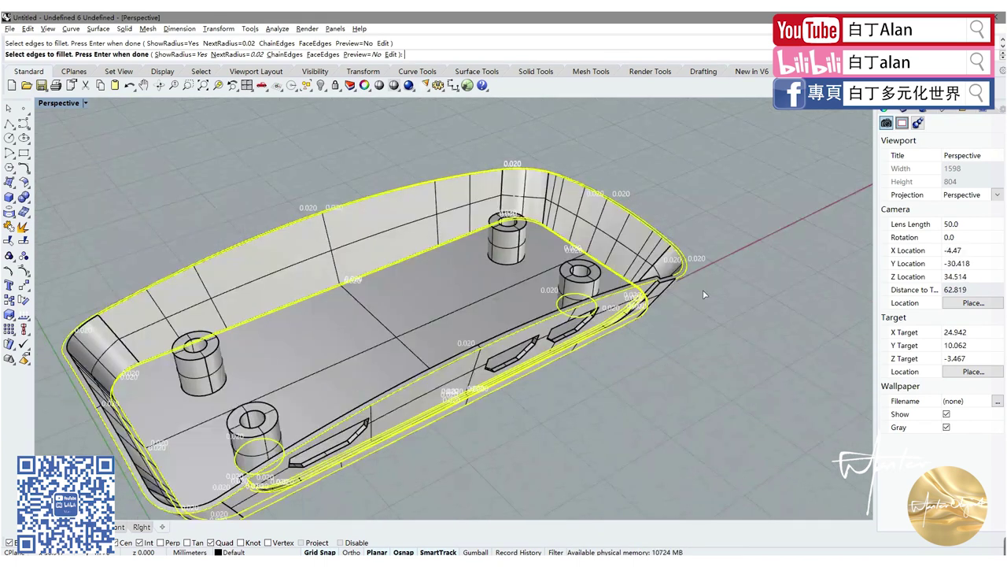
{"action": "scroll", "coordinate": [675, 322], "scroll_direction": "up", "scroll_amount": 2}
{"action": "scroll", "coordinate": [678, 392], "scroll_direction": "up", "scroll_amount": 2}
{"action": "mouse_move", "coordinate": [678, 392]}
{"action": "left_mouse_down"}
{"action": "mouse_move", "coordinate": [607, 337]}
{"action": "mouse_move", "coordinate": [598, 315]}
{"action": "left_mouse_up"}
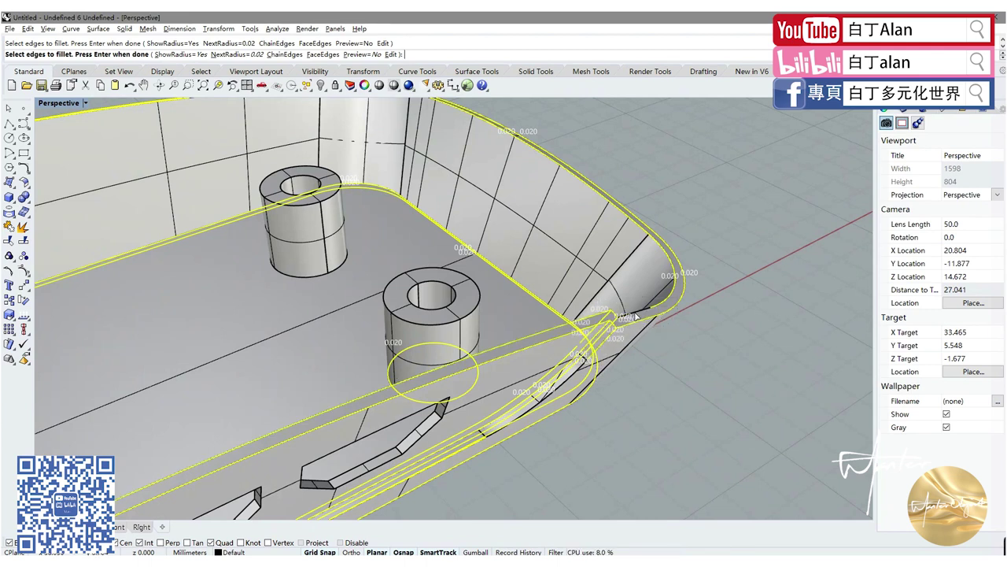
{"action": "left_click", "coordinate": [606, 315], "text": "ctrl"}
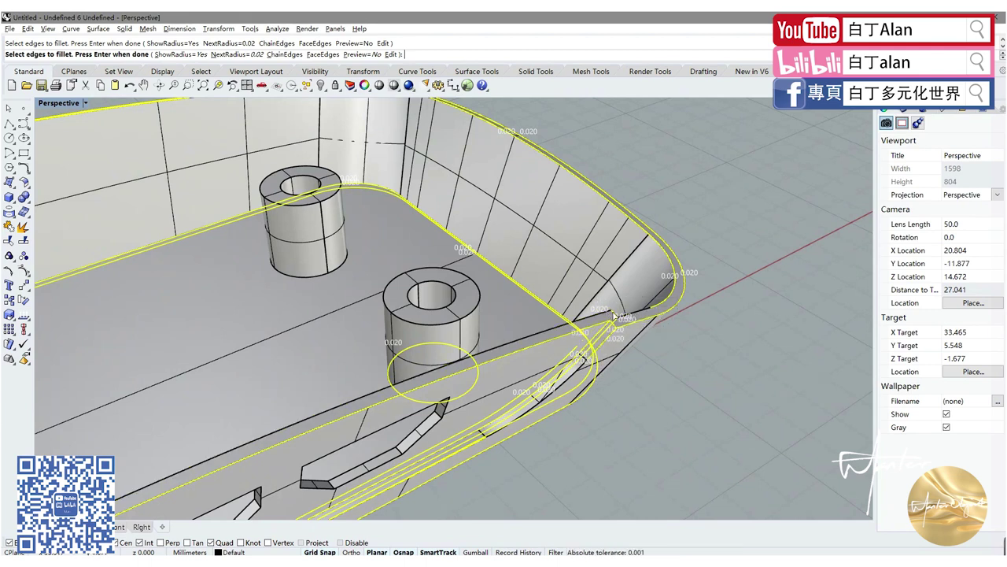
{"action": "left_click", "coordinate": [663, 307], "text": "ctrl"}
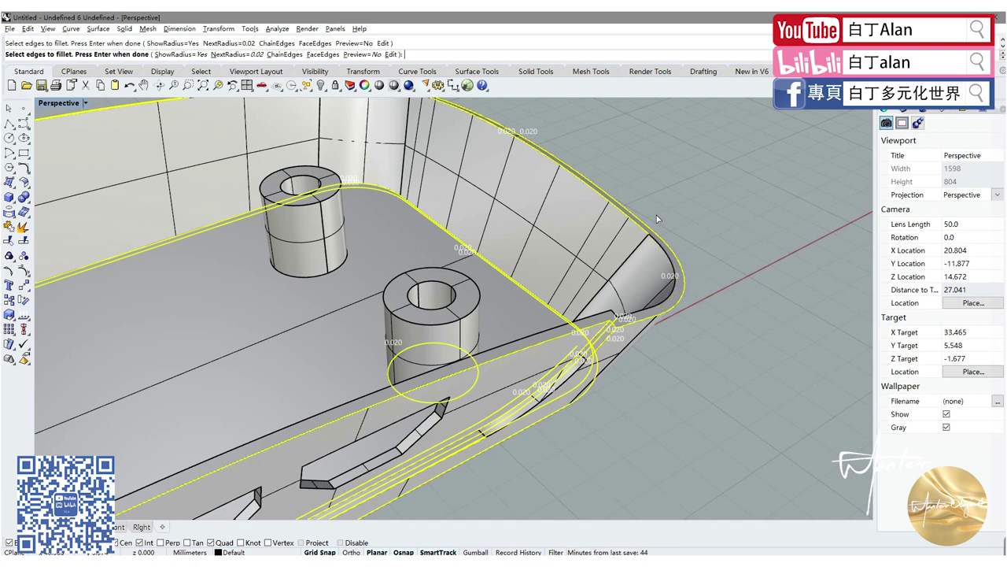
- Remove the top wall edge from the fillet and review the shell from lower angles
{"action": "right_click_drag", "start_coordinate": [628, 227], "coordinate": [348, 149]}
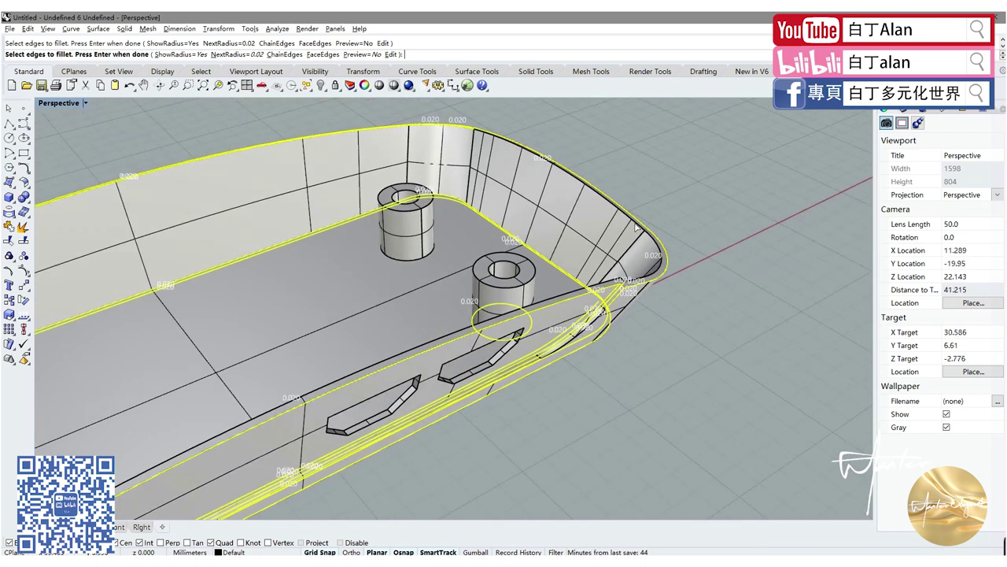
{"action": "scroll", "coordinate": [349, 150], "scroll_direction": "up", "scroll_amount": 4}
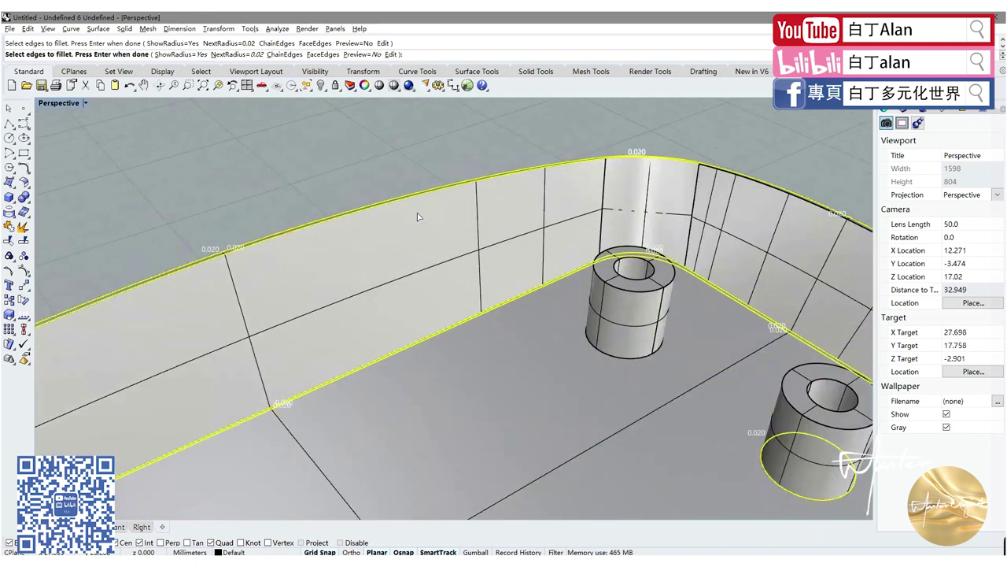
{"action": "left_click", "coordinate": [469, 190], "text": "ctrl"}
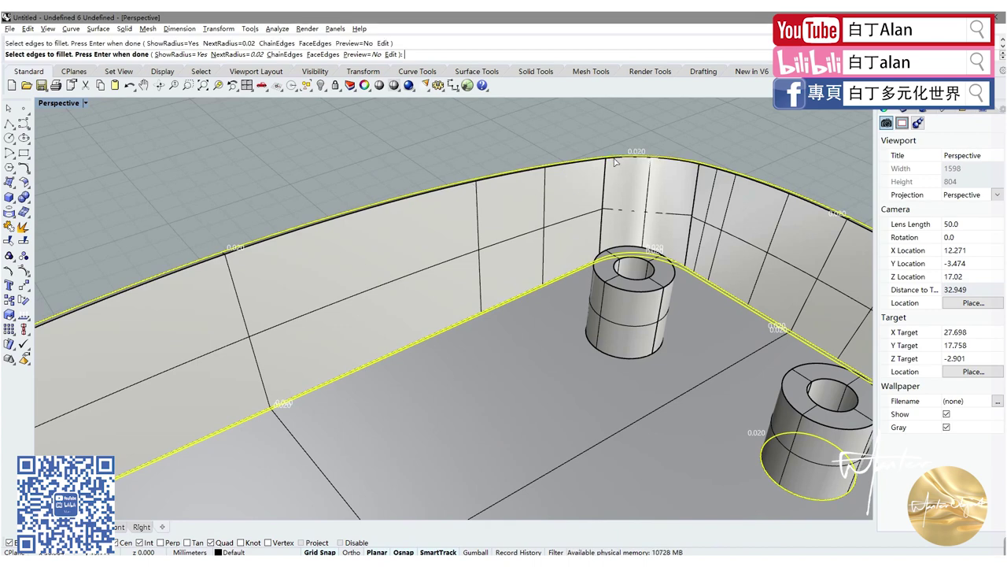
{"action": "scroll", "coordinate": [598, 236], "scroll_direction": "down", "scroll_amount": 3}
{"action": "scroll", "coordinate": [580, 260], "scroll_direction": "down", "scroll_amount": 2}
{"action": "scroll", "coordinate": [576, 268], "scroll_direction": "down", "scroll_amount": 3}
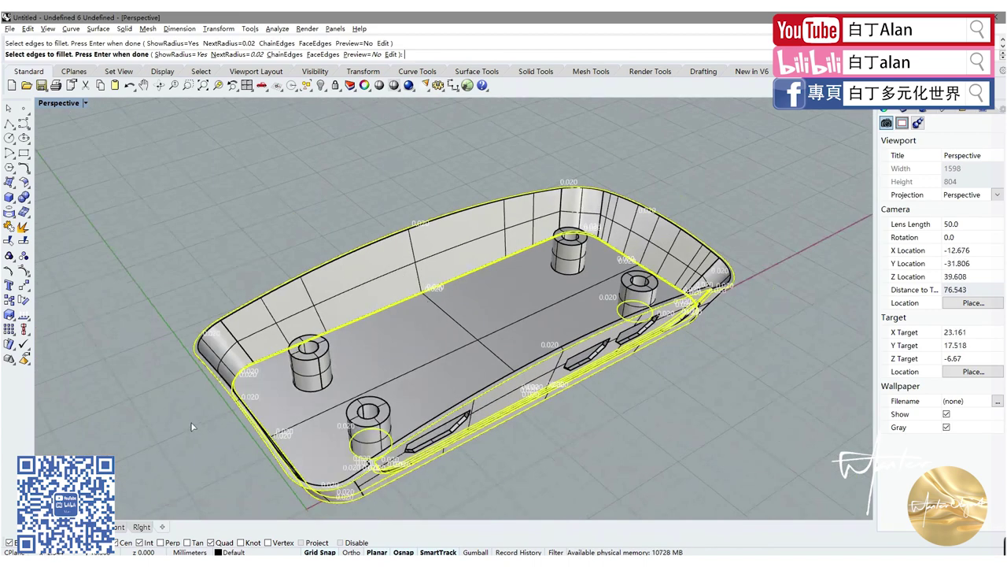
{"action": "scroll", "coordinate": [191, 426], "scroll_direction": "up", "scroll_amount": 5}
{"action": "right_click_drag", "start_coordinate": [218, 383], "coordinate": [200, 353]}
{"action": "scroll", "coordinate": [186, 364], "scroll_direction": "down", "scroll_amount": 5}
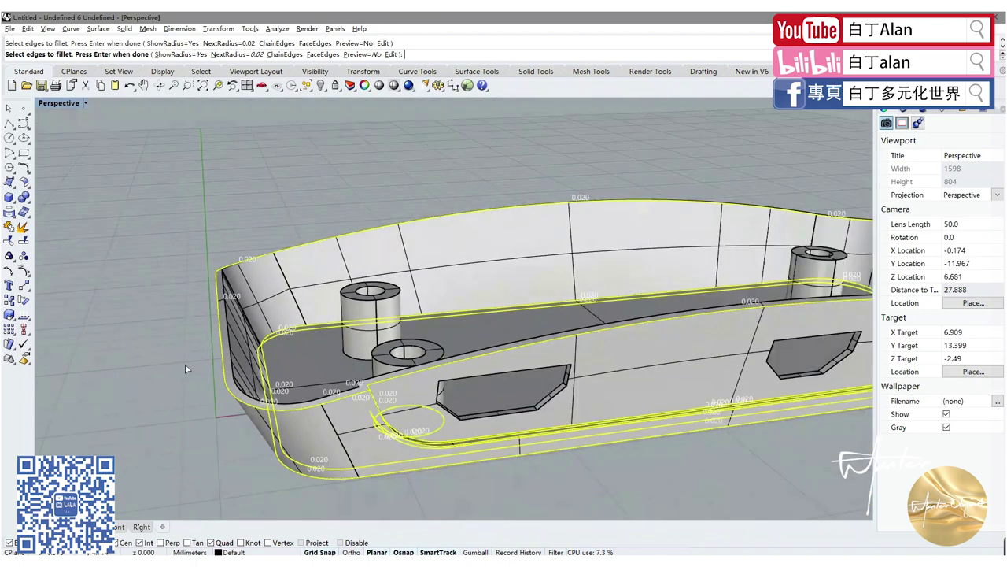
{"action": "scroll", "coordinate": [247, 412], "scroll_direction": "down", "scroll_amount": 3}
{"action": "right_click_drag", "start_coordinate": [247, 411], "coordinate": [236, 410]}
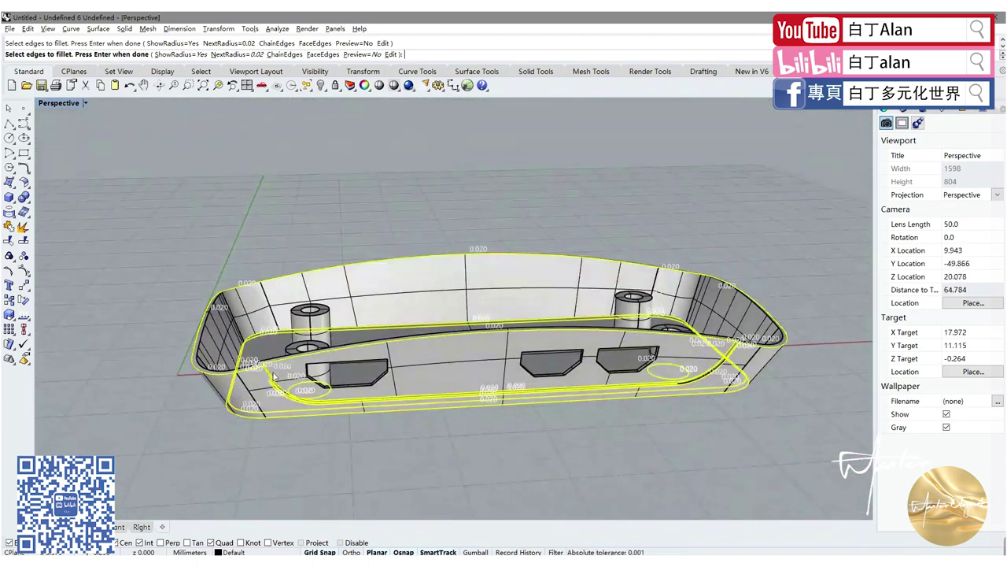
{"action": "scroll", "coordinate": [236, 410], "scroll_direction": "up", "scroll_amount": 2}
{"action": "scroll", "coordinate": [394, 393], "scroll_direction": "down", "scroll_amount": 4}
{"action": "scroll", "coordinate": [573, 386], "scroll_direction": "up", "scroll_amount": 3}
{"action": "scroll", "coordinate": [572, 386], "scroll_direction": "up", "scroll_amount": 4}
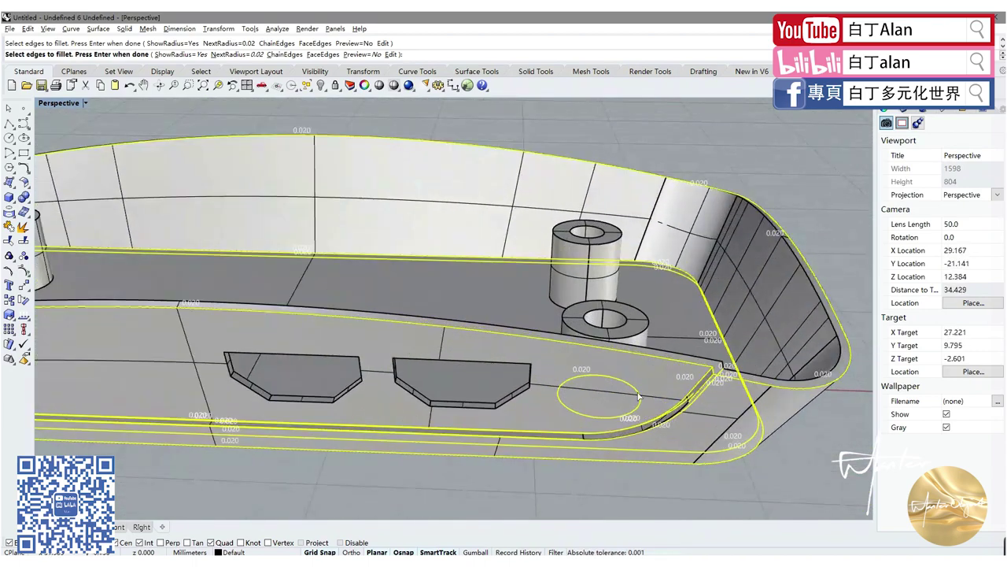
{"action": "right_click_drag", "start_coordinate": [668, 416], "coordinate": [659, 421]}
- Apply the 0.020 fillet to the picked shell edges and inspect the rounded rim
{"action": "key", "text": "Return"}
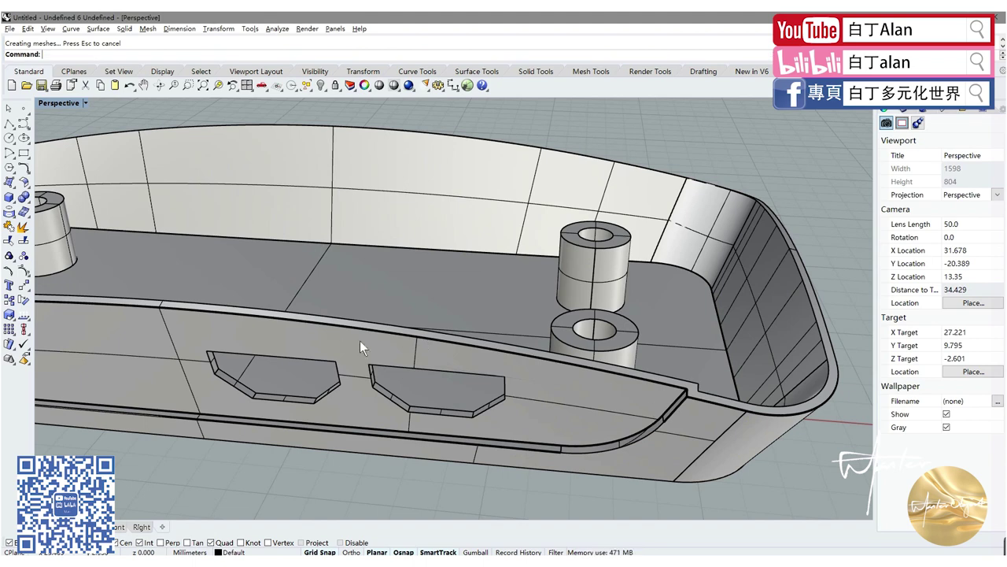
{"action": "scroll", "coordinate": [685, 391], "scroll_direction": "up", "scroll_amount": 3}
{"action": "scroll", "coordinate": [685, 391], "scroll_direction": "up", "scroll_amount": 3}
{"action": "scroll", "coordinate": [671, 402], "scroll_direction": "down", "scroll_amount": 3}
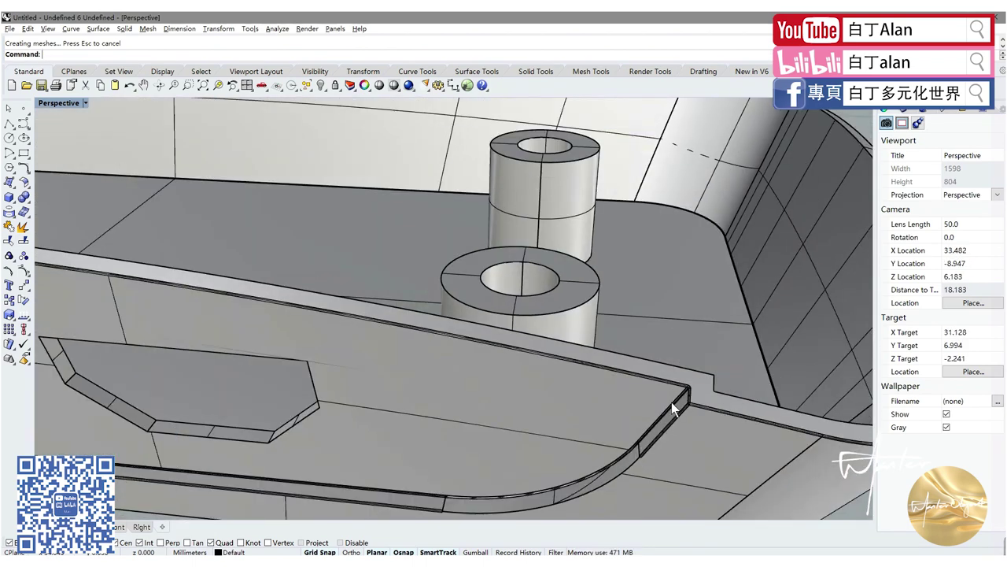
{"action": "scroll", "coordinate": [567, 495], "scroll_direction": "up", "scroll_amount": 2}
{"action": "scroll", "coordinate": [567, 494], "scroll_direction": "up", "scroll_amount": 3}
{"action": "right_click_drag", "start_coordinate": [575, 477], "coordinate": [578, 471]}
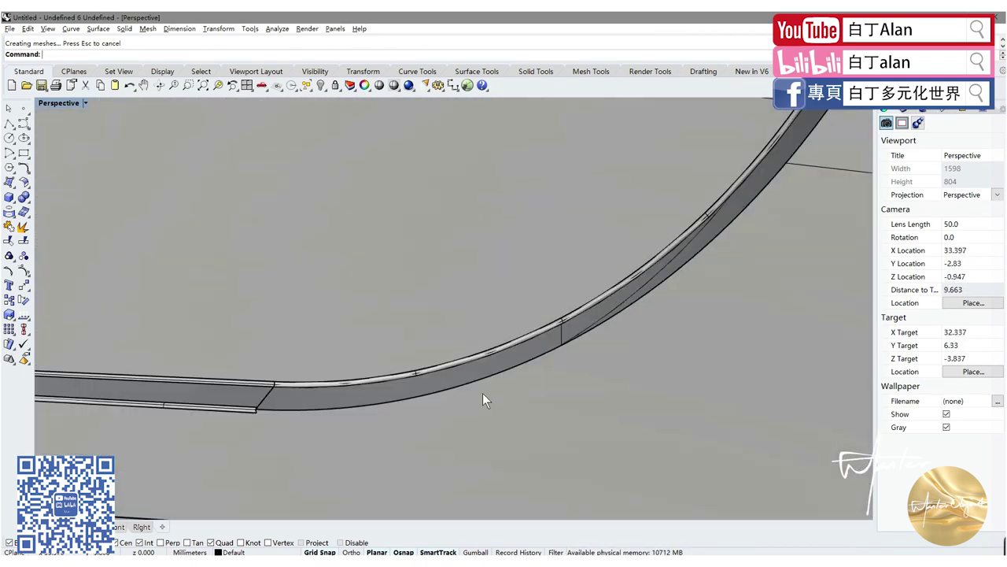
{"action": "scroll", "coordinate": [480, 392], "scroll_direction": "down", "scroll_amount": 3}
{"action": "scroll", "coordinate": [480, 397], "scroll_direction": "down", "scroll_amount": 2}
{"action": "scroll", "coordinate": [481, 406], "scroll_direction": "down", "scroll_amount": 2}
{"action": "scroll", "coordinate": [481, 414], "scroll_direction": "down", "scroll_amount": 1}
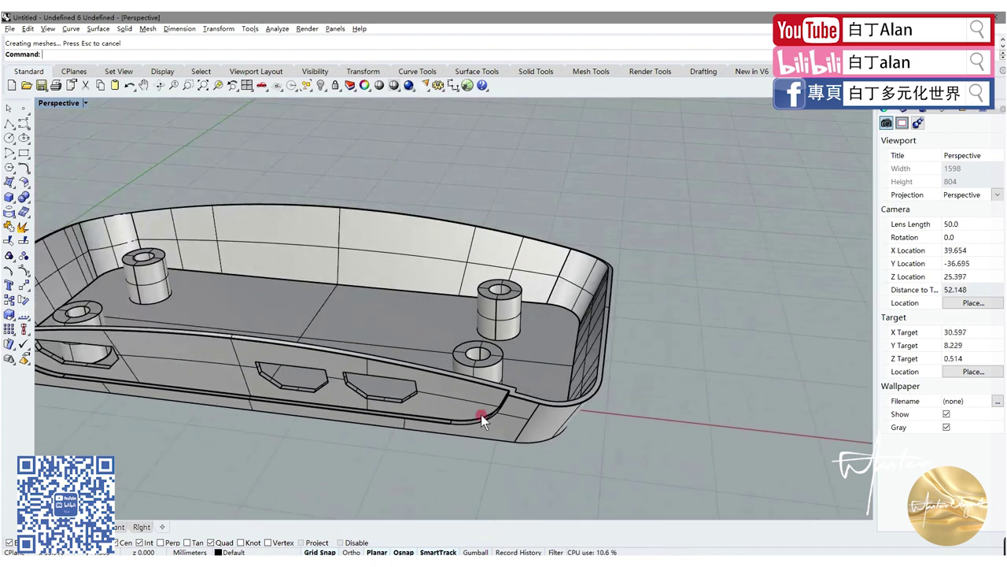
{"action": "right_click_drag", "start_coordinate": [480, 414], "coordinate": [460, 412]}
- Show the 25 hidden objects to restore the Rhino-lettered top cover, and zoom out to both shells
{"action": "left_click", "coordinate": [320, 86]}
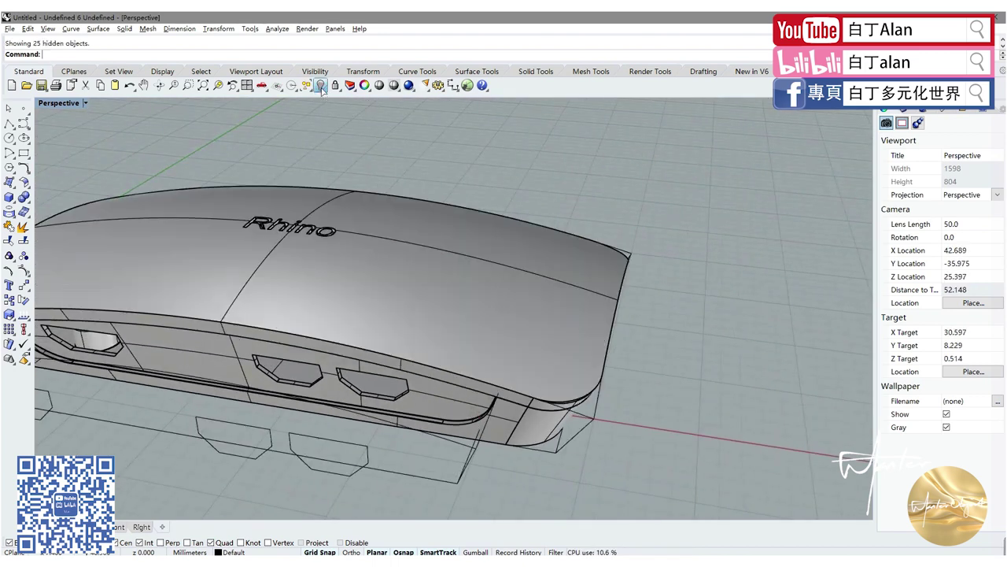
{"action": "scroll", "coordinate": [463, 296], "scroll_direction": "down", "scroll_amount": 4}
{"action": "right_click_drag", "start_coordinate": [463, 295], "coordinate": [94, 251]}
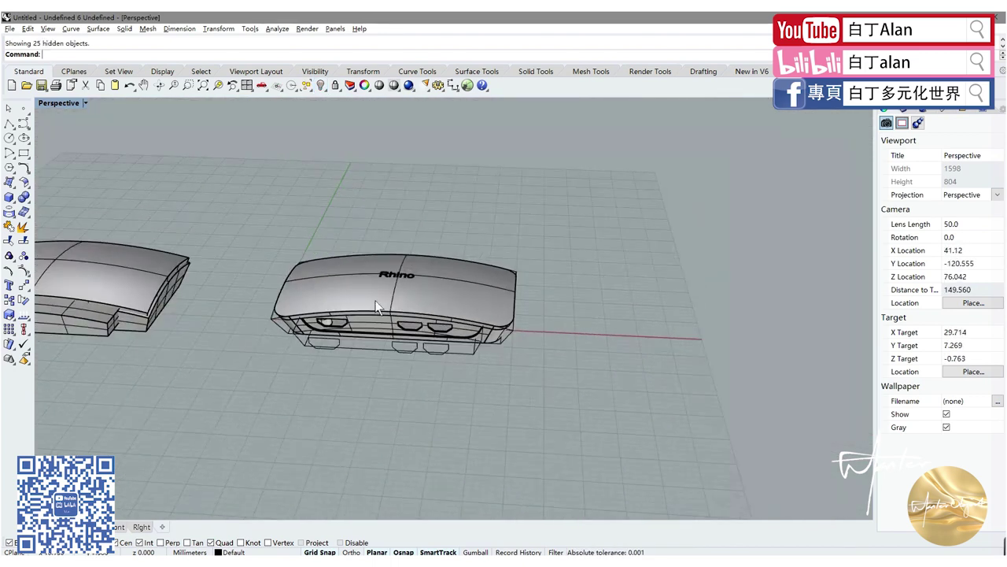
{"action": "scroll", "coordinate": [145, 253], "scroll_direction": "down", "scroll_amount": 2}
{"action": "scroll", "coordinate": [112, 242], "scroll_direction": "down", "scroll_amount": 1}
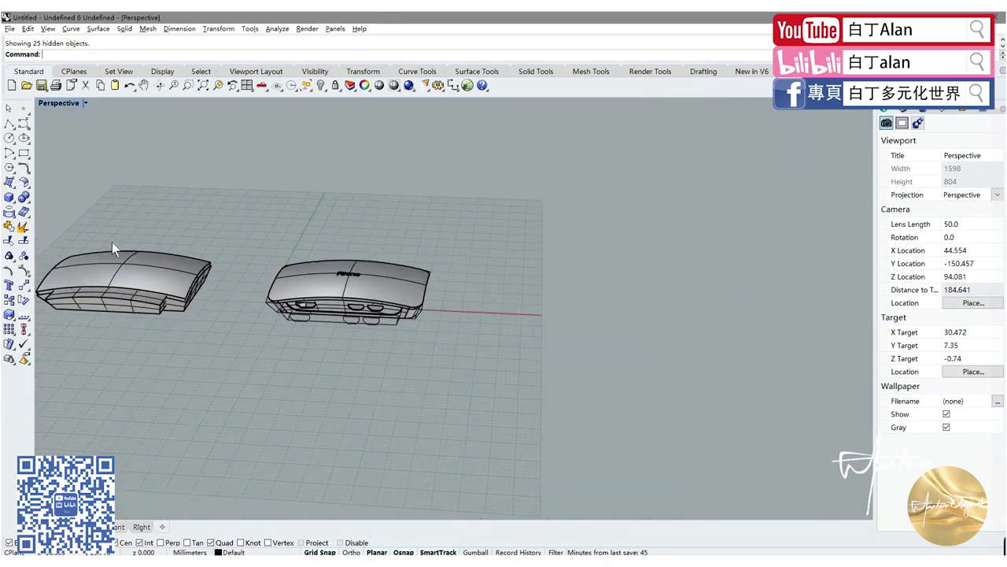
{"action": "scroll", "coordinate": [112, 241], "scroll_direction": "down", "scroll_amount": 1}
- Hide the inner helper parts and the top cover, leaving the lower body for filleting
{"action": "left_click_drag", "start_coordinate": [92, 257], "coordinate": [445, 329]}
{"action": "scroll", "coordinate": [331, 242], "scroll_direction": "up", "scroll_amount": 2}
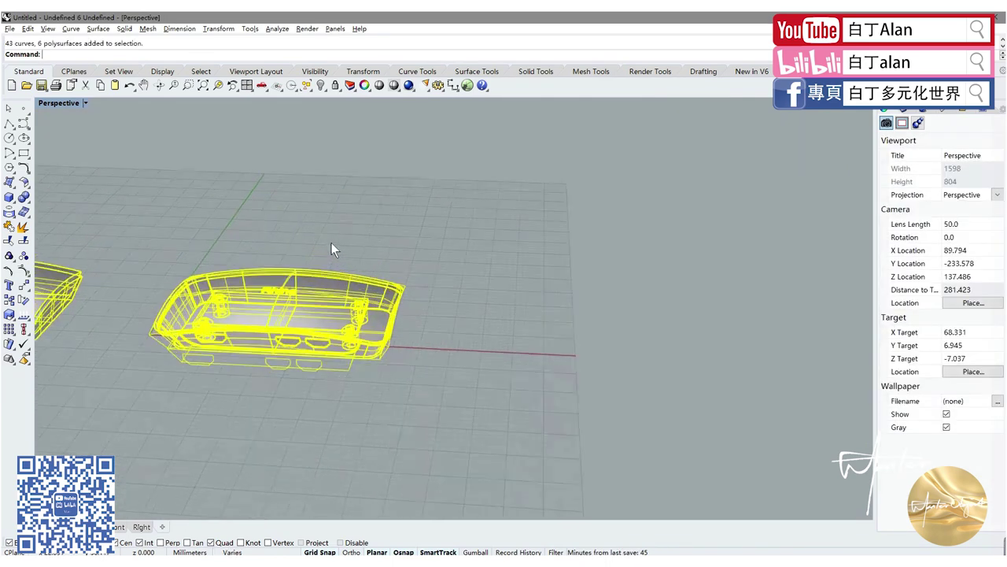
{"action": "scroll", "coordinate": [333, 312], "scroll_direction": "up", "scroll_amount": 2}
{"action": "scroll", "coordinate": [426, 274], "scroll_direction": "up", "scroll_amount": 2}
{"action": "left_click", "coordinate": [426, 274], "text": "ctrl"}
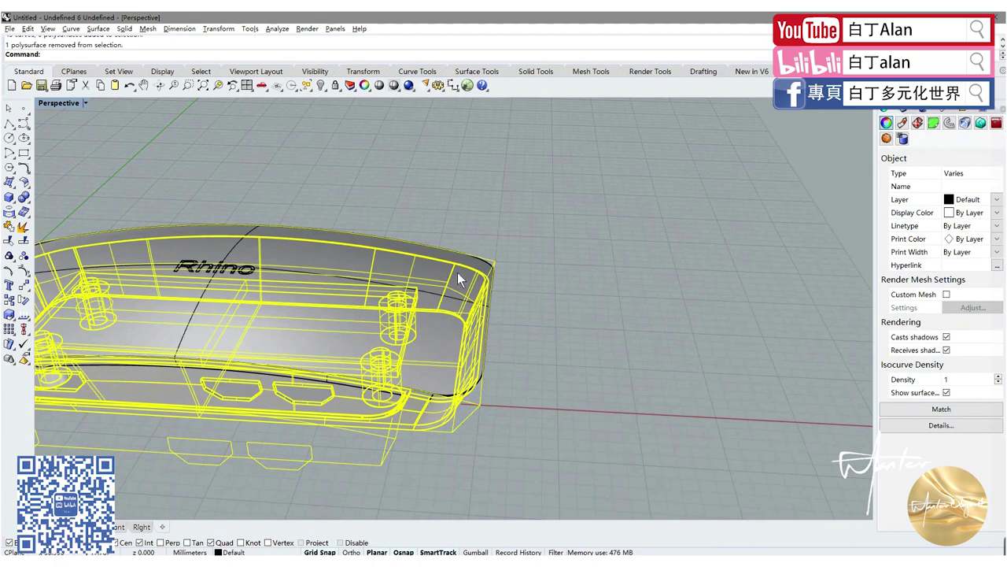
{"action": "left_click", "coordinate": [458, 279], "text": "ctrl"}
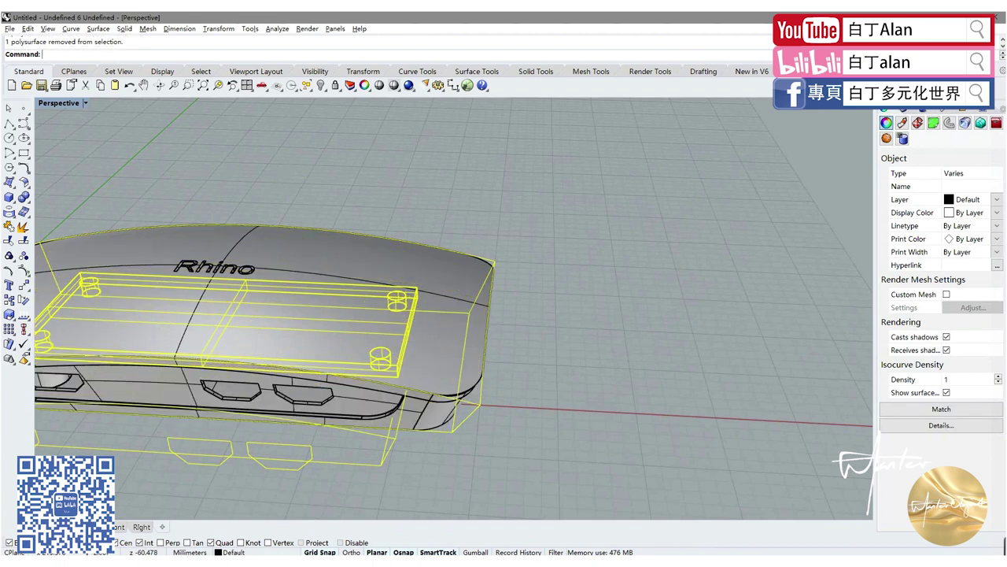
{"action": "left_click", "coordinate": [322, 85]}
{"action": "scroll", "coordinate": [474, 320], "scroll_direction": "up", "scroll_amount": 3}
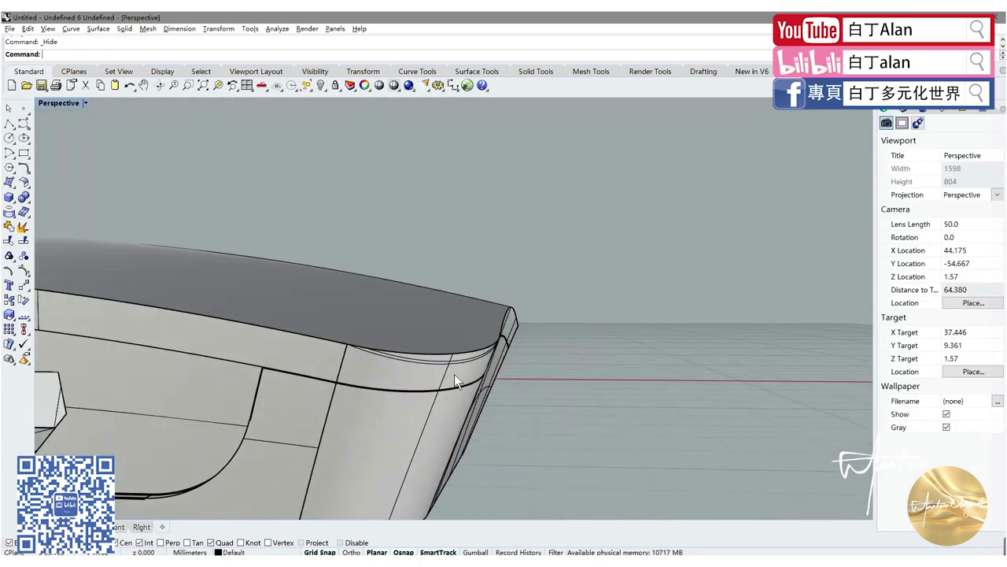
{"action": "right_click_drag", "start_coordinate": [454, 374], "coordinate": [446, 447]}
{"action": "left_click", "coordinate": [386, 342]}
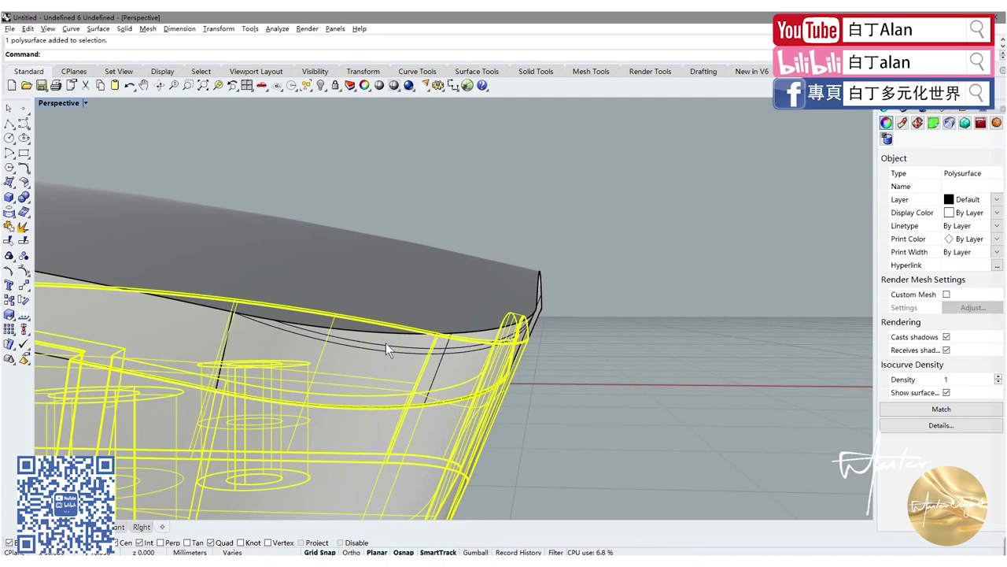
{"action": "left_click", "coordinate": [320, 86]}
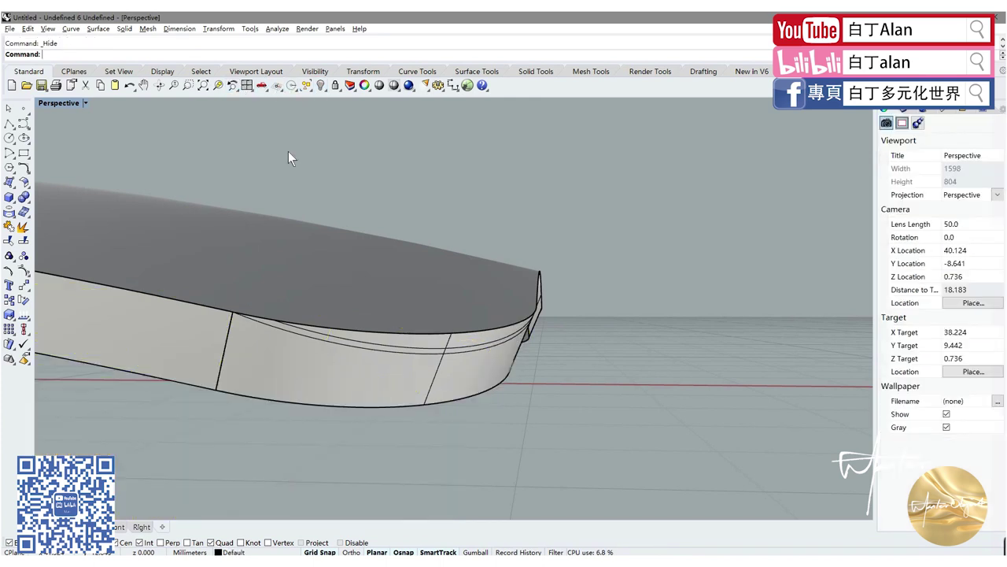
- Start FilletEdge and pick the two bottom edges, port-opening edges and long lower edge
{"action": "left_click", "coordinate": [24, 197]}
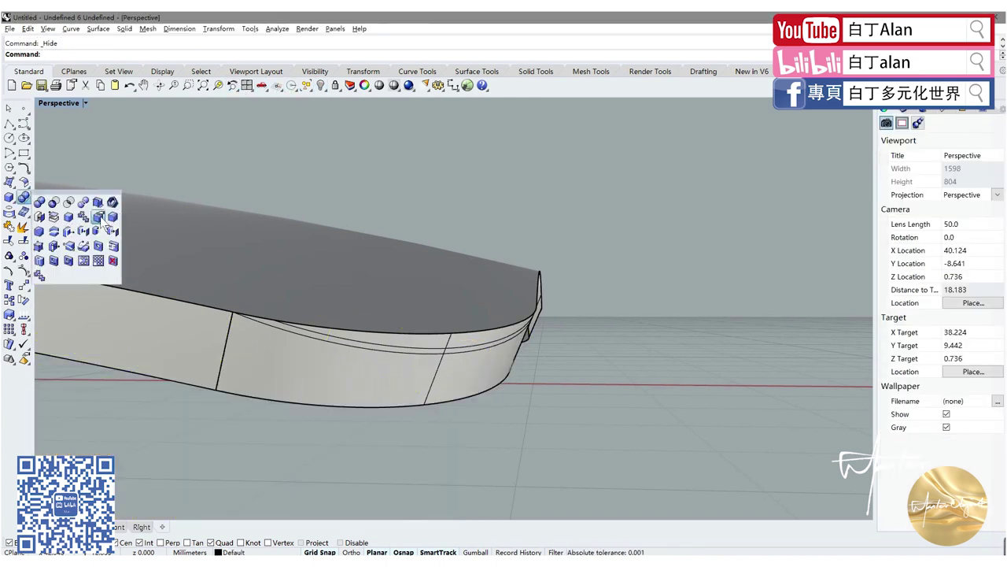
{"action": "left_click", "coordinate": [111, 230]}
{"action": "left_click", "coordinate": [195, 387]}
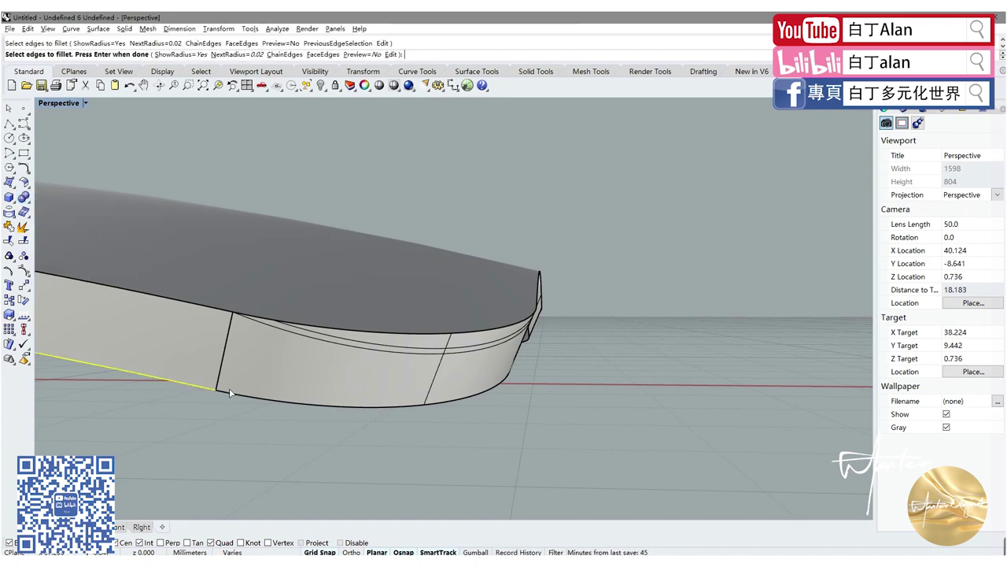
{"action": "left_click", "coordinate": [237, 393]}
{"action": "mouse_move", "coordinate": [409, 399]}
{"action": "right_mouse_down"}
{"action": "mouse_move", "coordinate": [412, 362]}
{"action": "mouse_move", "coordinate": [573, 360]}
{"action": "right_mouse_up"}
{"action": "left_click", "coordinate": [425, 351]}
{"action": "left_click", "coordinate": [572, 360]}
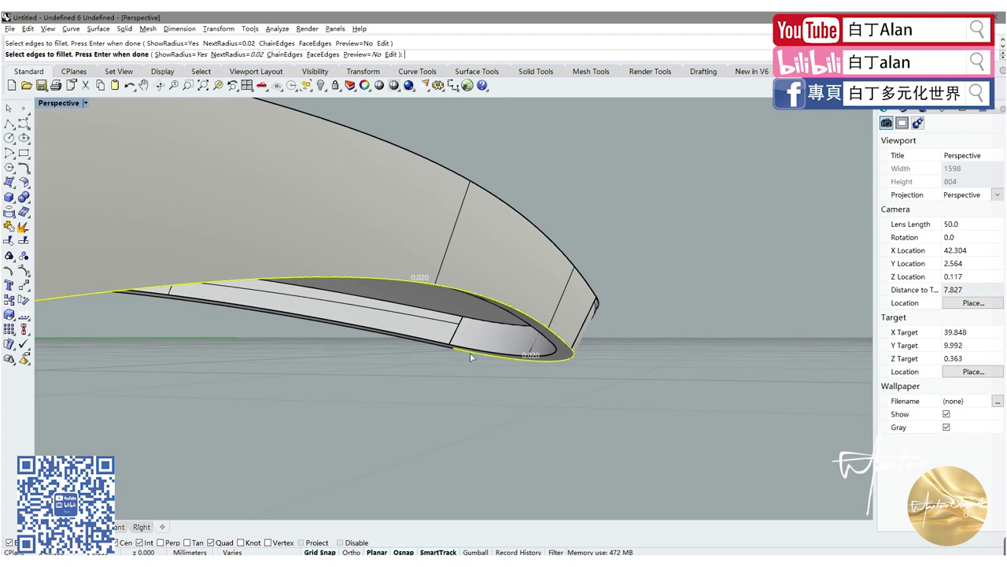
{"action": "left_click", "coordinate": [451, 349]}
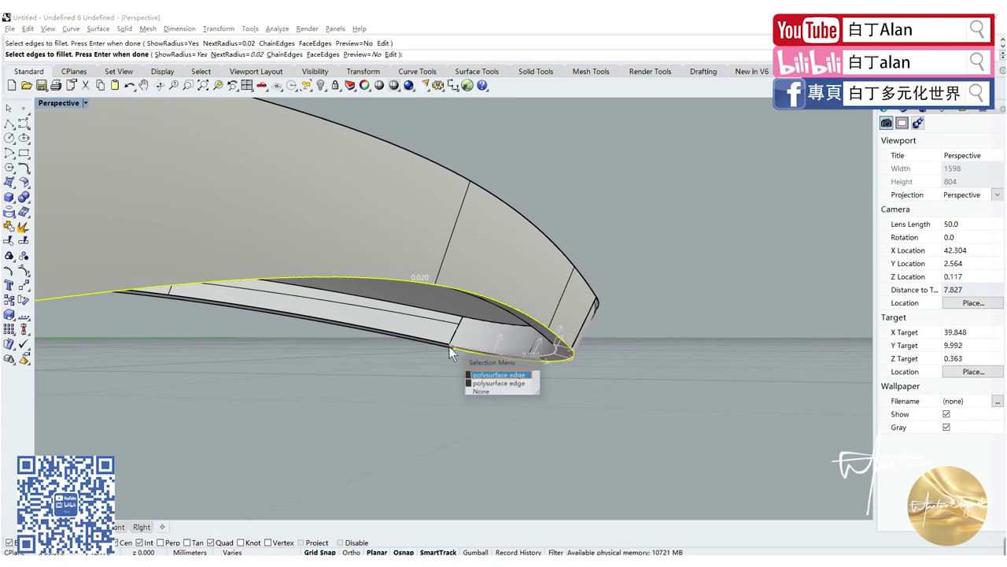
{"action": "left_click", "coordinate": [470, 389]}
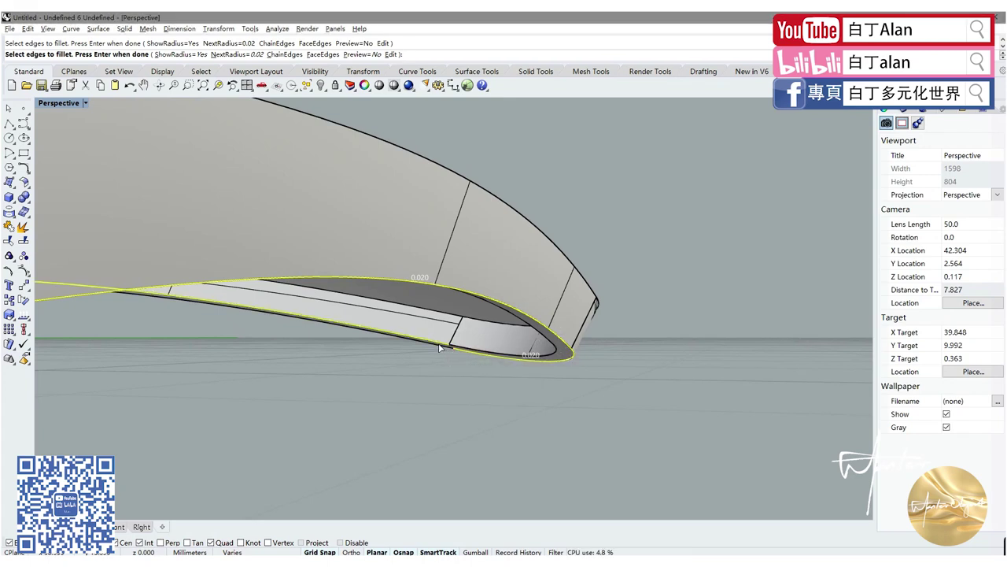
{"action": "left_click", "coordinate": [438, 346]}
- Add the band's lower edge and the bottom front edge, then apply the 0.02 fillet
{"action": "mouse_move", "coordinate": [439, 349]}
{"action": "right_mouse_down"}
{"action": "mouse_move", "coordinate": [291, 349]}
{"action": "mouse_move", "coordinate": [738, 368]}
{"action": "right_mouse_up"}
{"action": "scroll", "coordinate": [292, 349], "scroll_direction": "down", "scroll_amount": 5}
{"action": "scroll", "coordinate": [364, 345], "scroll_direction": "up", "scroll_amount": 5}
{"action": "left_click", "coordinate": [451, 399]}
{"action": "scroll", "coordinate": [347, 356], "scroll_direction": "down", "scroll_amount": 3}
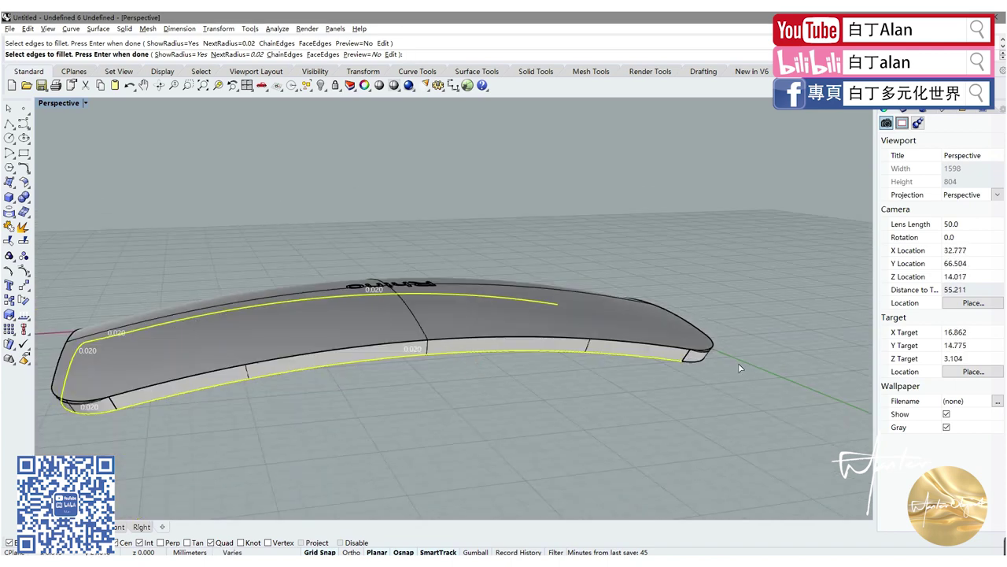
{"action": "scroll", "coordinate": [693, 363], "scroll_direction": "up", "scroll_amount": 4}
{"action": "scroll", "coordinate": [645, 358], "scroll_direction": "up", "scroll_amount": 2}
{"action": "mouse_move", "coordinate": [641, 358]}
{"action": "right_mouse_down"}
{"action": "mouse_move", "coordinate": [540, 360]}
{"action": "mouse_move", "coordinate": [517, 371]}
{"action": "right_mouse_up"}
{"action": "scroll", "coordinate": [517, 370], "scroll_direction": "down", "scroll_amount": 4}
{"action": "right_click_drag", "start_coordinate": [590, 362], "coordinate": [551, 409]}
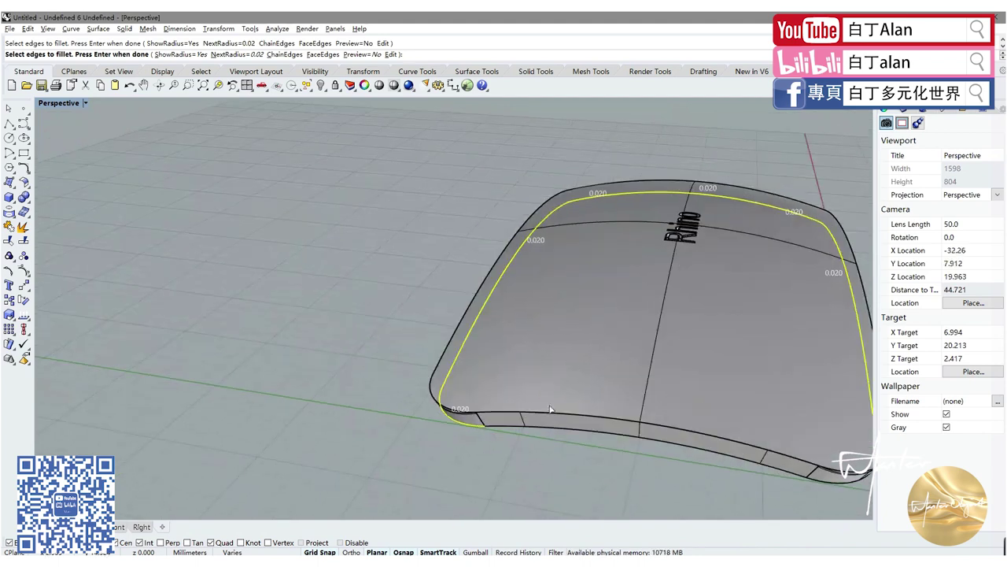
{"action": "left_click", "coordinate": [758, 466]}
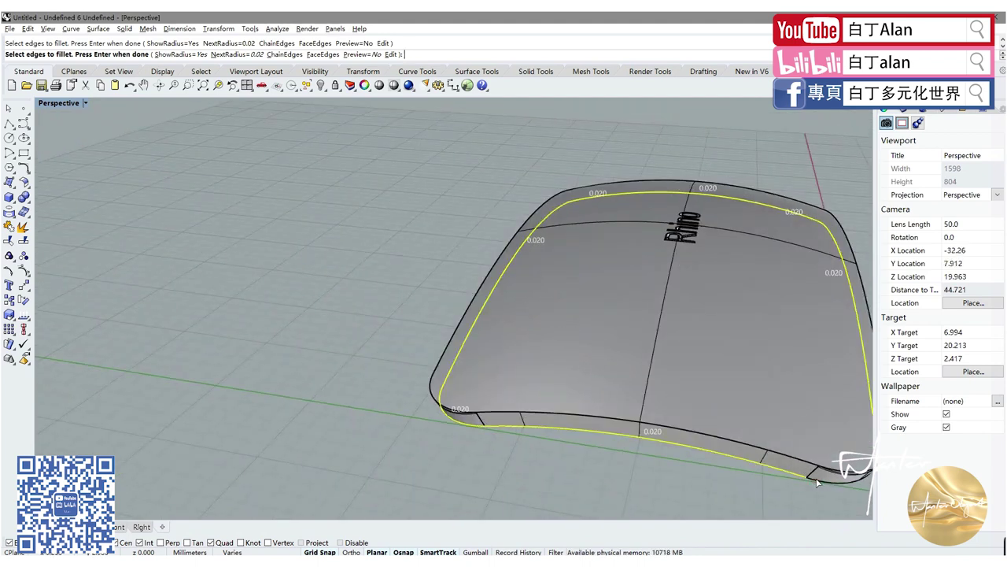
{"action": "right_click_drag", "start_coordinate": [817, 483], "coordinate": [670, 432]}
{"action": "key", "text": "Return"}
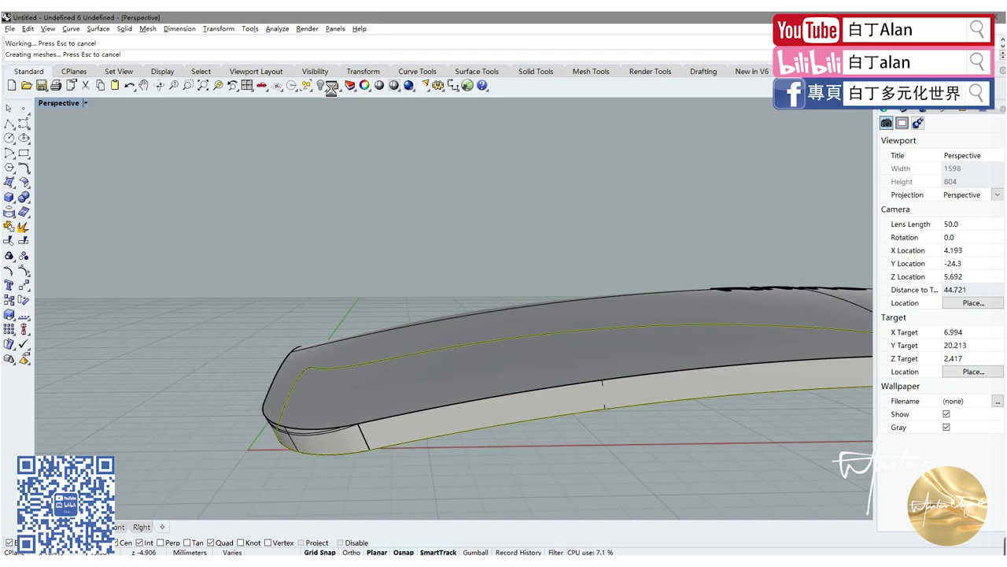
- Show all hidden parts, inspect the front tip in ghosted preview, and switch Perspective to Rendered
{"action": "left_click", "coordinate": [326, 86]}
{"action": "scroll", "coordinate": [268, 350], "scroll_direction": "down", "scroll_amount": 2}
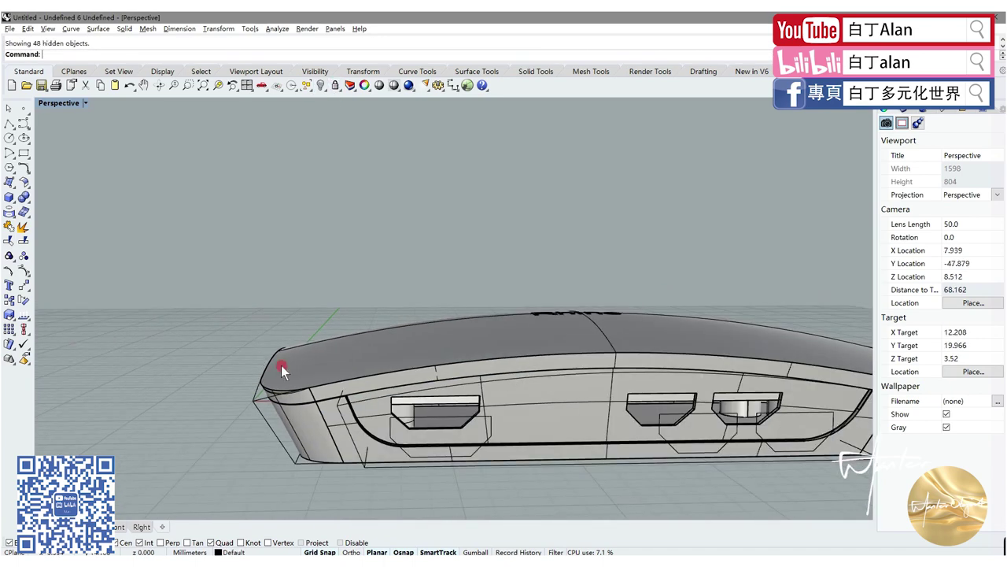
{"action": "scroll", "coordinate": [281, 365], "scroll_direction": "up", "scroll_amount": 2}
{"action": "scroll", "coordinate": [287, 352], "scroll_direction": "up", "scroll_amount": 2}
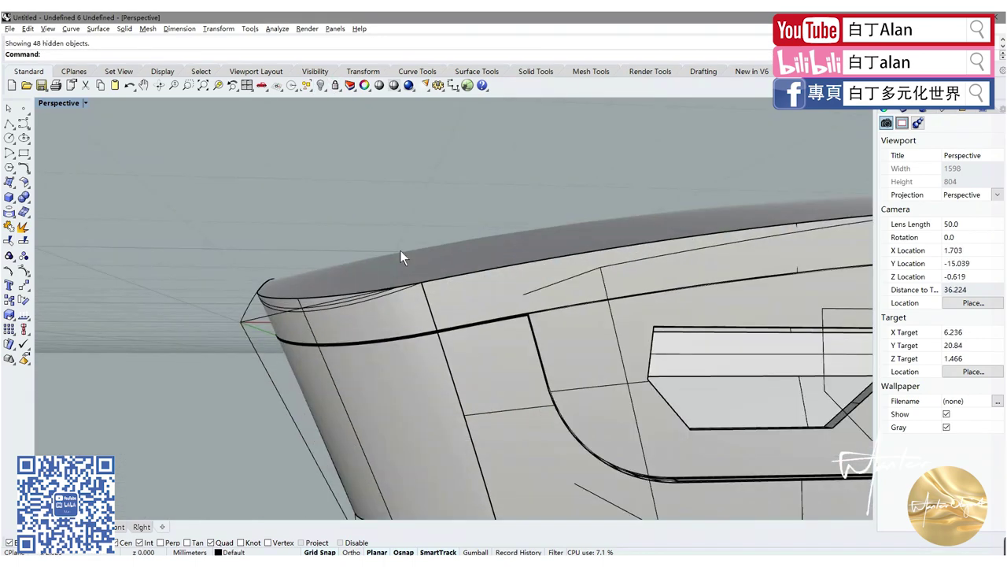
{"action": "left_click", "coordinate": [379, 86]}
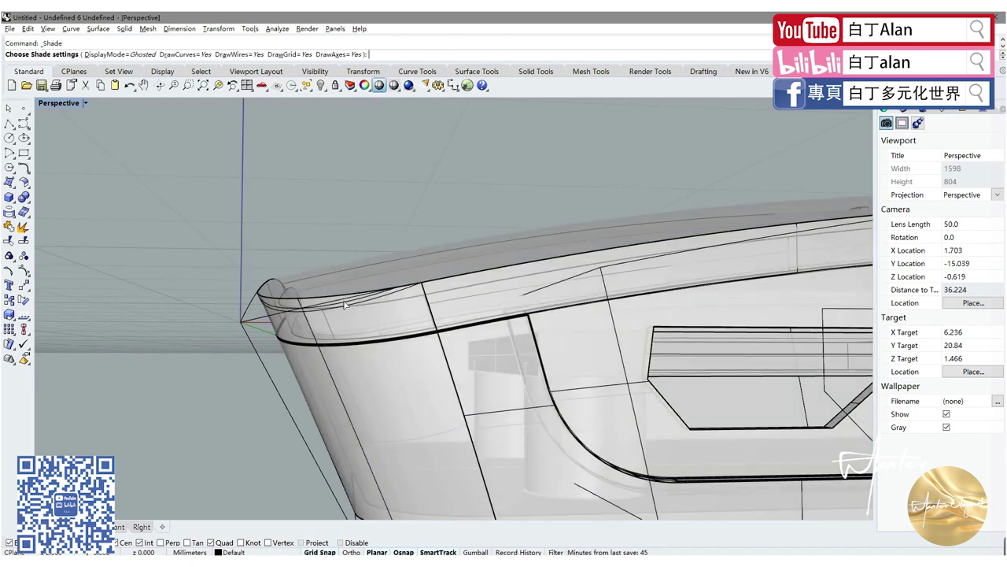
{"action": "scroll", "coordinate": [344, 315], "scroll_direction": "up", "scroll_amount": 3}
{"action": "right_click_drag", "start_coordinate": [355, 322], "coordinate": [292, 287]}
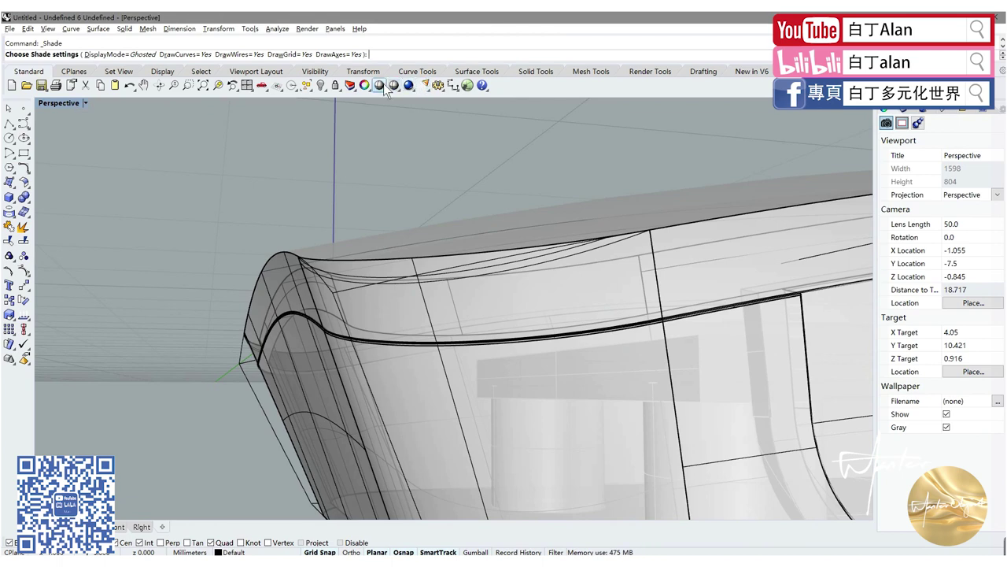
{"action": "key", "text": "Return"}
{"action": "key", "text": "Return"}
{"action": "left_click", "coordinate": [63, 104]}
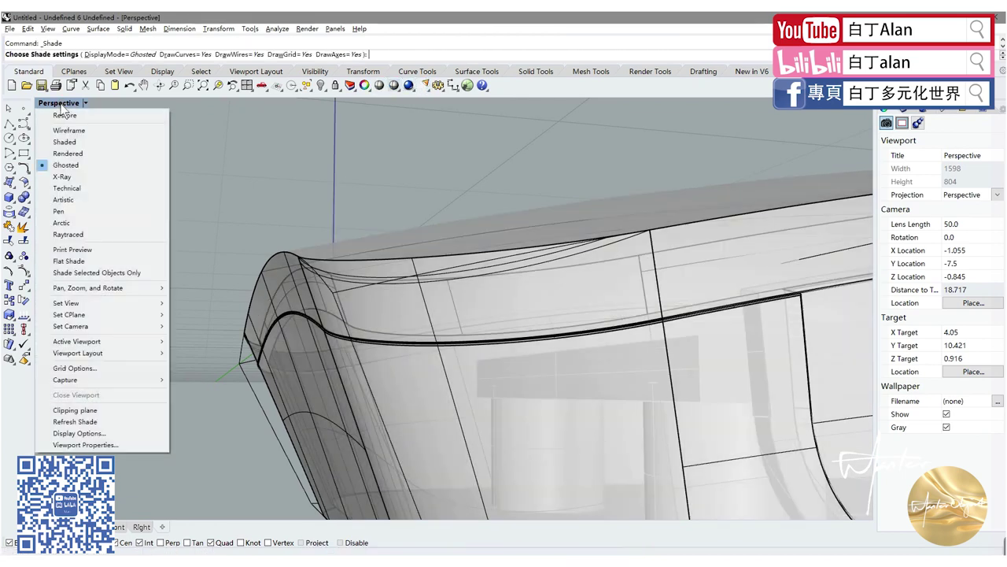
{"action": "left_click", "coordinate": [87, 154]}
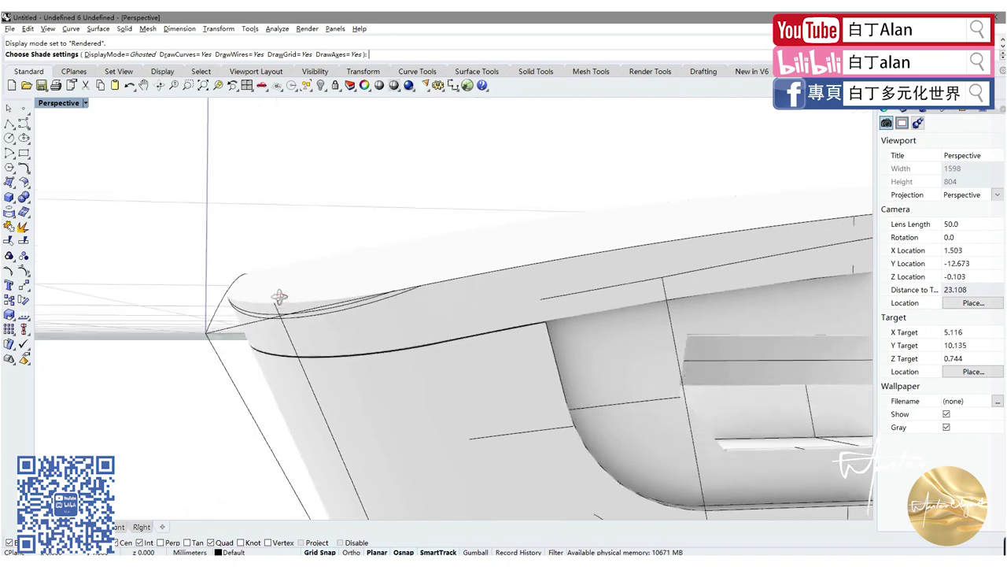
- Select all construction curves and hide them
{"action": "left_click", "coordinate": [309, 92]}
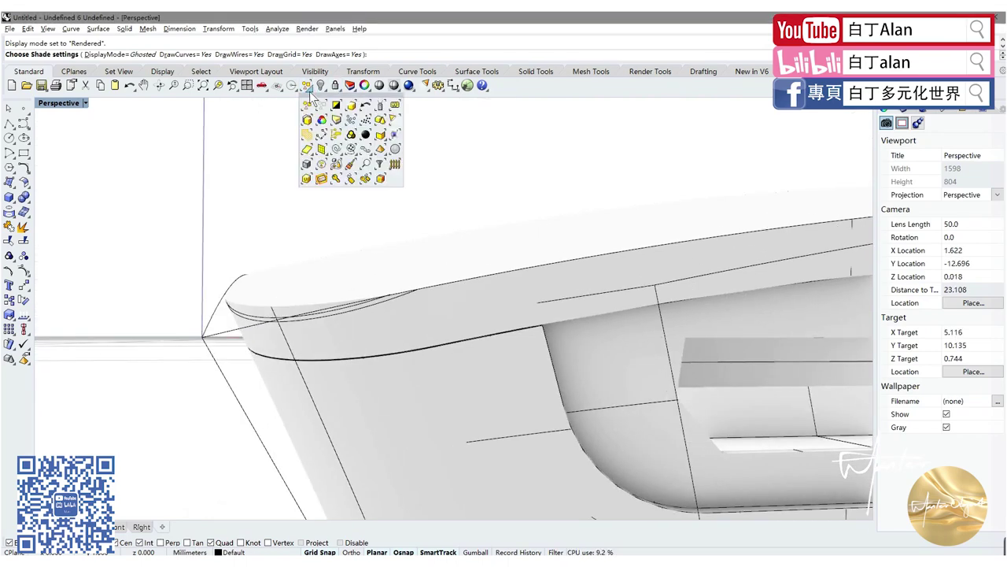
{"action": "left_click", "coordinate": [338, 153]}
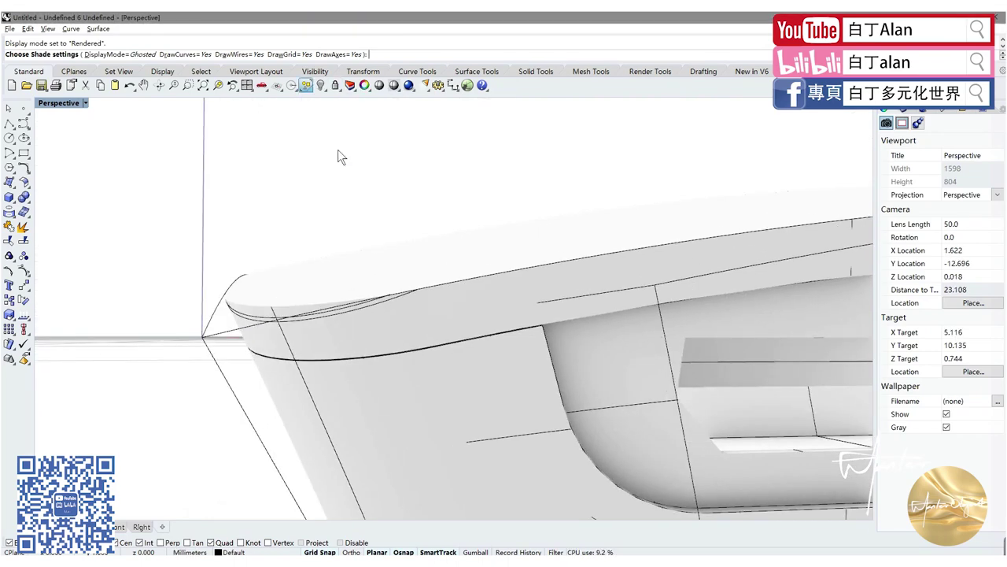
{"action": "left_click", "coordinate": [320, 85]}
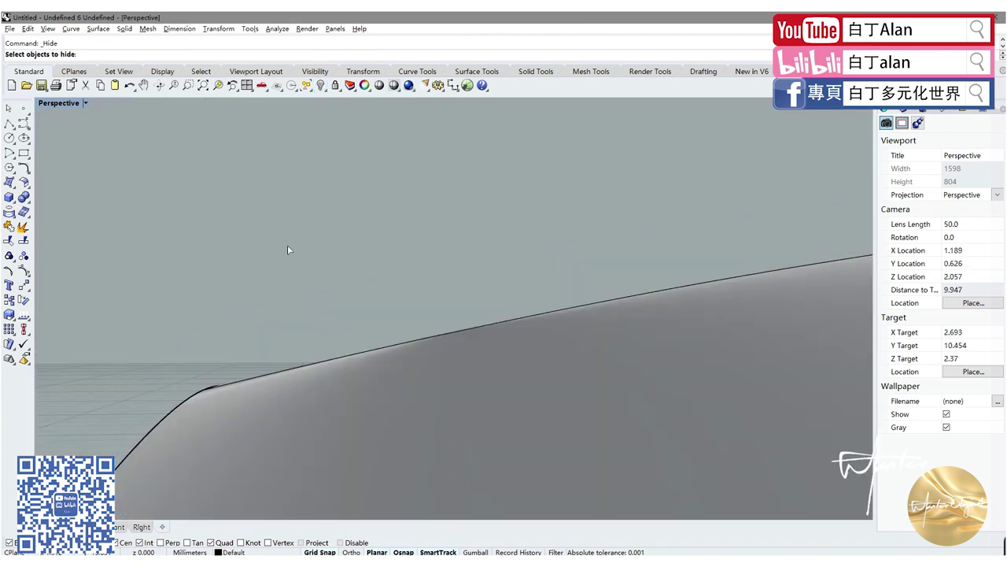
- Hide the inner helper solids, keeping the top cover and outer body, and set Rendered display
{"action": "scroll", "coordinate": [288, 245], "scroll_direction": "down", "scroll_amount": 10}
{"action": "mouse_move", "coordinate": [111, 201]}
{"action": "left_mouse_down"}
{"action": "mouse_move", "coordinate": [147, 238]}
{"action": "mouse_move", "coordinate": [368, 337]}
{"action": "left_mouse_up"}
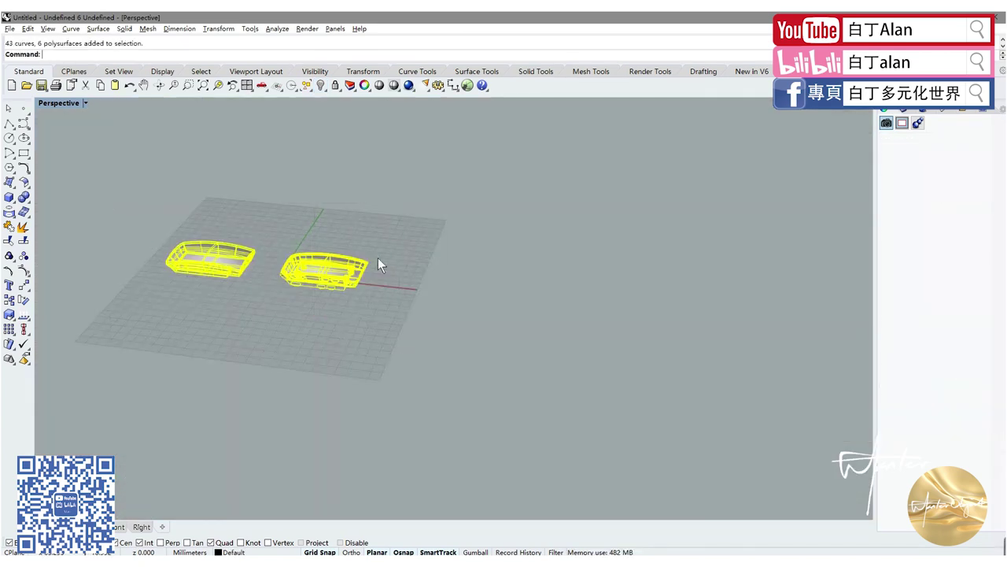
{"action": "scroll", "coordinate": [377, 258], "scroll_direction": "up", "scroll_amount": 3}
{"action": "scroll", "coordinate": [360, 281], "scroll_direction": "up", "scroll_amount": 3}
{"action": "scroll", "coordinate": [347, 254], "scroll_direction": "up", "scroll_amount": 3}
{"action": "left_click", "coordinate": [347, 253], "text": "ctrl"}
{"action": "left_click", "coordinate": [347, 254], "text": "ctrl"}
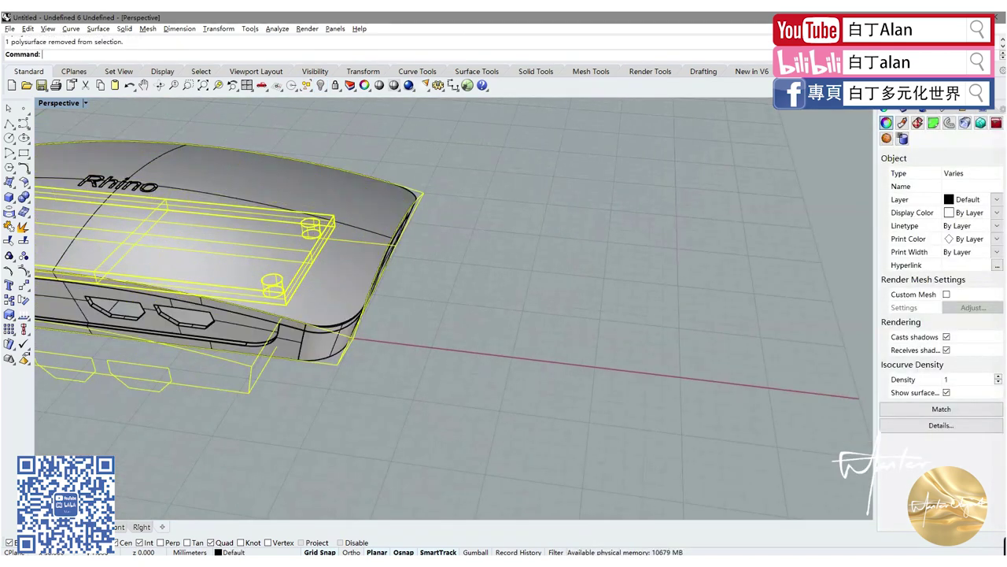
{"action": "left_click", "coordinate": [320, 87]}
{"action": "scroll", "coordinate": [440, 328], "scroll_direction": "down", "scroll_amount": 5}
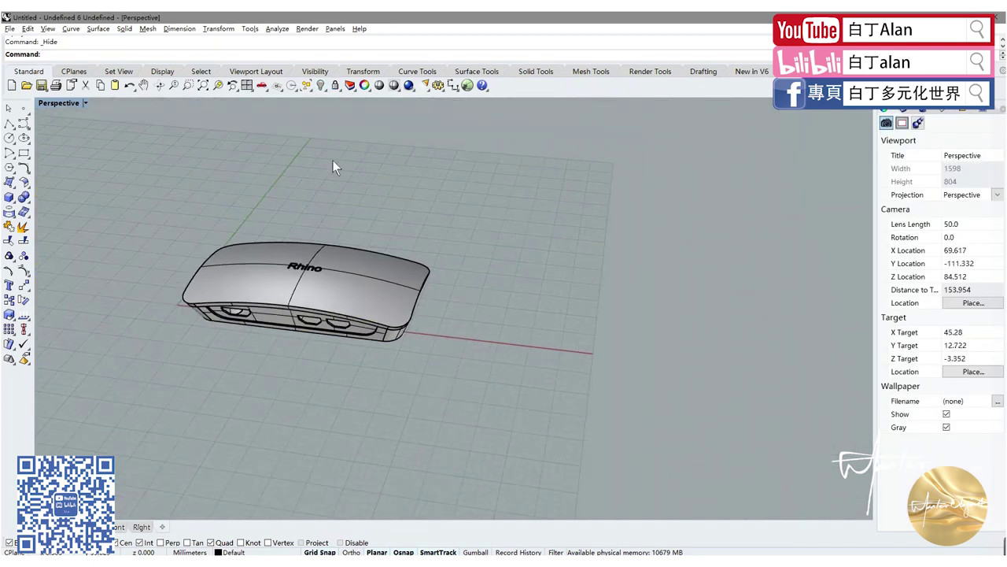
{"action": "left_click", "coordinate": [56, 103]}
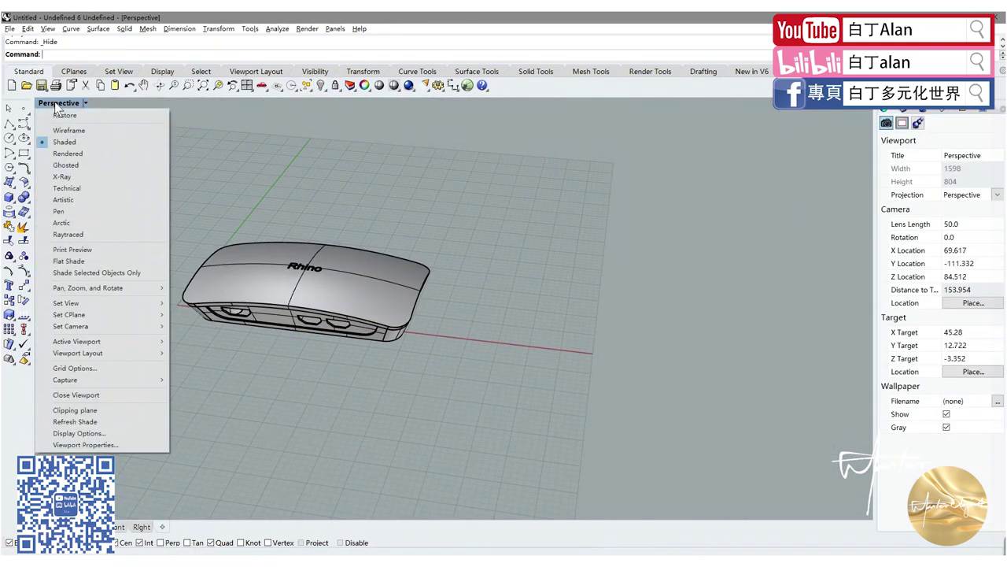
{"action": "left_click", "coordinate": [77, 155]}
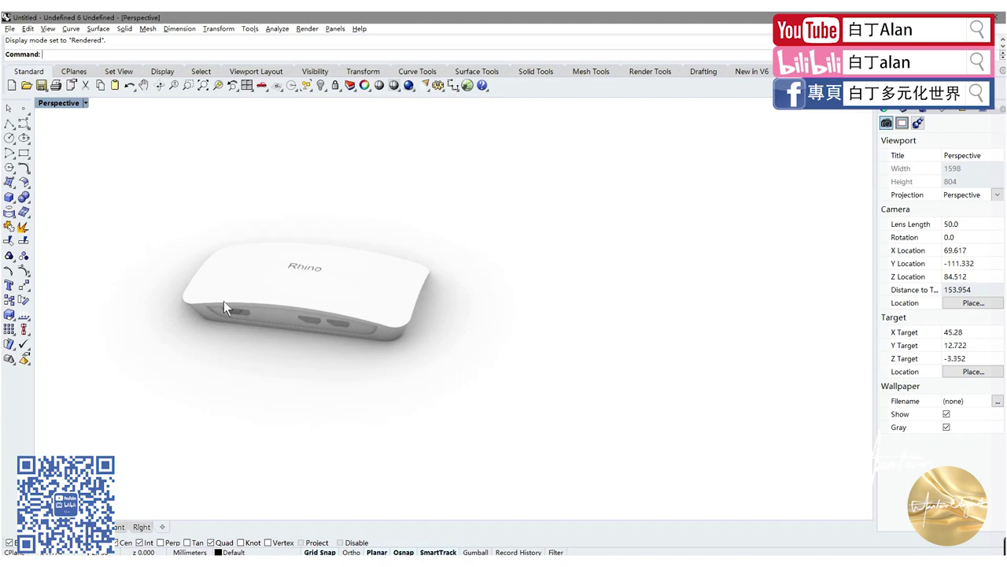
{"action": "right_click_drag", "start_coordinate": [223, 301], "coordinate": [171, 329]}
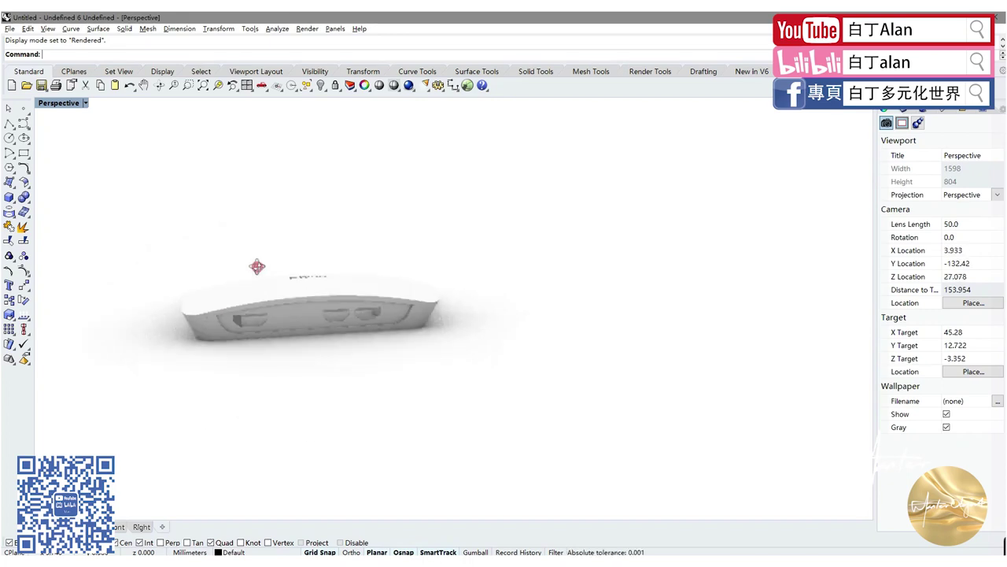
{"action": "scroll", "coordinate": [195, 319], "scroll_direction": "up", "scroll_amount": 2}
{"action": "scroll", "coordinate": [163, 322], "scroll_direction": "up", "scroll_amount": 3}
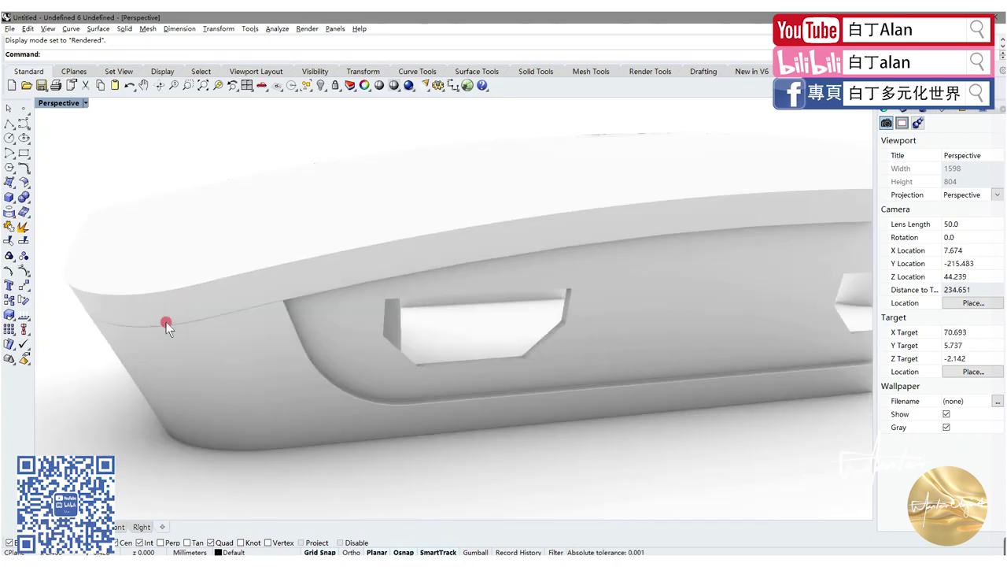
{"action": "scroll", "coordinate": [166, 322], "scroll_direction": "up", "scroll_amount": 3}
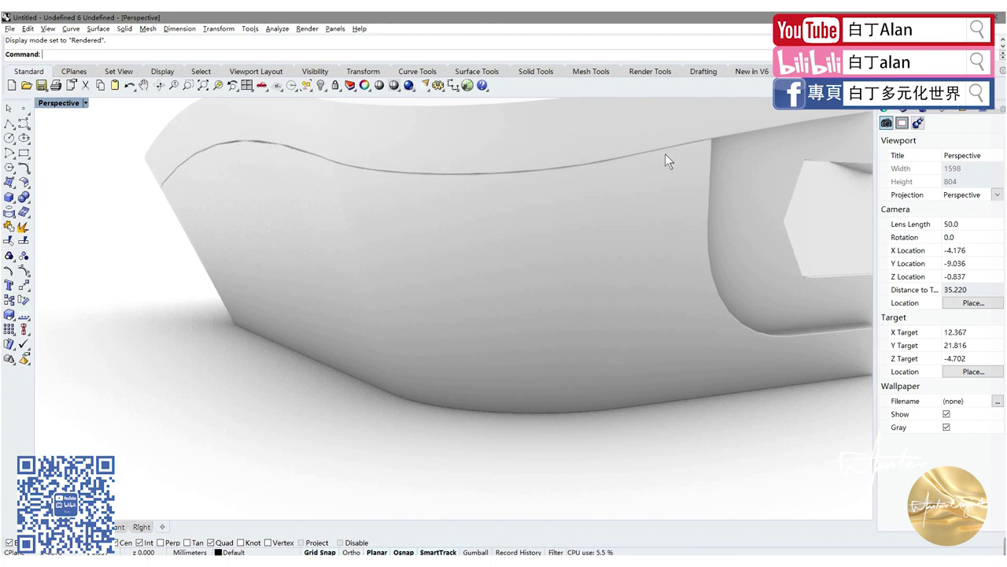
{"action": "scroll", "coordinate": [363, 233], "scroll_direction": "down", "scroll_amount": 5}
{"action": "right_click_drag", "start_coordinate": [363, 233], "coordinate": [284, 415]}
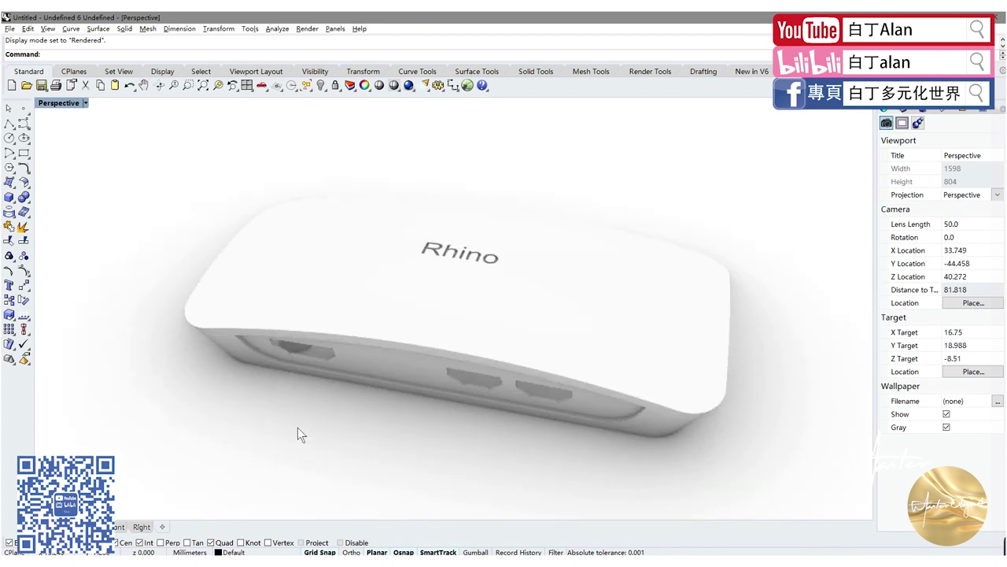
{"action": "scroll", "coordinate": [340, 398], "scroll_direction": "up", "scroll_amount": 3}
{"action": "scroll", "coordinate": [338, 380], "scroll_direction": "down", "scroll_amount": 2}
{"action": "scroll", "coordinate": [333, 376], "scroll_direction": "down", "scroll_amount": 1}
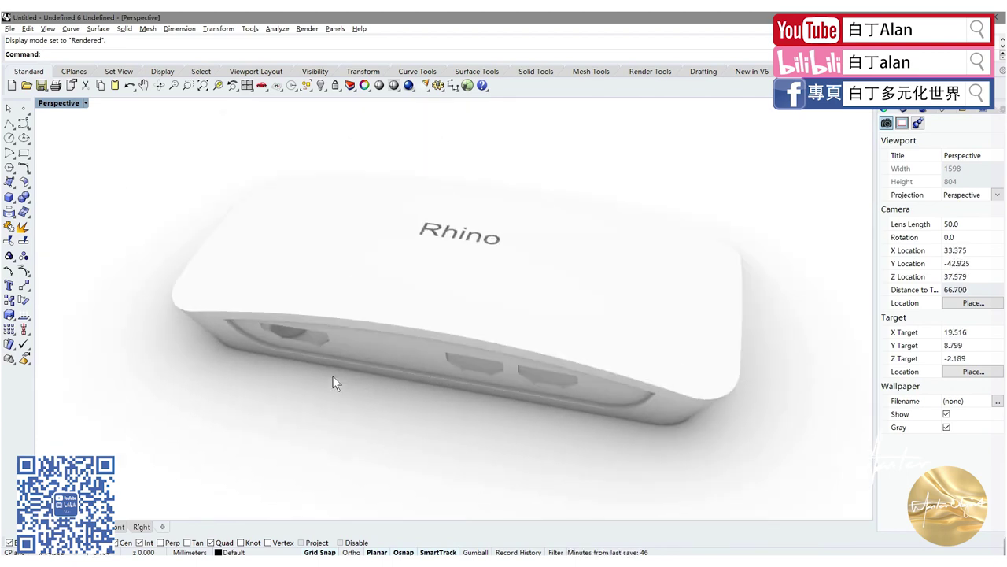